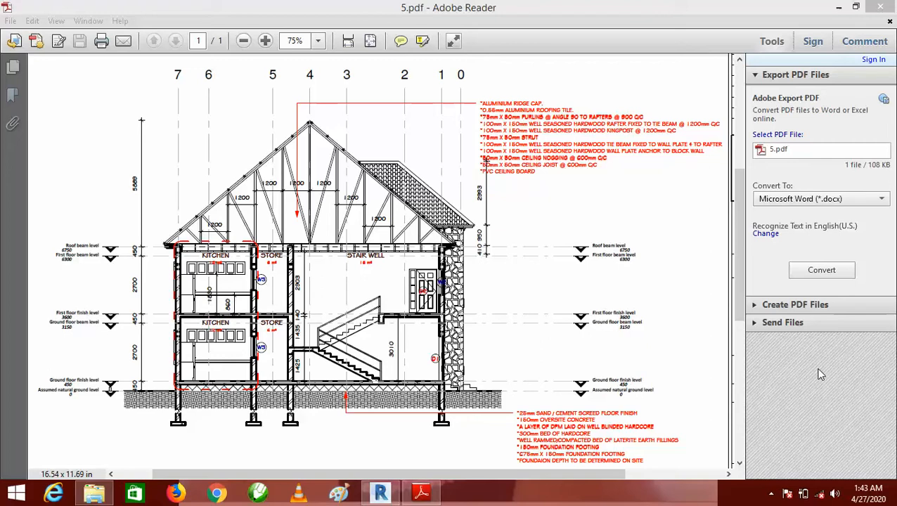
Switch to Revit and draw a horizontal section line across the ground floor plan through the staircase and both shops.
{"action": "left_click", "coordinate": [379, 492]}
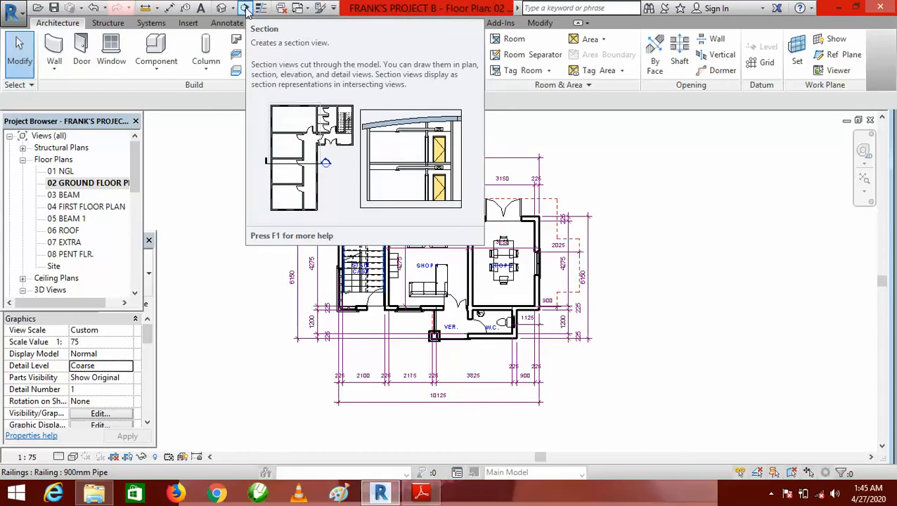
{"action": "left_click", "coordinate": [245, 9]}
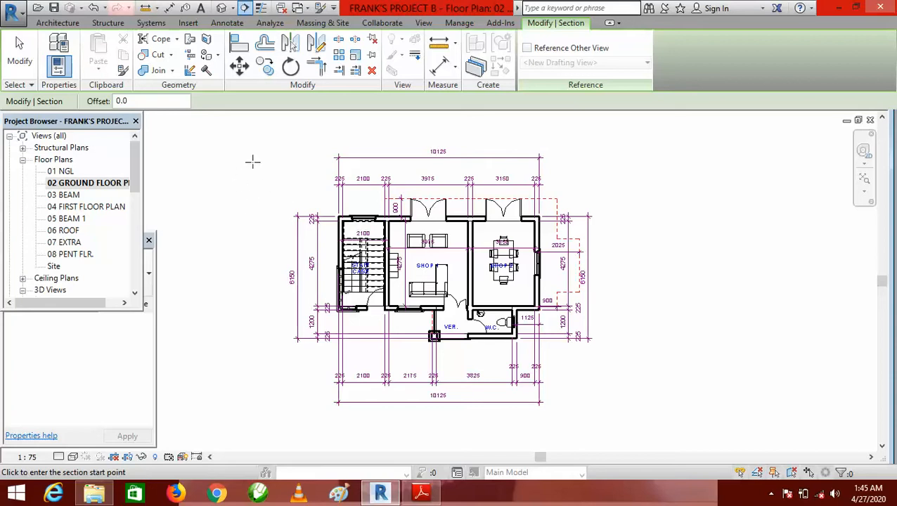
{"action": "left_click", "coordinate": [263, 276]}
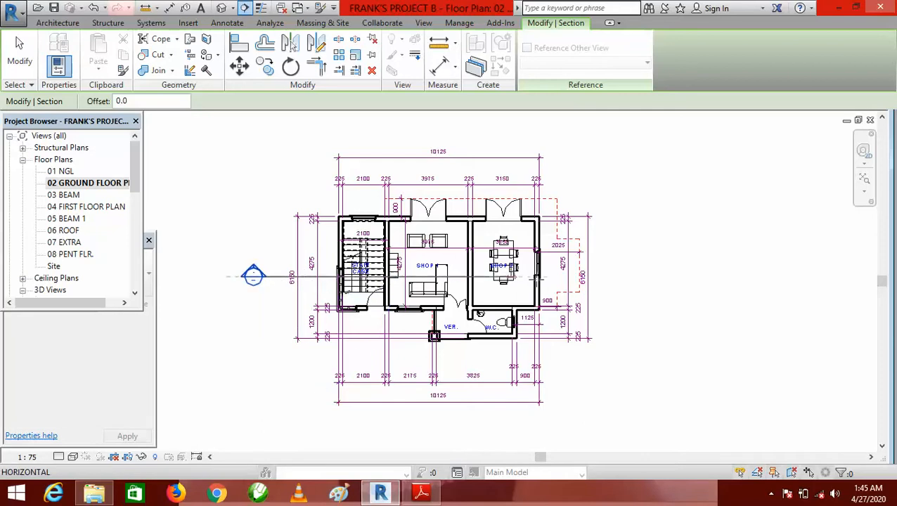
{"action": "left_click", "coordinate": [647, 277]}
{"action": "key", "text": "Escape"}
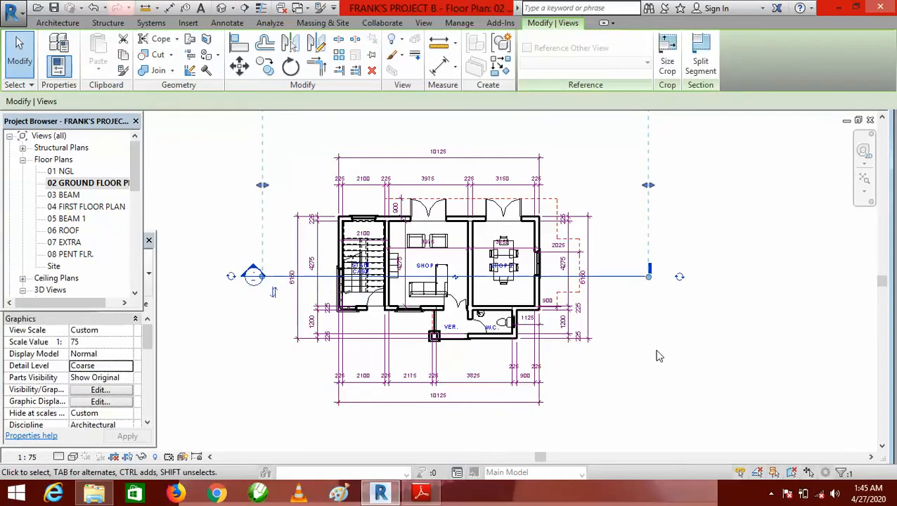
{"action": "scroll", "coordinate": [635, 383], "scroll_direction": "down", "scroll_amount": 1}
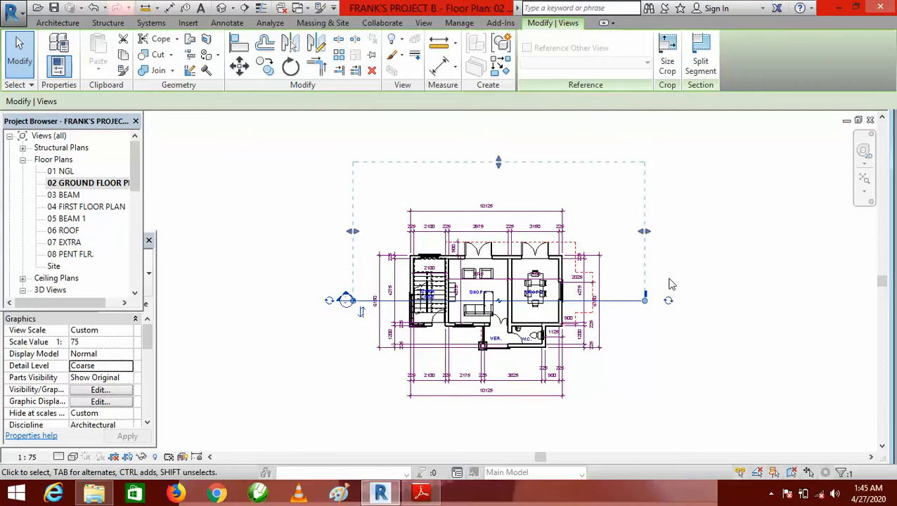
{"action": "scroll", "coordinate": [670, 284], "scroll_direction": "up", "scroll_amount": 2}
{"action": "scroll", "coordinate": [670, 284], "scroll_direction": "down", "scroll_amount": 2}
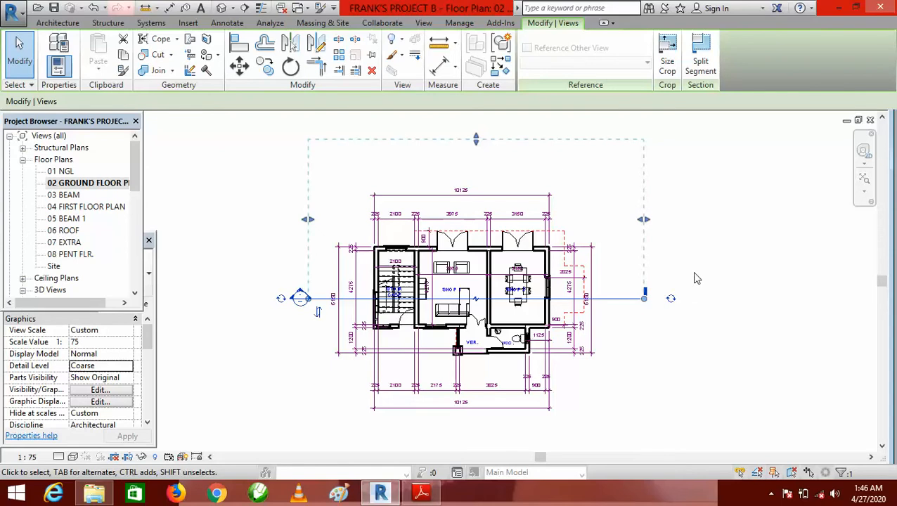
{"action": "key", "text": "Escape"}
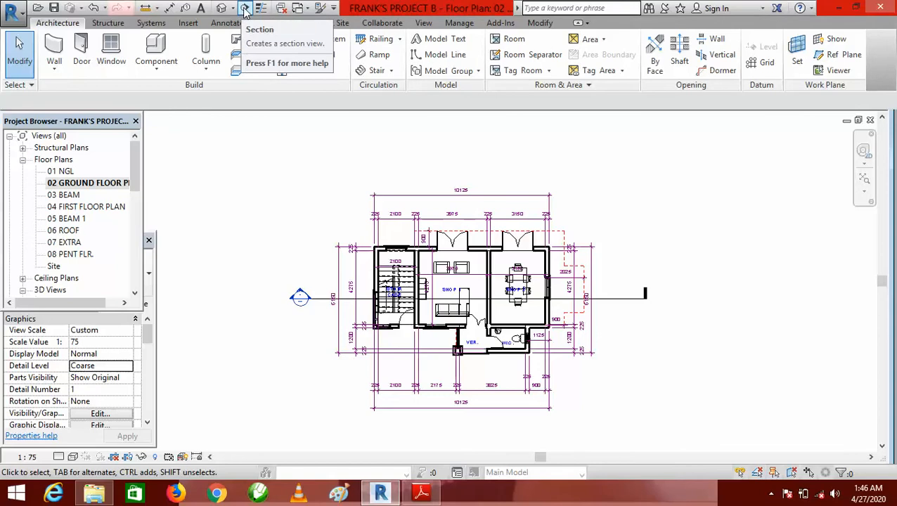
Draw a vertical section line through the staircase, from above the plan's upper dimensions to below its lower dimensions.
{"action": "left_click", "coordinate": [424, 24]}
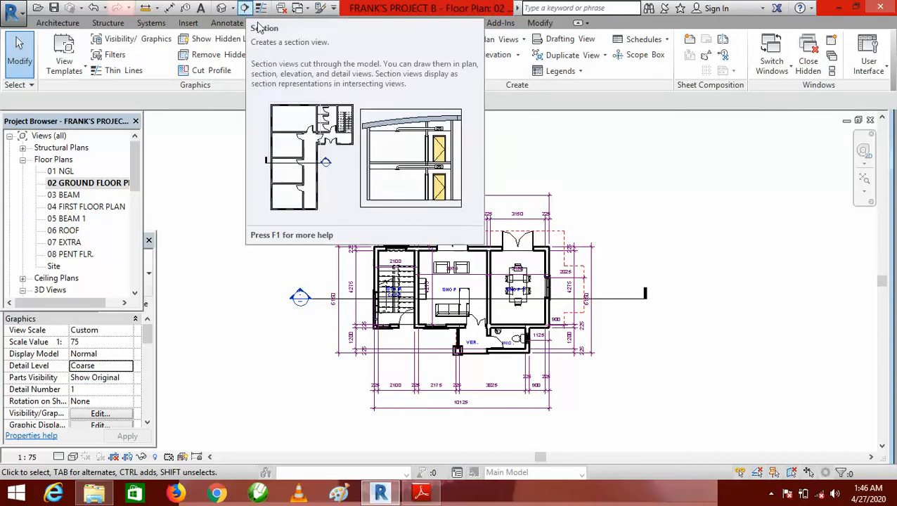
{"action": "left_click", "coordinate": [408, 52]}
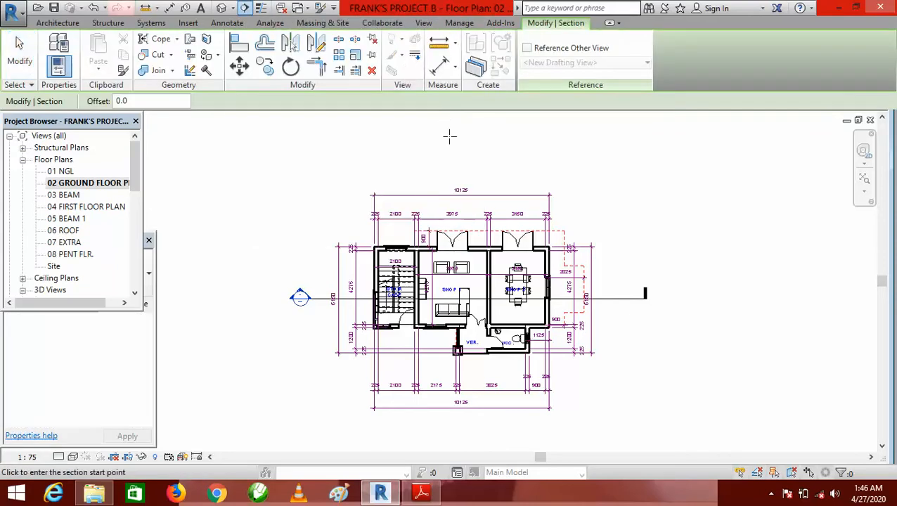
{"action": "scroll", "coordinate": [416, 312], "scroll_direction": "down", "scroll_amount": 1}
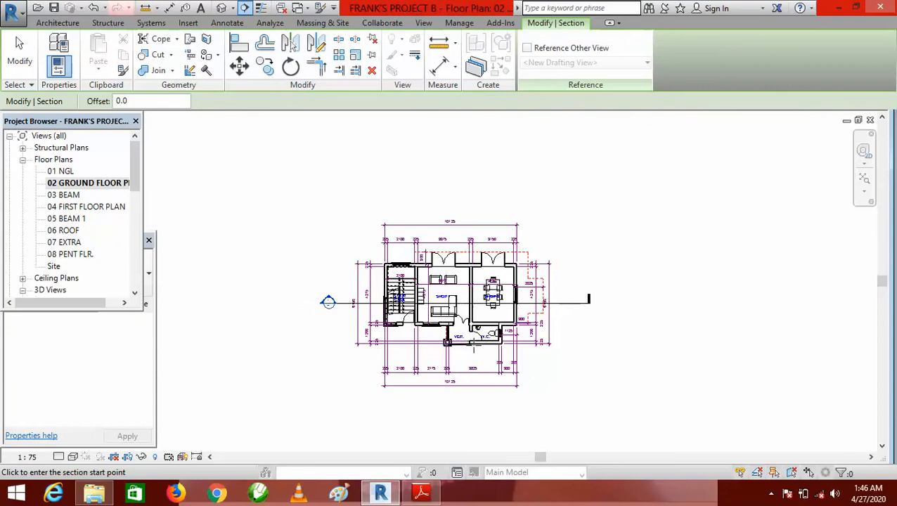
{"action": "scroll", "coordinate": [421, 360], "scroll_direction": "up", "scroll_amount": 1}
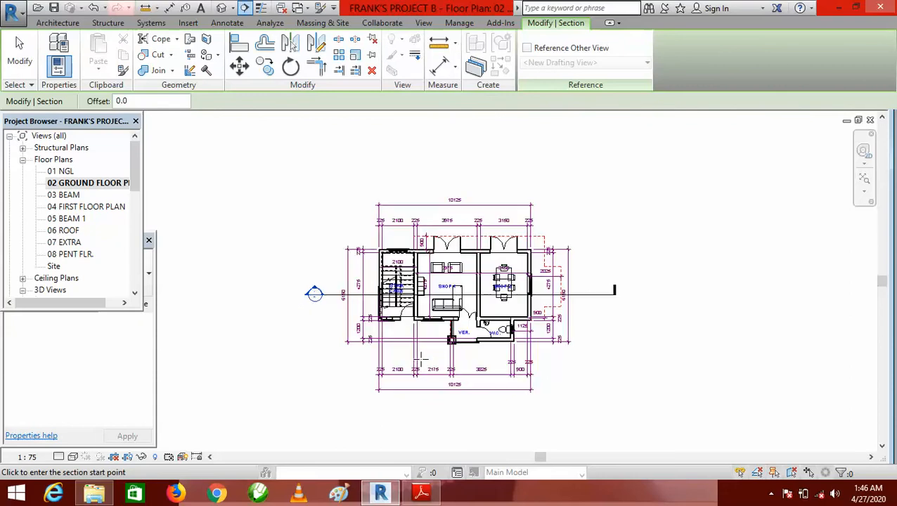
{"action": "scroll", "coordinate": [421, 360], "scroll_direction": "down", "scroll_amount": 1}
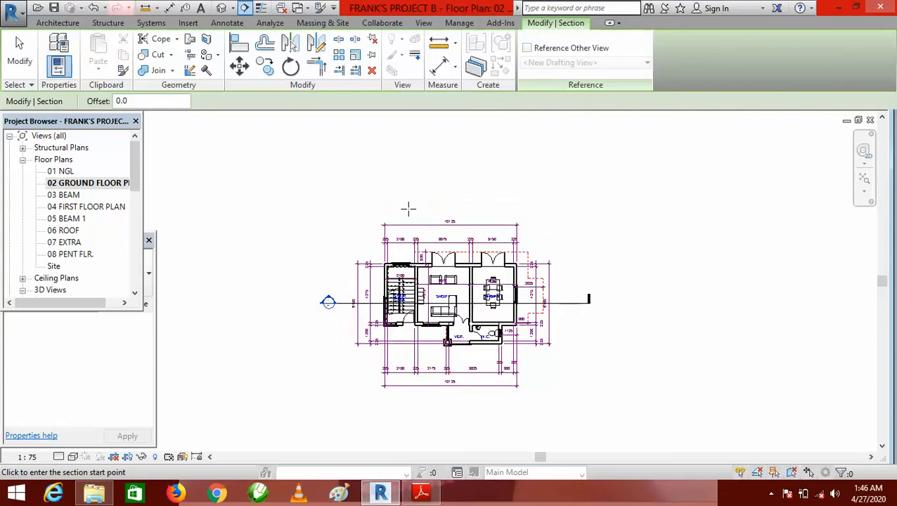
{"action": "left_click", "coordinate": [399, 166]}
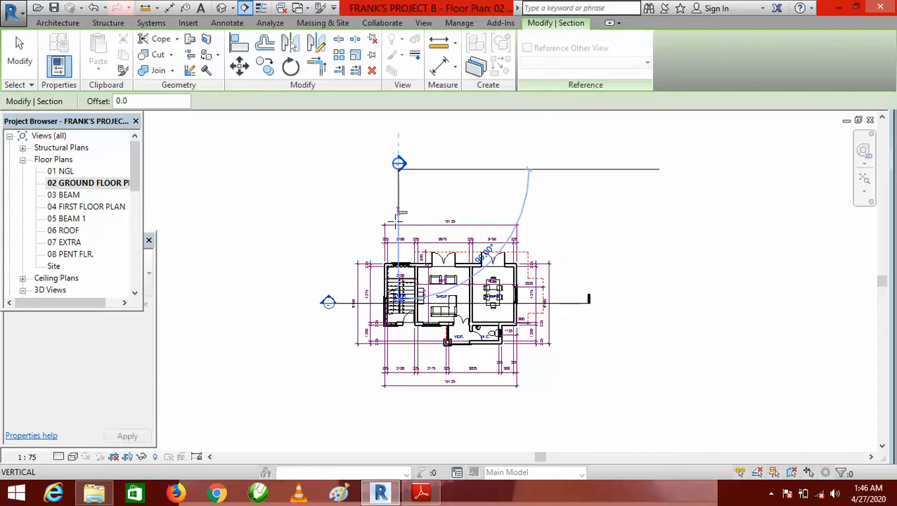
{"action": "left_click", "coordinate": [399, 427]}
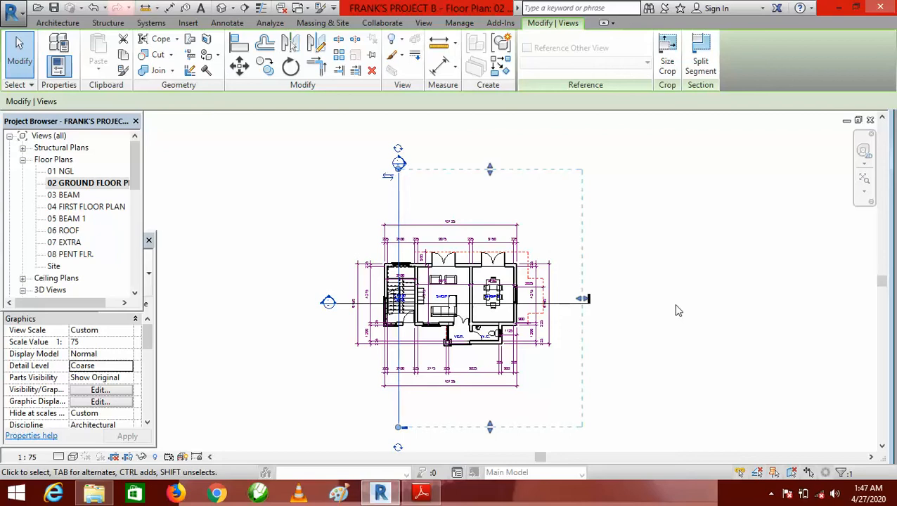
{"action": "left_click", "coordinate": [678, 310]}
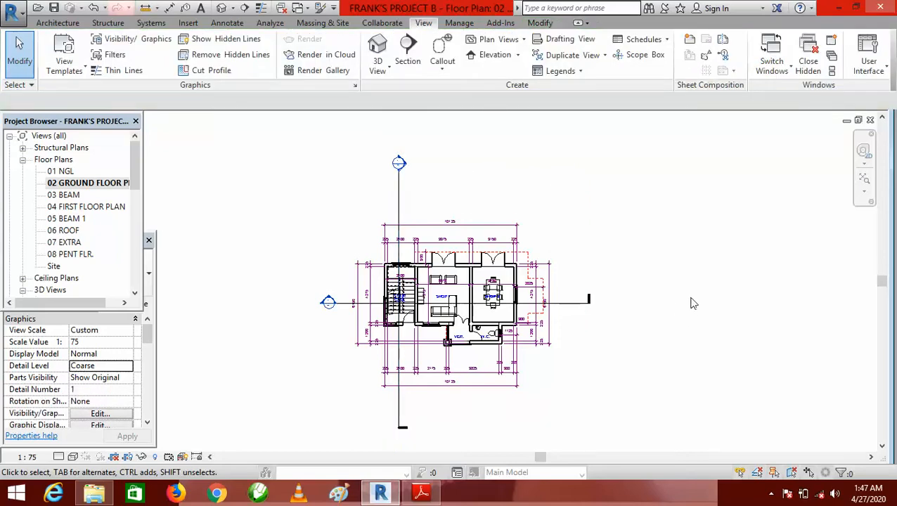
Cycle the right-hand end of the horizontal section line to a section head matching the one at its left end.
{"action": "scroll", "coordinate": [619, 248], "scroll_direction": "down", "scroll_amount": 1}
{"action": "scroll", "coordinate": [524, 284], "scroll_direction": "up", "scroll_amount": 1}
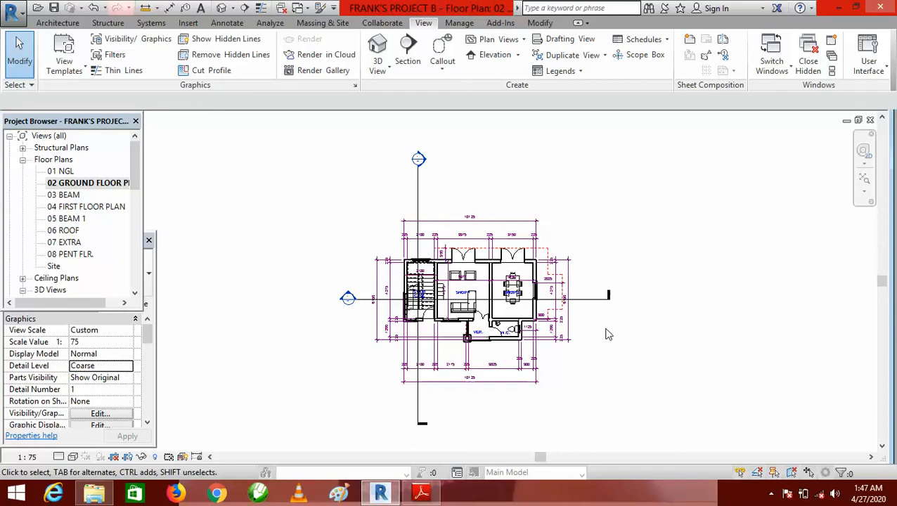
{"action": "scroll", "coordinate": [439, 172], "scroll_direction": "down", "scroll_amount": 2}
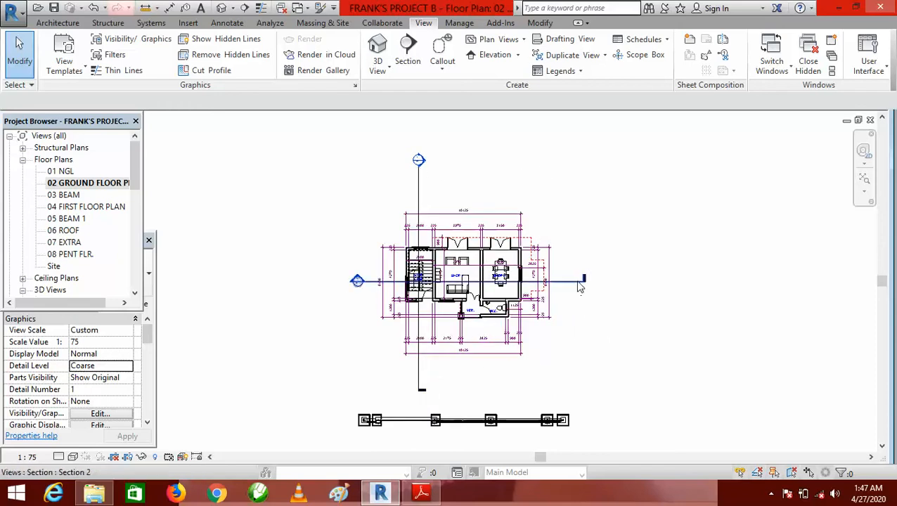
{"action": "scroll", "coordinate": [415, 284], "scroll_direction": "up", "scroll_amount": 3}
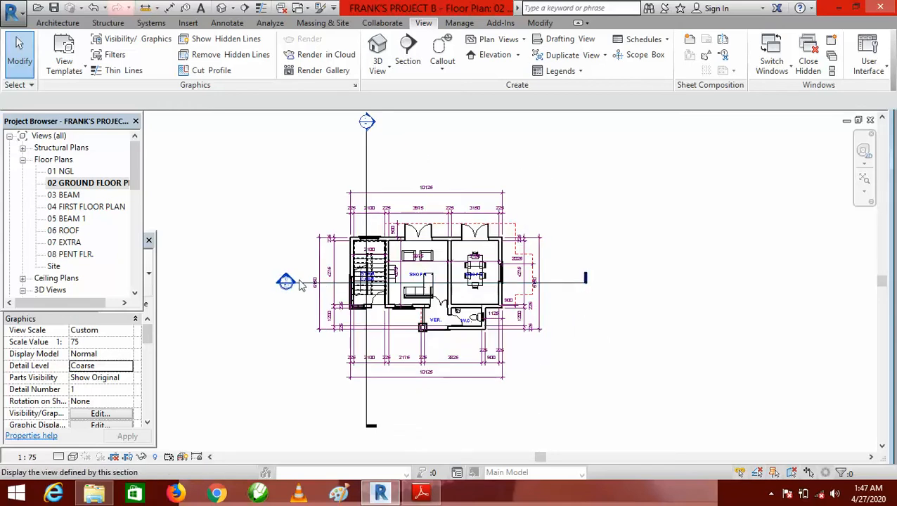
{"action": "scroll", "coordinate": [300, 282], "scroll_direction": "up", "scroll_amount": 2}
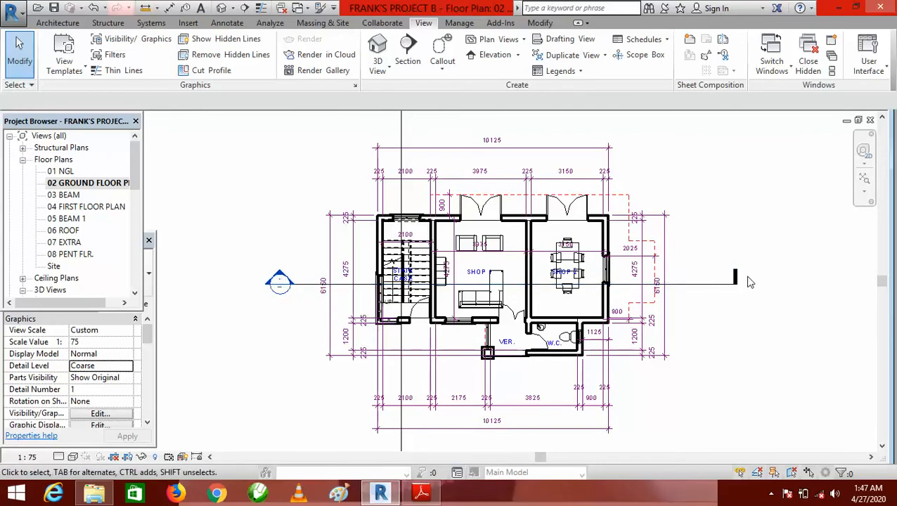
{"action": "scroll", "coordinate": [293, 279], "scroll_direction": "down", "scroll_amount": 1}
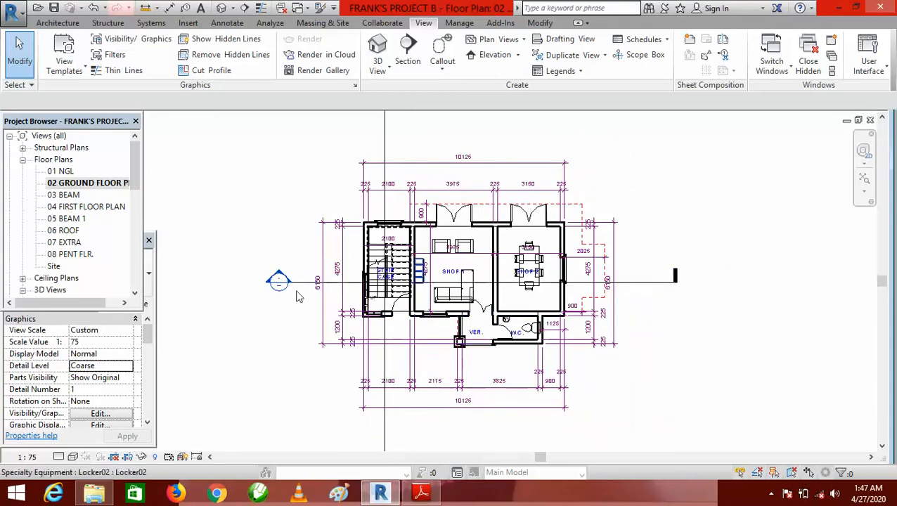
{"action": "left_click", "coordinate": [646, 289]}
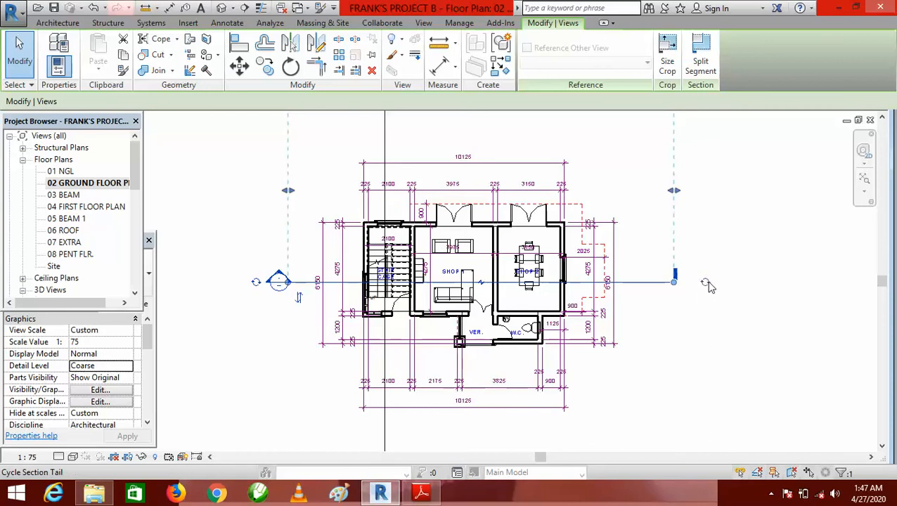
{"action": "scroll", "coordinate": [706, 290], "scroll_direction": "up", "scroll_amount": 2}
{"action": "scroll", "coordinate": [710, 287], "scroll_direction": "down", "scroll_amount": 5}
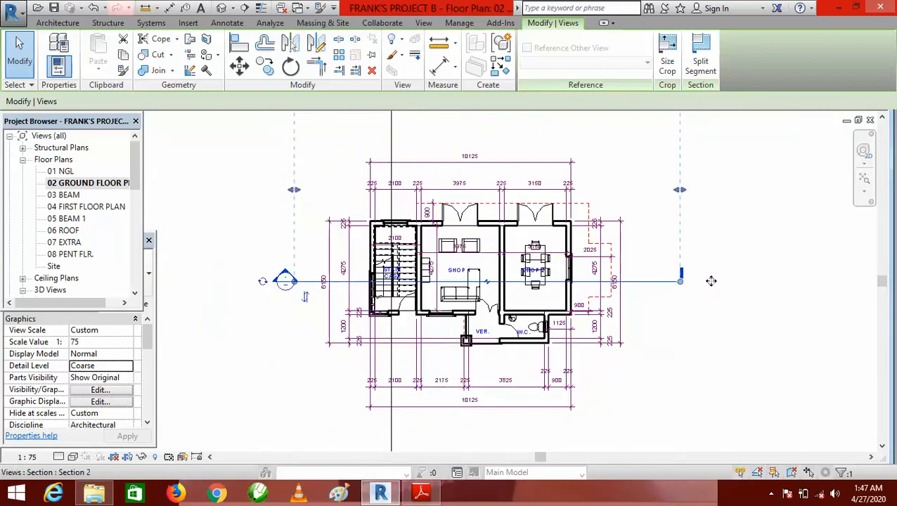
{"action": "left_click", "coordinate": [712, 282]}
{"action": "left_click", "coordinate": [711, 282]}
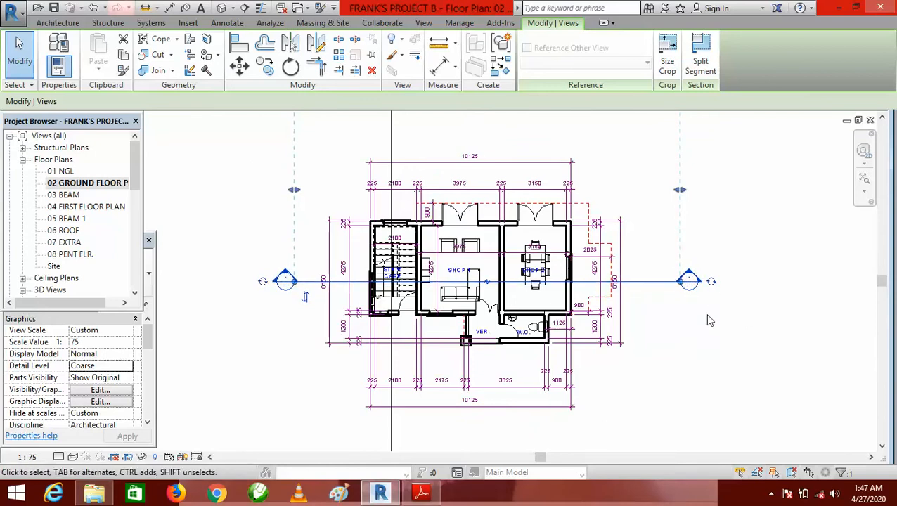
{"action": "key", "text": "Escape"}
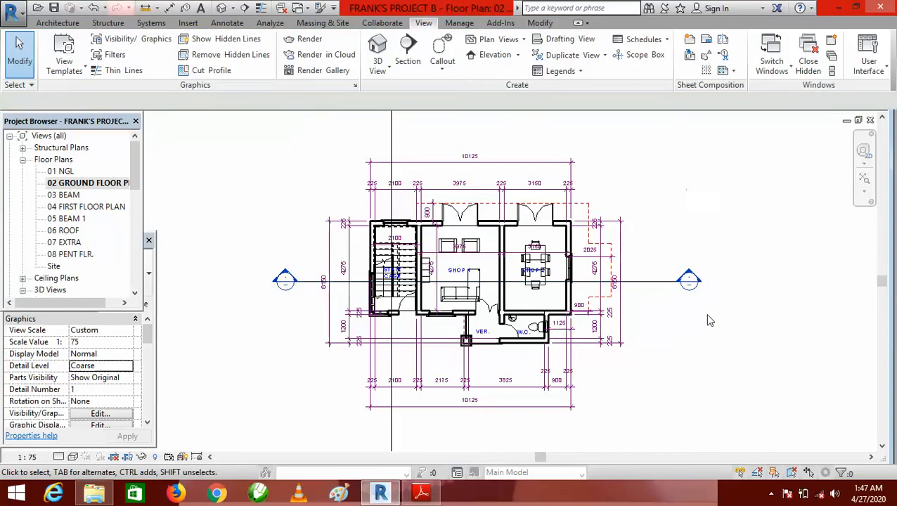
Cycle the upper end of the vertical staircase section line to the plain tail mark, matching its lower end.
{"action": "scroll", "coordinate": [501, 283], "scroll_direction": "down", "scroll_amount": 2}
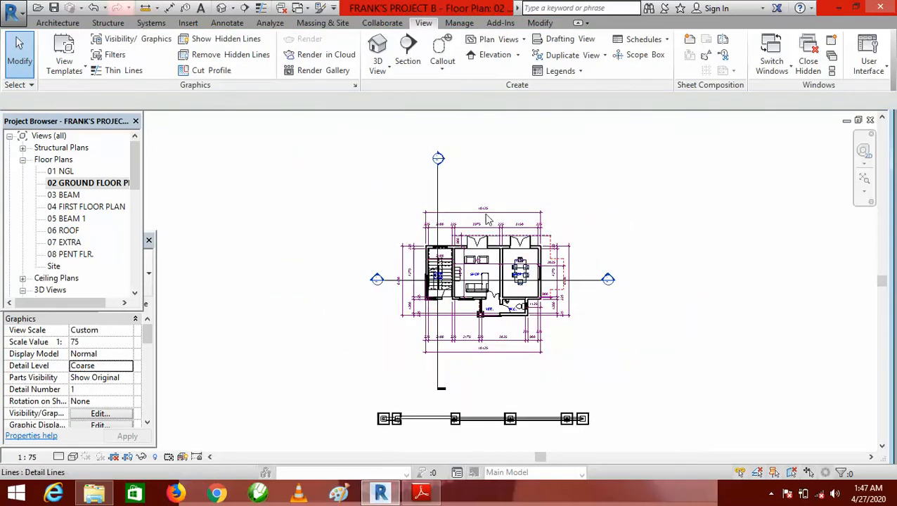
{"action": "scroll", "coordinate": [420, 334], "scroll_direction": "up", "scroll_amount": 1}
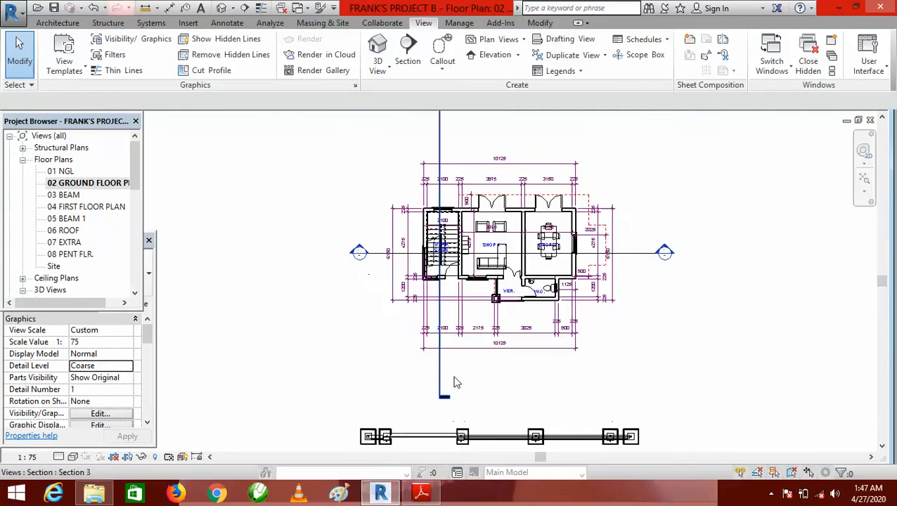
{"action": "scroll", "coordinate": [378, 277], "scroll_direction": "up", "scroll_amount": 1}
{"action": "scroll", "coordinate": [372, 276], "scroll_direction": "down", "scroll_amount": 1}
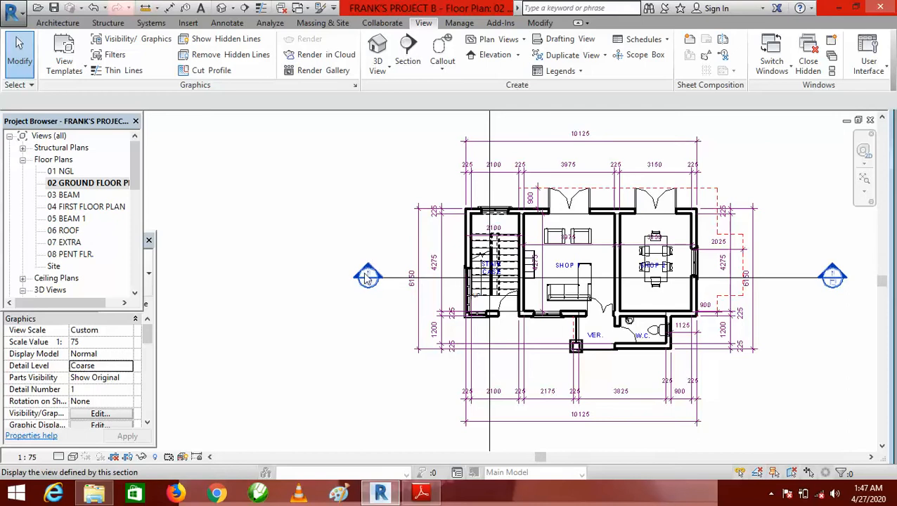
{"action": "scroll", "coordinate": [369, 275], "scroll_direction": "down", "scroll_amount": 1}
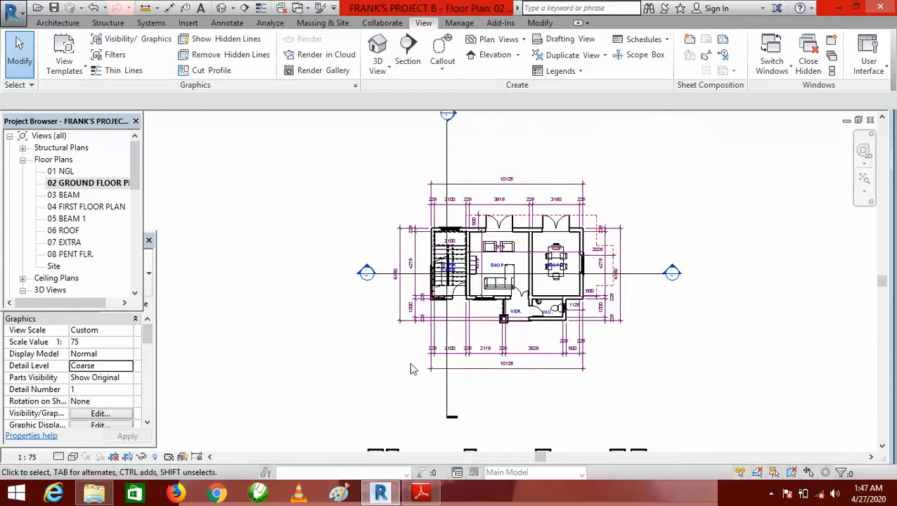
{"action": "scroll", "coordinate": [451, 430], "scroll_direction": "up", "scroll_amount": 2}
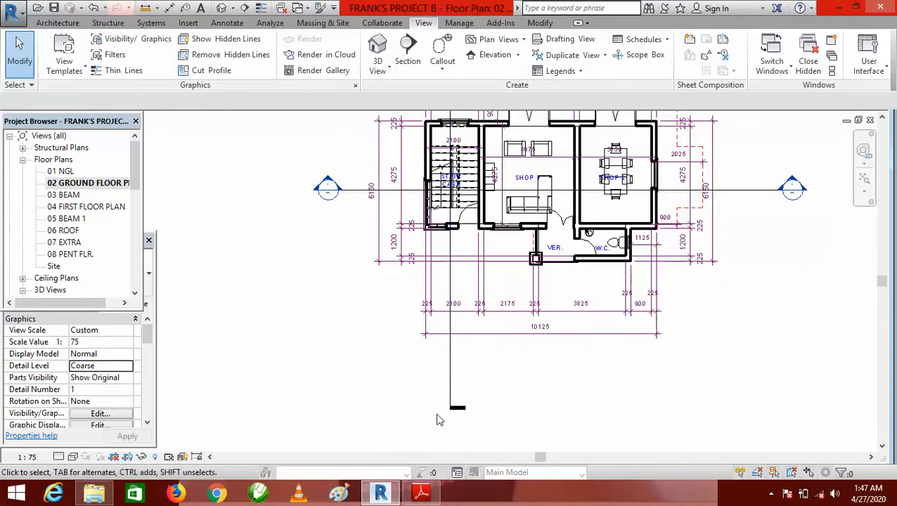
{"action": "scroll", "coordinate": [441, 415], "scroll_direction": "down", "scroll_amount": 2}
{"action": "left_click", "coordinate": [448, 164]}
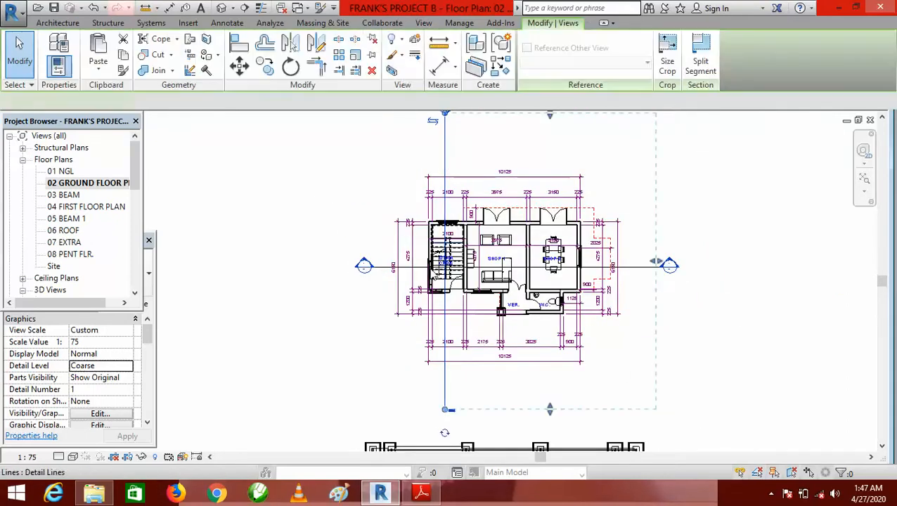
{"action": "scroll", "coordinate": [447, 172], "scroll_direction": "down", "scroll_amount": 2}
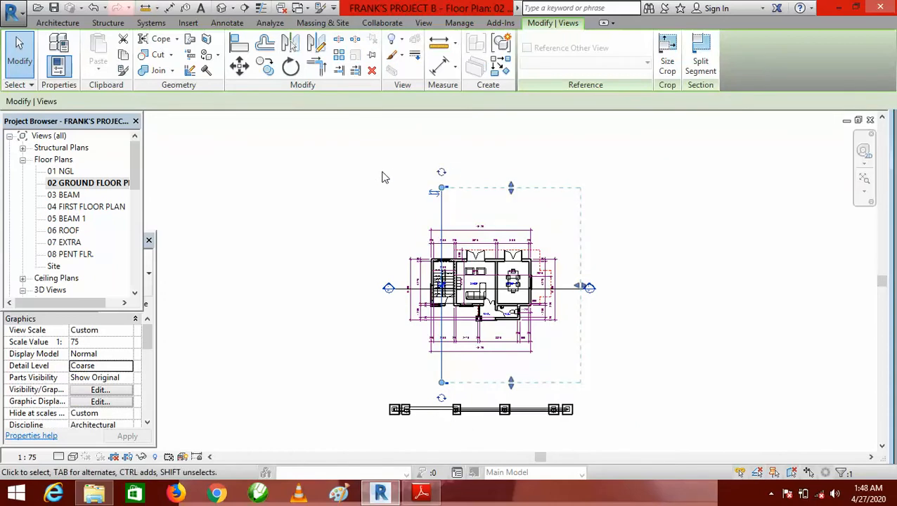
{"action": "key", "text": "Escape"}
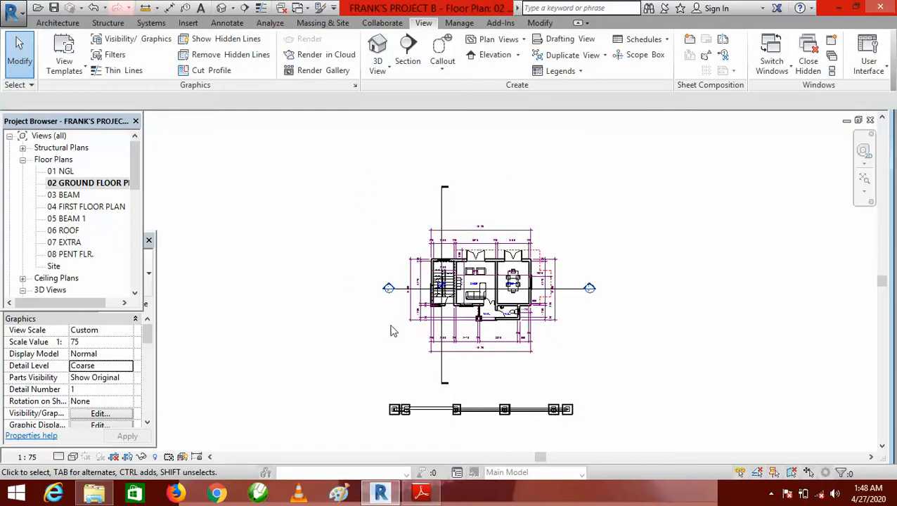
{"action": "scroll", "coordinate": [430, 264], "scroll_direction": "up", "scroll_amount": 1}
{"action": "scroll", "coordinate": [431, 263], "scroll_direction": "down", "scroll_amount": 1}
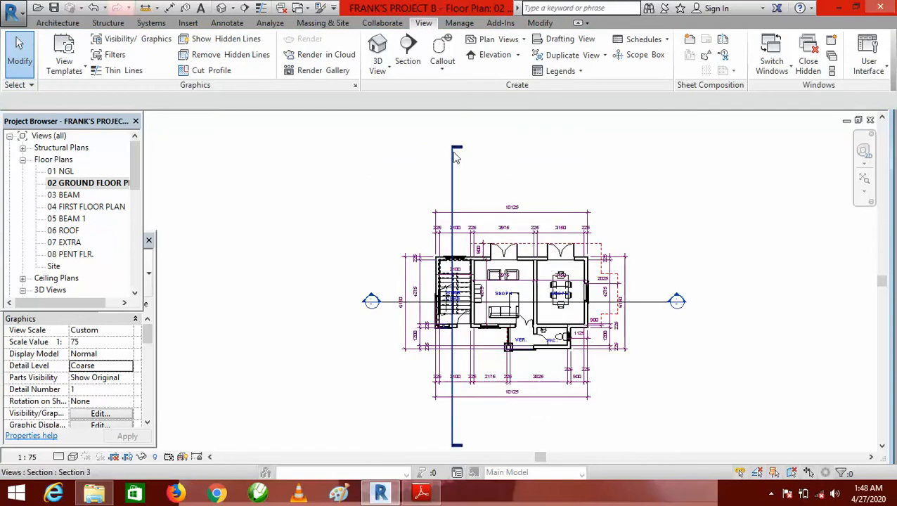
{"action": "scroll", "coordinate": [455, 184], "scroll_direction": "up", "scroll_amount": 2}
{"action": "scroll", "coordinate": [412, 182], "scroll_direction": "down", "scroll_amount": 3}
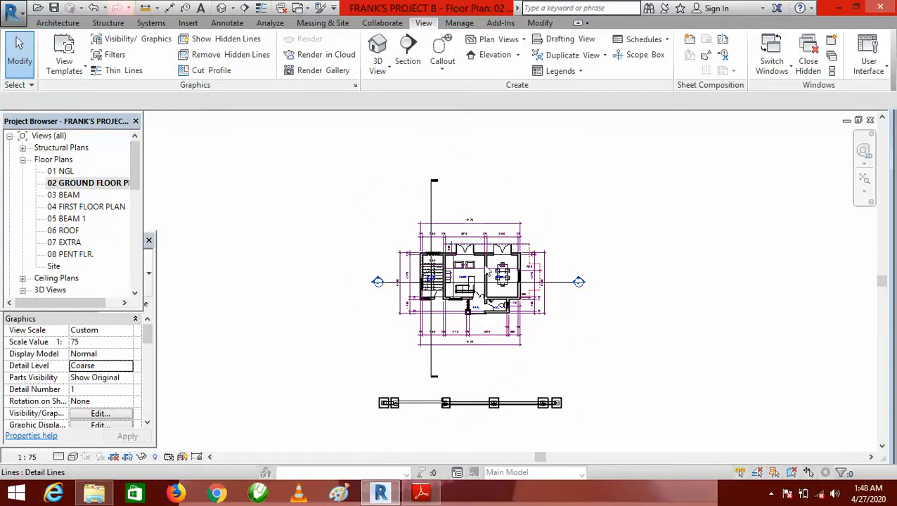
{"action": "scroll", "coordinate": [528, 263], "scroll_direction": "up", "scroll_amount": 2}
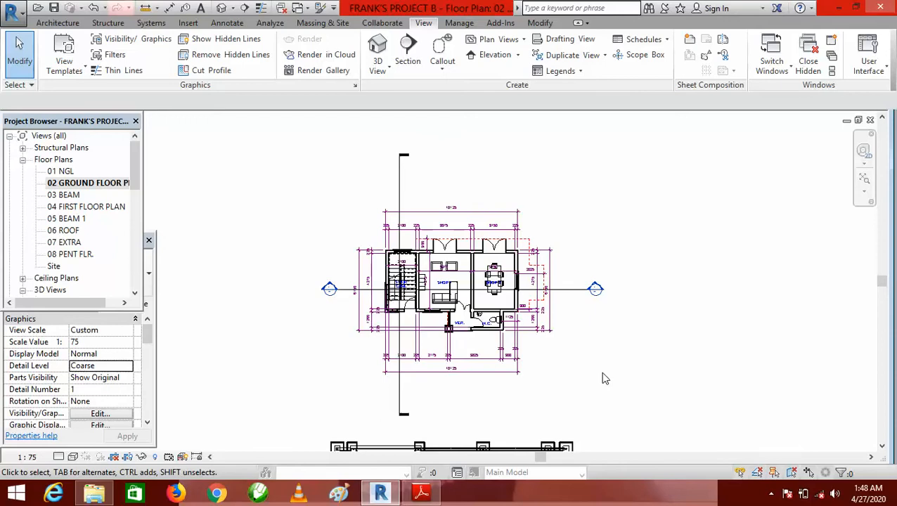
{"action": "scroll", "coordinate": [590, 324], "scroll_direction": "up", "scroll_amount": 2}
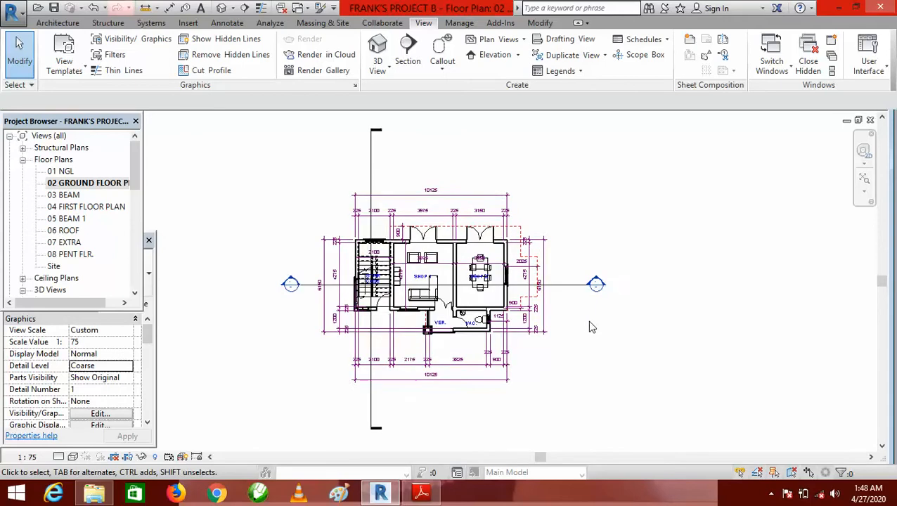
{"action": "scroll", "coordinate": [597, 318], "scroll_direction": "down", "scroll_amount": 1}
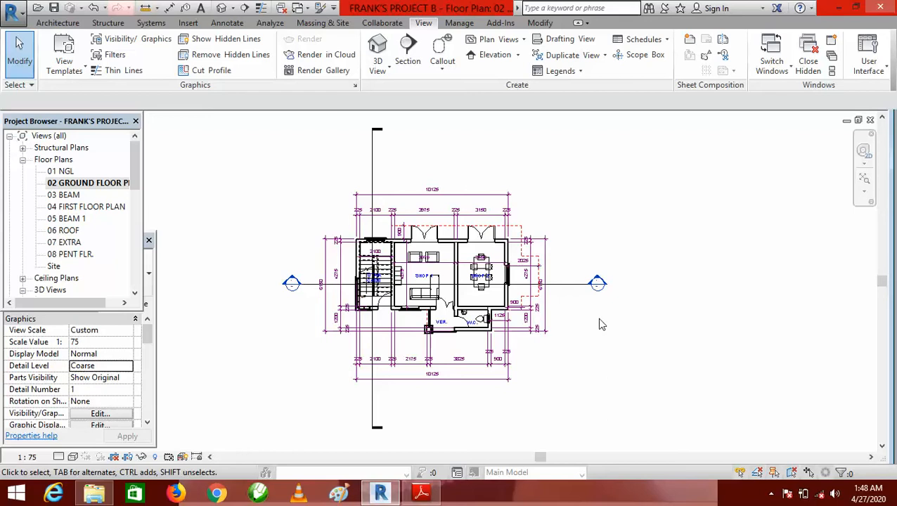
{"action": "scroll", "coordinate": [570, 274], "scroll_direction": "up", "scroll_amount": 2}
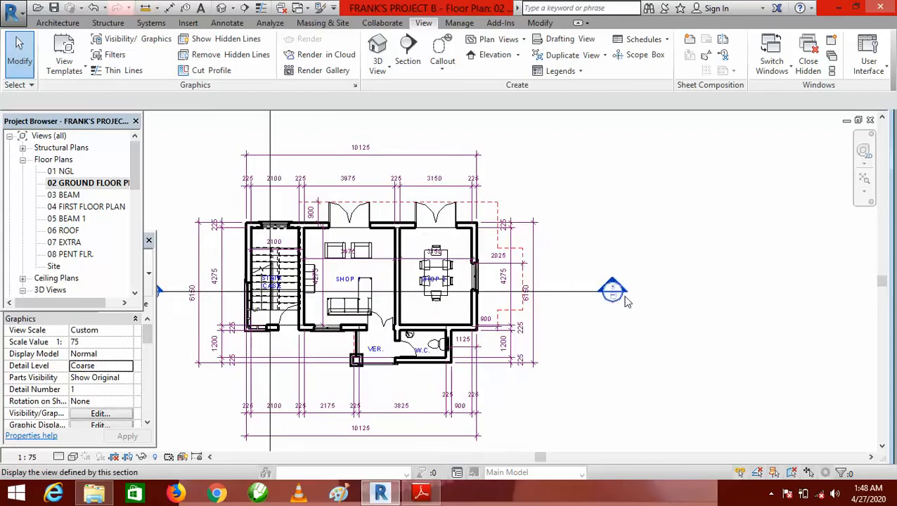
{"action": "scroll", "coordinate": [657, 307], "scroll_direction": "down", "scroll_amount": 2}
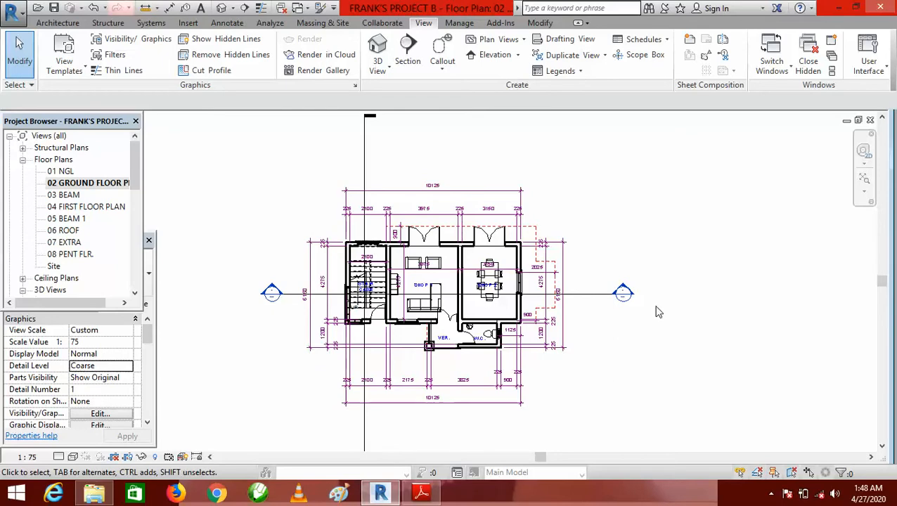
{"action": "scroll", "coordinate": [662, 294], "scroll_direction": "up", "scroll_amount": 1}
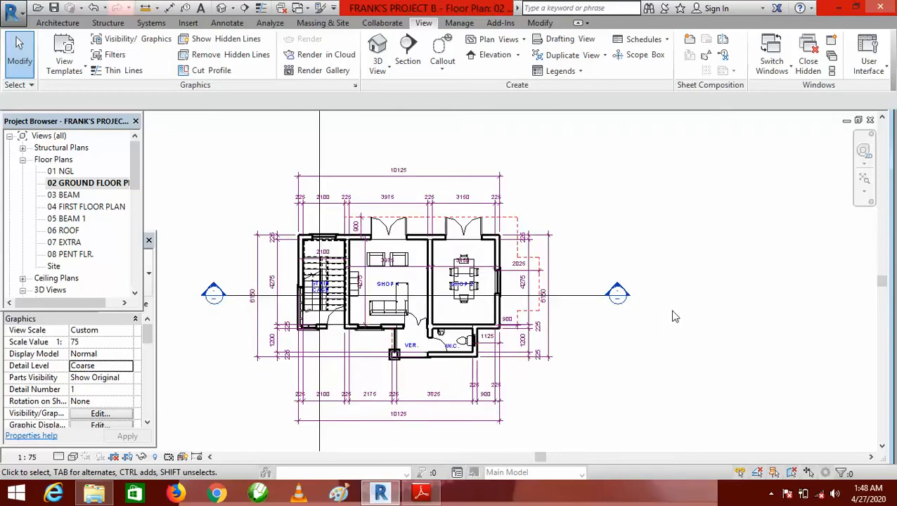
{"action": "scroll", "coordinate": [691, 306], "scroll_direction": "down", "scroll_amount": 1}
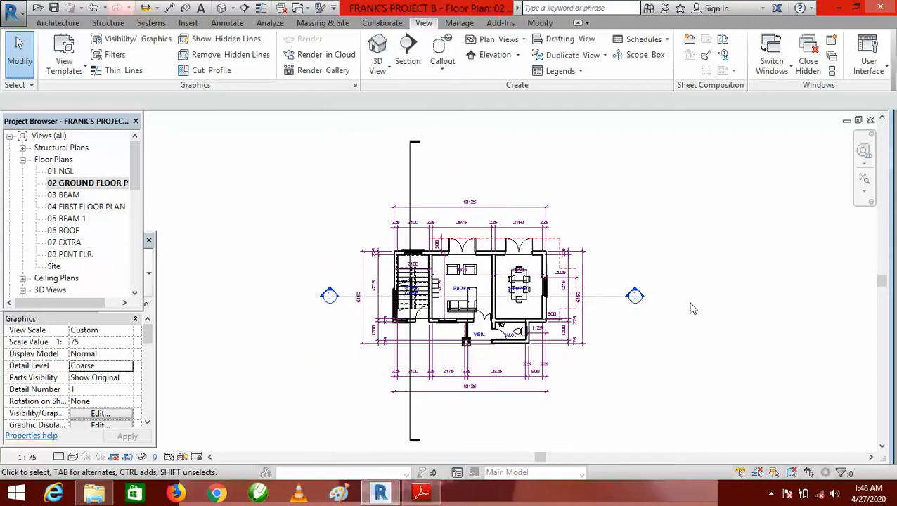
Shorten the horizontal section's view depth to just inside the shops' upper wall, and extend it again to just above the plan's upper dimensions.
{"action": "left_click", "coordinate": [609, 301]}
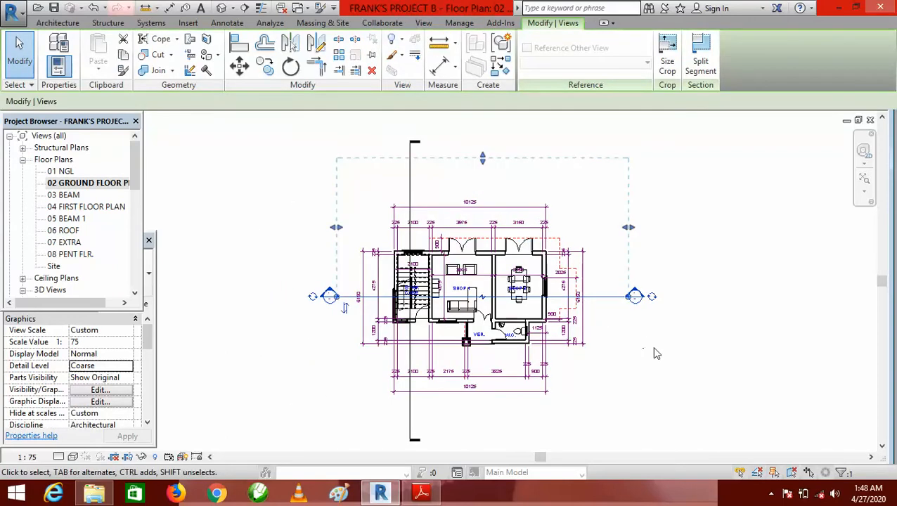
{"action": "scroll", "coordinate": [691, 351], "scroll_direction": "up", "scroll_amount": 1}
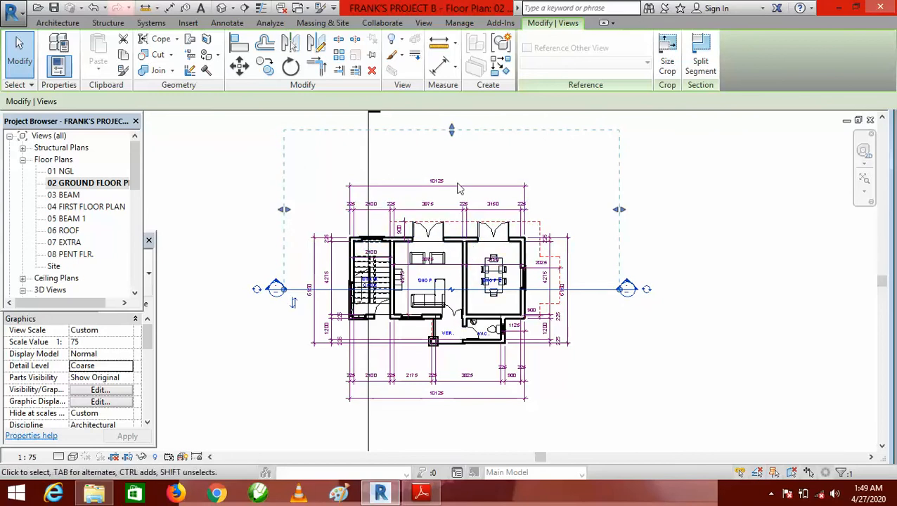
{"action": "scroll", "coordinate": [436, 242], "scroll_direction": "up", "scroll_amount": 1}
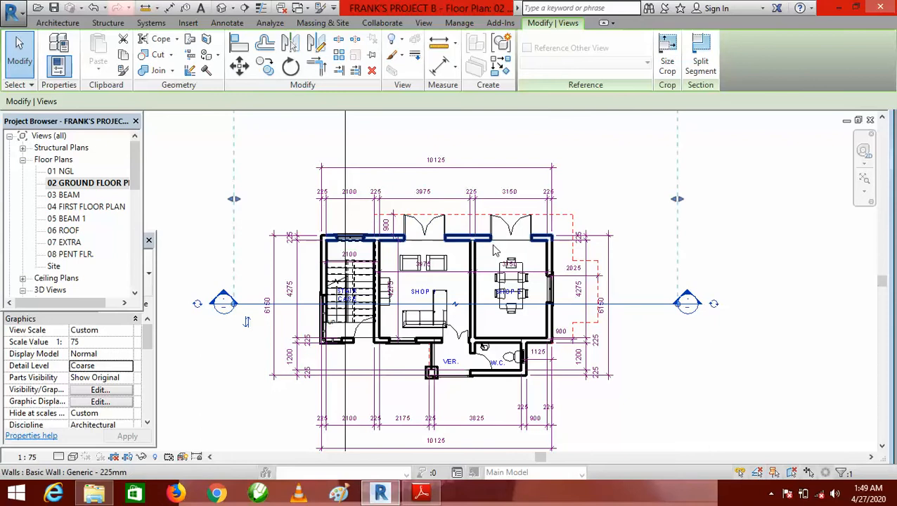
{"action": "scroll", "coordinate": [452, 211], "scroll_direction": "down", "scroll_amount": 2}
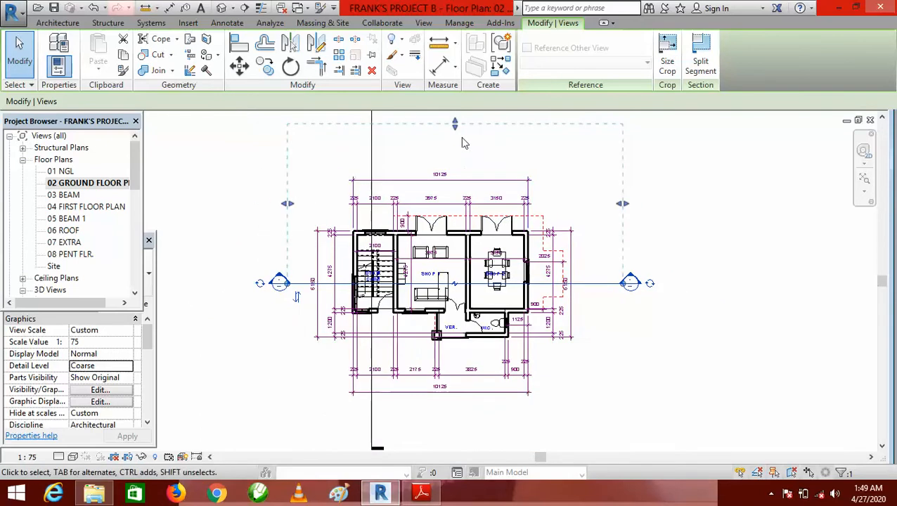
{"action": "left_click_drag", "start_coordinate": [455, 125], "coordinate": [454, 242]}
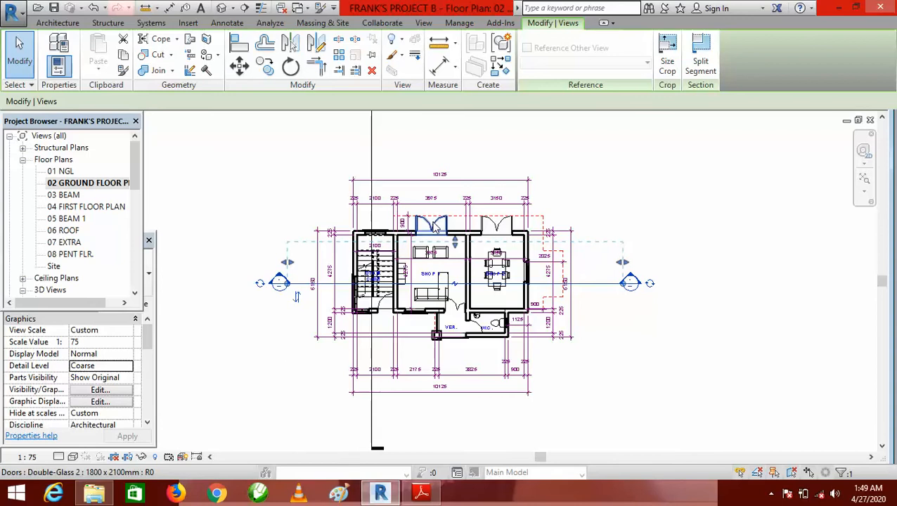
{"action": "scroll", "coordinate": [434, 224], "scroll_direction": "up", "scroll_amount": 2}
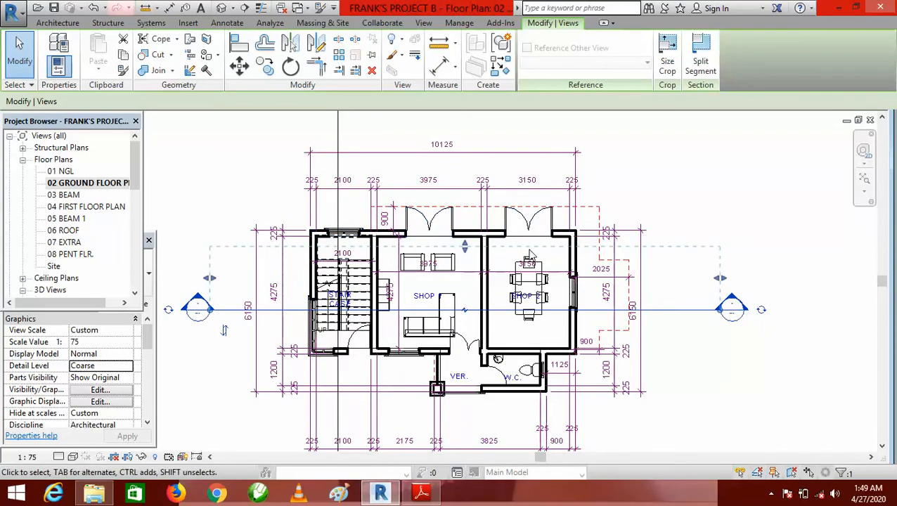
{"action": "left_click_drag", "start_coordinate": [464, 247], "coordinate": [464, 137]}
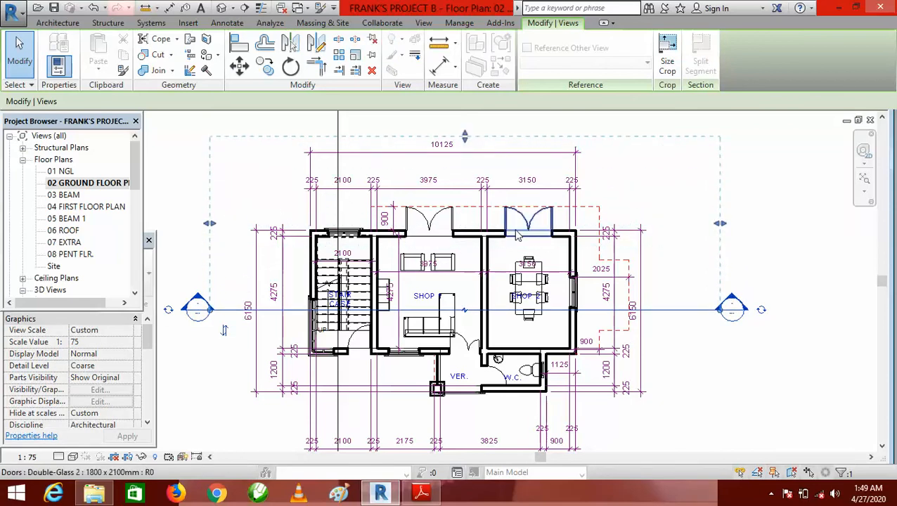
{"action": "scroll", "coordinate": [430, 242], "scroll_direction": "down", "scroll_amount": 2}
{"action": "scroll", "coordinate": [431, 242], "scroll_direction": "down", "scroll_amount": 1}
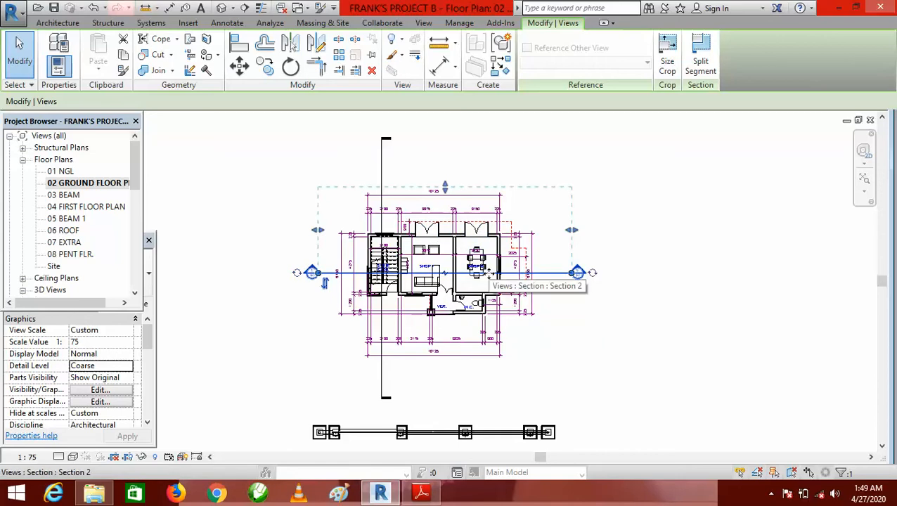
{"action": "scroll", "coordinate": [516, 279], "scroll_direction": "down", "scroll_amount": 1}
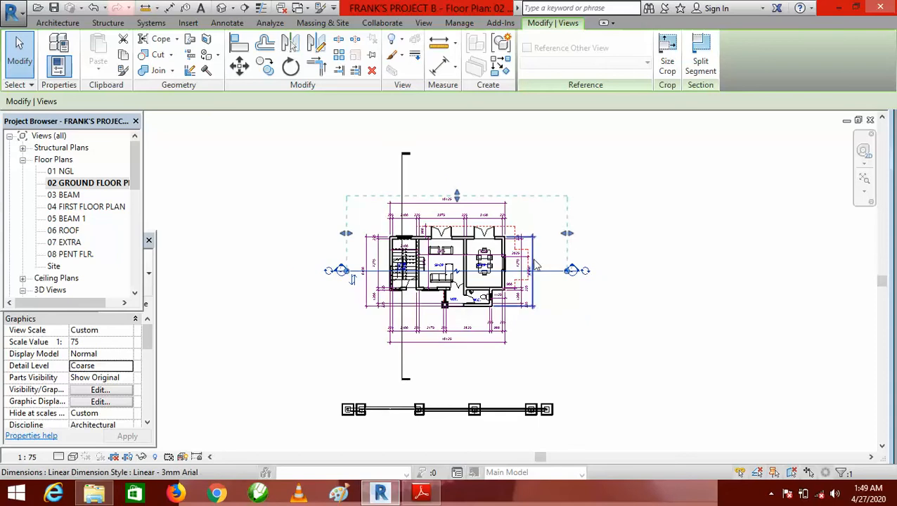
{"action": "scroll", "coordinate": [517, 283], "scroll_direction": "up", "scroll_amount": 1}
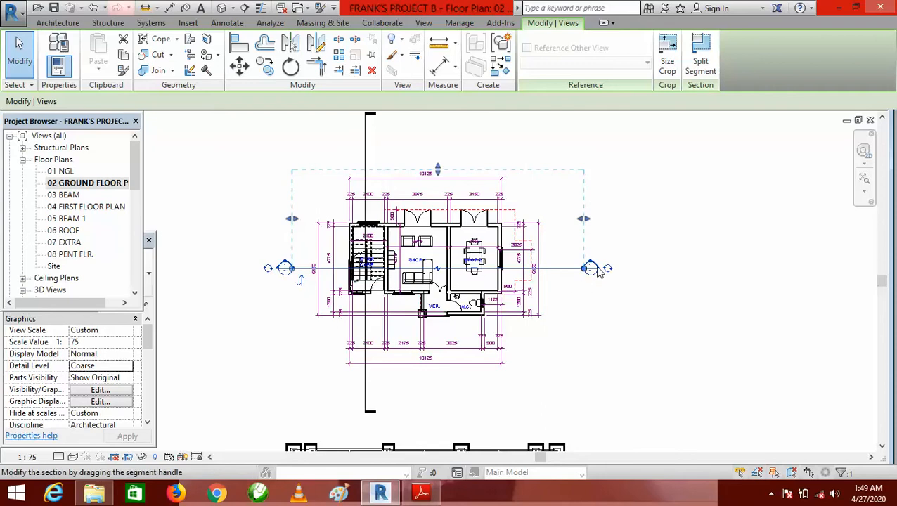
{"action": "scroll", "coordinate": [477, 281], "scroll_direction": "up", "scroll_amount": 2}
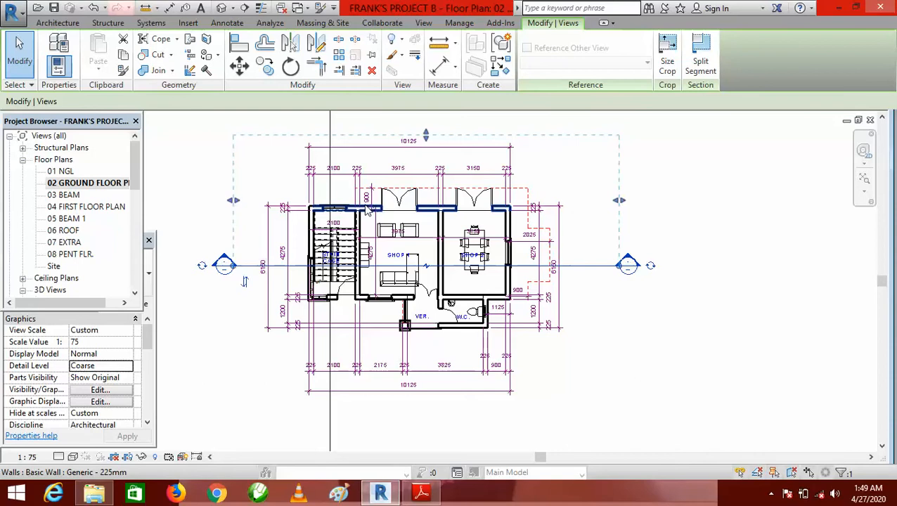
{"action": "scroll", "coordinate": [310, 279], "scroll_direction": "up", "scroll_amount": 1}
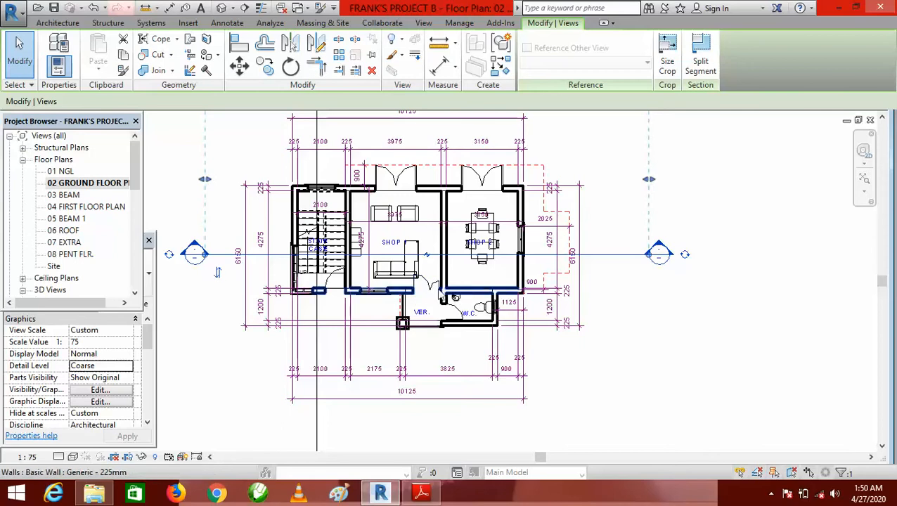
{"action": "scroll", "coordinate": [485, 273], "scroll_direction": "down", "scroll_amount": 1}
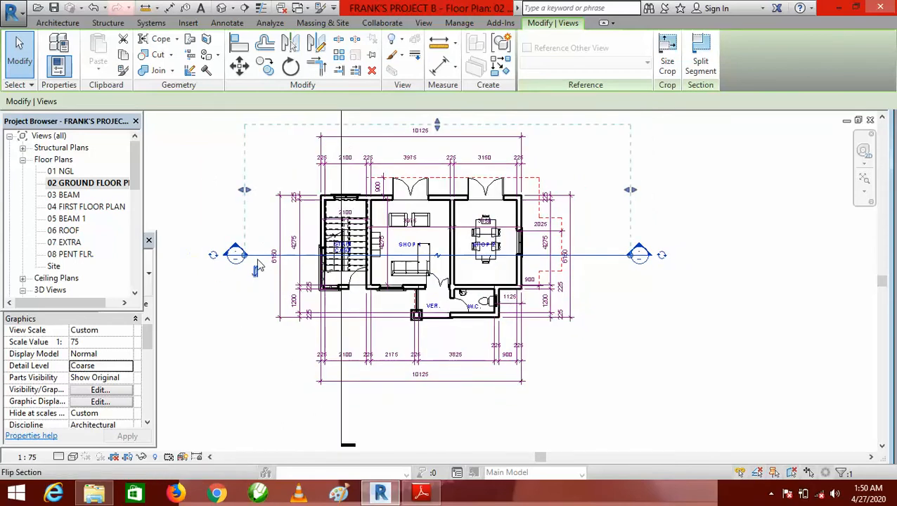
Flip the horizontal section to look toward the plan's lower side, and flip it back toward the upper side.
{"action": "scroll", "coordinate": [261, 273], "scroll_direction": "up", "scroll_amount": 4}
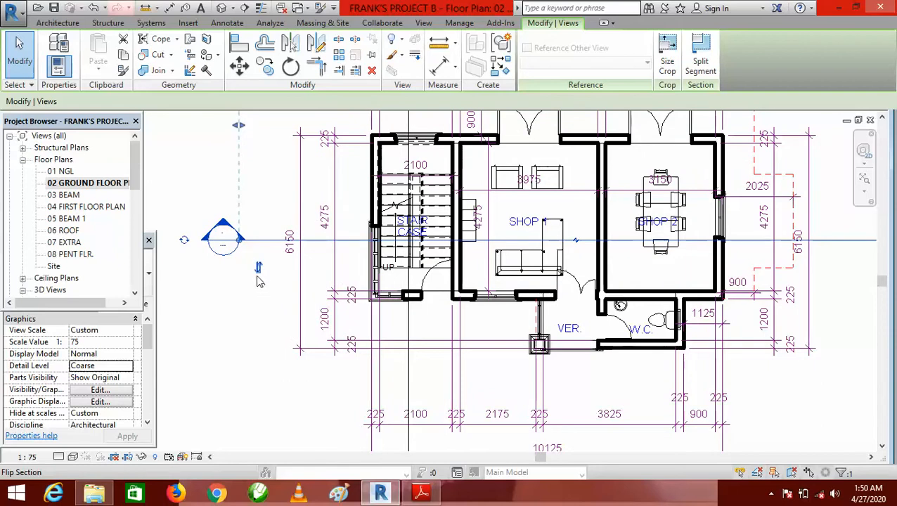
{"action": "scroll", "coordinate": [271, 313], "scroll_direction": "down", "scroll_amount": 3}
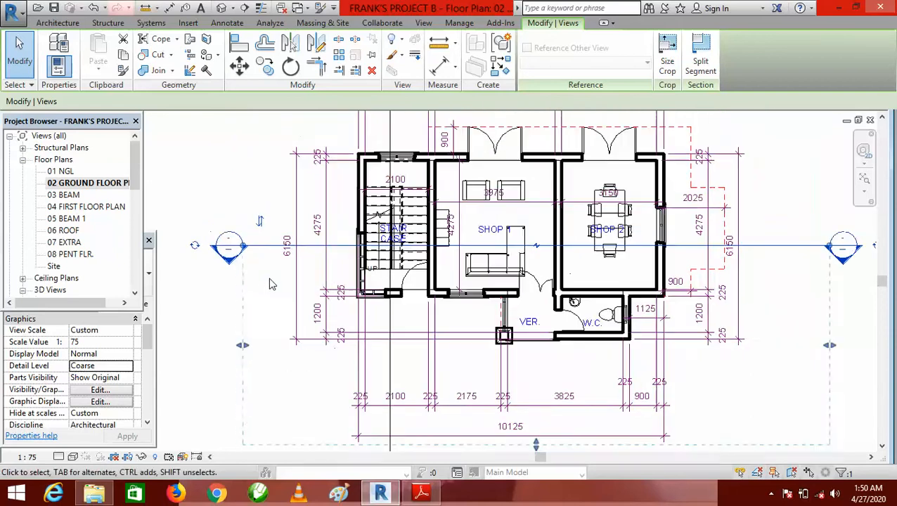
{"action": "scroll", "coordinate": [423, 273], "scroll_direction": "up", "scroll_amount": 1}
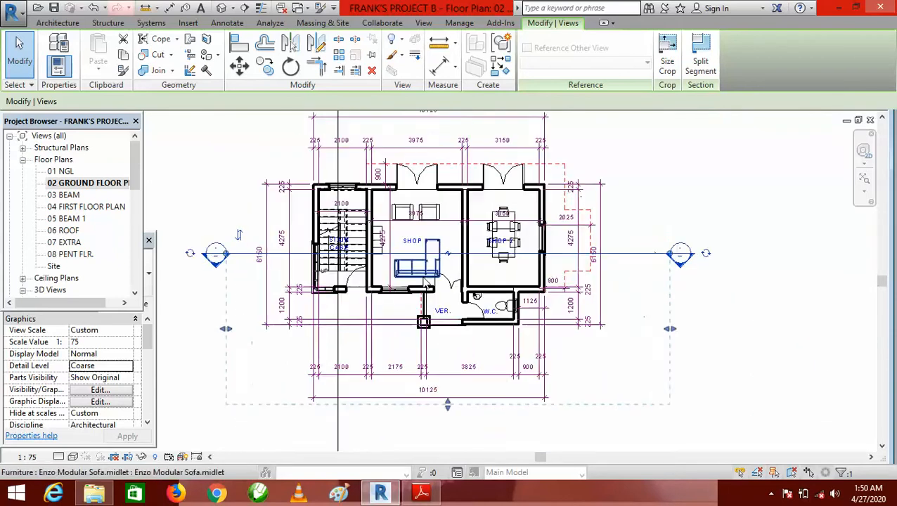
{"action": "scroll", "coordinate": [499, 307], "scroll_direction": "down", "scroll_amount": 1}
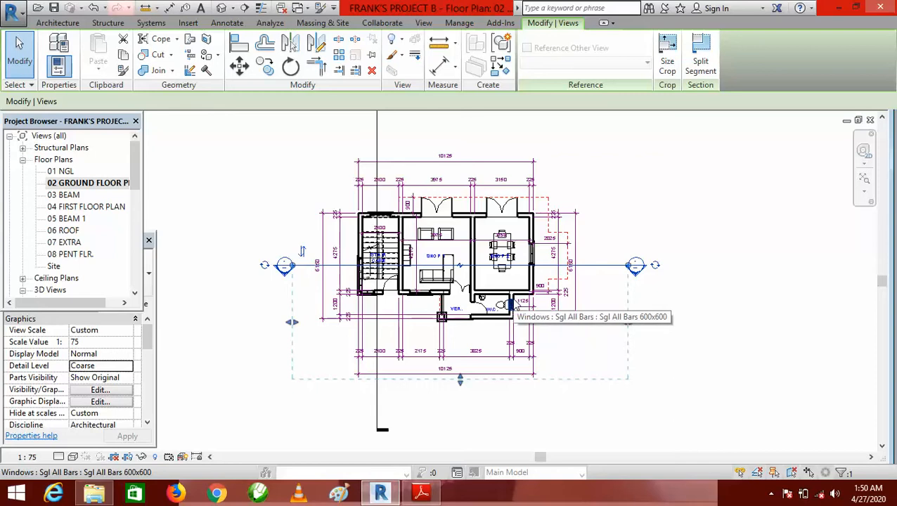
{"action": "left_click", "coordinate": [302, 253]}
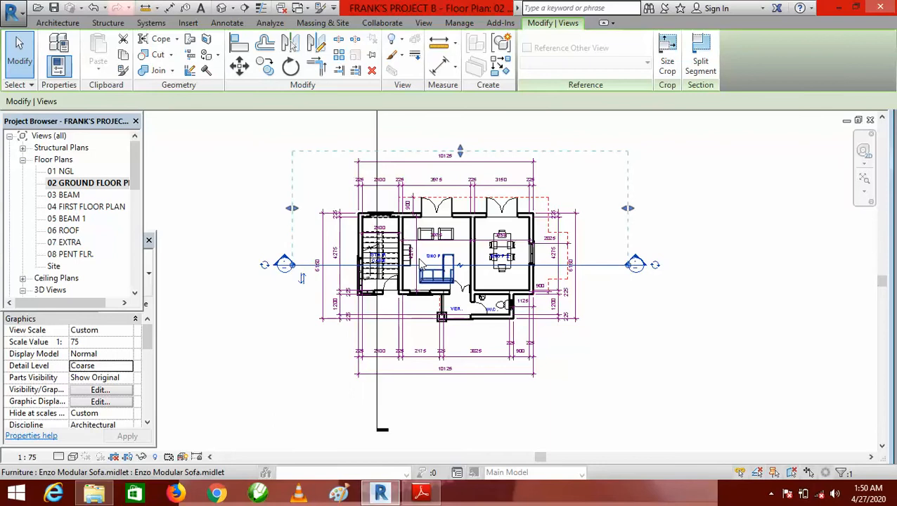
{"action": "scroll", "coordinate": [433, 270], "scroll_direction": "up", "scroll_amount": 1}
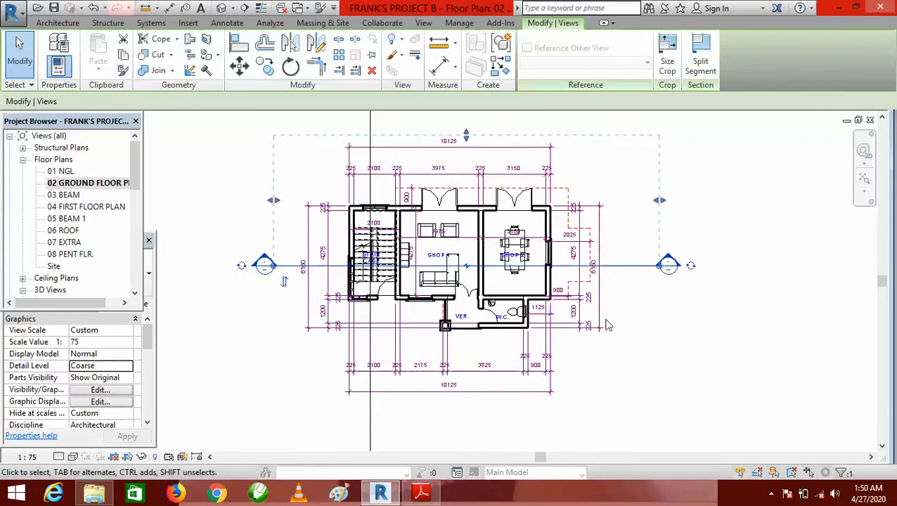
{"action": "left_click", "coordinate": [662, 322]}
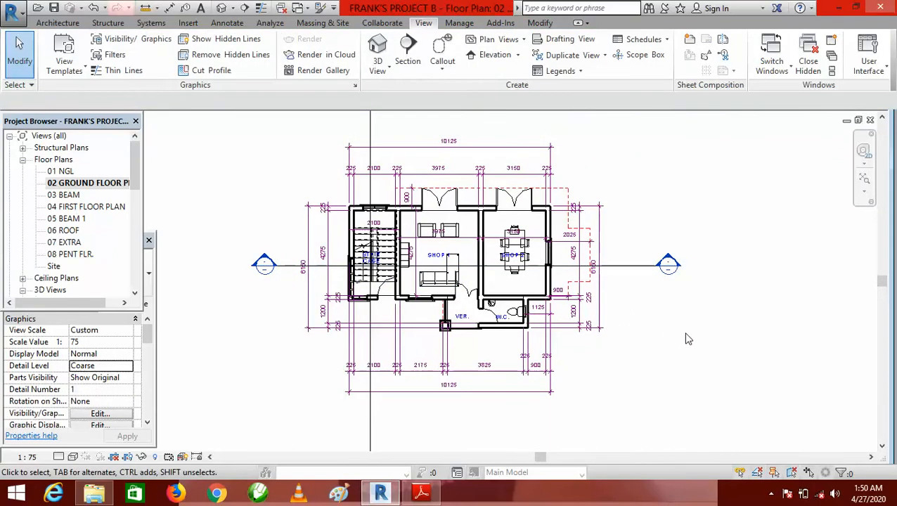
Open the section view defined by the horizontal section line from the section head beside the staircase.
{"action": "scroll", "coordinate": [649, 332], "scroll_direction": "down", "scroll_amount": 1}
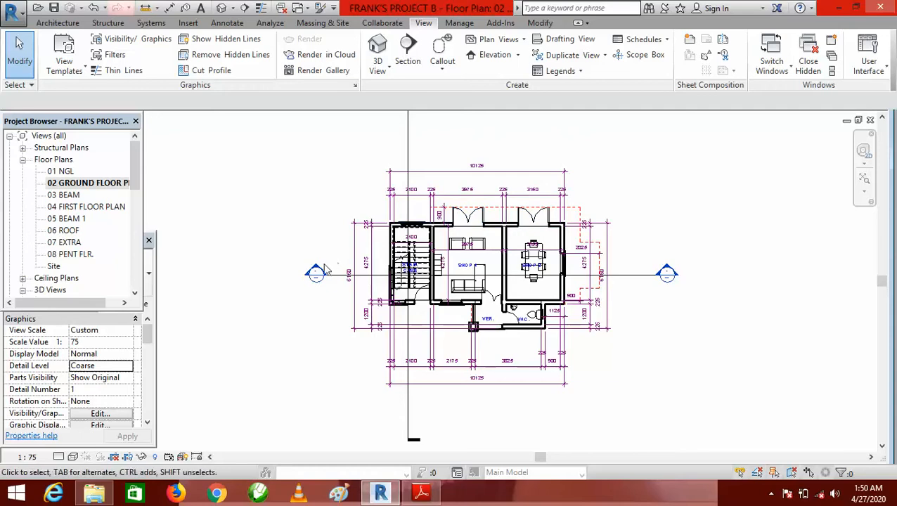
{"action": "scroll", "coordinate": [338, 274], "scroll_direction": "up", "scroll_amount": 2}
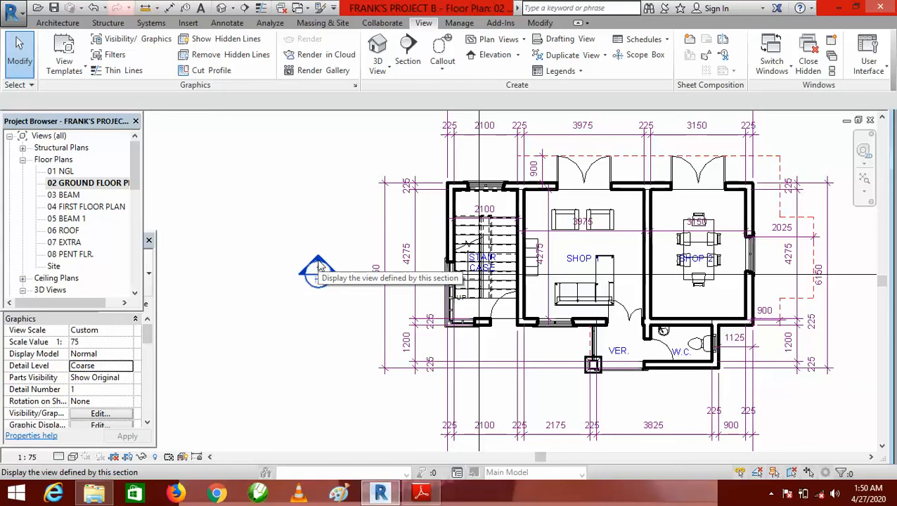
{"action": "double_click", "coordinate": [318, 266]}
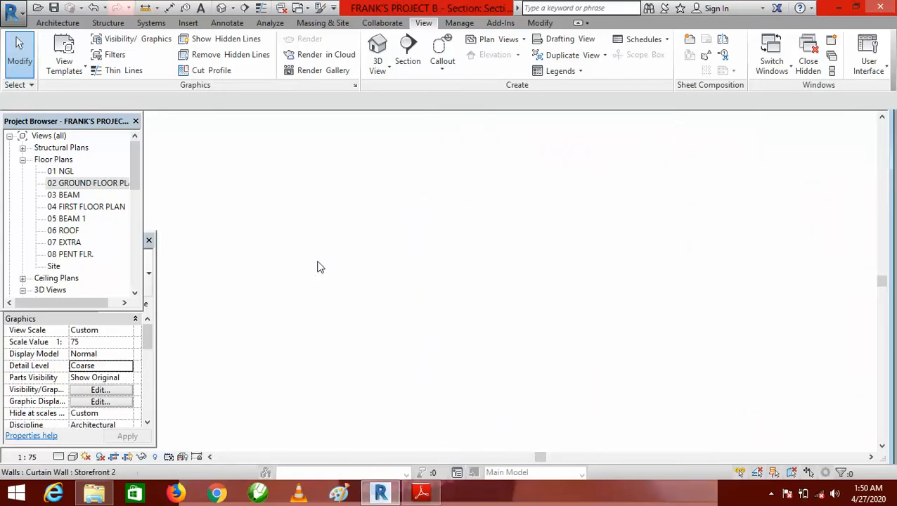
Examine the section view's staircase, floor levels, cut walls, and the doors and furniture in the ground floor shops.
{"action": "scroll", "coordinate": [511, 311], "scroll_direction": "up", "scroll_amount": 2}
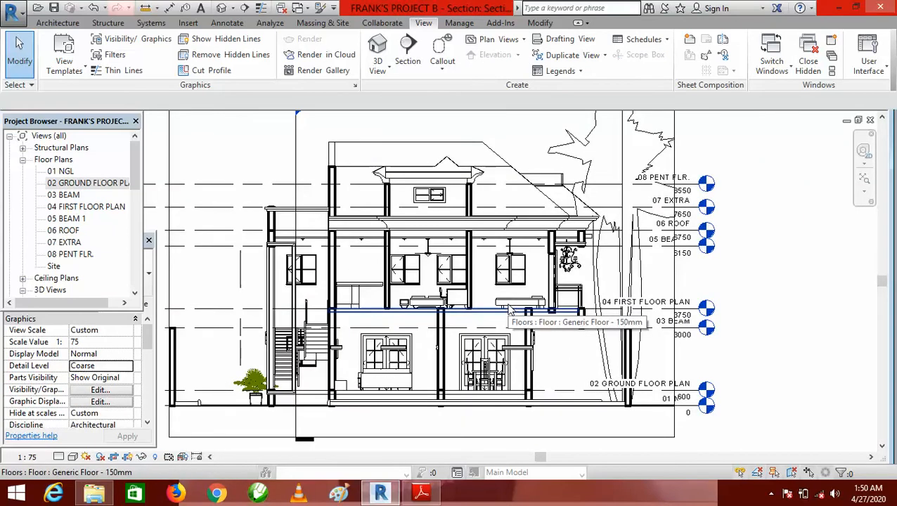
{"action": "scroll", "coordinate": [509, 310], "scroll_direction": "down", "scroll_amount": 2}
{"action": "scroll", "coordinate": [513, 331], "scroll_direction": "up", "scroll_amount": 2}
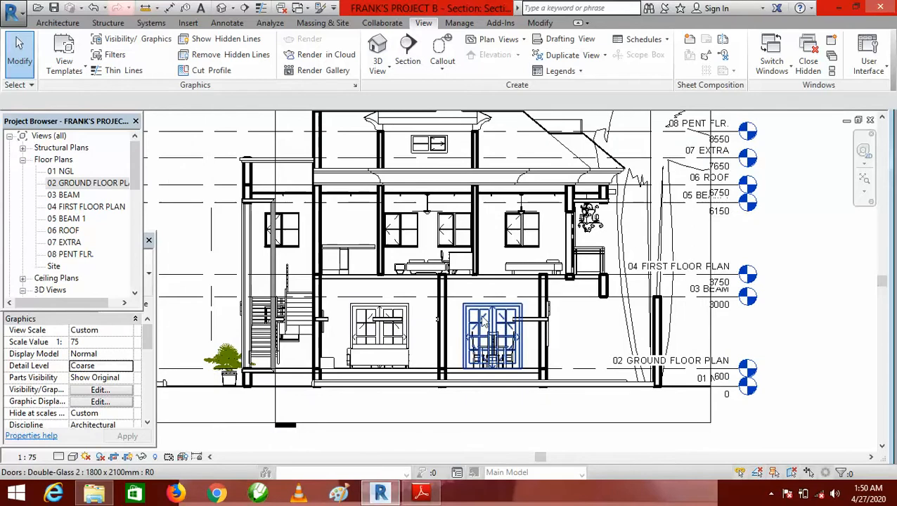
{"action": "scroll", "coordinate": [496, 323], "scroll_direction": "down", "scroll_amount": 1}
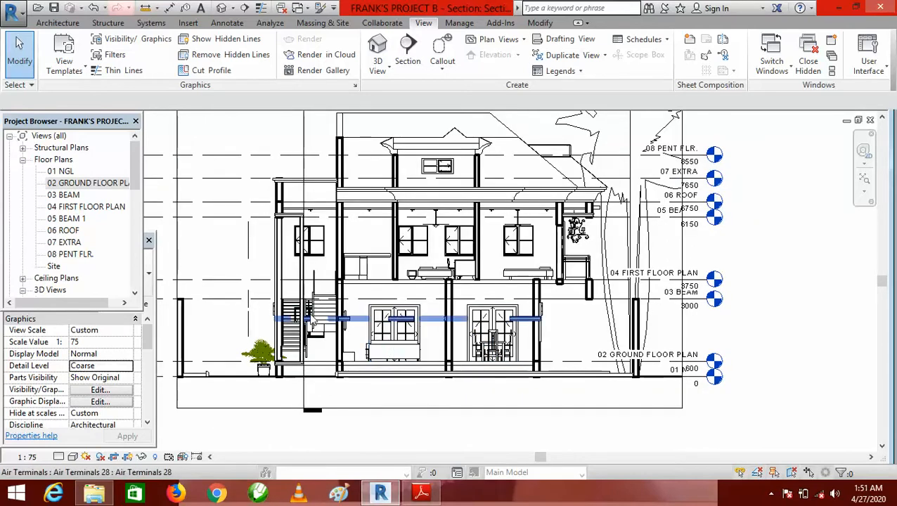
{"action": "scroll", "coordinate": [288, 320], "scroll_direction": "up", "scroll_amount": 2}
{"action": "scroll", "coordinate": [288, 320], "scroll_direction": "up", "scroll_amount": 2}
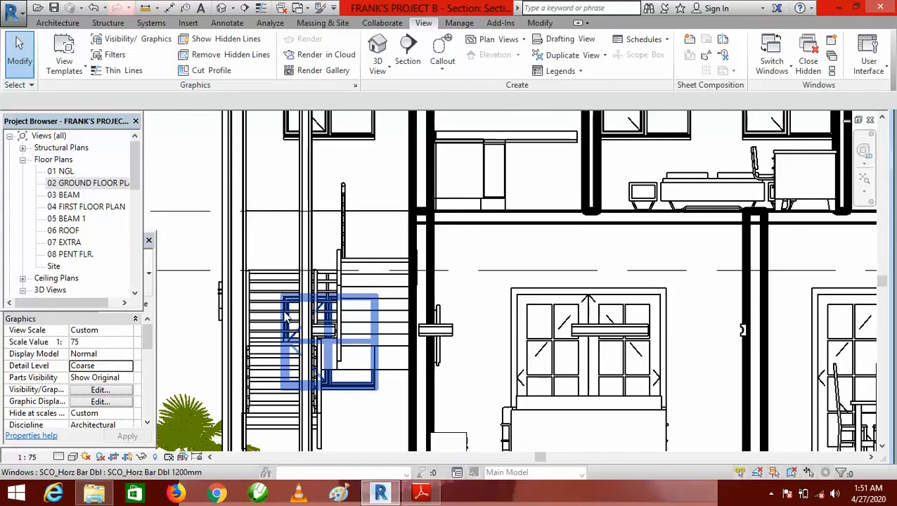
{"action": "scroll", "coordinate": [286, 317], "scroll_direction": "down", "scroll_amount": 2}
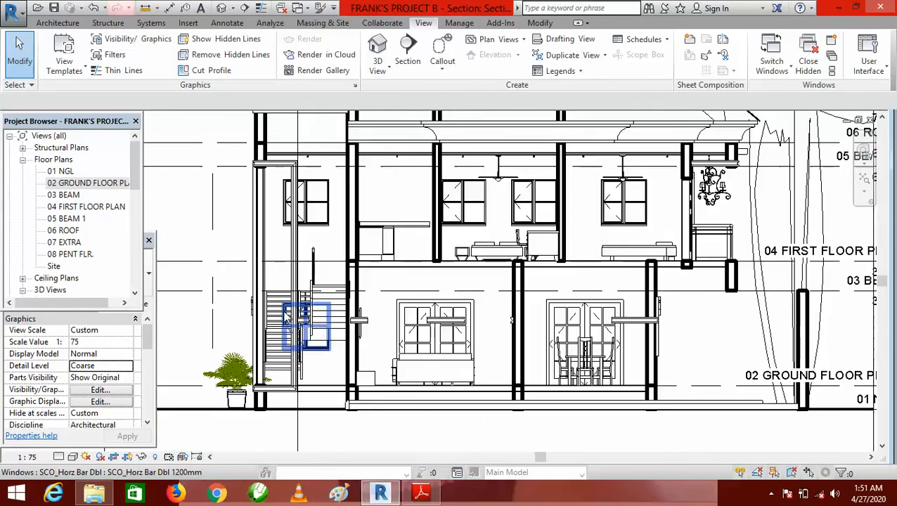
{"action": "scroll", "coordinate": [287, 318], "scroll_direction": "up", "scroll_amount": 1}
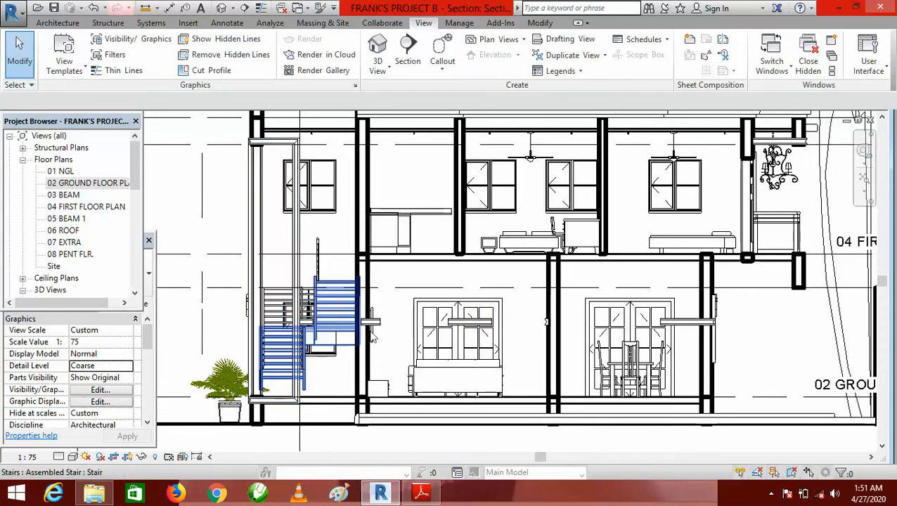
Return to the 02 GROUND FLOOR PLAN and reopen the horizontal section's view to examine the building at full view depth.
{"action": "scroll", "coordinate": [371, 343], "scroll_direction": "down", "scroll_amount": 2}
{"action": "double_click", "coordinate": [98, 183]}
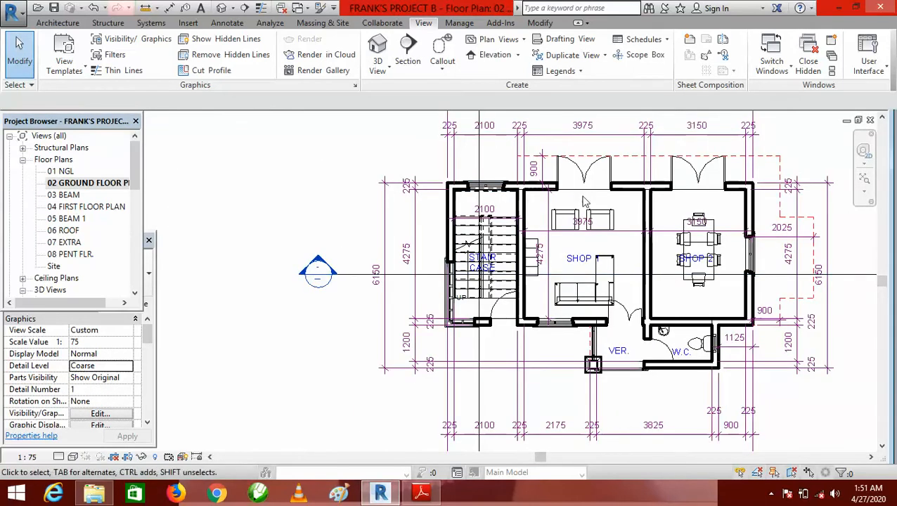
{"action": "double_click", "coordinate": [317, 269]}
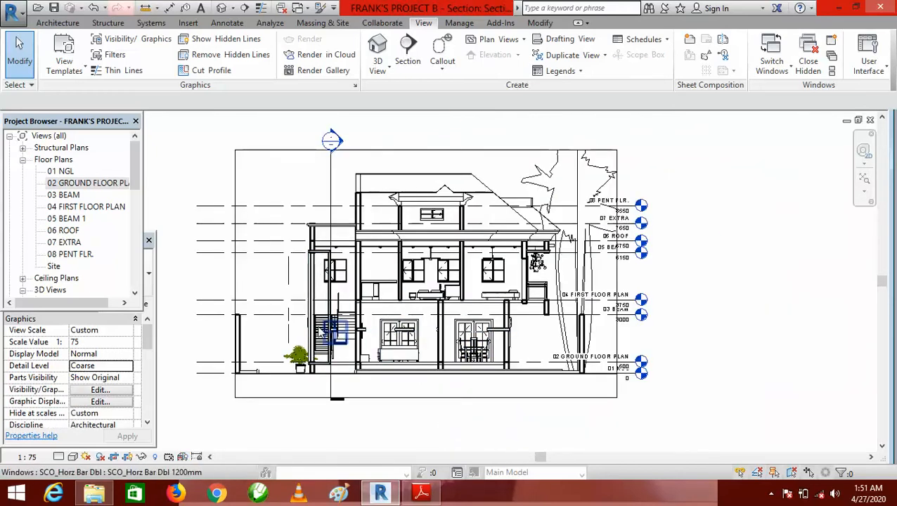
{"action": "scroll", "coordinate": [335, 332], "scroll_direction": "up", "scroll_amount": 3}
{"action": "scroll", "coordinate": [357, 343], "scroll_direction": "down", "scroll_amount": 5}
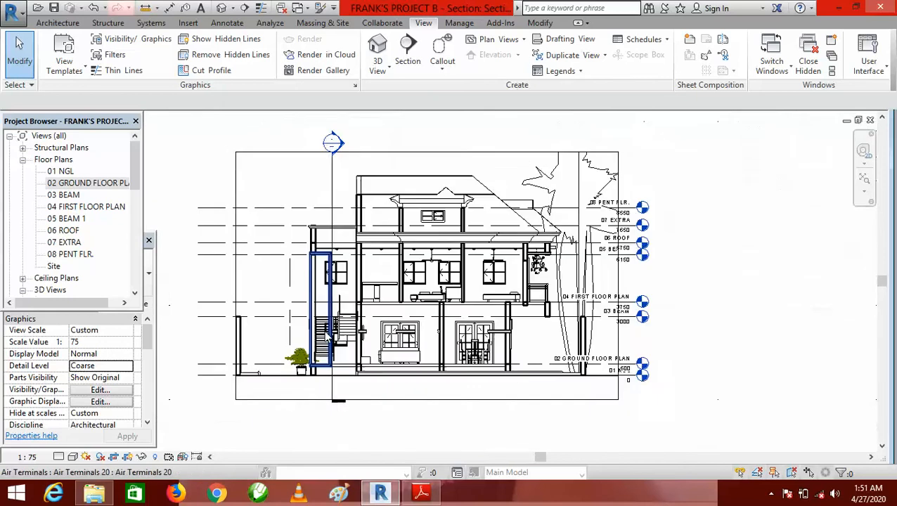
{"action": "scroll", "coordinate": [358, 342], "scroll_direction": "up", "scroll_amount": 1}
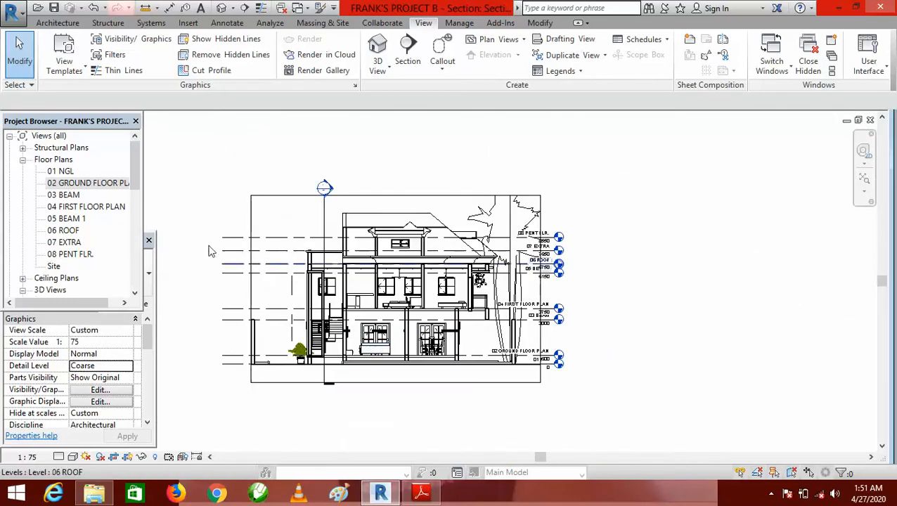
In the 02 GROUND FLOOR PLAN, shorten the horizontal section's view depth to just inside the shops' upper wall.
{"action": "left_click", "coordinate": [108, 184]}
{"action": "double_click", "coordinate": [108, 187]}
{"action": "scroll", "coordinate": [232, 283], "scroll_direction": "down", "scroll_amount": 4}
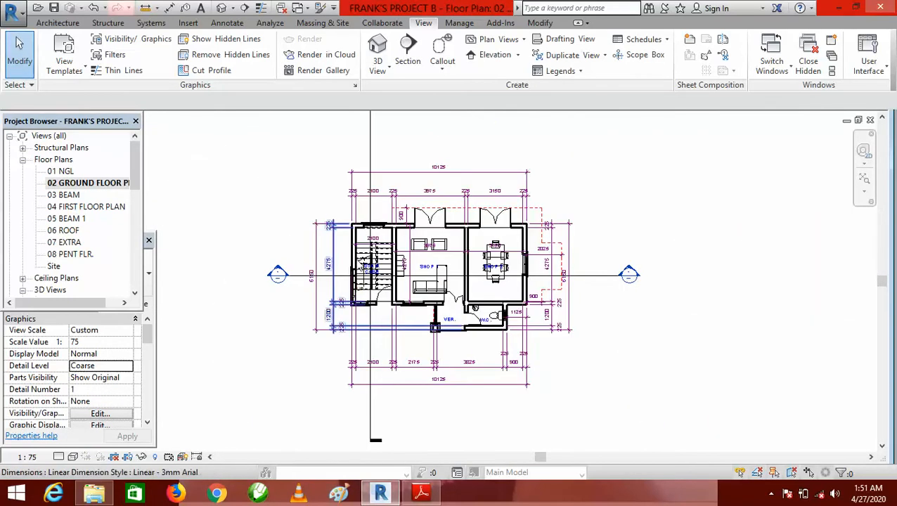
{"action": "scroll", "coordinate": [396, 255], "scroll_direction": "up", "scroll_amount": 1}
{"action": "scroll", "coordinate": [429, 211], "scroll_direction": "up", "scroll_amount": 2}
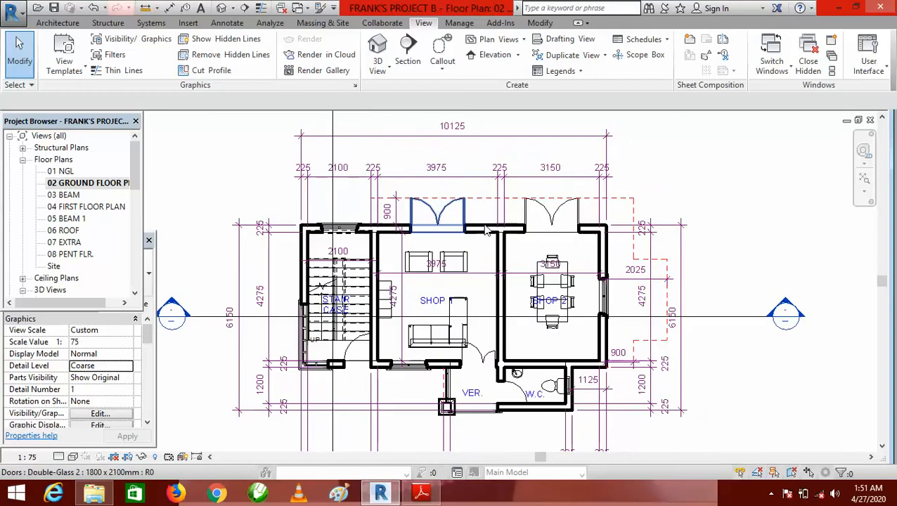
{"action": "scroll", "coordinate": [356, 273], "scroll_direction": "down", "scroll_amount": 1}
{"action": "scroll", "coordinate": [356, 273], "scroll_direction": "down", "scroll_amount": 1}
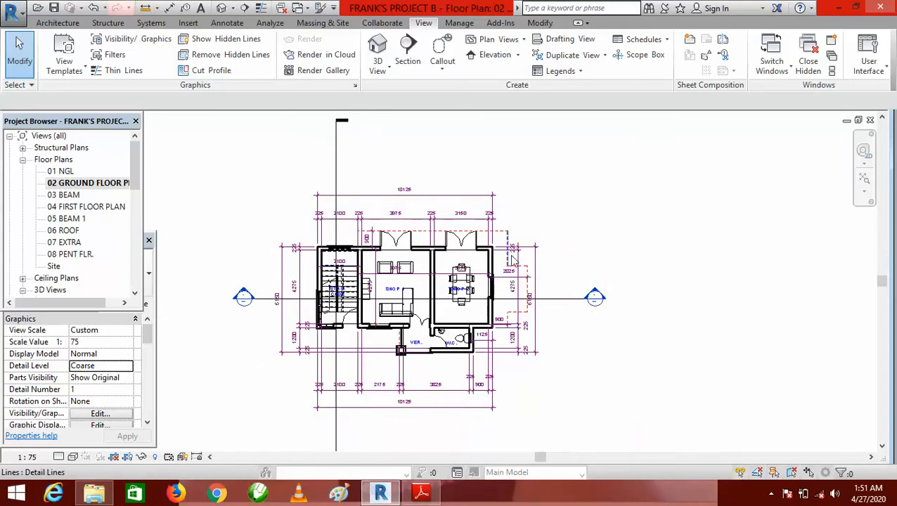
{"action": "left_click", "coordinate": [568, 303]}
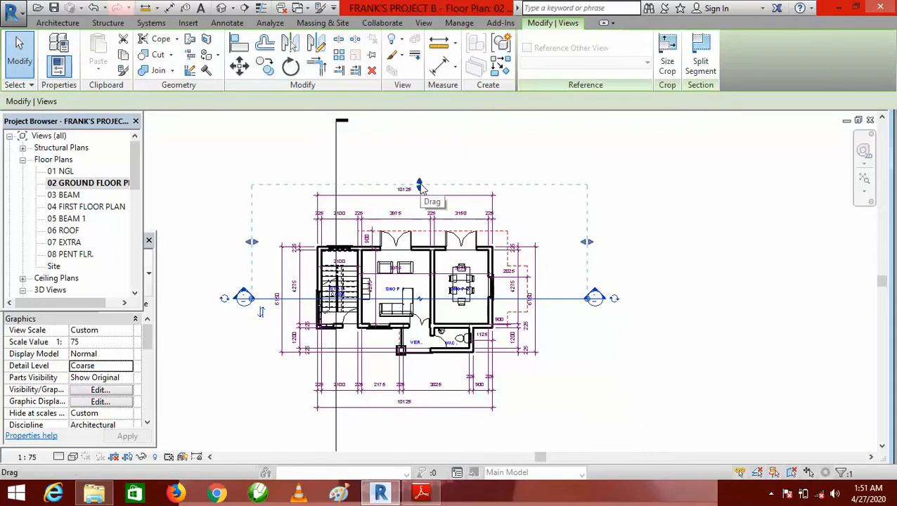
{"action": "left_click_drag", "start_coordinate": [419, 188], "coordinate": [420, 258]}
{"action": "left_click", "coordinate": [637, 209]}
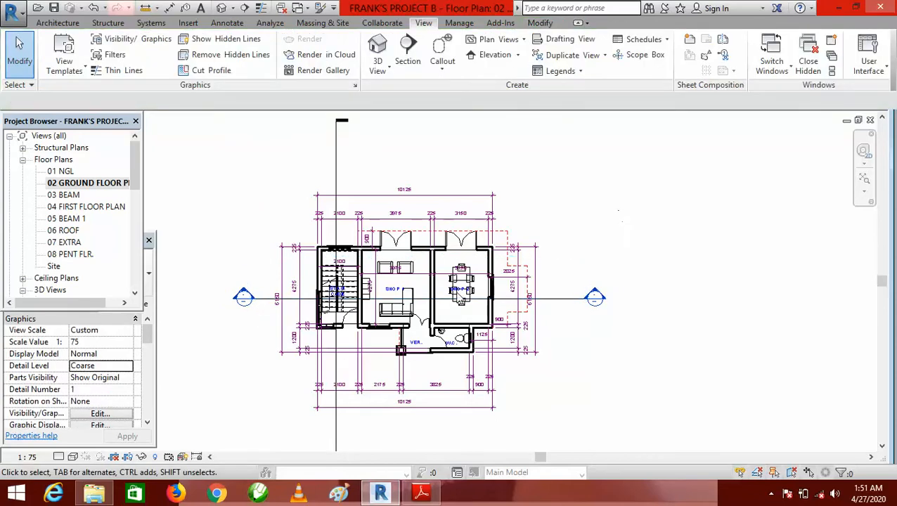
Open the horizontal section's view and examine the shops' rear wall area and furniture with the shortened view depth.
{"action": "double_click", "coordinate": [243, 298]}
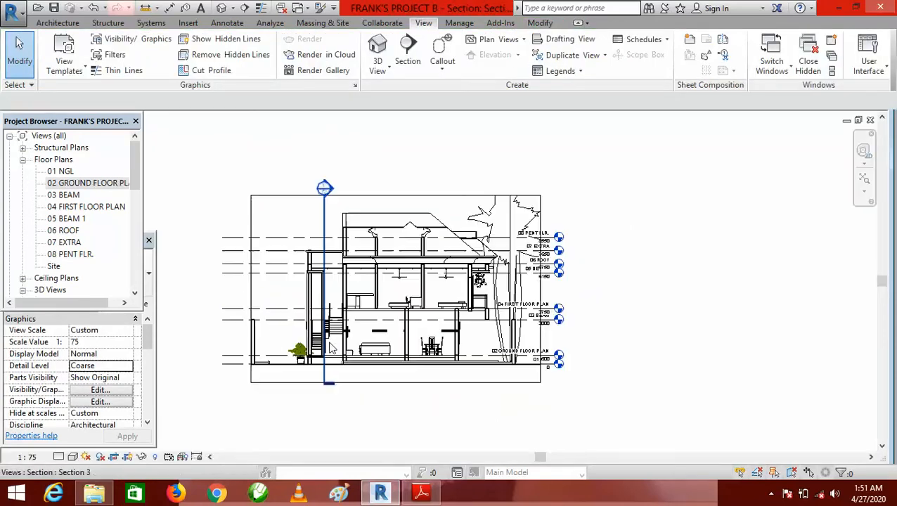
{"action": "scroll", "coordinate": [384, 354], "scroll_direction": "up", "scroll_amount": 2}
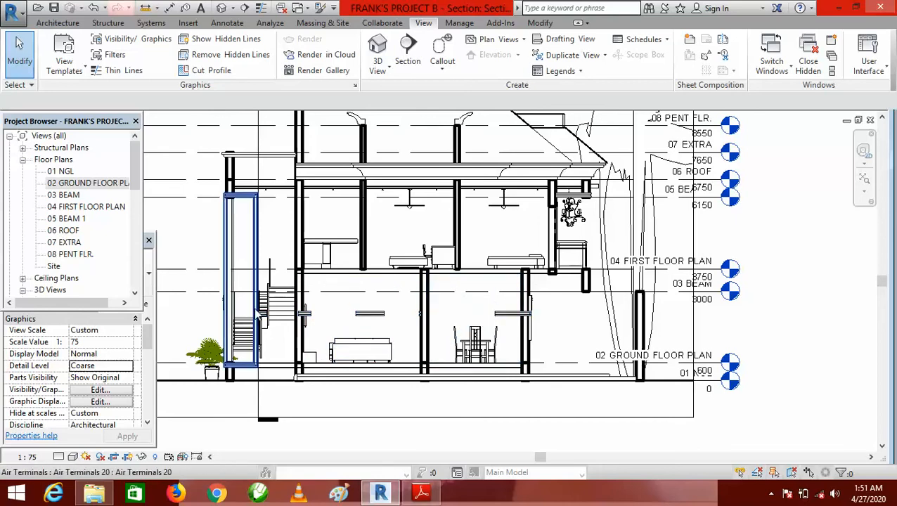
{"action": "scroll", "coordinate": [308, 351], "scroll_direction": "down", "scroll_amount": 1}
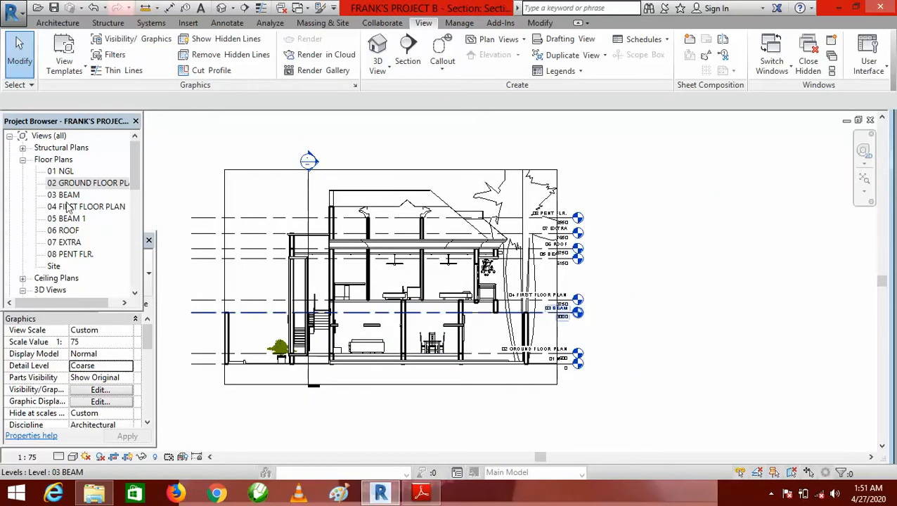
Return to the 02 GROUND FLOOR PLAN and extend the horizontal section's view depth beyond the upper 10125 overall dimension.
{"action": "left_click", "coordinate": [97, 186]}
{"action": "double_click", "coordinate": [99, 186]}
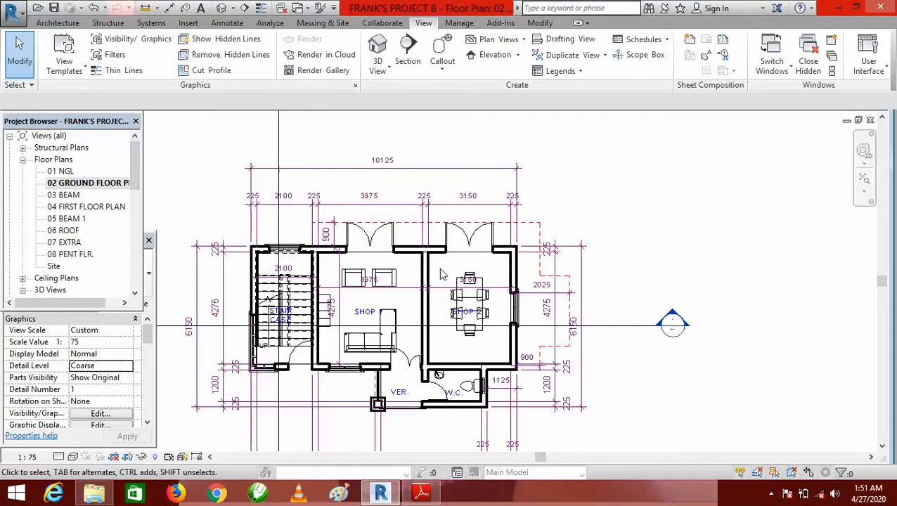
{"action": "left_click", "coordinate": [618, 327]}
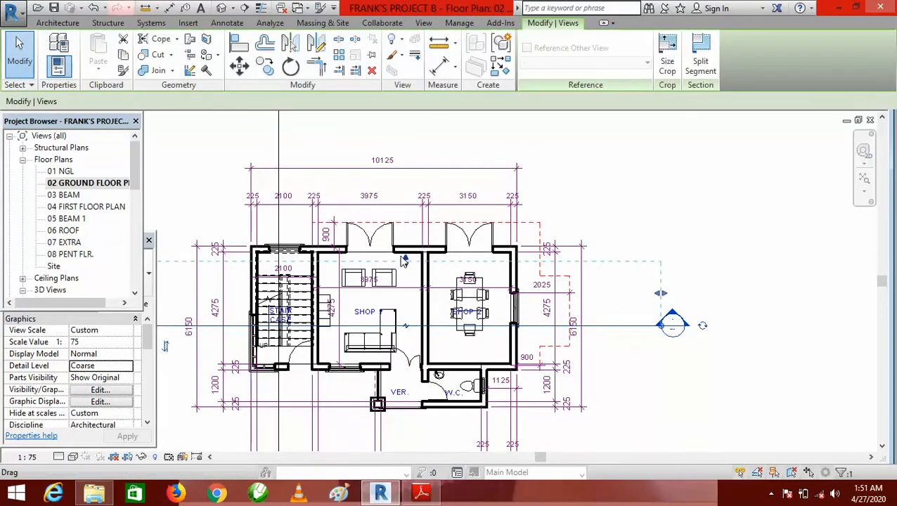
{"action": "left_click_drag", "start_coordinate": [406, 261], "coordinate": [403, 138]}
{"action": "scroll", "coordinate": [526, 188], "scroll_direction": "down", "scroll_amount": 3}
{"action": "left_click", "coordinate": [687, 197]}
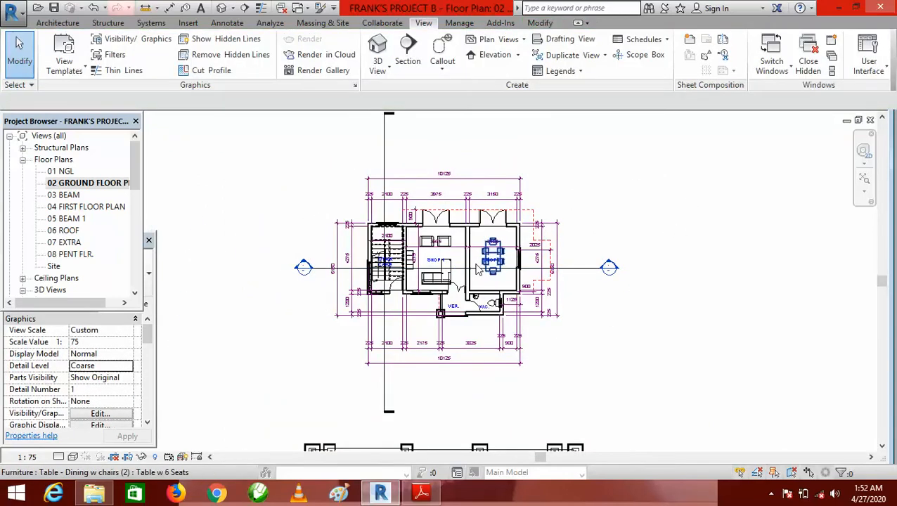
Flip the horizontal section so it looks toward the veranda and W.C. side of the ground floor plan.
{"action": "scroll", "coordinate": [476, 264], "scroll_direction": "up", "scroll_amount": 2}
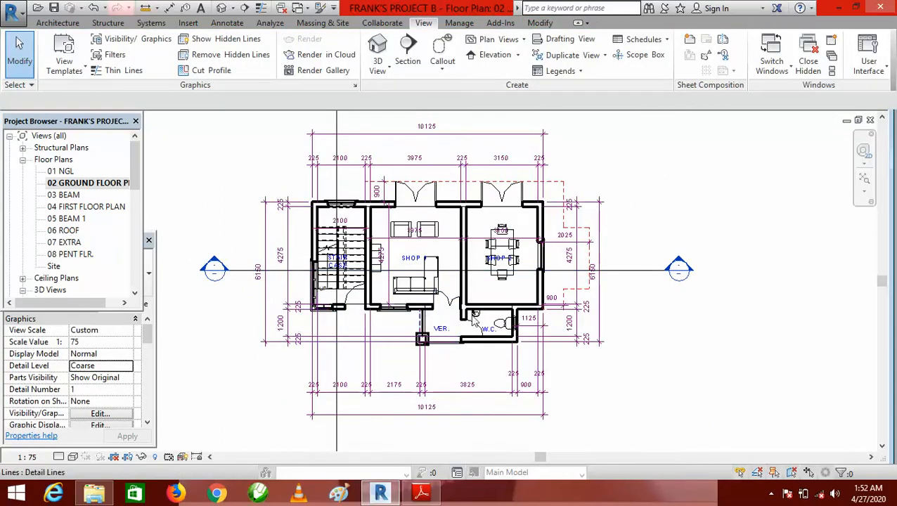
{"action": "left_click", "coordinate": [239, 276]}
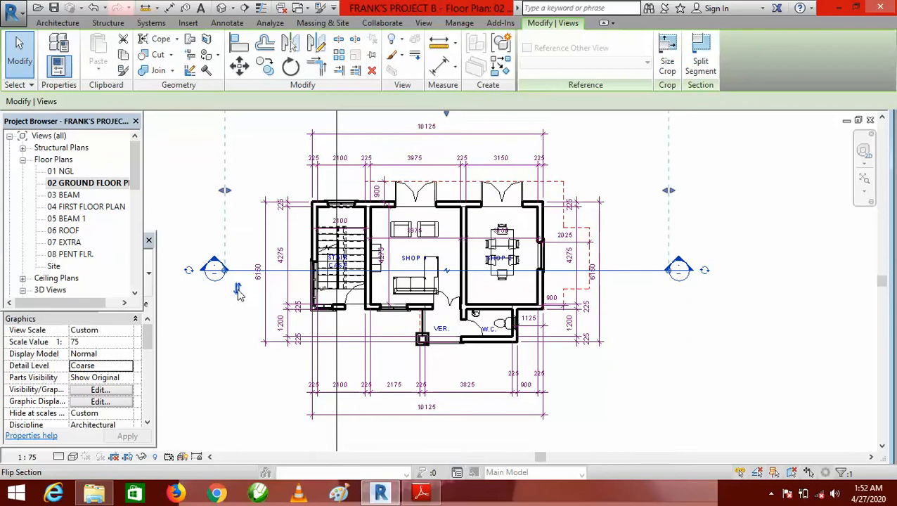
{"action": "scroll", "coordinate": [541, 356], "scroll_direction": "down", "scroll_amount": 2}
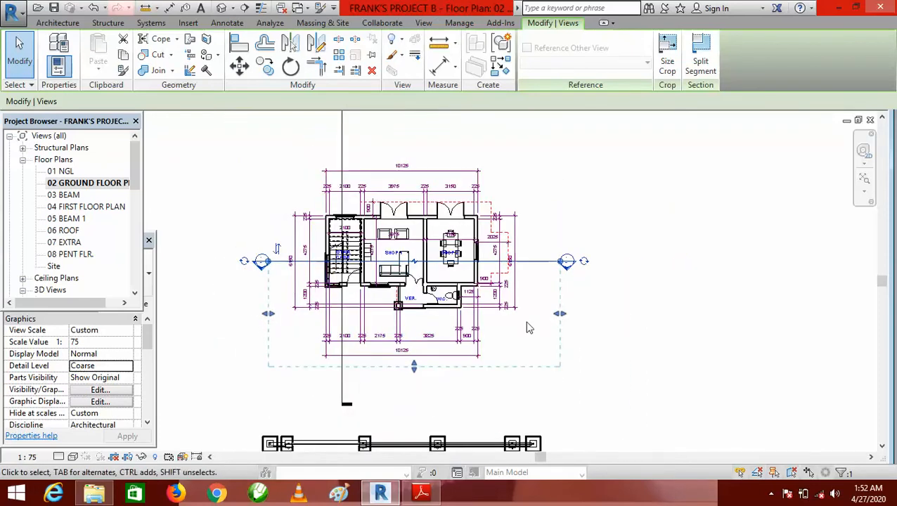
{"action": "left_click", "coordinate": [654, 325]}
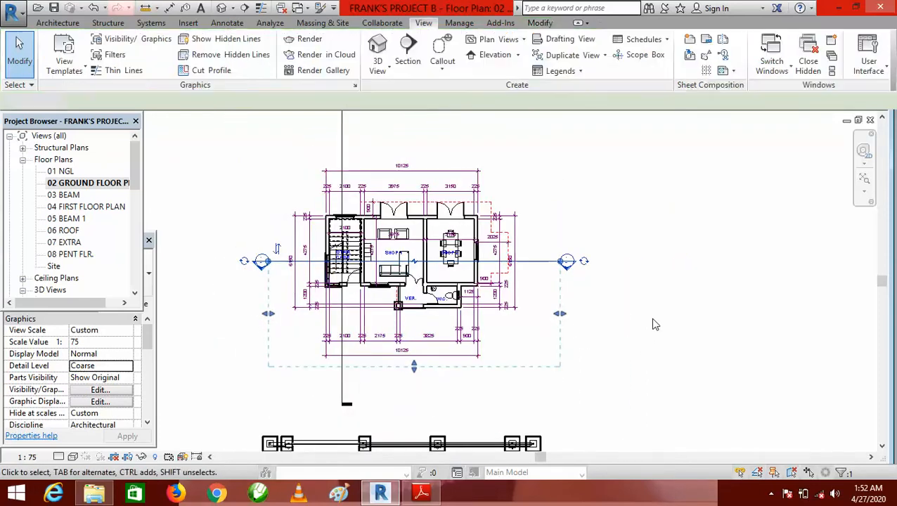
{"action": "scroll", "coordinate": [259, 270], "scroll_direction": "up", "scroll_amount": 2}
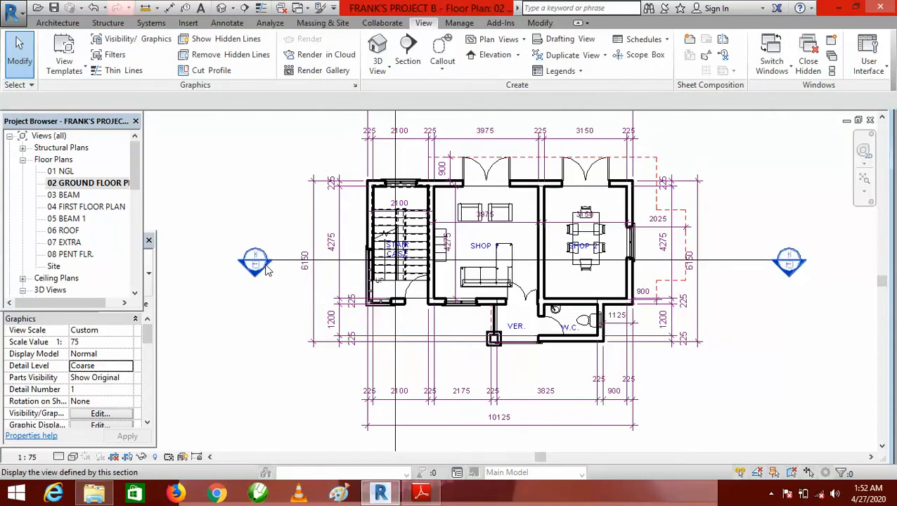
Open the flipped horizontal section's view to examine its doors and window, and compare them with the 02 GROUND FLOOR PLAN.
{"action": "double_click", "coordinate": [262, 266]}
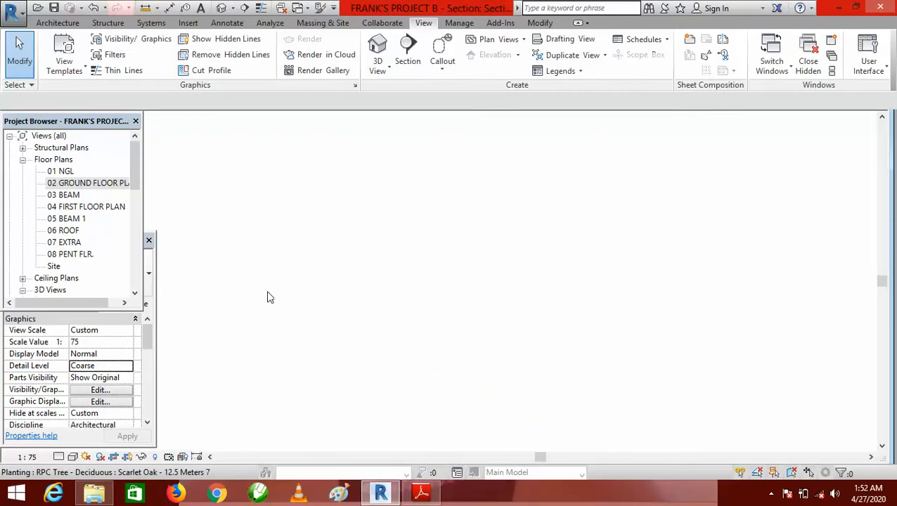
{"action": "scroll", "coordinate": [361, 356], "scroll_direction": "up", "scroll_amount": 3}
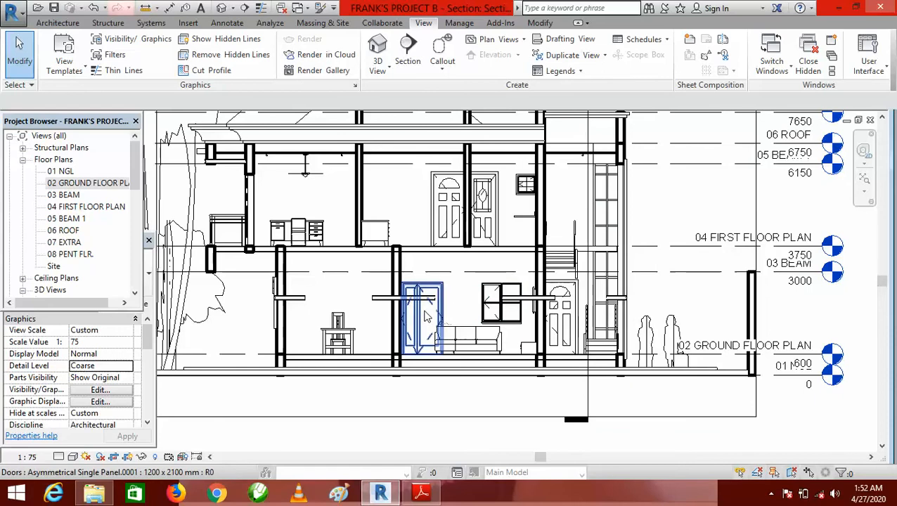
{"action": "left_click", "coordinate": [103, 184]}
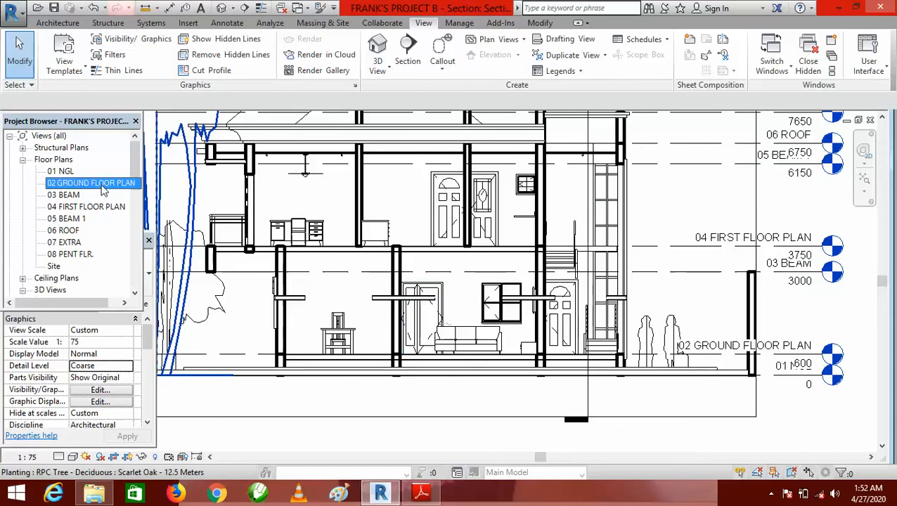
{"action": "double_click", "coordinate": [103, 184]}
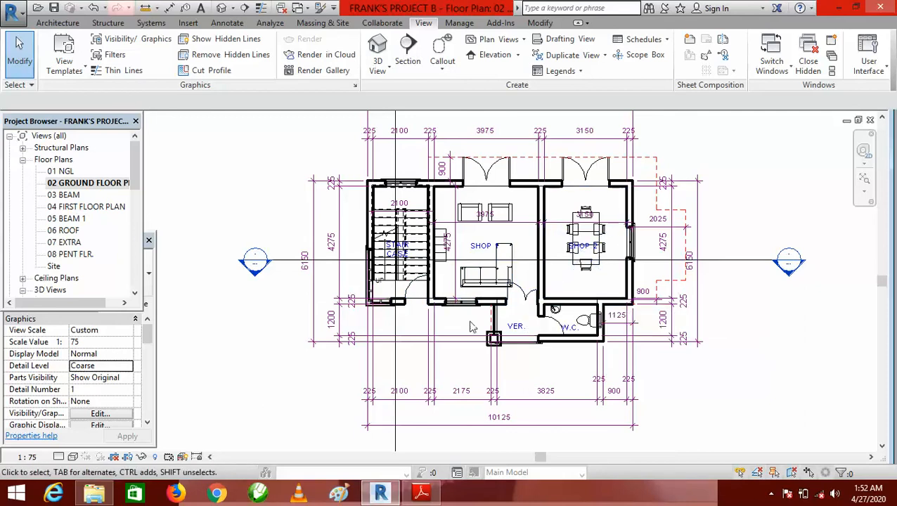
{"action": "scroll", "coordinate": [466, 324], "scroll_direction": "down", "scroll_amount": 2}
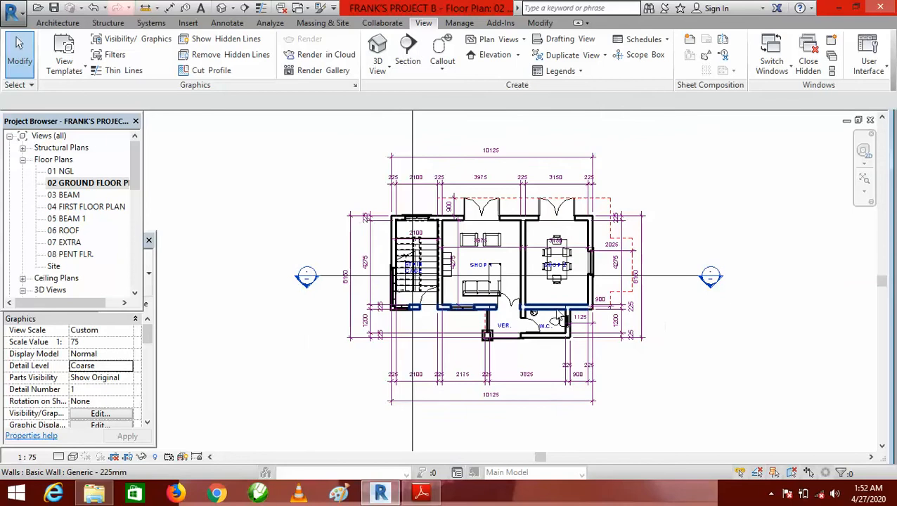
{"action": "scroll", "coordinate": [571, 290], "scroll_direction": "up", "scroll_amount": 2}
{"action": "scroll", "coordinate": [597, 282], "scroll_direction": "down", "scroll_amount": 2}
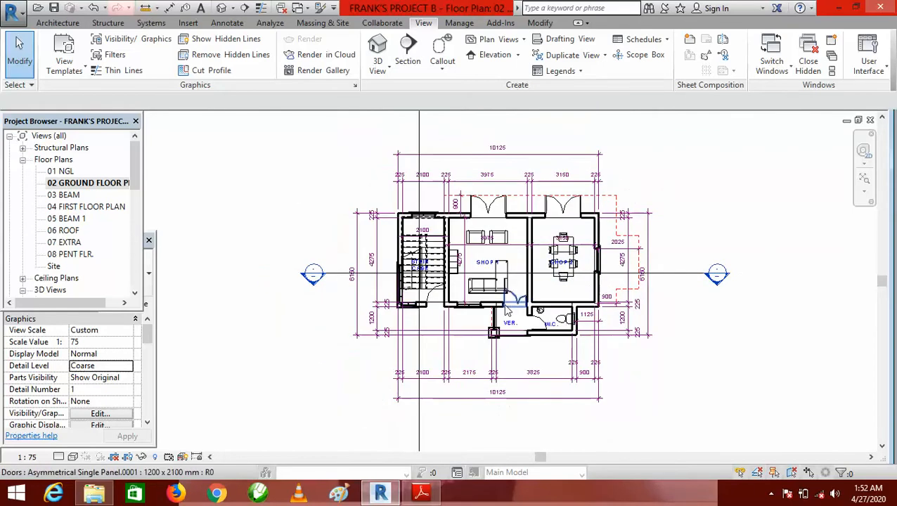
{"action": "scroll", "coordinate": [429, 310], "scroll_direction": "up", "scroll_amount": 1}
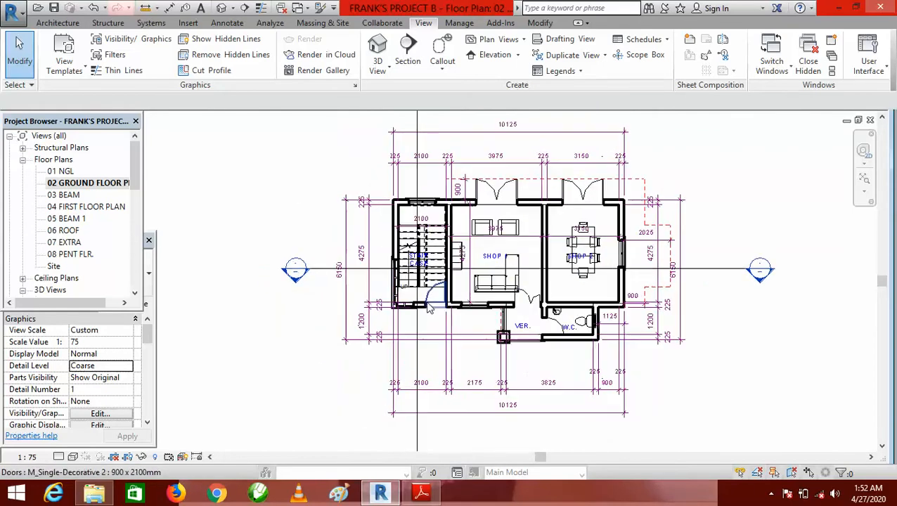
Reopen the flipped section's view to examine the whole building from ground to roof, and return to the 02 GROUND FLOOR PLAN.
{"action": "double_click", "coordinate": [296, 273]}
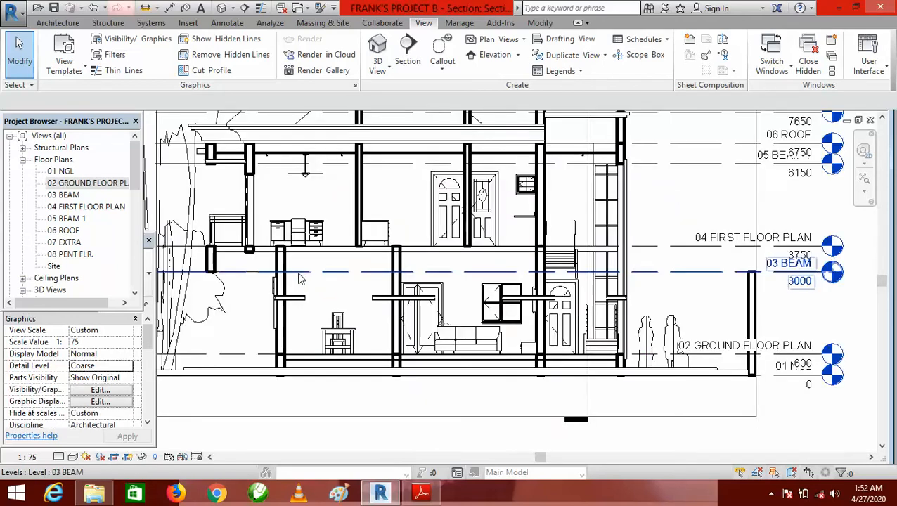
{"action": "scroll", "coordinate": [425, 302], "scroll_direction": "down", "scroll_amount": 5}
{"action": "scroll", "coordinate": [440, 288], "scroll_direction": "up", "scroll_amount": 1}
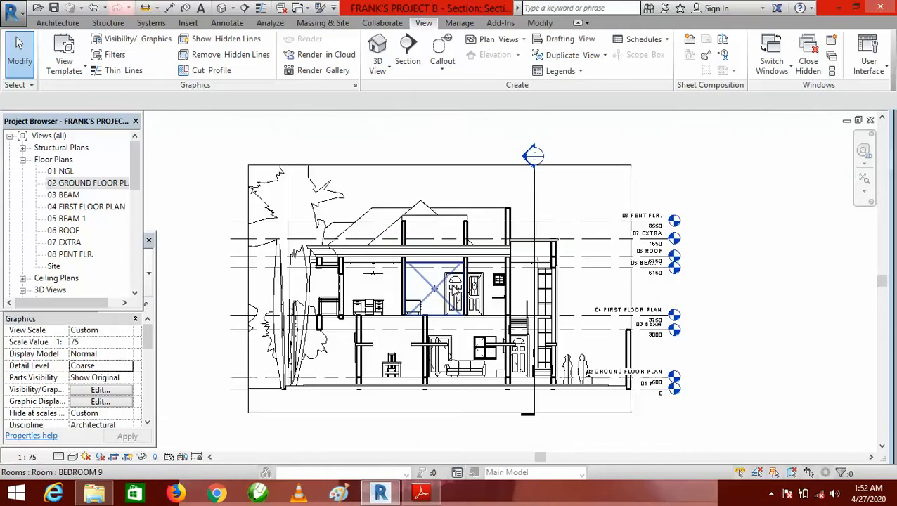
{"action": "scroll", "coordinate": [480, 284], "scroll_direction": "down", "scroll_amount": 1}
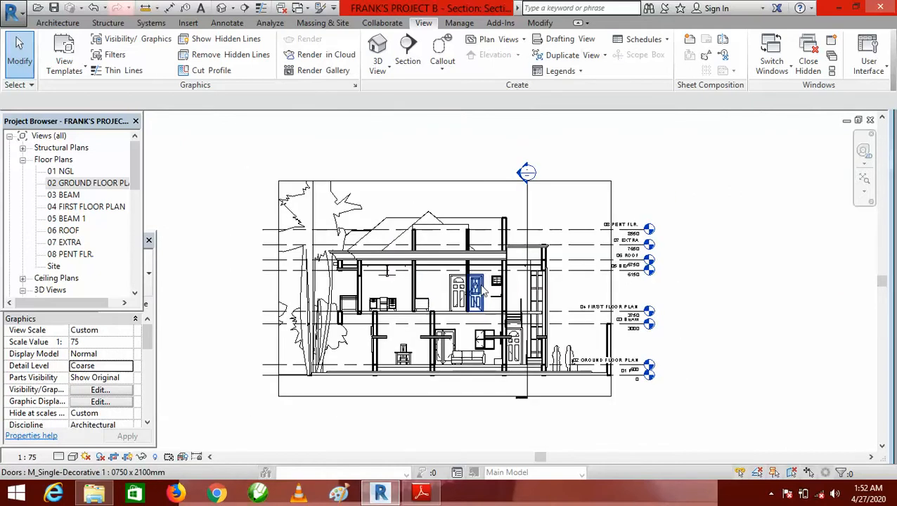
{"action": "left_click", "coordinate": [101, 185]}
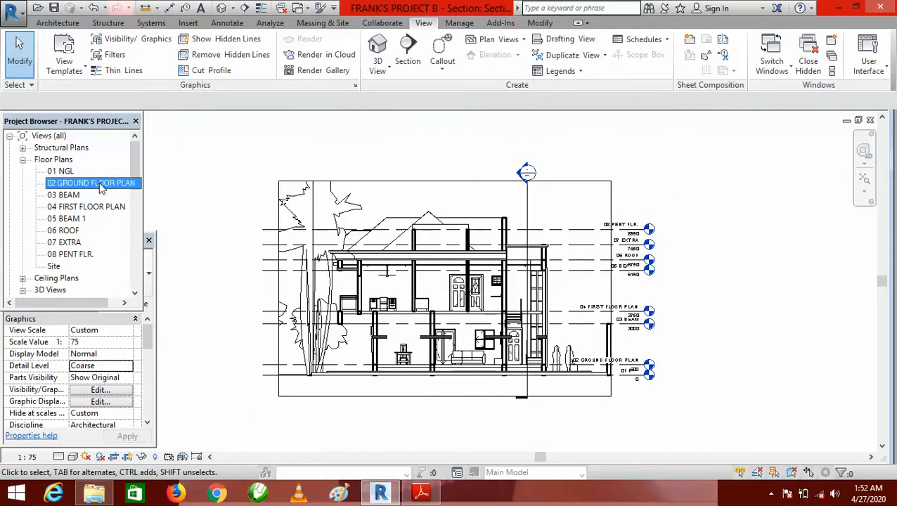
{"action": "double_click", "coordinate": [101, 184]}
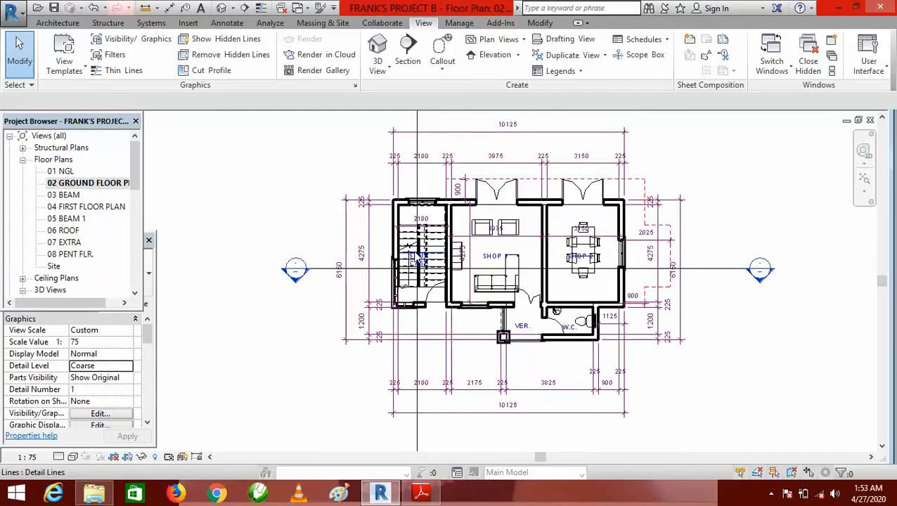
Use Go to View on the section head beside the staircase to display the section, and return to the 02 GROUND FLOOR PLAN.
{"action": "right_click", "coordinate": [297, 276]}
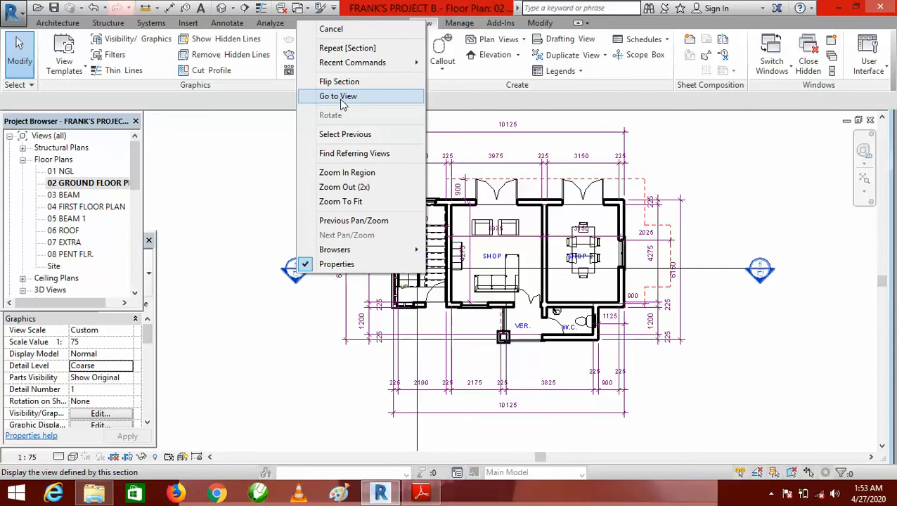
{"action": "left_click", "coordinate": [364, 96]}
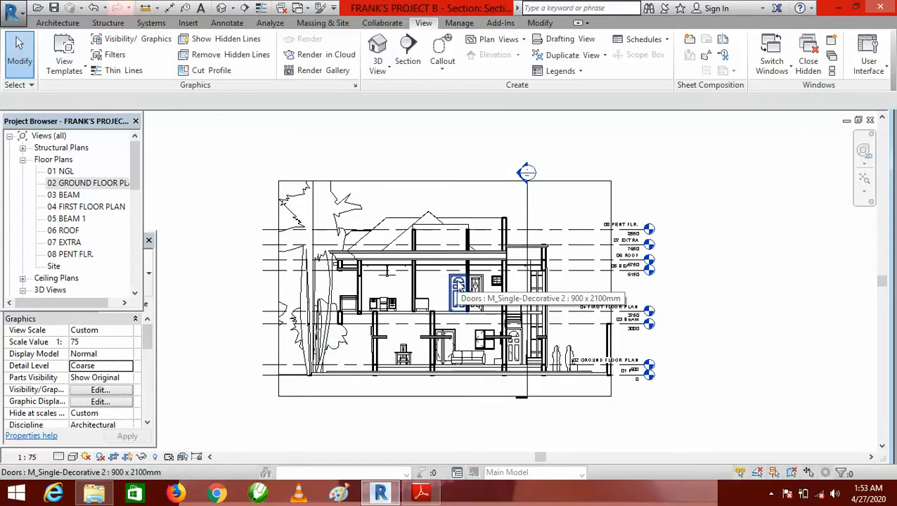
{"action": "left_click", "coordinate": [105, 185]}
{"action": "double_click", "coordinate": [104, 184]}
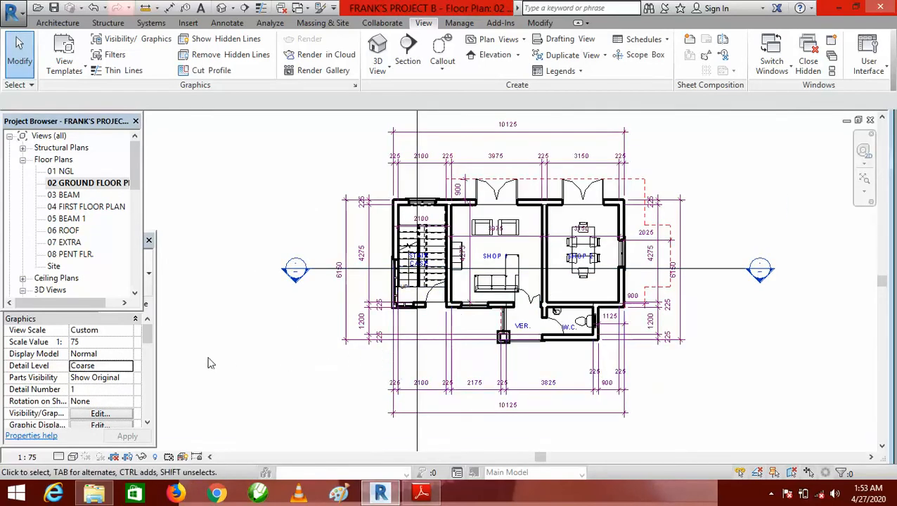
Open the Section 1 building section view to examine the exterior side of the building it shows.
{"action": "left_click", "coordinate": [147, 336]}
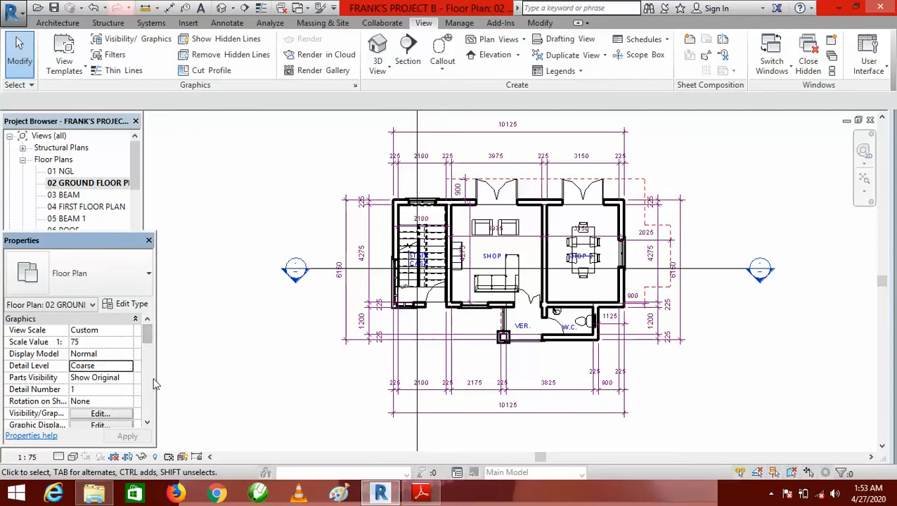
{"action": "left_click", "coordinate": [135, 172]}
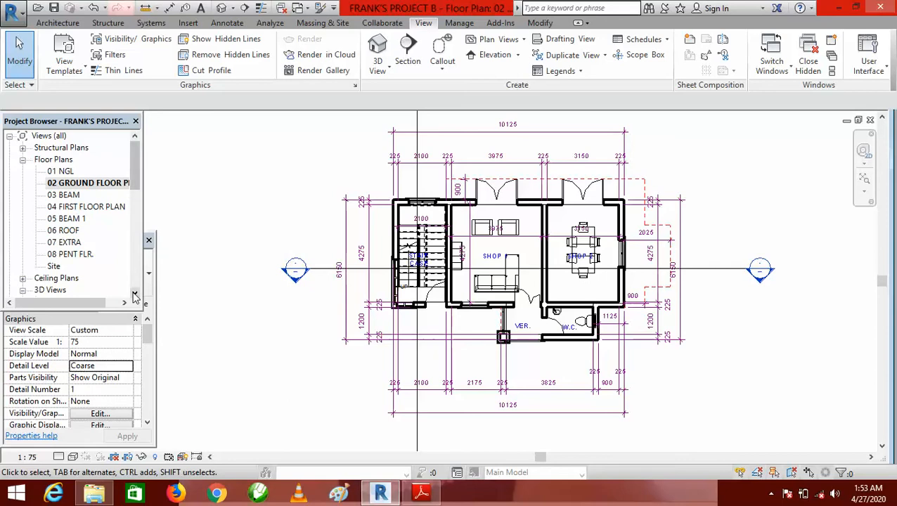
{"action": "left_click_drag", "start_coordinate": [135, 295], "coordinate": [135, 296]}
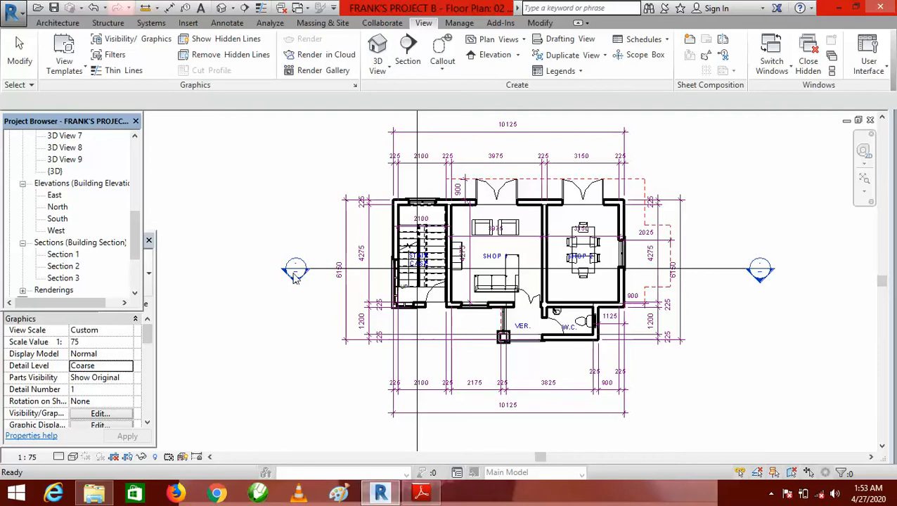
{"action": "double_click", "coordinate": [63, 255]}
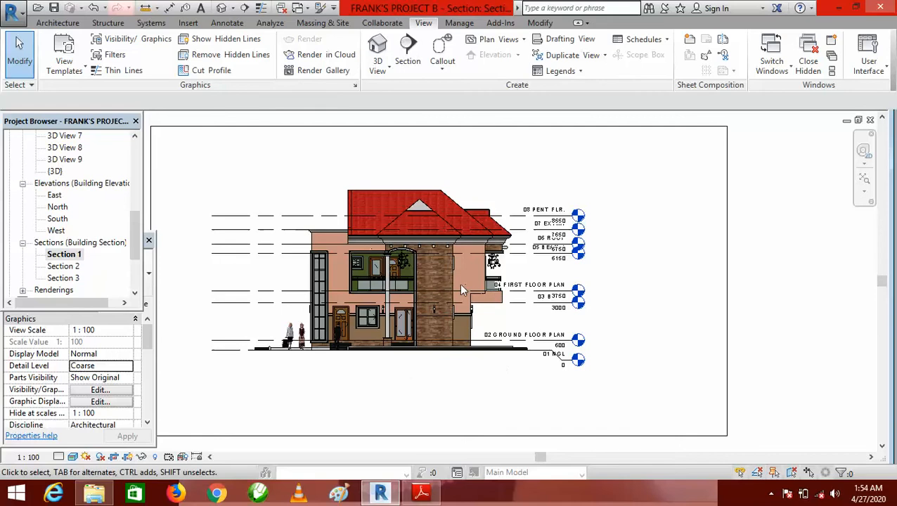
Open the Section 2 view to examine the cut through the building, and return to the 02 GROUND FLOOR PLAN.
{"action": "double_click", "coordinate": [67, 267]}
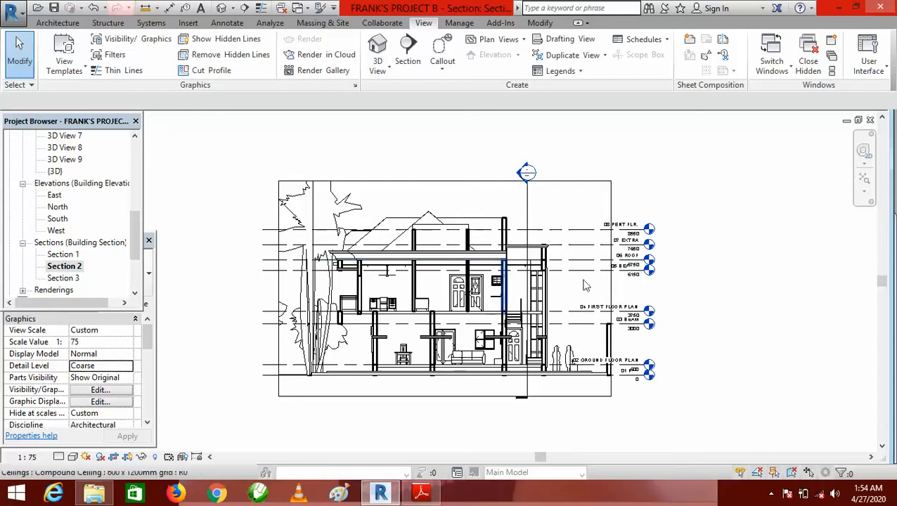
{"action": "left_click", "coordinate": [65, 267]}
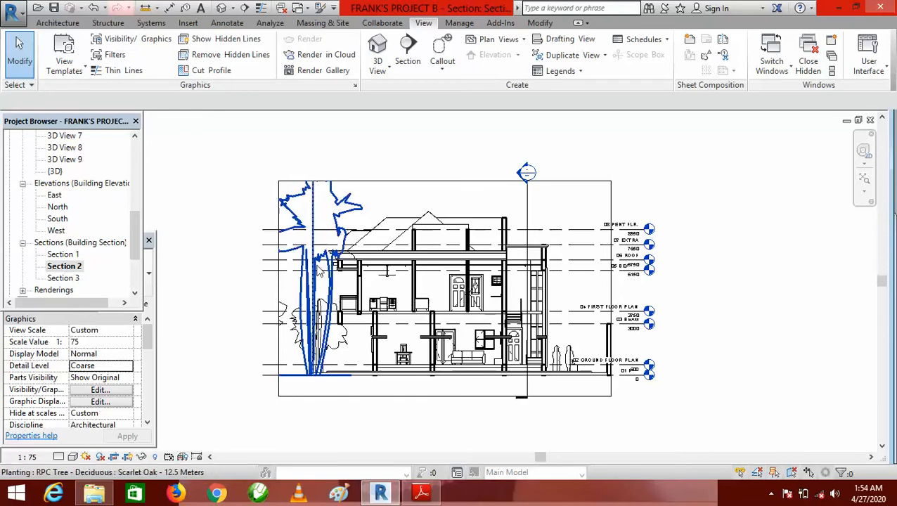
{"action": "left_click", "coordinate": [135, 137]}
{"action": "left_click", "coordinate": [135, 138]}
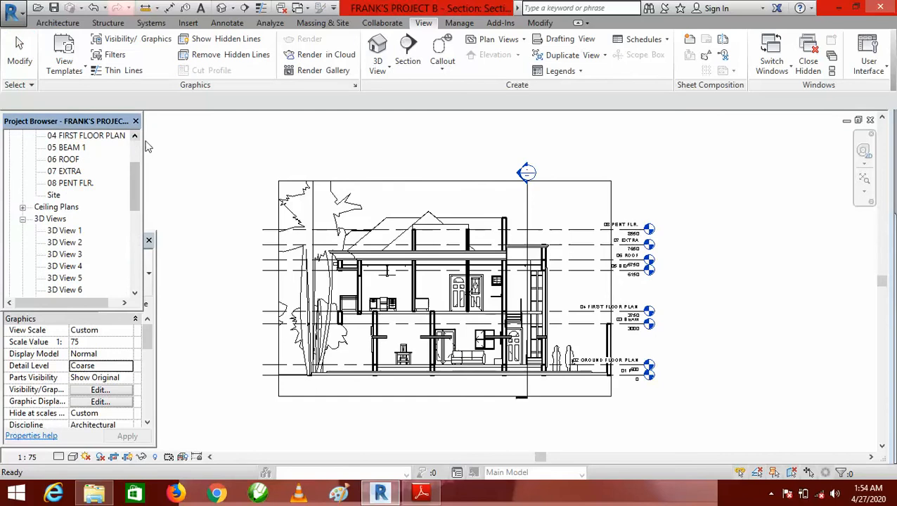
{"action": "left_click", "coordinate": [135, 137]}
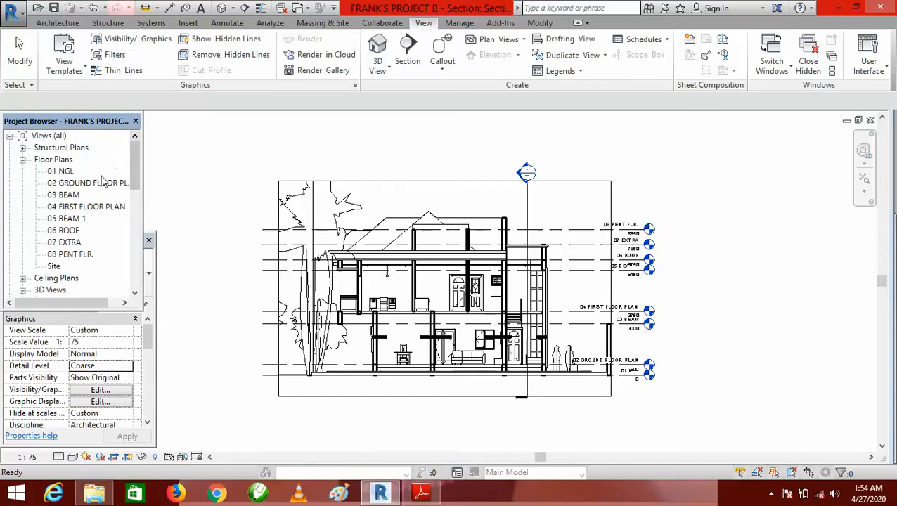
{"action": "double_click", "coordinate": [87, 184]}
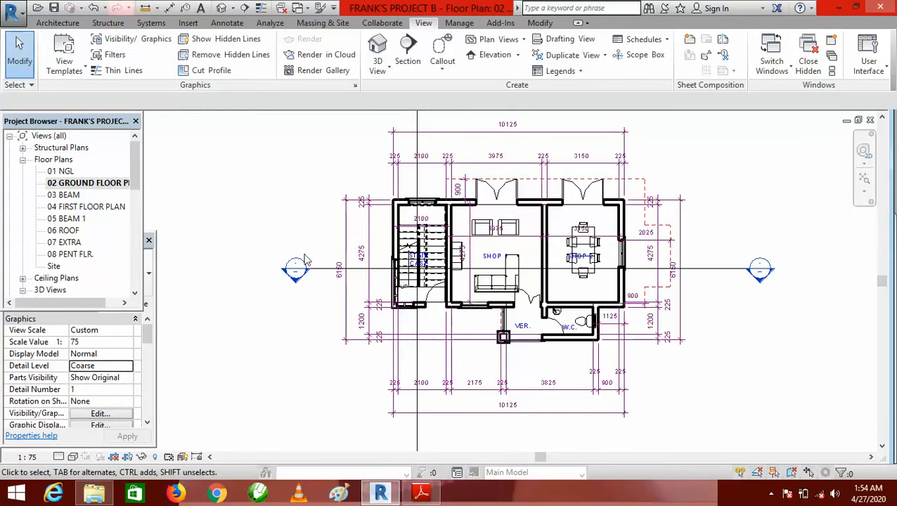
Open the Section 3 view to examine the cut through the staircase, and return to the 02 GROUND FLOOR PLAN.
{"action": "scroll", "coordinate": [375, 301], "scroll_direction": "down", "scroll_amount": 3}
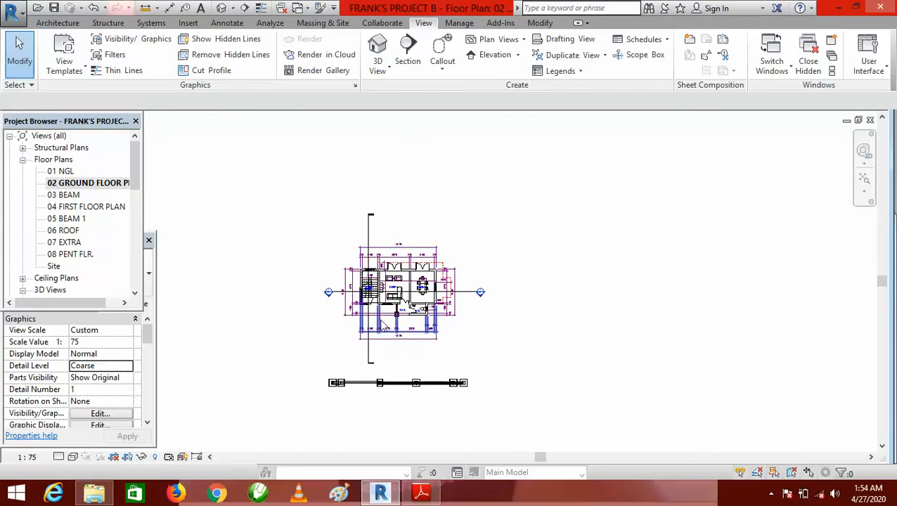
{"action": "scroll", "coordinate": [373, 362], "scroll_direction": "up", "scroll_amount": 1}
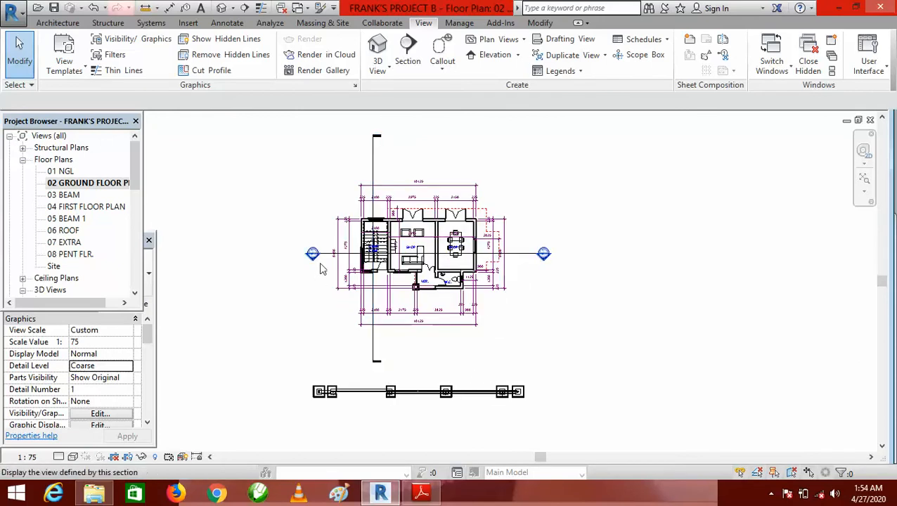
{"action": "scroll", "coordinate": [312, 257], "scroll_direction": "up", "scroll_amount": 2}
{"action": "scroll", "coordinate": [314, 260], "scroll_direction": "up", "scroll_amount": 2}
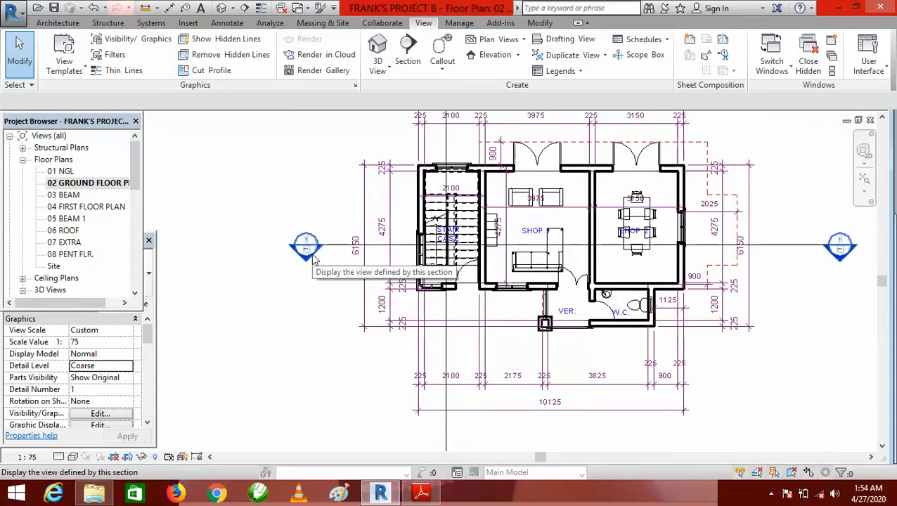
{"action": "scroll", "coordinate": [314, 260], "scroll_direction": "down", "scroll_amount": 3}
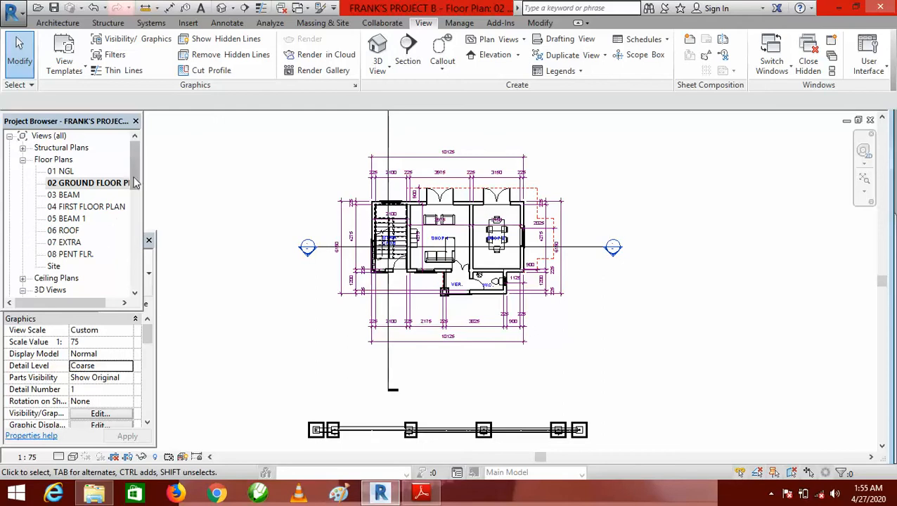
{"action": "left_click_drag", "start_coordinate": [136, 183], "coordinate": [140, 258]}
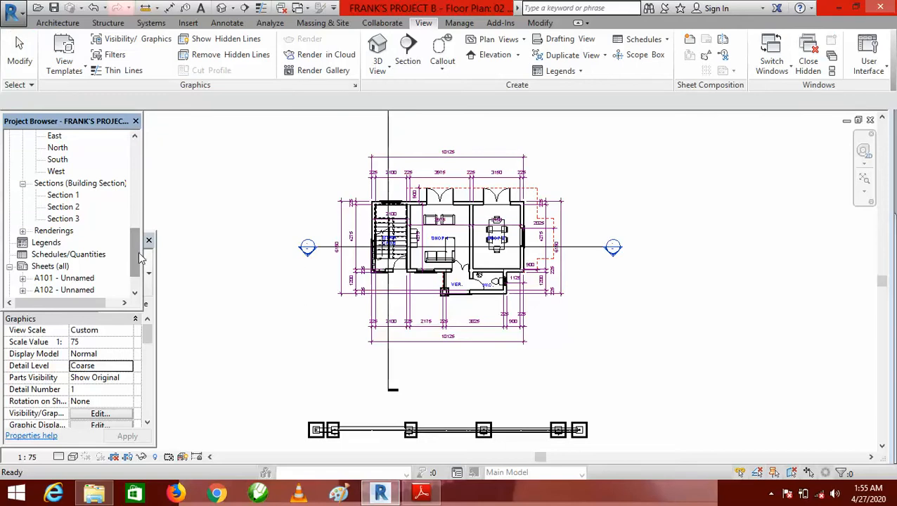
{"action": "double_click", "coordinate": [70, 220]}
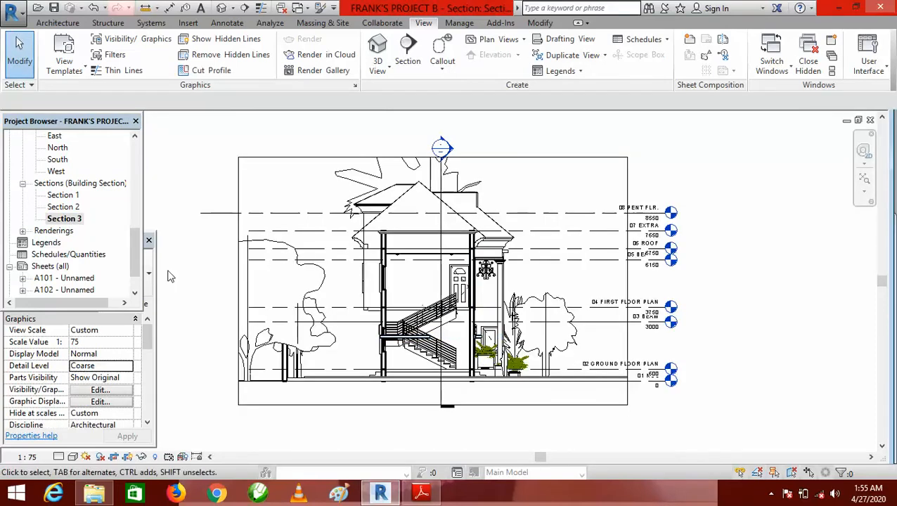
{"action": "left_click_drag", "start_coordinate": [135, 253], "coordinate": [112, 144]}
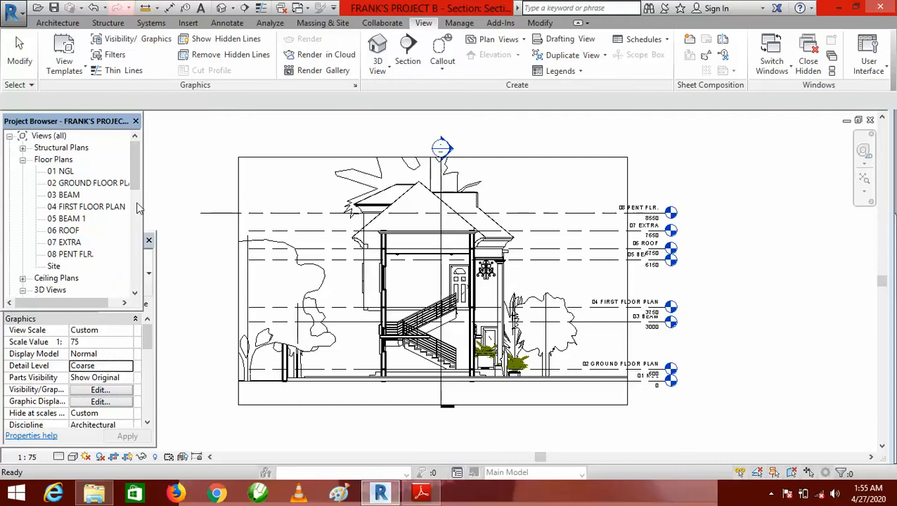
{"action": "double_click", "coordinate": [97, 184]}
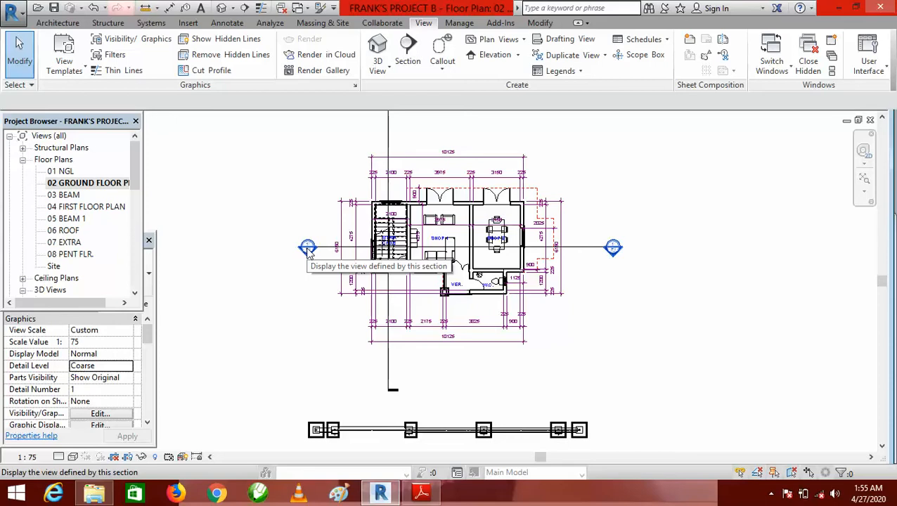
Cycle the symbols of the vertical section through the staircase to show a section head at both ends.
{"action": "scroll", "coordinate": [415, 294], "scroll_direction": "down", "scroll_amount": 2}
{"action": "scroll", "coordinate": [447, 254], "scroll_direction": "up", "scroll_amount": 2}
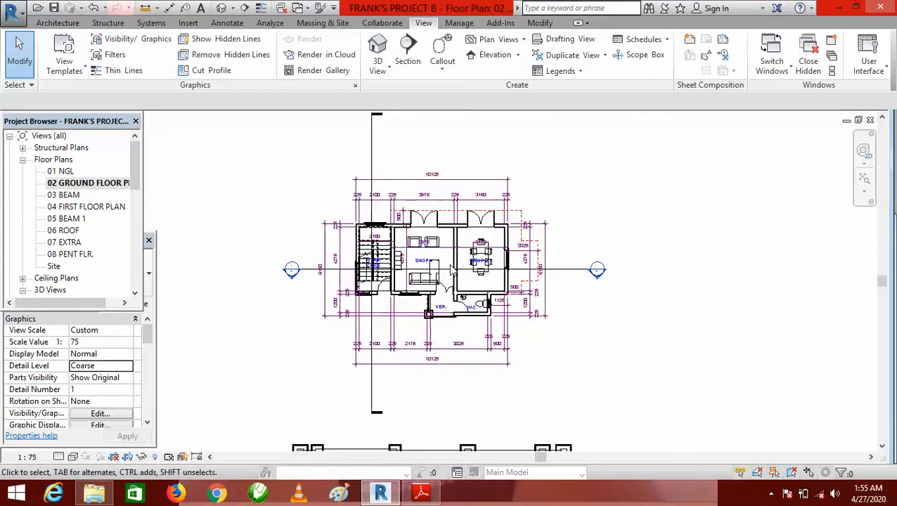
{"action": "scroll", "coordinate": [464, 278], "scroll_direction": "down", "scroll_amount": 1}
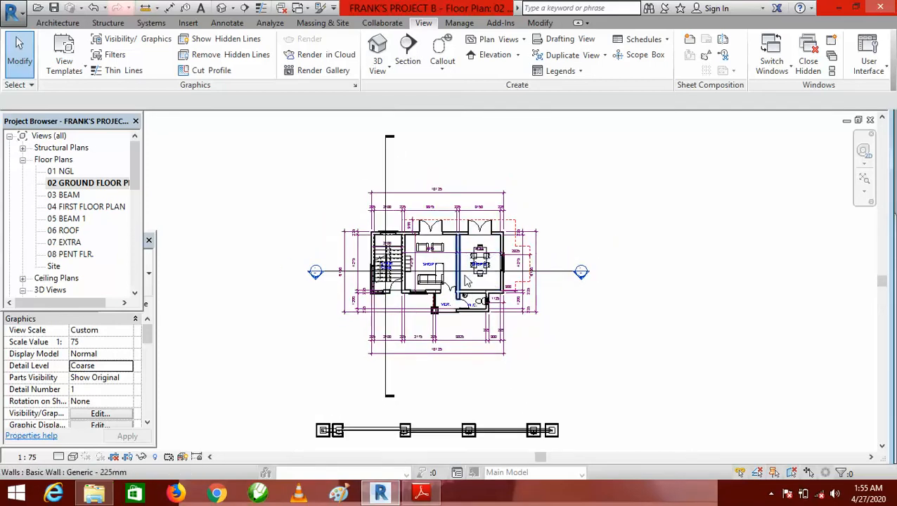
{"action": "left_click", "coordinate": [393, 137]}
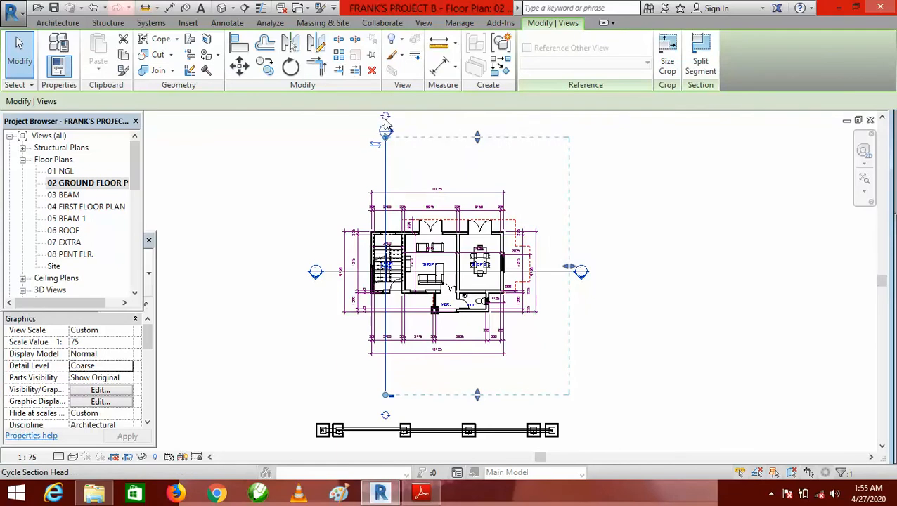
{"action": "left_click", "coordinate": [386, 119]}
{"action": "left_click", "coordinate": [386, 416]}
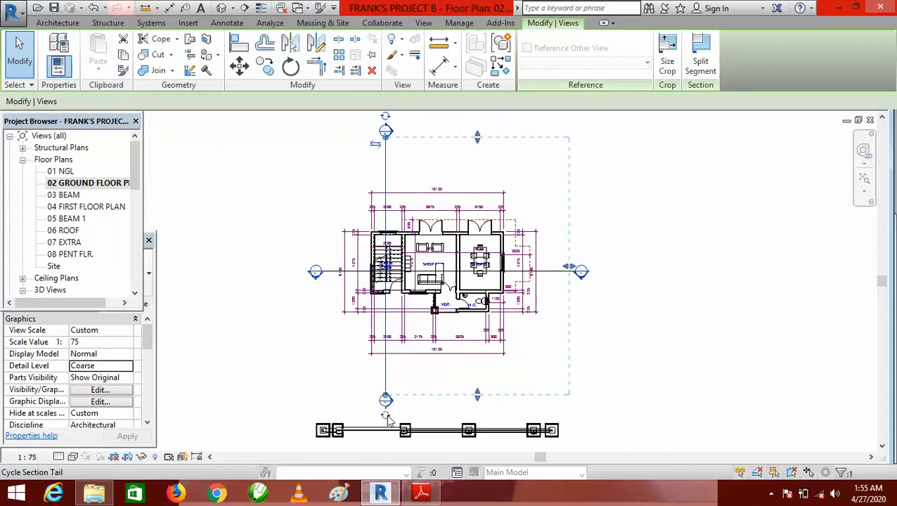
Shorten the vertical section line at both ends so its heads sit just outside the plan's dimension lines.
{"action": "left_click", "coordinate": [387, 144]}
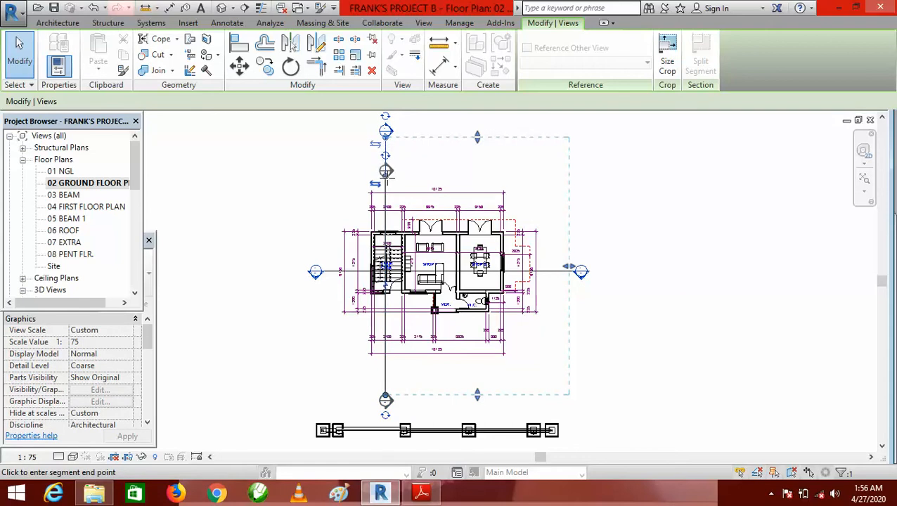
{"action": "left_click", "coordinate": [387, 184]}
{"action": "scroll", "coordinate": [413, 178], "scroll_direction": "down", "scroll_amount": 1}
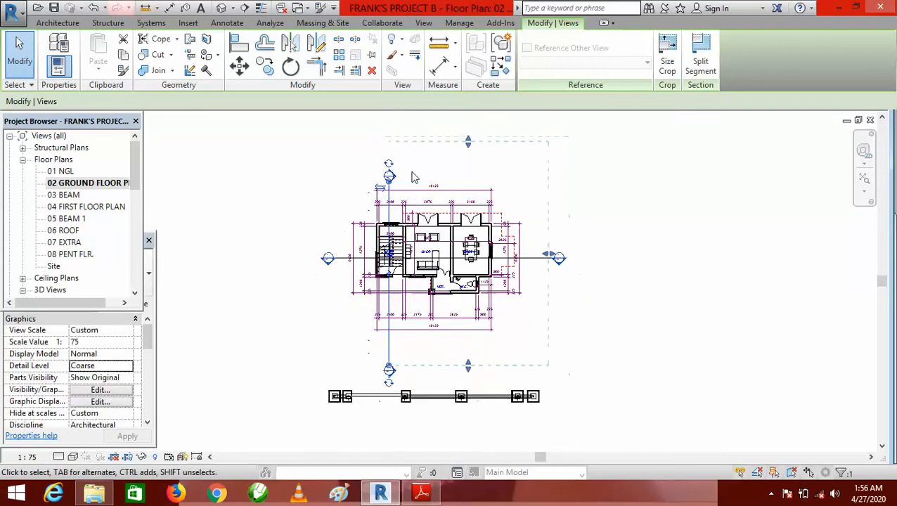
{"action": "scroll", "coordinate": [413, 177], "scroll_direction": "down", "scroll_amount": 1}
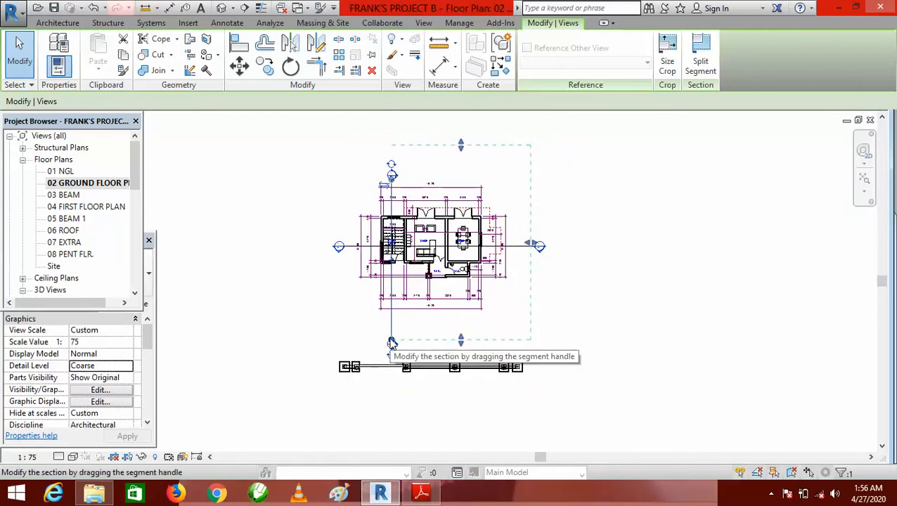
{"action": "left_click", "coordinate": [392, 344]}
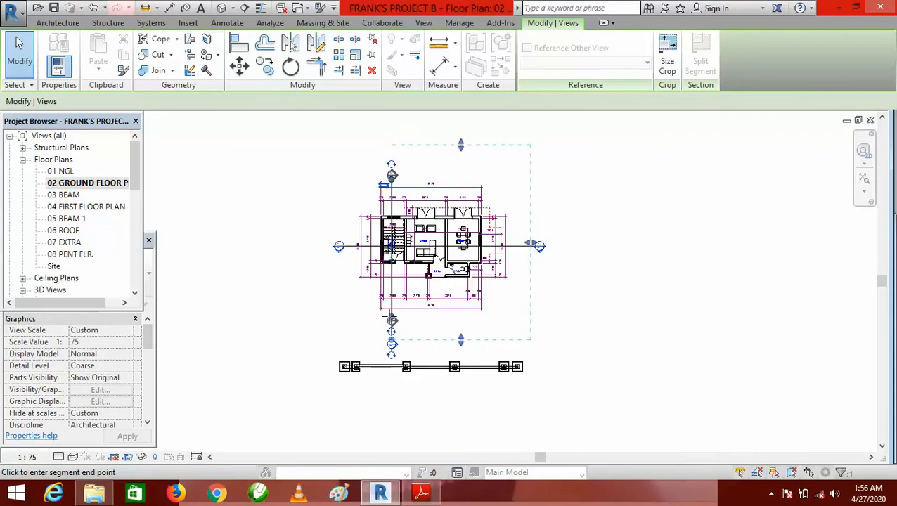
{"action": "left_click", "coordinate": [392, 320]}
Shorten the horizontal section line at both ends, bringing its heads close to the plan's outer dimension lines.
{"action": "scroll", "coordinate": [538, 246], "scroll_direction": "up", "scroll_amount": 4}
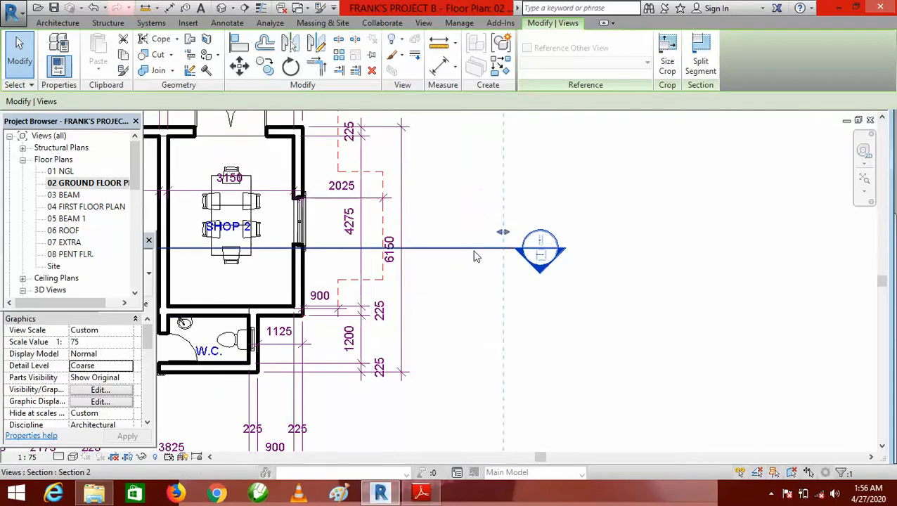
{"action": "left_click_drag", "start_coordinate": [522, 253], "coordinate": [428, 253]}
{"action": "scroll", "coordinate": [698, 250], "scroll_direction": "down", "scroll_amount": 3}
{"action": "scroll", "coordinate": [696, 250], "scroll_direction": "down", "scroll_amount": 2}
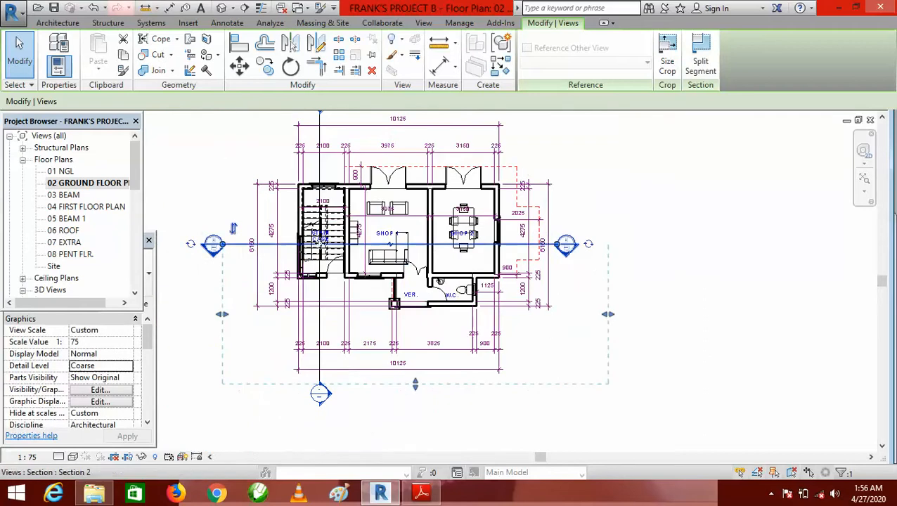
{"action": "scroll", "coordinate": [256, 242], "scroll_direction": "up", "scroll_amount": 3}
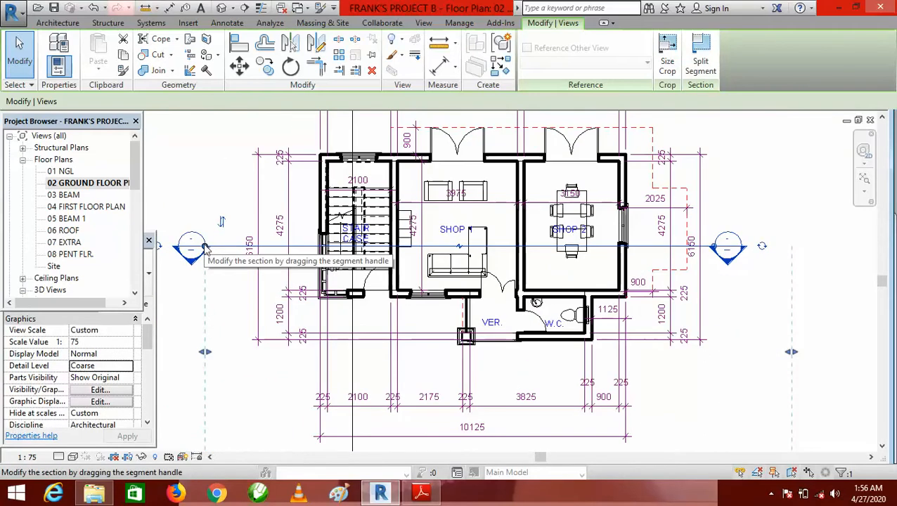
{"action": "left_click_drag", "start_coordinate": [205, 247], "coordinate": [235, 246]}
{"action": "scroll", "coordinate": [406, 290], "scroll_direction": "down", "scroll_amount": 3}
{"action": "left_click", "coordinate": [598, 222]}
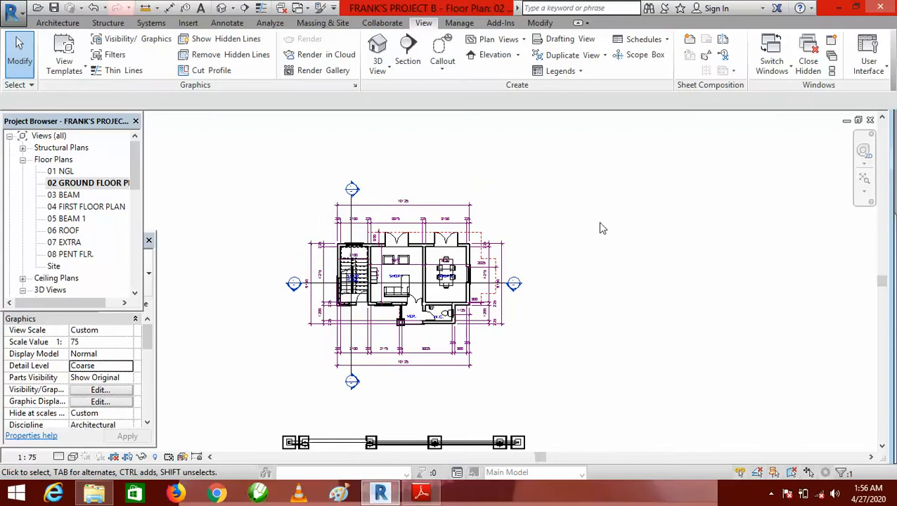
Open the horizontal section's view from its section head and examine the rooms, doors and window on both floors.
{"action": "scroll", "coordinate": [609, 234], "scroll_direction": "down", "scroll_amount": 1}
{"action": "scroll", "coordinate": [477, 273], "scroll_direction": "up", "scroll_amount": 2}
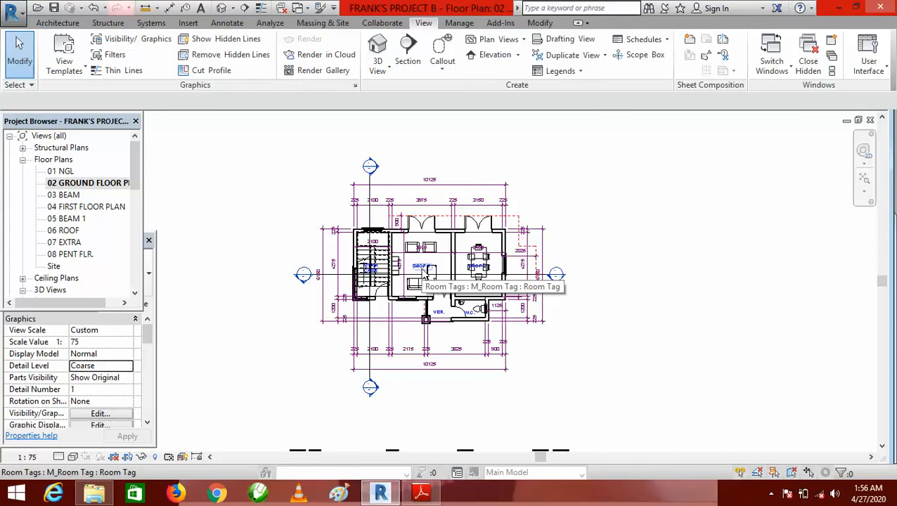
{"action": "scroll", "coordinate": [422, 276], "scroll_direction": "down", "scroll_amount": 2}
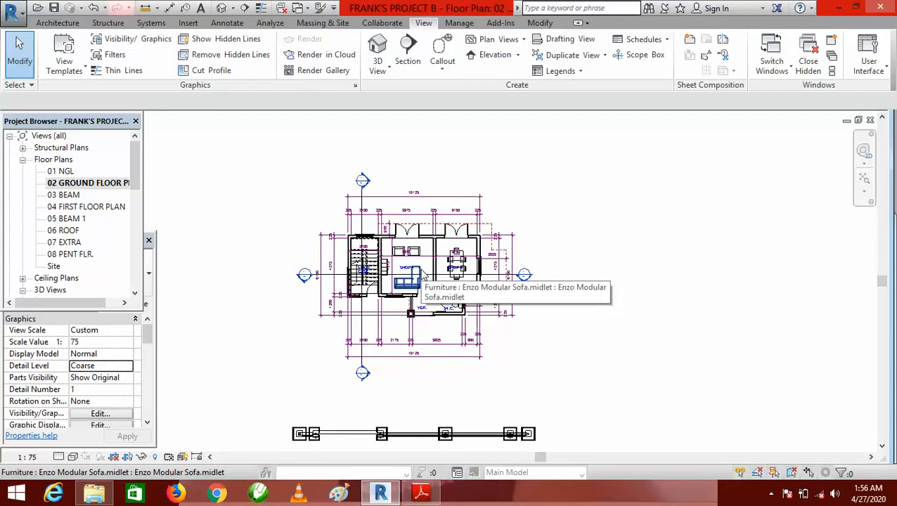
{"action": "scroll", "coordinate": [418, 271], "scroll_direction": "down", "scroll_amount": 1}
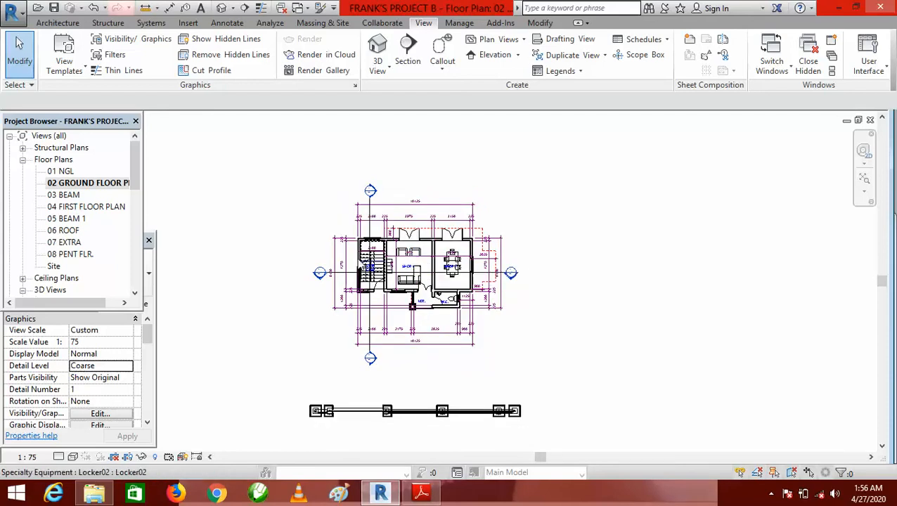
{"action": "double_click", "coordinate": [320, 275]}
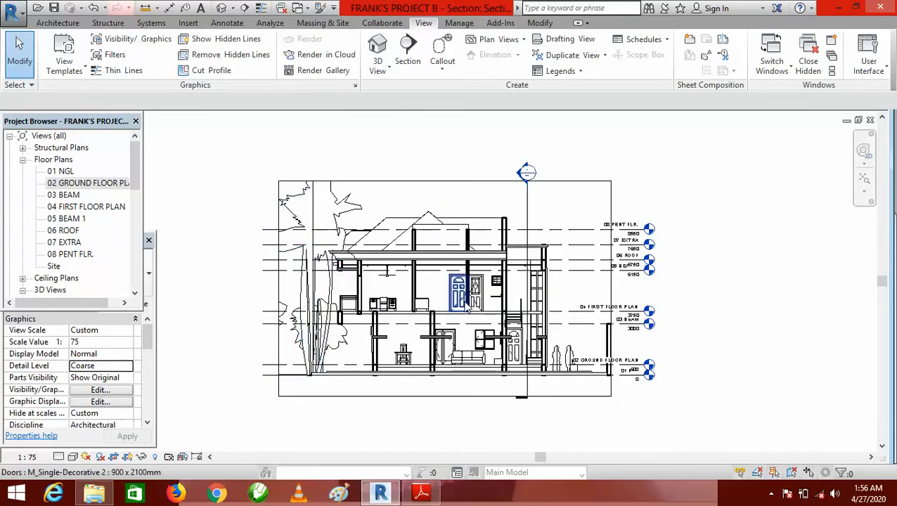
{"action": "scroll", "coordinate": [467, 307], "scroll_direction": "up", "scroll_amount": 2}
{"action": "scroll", "coordinate": [479, 282], "scroll_direction": "down", "scroll_amount": 1}
{"action": "scroll", "coordinate": [492, 248], "scroll_direction": "up", "scroll_amount": 1}
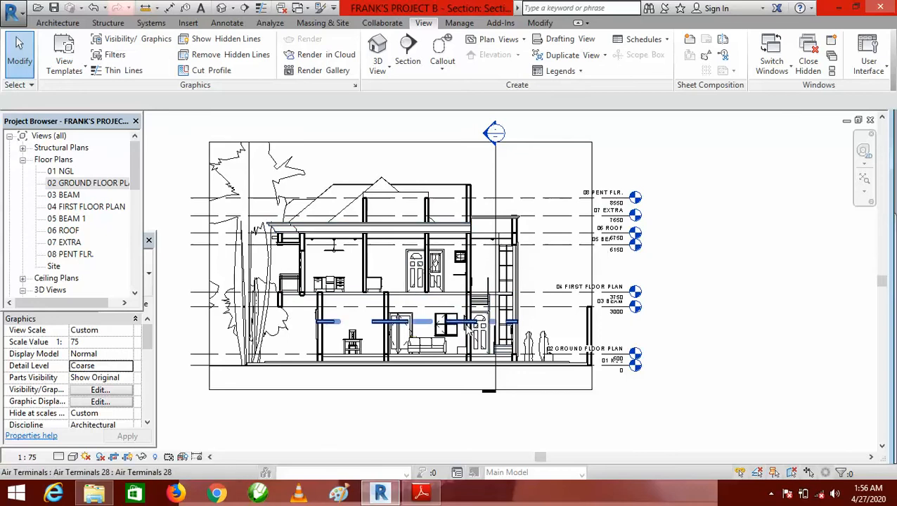
{"action": "scroll", "coordinate": [448, 310], "scroll_direction": "down", "scroll_amount": 1}
{"action": "scroll", "coordinate": [440, 320], "scroll_direction": "up", "scroll_amount": 1}
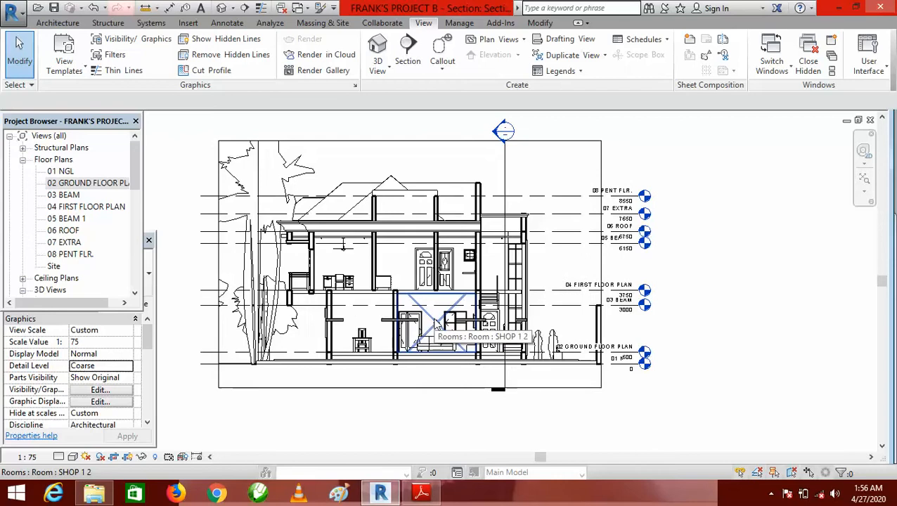
Examine the ground slab, cut walls, ceilings and roof in the horizontal section's view.
{"action": "scroll", "coordinate": [336, 365], "scroll_direction": "up", "scroll_amount": 3}
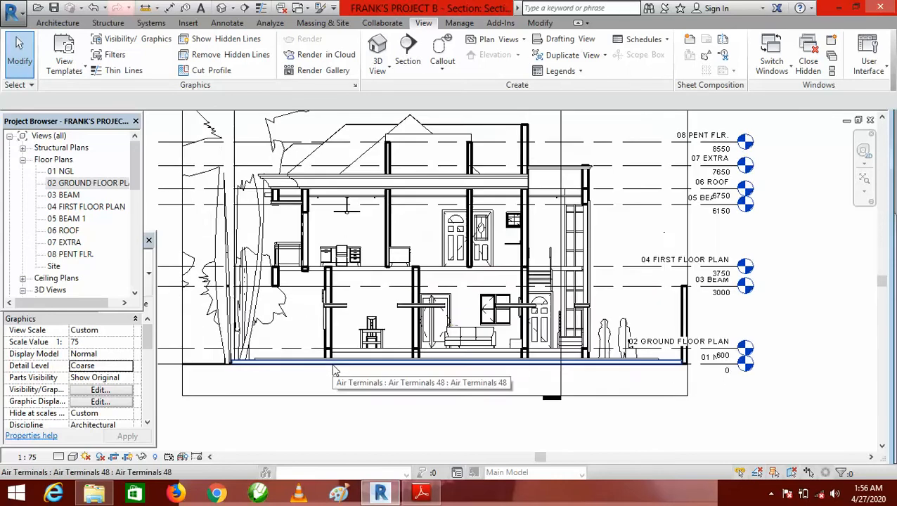
{"action": "scroll", "coordinate": [330, 355], "scroll_direction": "down", "scroll_amount": 1}
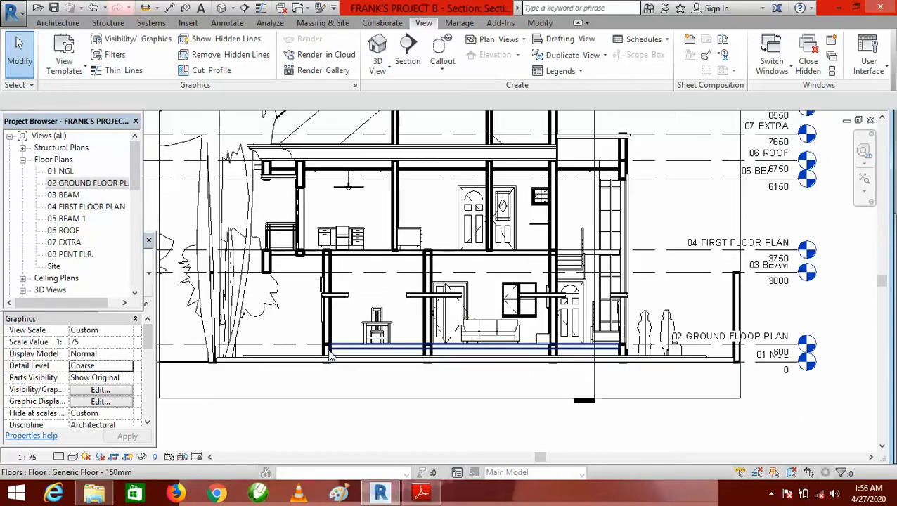
{"action": "scroll", "coordinate": [402, 376], "scroll_direction": "down", "scroll_amount": 2}
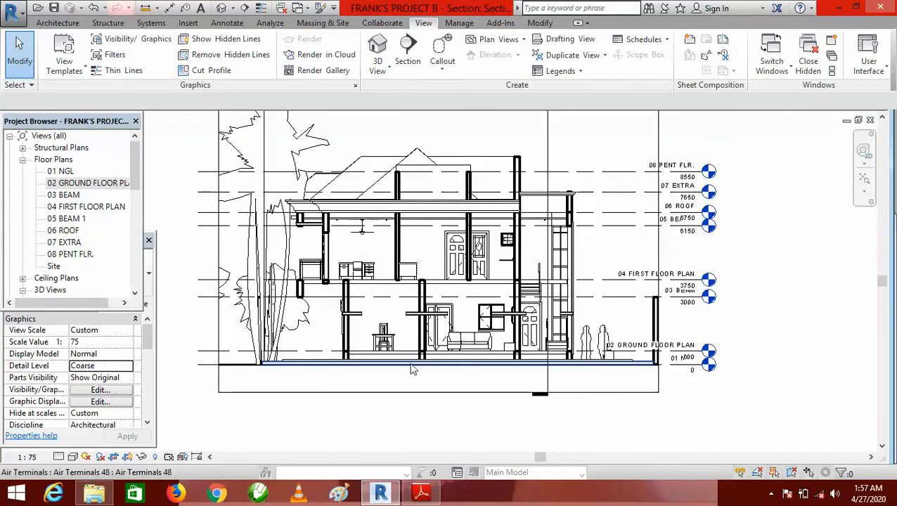
{"action": "scroll", "coordinate": [459, 388], "scroll_direction": "down", "scroll_amount": 1}
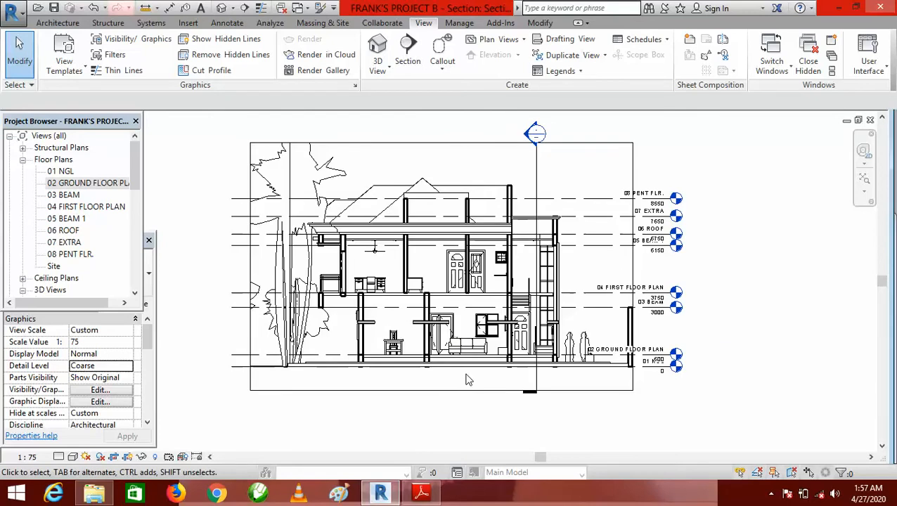
{"action": "scroll", "coordinate": [370, 267], "scroll_direction": "up", "scroll_amount": 4}
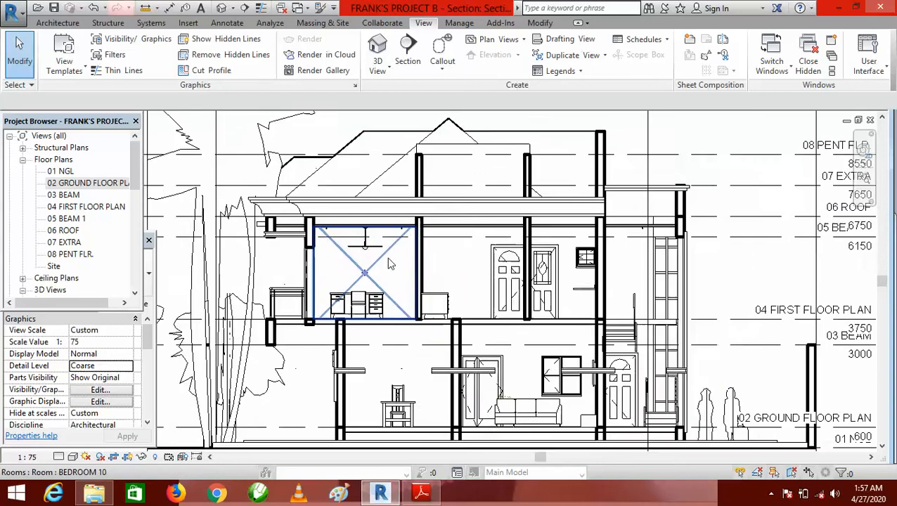
{"action": "scroll", "coordinate": [371, 267], "scroll_direction": "down", "scroll_amount": 4}
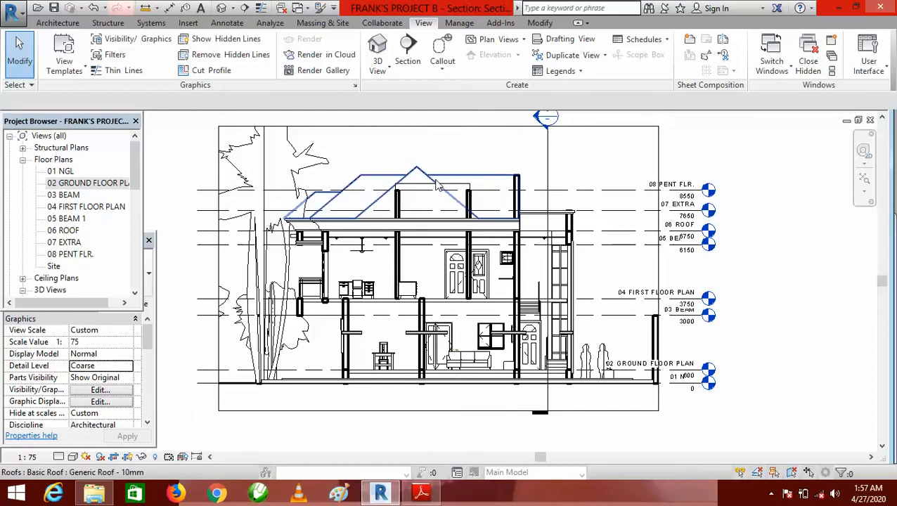
{"action": "scroll", "coordinate": [438, 181], "scroll_direction": "up", "scroll_amount": 2}
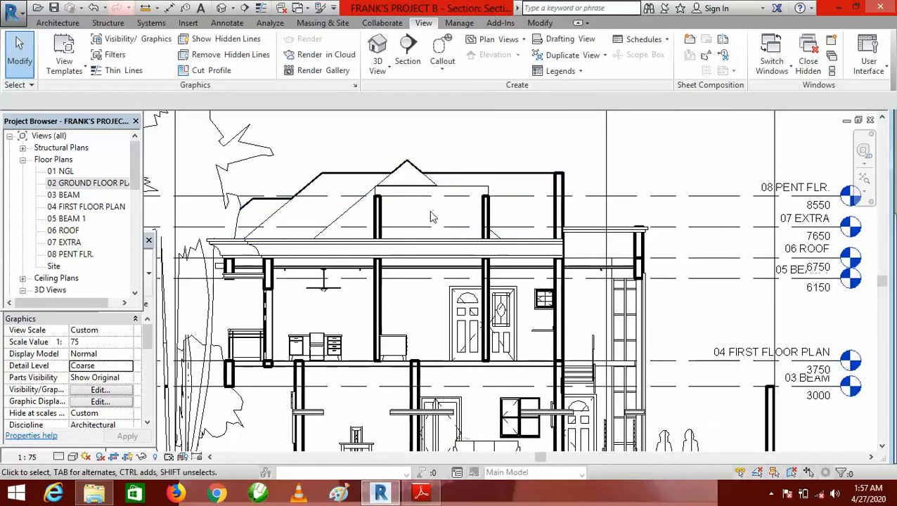
{"action": "scroll", "coordinate": [433, 214], "scroll_direction": "down", "scroll_amount": 3}
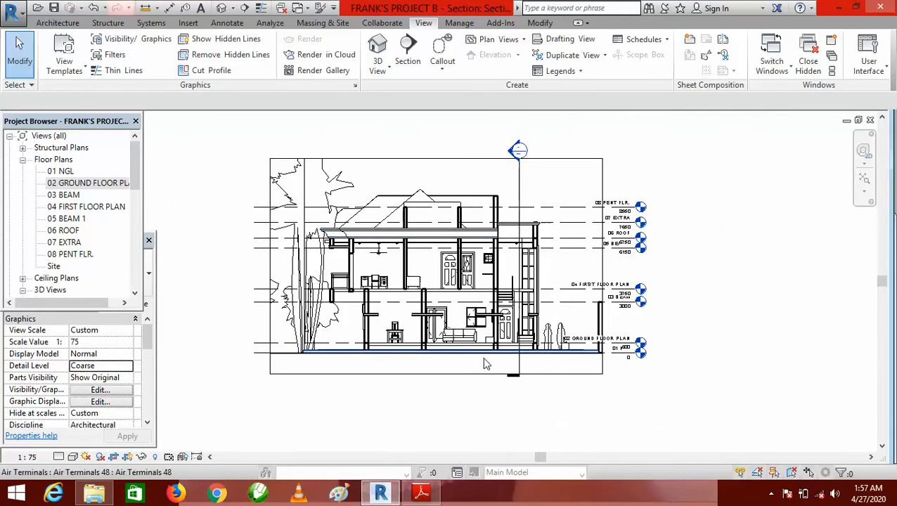
{"action": "scroll", "coordinate": [484, 363], "scroll_direction": "up", "scroll_amount": 2}
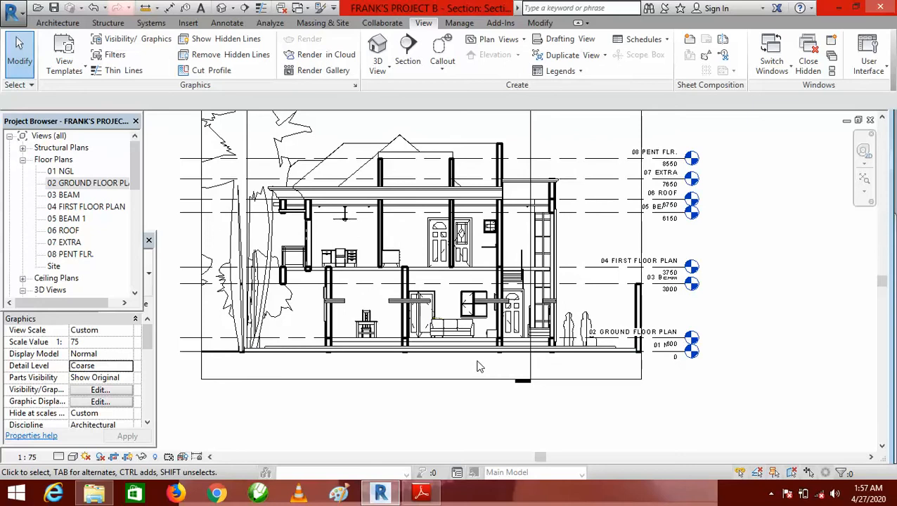
{"action": "scroll", "coordinate": [420, 350], "scroll_direction": "down", "scroll_amount": 2}
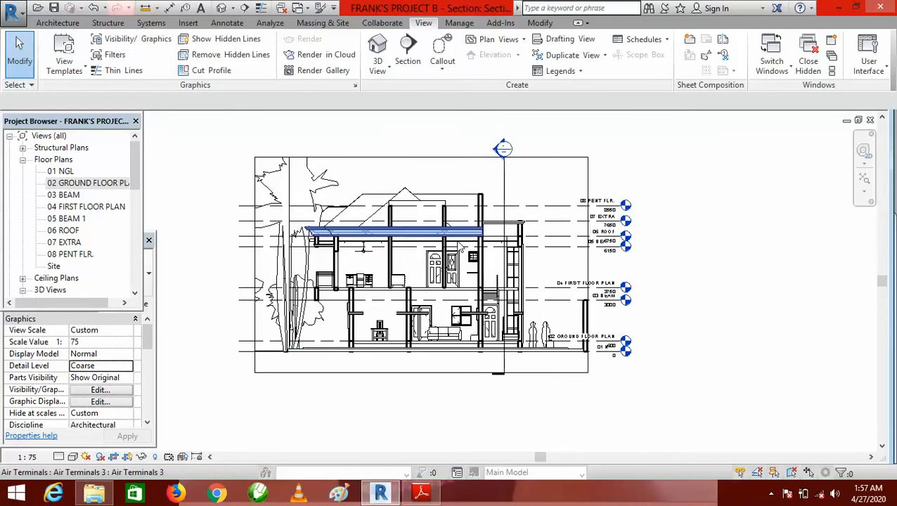
{"action": "scroll", "coordinate": [460, 246], "scroll_direction": "up", "scroll_amount": 2}
{"action": "scroll", "coordinate": [496, 270], "scroll_direction": "down", "scroll_amount": 1}
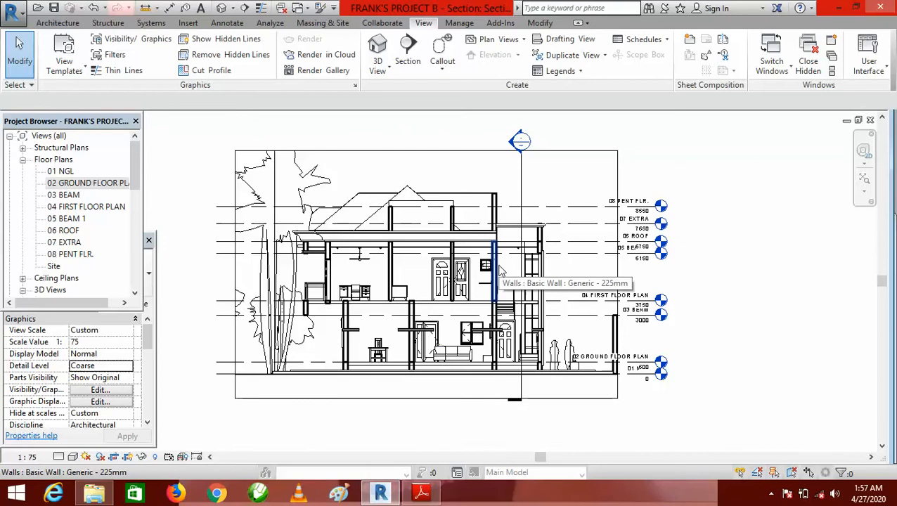
{"action": "scroll", "coordinate": [499, 271], "scroll_direction": "down", "scroll_amount": 1}
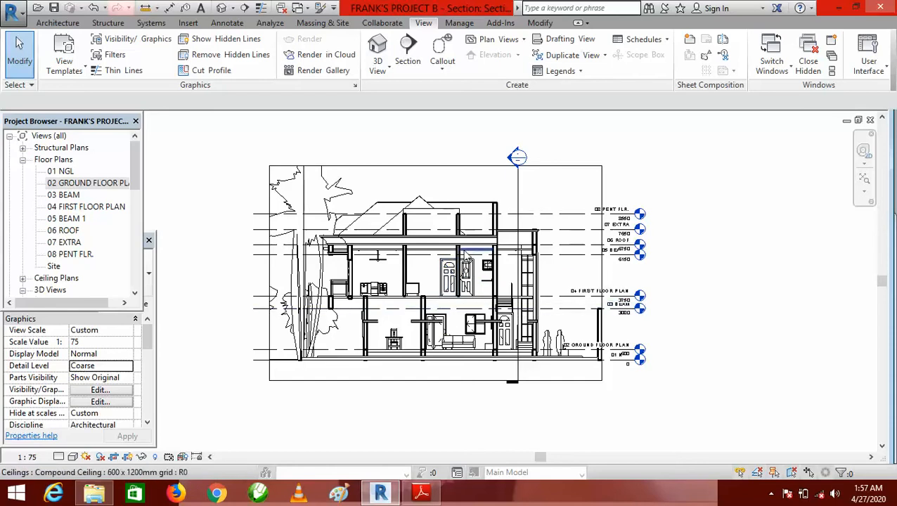
{"action": "scroll", "coordinate": [446, 304], "scroll_direction": "down", "scroll_amount": 1}
{"action": "scroll", "coordinate": [446, 303], "scroll_direction": "up", "scroll_amount": 3}
{"action": "scroll", "coordinate": [453, 281], "scroll_direction": "down", "scroll_amount": 2}
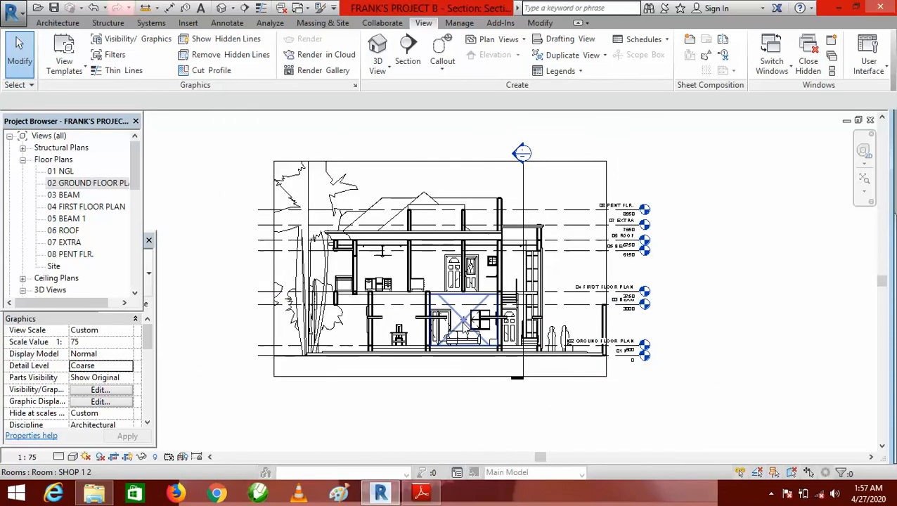
{"action": "scroll", "coordinate": [444, 252], "scroll_direction": "up", "scroll_amount": 2}
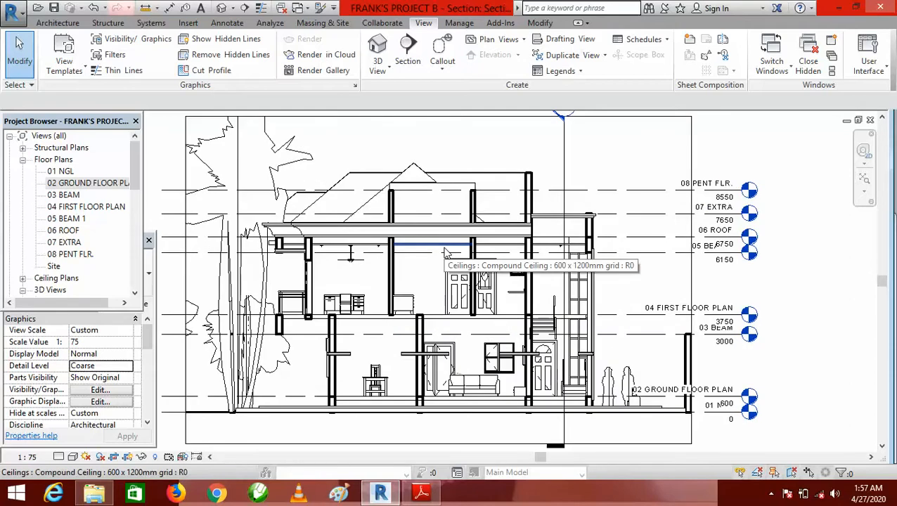
{"action": "scroll", "coordinate": [445, 252], "scroll_direction": "down", "scroll_amount": 1}
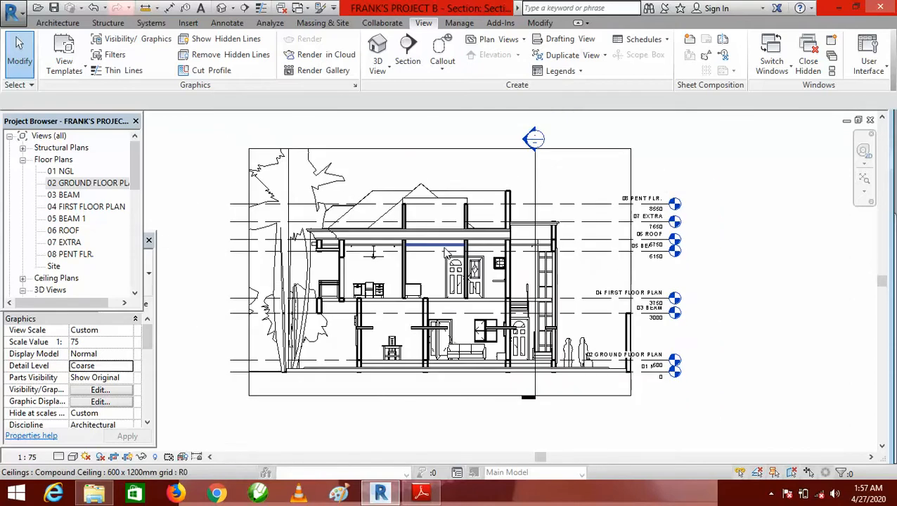
{"action": "scroll", "coordinate": [463, 282], "scroll_direction": "down", "scroll_amount": 1}
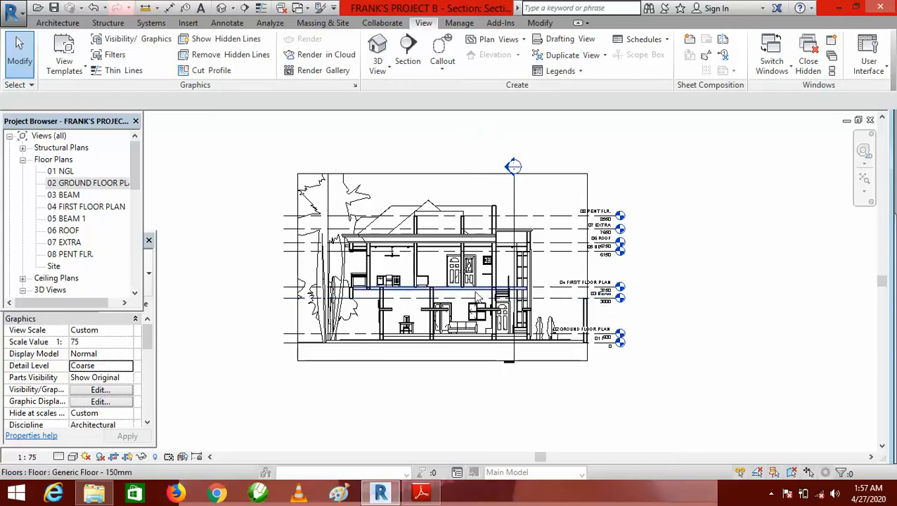
Reopen the 02 GROUND FLOOR PLAN view and inspect where the vertical section cuts the staircase.
{"action": "left_click", "coordinate": [91, 184]}
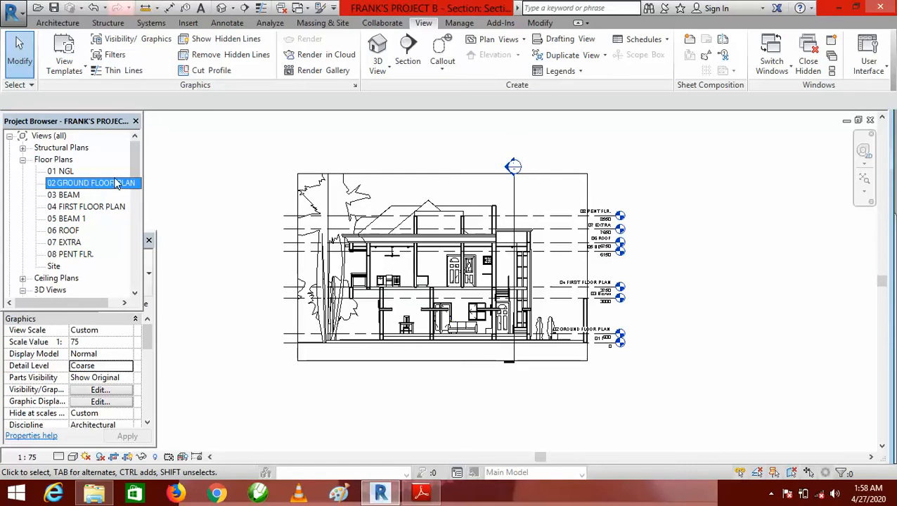
{"action": "double_click", "coordinate": [109, 184]}
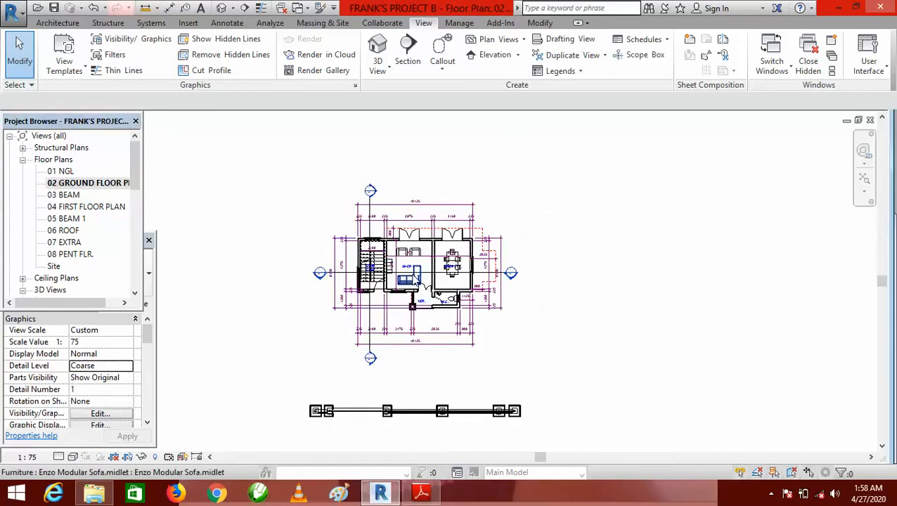
{"action": "scroll", "coordinate": [384, 273], "scroll_direction": "up", "scroll_amount": 5}
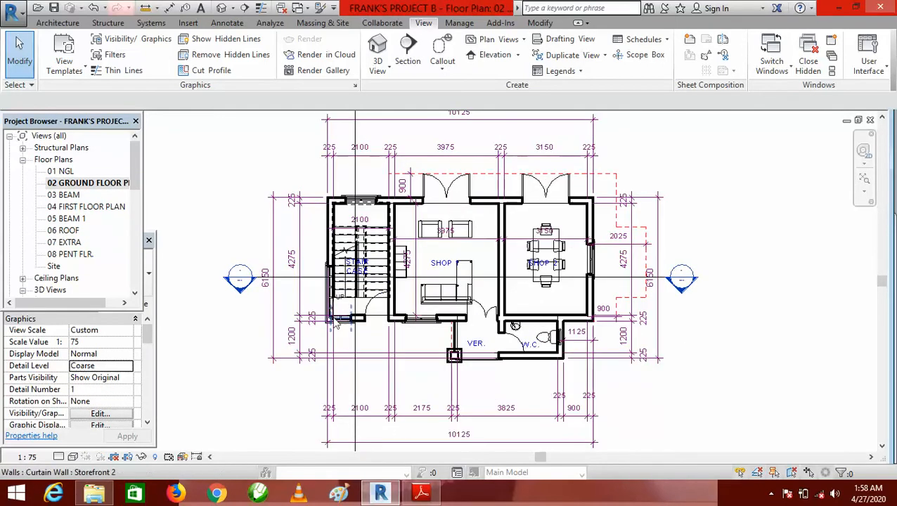
{"action": "scroll", "coordinate": [336, 312], "scroll_direction": "up", "scroll_amount": 2}
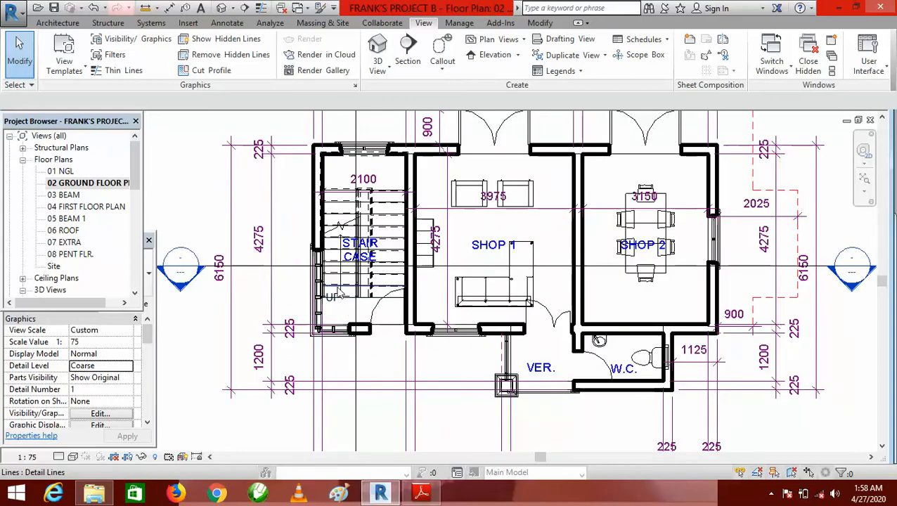
{"action": "scroll", "coordinate": [401, 241], "scroll_direction": "down", "scroll_amount": 2}
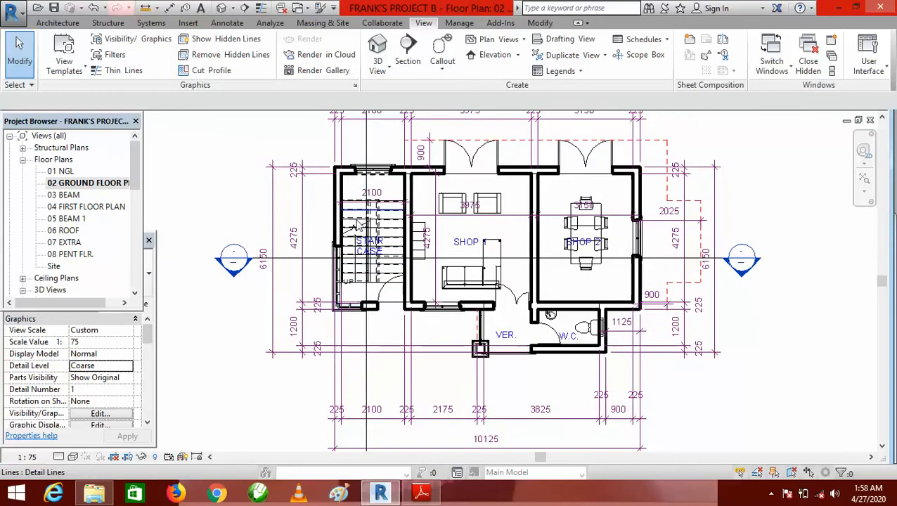
Nudge the vertical section line four increments toward the staircase's outer left wall and deselect it.
{"action": "left_click", "coordinate": [368, 338]}
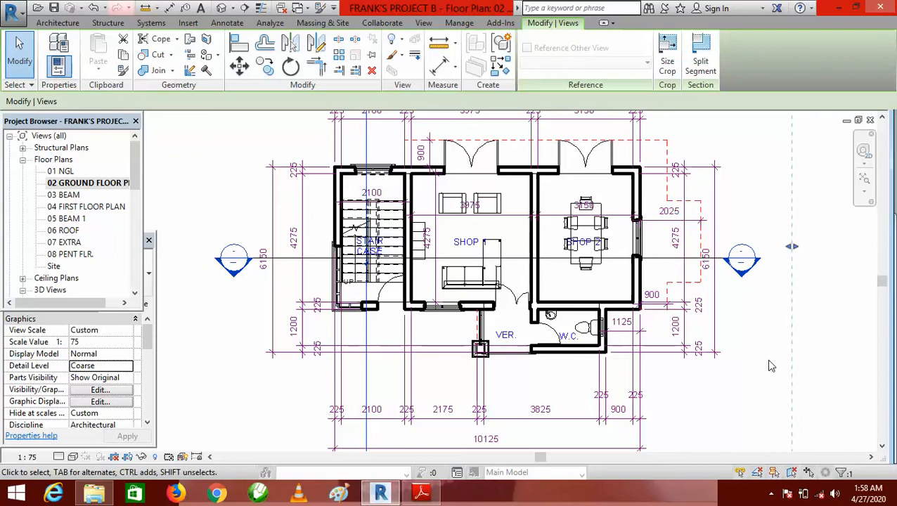
{"action": "key", "text": "Left"}
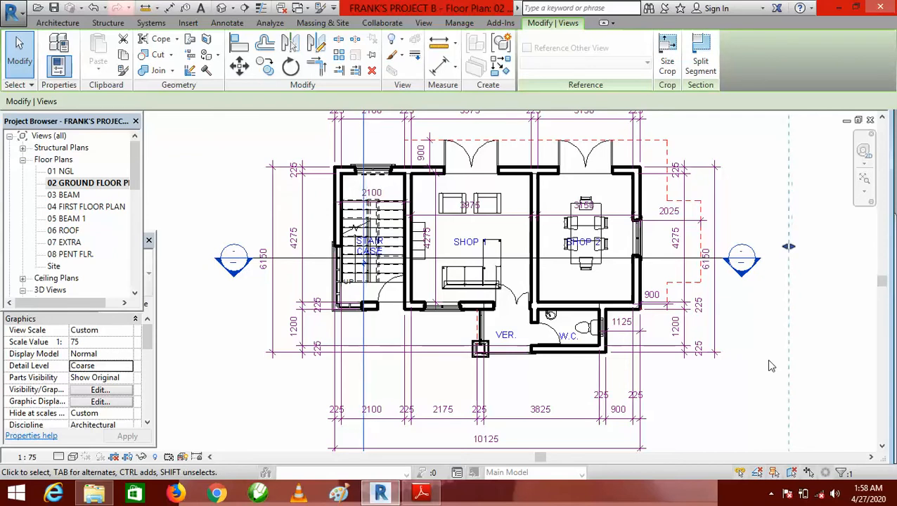
{"action": "key", "text": "Left"}
{"action": "key", "text": "Left"}
{"action": "key", "text": "Left"}
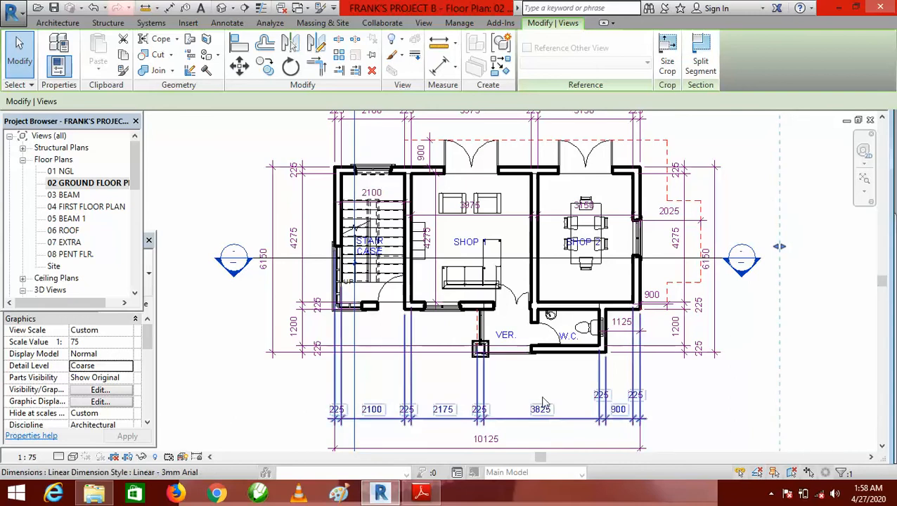
{"action": "scroll", "coordinate": [684, 235], "scroll_direction": "down", "scroll_amount": 4}
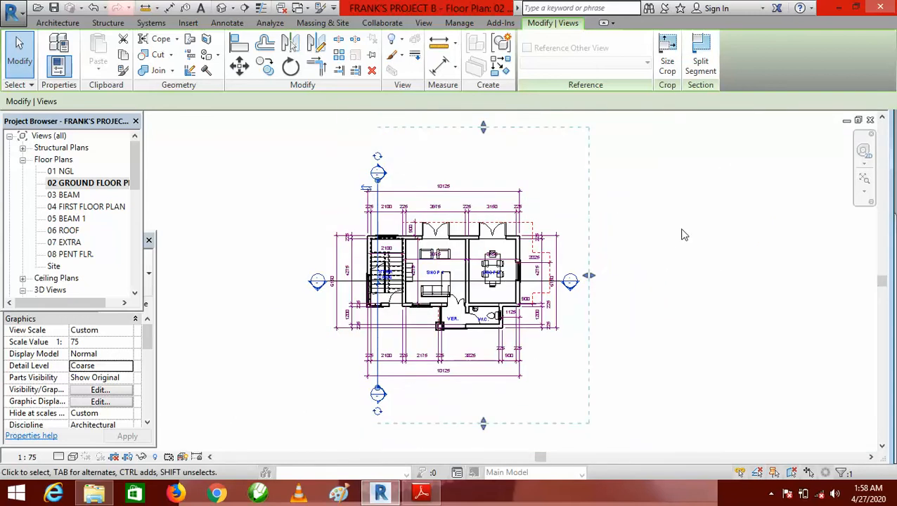
{"action": "key", "text": "Escape"}
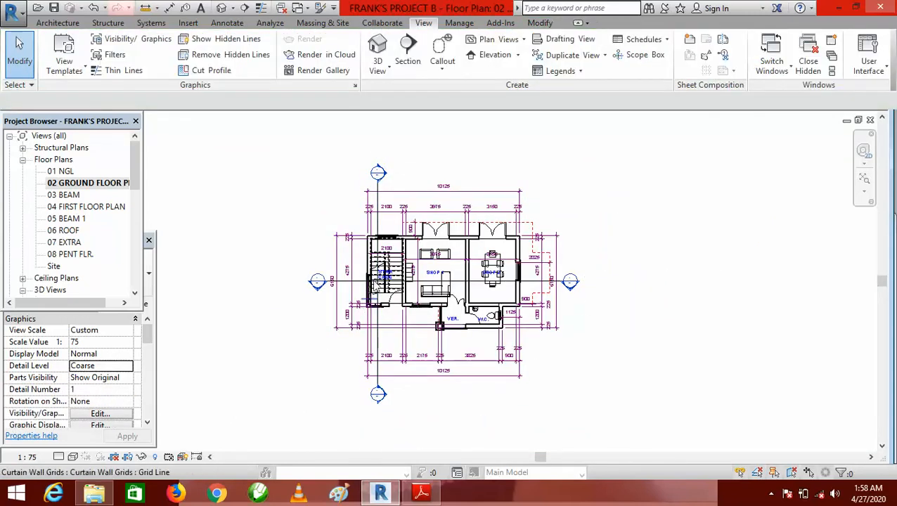
Open the vertical section's view from its upper section head and examine the cut through the staircase.
{"action": "scroll", "coordinate": [364, 287], "scroll_direction": "up", "scroll_amount": 2}
{"action": "scroll", "coordinate": [298, 290], "scroll_direction": "down", "scroll_amount": 2}
{"action": "scroll", "coordinate": [354, 212], "scroll_direction": "up", "scroll_amount": 1}
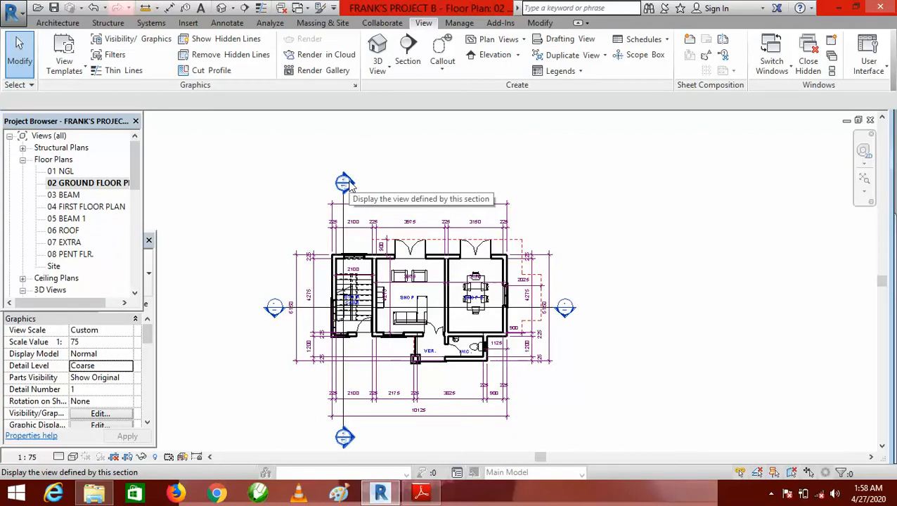
{"action": "double_click", "coordinate": [351, 186]}
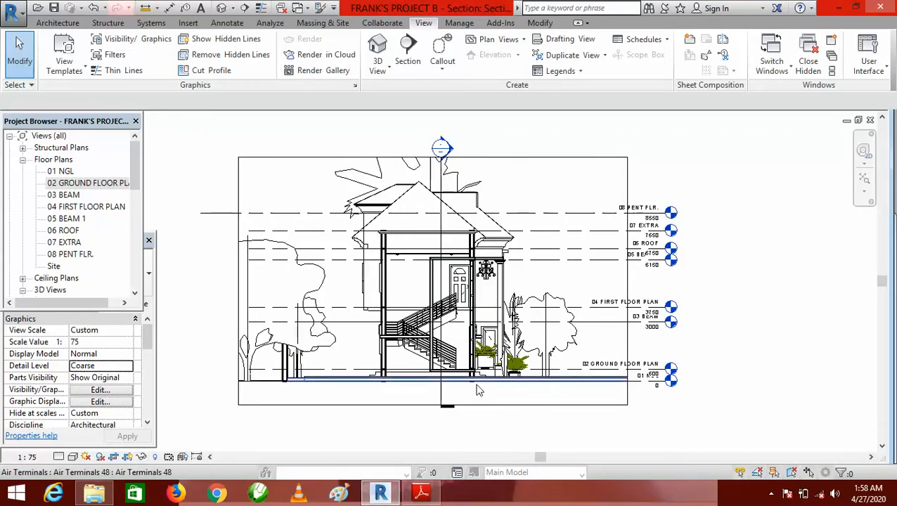
{"action": "scroll", "coordinate": [503, 384], "scroll_direction": "up", "scroll_amount": 3}
{"action": "scroll", "coordinate": [455, 409], "scroll_direction": "down", "scroll_amount": 1}
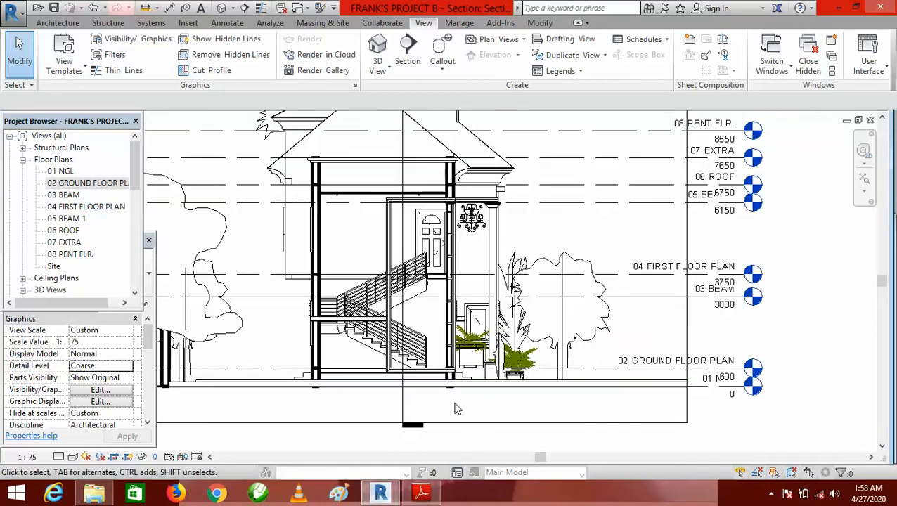
{"action": "scroll", "coordinate": [412, 398], "scroll_direction": "down", "scroll_amount": 2}
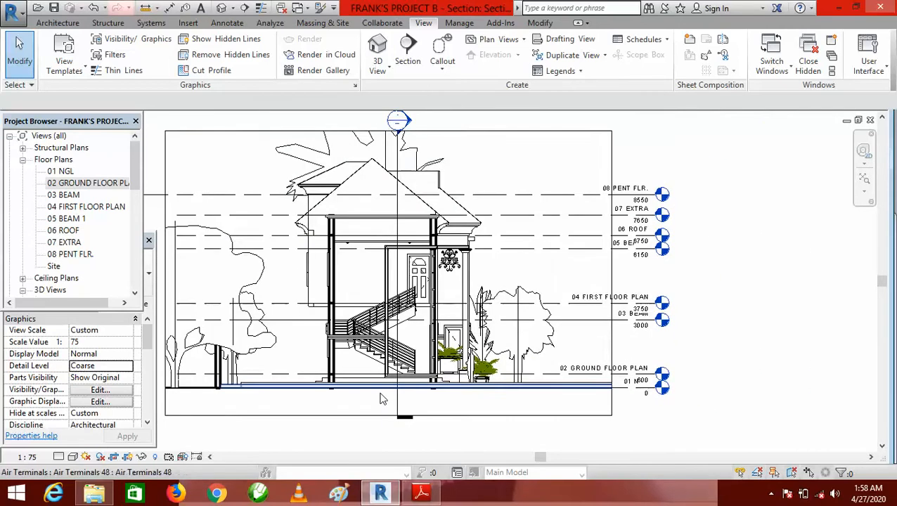
{"action": "scroll", "coordinate": [381, 395], "scroll_direction": "down", "scroll_amount": 1}
Extend the vertical section's crop region upward above the treetop and downward well below the ground line.
{"action": "left_click", "coordinate": [491, 187]}
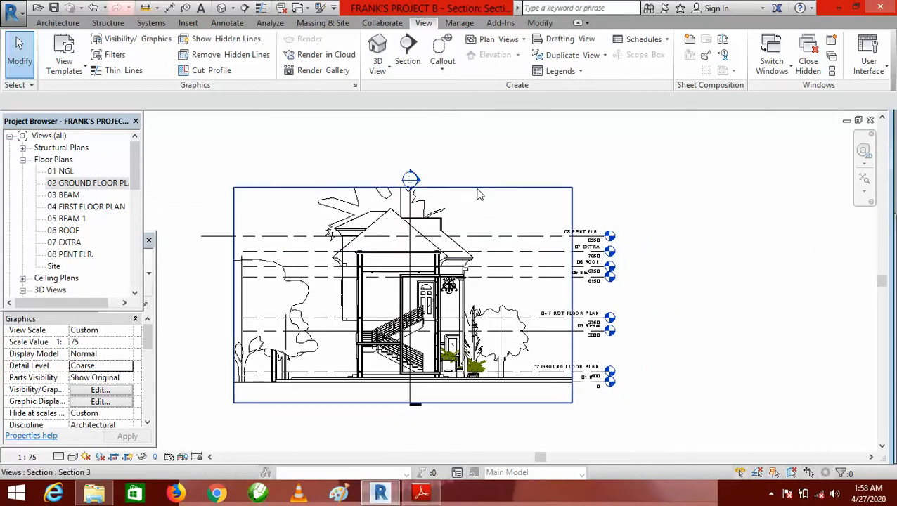
{"action": "left_click", "coordinate": [480, 189]}
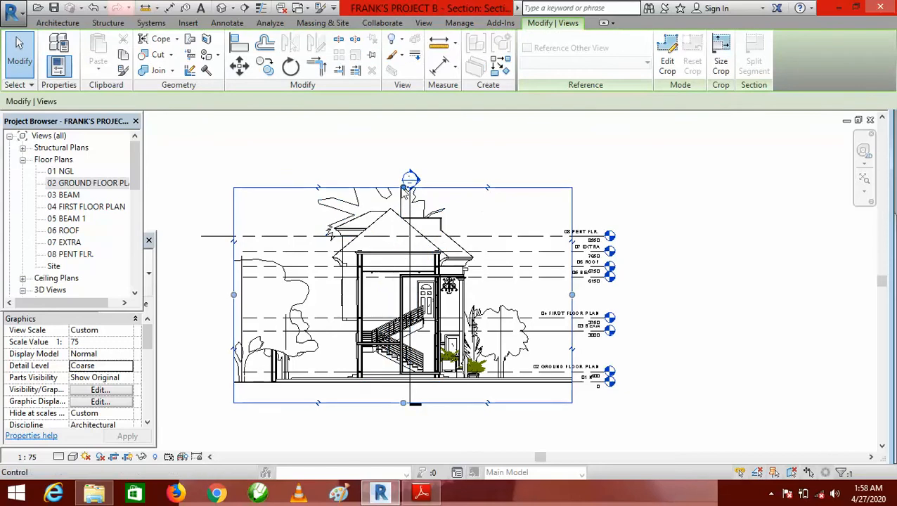
{"action": "left_click_drag", "start_coordinate": [405, 191], "coordinate": [404, 157]}
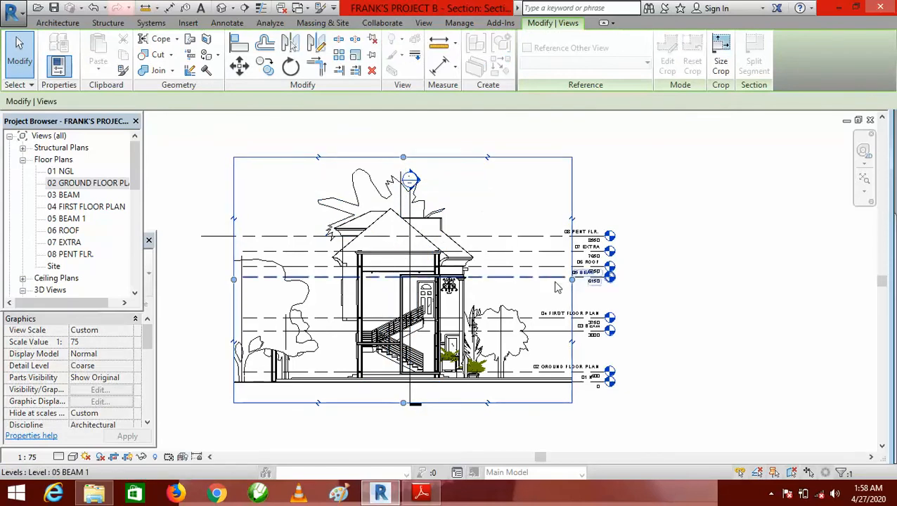
{"action": "scroll", "coordinate": [582, 296], "scroll_direction": "down", "scroll_amount": 2}
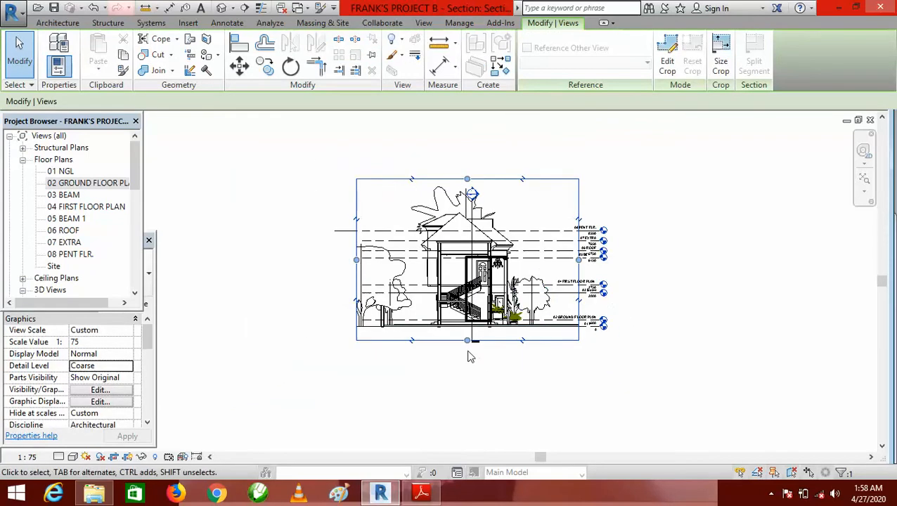
{"action": "scroll", "coordinate": [468, 330], "scroll_direction": "up", "scroll_amount": 1}
{"action": "left_click_drag", "start_coordinate": [468, 340], "coordinate": [473, 405]}
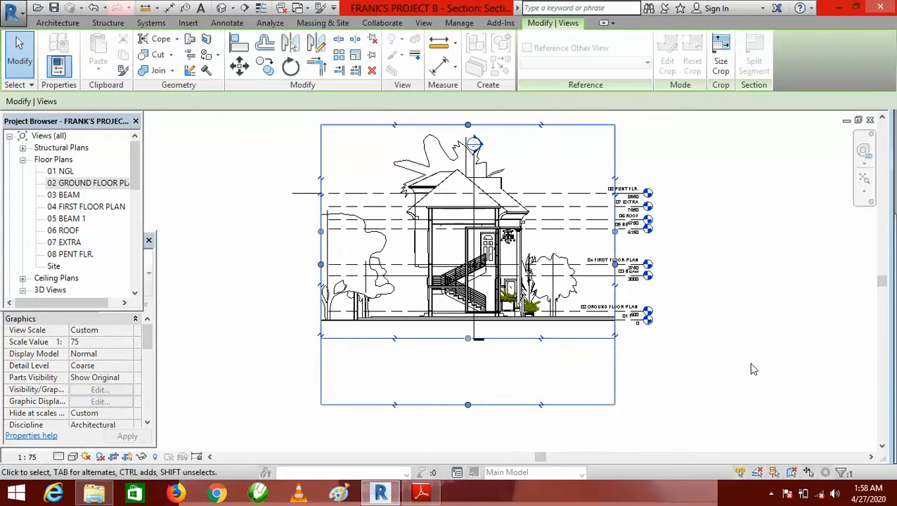
Examine how the vertical section view cuts through the staircase flights, landing, railings and surrounding walls.
{"action": "scroll", "coordinate": [731, 257], "scroll_direction": "up", "scroll_amount": 1}
{"action": "scroll", "coordinate": [731, 257], "scroll_direction": "up", "scroll_amount": 1}
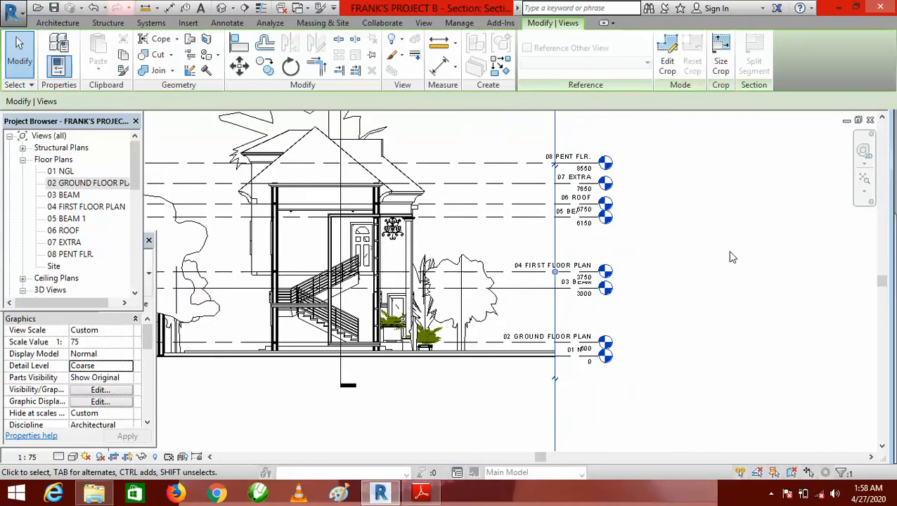
{"action": "scroll", "coordinate": [269, 297], "scroll_direction": "up", "scroll_amount": 3}
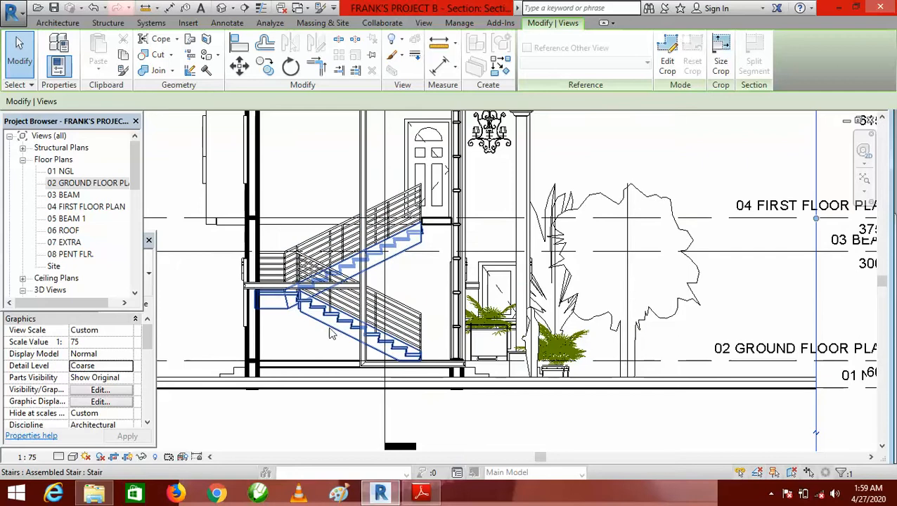
{"action": "scroll", "coordinate": [314, 314], "scroll_direction": "up", "scroll_amount": 3}
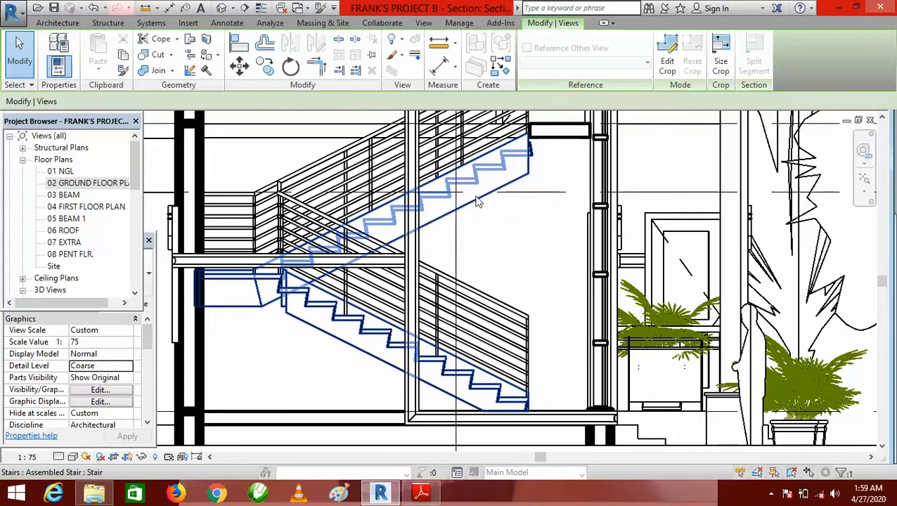
{"action": "scroll", "coordinate": [453, 301], "scroll_direction": "down", "scroll_amount": 6}
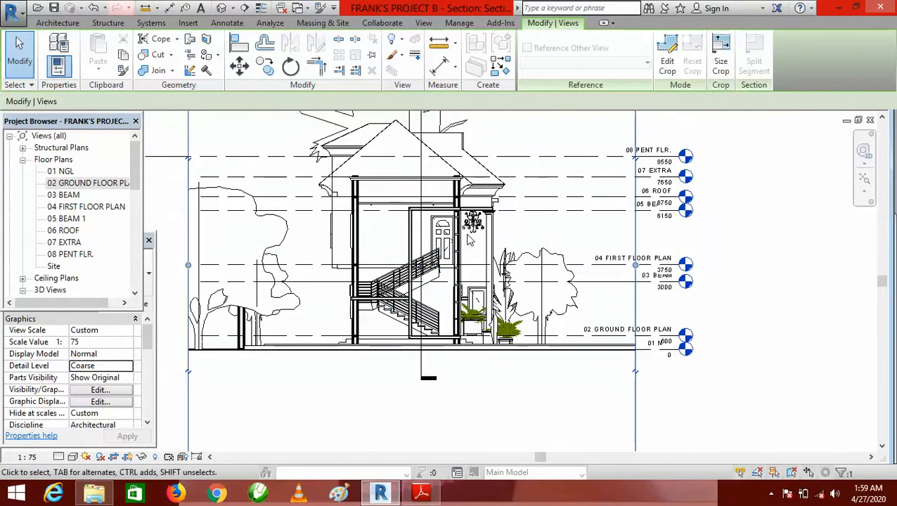
{"action": "scroll", "coordinate": [443, 290], "scroll_direction": "down", "scroll_amount": 2}
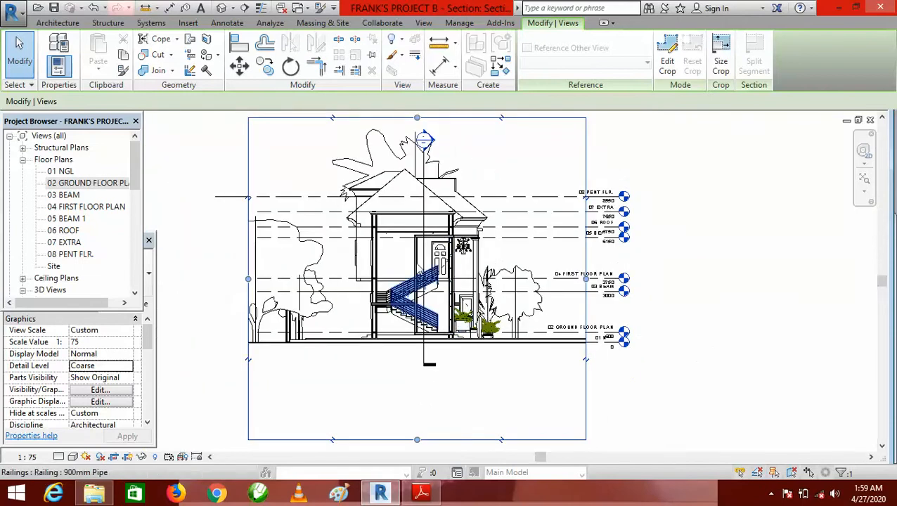
{"action": "scroll", "coordinate": [406, 276], "scroll_direction": "up", "scroll_amount": 2}
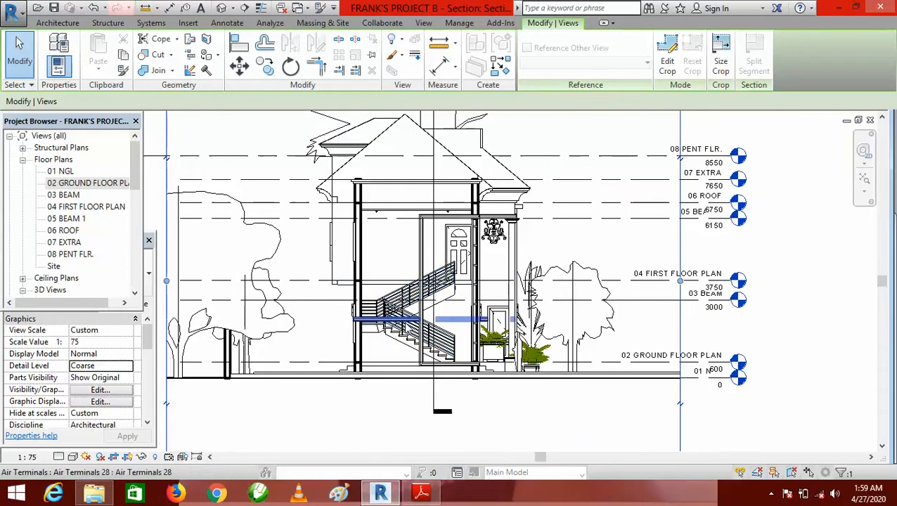
{"action": "scroll", "coordinate": [406, 329], "scroll_direction": "down", "scroll_amount": 2}
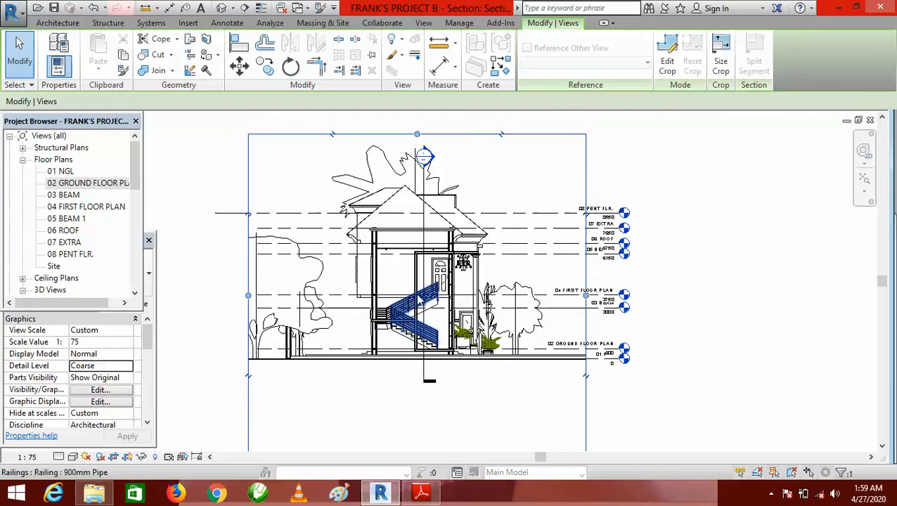
{"action": "scroll", "coordinate": [405, 252], "scroll_direction": "up", "scroll_amount": 2}
{"action": "scroll", "coordinate": [448, 327], "scroll_direction": "down", "scroll_amount": 2}
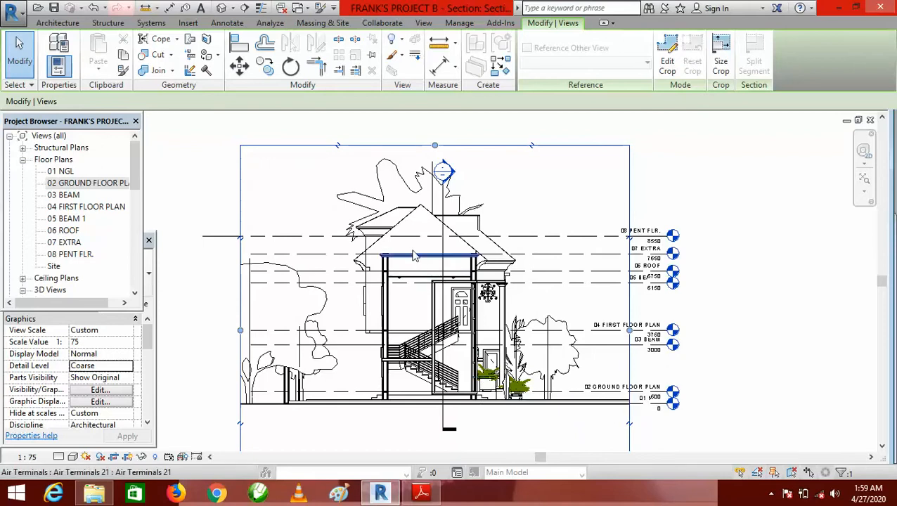
Examine the roof slopes, the top beam and the wall tops in the upper part of the vertical section view.
{"action": "scroll", "coordinate": [413, 256], "scroll_direction": "up", "scroll_amount": 2}
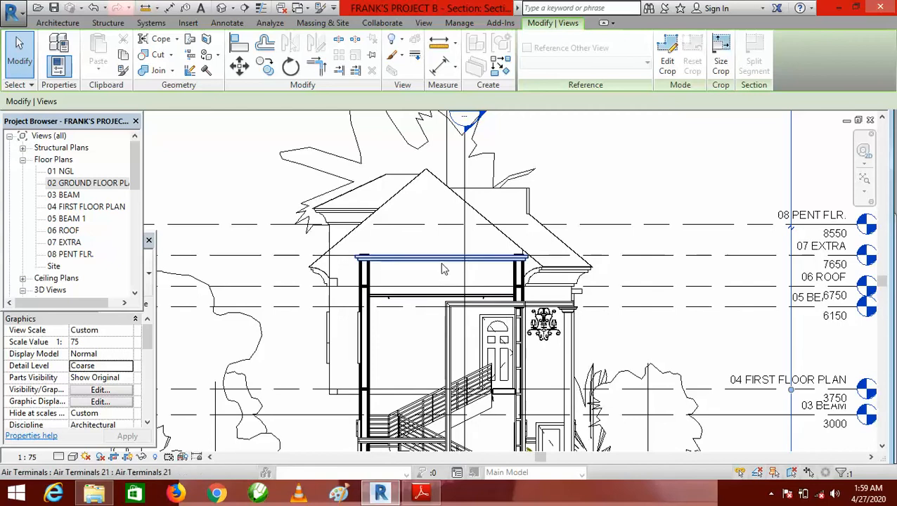
{"action": "scroll", "coordinate": [450, 281], "scroll_direction": "down", "scroll_amount": 2}
{"action": "scroll", "coordinate": [531, 219], "scroll_direction": "up", "scroll_amount": 3}
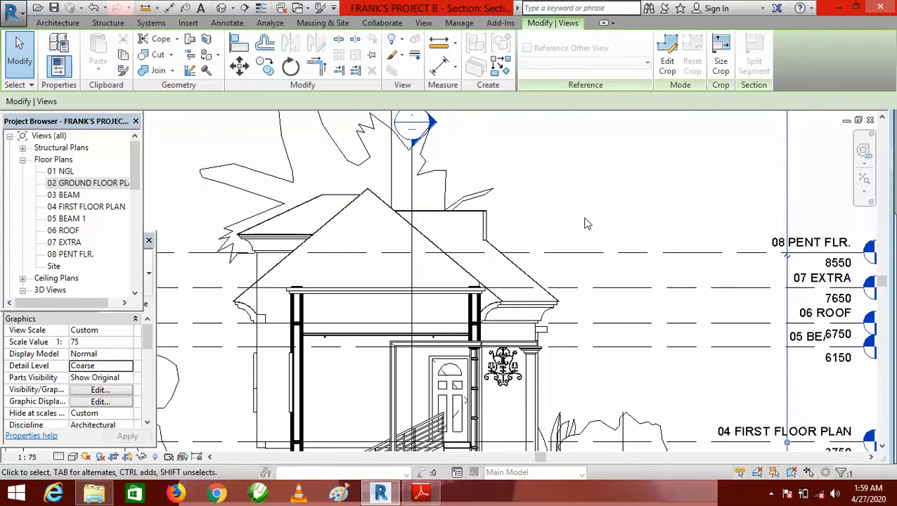
{"action": "scroll", "coordinate": [592, 212], "scroll_direction": "down", "scroll_amount": 1}
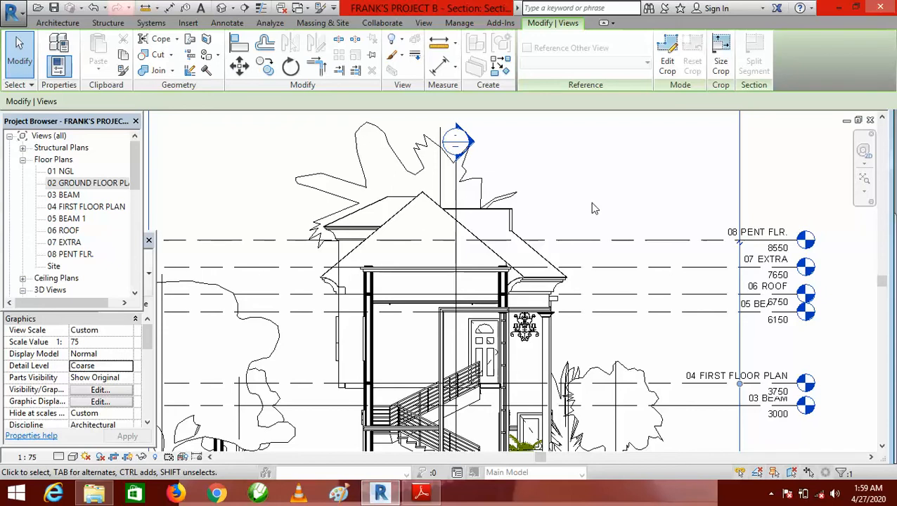
{"action": "scroll", "coordinate": [591, 204], "scroll_direction": "down", "scroll_amount": 1}
{"action": "scroll", "coordinate": [561, 207], "scroll_direction": "up", "scroll_amount": 2}
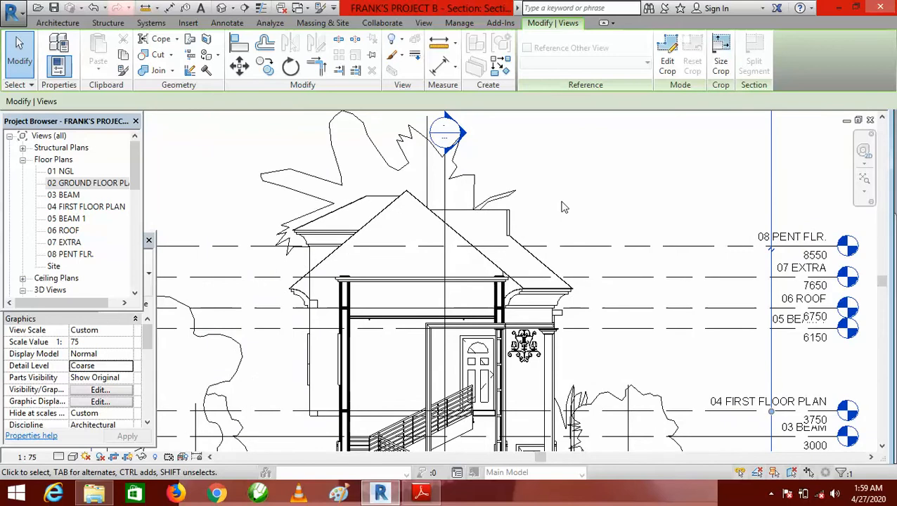
{"action": "scroll", "coordinate": [568, 205], "scroll_direction": "down", "scroll_amount": 1}
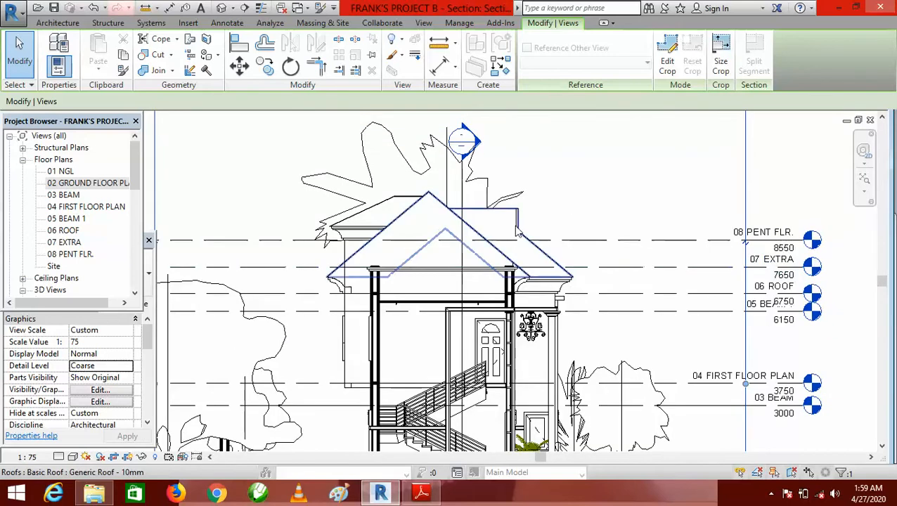
{"action": "scroll", "coordinate": [482, 213], "scroll_direction": "up", "scroll_amount": 2}
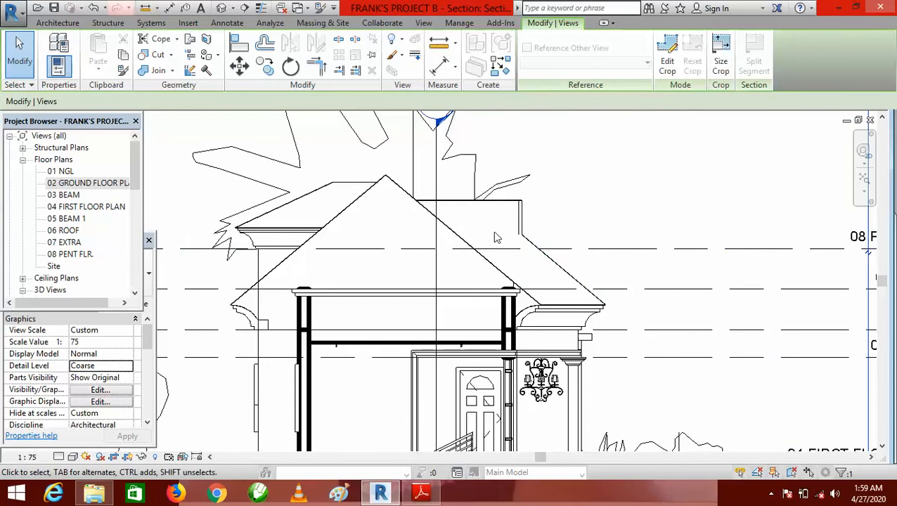
{"action": "scroll", "coordinate": [330, 211], "scroll_direction": "up", "scroll_amount": 2}
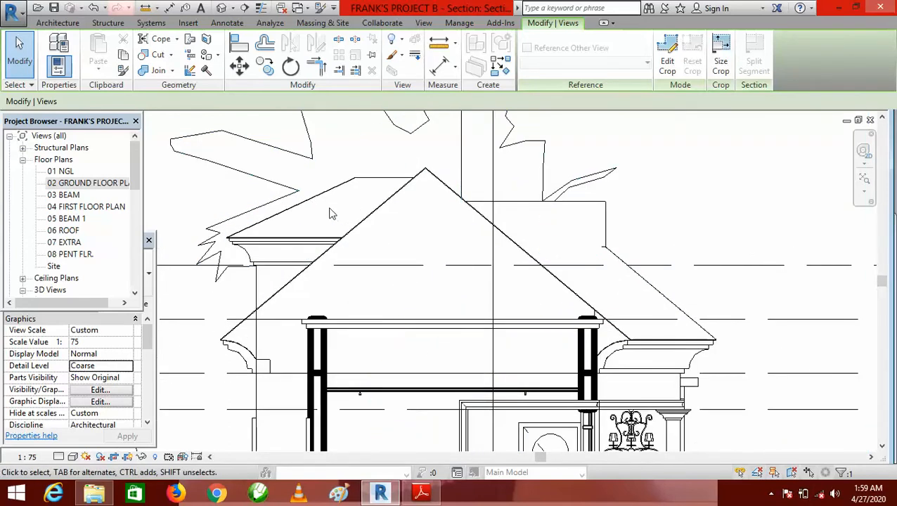
{"action": "scroll", "coordinate": [534, 204], "scroll_direction": "down", "scroll_amount": 4}
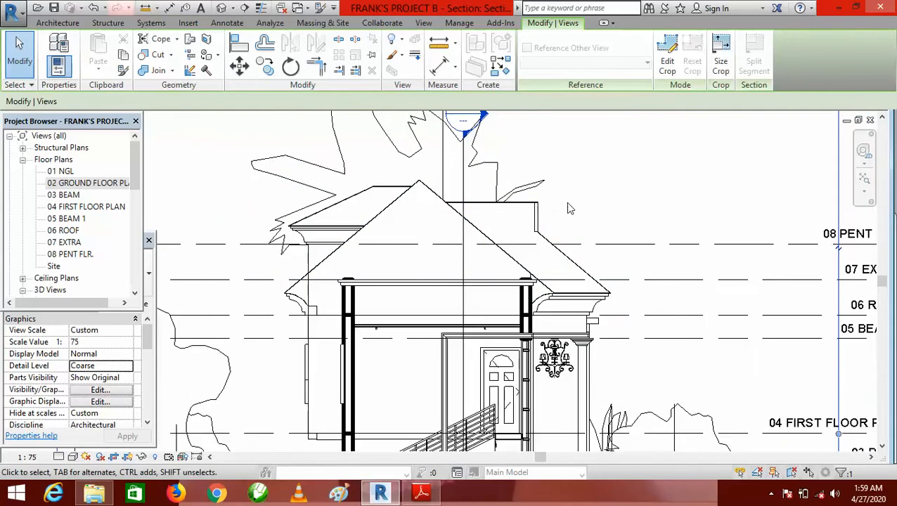
Set the vertical section view's visual style to Realistic and inspect the gable, roof and staircase.
{"action": "left_click", "coordinate": [75, 457]}
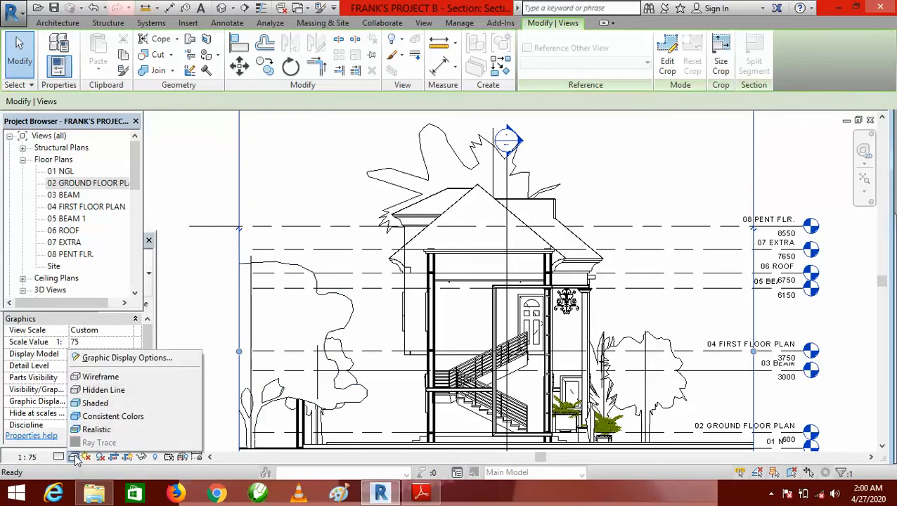
{"action": "left_click", "coordinate": [181, 430]}
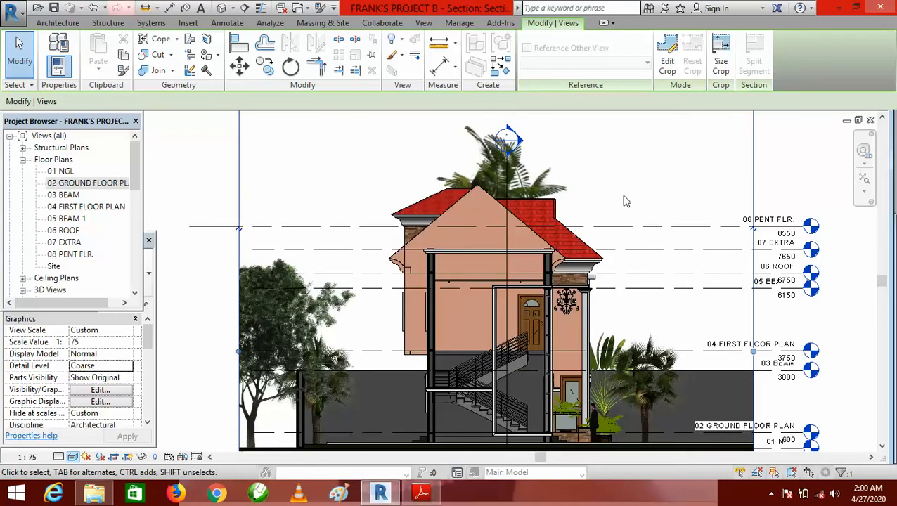
{"action": "scroll", "coordinate": [560, 198], "scroll_direction": "up", "scroll_amount": 2}
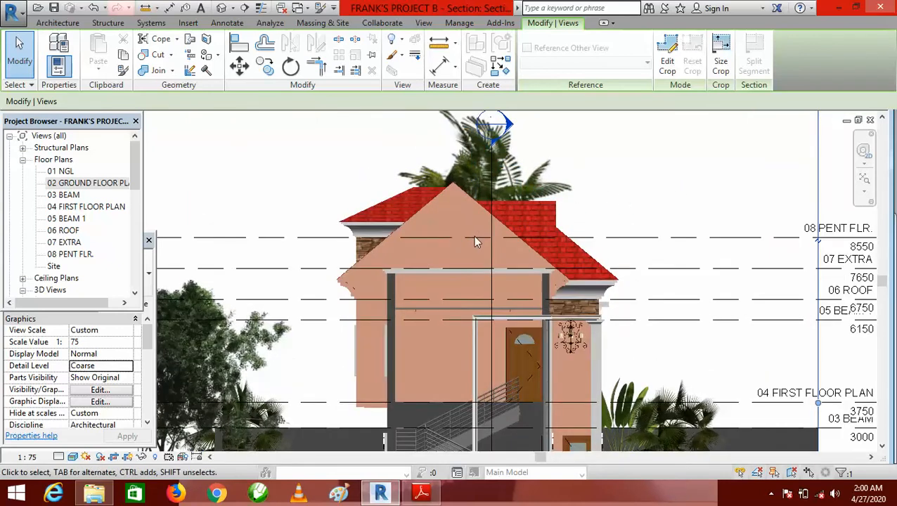
{"action": "scroll", "coordinate": [461, 225], "scroll_direction": "down", "scroll_amount": 2}
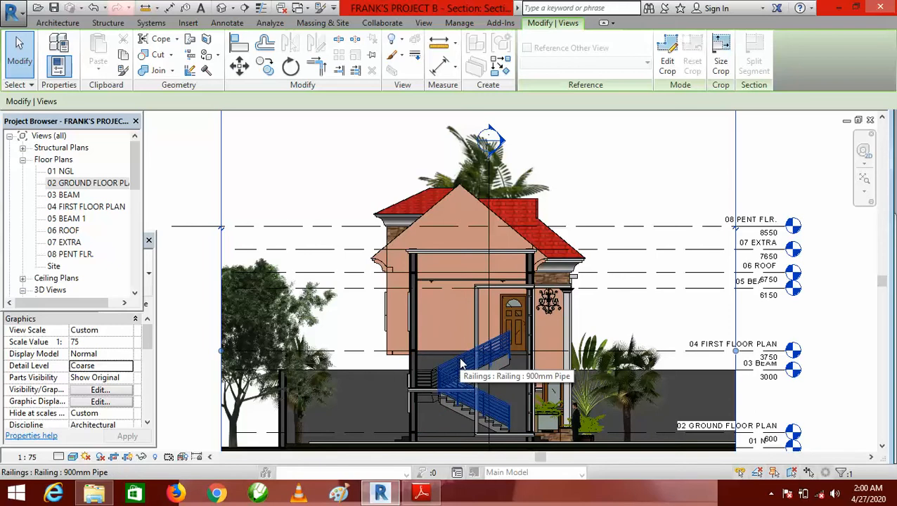
{"action": "scroll", "coordinate": [475, 232], "scroll_direction": "up", "scroll_amount": 2}
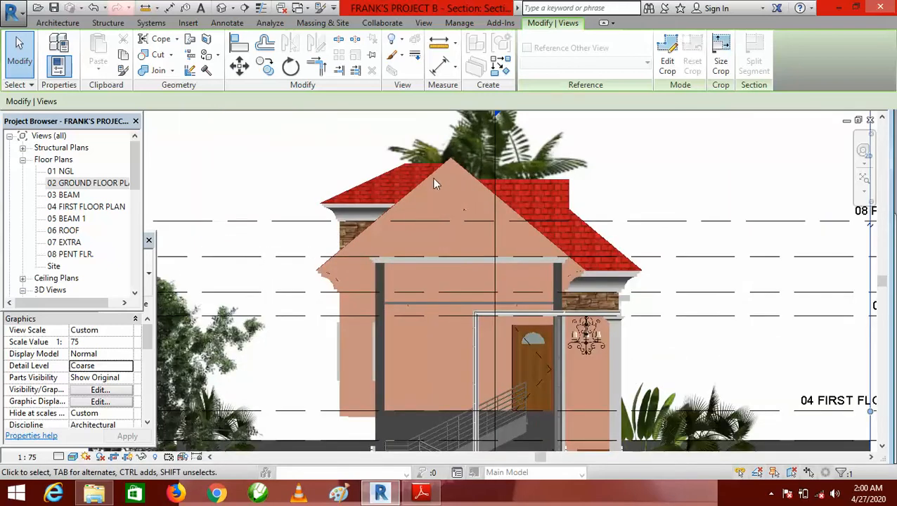
{"action": "scroll", "coordinate": [482, 217], "scroll_direction": "down", "scroll_amount": 3}
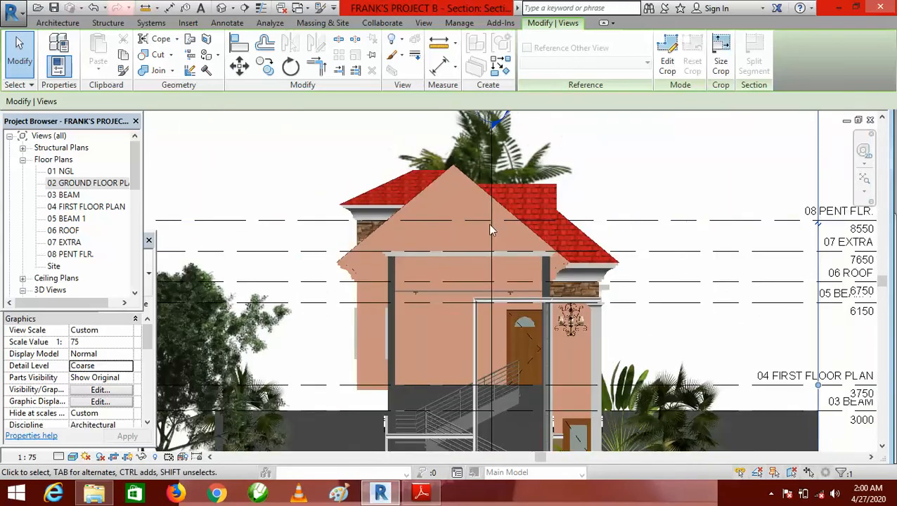
{"action": "scroll", "coordinate": [471, 214], "scroll_direction": "up", "scroll_amount": 3}
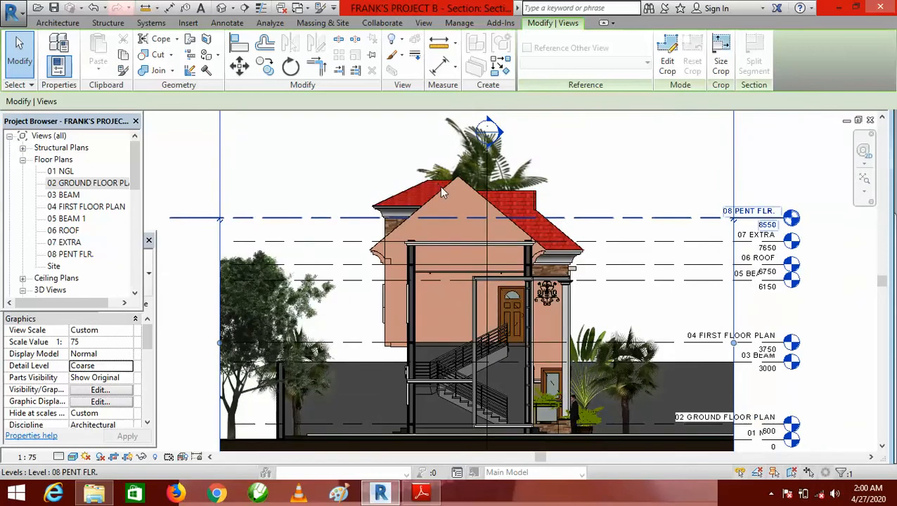
{"action": "scroll", "coordinate": [423, 179], "scroll_direction": "up", "scroll_amount": 2}
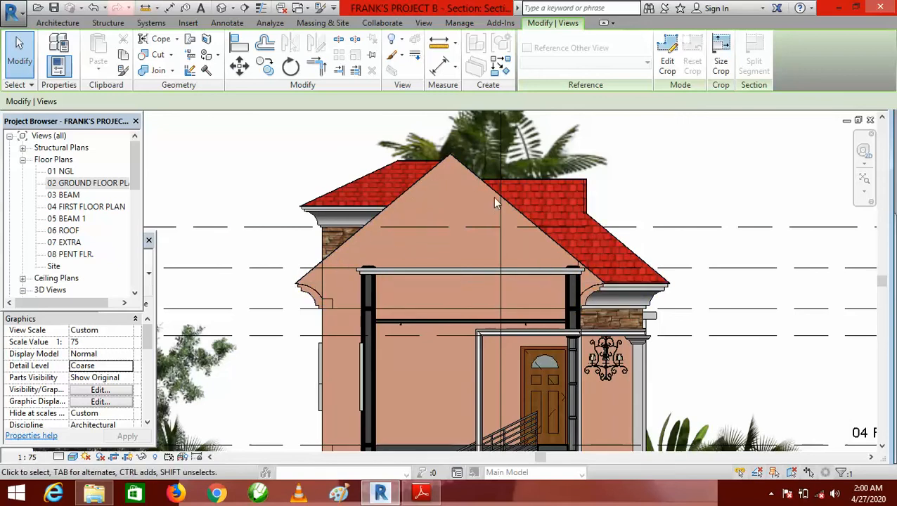
{"action": "scroll", "coordinate": [494, 203], "scroll_direction": "down", "scroll_amount": 3}
Return to the 02 GROUND FLOOR PLAN view, check the vertical section line's path through the STAIR CASE room, and deselect it.
{"action": "left_click", "coordinate": [106, 183]}
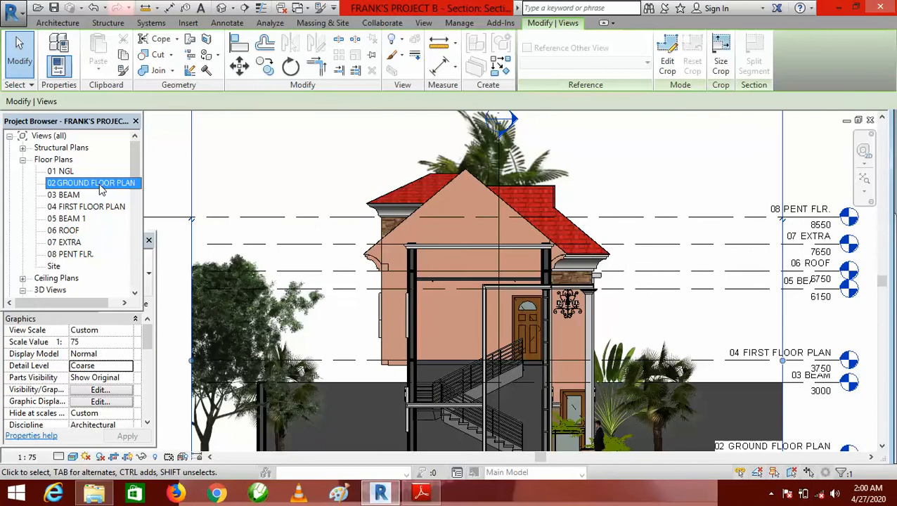
{"action": "double_click", "coordinate": [101, 186]}
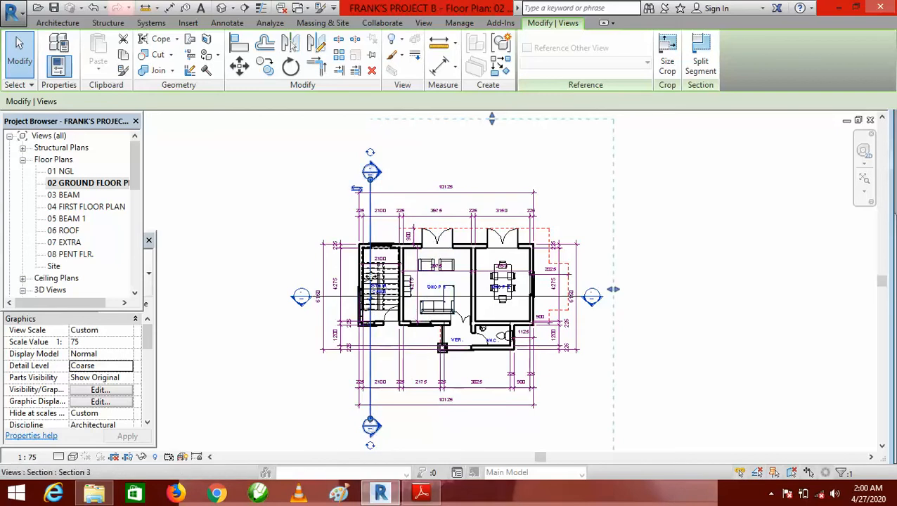
{"action": "scroll", "coordinate": [378, 280], "scroll_direction": "up", "scroll_amount": 2}
{"action": "scroll", "coordinate": [369, 270], "scroll_direction": "up", "scroll_amount": 3}
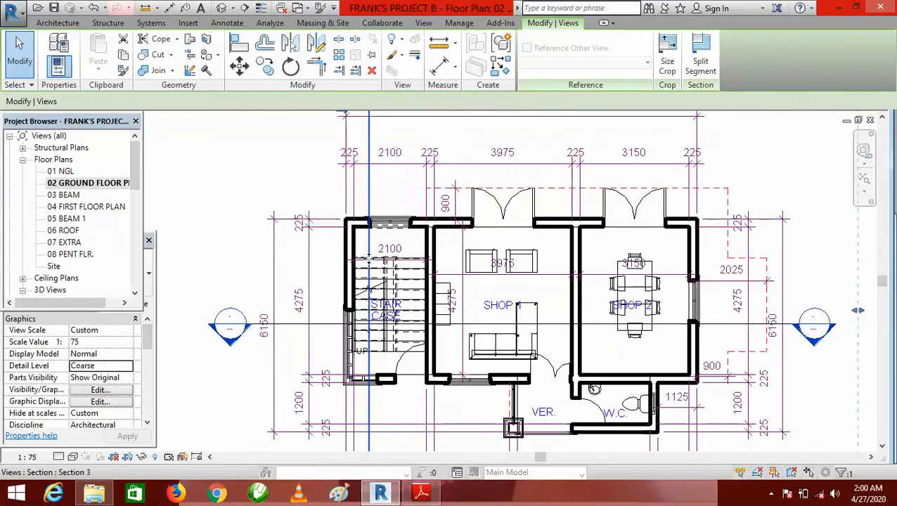
{"action": "scroll", "coordinate": [284, 198], "scroll_direction": "down", "scroll_amount": 2}
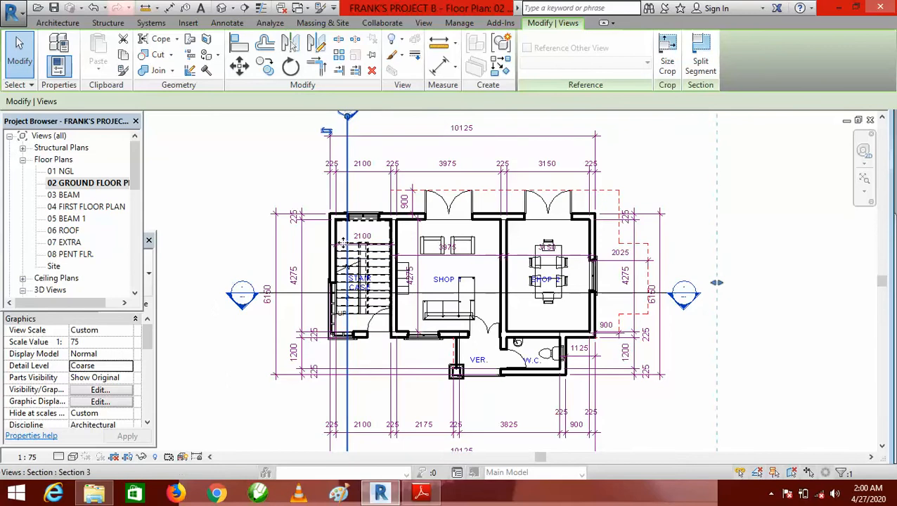
{"action": "scroll", "coordinate": [340, 308], "scroll_direction": "down", "scroll_amount": 2}
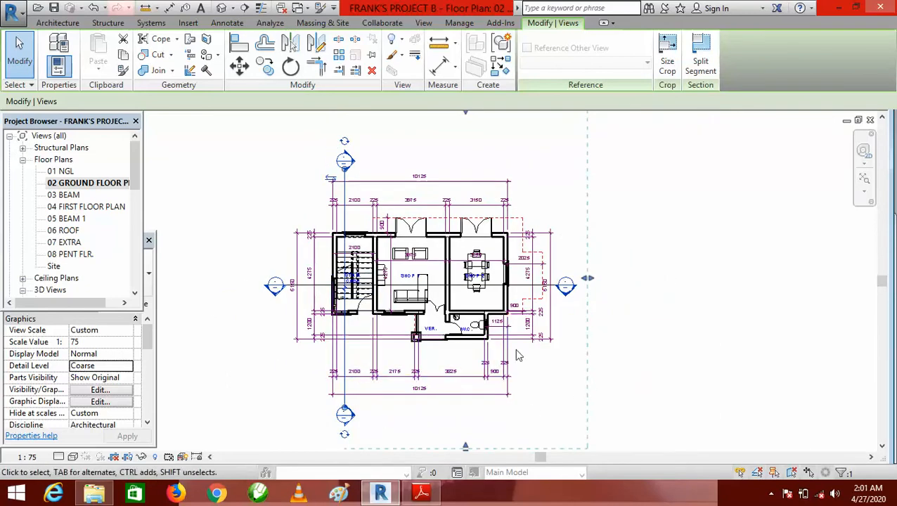
{"action": "scroll", "coordinate": [512, 344], "scroll_direction": "down", "scroll_amount": 1}
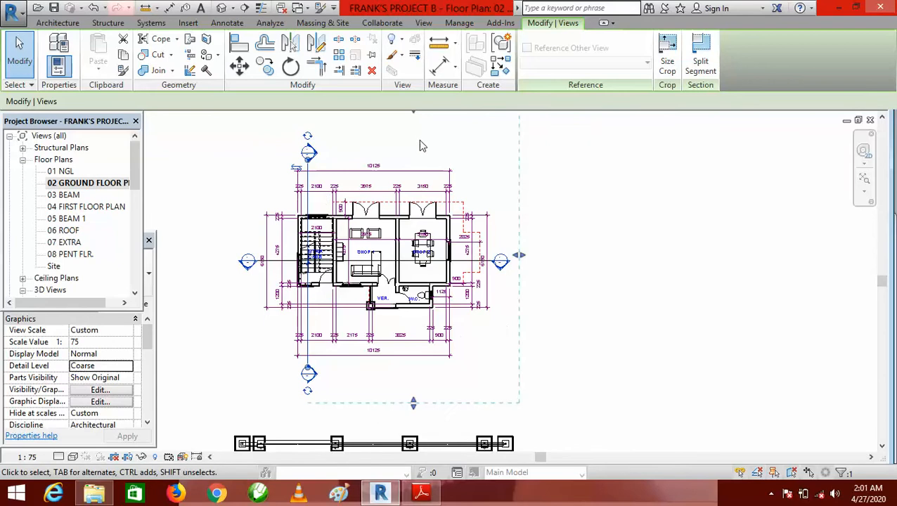
{"action": "left_click", "coordinate": [371, 149]}
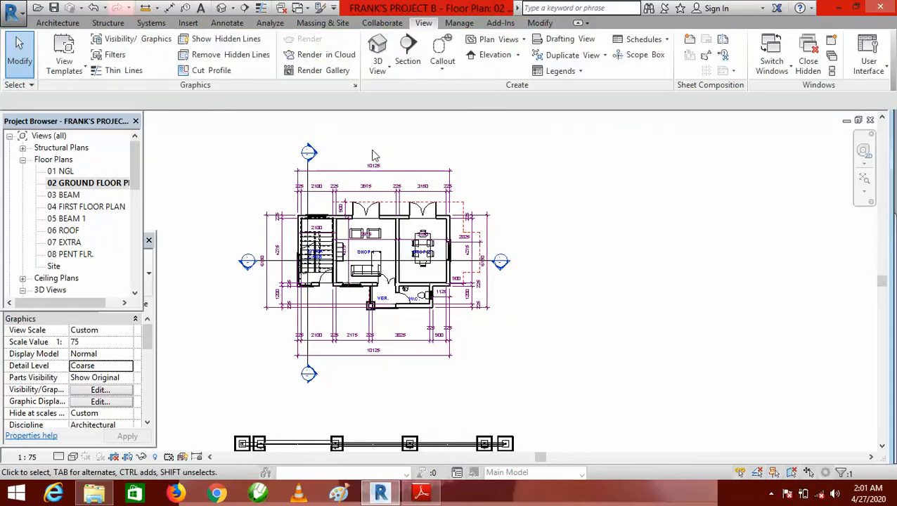
Nudge the vertical section line out of the staircase into SHOP 1, then back two increments toward the staircase.
{"action": "left_click", "coordinate": [310, 183]}
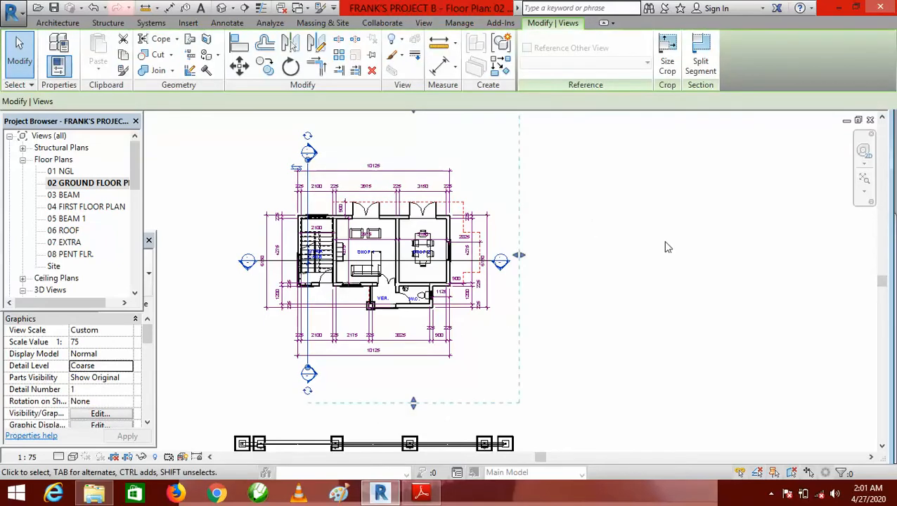
{"action": "key", "text": "Right"}
{"action": "key", "text": "Right"}
{"action": "key", "text": "Right"}
{"action": "key", "text": "Right"}
{"action": "key", "text": "Right"}
{"action": "key", "text": "Right"}
{"action": "key", "text": "Right"}
{"action": "key", "text": "Right"}
{"action": "key", "text": "Right"}
{"action": "key", "text": "Right"}
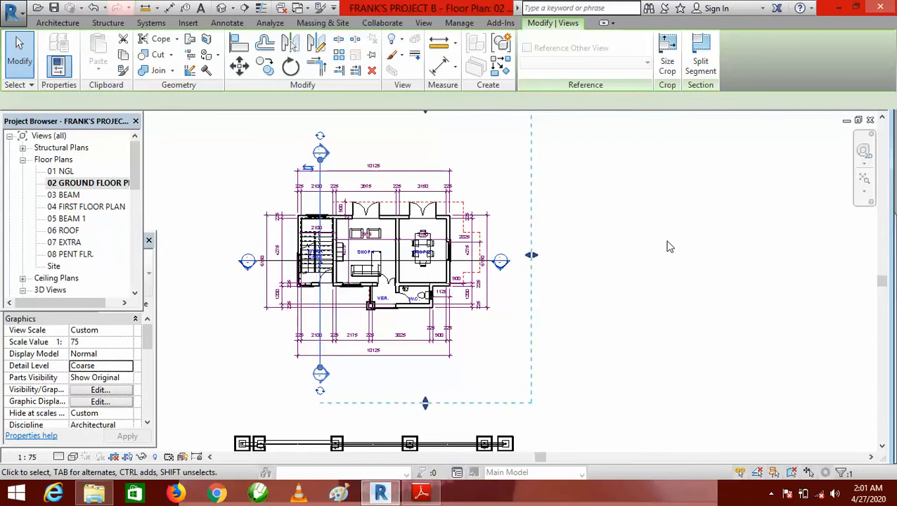
{"action": "key", "text": "Right"}
{"action": "key", "text": "Right"}
{"action": "key", "text": "Right"}
{"action": "key", "text": "Right"}
{"action": "key", "text": "Right"}
{"action": "key", "text": "Right"}
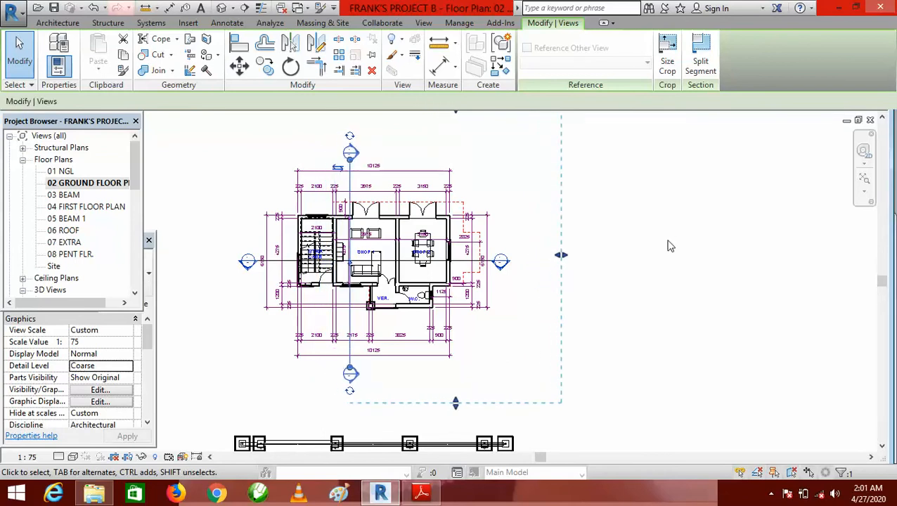
{"action": "key", "text": "Left"}
{"action": "key", "text": "Left"}
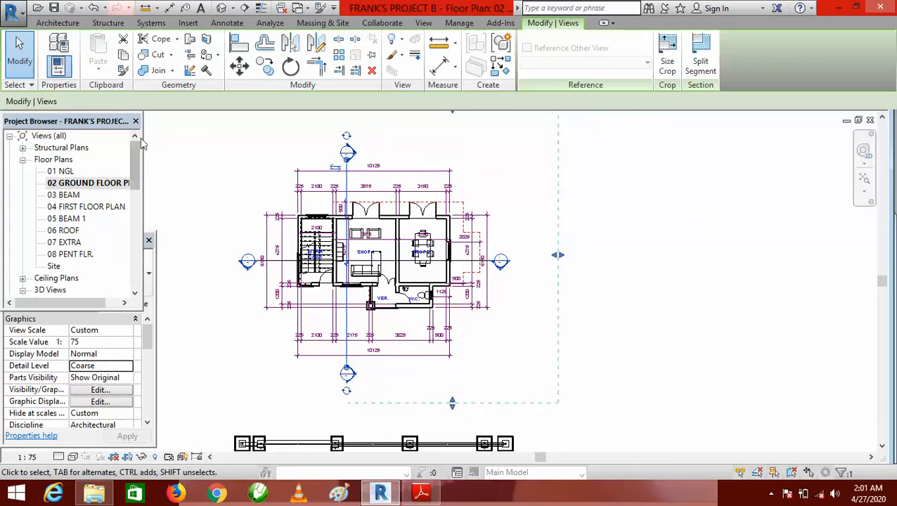
Deselect the vertical section line, open its section view, and examine the roof slopes and stone-clad gable wall.
{"action": "left_click", "coordinate": [253, 211]}
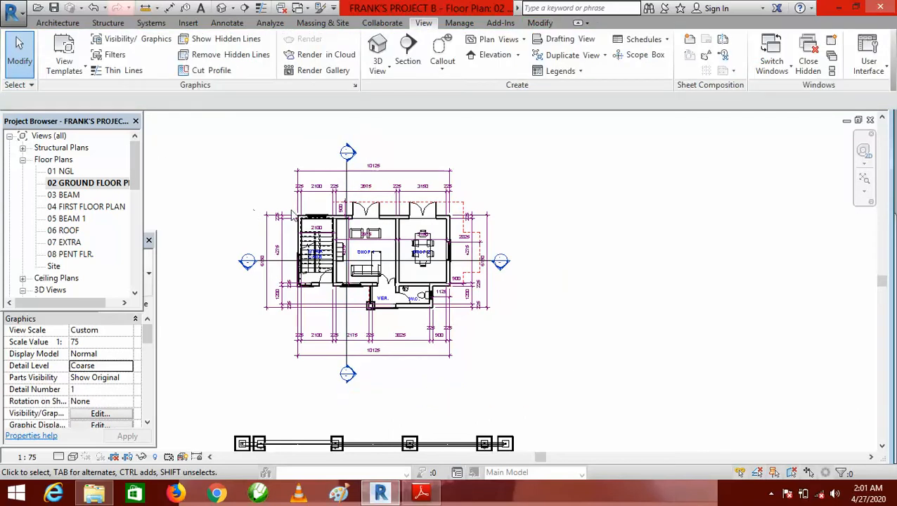
{"action": "double_click", "coordinate": [349, 153]}
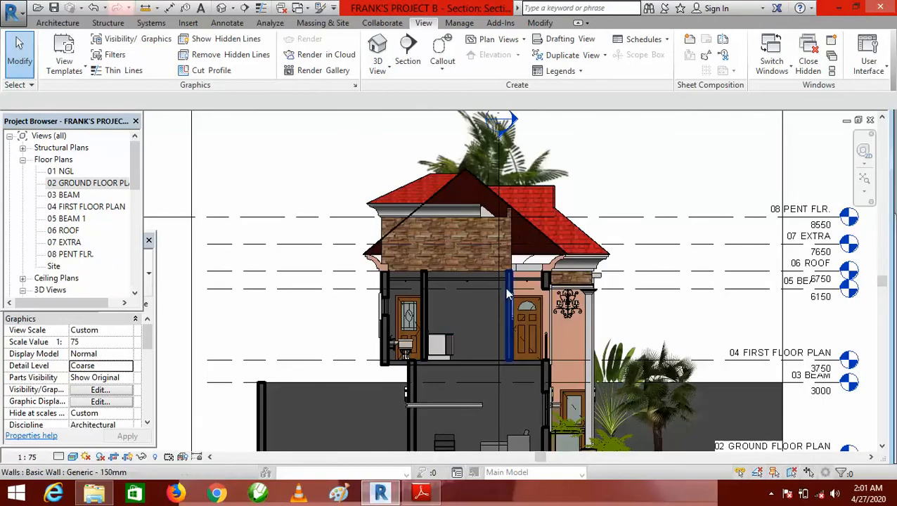
{"action": "scroll", "coordinate": [456, 210], "scroll_direction": "up", "scroll_amount": 3}
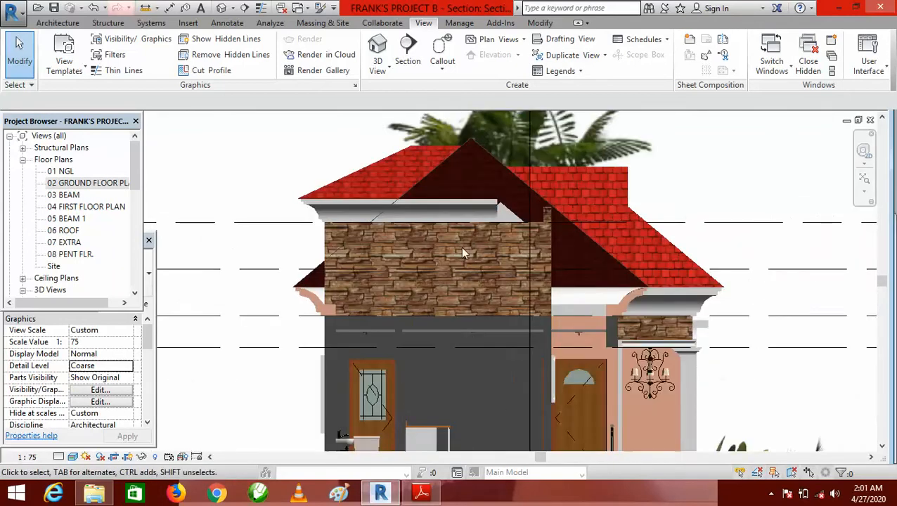
{"action": "scroll", "coordinate": [373, 244], "scroll_direction": "down", "scroll_amount": 1}
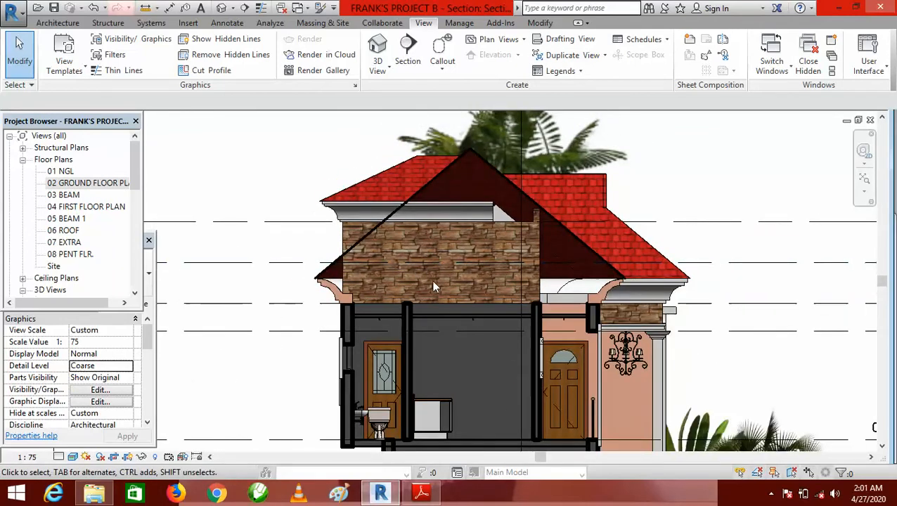
{"action": "scroll", "coordinate": [502, 261], "scroll_direction": "up", "scroll_amount": 2}
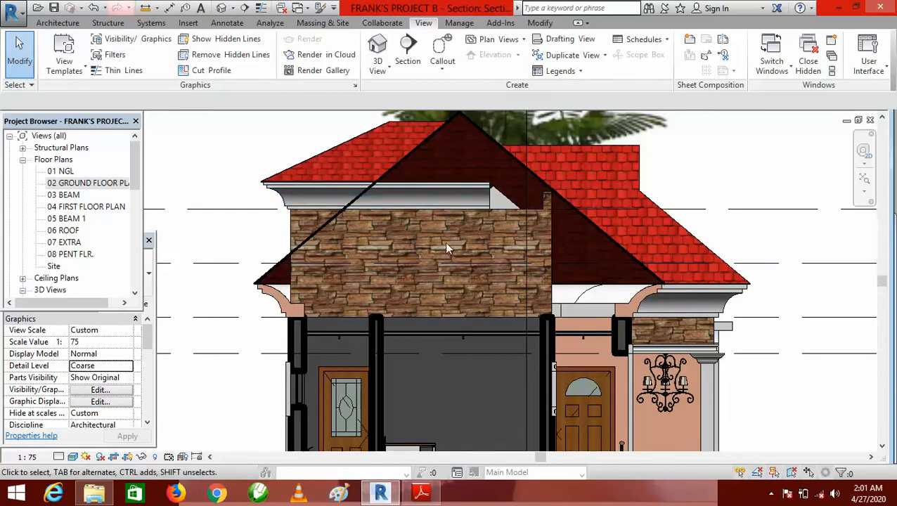
{"action": "scroll", "coordinate": [450, 265], "scroll_direction": "down", "scroll_amount": 2}
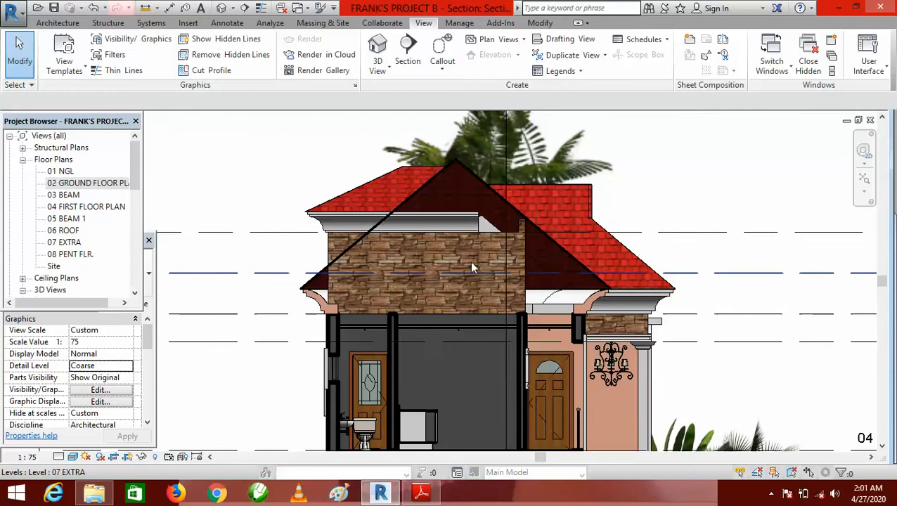
{"action": "scroll", "coordinate": [440, 248], "scroll_direction": "up", "scroll_amount": 1}
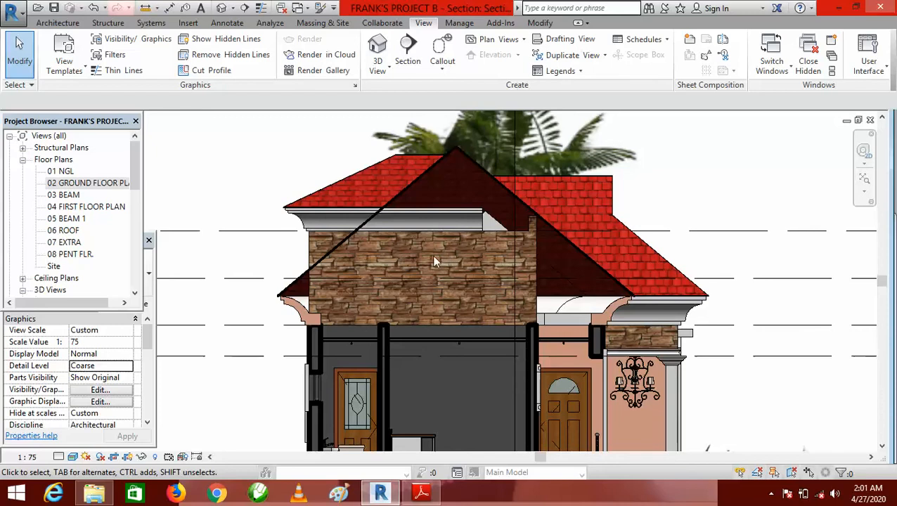
Return to the 02 GROUND FLOOR PLAN view and shorten the vertical section's view depth so that it ends inside SHOP 1.
{"action": "double_click", "coordinate": [105, 183]}
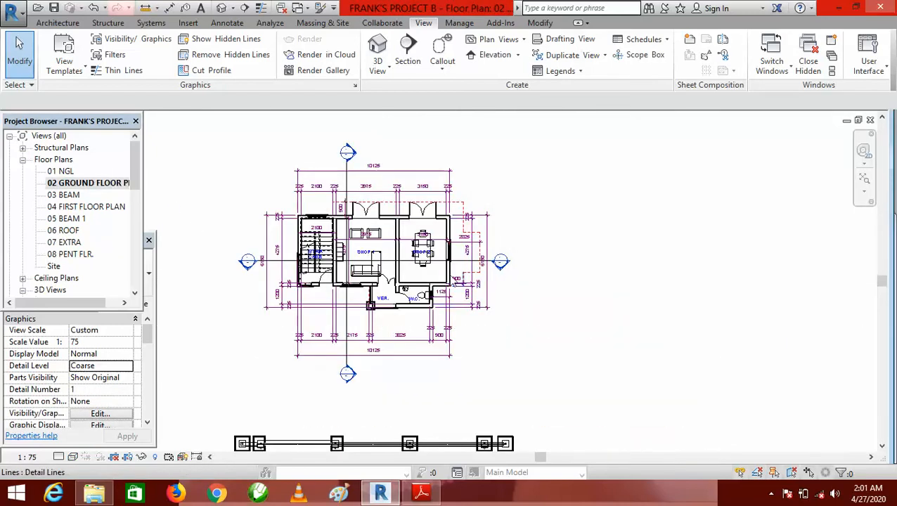
{"action": "left_click", "coordinate": [346, 186]}
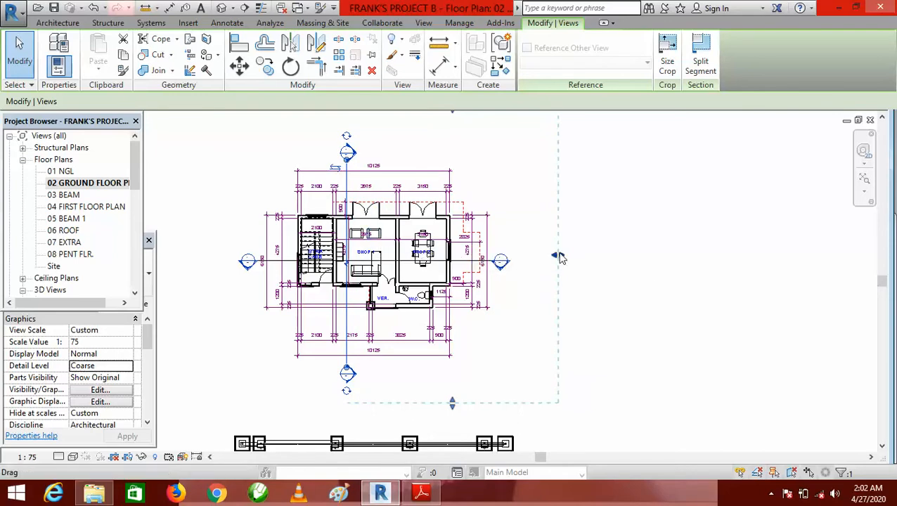
{"action": "left_click_drag", "start_coordinate": [560, 255], "coordinate": [386, 255]}
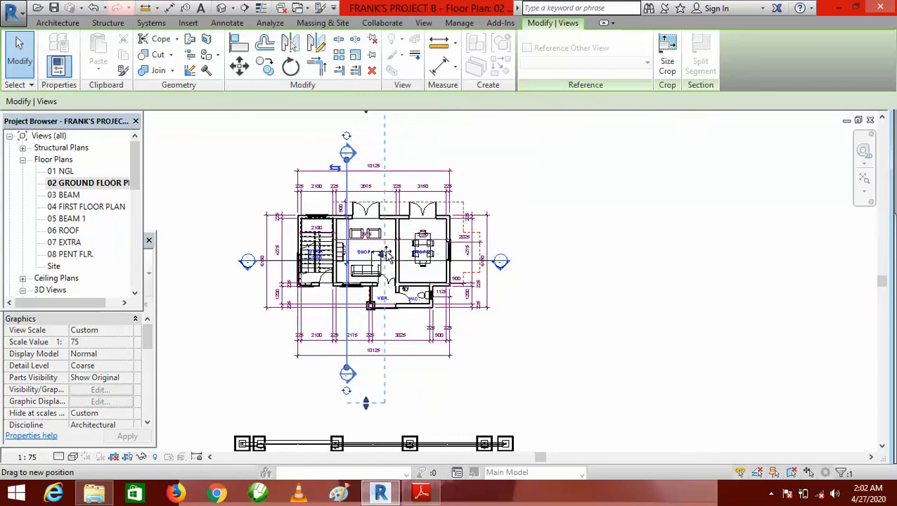
{"action": "left_click_drag", "start_coordinate": [387, 258], "coordinate": [386, 257]}
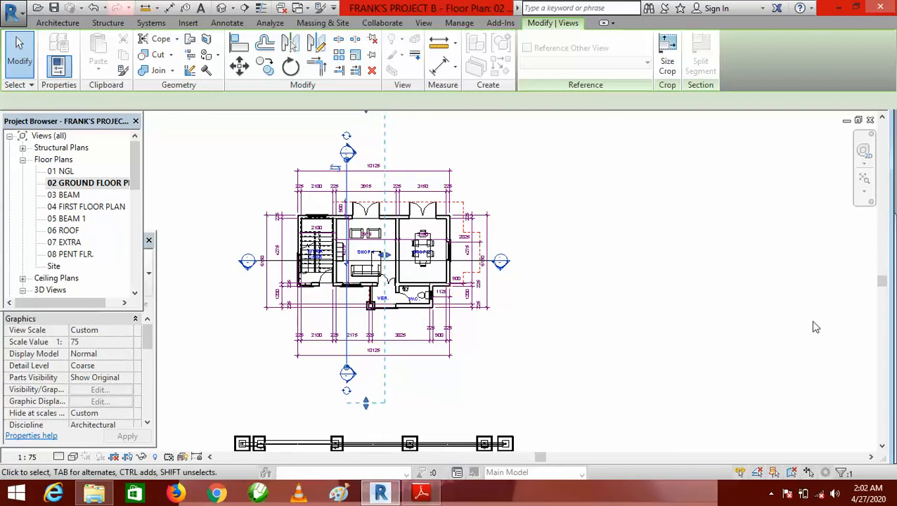
{"action": "left_click", "coordinate": [813, 326]}
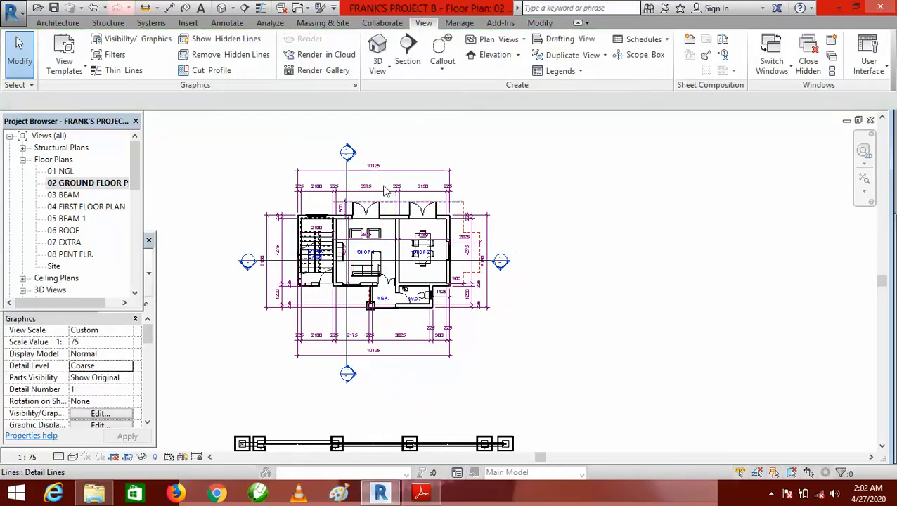
Open the vertical section view and examine how the shortened depth shows the roof, the stone-clad wall and the upper-floor rooms.
{"action": "double_click", "coordinate": [351, 156]}
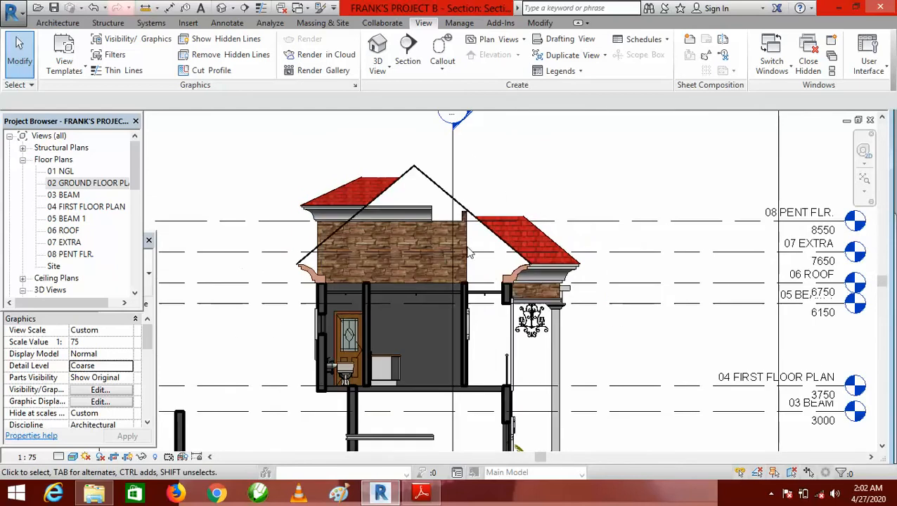
{"action": "scroll", "coordinate": [436, 278], "scroll_direction": "up", "scroll_amount": 2}
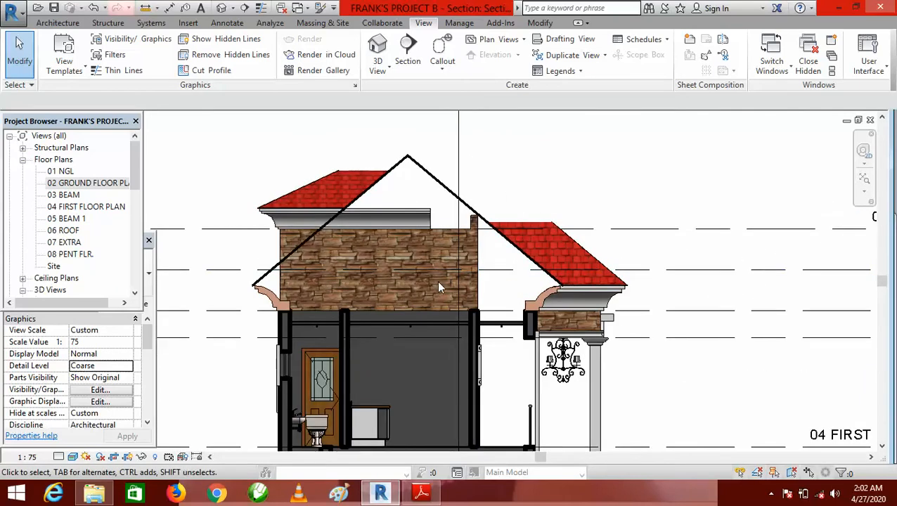
{"action": "scroll", "coordinate": [334, 244], "scroll_direction": "up", "scroll_amount": 2}
{"action": "scroll", "coordinate": [333, 244], "scroll_direction": "up", "scroll_amount": 1}
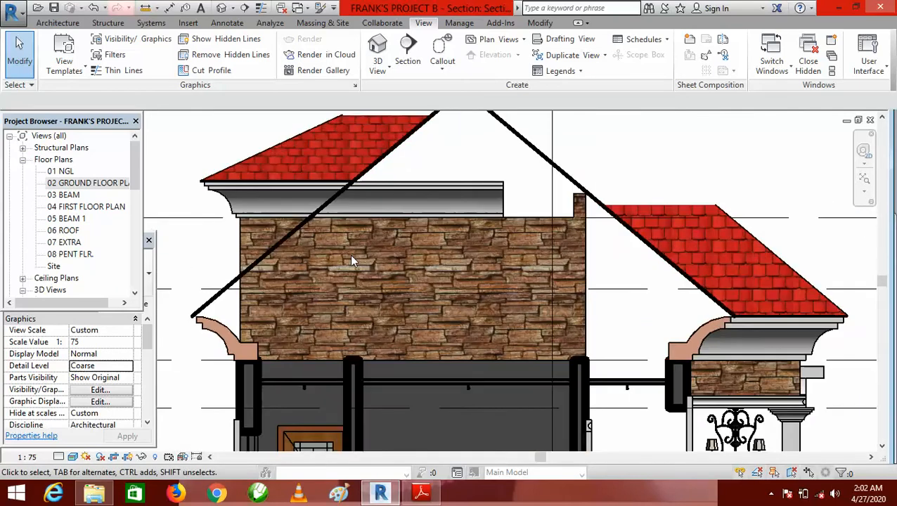
{"action": "scroll", "coordinate": [454, 248], "scroll_direction": "down", "scroll_amount": 1}
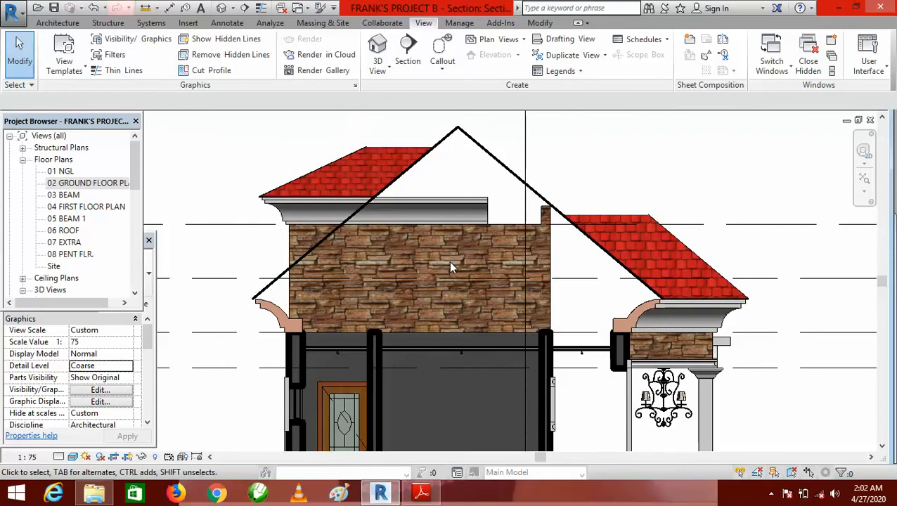
{"action": "scroll", "coordinate": [410, 269], "scroll_direction": "down", "scroll_amount": 1}
{"action": "scroll", "coordinate": [418, 275], "scroll_direction": "up", "scroll_amount": 1}
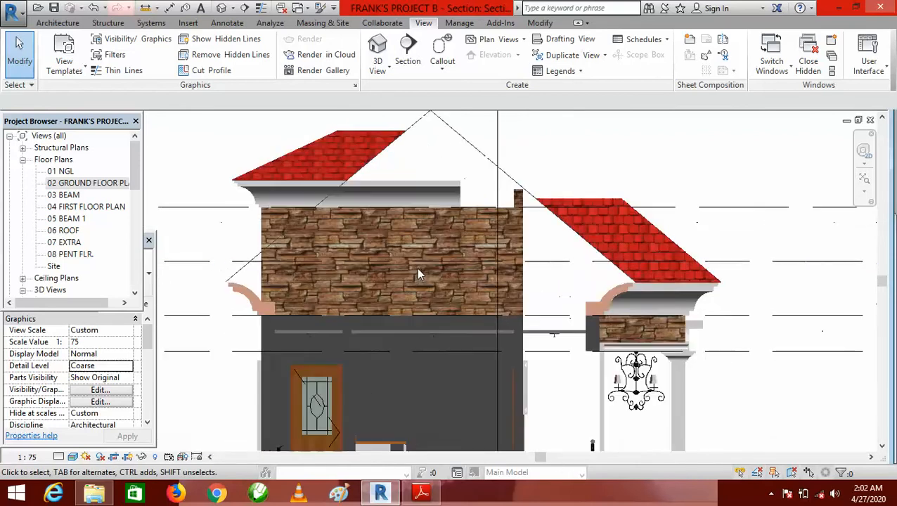
{"action": "scroll", "coordinate": [421, 274], "scroll_direction": "down", "scroll_amount": 2}
{"action": "scroll", "coordinate": [451, 320], "scroll_direction": "up", "scroll_amount": 1}
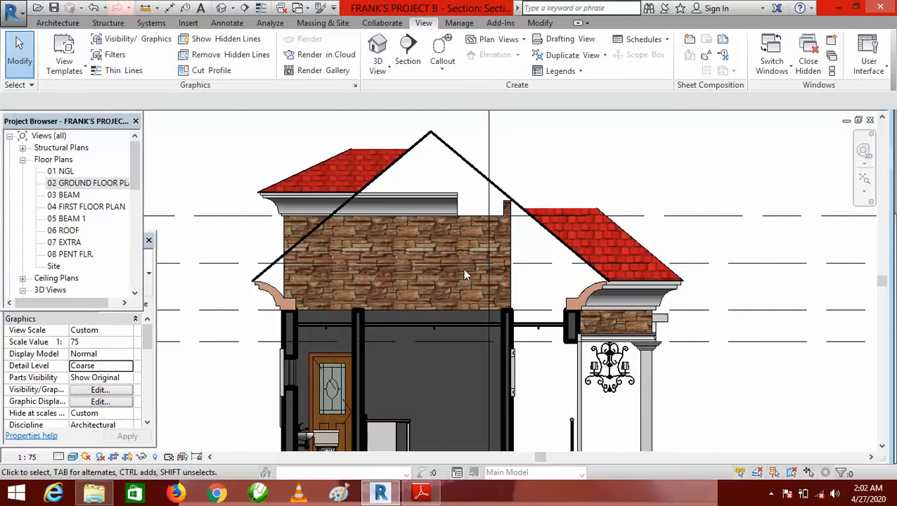
{"action": "scroll", "coordinate": [395, 257], "scroll_direction": "down", "scroll_amount": 1}
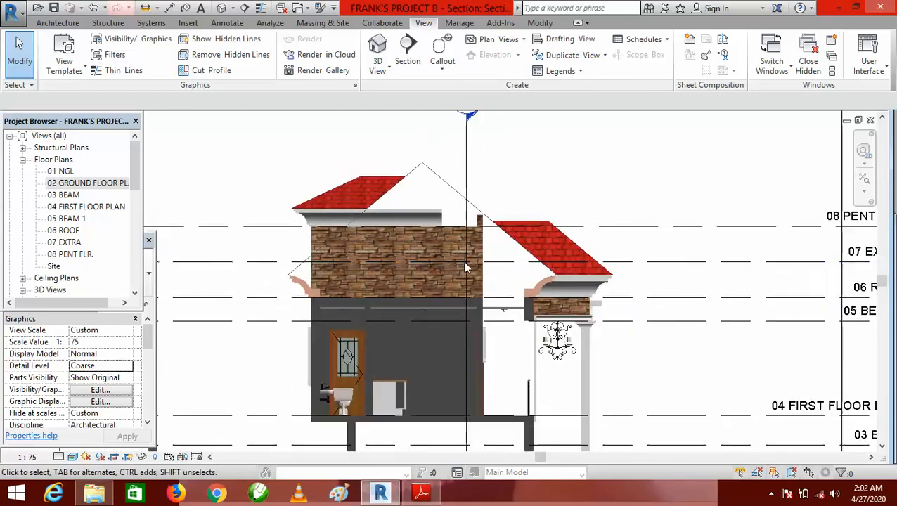
{"action": "scroll", "coordinate": [467, 261], "scroll_direction": "up", "scroll_amount": 1}
{"action": "scroll", "coordinate": [435, 310], "scroll_direction": "down", "scroll_amount": 1}
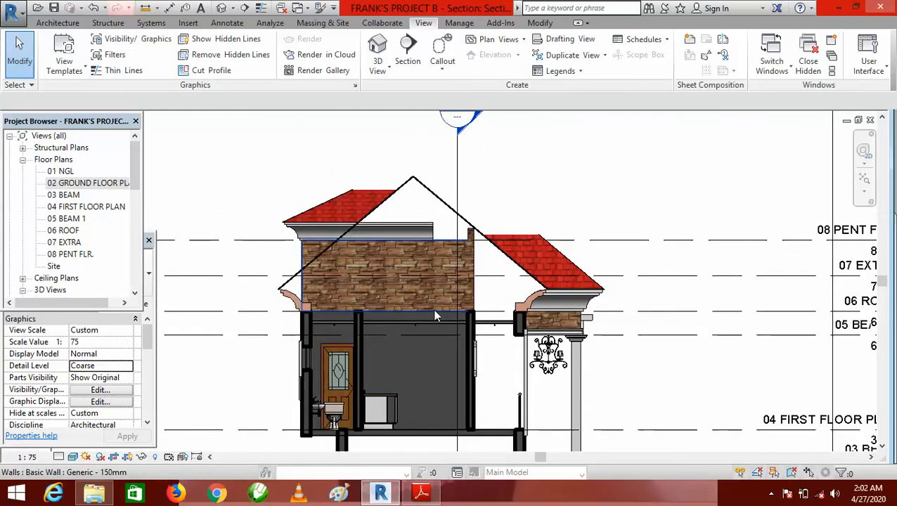
{"action": "scroll", "coordinate": [399, 283], "scroll_direction": "down", "scroll_amount": 1}
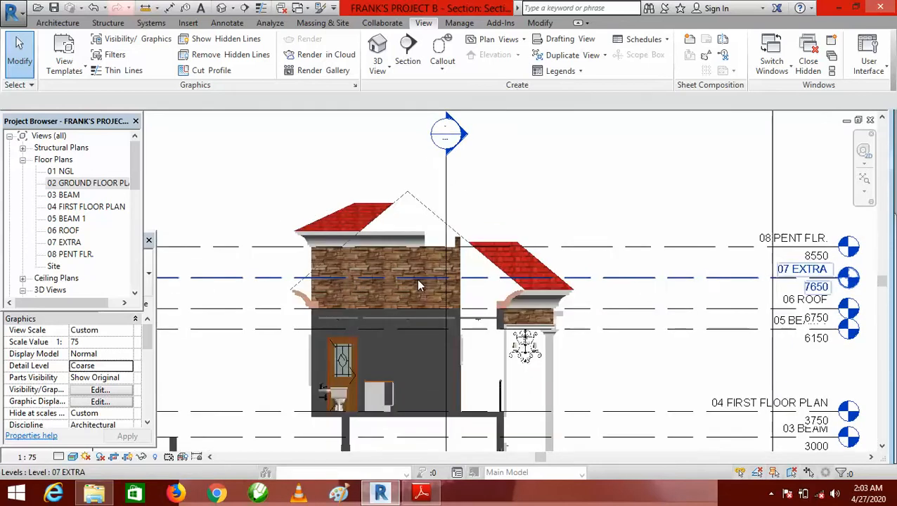
{"action": "scroll", "coordinate": [418, 284], "scroll_direction": "up", "scroll_amount": 2}
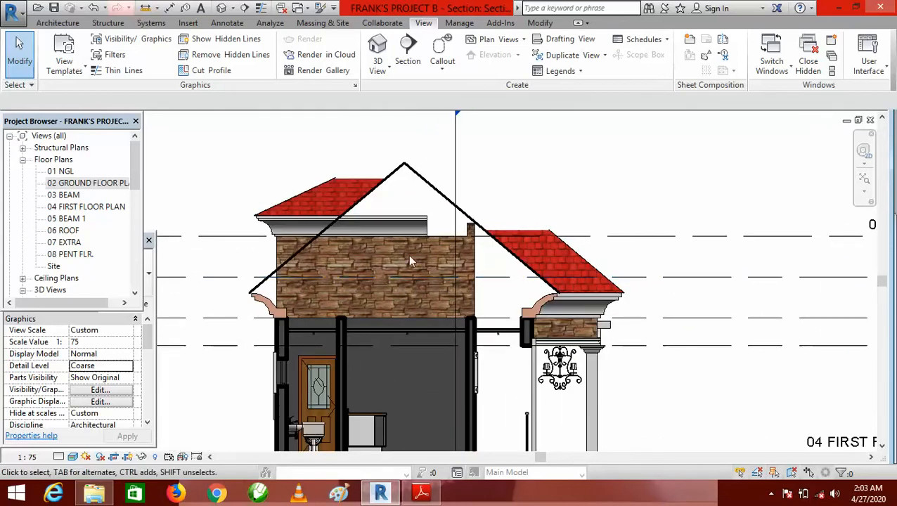
{"action": "scroll", "coordinate": [409, 255], "scroll_direction": "down", "scroll_amount": 2}
{"action": "scroll", "coordinate": [418, 283], "scroll_direction": "up", "scroll_amount": 1}
{"action": "scroll", "coordinate": [421, 273], "scroll_direction": "down", "scroll_amount": 2}
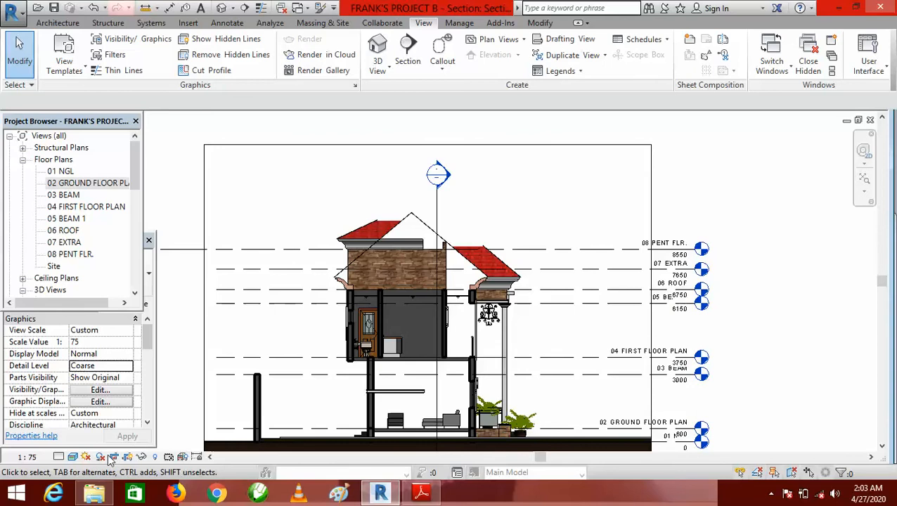
Set the vertical section view's visual style to Hidden Line.
{"action": "left_click", "coordinate": [74, 457]}
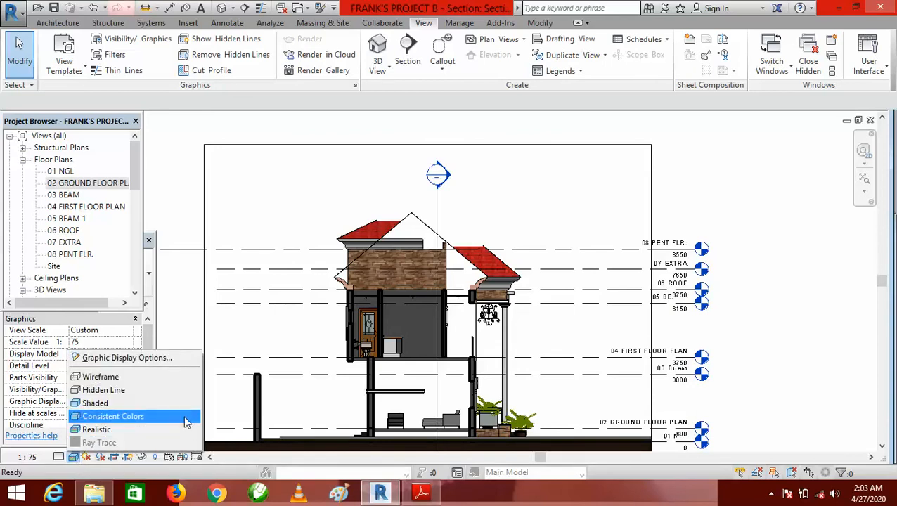
{"action": "left_click", "coordinate": [187, 392]}
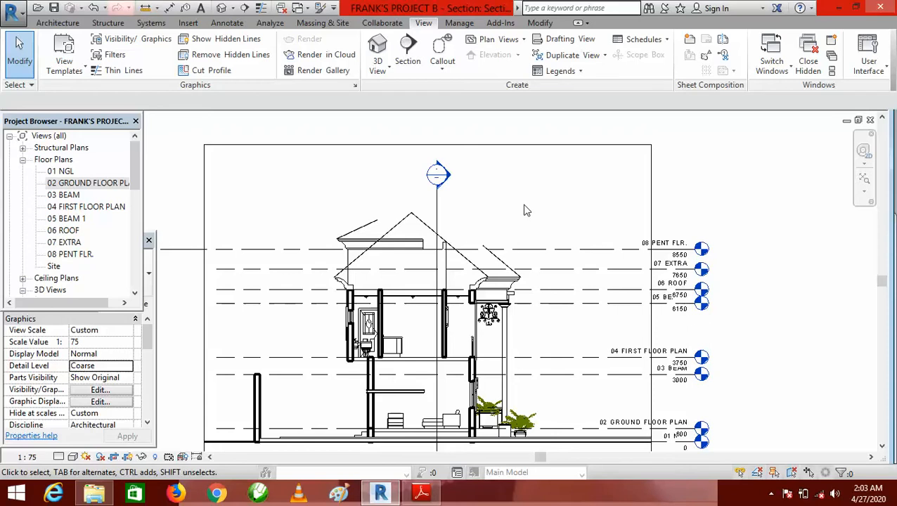
{"action": "scroll", "coordinate": [524, 209], "scroll_direction": "down", "scroll_amount": 2}
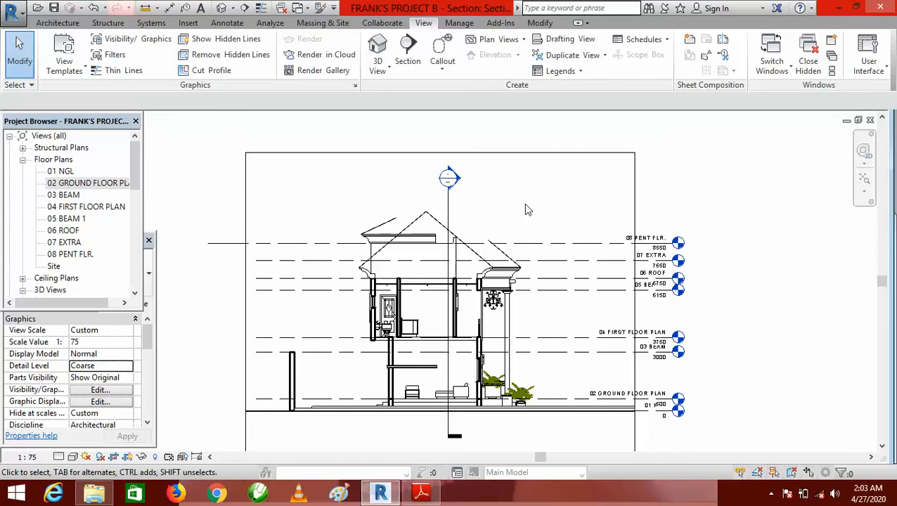
Look at the Filled Region and Masking Region options among the annotation detail tools, and leave them without starting either.
{"action": "left_click", "coordinate": [225, 23]}
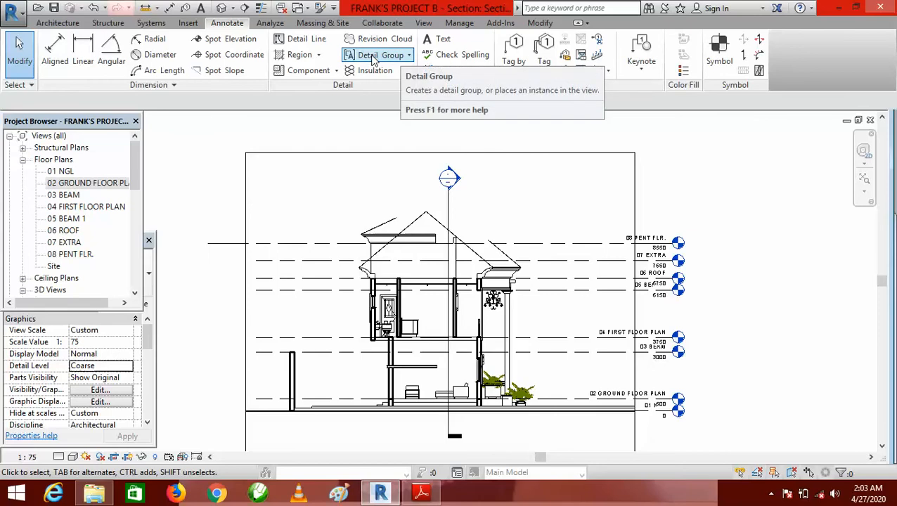
{"action": "left_click", "coordinate": [318, 55]}
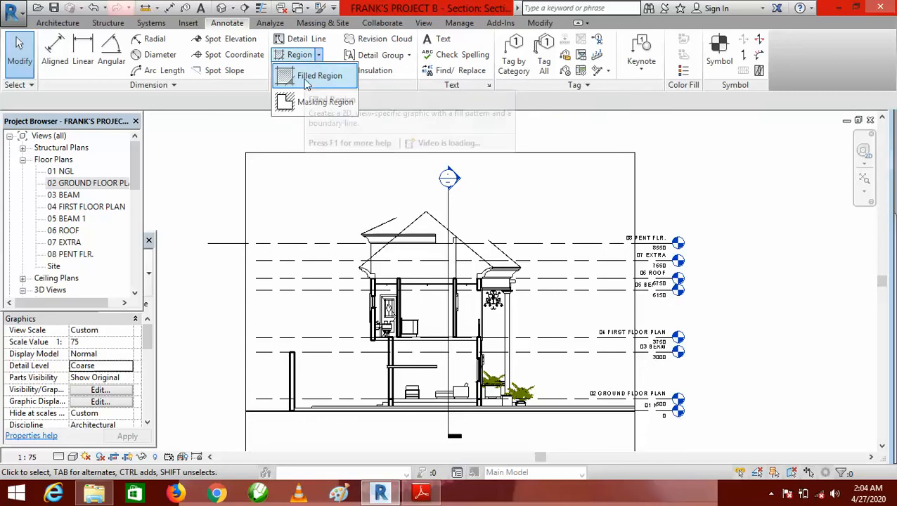
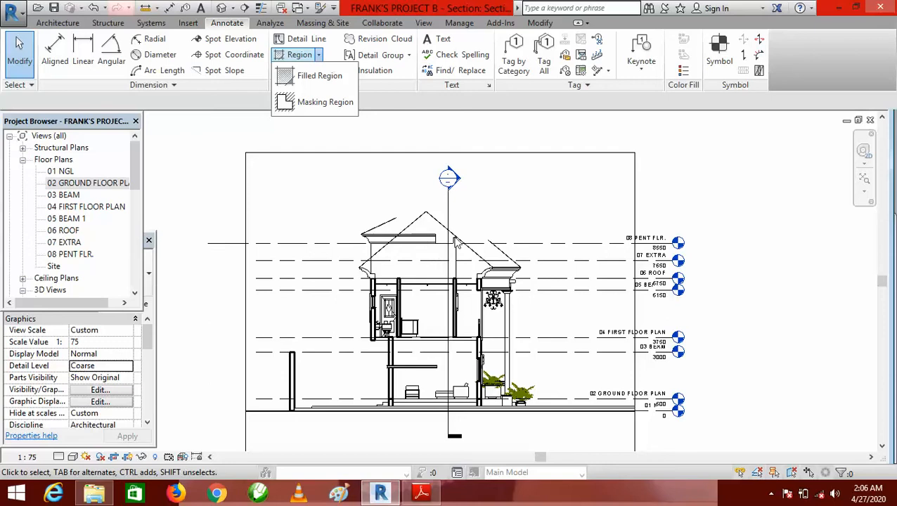
{"action": "left_click", "coordinate": [740, 154]}
Examine the cut roof outline, the fascia and the background roof lines in the upper part of the hidden-line section.
{"action": "scroll", "coordinate": [404, 246], "scroll_direction": "up", "scroll_amount": 5}
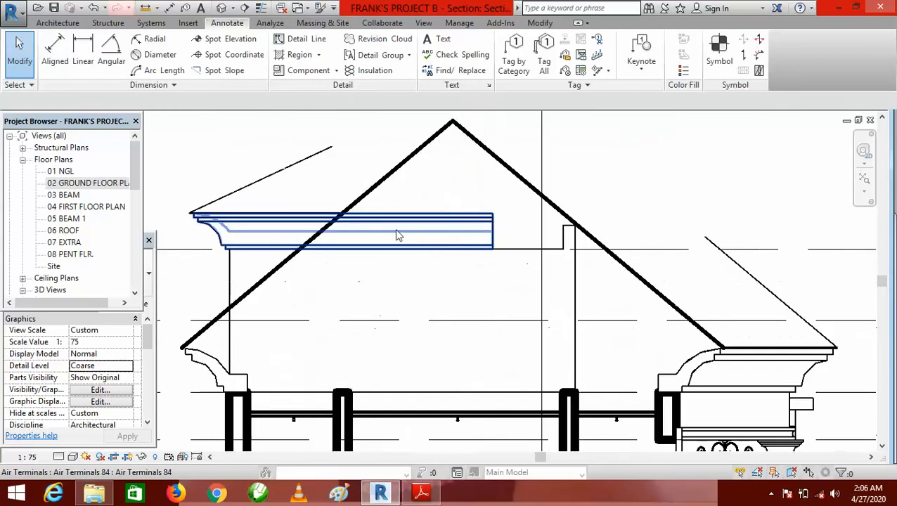
{"action": "scroll", "coordinate": [402, 245], "scroll_direction": "down", "scroll_amount": 3}
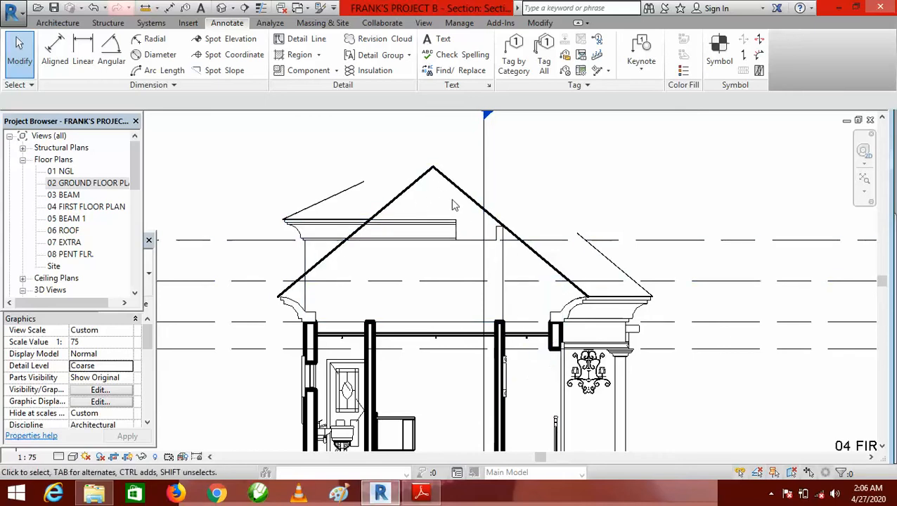
{"action": "scroll", "coordinate": [420, 204], "scroll_direction": "down", "scroll_amount": 2}
{"action": "scroll", "coordinate": [428, 243], "scroll_direction": "up", "scroll_amount": 1}
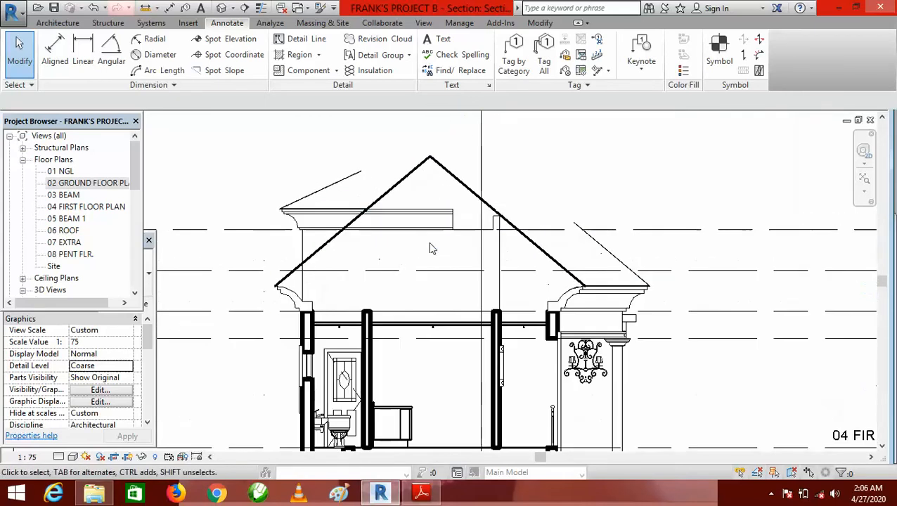
{"action": "scroll", "coordinate": [442, 236], "scroll_direction": "down", "scroll_amount": 2}
{"action": "scroll", "coordinate": [436, 250], "scroll_direction": "up", "scroll_amount": 2}
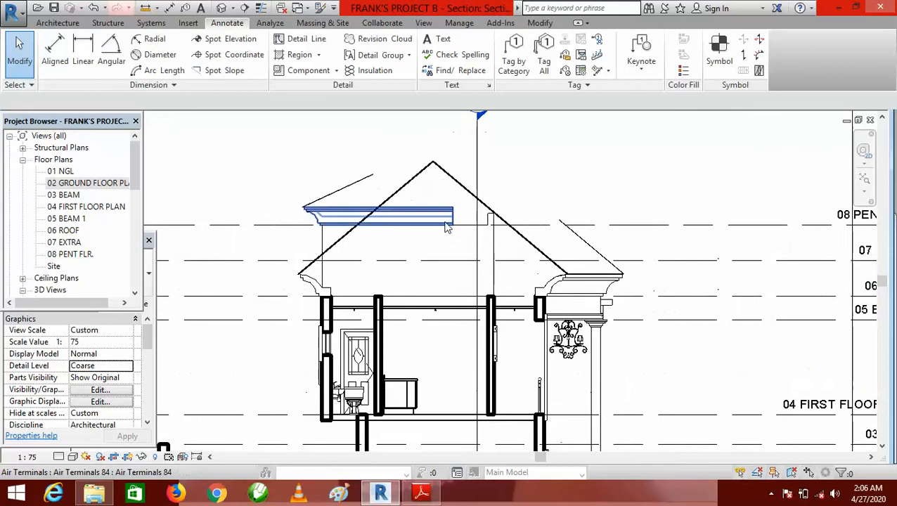
{"action": "scroll", "coordinate": [446, 260], "scroll_direction": "down", "scroll_amount": 2}
{"action": "scroll", "coordinate": [452, 268], "scroll_direction": "up", "scroll_amount": 1}
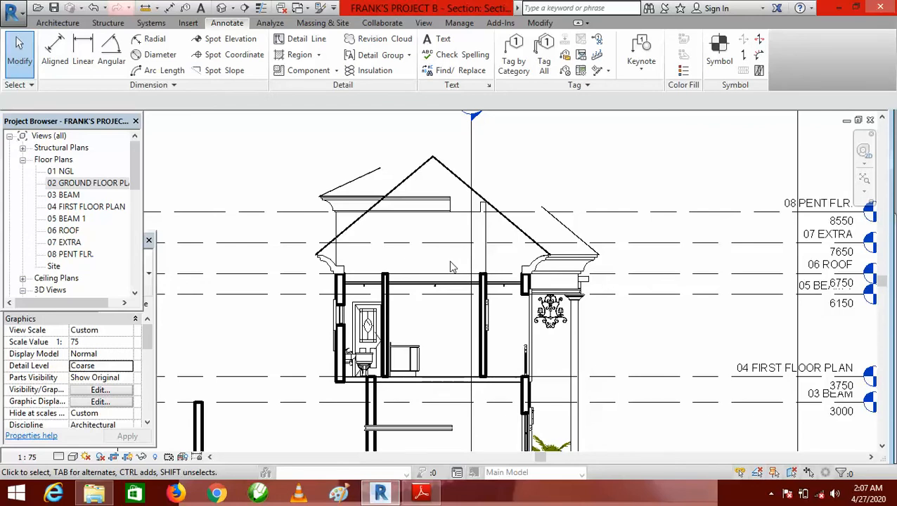
{"action": "left_click", "coordinate": [461, 245]}
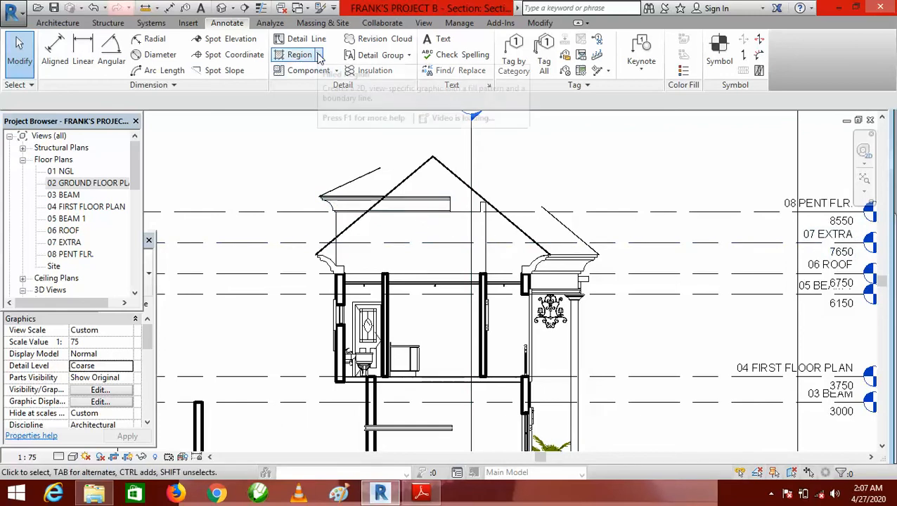
Start a masking region and use Pick Lines to add both sloping edges of the cut roof to its boundary.
{"action": "left_click", "coordinate": [307, 56]}
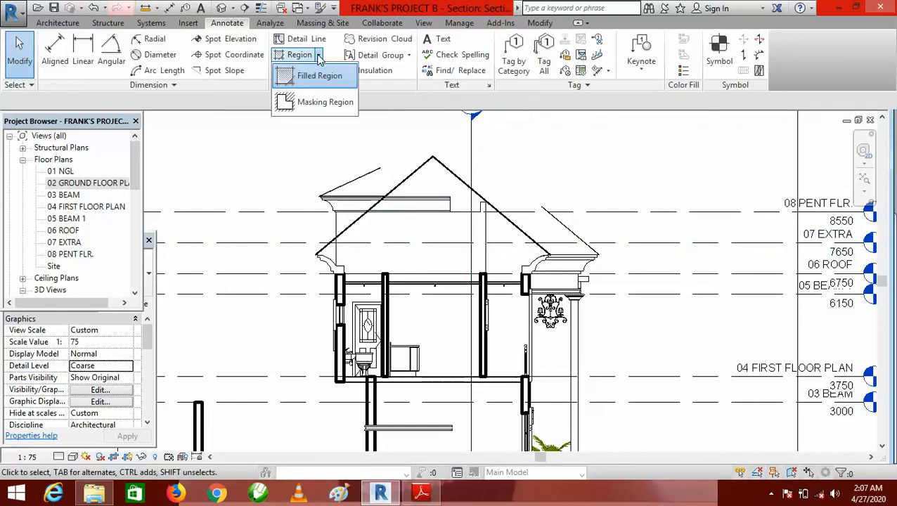
{"action": "left_click", "coordinate": [316, 104]}
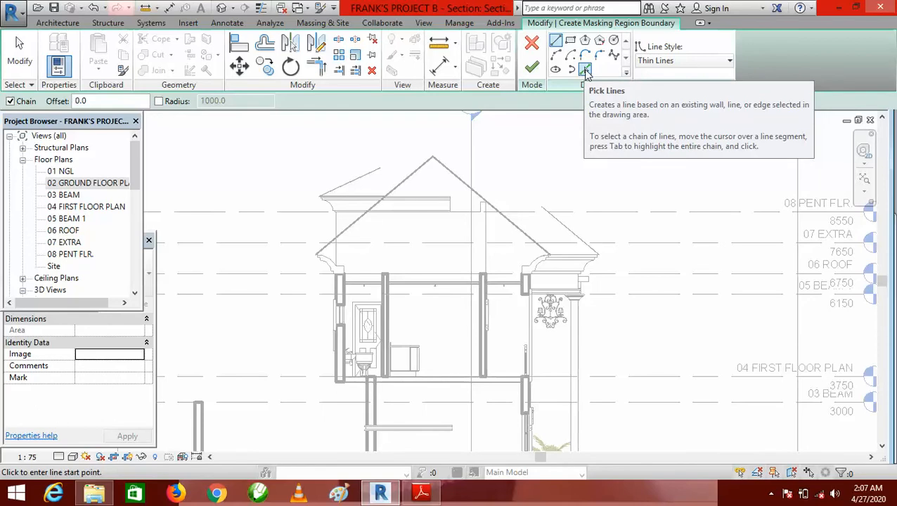
{"action": "left_click", "coordinate": [586, 70]}
{"action": "scroll", "coordinate": [401, 185], "scroll_direction": "up", "scroll_amount": 6}
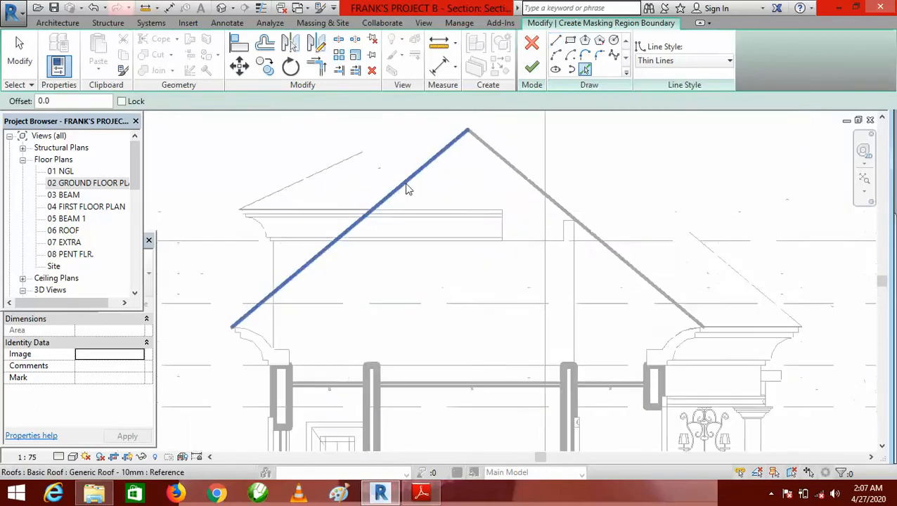
{"action": "scroll", "coordinate": [398, 171], "scroll_direction": "up", "scroll_amount": 1}
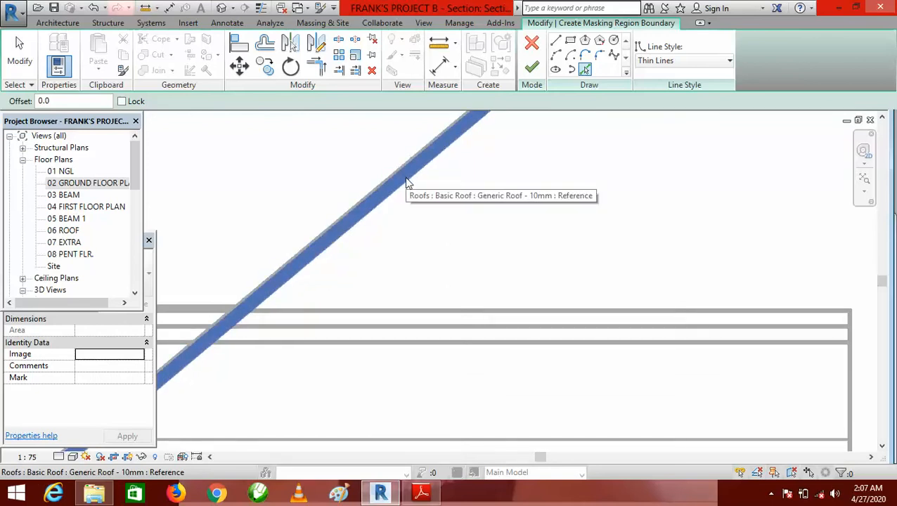
{"action": "left_click", "coordinate": [406, 182]}
{"action": "scroll", "coordinate": [379, 232], "scroll_direction": "down", "scroll_amount": 3}
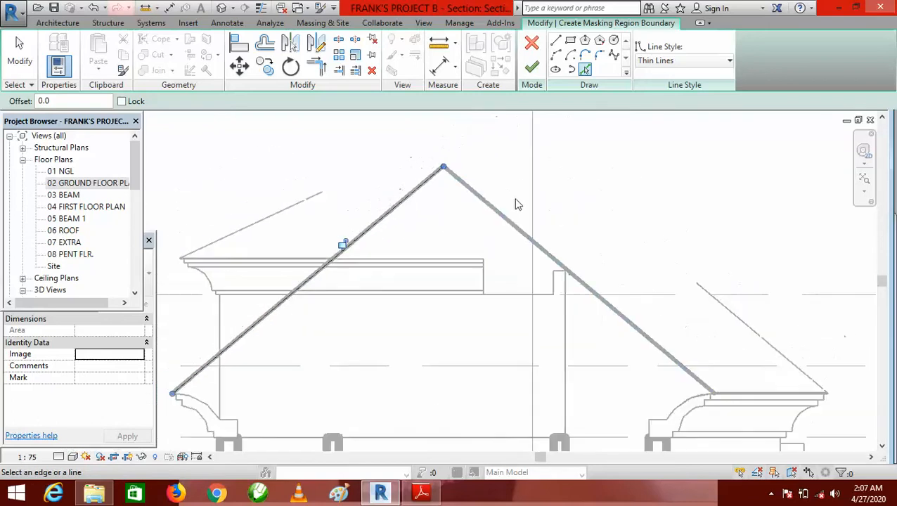
{"action": "scroll", "coordinate": [492, 207], "scroll_direction": "up", "scroll_amount": 4}
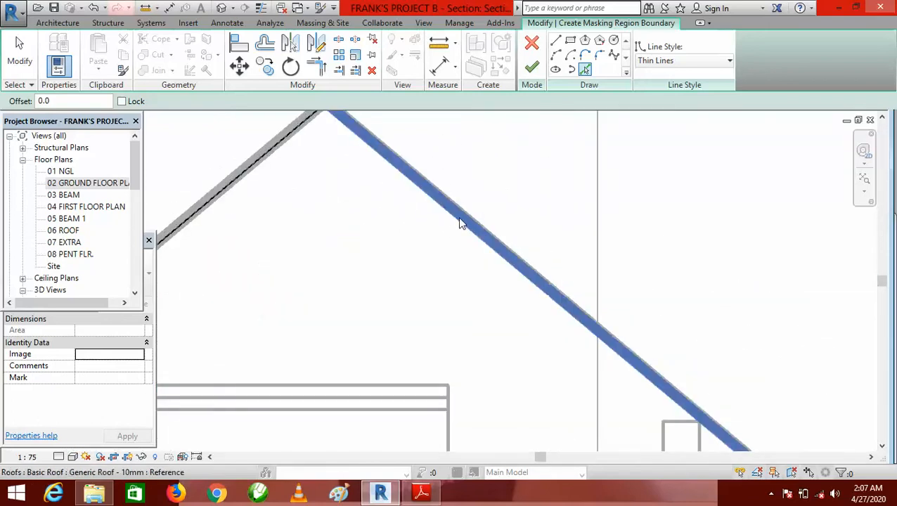
{"action": "left_click", "coordinate": [458, 224]}
{"action": "scroll", "coordinate": [443, 218], "scroll_direction": "down", "scroll_amount": 4}
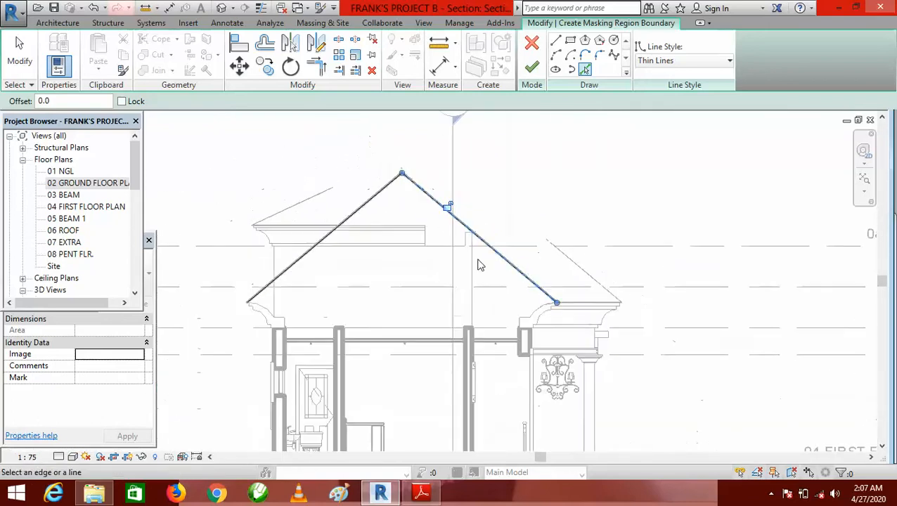
Pick the right-hand fascia's top edge, curved edge, horizontal ledge line and short vertical edge as masking region boundary lines.
{"action": "scroll", "coordinate": [556, 304], "scroll_direction": "up", "scroll_amount": 5}
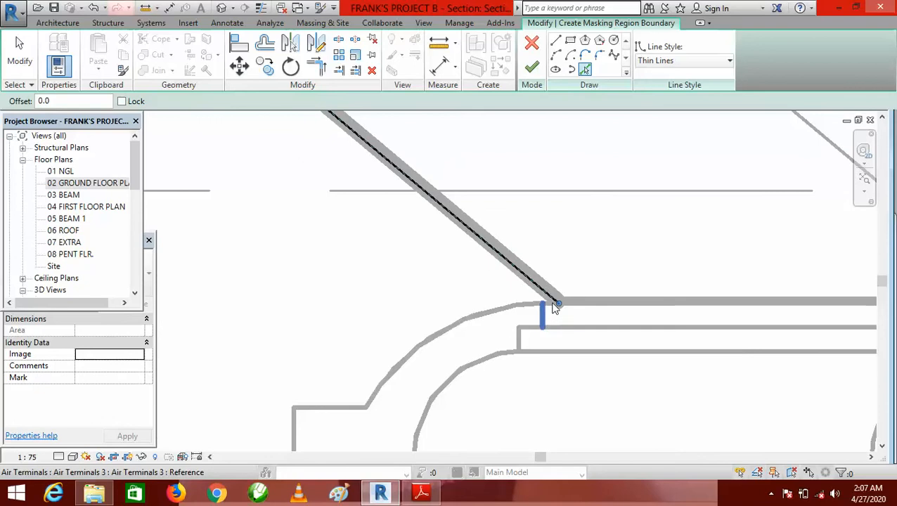
{"action": "scroll", "coordinate": [552, 306], "scroll_direction": "up", "scroll_amount": 4}
{"action": "left_click", "coordinate": [540, 305]}
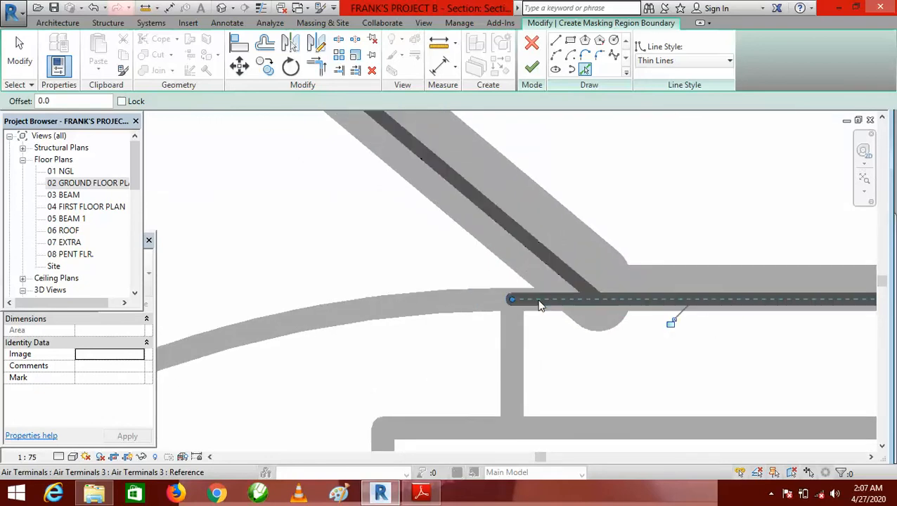
{"action": "left_click", "coordinate": [391, 309]}
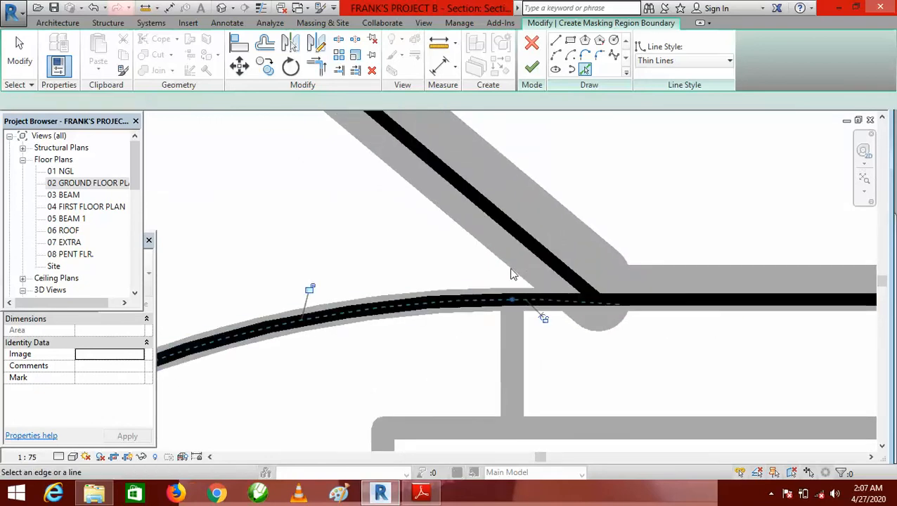
{"action": "scroll", "coordinate": [431, 328], "scroll_direction": "down", "scroll_amount": 5}
{"action": "scroll", "coordinate": [429, 320], "scroll_direction": "up", "scroll_amount": 3}
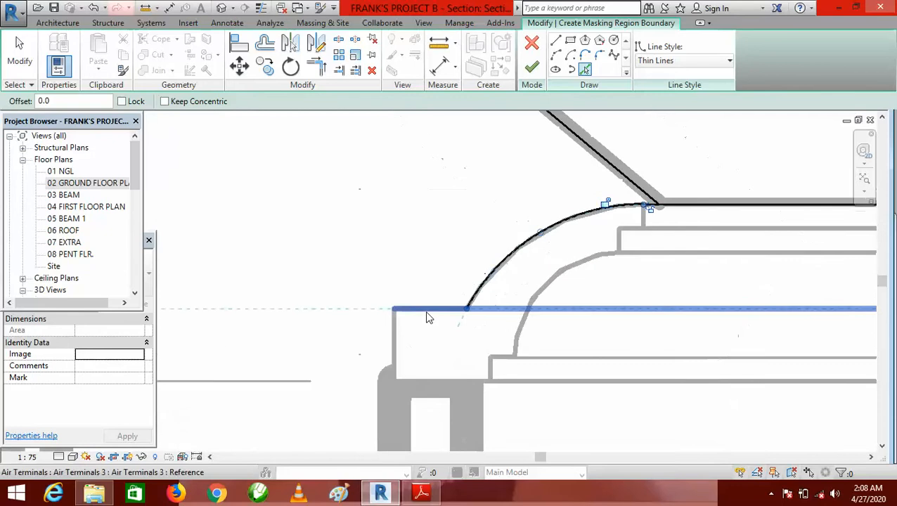
{"action": "left_click", "coordinate": [394, 343]}
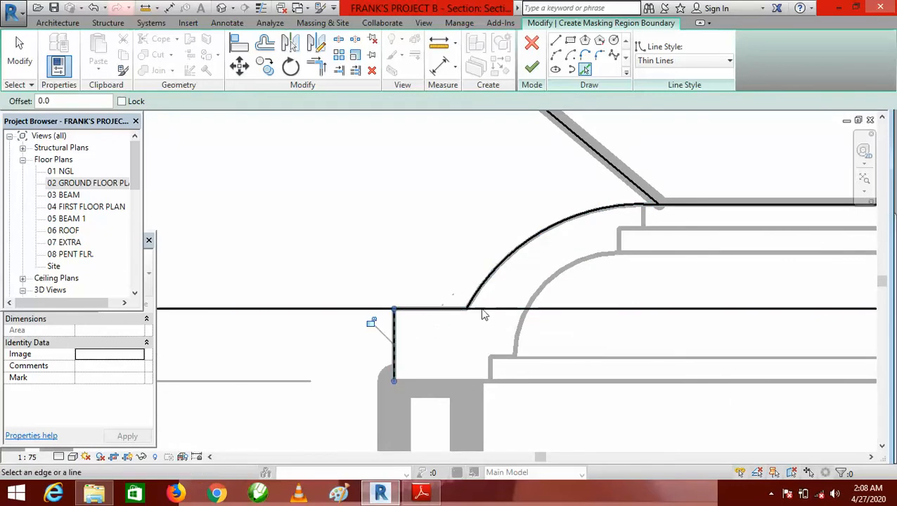
Examine the ceiling lines, wall tops and fascia ends under the roof for edges that can continue the masking boundary.
{"action": "scroll", "coordinate": [464, 313], "scroll_direction": "down", "scroll_amount": 5}
{"action": "scroll", "coordinate": [641, 301], "scroll_direction": "down", "scroll_amount": 3}
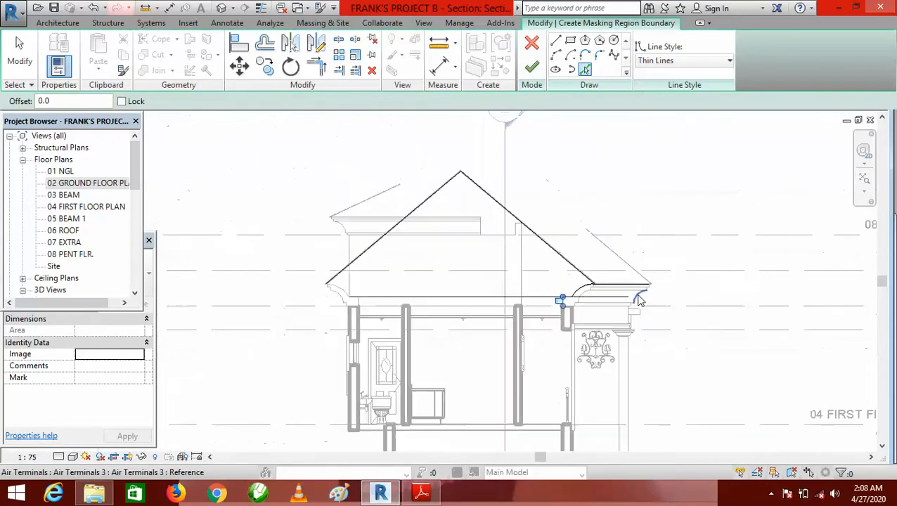
{"action": "scroll", "coordinate": [534, 320], "scroll_direction": "up", "scroll_amount": 3}
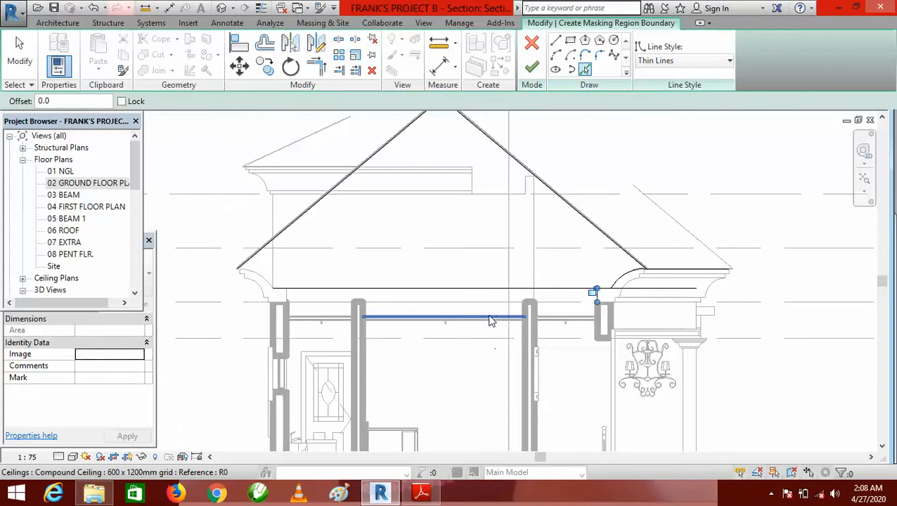
{"action": "scroll", "coordinate": [578, 325], "scroll_direction": "up", "scroll_amount": 2}
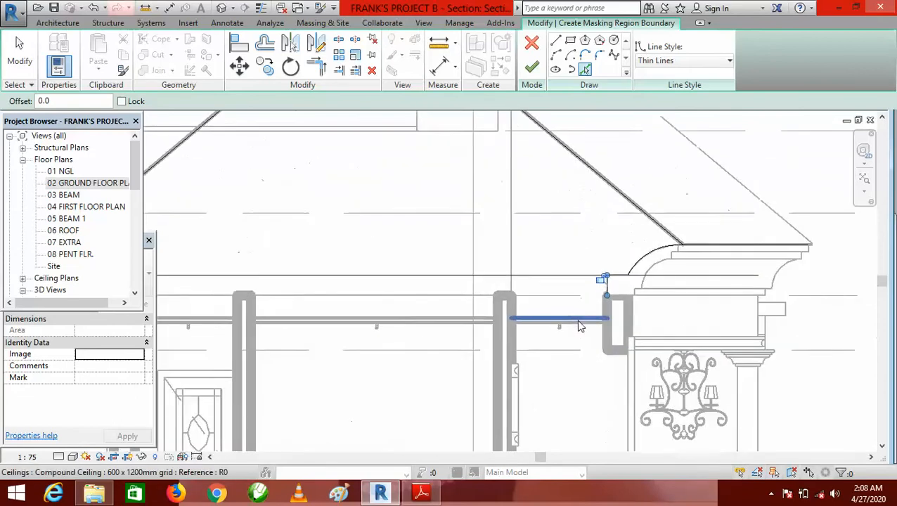
{"action": "scroll", "coordinate": [578, 325], "scroll_direction": "up", "scroll_amount": 1}
{"action": "scroll", "coordinate": [600, 310], "scroll_direction": "up", "scroll_amount": 1}
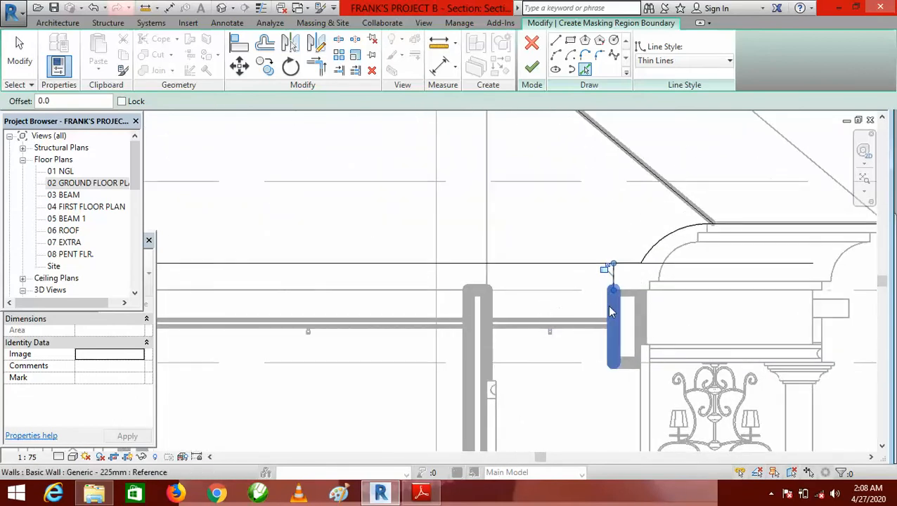
{"action": "scroll", "coordinate": [611, 302], "scroll_direction": "down", "scroll_amount": 3}
{"action": "scroll", "coordinate": [392, 306], "scroll_direction": "up", "scroll_amount": 1}
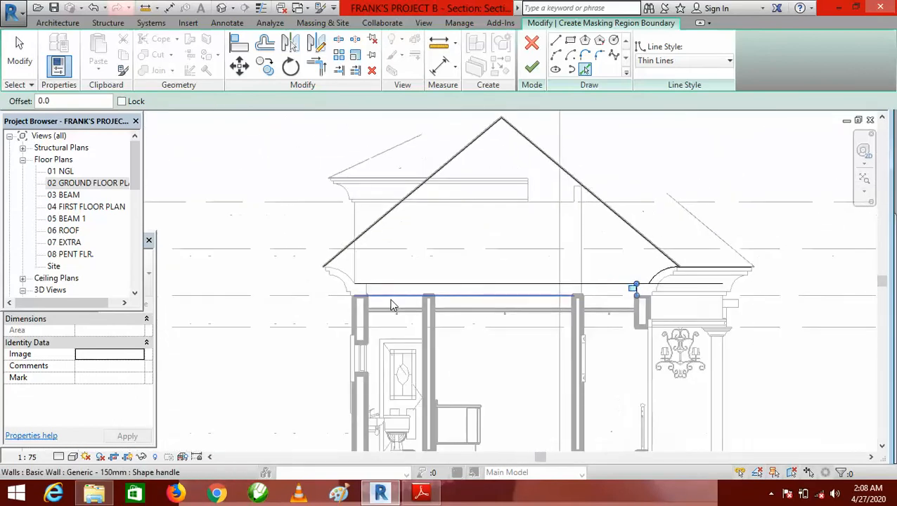
{"action": "scroll", "coordinate": [619, 296], "scroll_direction": "up", "scroll_amount": 1}
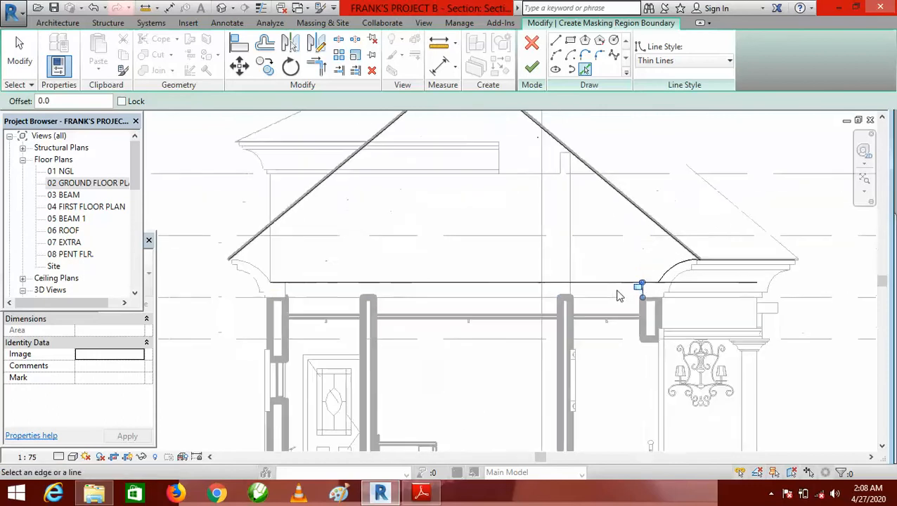
{"action": "scroll", "coordinate": [618, 296], "scroll_direction": "up", "scroll_amount": 1}
{"action": "scroll", "coordinate": [654, 281], "scroll_direction": "down", "scroll_amount": 2}
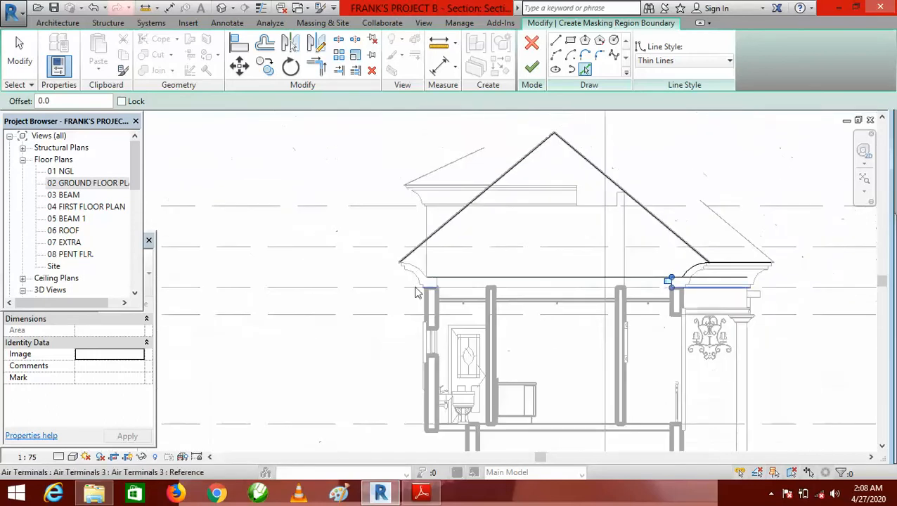
Pick the left-hand fascia's curved edge and draw a short horizontal line joining it to the lower end of the roof slope.
{"action": "scroll", "coordinate": [416, 288], "scroll_direction": "up", "scroll_amount": 5}
{"action": "left_click", "coordinate": [443, 228]}
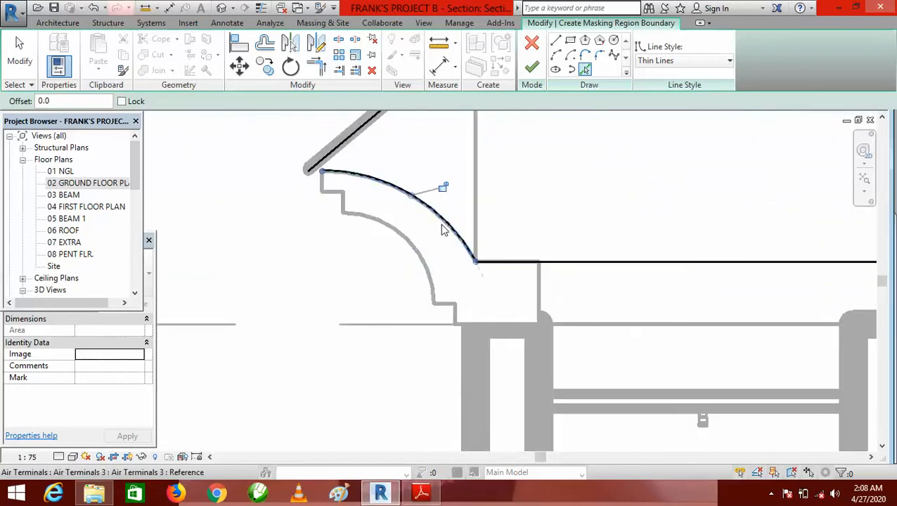
{"action": "scroll", "coordinate": [443, 229], "scroll_direction": "down", "scroll_amount": 2}
{"action": "scroll", "coordinate": [337, 192], "scroll_direction": "up", "scroll_amount": 5}
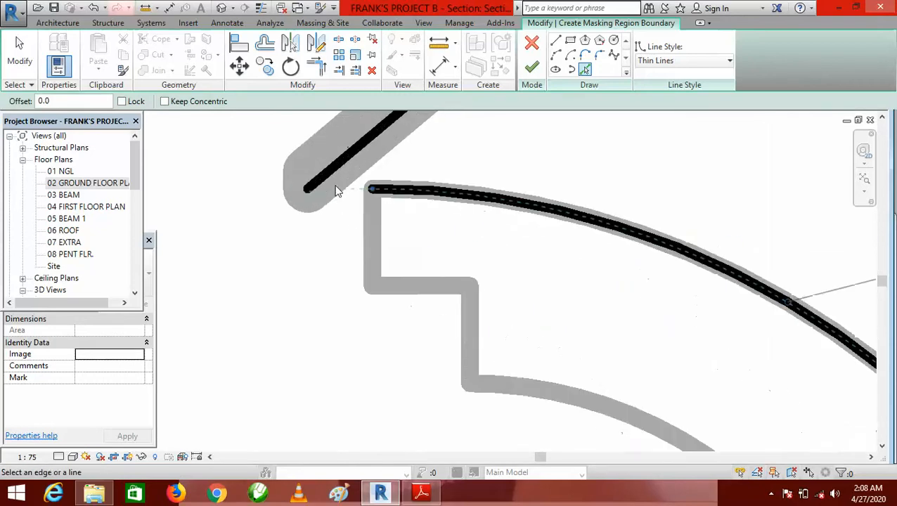
{"action": "scroll", "coordinate": [327, 233], "scroll_direction": "down", "scroll_amount": 5}
{"action": "scroll", "coordinate": [348, 203], "scroll_direction": "up", "scroll_amount": 5}
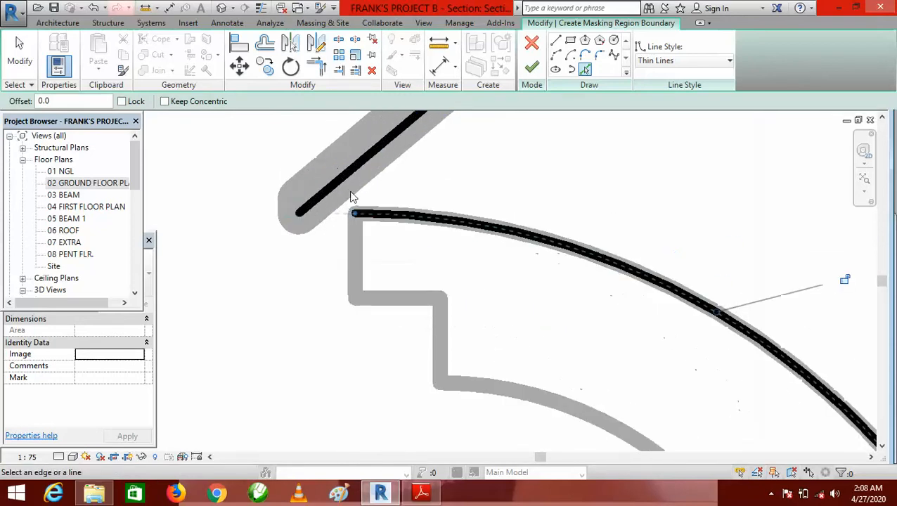
{"action": "scroll", "coordinate": [355, 214], "scroll_direction": "up", "scroll_amount": 2}
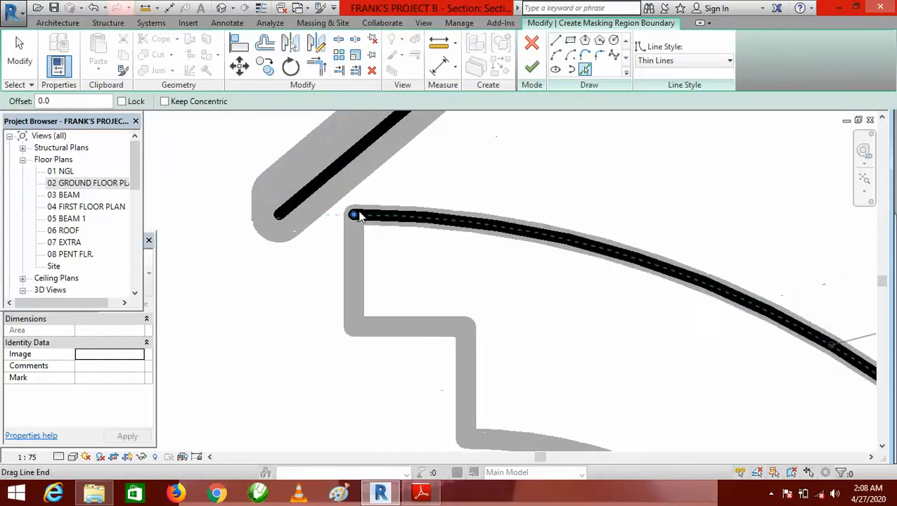
{"action": "scroll", "coordinate": [356, 215], "scroll_direction": "up", "scroll_amount": 2}
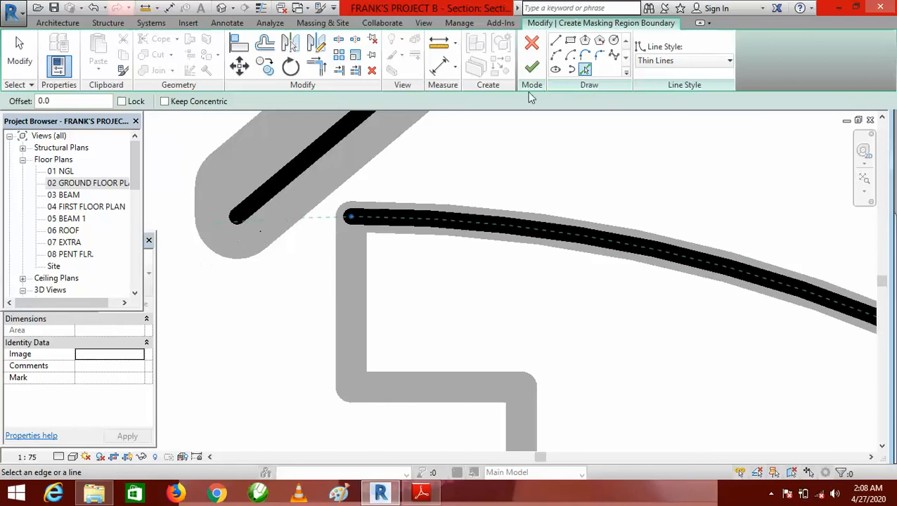
{"action": "left_click", "coordinate": [556, 41]}
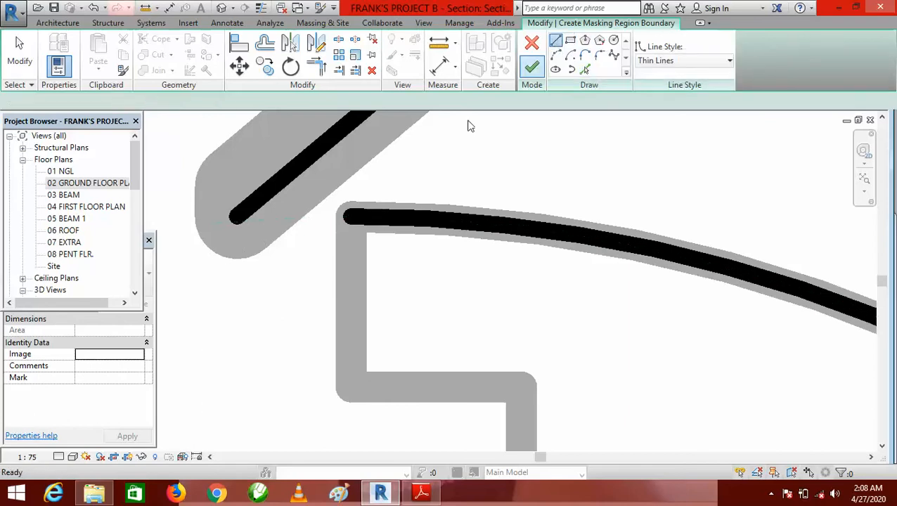
{"action": "left_click", "coordinate": [348, 216]}
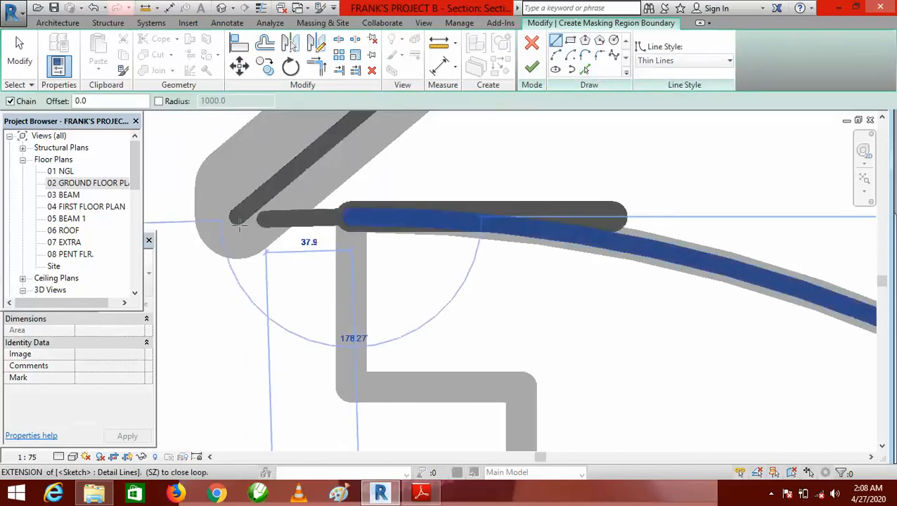
{"action": "left_click", "coordinate": [234, 216]}
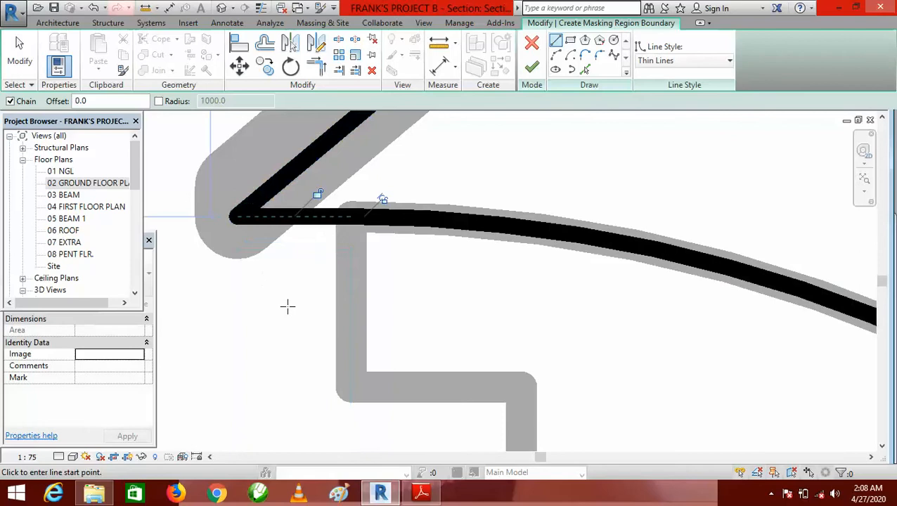
Trim the right-hand roof slope line and the fascia's top line to a corner with Trim/Extend to Corner.
{"action": "scroll", "coordinate": [285, 310], "scroll_direction": "down", "scroll_amount": 6}
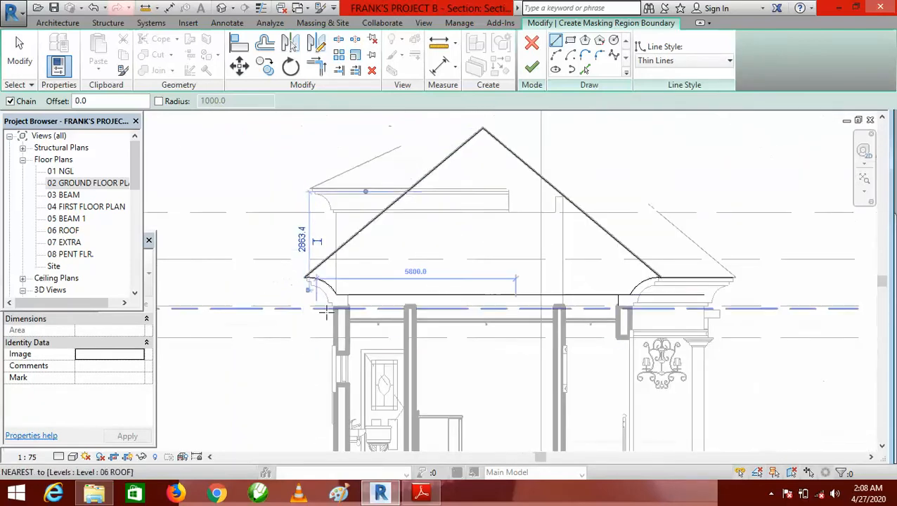
{"action": "scroll", "coordinate": [326, 313], "scroll_direction": "down", "scroll_amount": 2}
{"action": "scroll", "coordinate": [415, 245], "scroll_direction": "up", "scroll_amount": 3}
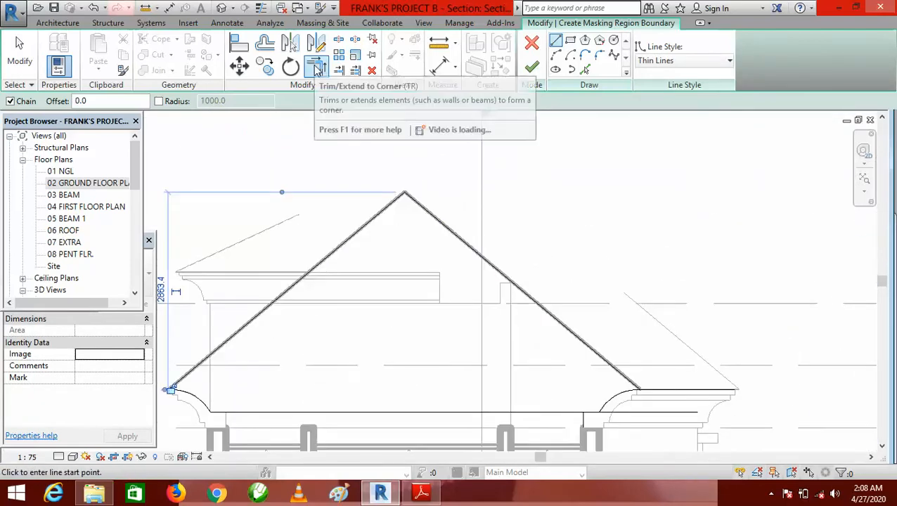
{"action": "left_click", "coordinate": [318, 68]}
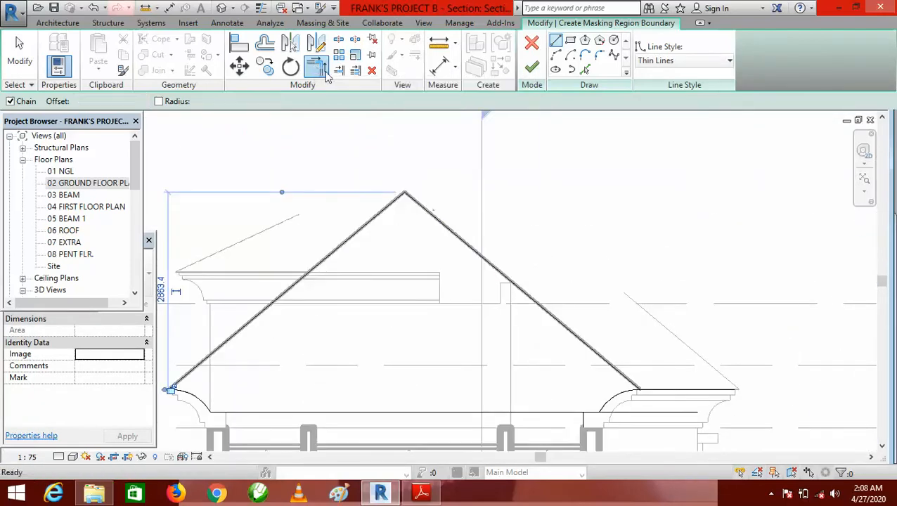
{"action": "scroll", "coordinate": [394, 179], "scroll_direction": "up", "scroll_amount": 4}
{"action": "scroll", "coordinate": [365, 167], "scroll_direction": "down", "scroll_amount": 5}
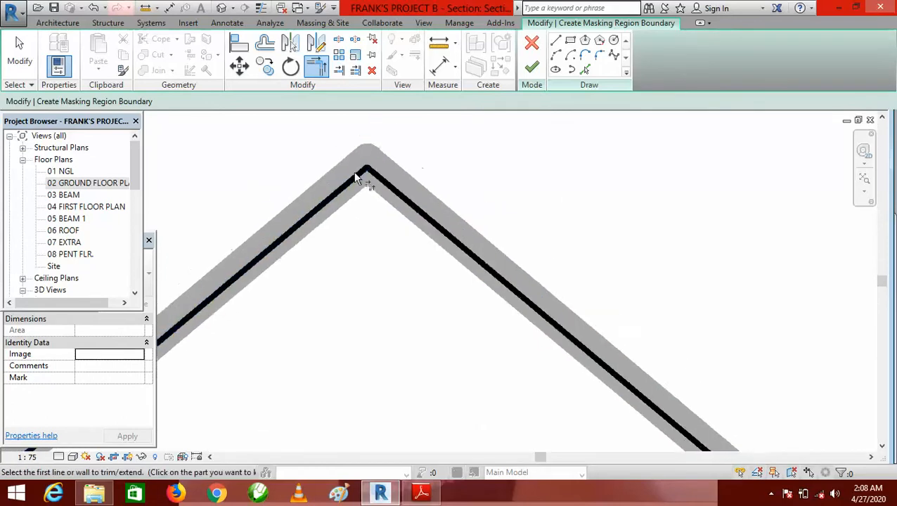
{"action": "scroll", "coordinate": [511, 287], "scroll_direction": "up", "scroll_amount": 8}
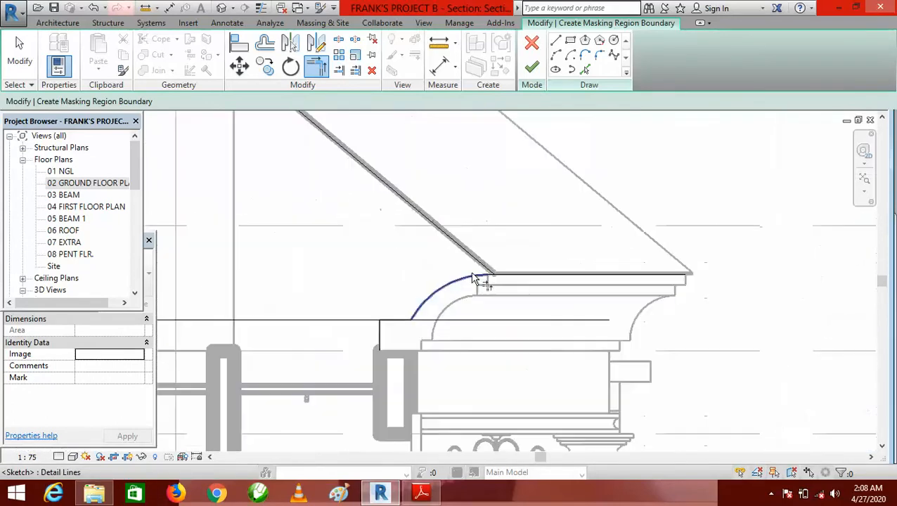
{"action": "left_click", "coordinate": [526, 239]}
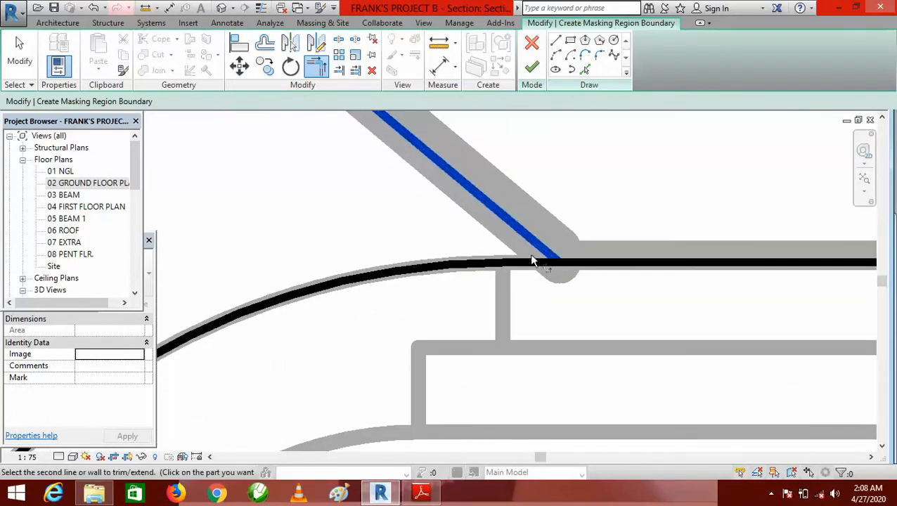
{"action": "left_click", "coordinate": [532, 260]}
Trim the horizontal ledge line and the right-hand fascia's curved edge to a corner in the masking region boundary.
{"action": "scroll", "coordinate": [545, 230], "scroll_direction": "down", "scroll_amount": 3}
{"action": "scroll", "coordinate": [553, 223], "scroll_direction": "down", "scroll_amount": 4}
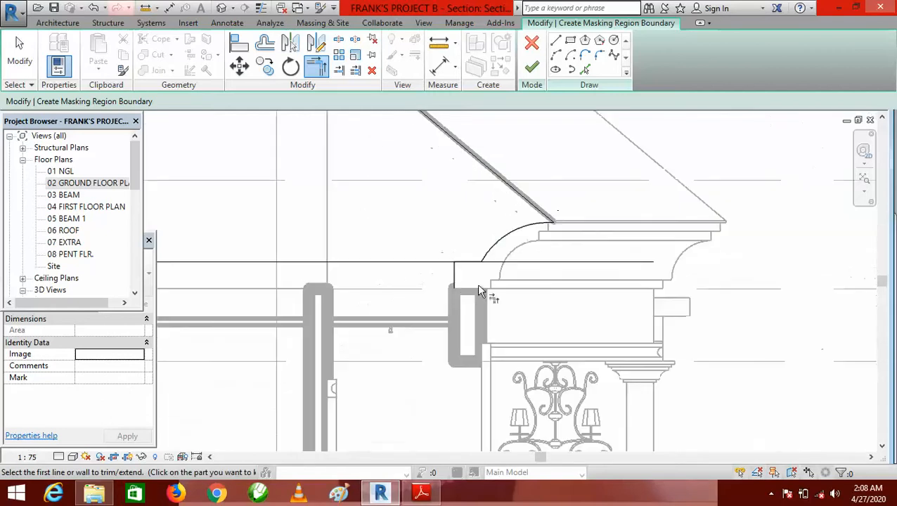
{"action": "scroll", "coordinate": [456, 266], "scroll_direction": "up", "scroll_amount": 3}
{"action": "left_click", "coordinate": [516, 256]}
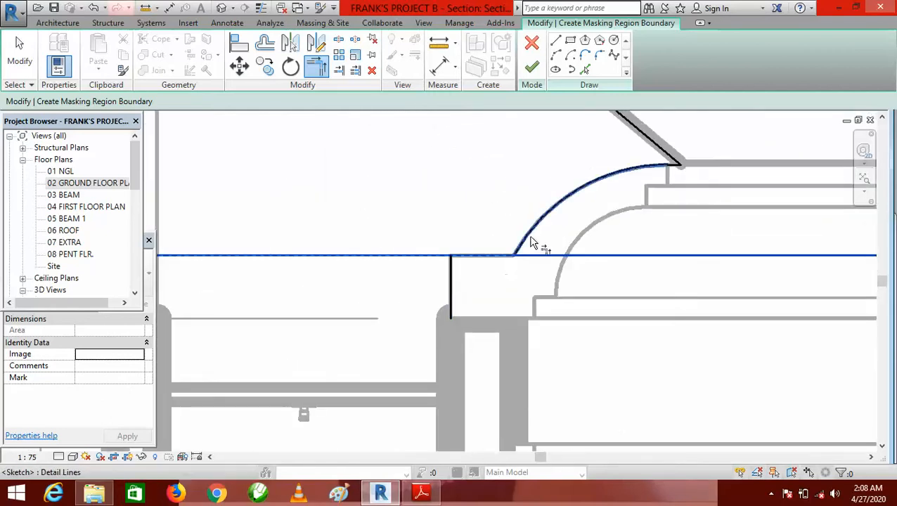
{"action": "left_click", "coordinate": [527, 246]}
{"action": "scroll", "coordinate": [556, 253], "scroll_direction": "down", "scroll_amount": 4}
{"action": "scroll", "coordinate": [541, 260], "scroll_direction": "up", "scroll_amount": 4}
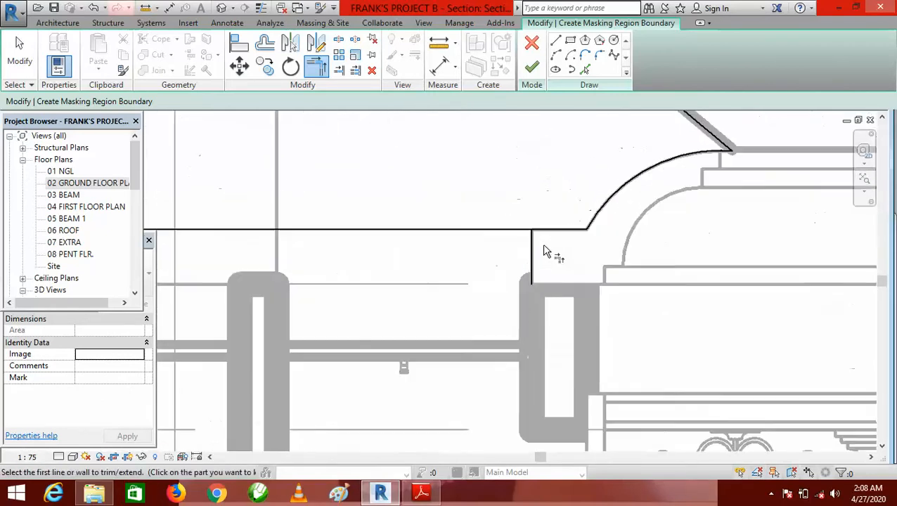
Examine the masking boundary at both fascia ends for leftover or unjoined lines.
{"action": "scroll", "coordinate": [541, 283], "scroll_direction": "down", "scroll_amount": 2}
{"action": "scroll", "coordinate": [542, 294], "scroll_direction": "up", "scroll_amount": 3}
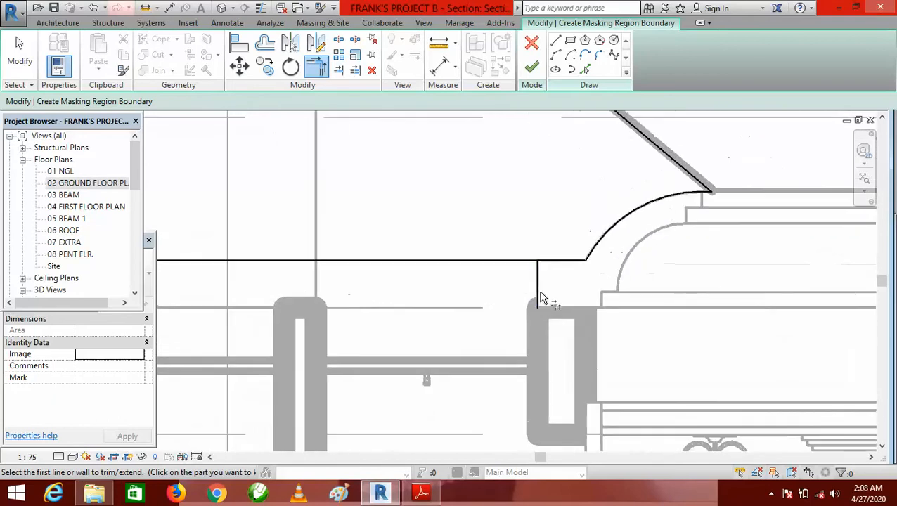
{"action": "scroll", "coordinate": [559, 291], "scroll_direction": "down", "scroll_amount": 1}
{"action": "scroll", "coordinate": [583, 292], "scroll_direction": "down", "scroll_amount": 4}
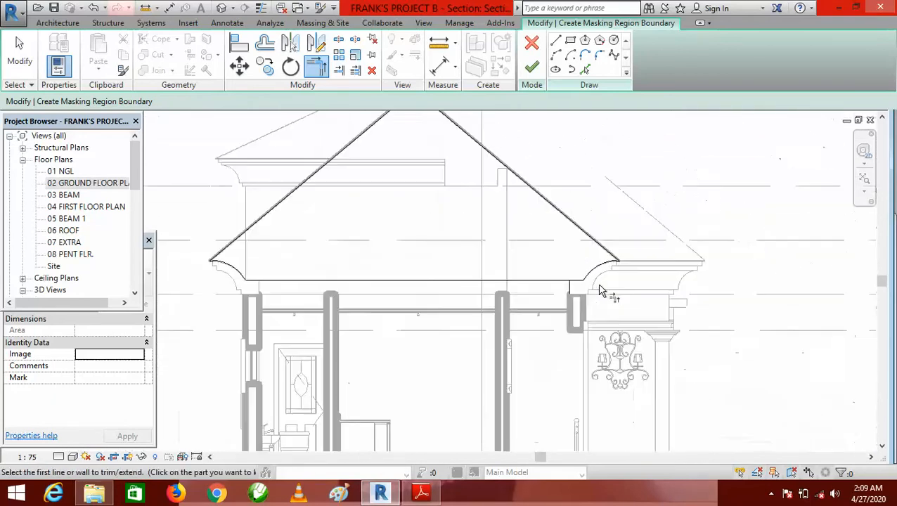
{"action": "scroll", "coordinate": [364, 291], "scroll_direction": "up", "scroll_amount": 6}
{"action": "scroll", "coordinate": [329, 287], "scroll_direction": "down", "scroll_amount": 4}
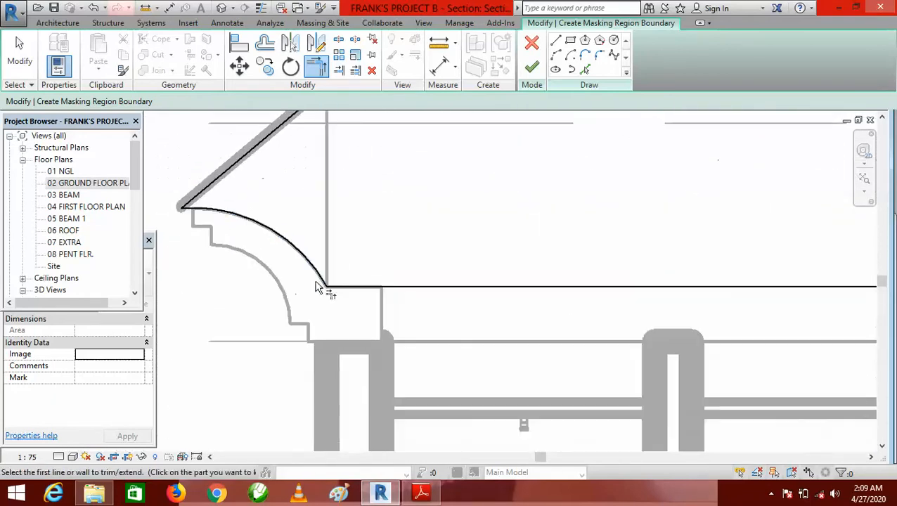
{"action": "scroll", "coordinate": [239, 253], "scroll_direction": "up", "scroll_amount": 6}
{"action": "scroll", "coordinate": [223, 254], "scroll_direction": "down", "scroll_amount": 4}
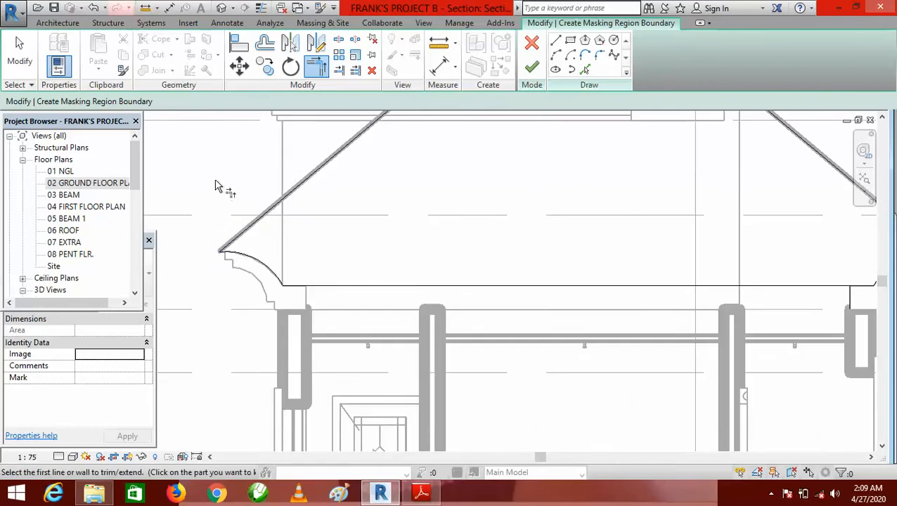
End the trim command and delete the leftover short vertical boundary line above the right-hand wall.
{"action": "key", "text": "Escape"}
{"action": "key", "text": "Escape"}
{"action": "scroll", "coordinate": [430, 255], "scroll_direction": "down", "scroll_amount": 4}
{"action": "scroll", "coordinate": [496, 264], "scroll_direction": "up", "scroll_amount": 6}
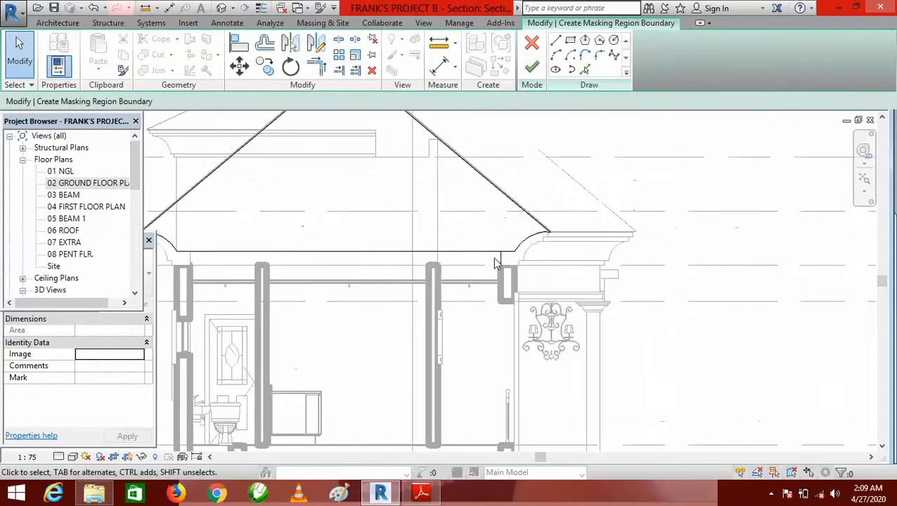
{"action": "scroll", "coordinate": [495, 264], "scroll_direction": "up", "scroll_amount": 4}
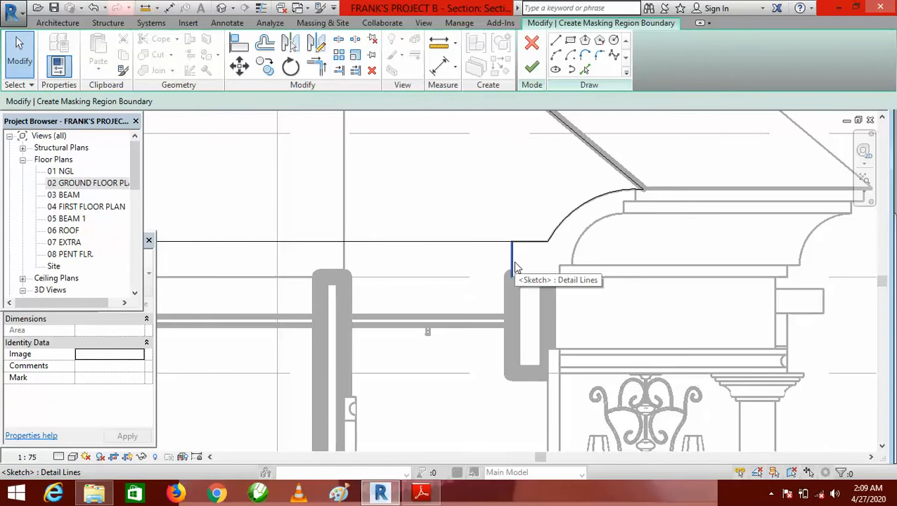
{"action": "left_click", "coordinate": [513, 264]}
{"action": "key", "text": "Escape"}
{"action": "scroll", "coordinate": [574, 326], "scroll_direction": "down", "scroll_amount": 10}
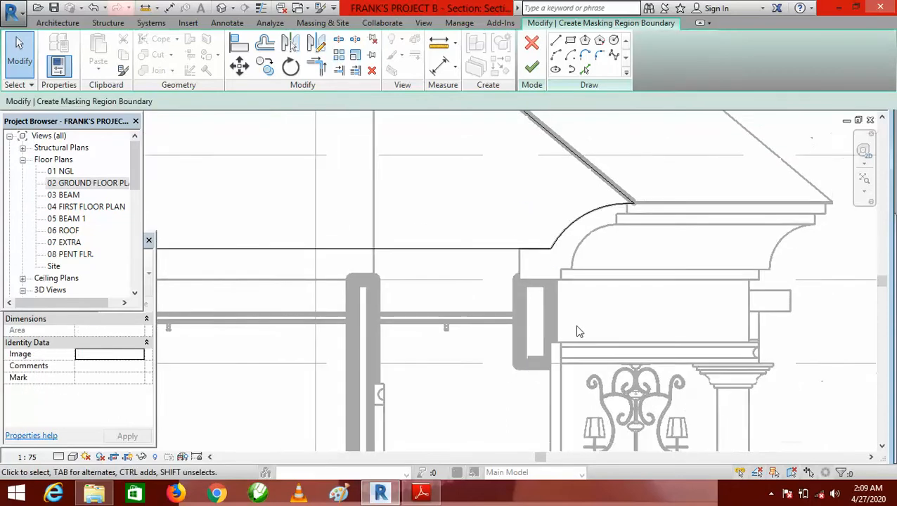
Finish the masking region over the roof gable and deselect it.
{"action": "scroll", "coordinate": [494, 286], "scroll_direction": "up", "scroll_amount": 4}
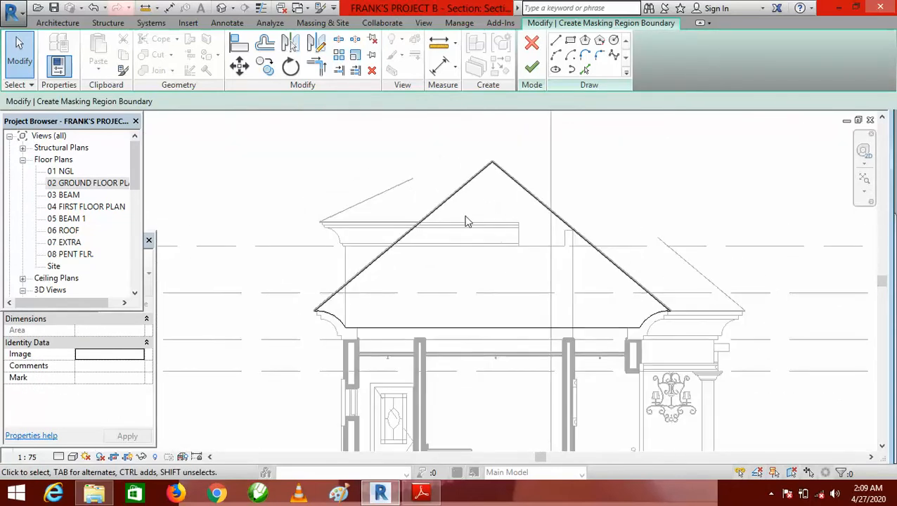
{"action": "scroll", "coordinate": [535, 222], "scroll_direction": "up", "scroll_amount": 1}
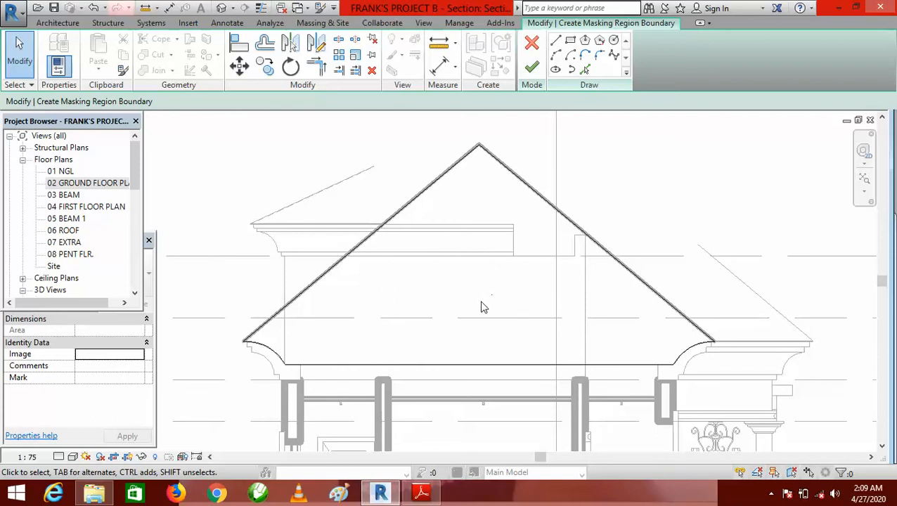
{"action": "double_click", "coordinate": [533, 70]}
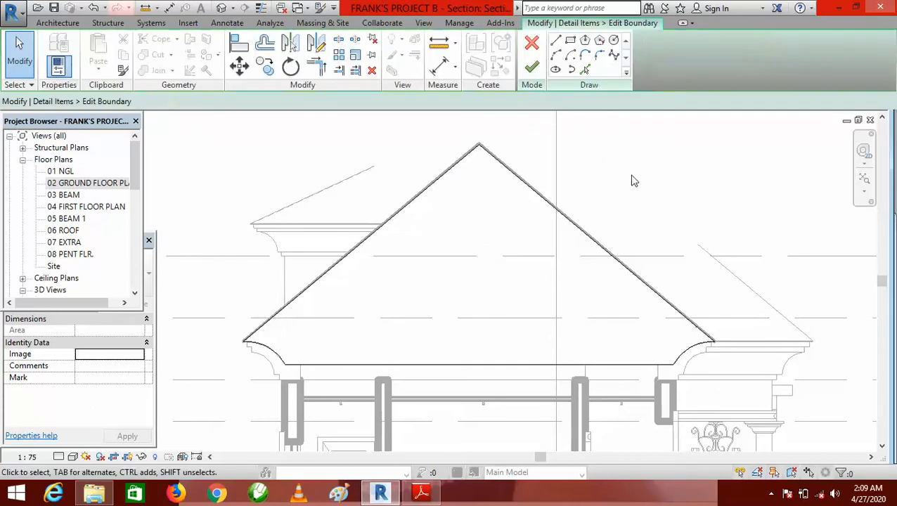
{"action": "left_click", "coordinate": [531, 67]}
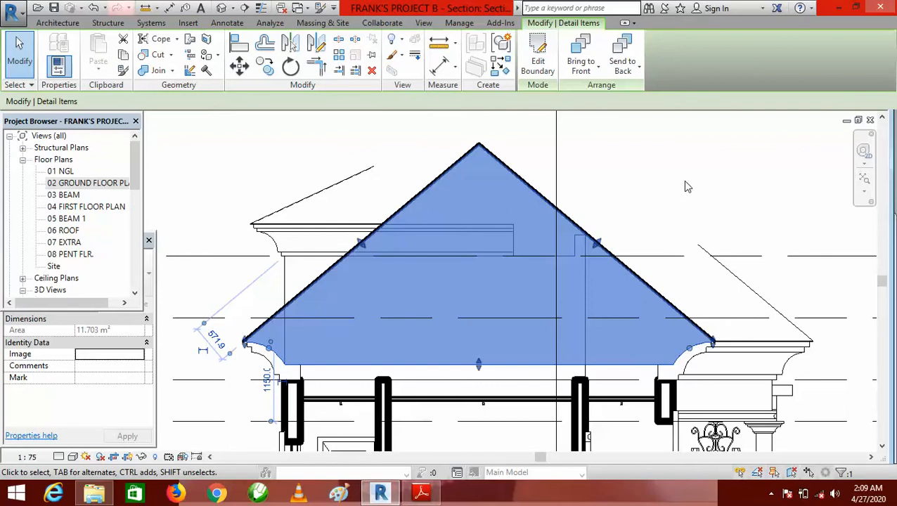
{"action": "left_click", "coordinate": [725, 164]}
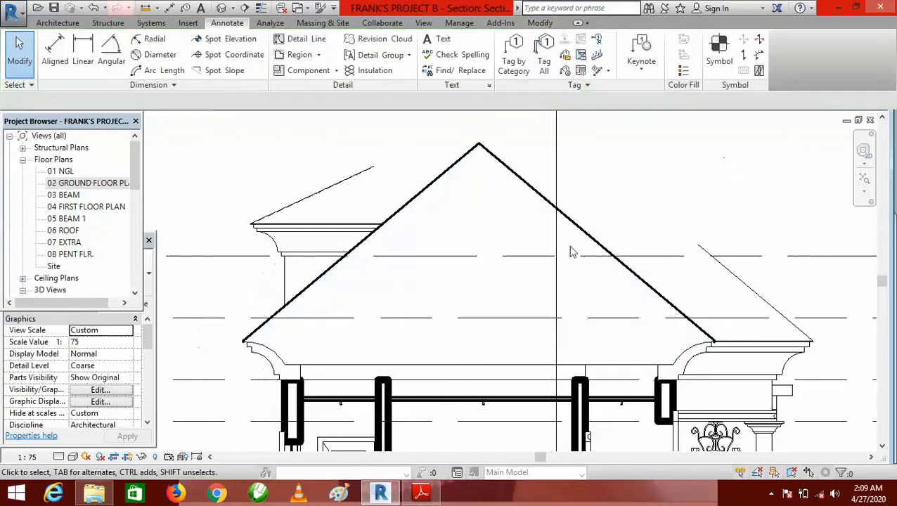
Inspect the masked roof in the section, including the left-hand fascia profile above the wall.
{"action": "scroll", "coordinate": [394, 246], "scroll_direction": "down", "scroll_amount": 3}
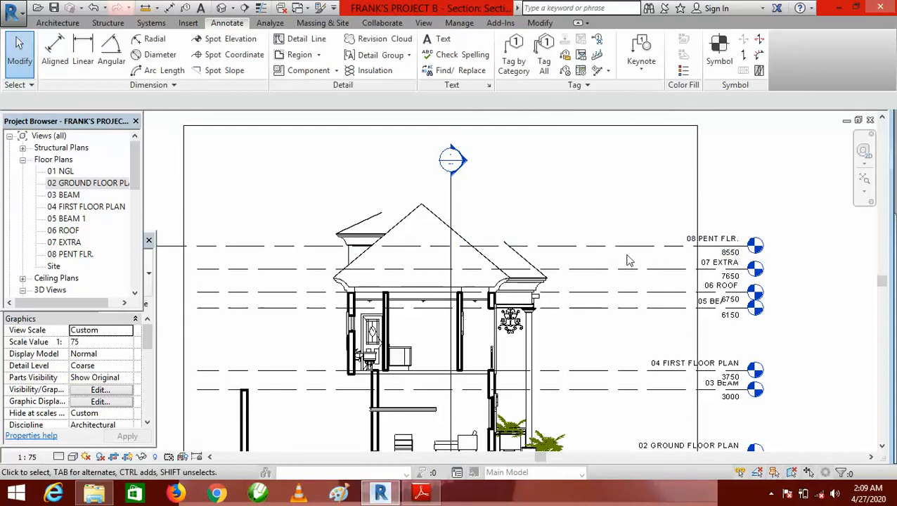
{"action": "scroll", "coordinate": [623, 237], "scroll_direction": "down", "scroll_amount": 1}
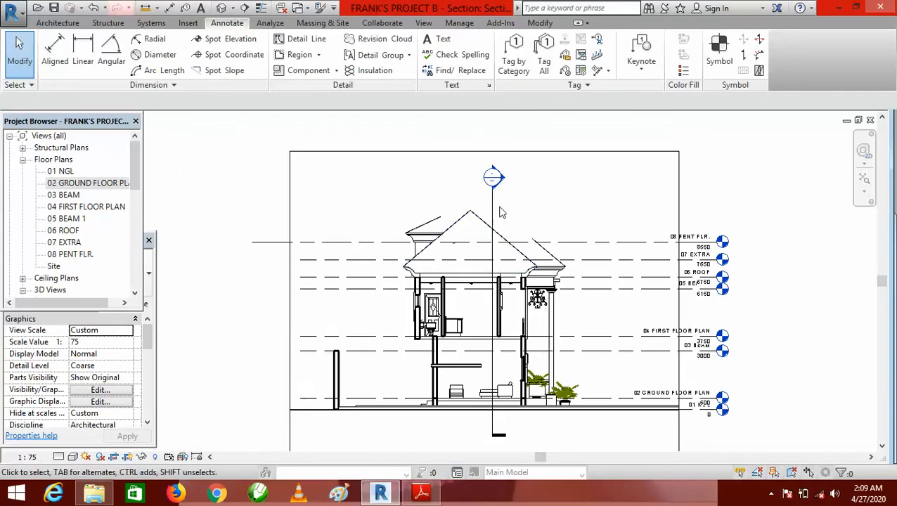
{"action": "scroll", "coordinate": [501, 212], "scroll_direction": "up", "scroll_amount": 1}
{"action": "scroll", "coordinate": [492, 300], "scroll_direction": "up", "scroll_amount": 2}
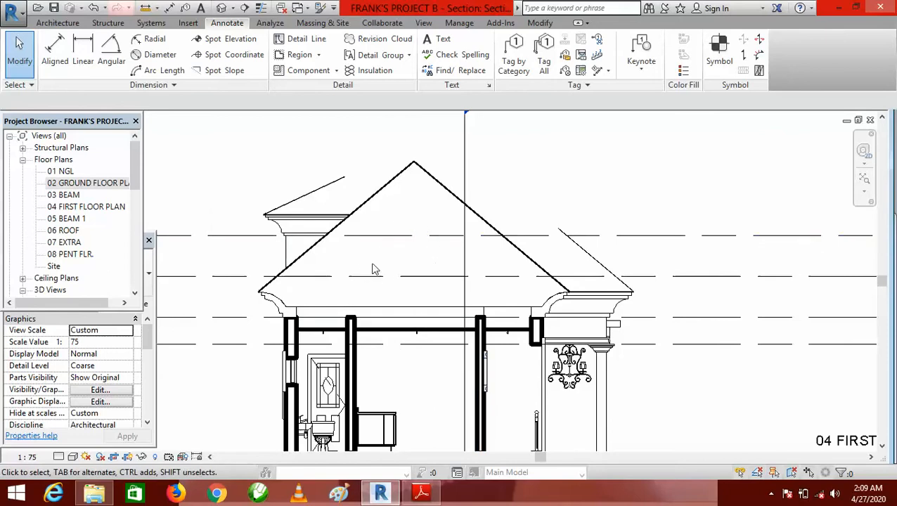
{"action": "scroll", "coordinate": [464, 277], "scroll_direction": "down", "scroll_amount": 1}
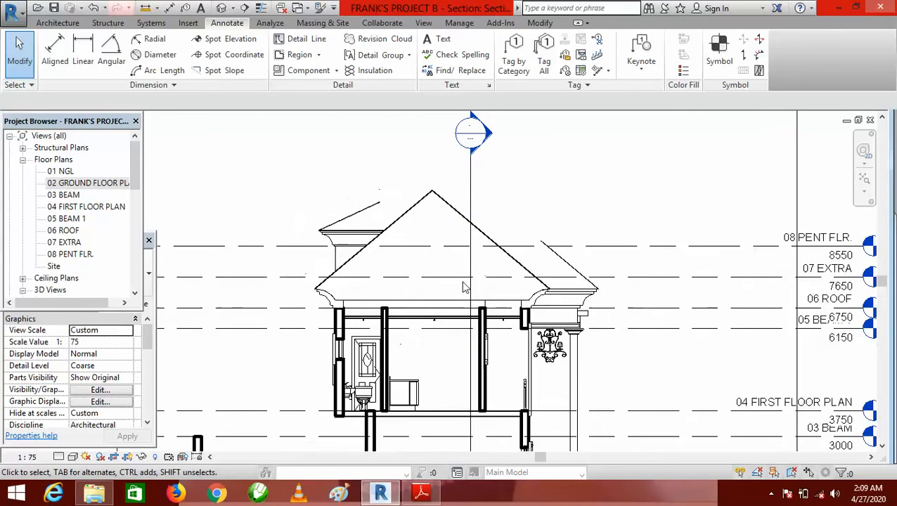
{"action": "scroll", "coordinate": [457, 275], "scroll_direction": "up", "scroll_amount": 1}
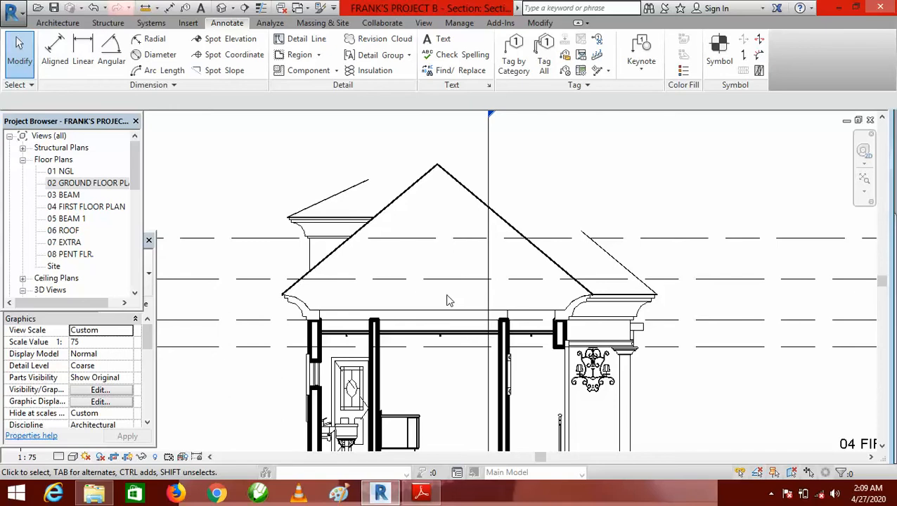
{"action": "scroll", "coordinate": [294, 298], "scroll_direction": "up", "scroll_amount": 4}
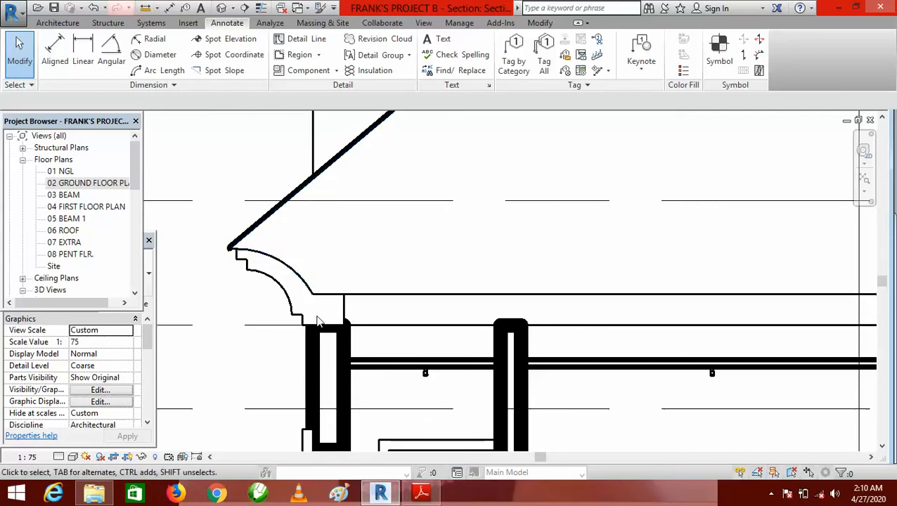
{"action": "scroll", "coordinate": [331, 300], "scroll_direction": "up", "scroll_amount": 2}
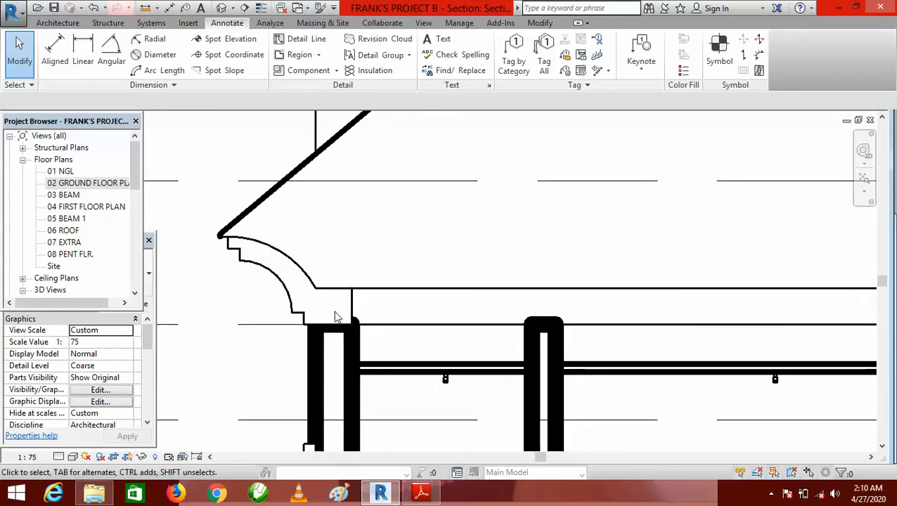
Start a filled region and pick the left-hand fascia's outer curve, stepped upper edges, inner curve and lower ledge as boundary lines.
{"action": "left_click", "coordinate": [320, 56]}
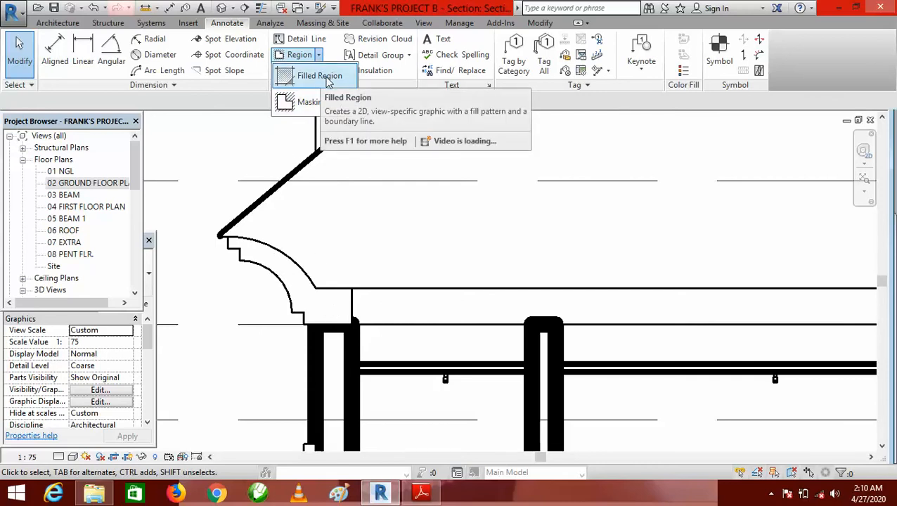
{"action": "left_click", "coordinate": [325, 78]}
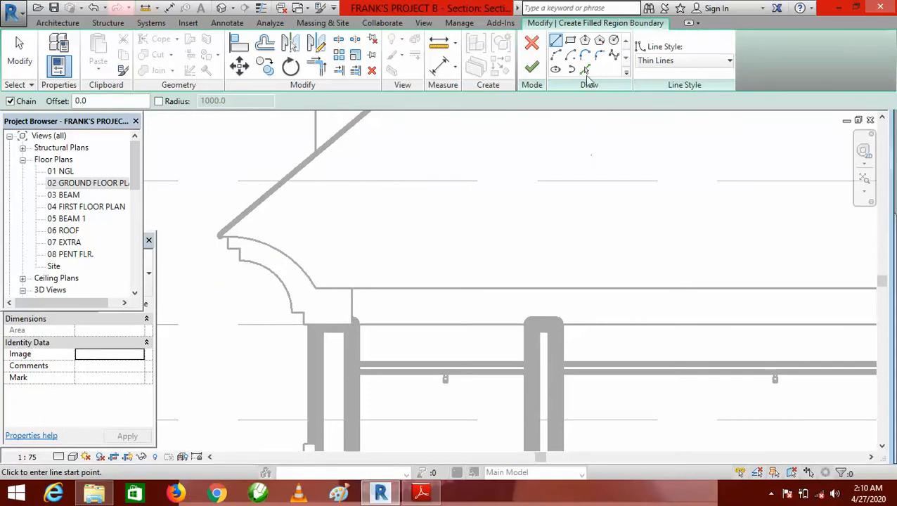
{"action": "left_click", "coordinate": [585, 70]}
{"action": "scroll", "coordinate": [239, 259], "scroll_direction": "up", "scroll_amount": 3}
{"action": "left_click", "coordinate": [266, 227]}
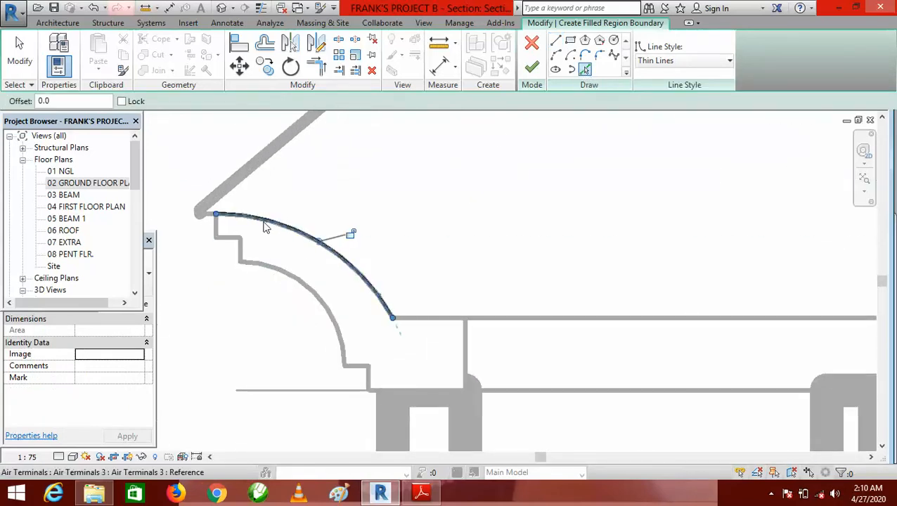
{"action": "left_click", "coordinate": [216, 227]}
{"action": "left_click", "coordinate": [230, 239]}
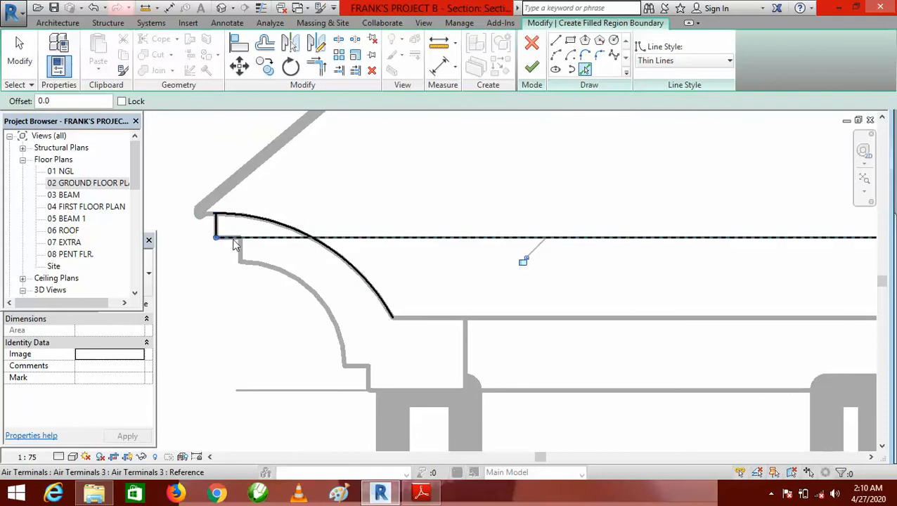
{"action": "left_click", "coordinate": [241, 253]}
{"action": "left_click", "coordinate": [263, 266]}
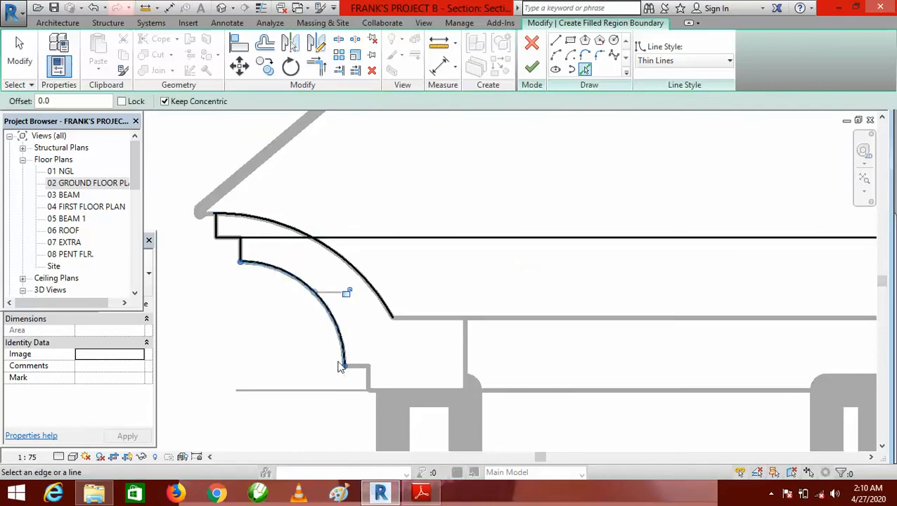
{"action": "left_click", "coordinate": [359, 368]}
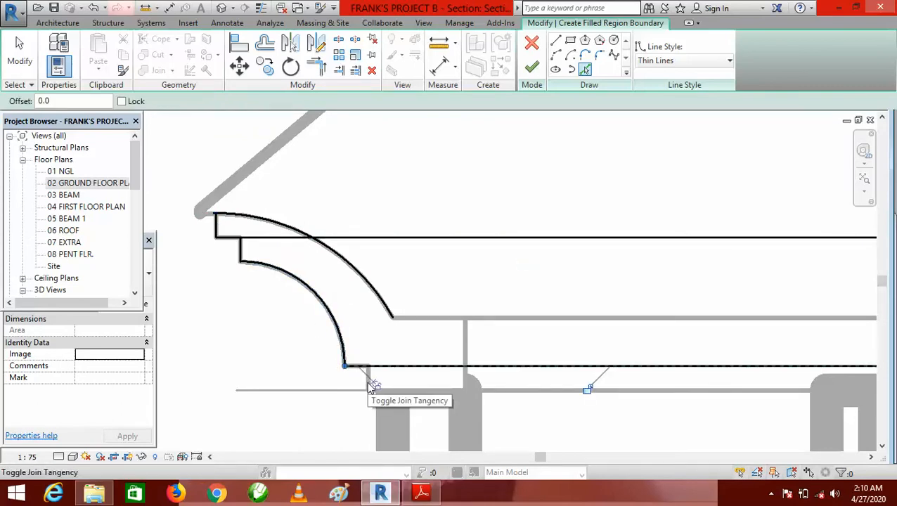
Try to add the fascia's lower short vertical edge to the filled region boundary, removing the conflicting constraints.
{"action": "scroll", "coordinate": [367, 383], "scroll_direction": "up", "scroll_amount": 5}
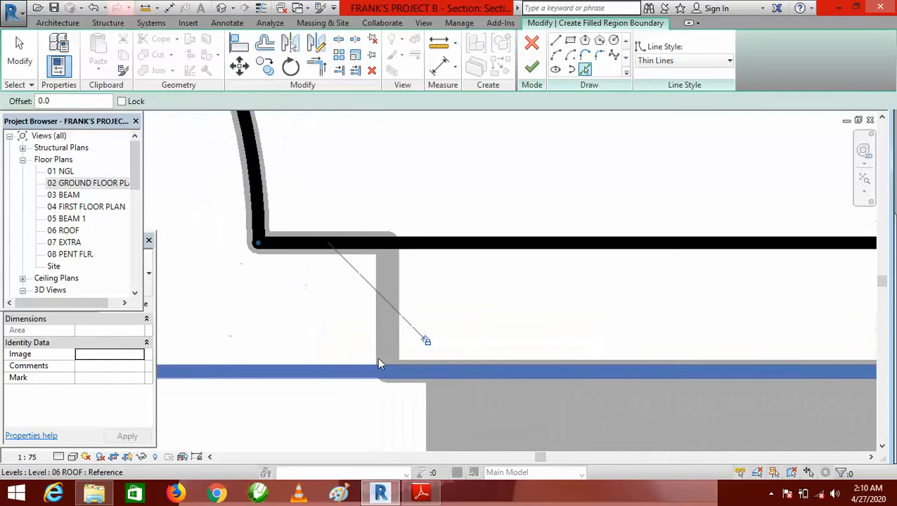
{"action": "left_click", "coordinate": [389, 352]}
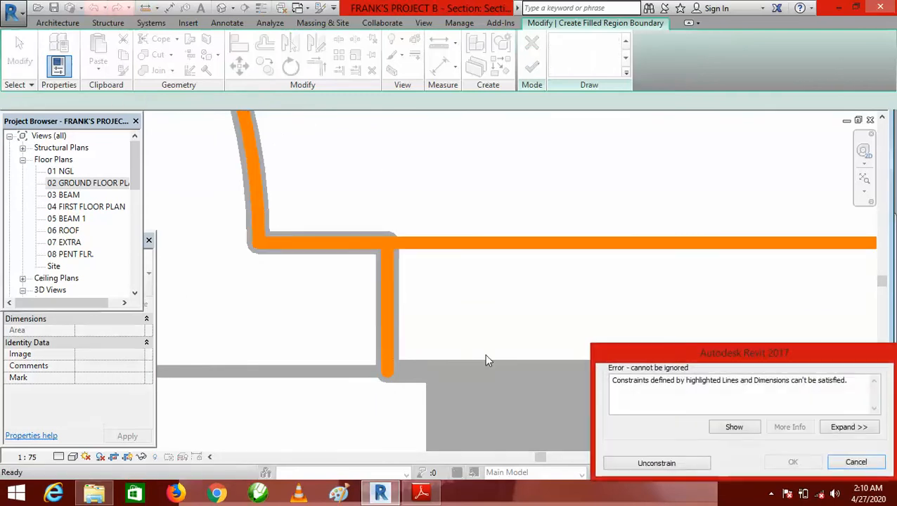
{"action": "left_click", "coordinate": [657, 464]}
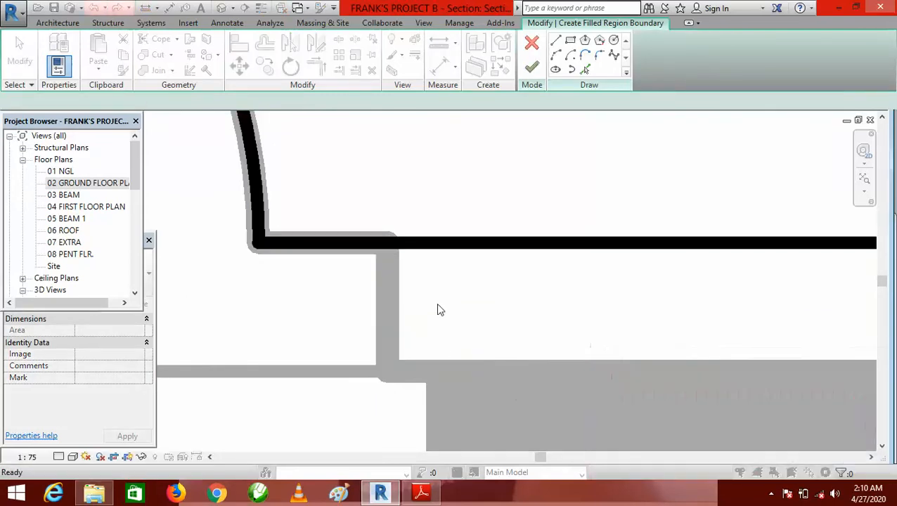
{"action": "scroll", "coordinate": [398, 316], "scroll_direction": "down", "scroll_amount": 3}
{"action": "scroll", "coordinate": [277, 323], "scroll_direction": "down", "scroll_amount": 1}
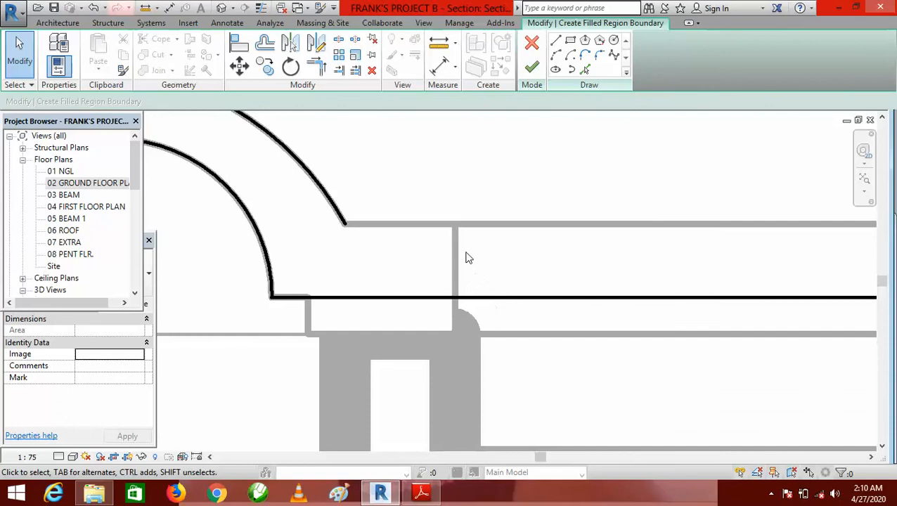
Try to add the horizontal ledge line at the outer curve's lower end to the filled region boundary.
{"action": "left_click", "coordinate": [586, 73]}
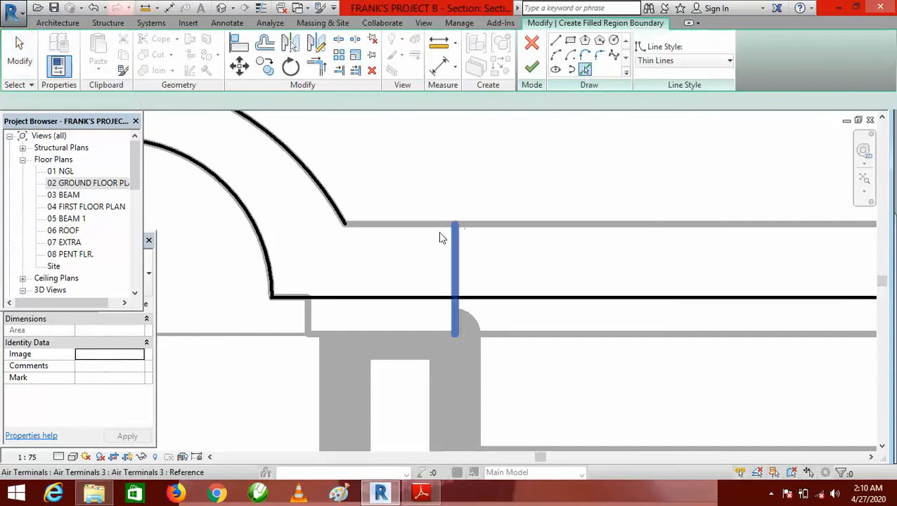
{"action": "left_click", "coordinate": [456, 260]}
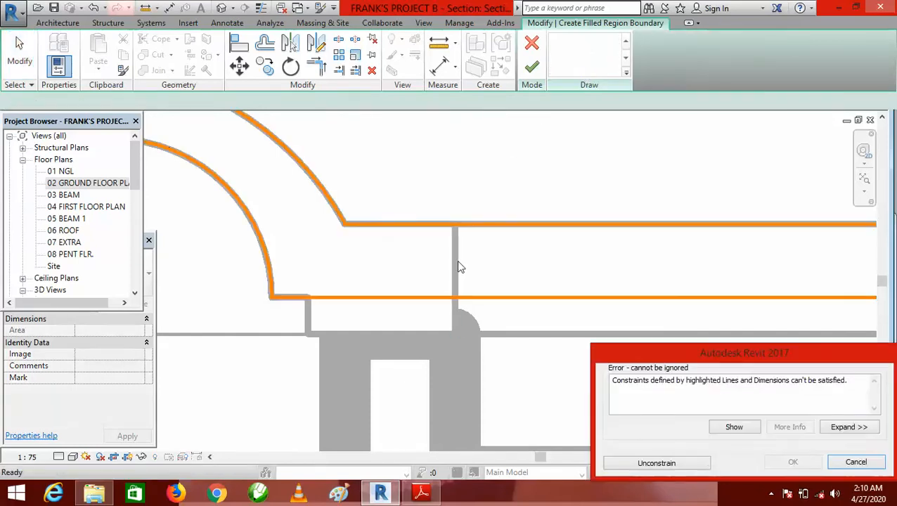
{"action": "left_click", "coordinate": [862, 467]}
{"action": "scroll", "coordinate": [401, 267], "scroll_direction": "down", "scroll_amount": 4}
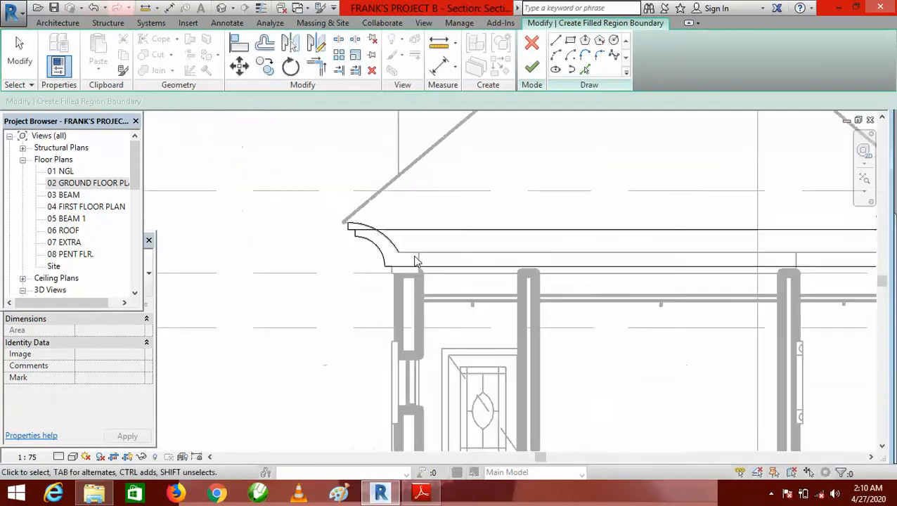
Trim the long horizontal line at the fascia's upper step to the short vertical edge below it, removing the conflicting constraints.
{"action": "scroll", "coordinate": [408, 237], "scroll_direction": "up", "scroll_amount": 5}
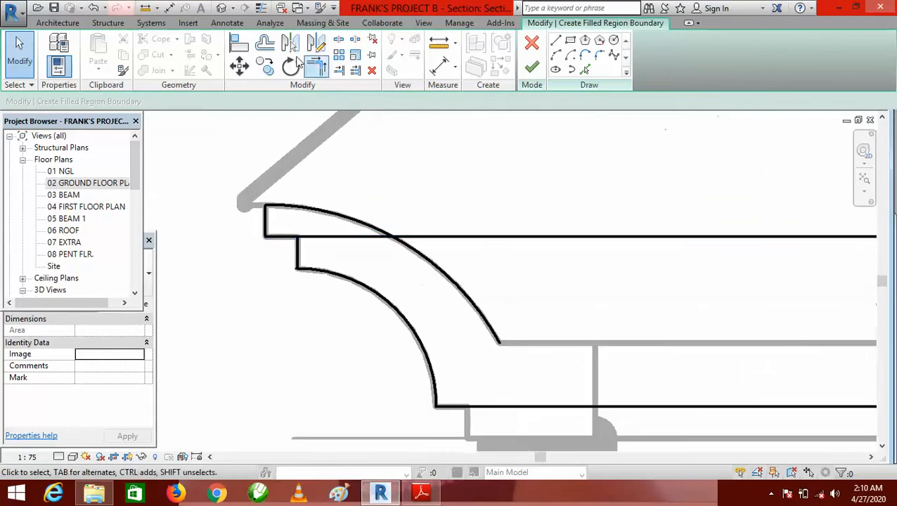
{"action": "left_click", "coordinate": [318, 67]}
{"action": "scroll", "coordinate": [291, 247], "scroll_direction": "up", "scroll_amount": 3}
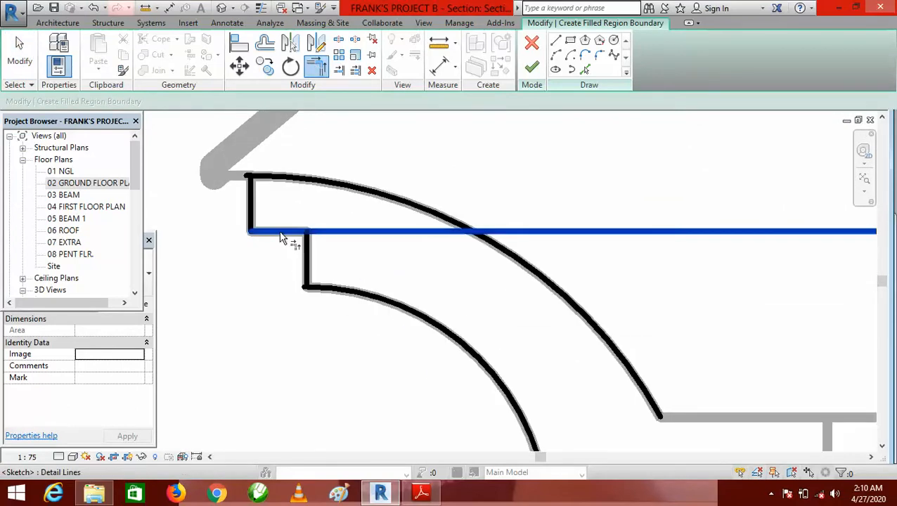
{"action": "left_click", "coordinate": [288, 232]}
{"action": "left_click", "coordinate": [309, 261]}
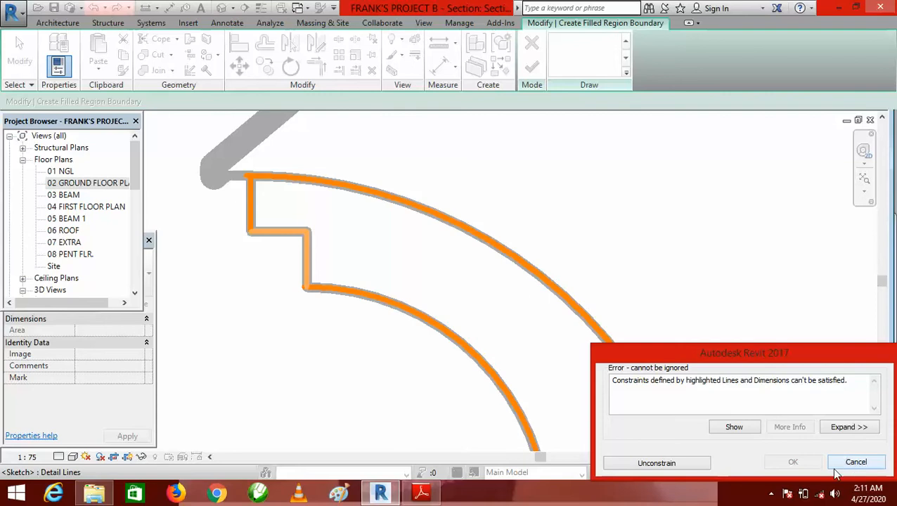
{"action": "left_click", "coordinate": [662, 462]}
{"action": "scroll", "coordinate": [302, 260], "scroll_direction": "down", "scroll_amount": 3}
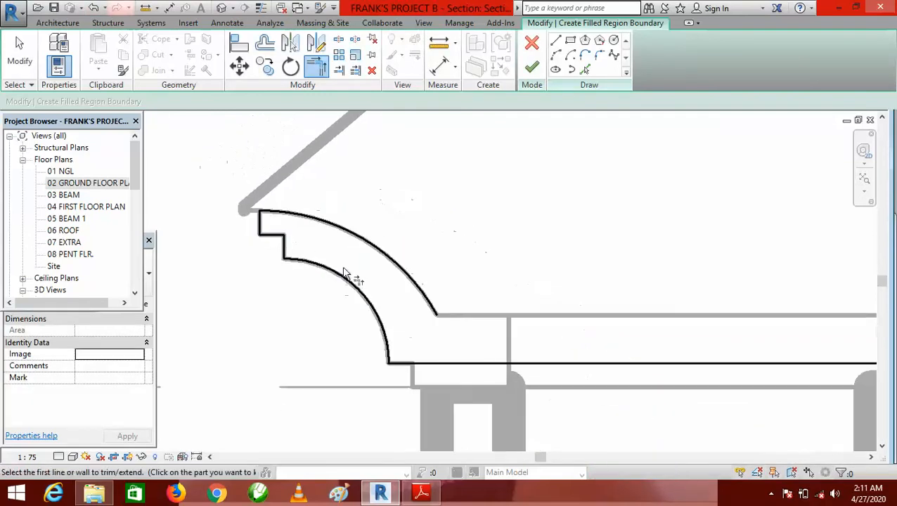
Trim the second short vertical edge of the fascia's upper step and the inner curve to a clean corner.
{"action": "scroll", "coordinate": [267, 214], "scroll_direction": "up", "scroll_amount": 3}
{"action": "scroll", "coordinate": [293, 250], "scroll_direction": "down", "scroll_amount": 1}
{"action": "scroll", "coordinate": [296, 287], "scroll_direction": "up", "scroll_amount": 3}
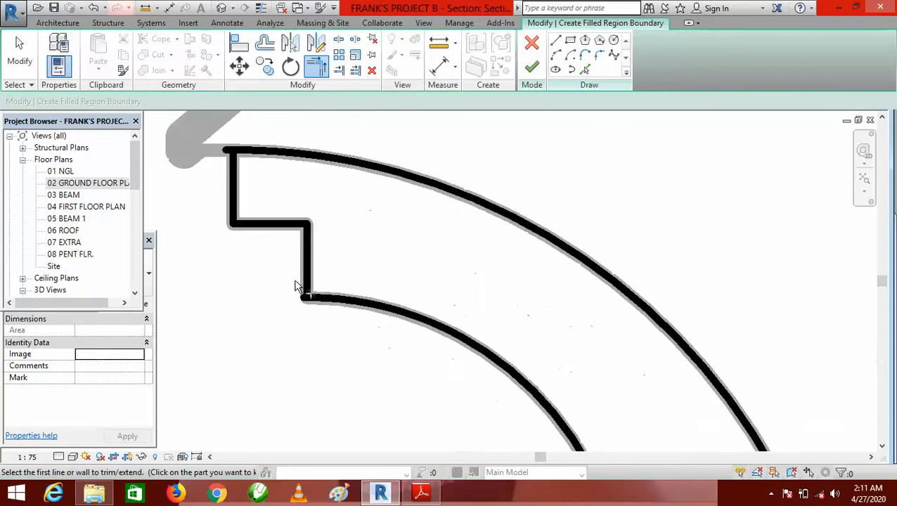
{"action": "scroll", "coordinate": [296, 287], "scroll_direction": "up", "scroll_amount": 1}
{"action": "left_click", "coordinate": [324, 280]}
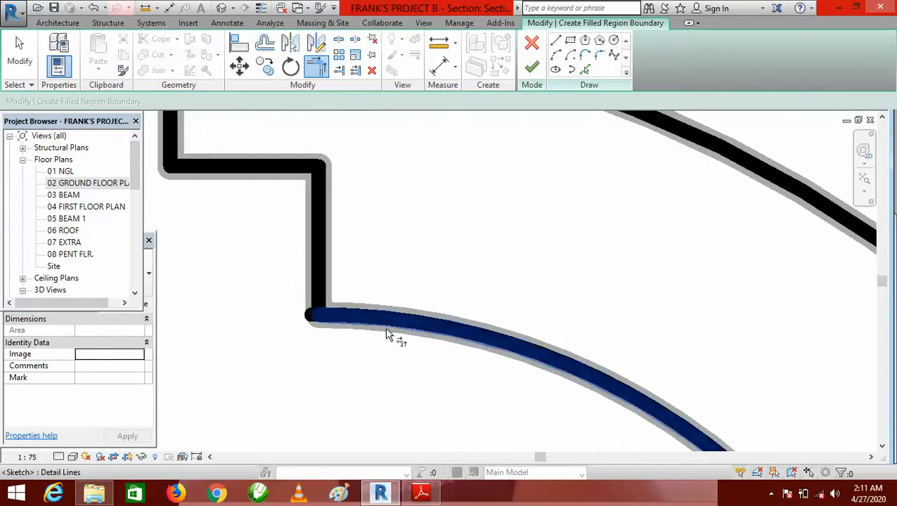
{"action": "left_click", "coordinate": [386, 334]}
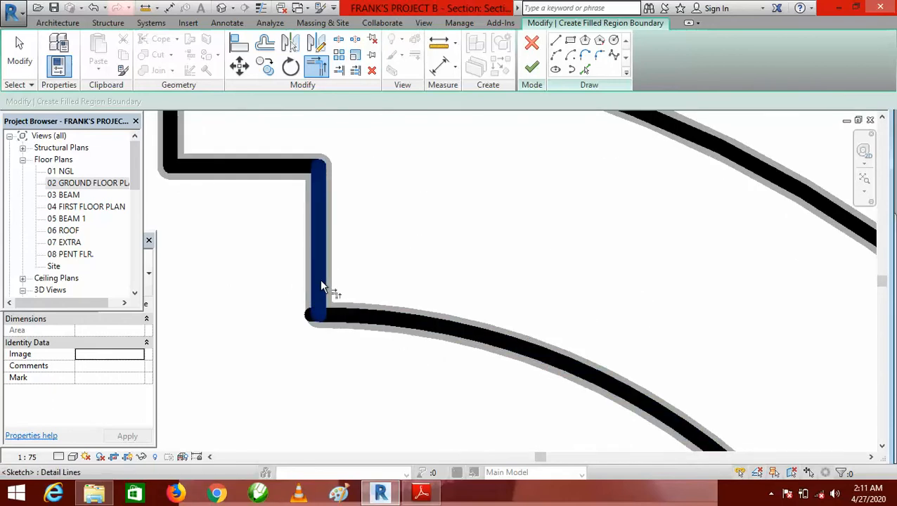
{"action": "key", "text": "Escape"}
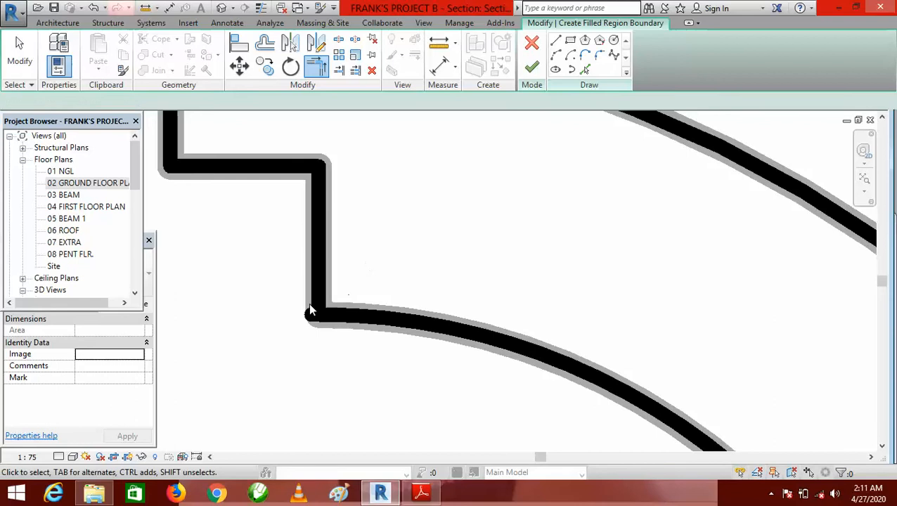
{"action": "left_click", "coordinate": [316, 66]}
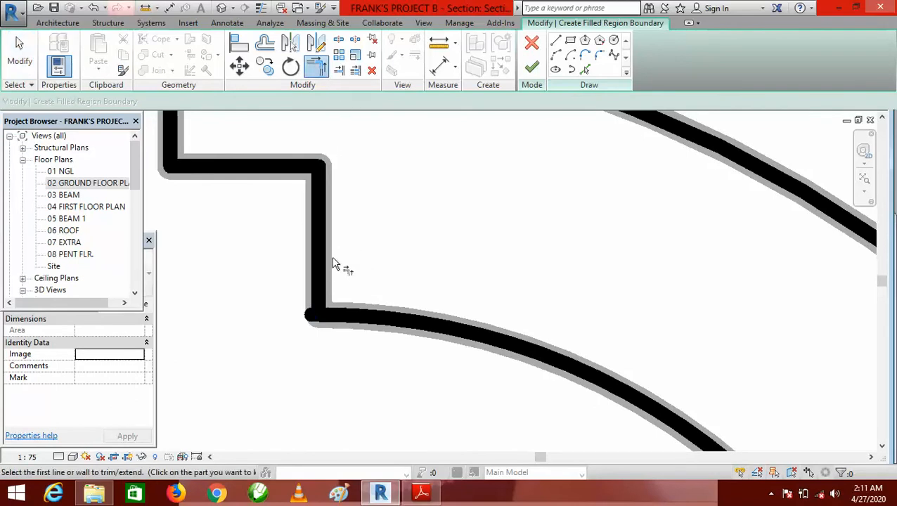
{"action": "left_click", "coordinate": [317, 267]}
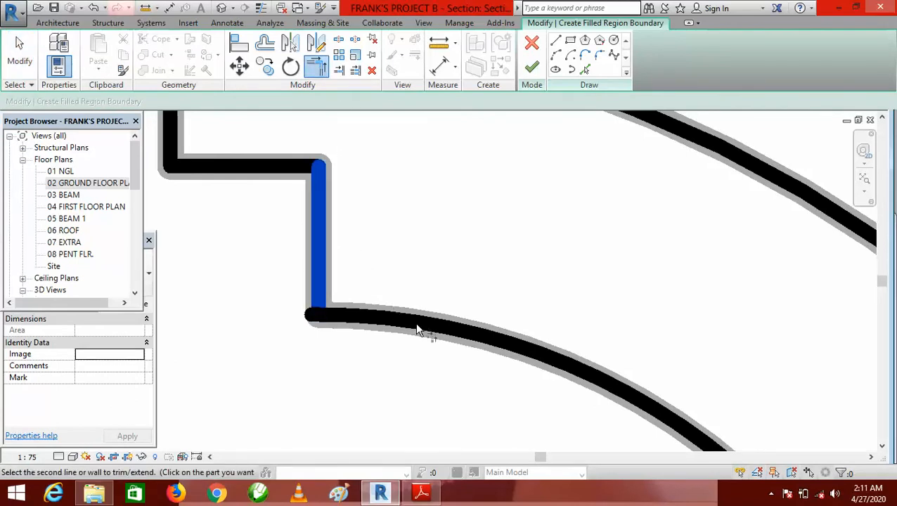
{"action": "left_click", "coordinate": [415, 324]}
{"action": "scroll", "coordinate": [302, 270], "scroll_direction": "down", "scroll_amount": 3}
{"action": "scroll", "coordinate": [302, 265], "scroll_direction": "down", "scroll_amount": 4}
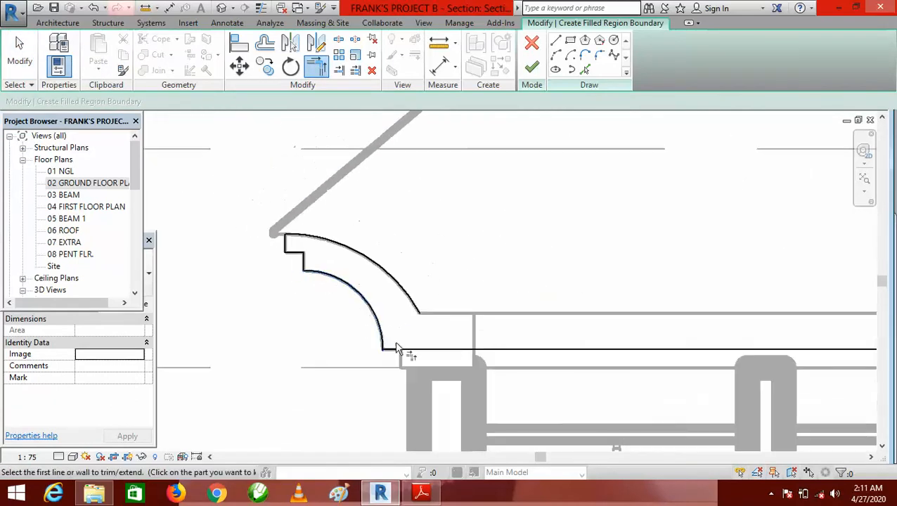
Pick the fascia's upper horizontal edge, the vertical end above the wall, the bottom edge and the lower short vertical edge as boundary lines.
{"action": "scroll", "coordinate": [395, 346], "scroll_direction": "up", "scroll_amount": 2}
{"action": "scroll", "coordinate": [411, 313], "scroll_direction": "down", "scroll_amount": 2}
{"action": "scroll", "coordinate": [509, 357], "scroll_direction": "up", "scroll_amount": 2}
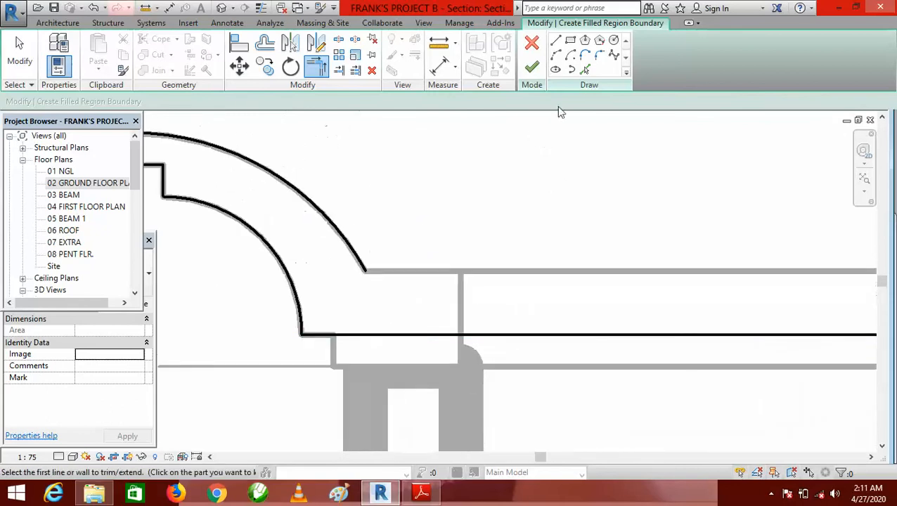
{"action": "left_click", "coordinate": [585, 70]}
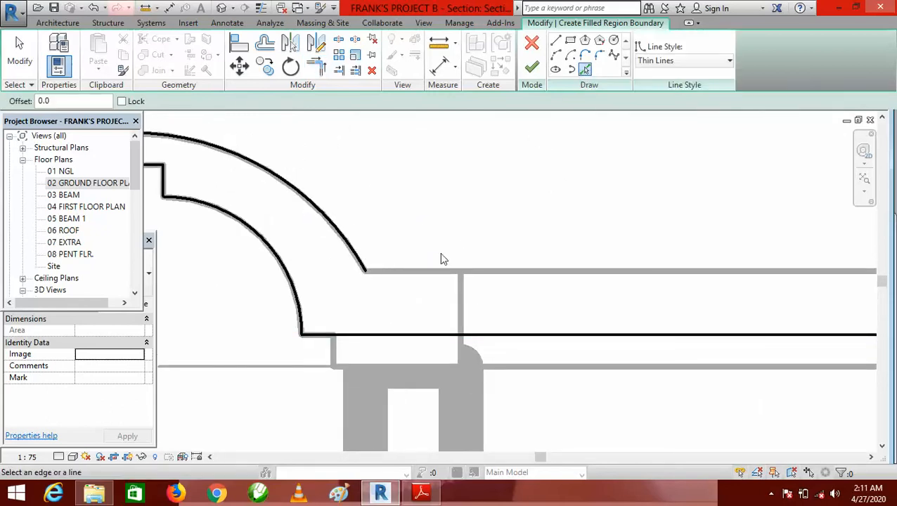
{"action": "left_click", "coordinate": [416, 272]}
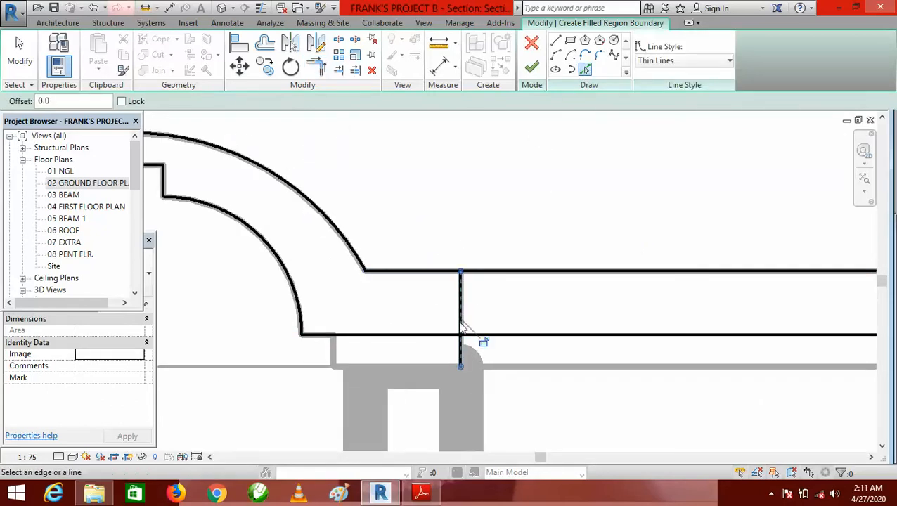
{"action": "scroll", "coordinate": [422, 330], "scroll_direction": "down", "scroll_amount": 2}
{"action": "scroll", "coordinate": [411, 348], "scroll_direction": "up", "scroll_amount": 2}
{"action": "left_click", "coordinate": [409, 343]}
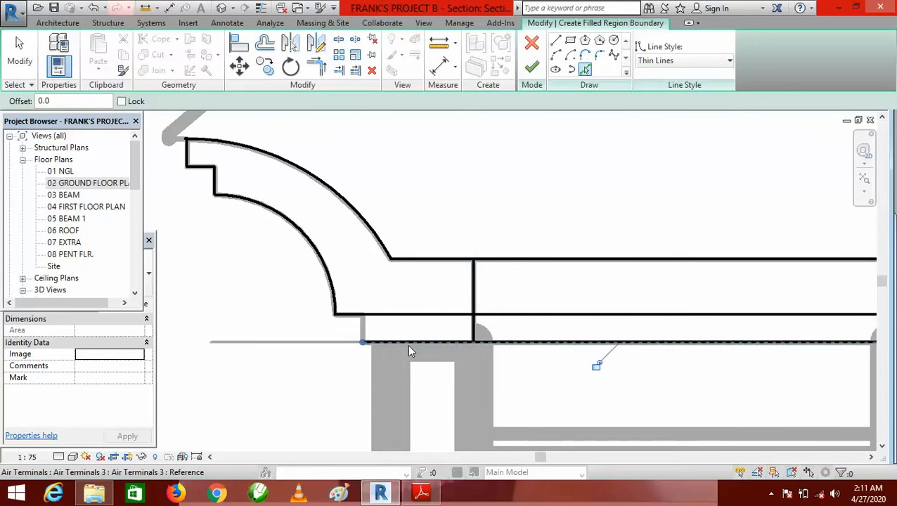
{"action": "left_click", "coordinate": [363, 329]}
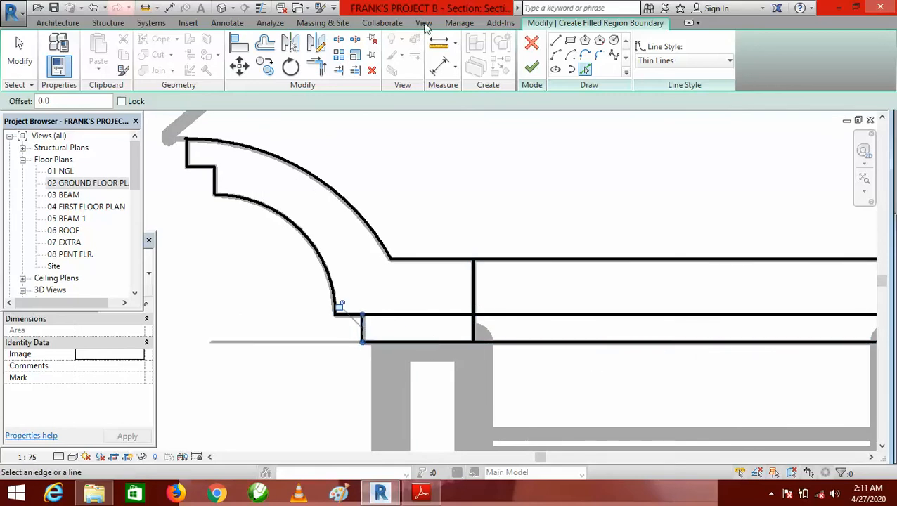
Trim the upper horizontal, lower ledge and bottom lines to their adjoining vertical edges to close the left-hand fascia outline.
{"action": "left_click", "coordinate": [317, 69]}
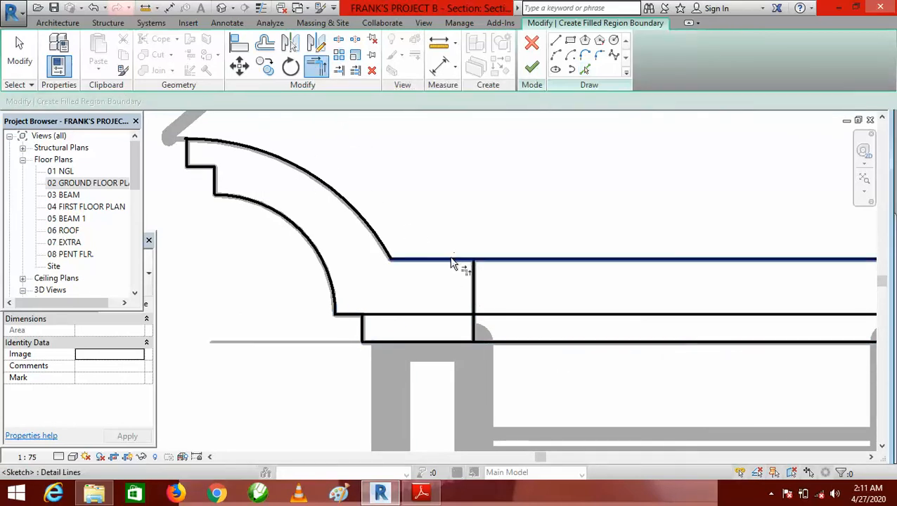
{"action": "left_click", "coordinate": [453, 260]}
{"action": "left_click", "coordinate": [475, 295]}
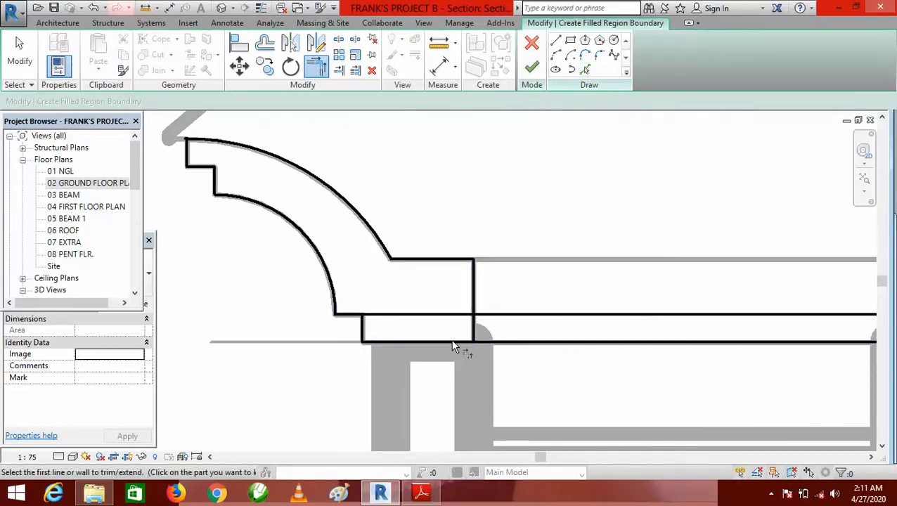
{"action": "left_click", "coordinate": [348, 318]}
{"action": "left_click", "coordinate": [363, 334]}
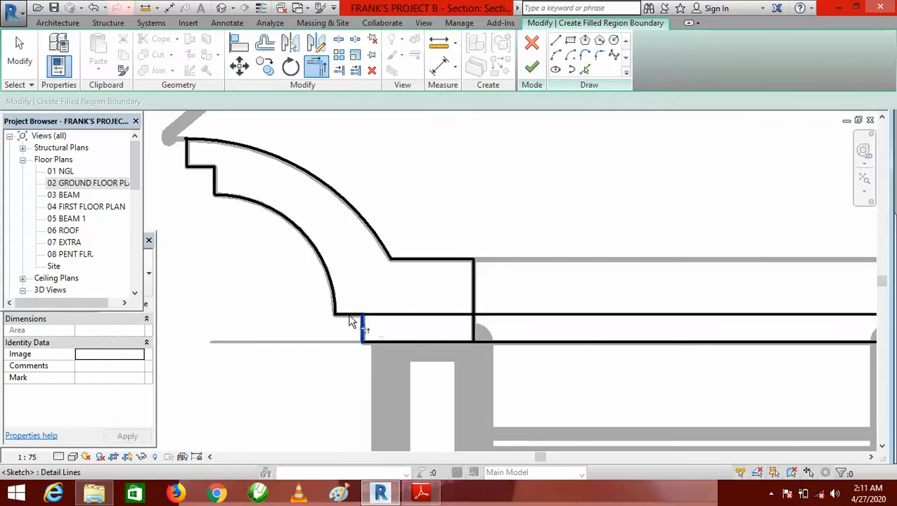
{"action": "left_click", "coordinate": [353, 322]}
{"action": "left_click", "coordinate": [450, 345]}
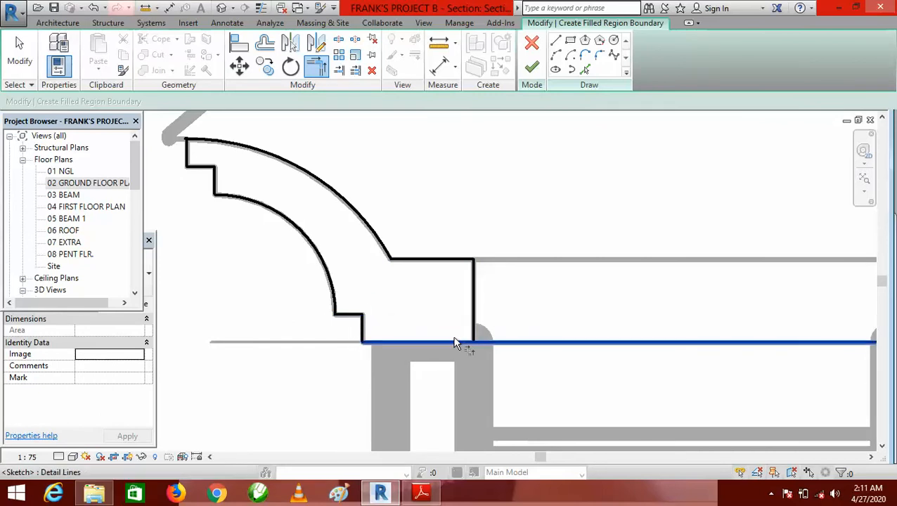
{"action": "left_click", "coordinate": [475, 326]}
{"action": "scroll", "coordinate": [380, 281], "scroll_direction": "down", "scroll_amount": 4}
{"action": "scroll", "coordinate": [380, 281], "scroll_direction": "up", "scroll_amount": 3}
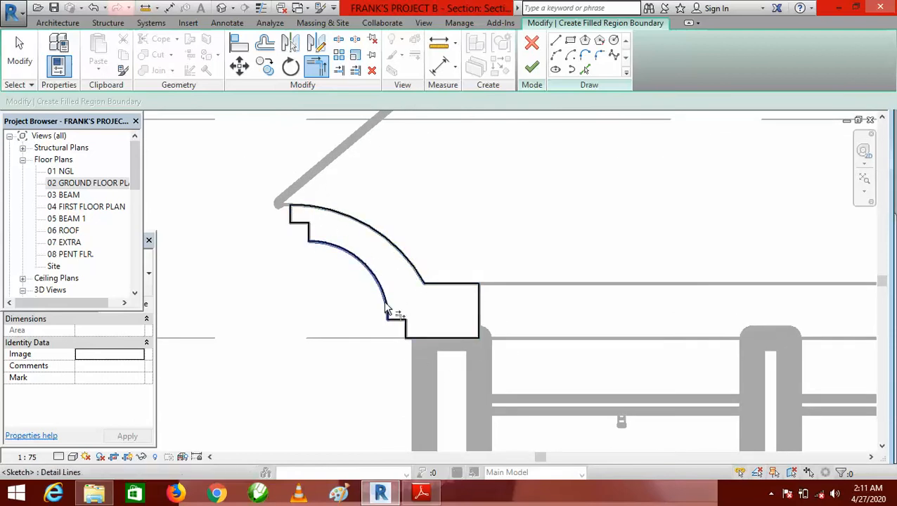
{"action": "scroll", "coordinate": [383, 341], "scroll_direction": "down", "scroll_amount": 2}
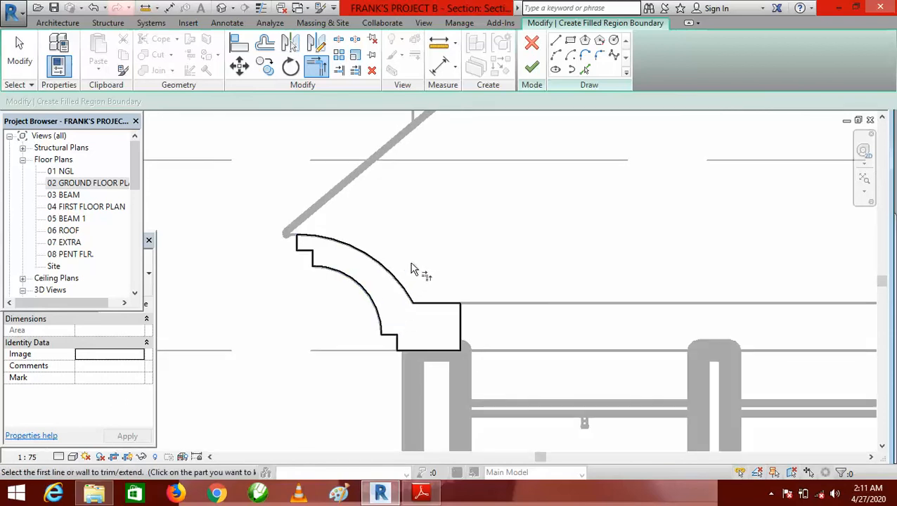
{"action": "scroll", "coordinate": [415, 257], "scroll_direction": "up", "scroll_amount": 1}
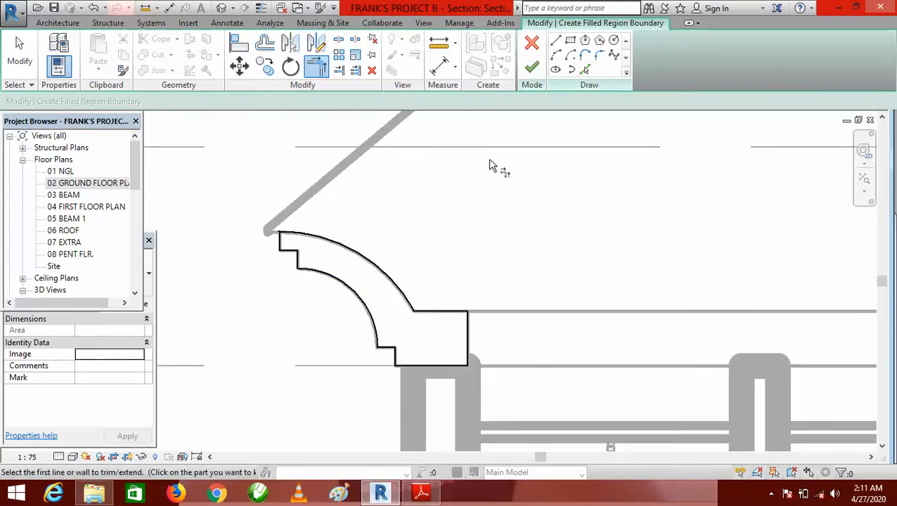
Set the filled region type to Solid Black.
{"action": "left_click", "coordinate": [149, 403]}
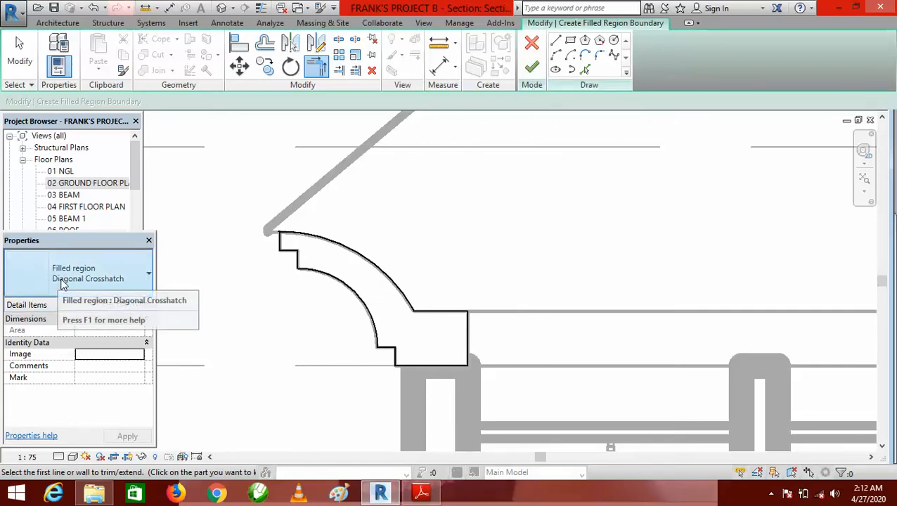
{"action": "left_click", "coordinate": [149, 277]}
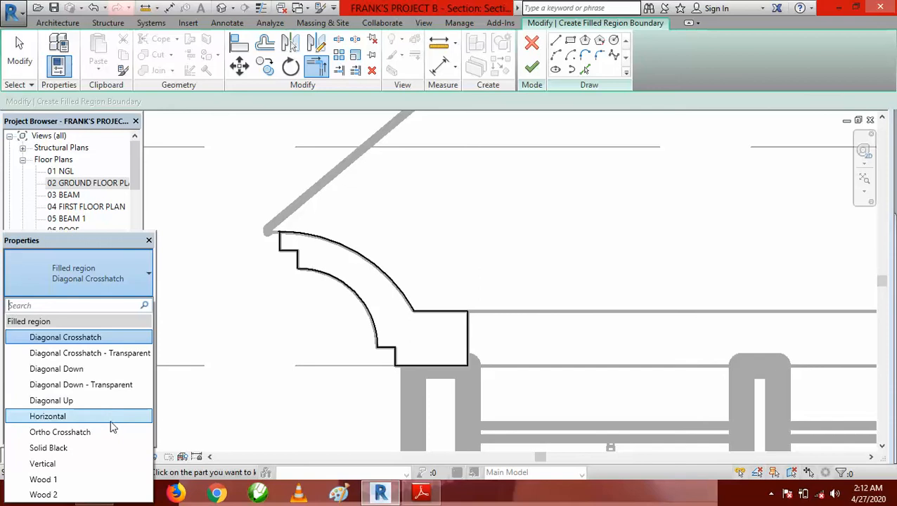
{"action": "left_click", "coordinate": [67, 369]}
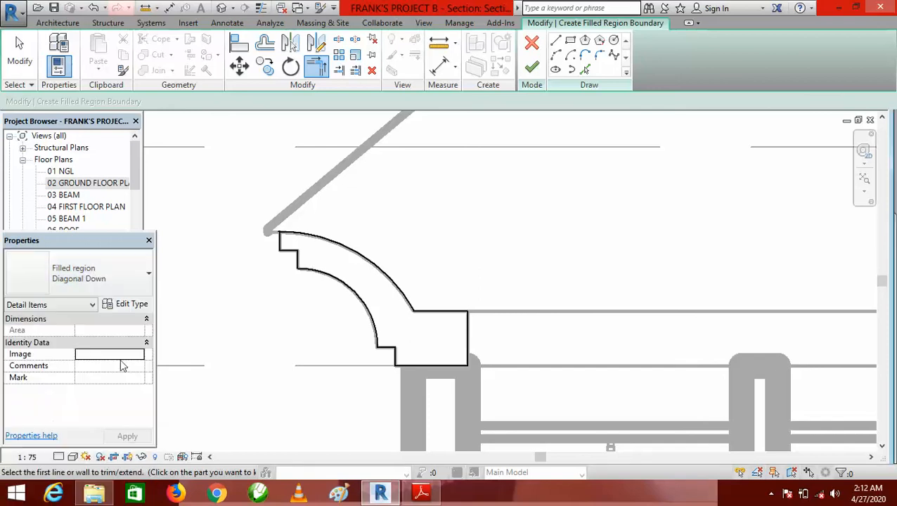
{"action": "left_click", "coordinate": [148, 274]}
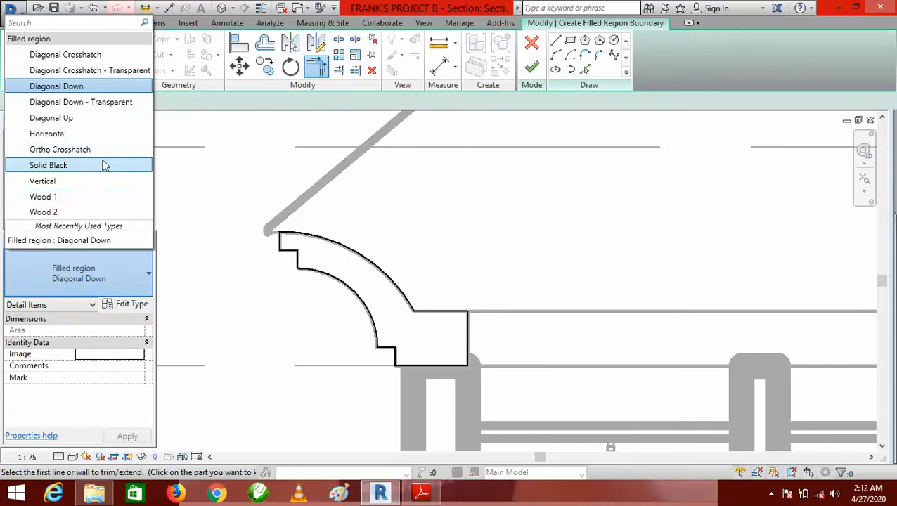
{"action": "left_click", "coordinate": [49, 165]}
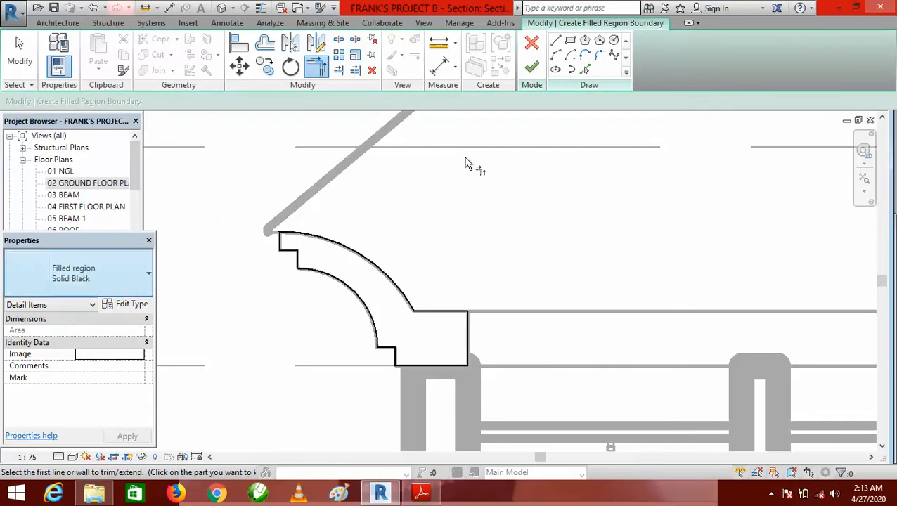
Try to finish the left-hand fascia's filled region and continue sketching.
{"action": "left_click", "coordinate": [532, 69]}
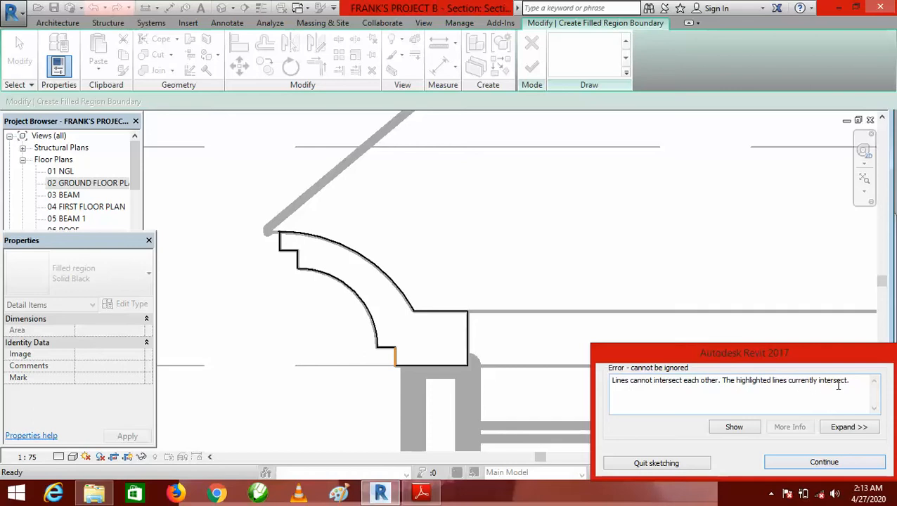
{"action": "left_click", "coordinate": [824, 463]}
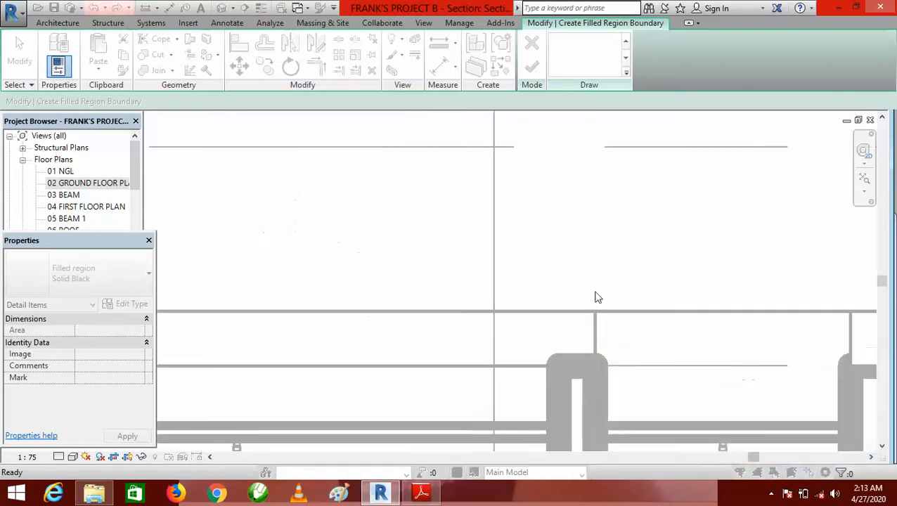
{"action": "scroll", "coordinate": [561, 265], "scroll_direction": "down", "scroll_amount": 2}
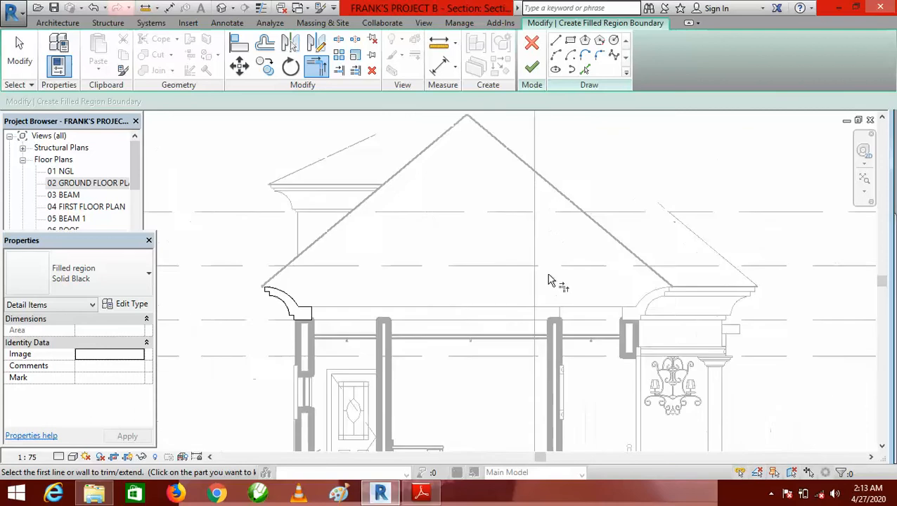
Delete the short vertical boundary line at the lower step of the roof cornice profile.
{"action": "scroll", "coordinate": [401, 331], "scroll_direction": "down", "scroll_amount": 2}
{"action": "scroll", "coordinate": [420, 296], "scroll_direction": "up", "scroll_amount": 2}
{"action": "key", "text": "Escape"}
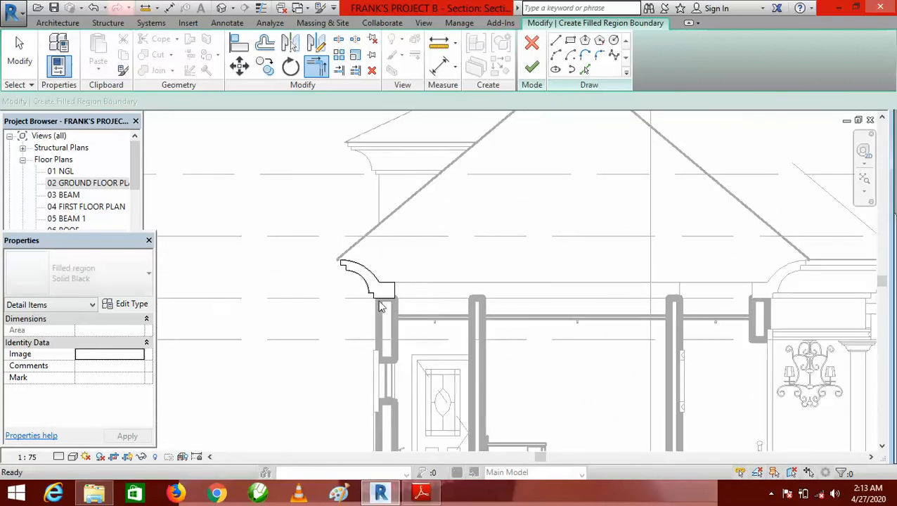
{"action": "scroll", "coordinate": [347, 304], "scroll_direction": "up", "scroll_amount": 5}
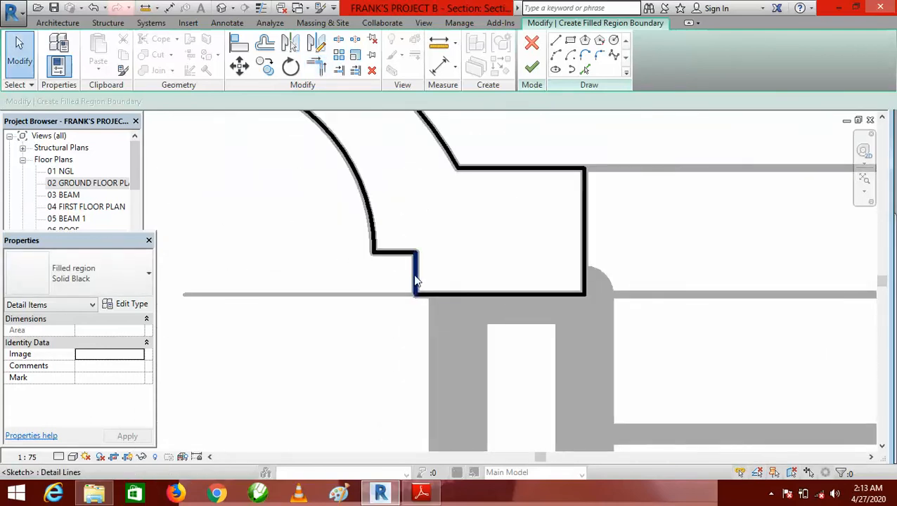
{"action": "left_click", "coordinate": [415, 282]}
{"action": "key", "text": "Delete"}
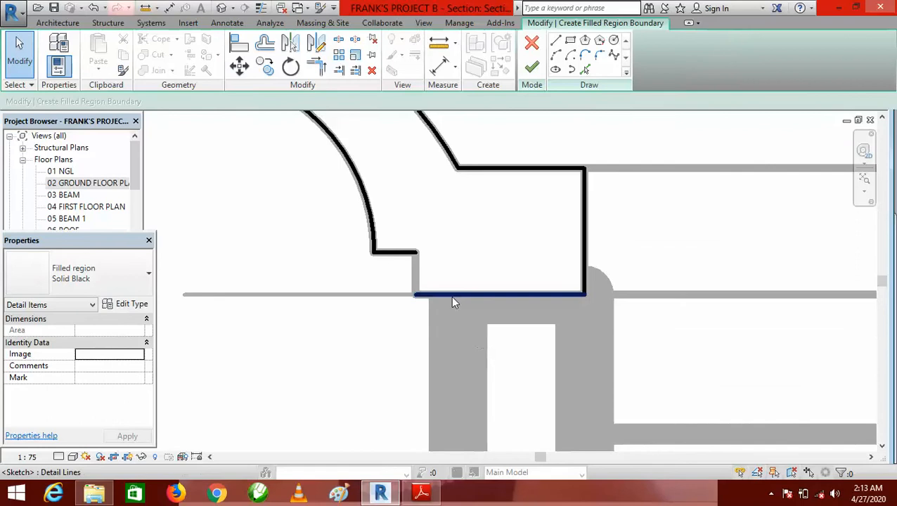
Re-create the short vertical line from the existing cornice edge with Pick Lines and try to finish the filled region.
{"action": "scroll", "coordinate": [454, 303], "scroll_direction": "up", "scroll_amount": 4}
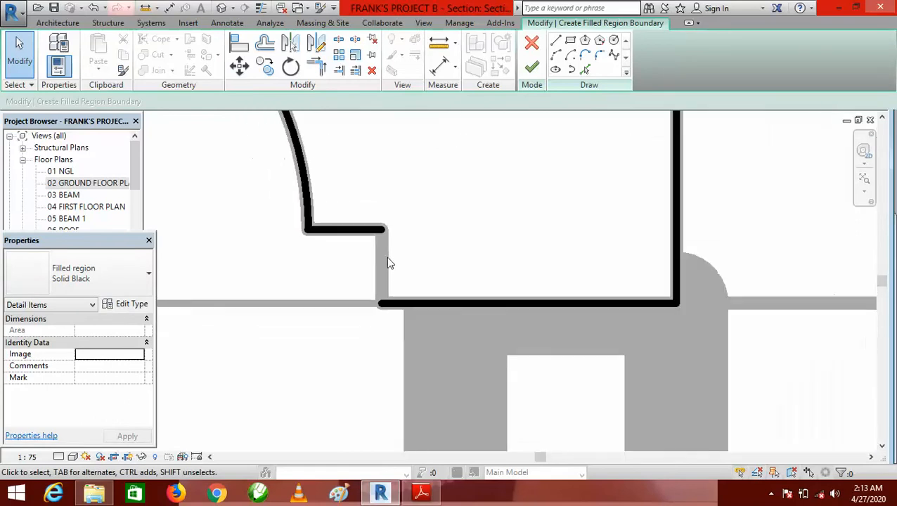
{"action": "scroll", "coordinate": [394, 269], "scroll_direction": "down", "scroll_amount": 2}
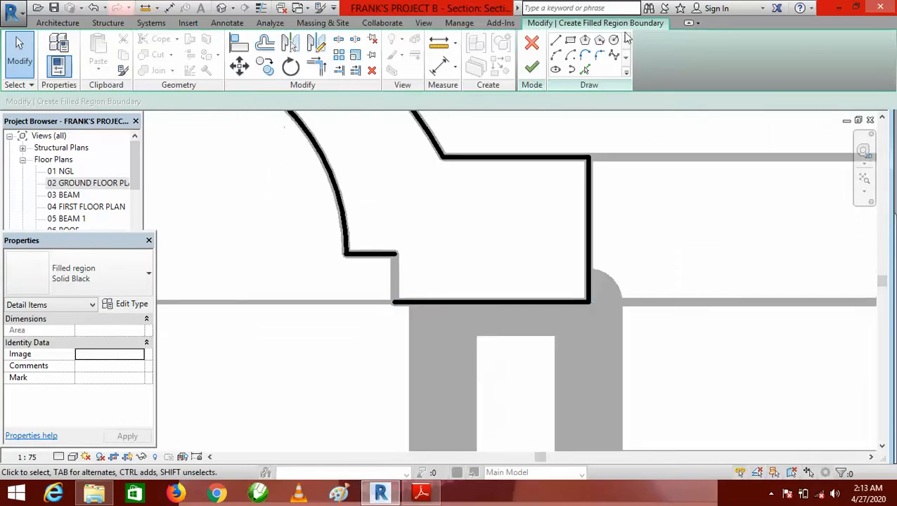
{"action": "left_click", "coordinate": [588, 71]}
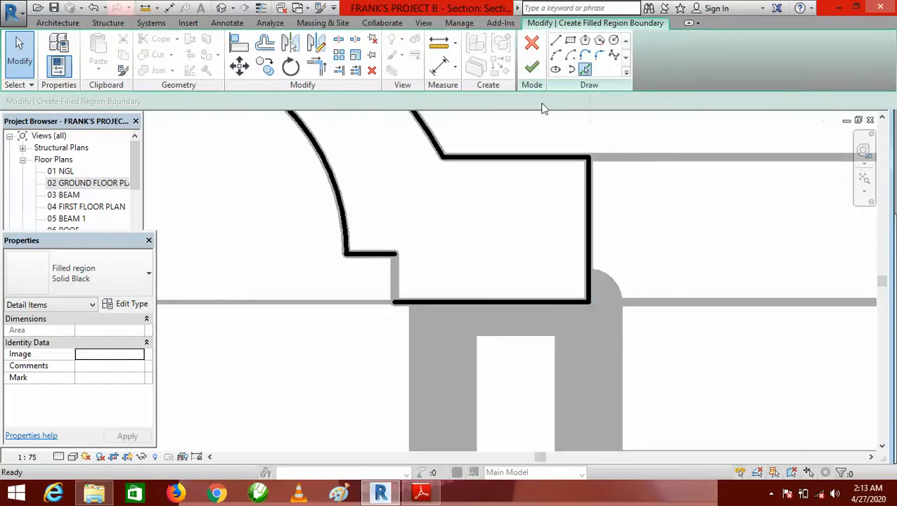
{"action": "left_click", "coordinate": [397, 284]}
{"action": "left_click", "coordinate": [531, 67]}
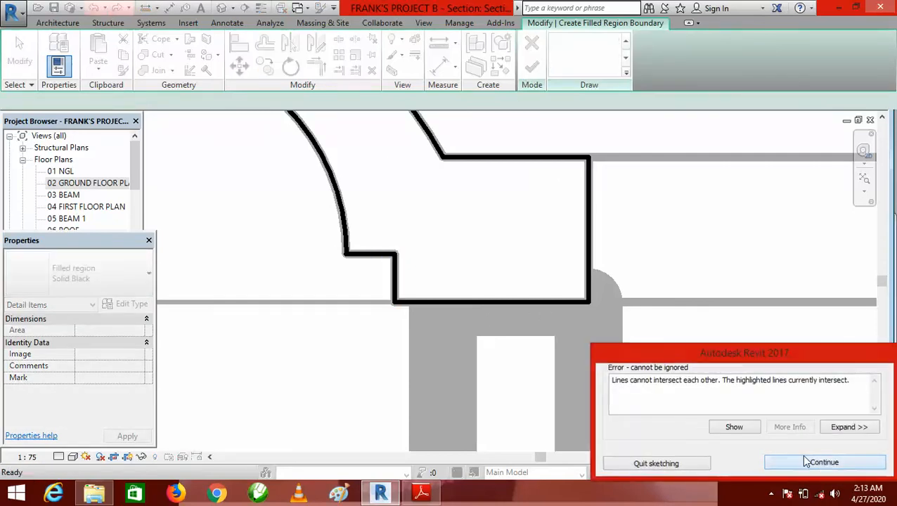
{"action": "left_click", "coordinate": [815, 462]}
Trim the short vertical line to corners with the bottom line and the step's horizontal line, and try to finish the region.
{"action": "left_click", "coordinate": [319, 68]}
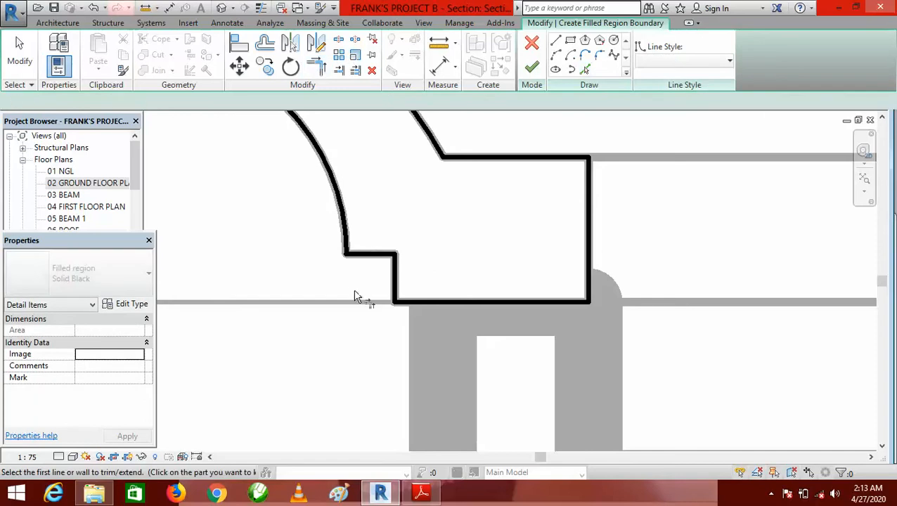
{"action": "left_click", "coordinate": [395, 280]}
{"action": "left_click", "coordinate": [445, 304]}
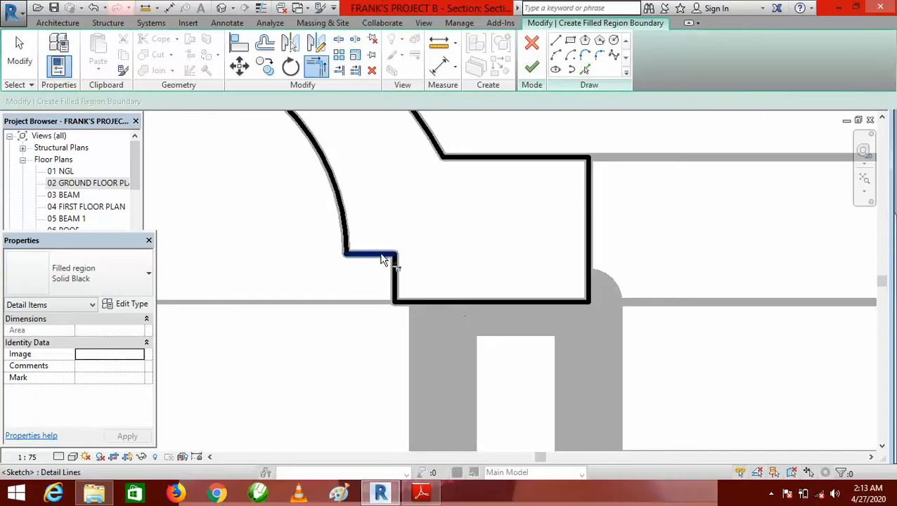
{"action": "left_click", "coordinate": [386, 256]}
{"action": "left_click", "coordinate": [395, 278]}
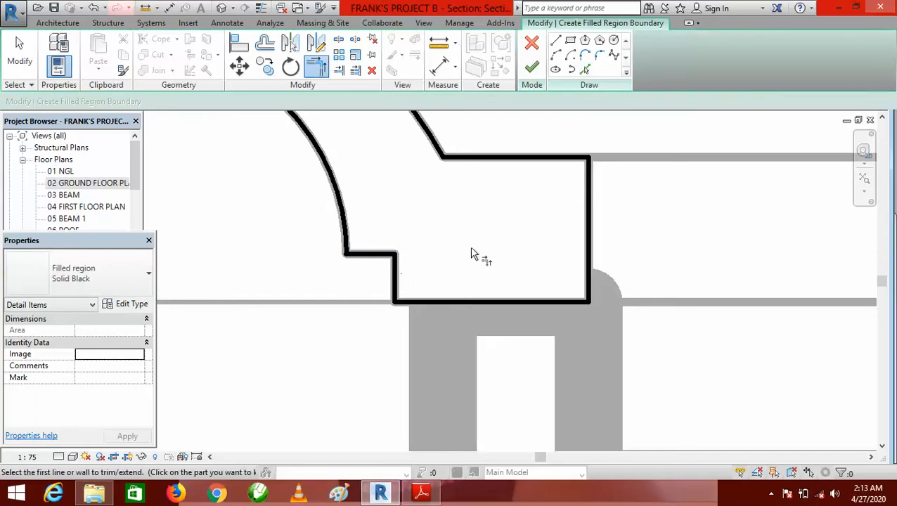
{"action": "left_click", "coordinate": [533, 68]}
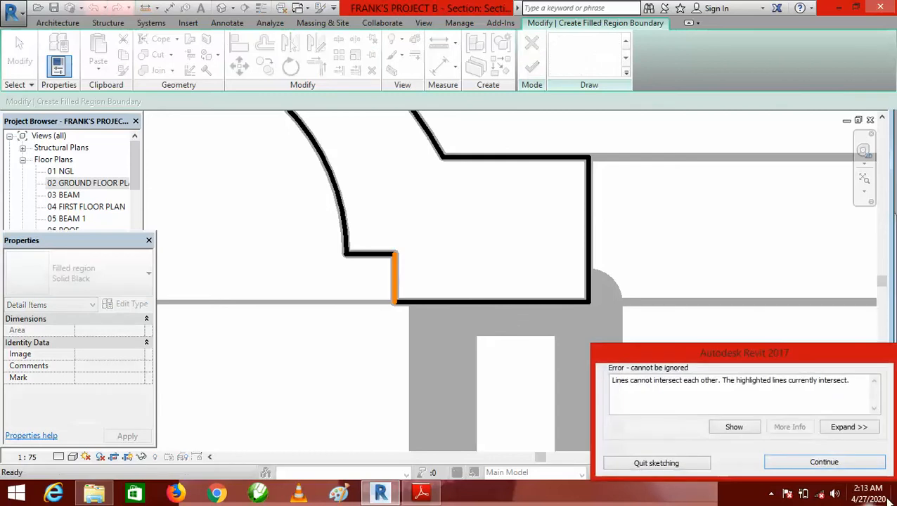
{"action": "left_click", "coordinate": [821, 464]}
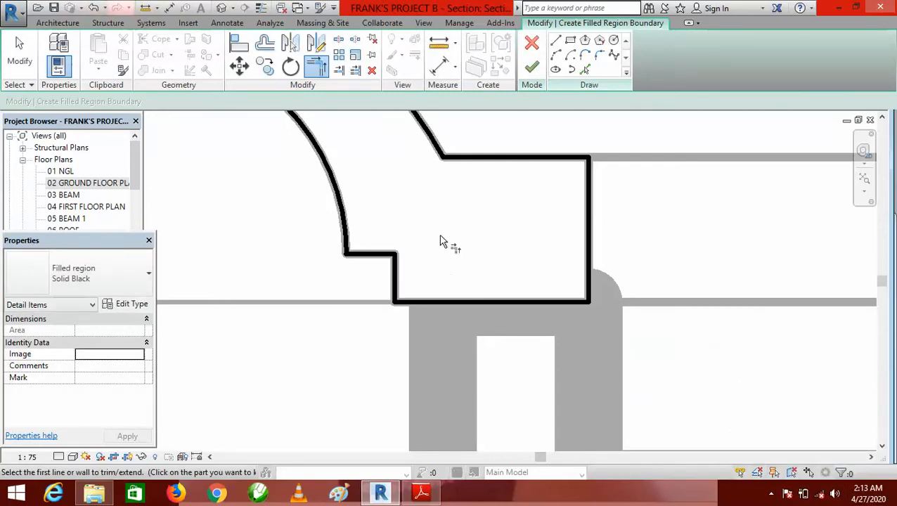
Delete the re-created short vertical line and try to finish the filled region without it.
{"action": "key", "text": "Escape"}
{"action": "left_click", "coordinate": [396, 281]}
{"action": "key", "text": "Delete"}
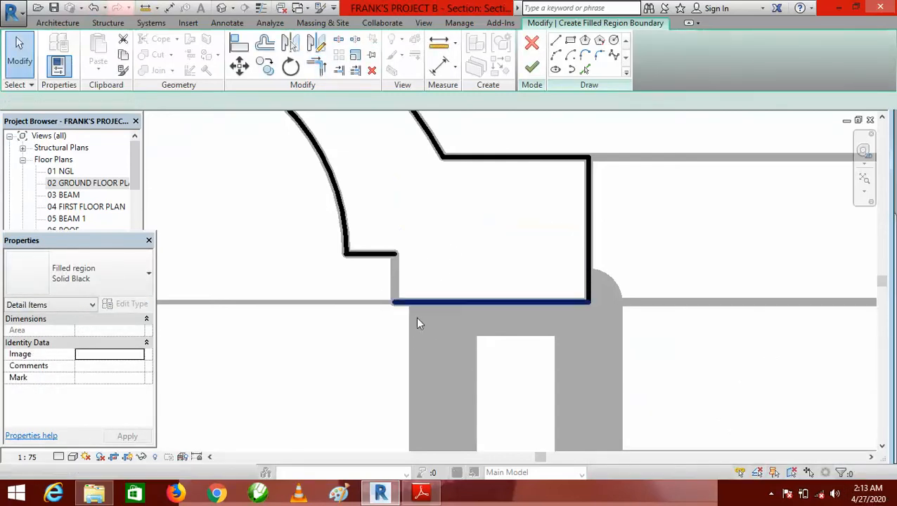
{"action": "left_click", "coordinate": [533, 68]}
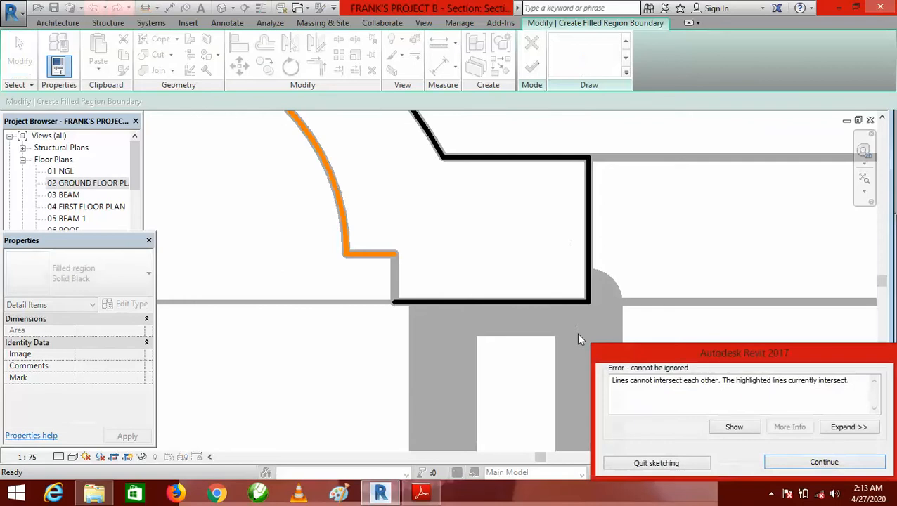
{"action": "left_click", "coordinate": [824, 462]}
Draw a straight line from the bottom line's outer end up to the step's horizontal line and try to finish the region.
{"action": "scroll", "coordinate": [409, 334], "scroll_direction": "down", "scroll_amount": 3}
{"action": "scroll", "coordinate": [409, 334], "scroll_direction": "up", "scroll_amount": 2}
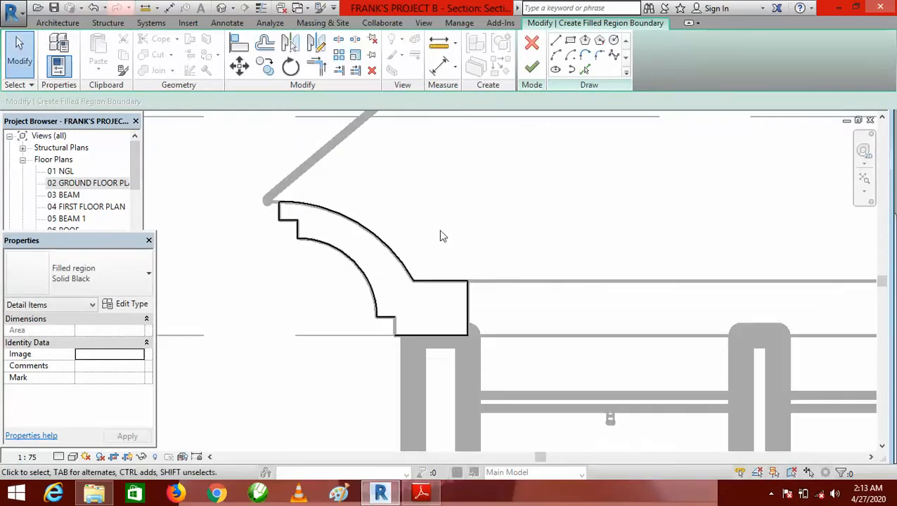
{"action": "left_click", "coordinate": [555, 40]}
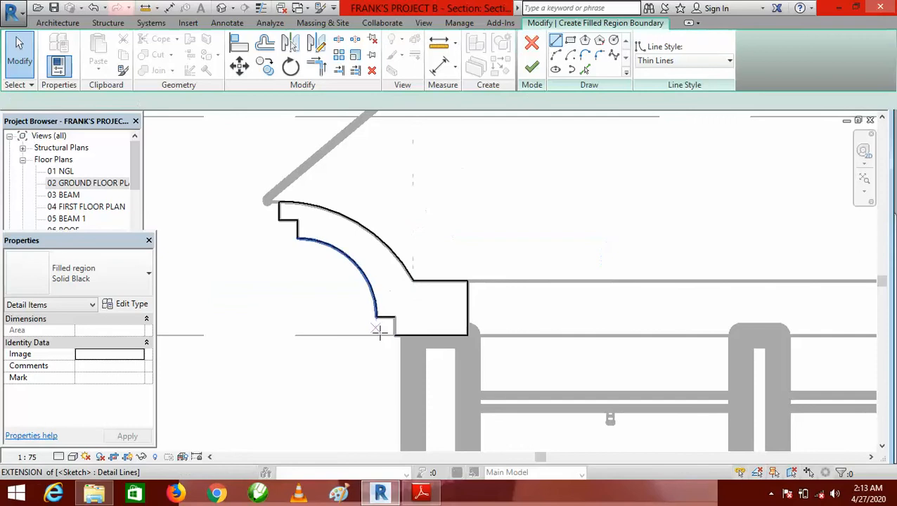
{"action": "scroll", "coordinate": [383, 332], "scroll_direction": "up", "scroll_amount": 3}
{"action": "left_click", "coordinate": [414, 325]}
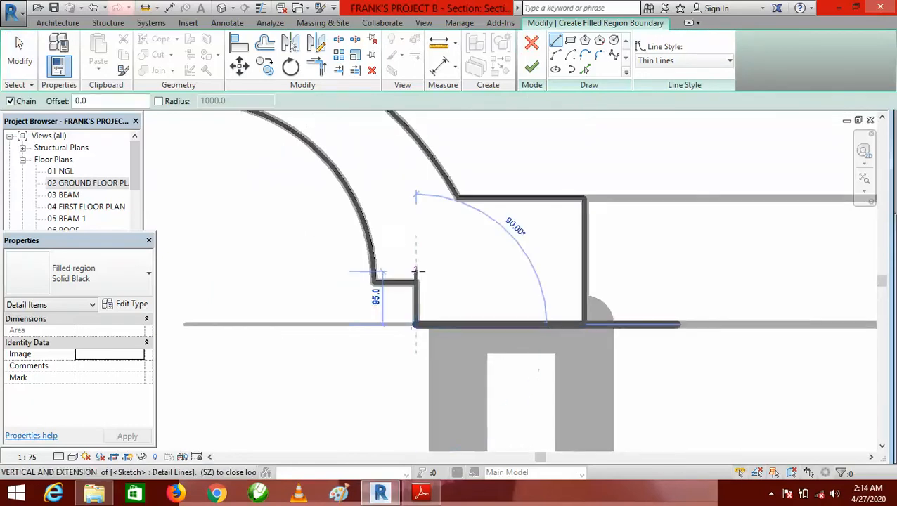
{"action": "left_click", "coordinate": [416, 281]}
{"action": "key", "text": "Escape"}
{"action": "key", "text": "Escape"}
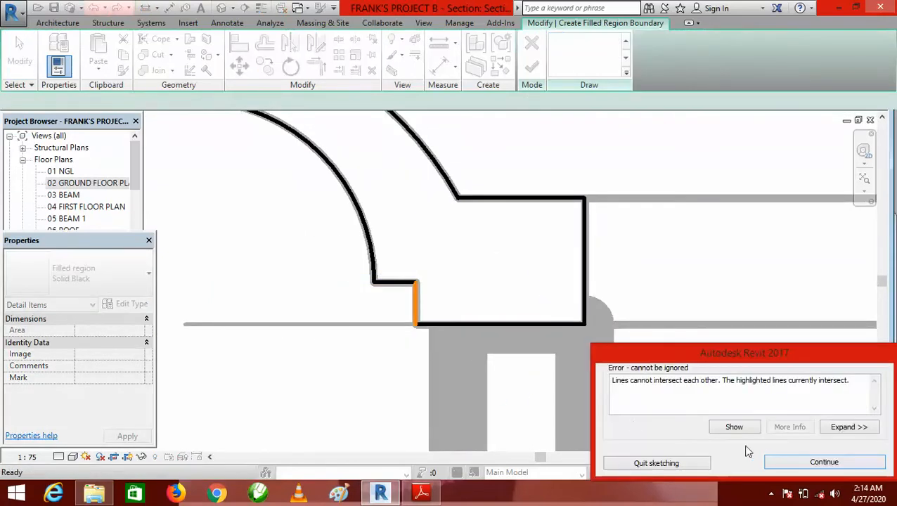
{"action": "left_click", "coordinate": [825, 463]}
Trim the cornice boundary's lower corners, joining the step's horizontal line, short vertical line, bottom line and inner arc.
{"action": "scroll", "coordinate": [392, 350], "scroll_direction": "down", "scroll_amount": 3}
{"action": "scroll", "coordinate": [389, 342], "scroll_direction": "down", "scroll_amount": 2}
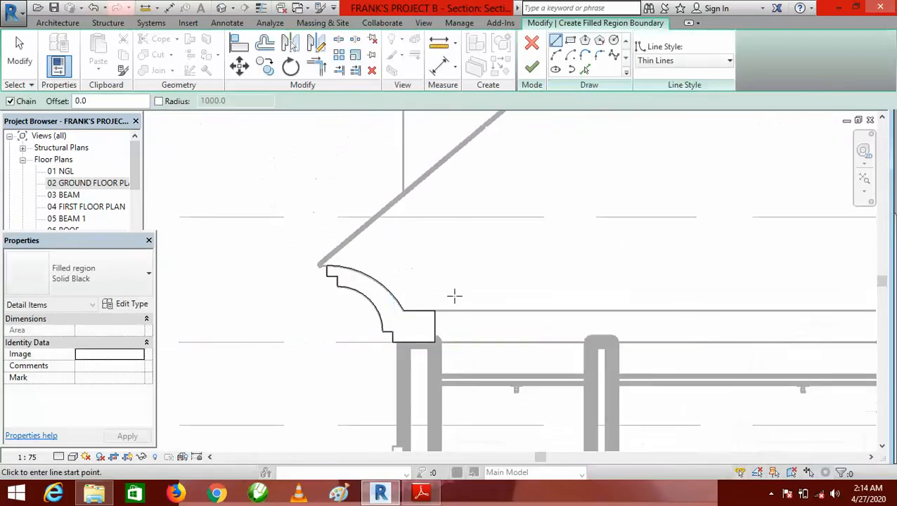
{"action": "scroll", "coordinate": [455, 296], "scroll_direction": "up", "scroll_amount": 2}
{"action": "scroll", "coordinate": [326, 260], "scroll_direction": "down", "scroll_amount": 2}
{"action": "scroll", "coordinate": [399, 321], "scroll_direction": "down", "scroll_amount": 1}
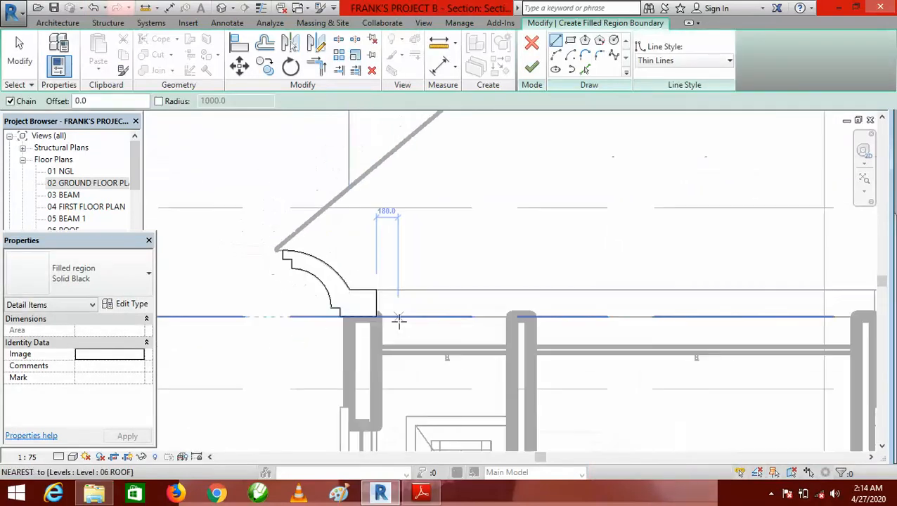
{"action": "scroll", "coordinate": [379, 318], "scroll_direction": "up", "scroll_amount": 2}
{"action": "scroll", "coordinate": [379, 318], "scroll_direction": "up", "scroll_amount": 1}
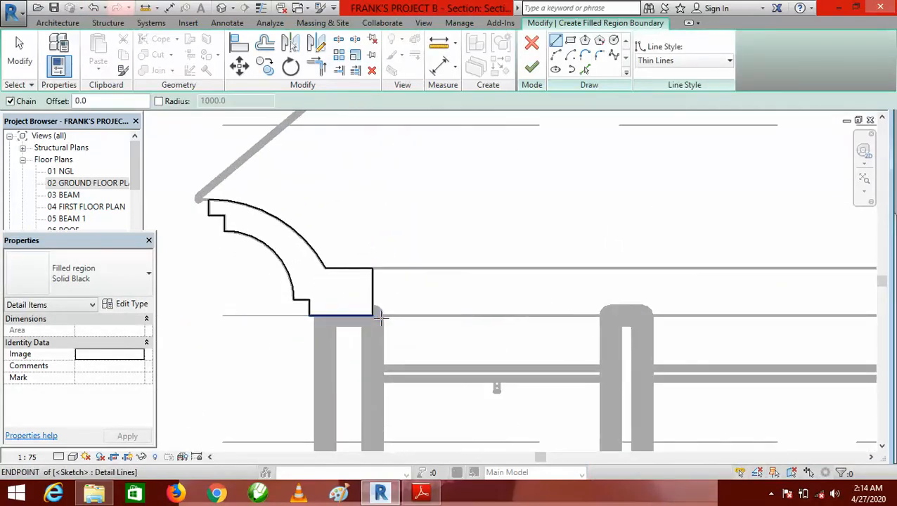
{"action": "scroll", "coordinate": [296, 307], "scroll_direction": "up", "scroll_amount": 5}
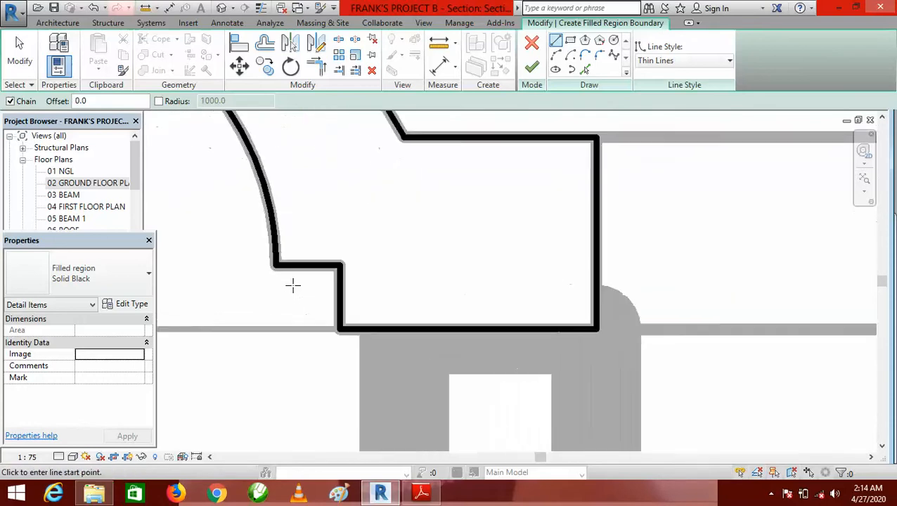
{"action": "scroll", "coordinate": [293, 285], "scroll_direction": "up", "scroll_amount": 3}
{"action": "left_click", "coordinate": [316, 67]}
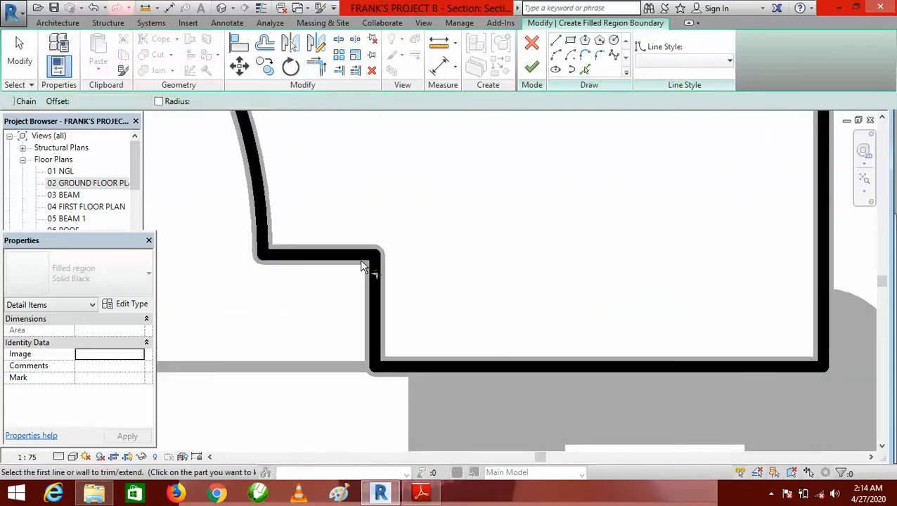
{"action": "left_click", "coordinate": [361, 265]}
{"action": "left_click", "coordinate": [377, 298]}
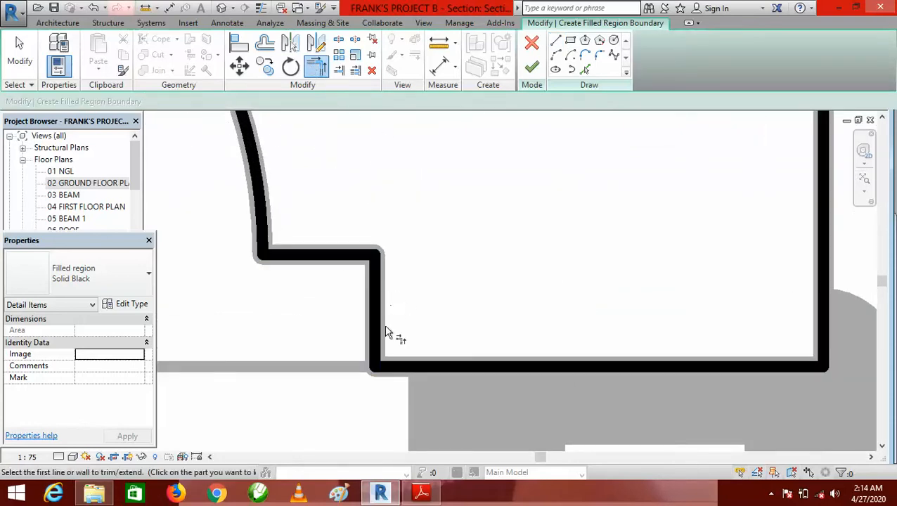
{"action": "left_click", "coordinate": [382, 323]}
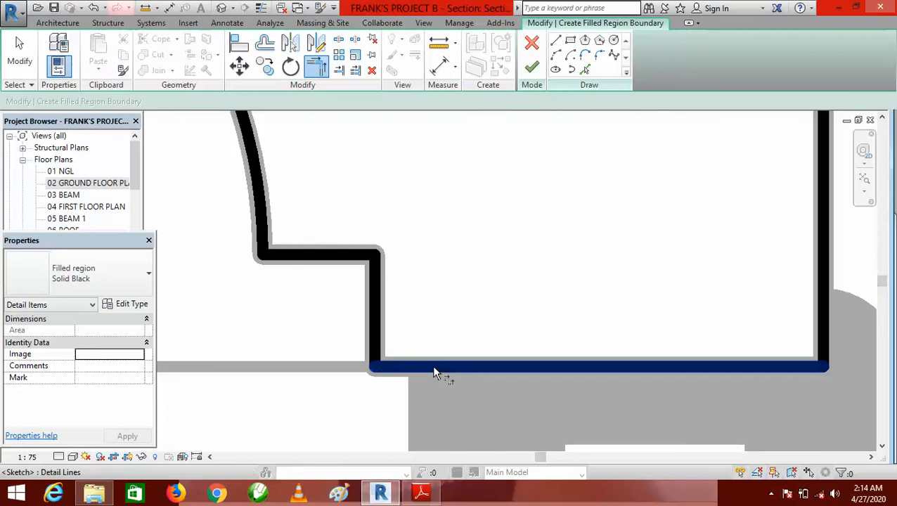
{"action": "left_click", "coordinate": [435, 370]}
{"action": "scroll", "coordinate": [458, 389], "scroll_direction": "down", "scroll_amount": 3}
{"action": "left_click", "coordinate": [349, 296]}
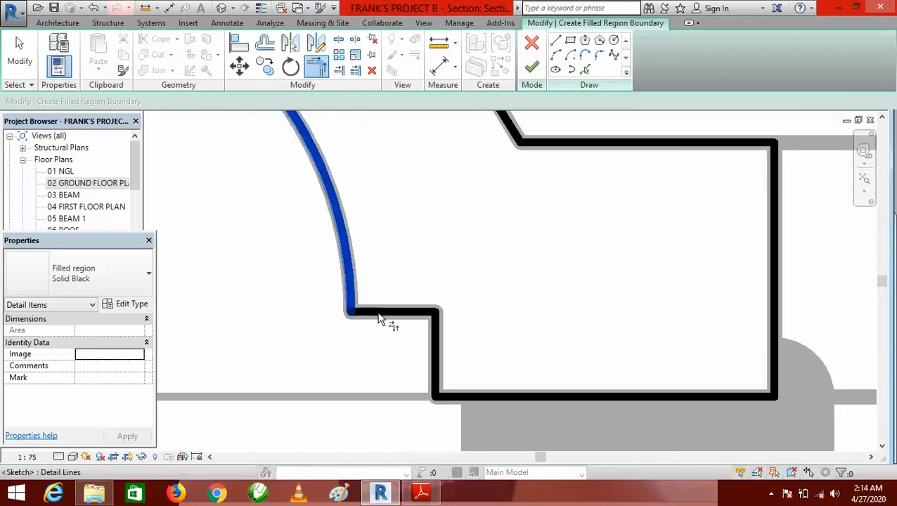
{"action": "left_click", "coordinate": [385, 316]}
Cancel the filled region sketch and discard its boundary.
{"action": "scroll", "coordinate": [391, 357], "scroll_direction": "down", "scroll_amount": 1}
{"action": "scroll", "coordinate": [392, 357], "scroll_direction": "down", "scroll_amount": 5}
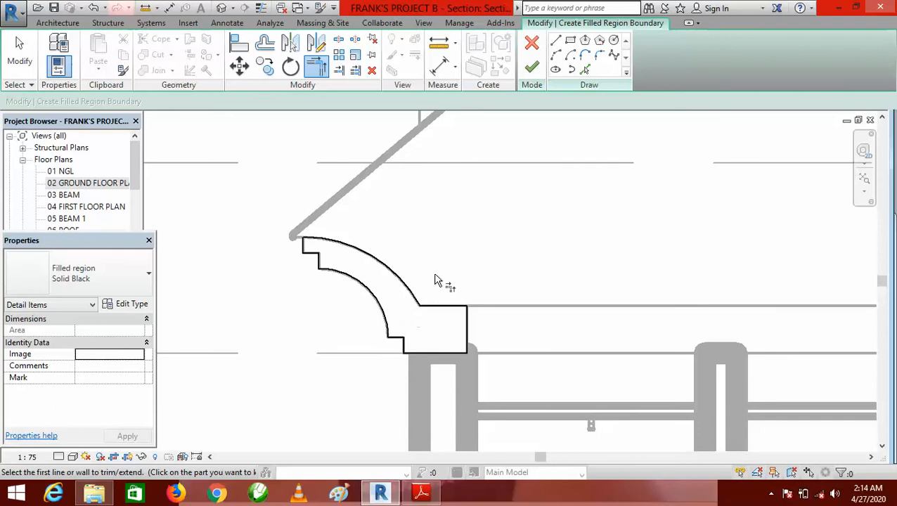
{"action": "left_click", "coordinate": [532, 44]}
{"action": "left_click", "coordinate": [491, 259]}
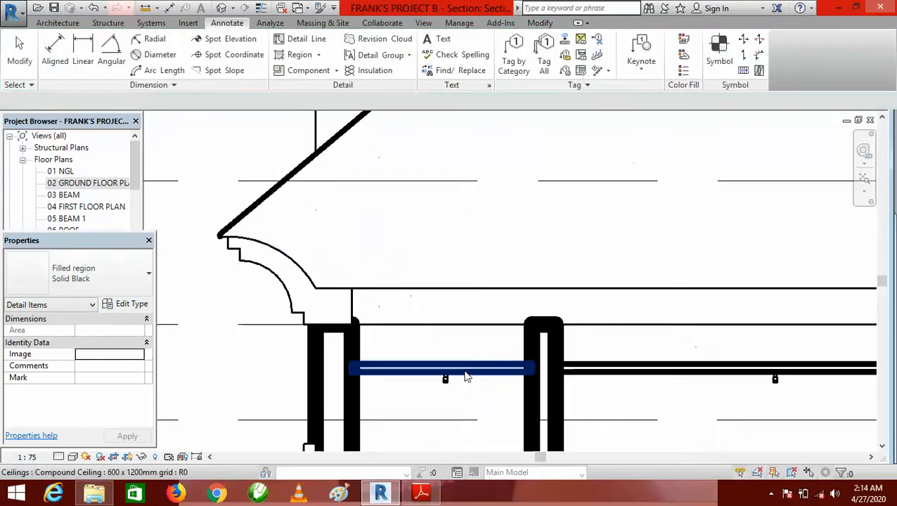
Start a new filled region and pick the roof cornice's outer and inner arcs as boundary lines.
{"action": "scroll", "coordinate": [386, 273], "scroll_direction": "up", "scroll_amount": 4}
{"action": "scroll", "coordinate": [385, 272], "scroll_direction": "up", "scroll_amount": 2}
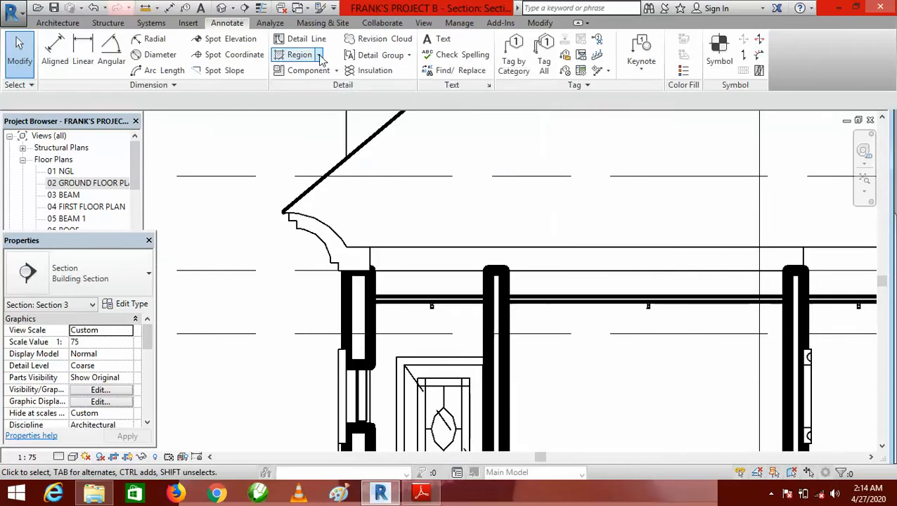
{"action": "left_click", "coordinate": [320, 56]}
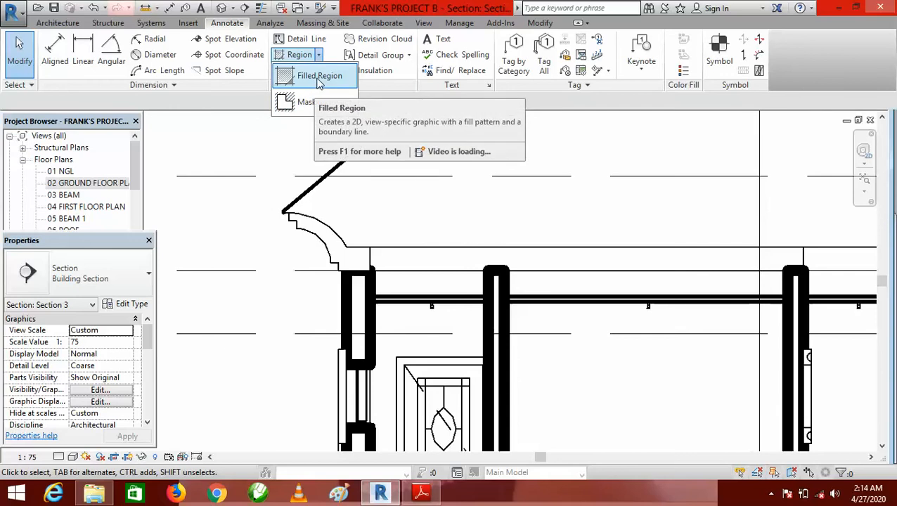
{"action": "left_click", "coordinate": [319, 76]}
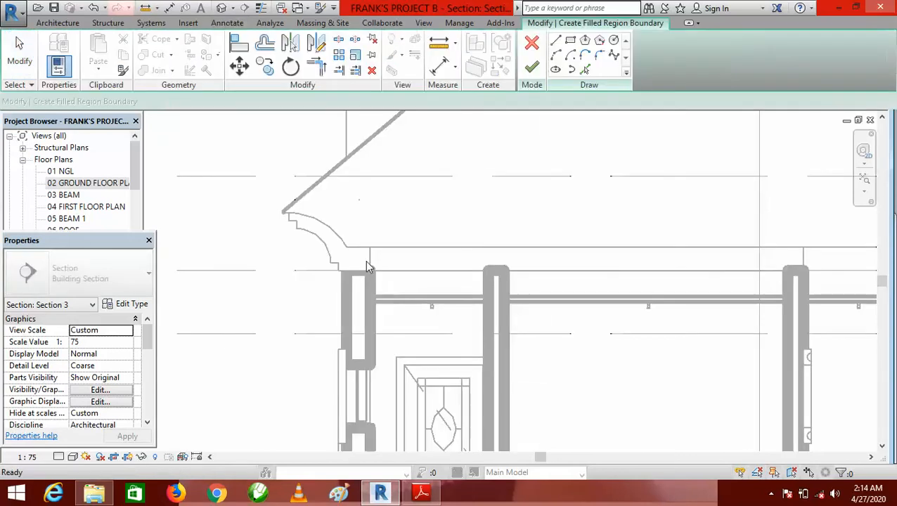
{"action": "scroll", "coordinate": [345, 236], "scroll_direction": "up", "scroll_amount": 2}
{"action": "scroll", "coordinate": [346, 243], "scroll_direction": "up", "scroll_amount": 2}
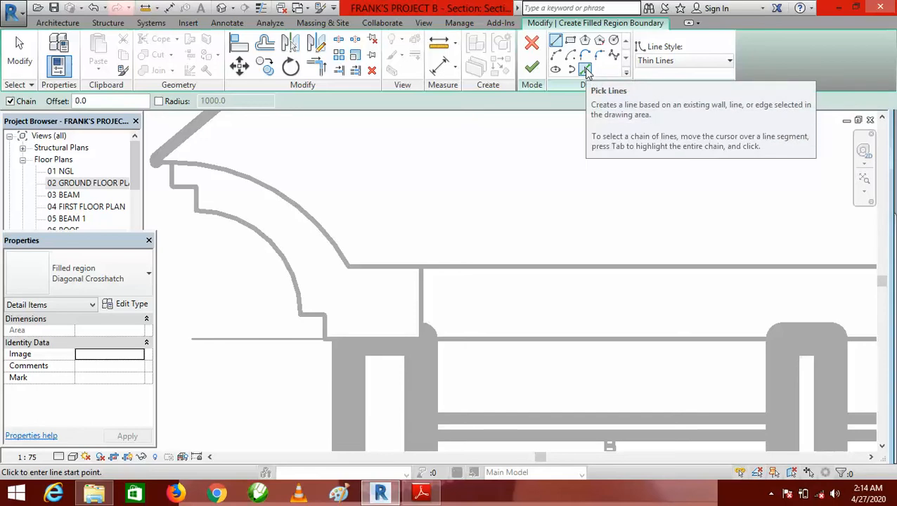
{"action": "left_click", "coordinate": [586, 73]}
{"action": "scroll", "coordinate": [560, 177], "scroll_direction": "down", "scroll_amount": 2}
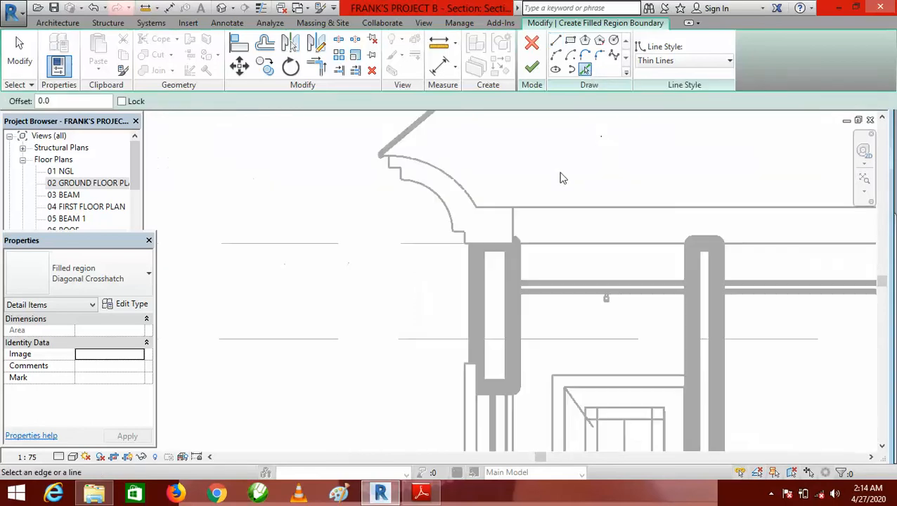
{"action": "left_click", "coordinate": [430, 175]}
{"action": "scroll", "coordinate": [515, 184], "scroll_direction": "up", "scroll_amount": 2}
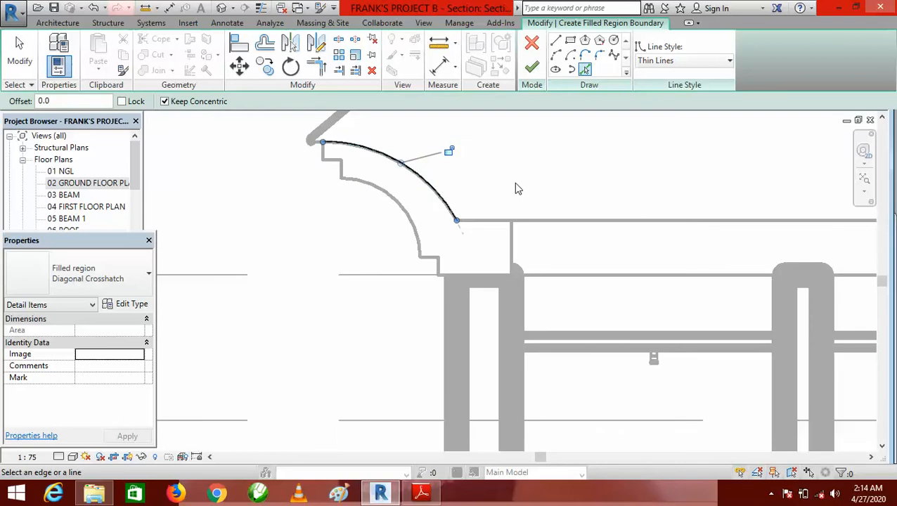
{"action": "left_click", "coordinate": [399, 208]}
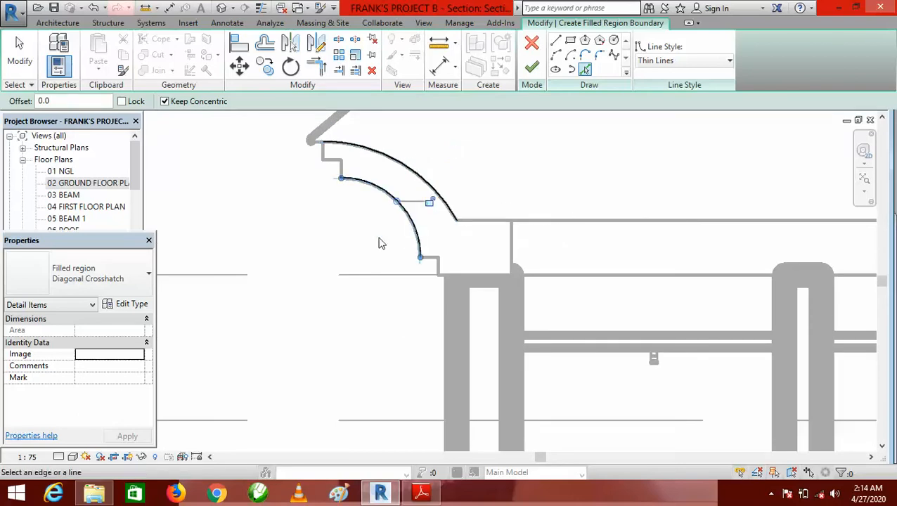
Draw straight boundary lines along the cornice's upper step, from the outer arc's upper end to the inner arc's upper end.
{"action": "left_click", "coordinate": [556, 40]}
{"action": "scroll", "coordinate": [327, 136], "scroll_direction": "up", "scroll_amount": 4}
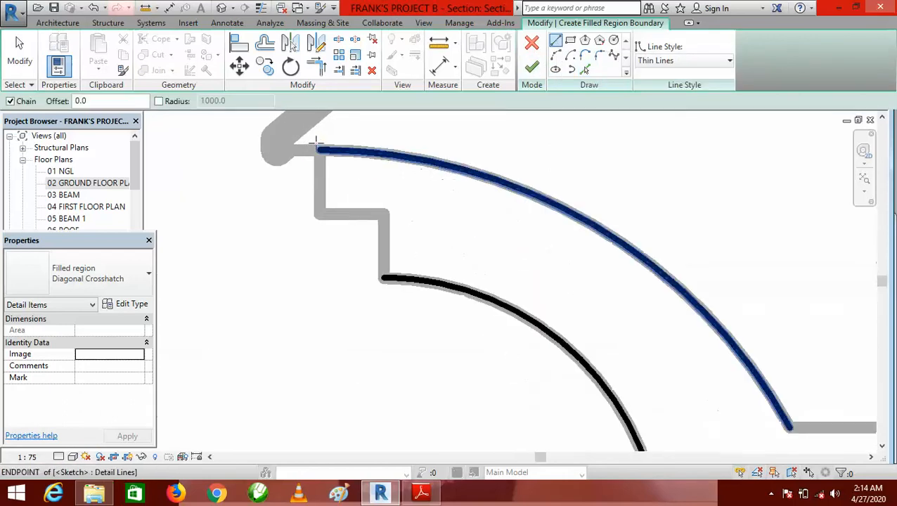
{"action": "left_click", "coordinate": [320, 150]}
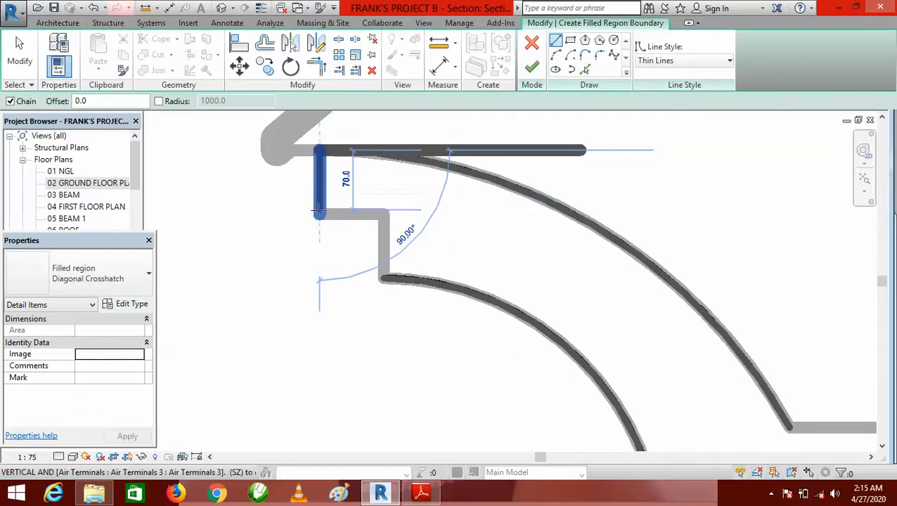
{"action": "left_click", "coordinate": [320, 214]}
{"action": "left_click", "coordinate": [386, 213]}
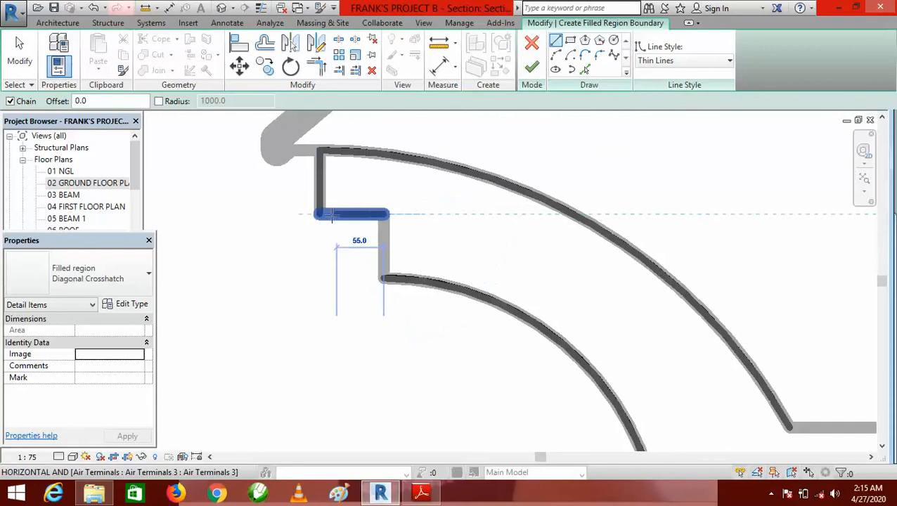
{"action": "key", "text": "Escape"}
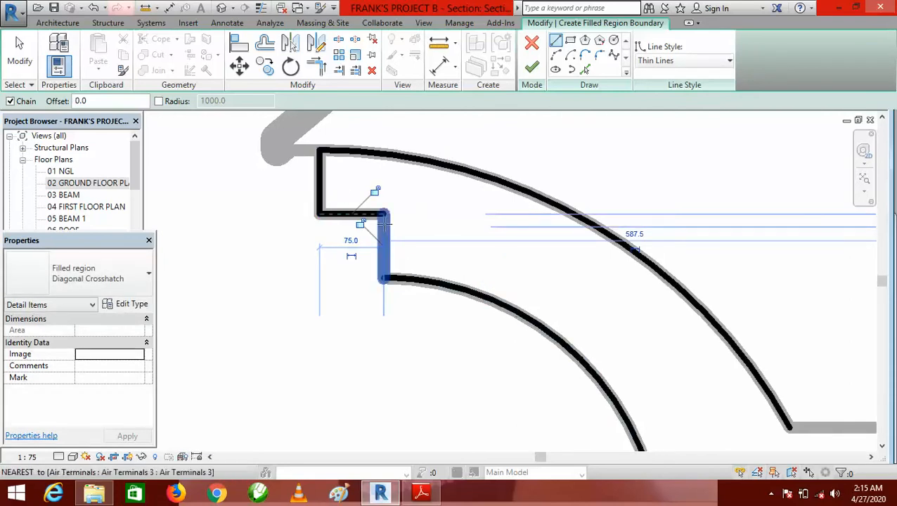
{"action": "left_click", "coordinate": [384, 213]}
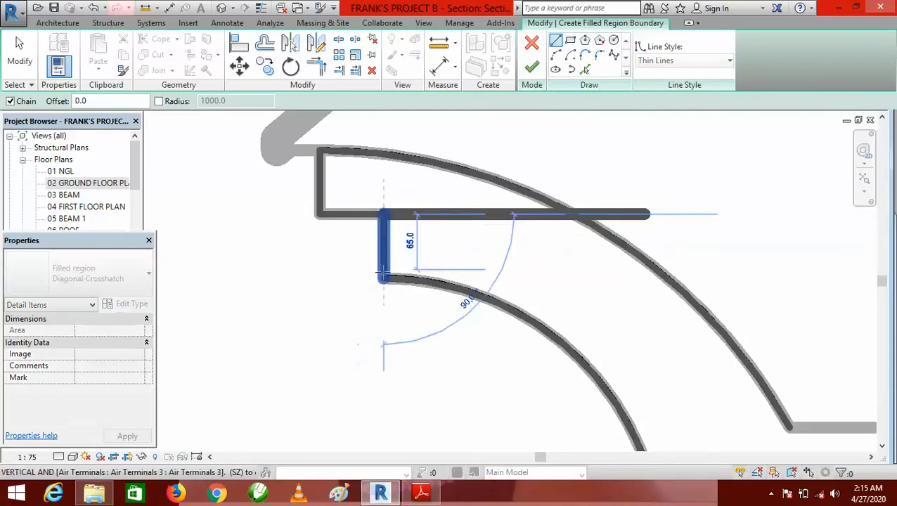
{"action": "left_click", "coordinate": [383, 278]}
{"action": "scroll", "coordinate": [365, 211], "scroll_direction": "down", "scroll_amount": 4}
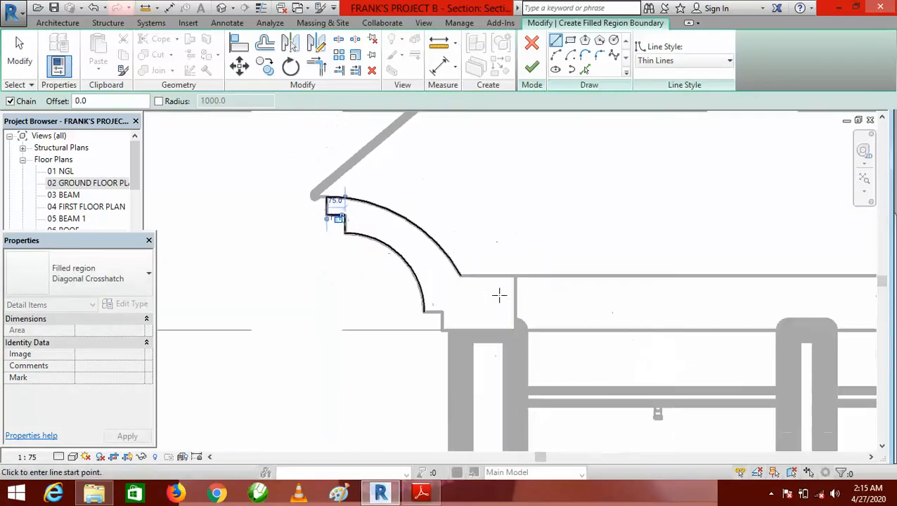
Draw boundary lines from the outer arc's lower end, 225 mm horizontally and 225 mm down, then along the cornice's bottom edge to its lower step.
{"action": "scroll", "coordinate": [499, 295], "scroll_direction": "up", "scroll_amount": 3}
{"action": "scroll", "coordinate": [438, 269], "scroll_direction": "up", "scroll_amount": 1}
{"action": "key", "text": "Escape"}
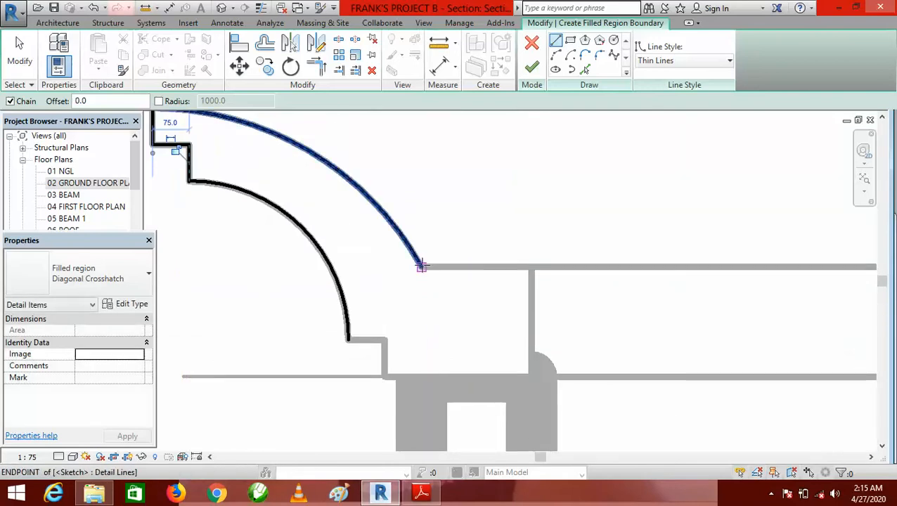
{"action": "key", "text": "Escape"}
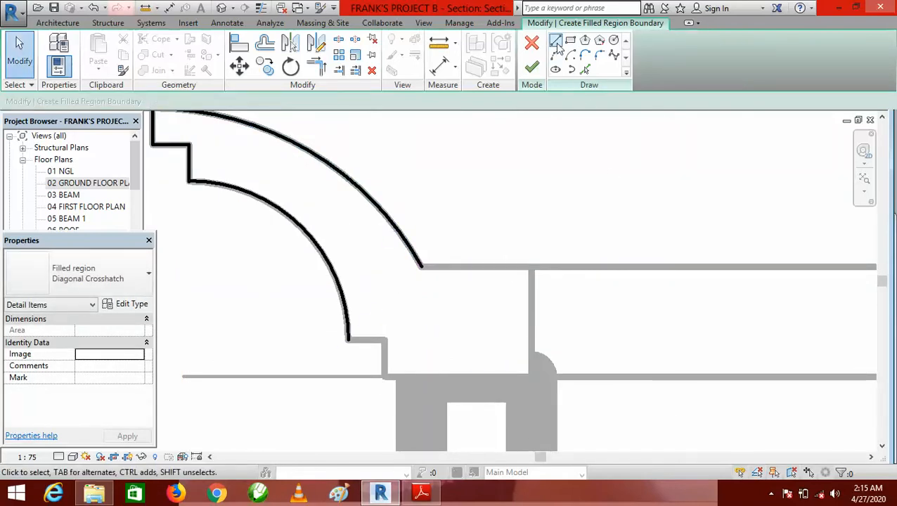
{"action": "left_click", "coordinate": [556, 41]}
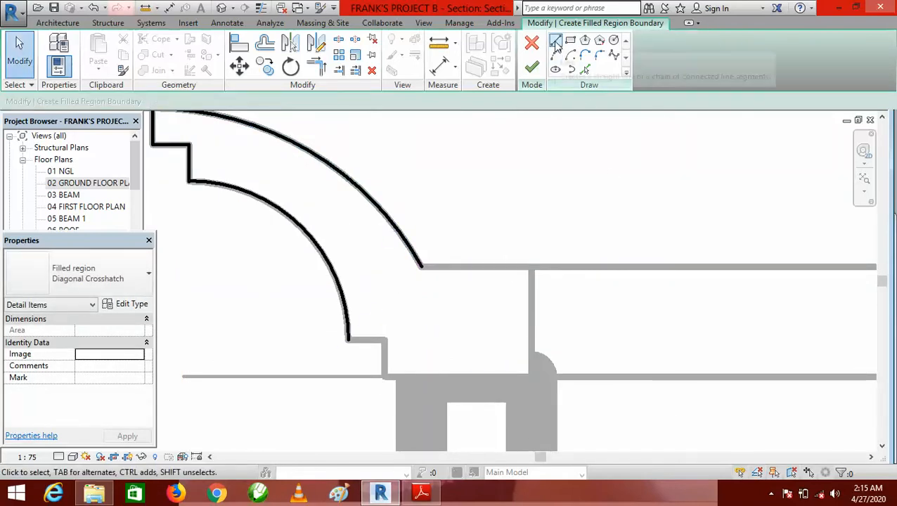
{"action": "left_click", "coordinate": [421, 267]}
{"action": "left_click", "coordinate": [531, 267]}
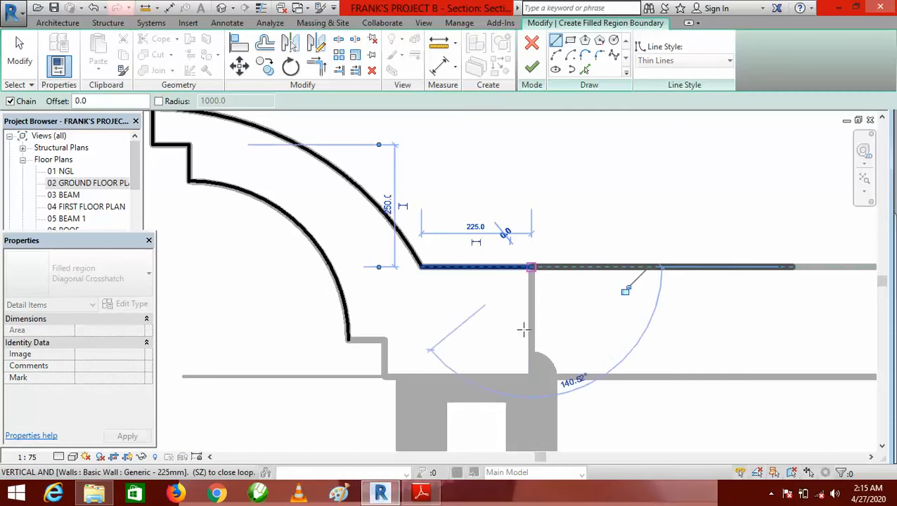
{"action": "left_click", "coordinate": [531, 375]}
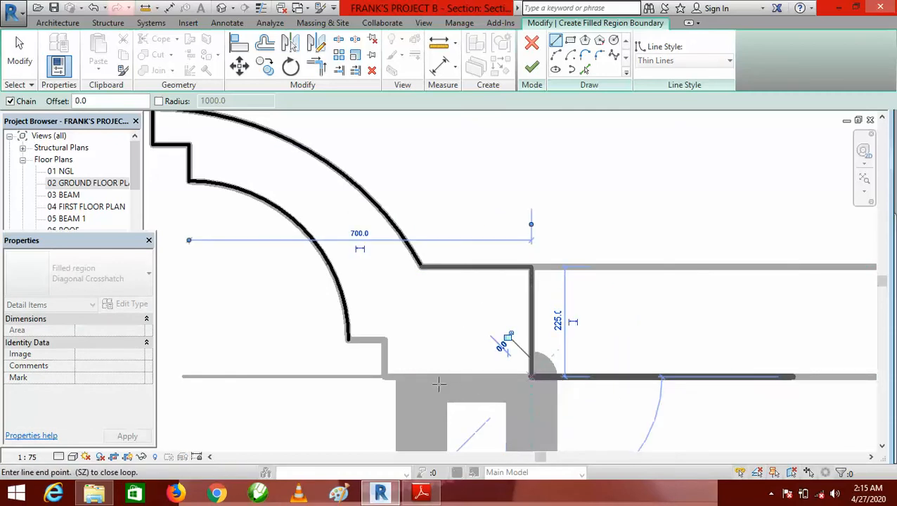
{"action": "left_click", "coordinate": [385, 376]}
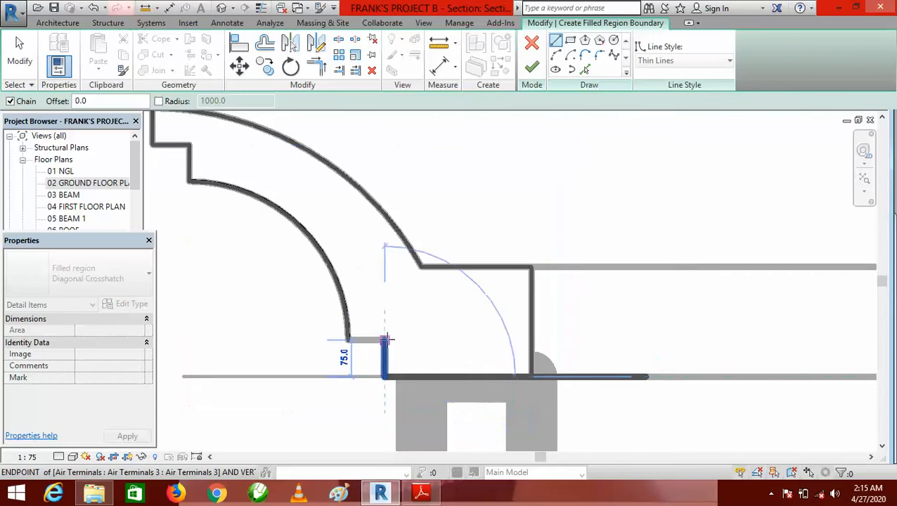
Close the boundary along the lower step with a 75 mm riser and a horizontal line to the inner arc, and finish the filled region.
{"action": "left_click", "coordinate": [385, 341]}
{"action": "left_click", "coordinate": [347, 341]}
{"action": "scroll", "coordinate": [457, 340], "scroll_direction": "down", "scroll_amount": 5}
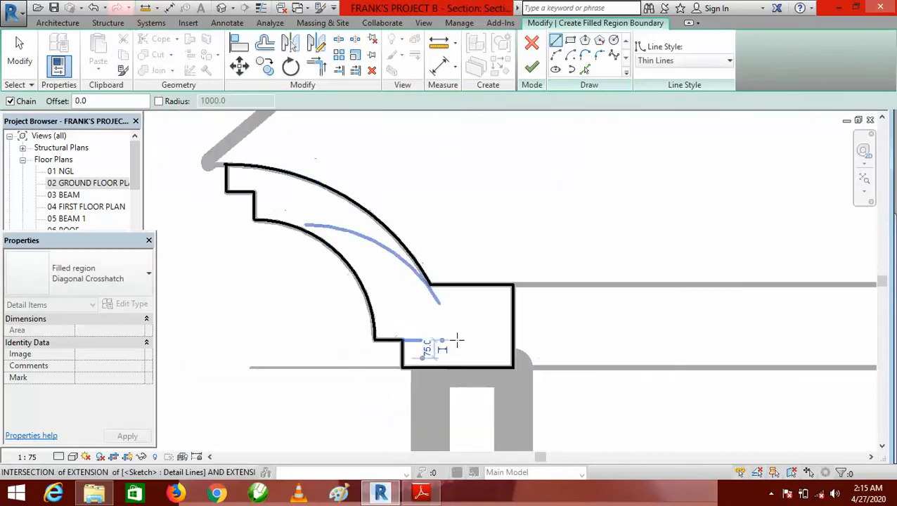
{"action": "scroll", "coordinate": [482, 324], "scroll_direction": "up", "scroll_amount": 2}
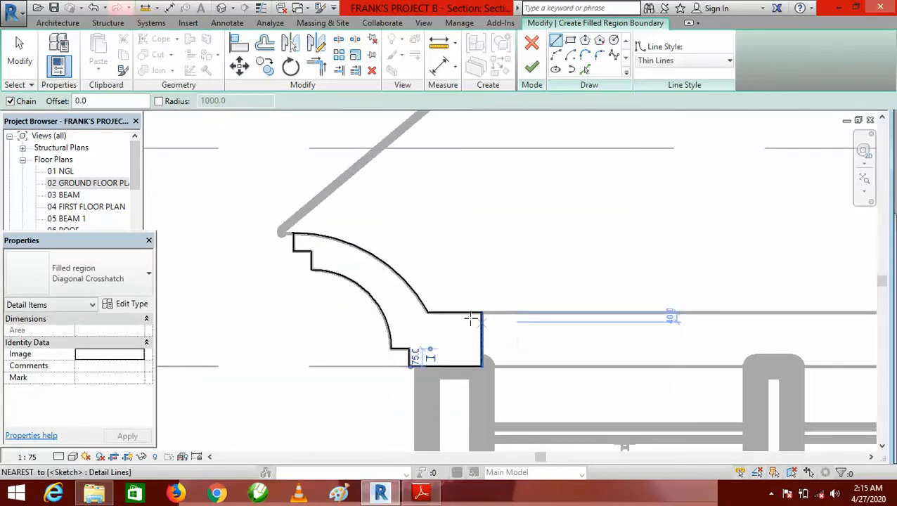
{"action": "left_click", "coordinate": [533, 67]}
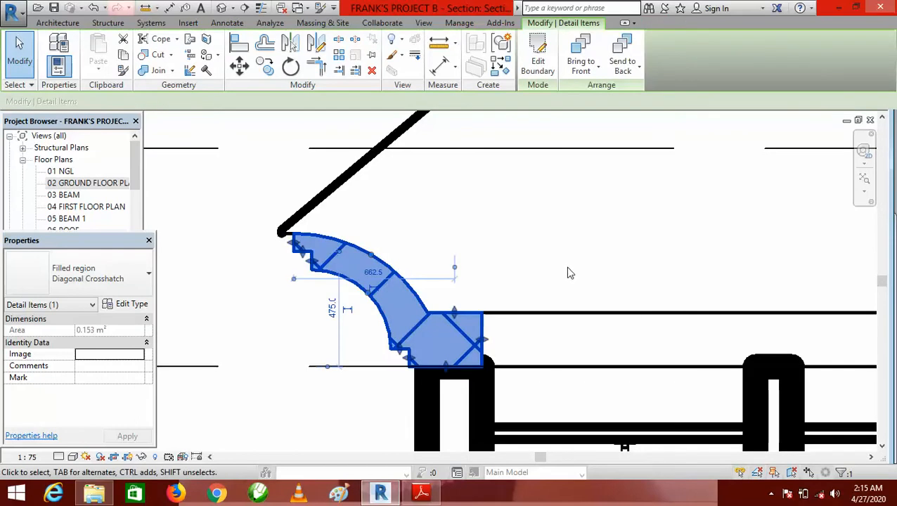
{"action": "scroll", "coordinate": [561, 262], "scroll_direction": "down", "scroll_amount": 1}
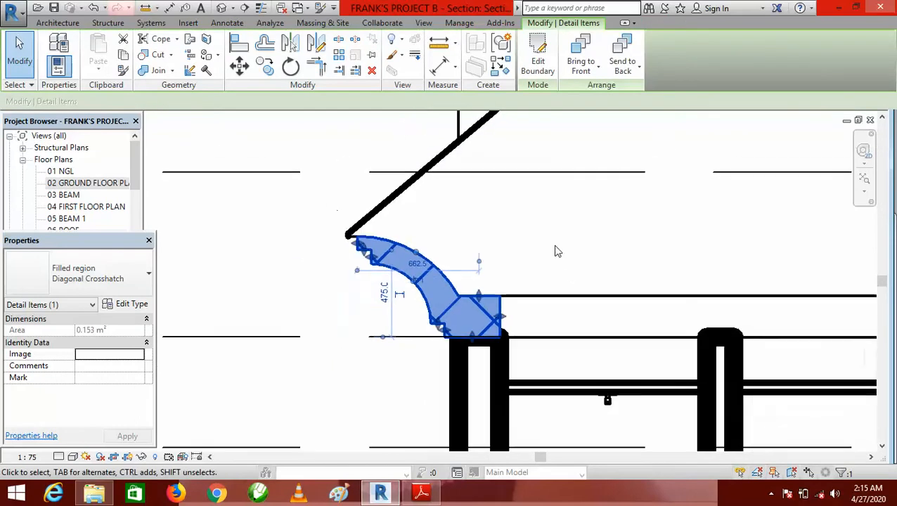
{"action": "left_click", "coordinate": [274, 229]}
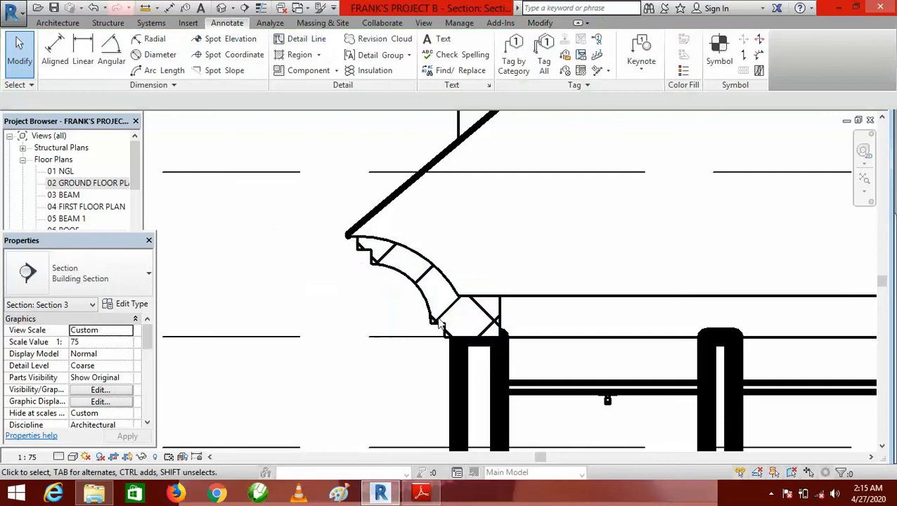
Examine the filled cornice profile and its hatch pattern at the eave in the section.
{"action": "scroll", "coordinate": [458, 316], "scroll_direction": "up", "scroll_amount": 2}
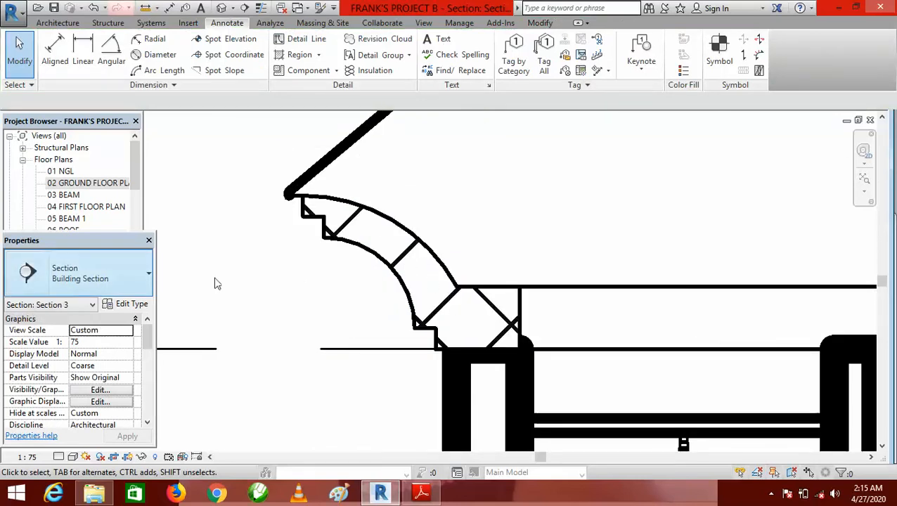
{"action": "scroll", "coordinate": [461, 331], "scroll_direction": "down", "scroll_amount": 2}
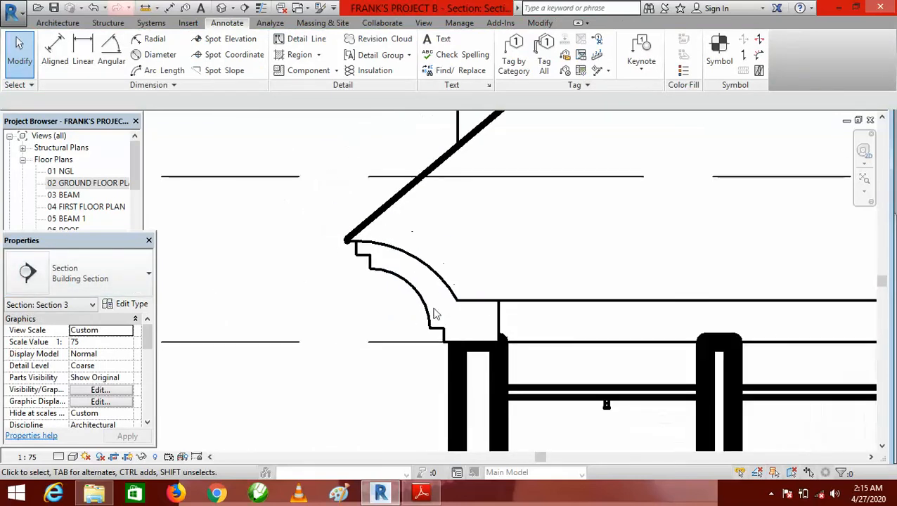
{"action": "scroll", "coordinate": [452, 335], "scroll_direction": "up", "scroll_amount": 1}
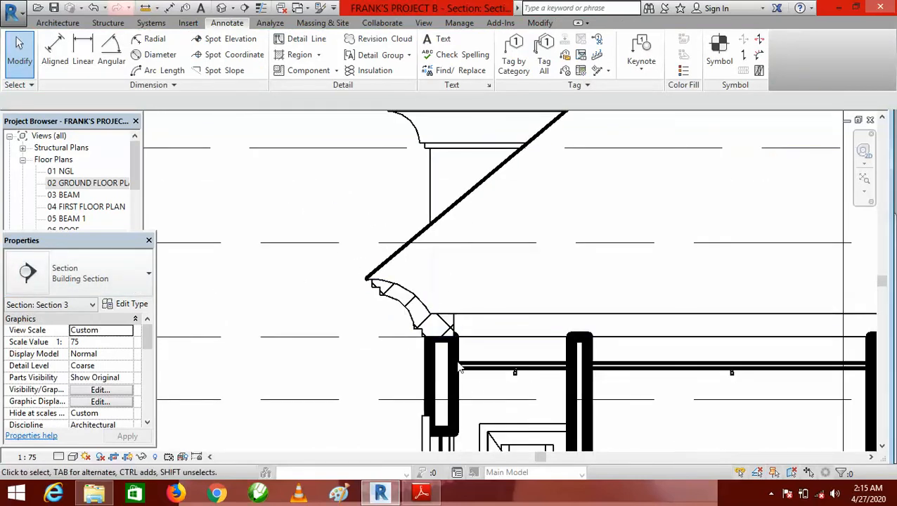
{"action": "scroll", "coordinate": [445, 331], "scroll_direction": "up", "scroll_amount": 2}
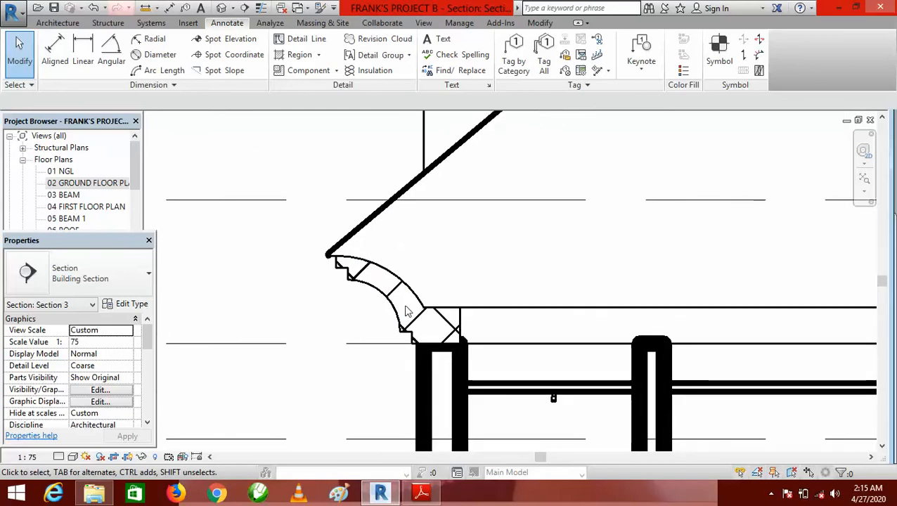
{"action": "scroll", "coordinate": [310, 303], "scroll_direction": "down", "scroll_amount": 2}
{"action": "scroll", "coordinate": [345, 297], "scroll_direction": "up", "scroll_amount": 2}
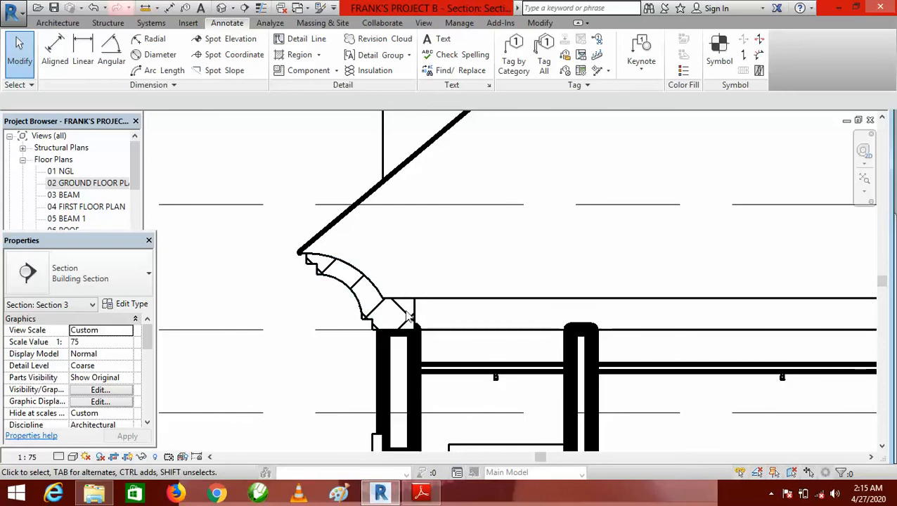
{"action": "scroll", "coordinate": [372, 313], "scroll_direction": "up", "scroll_amount": 1}
{"action": "scroll", "coordinate": [272, 308], "scroll_direction": "up", "scroll_amount": 1}
{"action": "scroll", "coordinate": [303, 313], "scroll_direction": "down", "scroll_amount": 1}
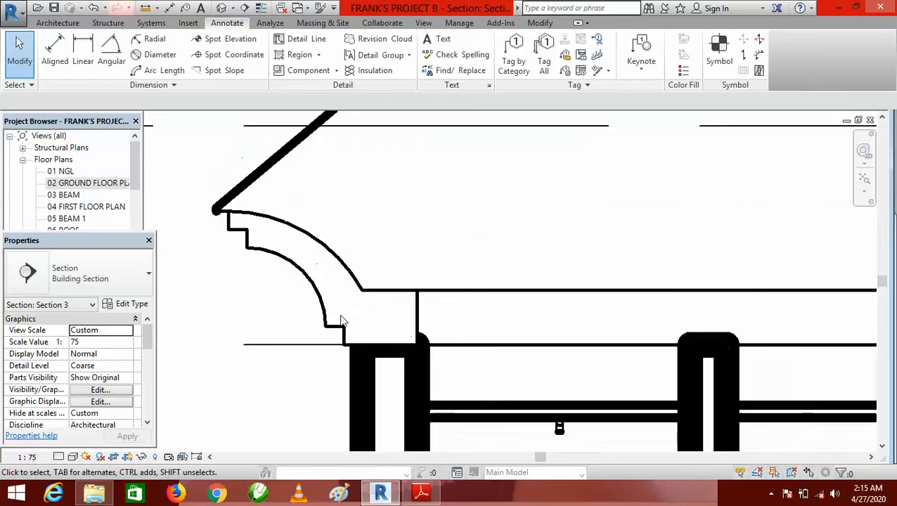
{"action": "scroll", "coordinate": [341, 320], "scroll_direction": "down", "scroll_amount": 1}
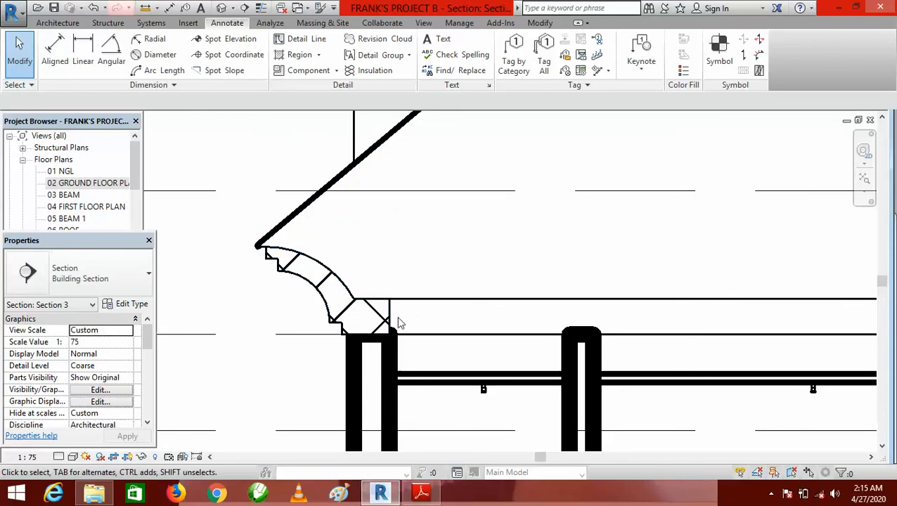
Change the cornice filled region's type to Solid Black.
{"action": "scroll", "coordinate": [374, 325], "scroll_direction": "up", "scroll_amount": 2}
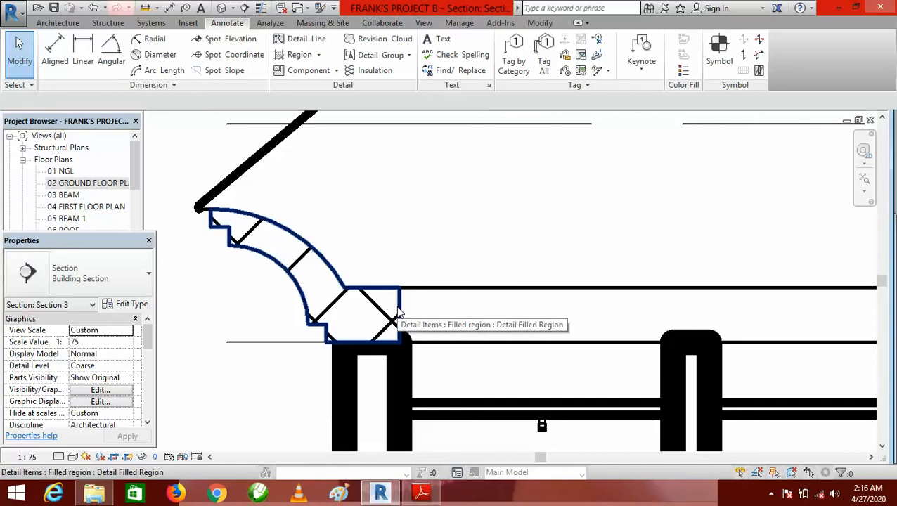
{"action": "left_click", "coordinate": [398, 308]}
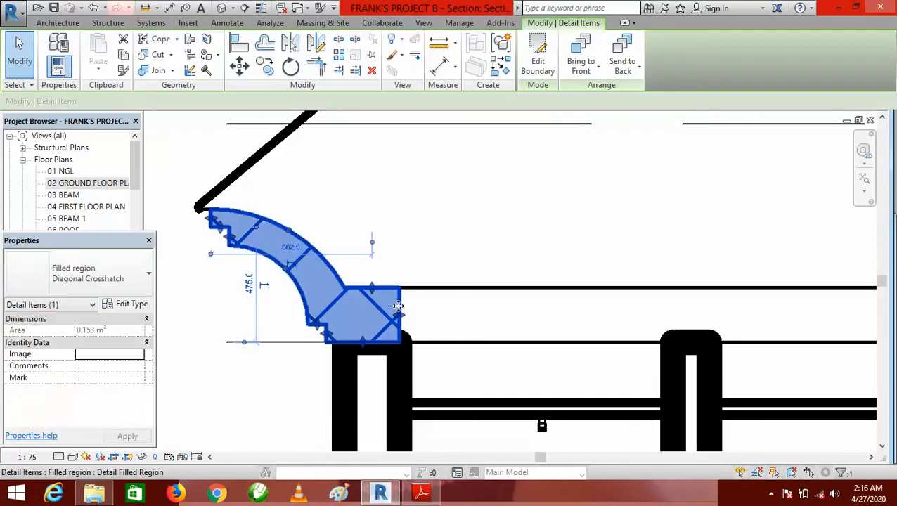
{"action": "left_click", "coordinate": [149, 277]}
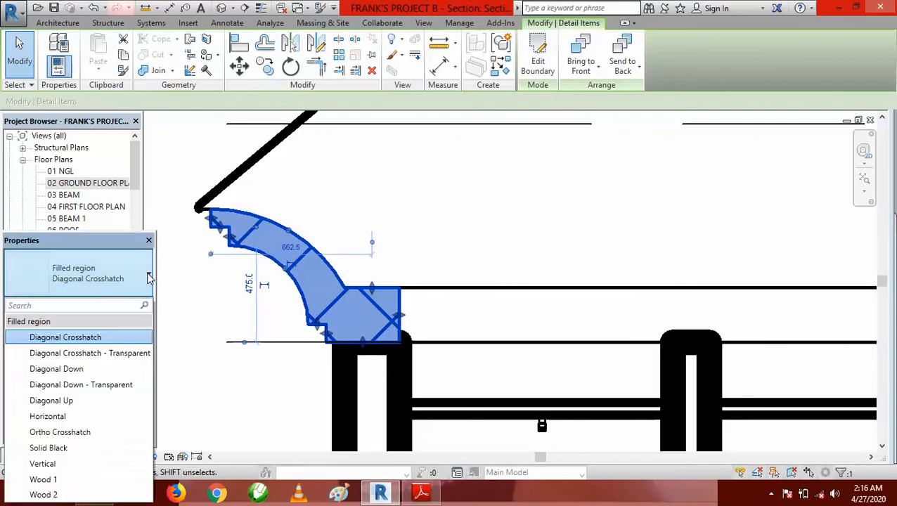
{"action": "left_click", "coordinate": [80, 443]}
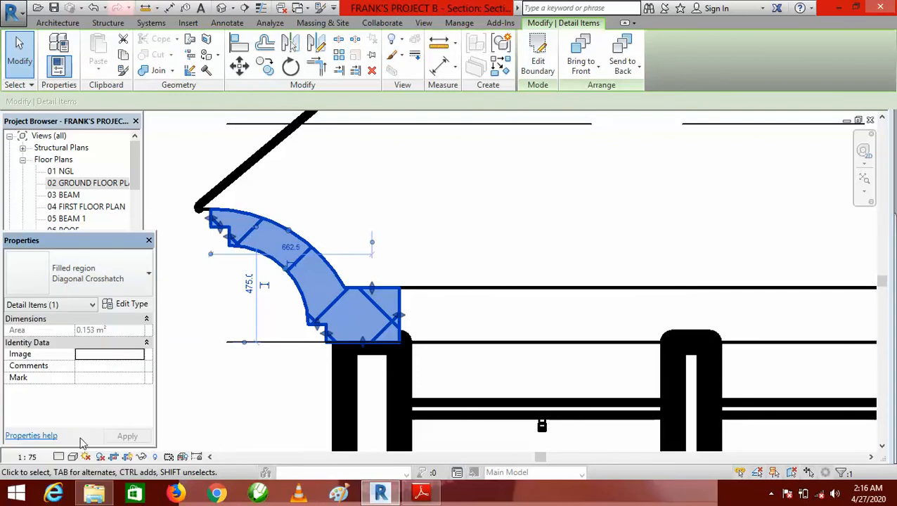
Switch the selected cornice filled region from crosshatch to the Solid Black type and deselect it.
{"action": "left_click", "coordinate": [149, 276]}
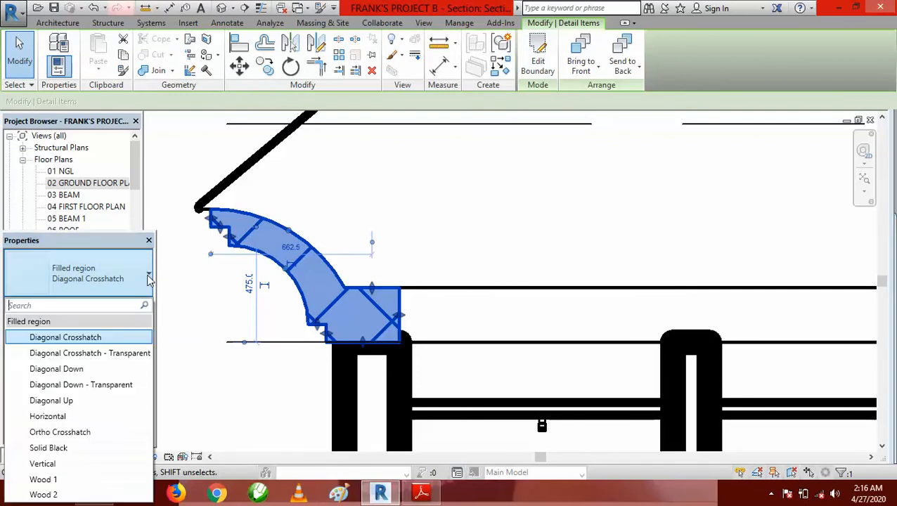
{"action": "left_click", "coordinate": [81, 449]}
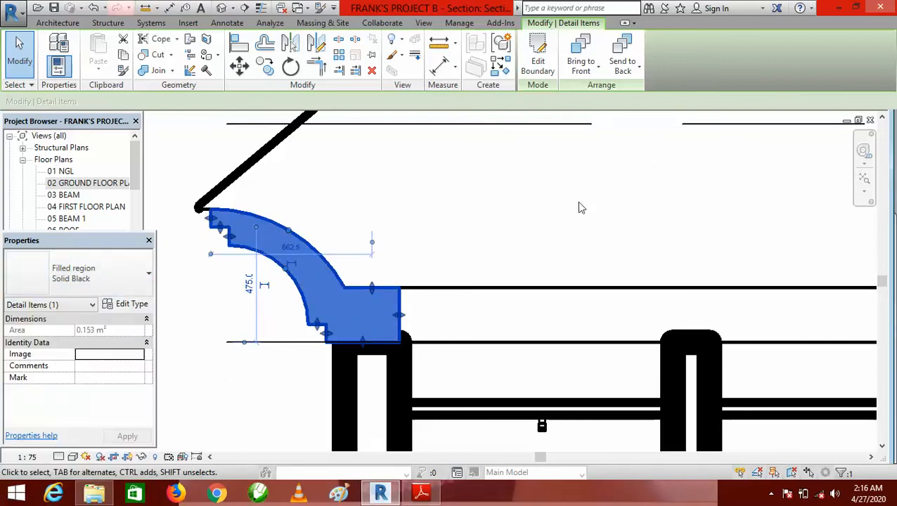
{"action": "left_click", "coordinate": [499, 206]}
Examine the solid black cornice profile at the left eave and how it meets the wall and roof in the section.
{"action": "scroll", "coordinate": [434, 270], "scroll_direction": "down", "scroll_amount": 4}
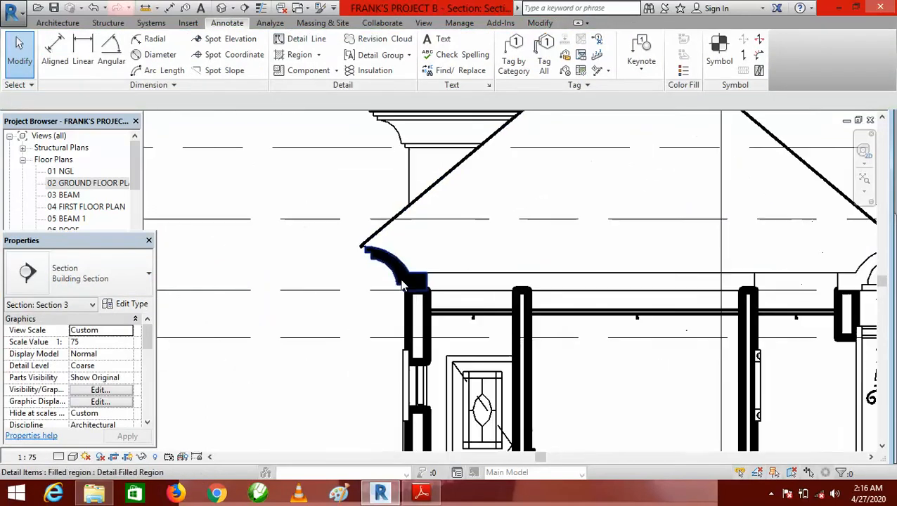
{"action": "scroll", "coordinate": [403, 277], "scroll_direction": "up", "scroll_amount": 2}
{"action": "scroll", "coordinate": [292, 265], "scroll_direction": "down", "scroll_amount": 3}
{"action": "scroll", "coordinate": [281, 261], "scroll_direction": "up", "scroll_amount": 3}
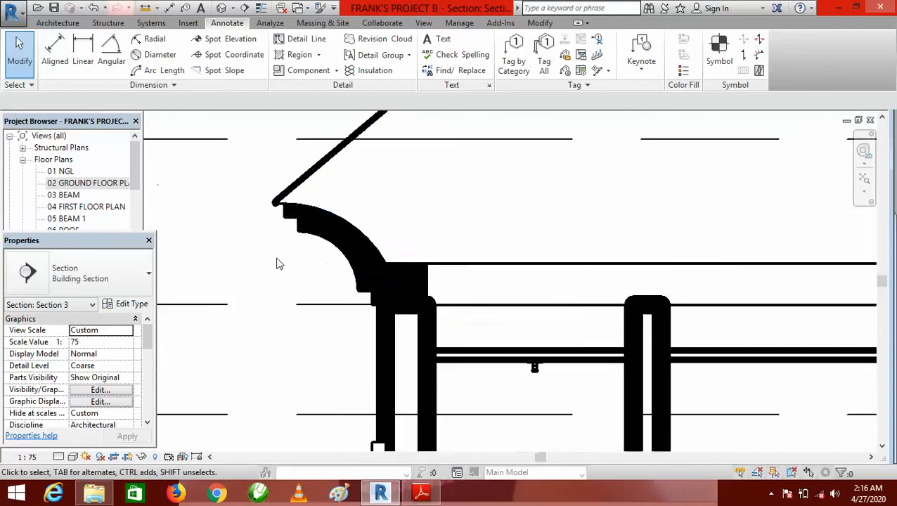
{"action": "scroll", "coordinate": [273, 248], "scroll_direction": "down", "scroll_amount": 1}
{"action": "scroll", "coordinate": [289, 242], "scroll_direction": "down", "scroll_amount": 1}
{"action": "scroll", "coordinate": [345, 260], "scroll_direction": "up", "scroll_amount": 3}
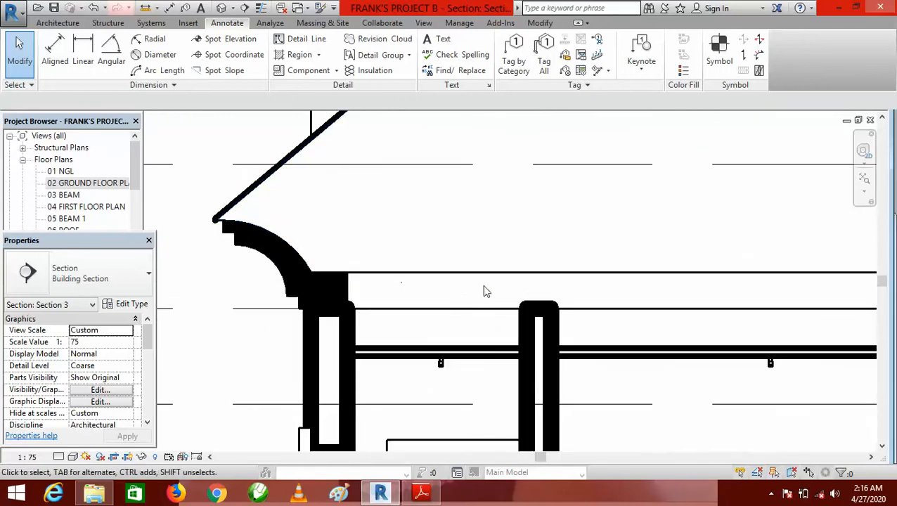
{"action": "scroll", "coordinate": [482, 288], "scroll_direction": "down", "scroll_amount": 1}
{"action": "scroll", "coordinate": [377, 270], "scroll_direction": "up", "scroll_amount": 5}
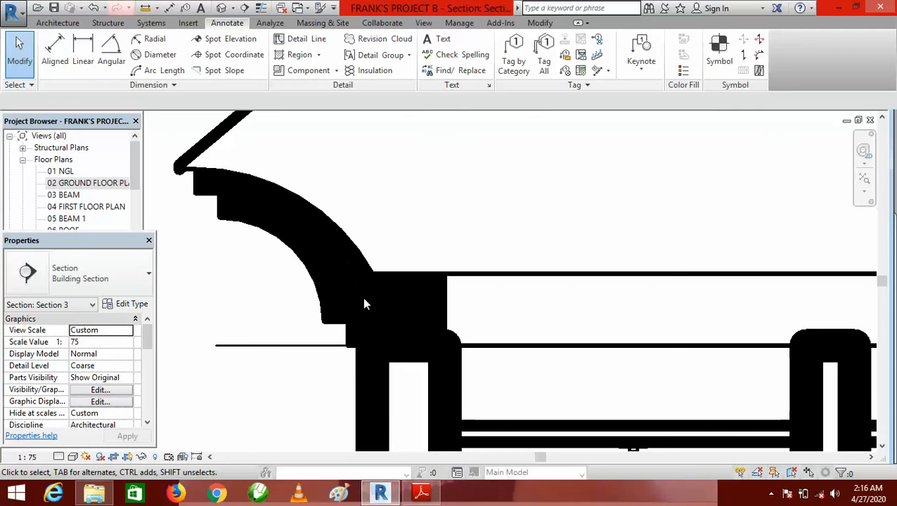
{"action": "scroll", "coordinate": [382, 307], "scroll_direction": "down", "scroll_amount": 2}
{"action": "scroll", "coordinate": [380, 306], "scroll_direction": "up", "scroll_amount": 2}
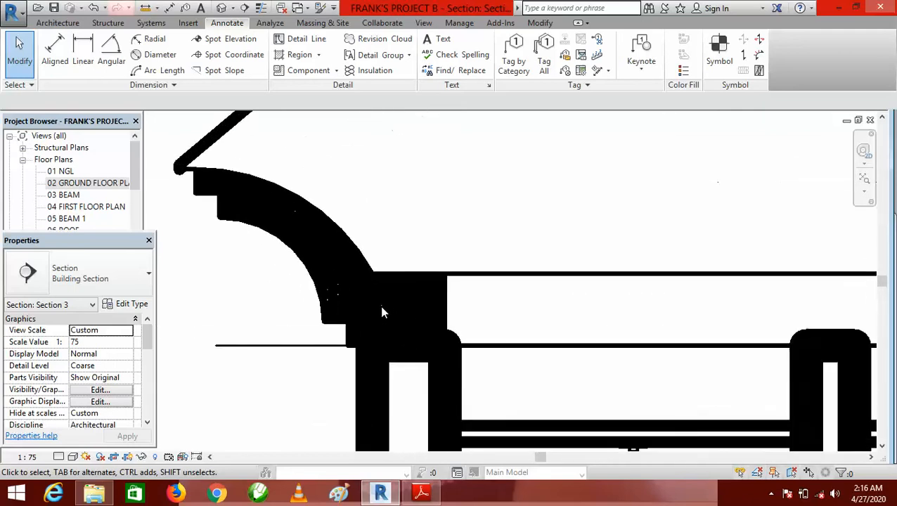
{"action": "scroll", "coordinate": [380, 306], "scroll_direction": "down", "scroll_amount": 2}
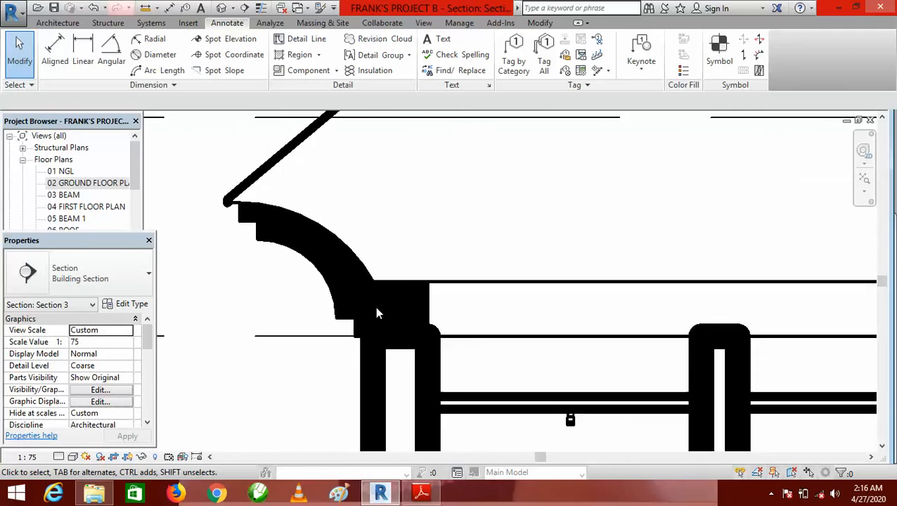
{"action": "scroll", "coordinate": [330, 297], "scroll_direction": "down", "scroll_amount": 3}
{"action": "scroll", "coordinate": [331, 297], "scroll_direction": "down", "scroll_amount": 3}
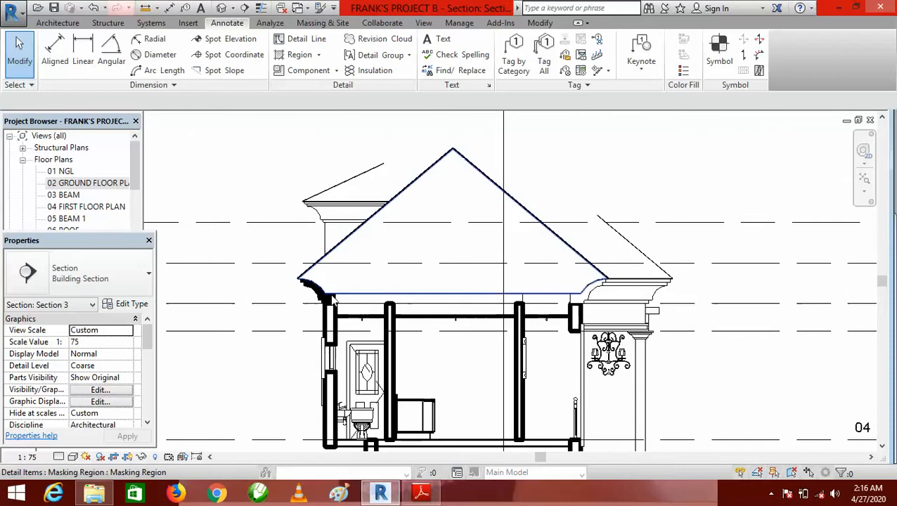
{"action": "scroll", "coordinate": [337, 315], "scroll_direction": "up", "scroll_amount": 3}
{"action": "scroll", "coordinate": [330, 313], "scroll_direction": "up", "scroll_amount": 2}
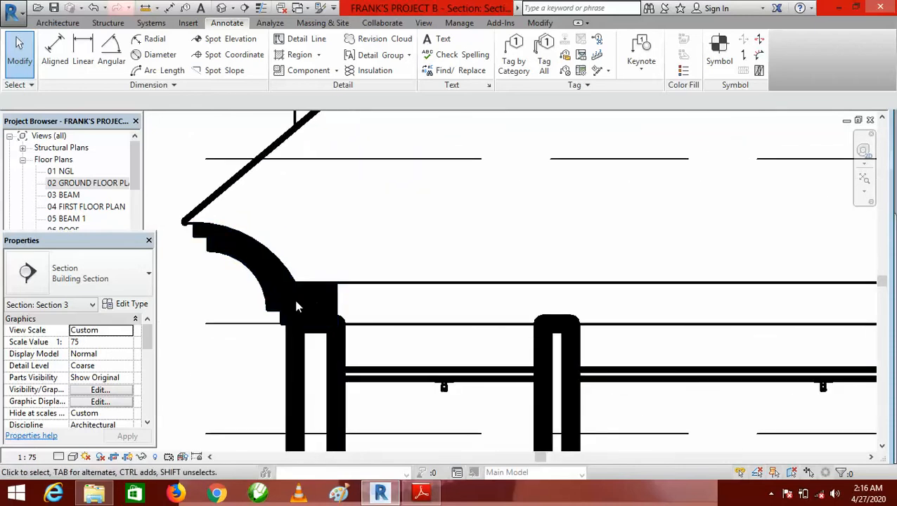
{"action": "scroll", "coordinate": [287, 301], "scroll_direction": "up", "scroll_amount": 2}
{"action": "scroll", "coordinate": [341, 293], "scroll_direction": "down", "scroll_amount": 3}
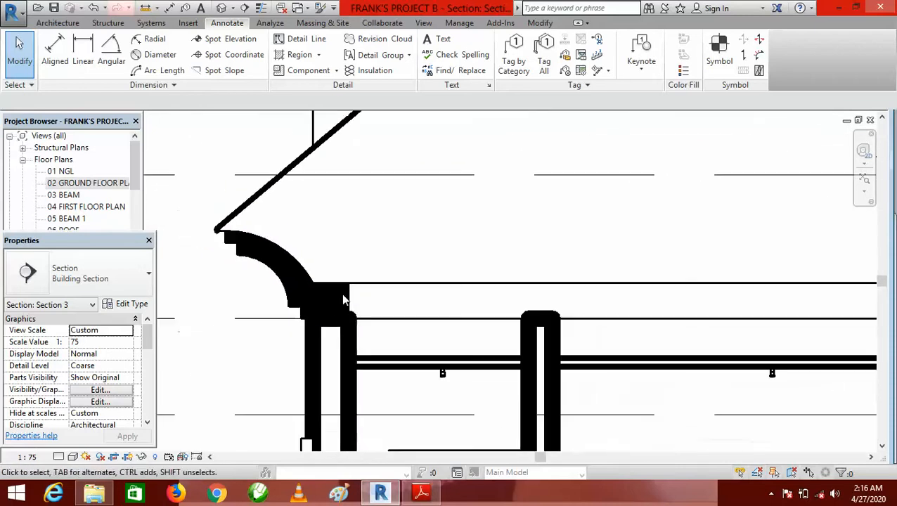
{"action": "scroll", "coordinate": [319, 298], "scroll_direction": "up", "scroll_amount": 2}
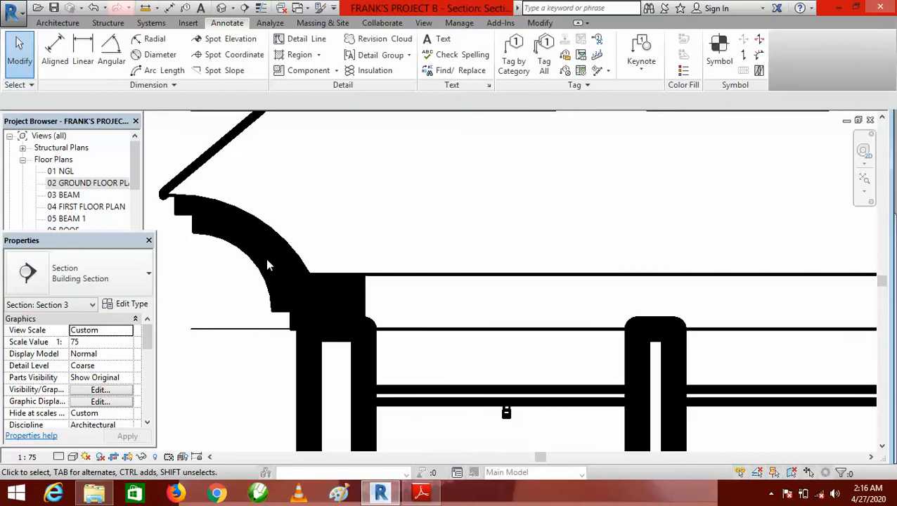
{"action": "scroll", "coordinate": [267, 265], "scroll_direction": "down", "scroll_amount": 3}
{"action": "scroll", "coordinate": [275, 266], "scroll_direction": "up", "scroll_amount": 2}
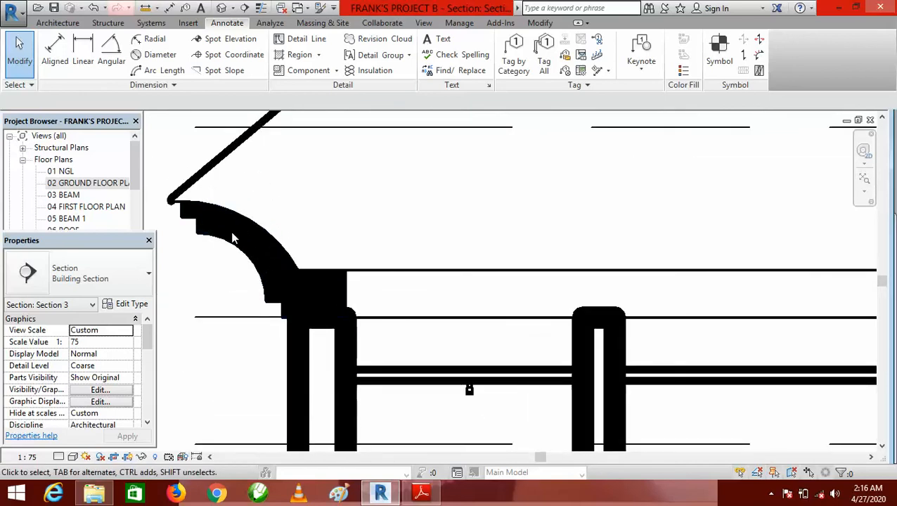
{"action": "scroll", "coordinate": [295, 289], "scroll_direction": "down", "scroll_amount": 1}
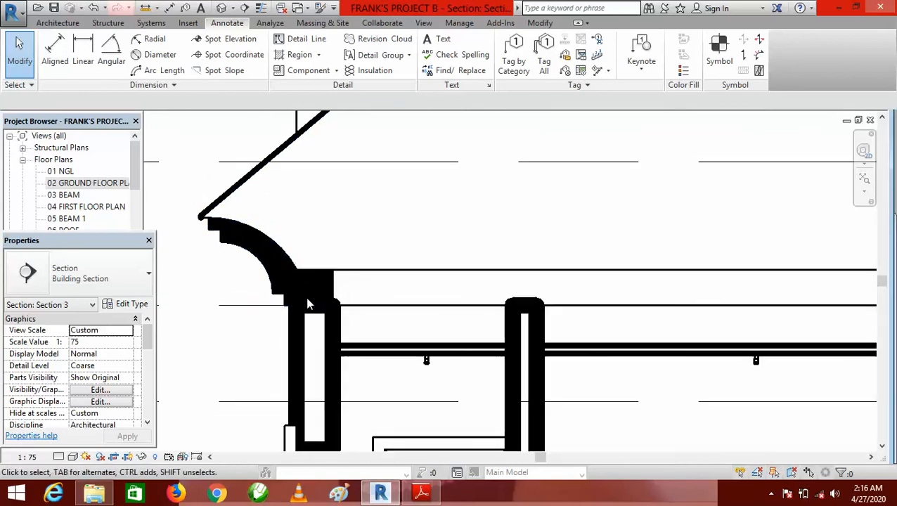
{"action": "scroll", "coordinate": [306, 294], "scroll_direction": "down", "scroll_amount": 3}
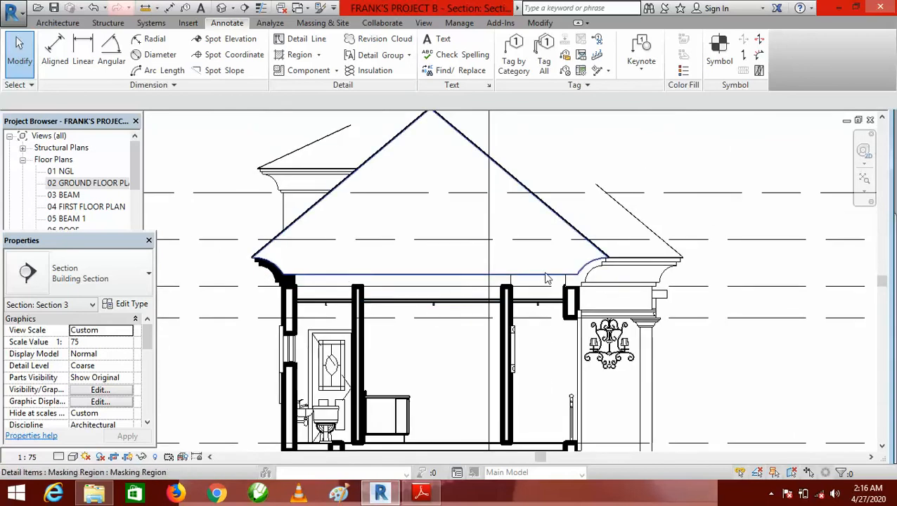
Start a filled region at the right eave, dismissing the save reminder without saving, and pick the cornice's outer and inner arcs as boundary.
{"action": "scroll", "coordinate": [594, 280], "scroll_direction": "up", "scroll_amount": 3}
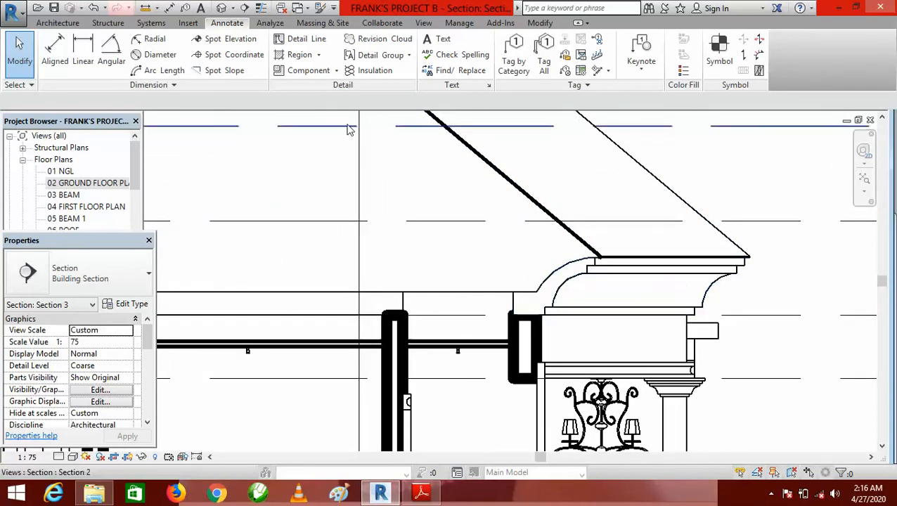
{"action": "left_click", "coordinate": [299, 56]}
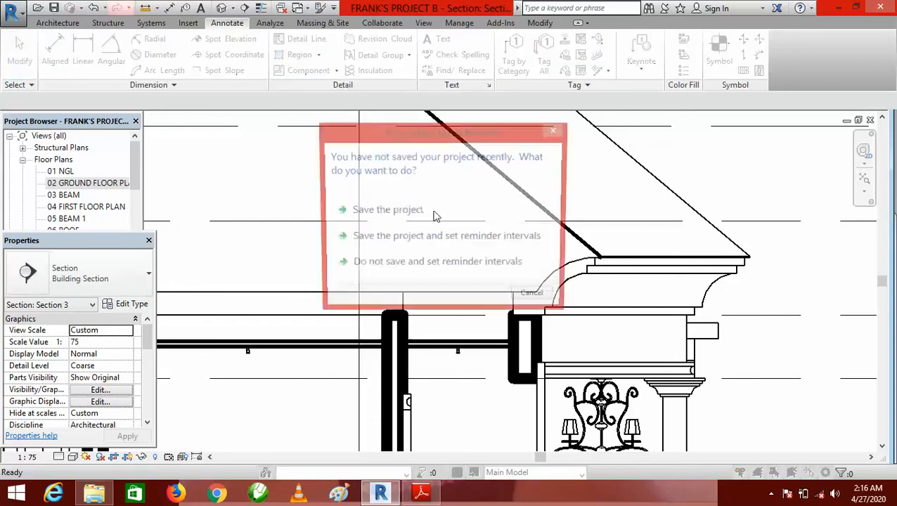
{"action": "left_click", "coordinate": [457, 264]}
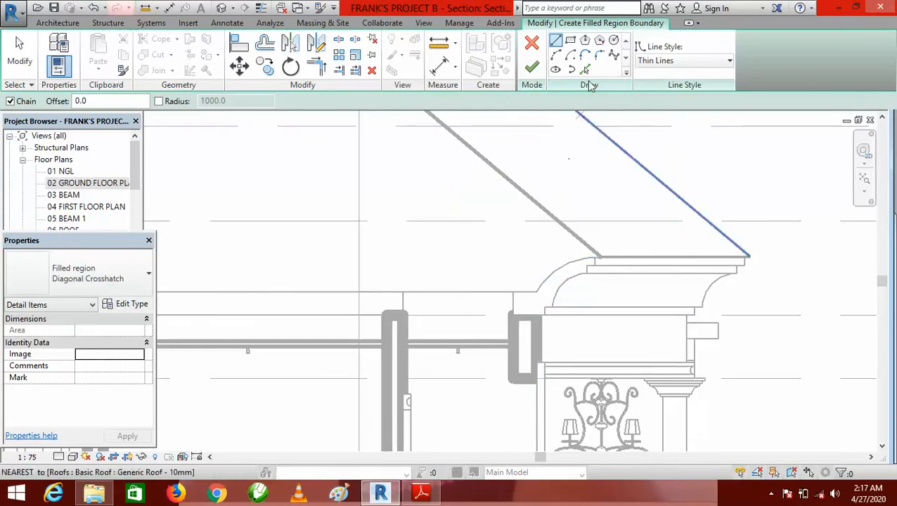
{"action": "left_click", "coordinate": [585, 71]}
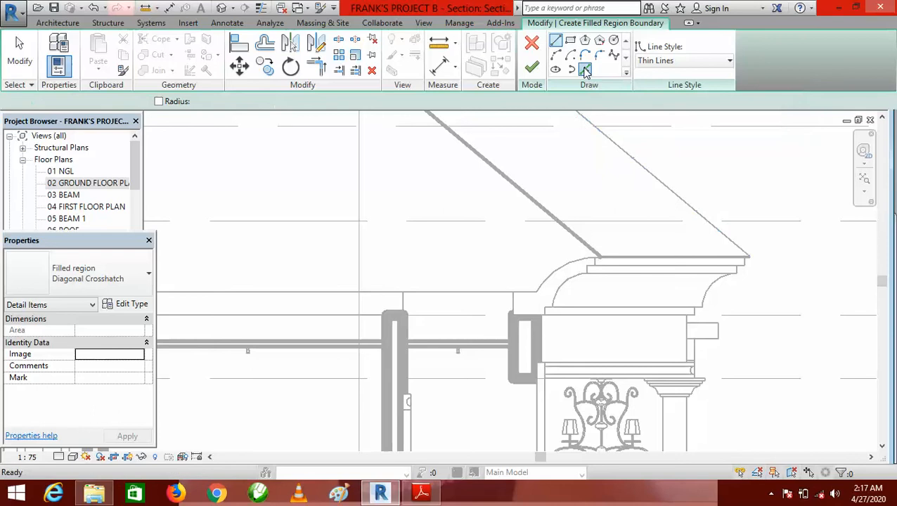
{"action": "left_click", "coordinate": [560, 274]}
{"action": "left_click", "coordinate": [563, 296]}
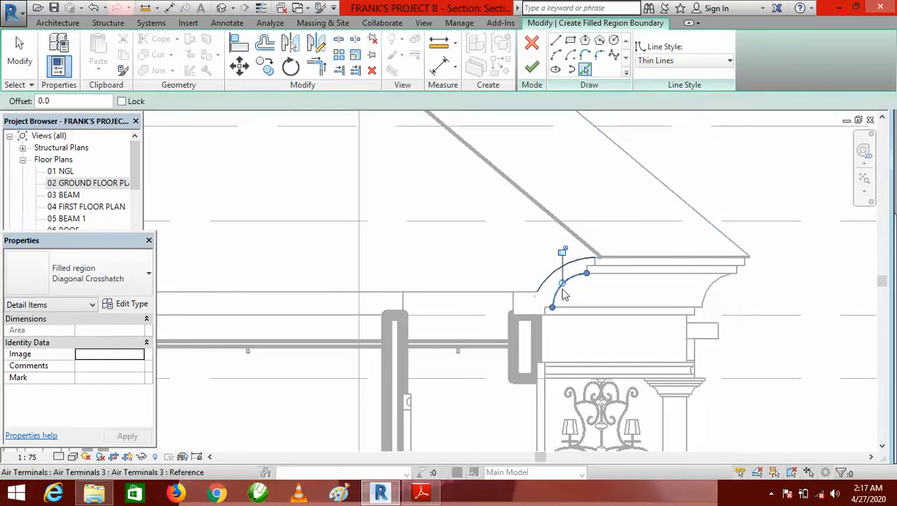
Draw boundary lines from the outer arc's lower end to the wall, 225 mm down, 300 mm along the bottom and around the lower step to the inner arc.
{"action": "left_click", "coordinate": [556, 41]}
{"action": "scroll", "coordinate": [582, 262], "scroll_direction": "up", "scroll_amount": 1}
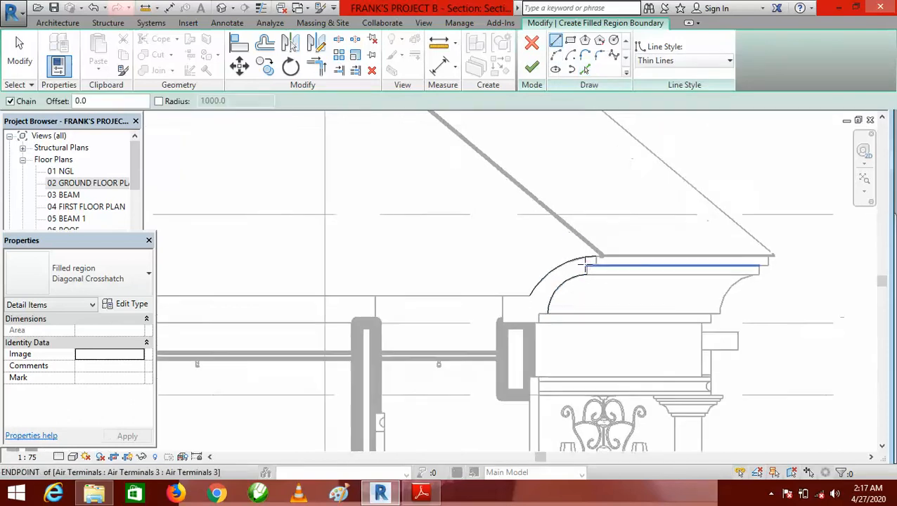
{"action": "scroll", "coordinate": [586, 263], "scroll_direction": "up", "scroll_amount": 3}
{"action": "left_click", "coordinate": [506, 302]}
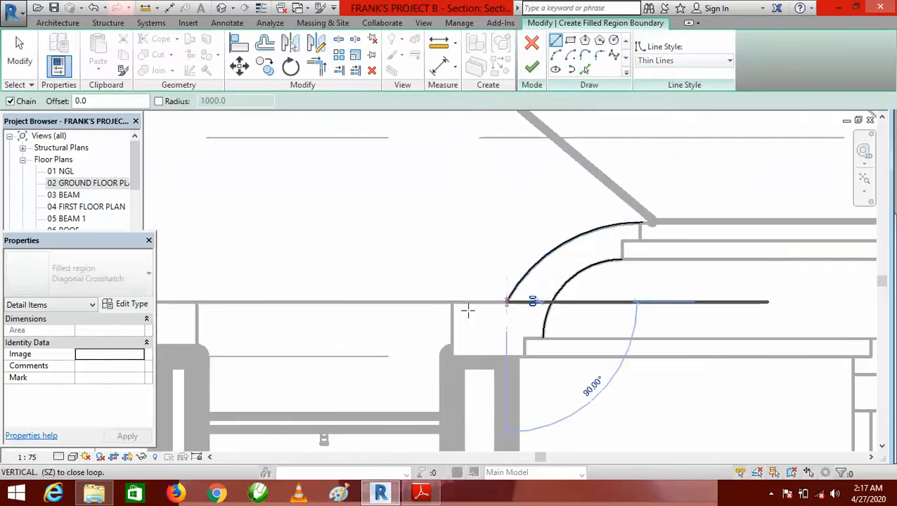
{"action": "left_click", "coordinate": [451, 302]}
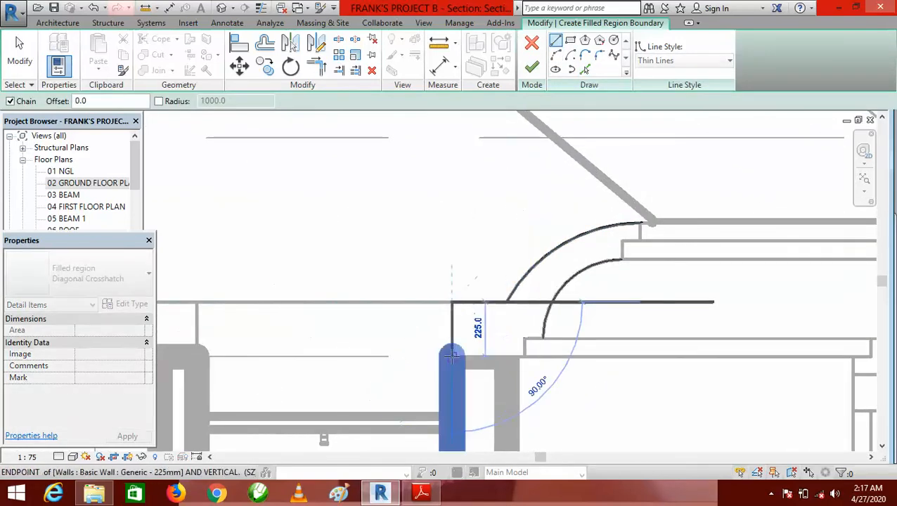
{"action": "left_click", "coordinate": [452, 357]}
{"action": "left_click", "coordinate": [524, 356]}
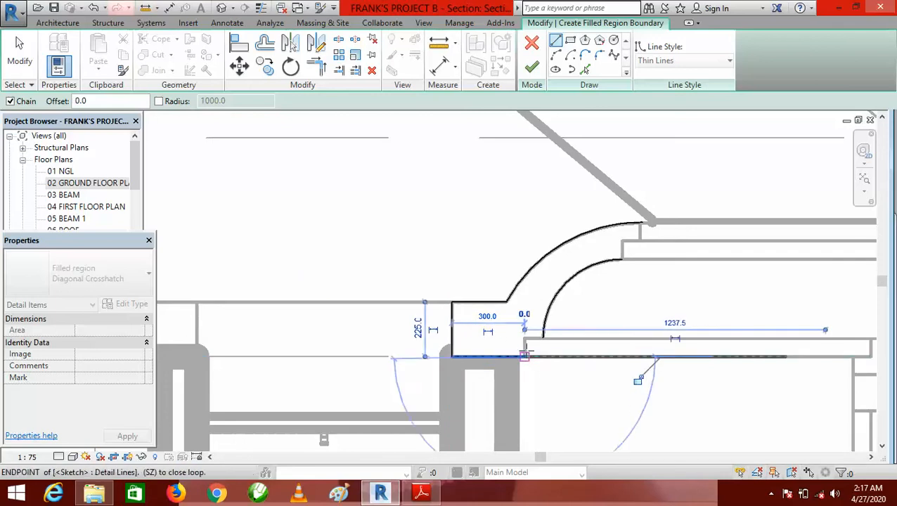
{"action": "left_click", "coordinate": [525, 339]}
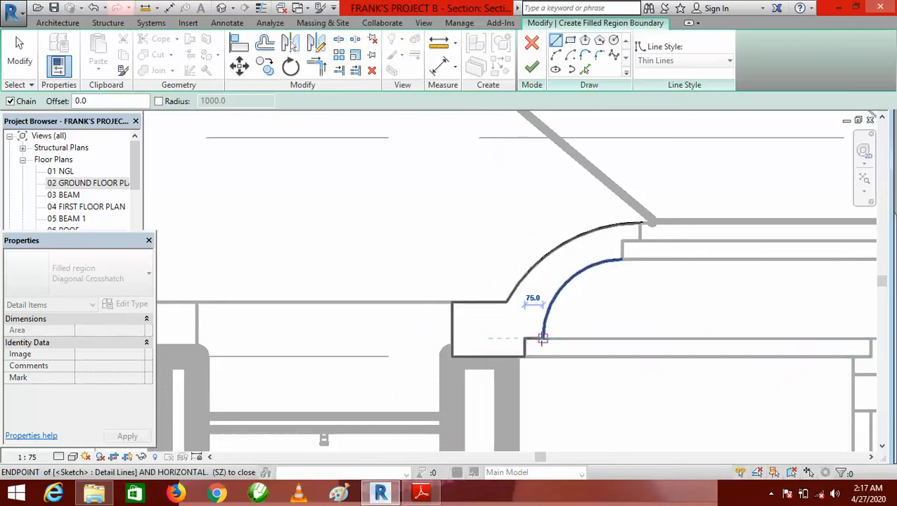
{"action": "left_click", "coordinate": [543, 338]}
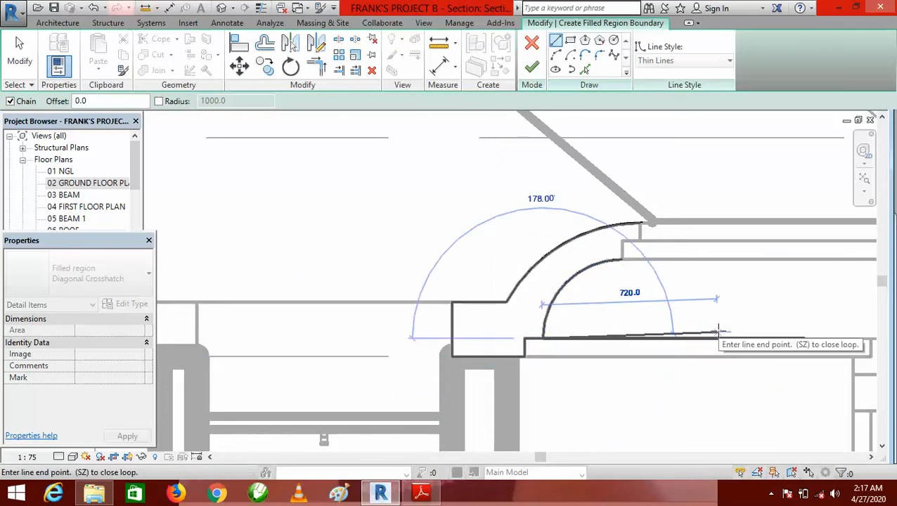
{"action": "key", "text": "Escape"}
Close the boundary around the upper step with a 75 mm riser, a 75 mm horizontal line and a riser to the outer arc, and finish the filled region.
{"action": "scroll", "coordinate": [648, 222], "scroll_direction": "up", "scroll_amount": 2}
{"action": "scroll", "coordinate": [648, 222], "scroll_direction": "up", "scroll_amount": 1}
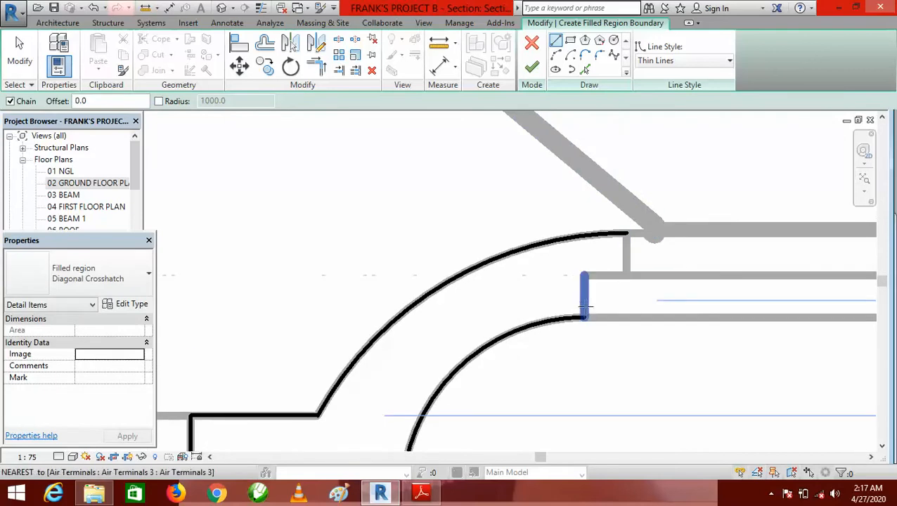
{"action": "key", "text": "Escape"}
{"action": "key", "text": "Escape"}
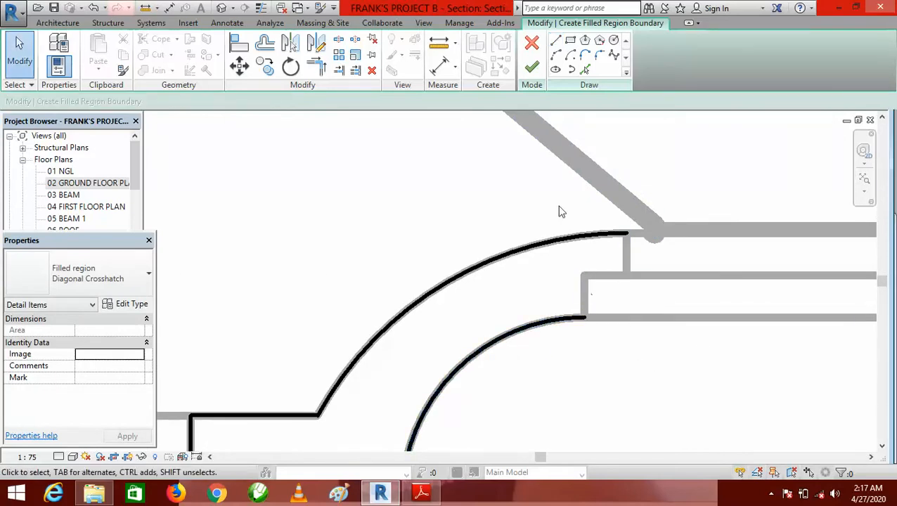
{"action": "left_click", "coordinate": [557, 43]}
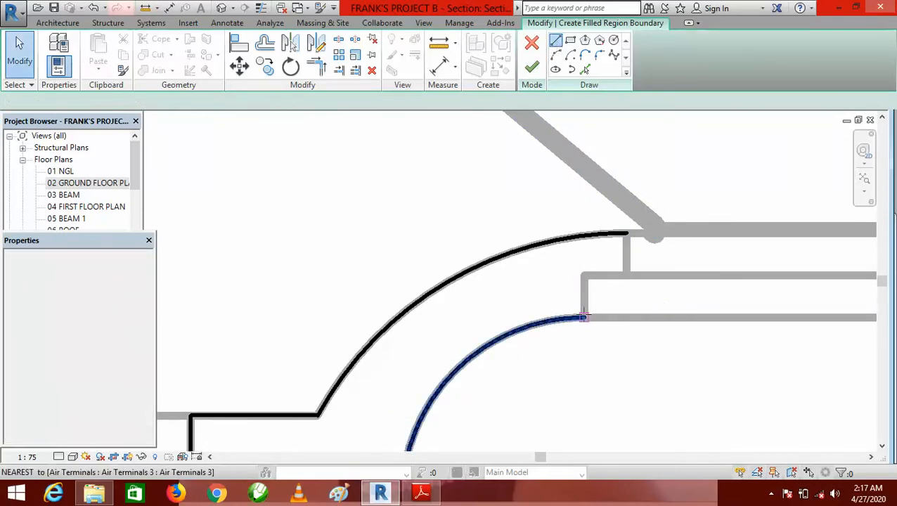
{"action": "left_click", "coordinate": [584, 318]}
{"action": "left_click", "coordinate": [584, 274]}
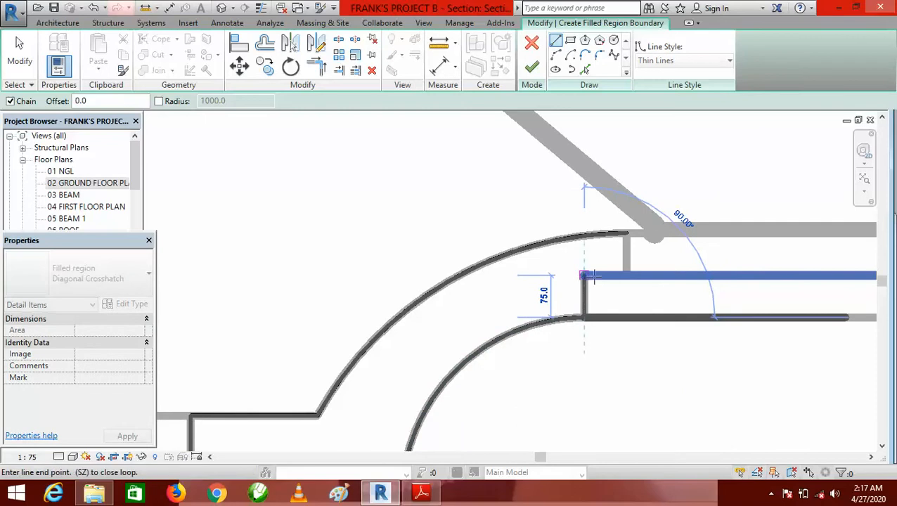
{"action": "left_click", "coordinate": [625, 275]}
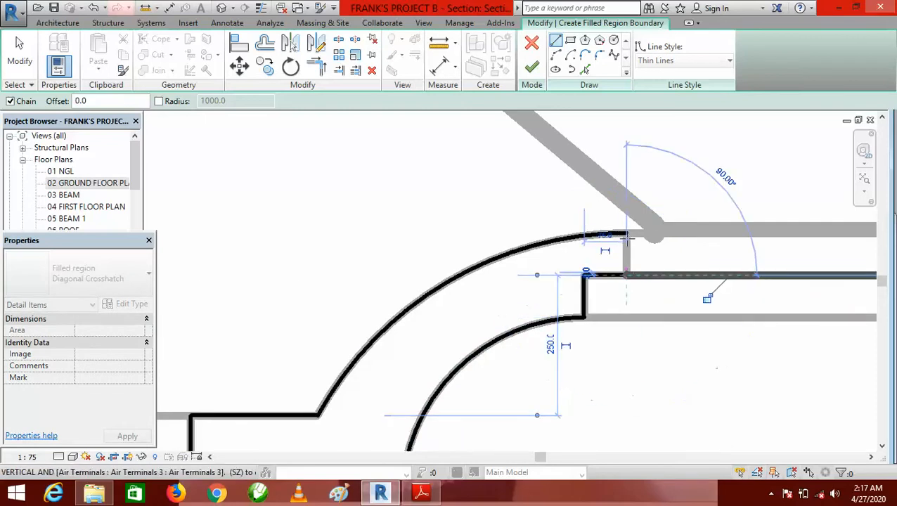
{"action": "left_click", "coordinate": [626, 232]}
{"action": "scroll", "coordinate": [674, 303], "scroll_direction": "down", "scroll_amount": 2}
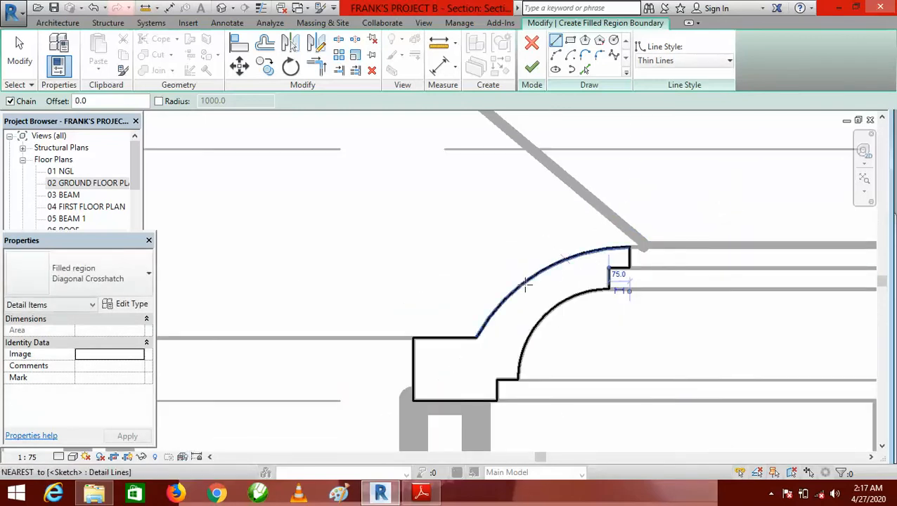
{"action": "scroll", "coordinate": [524, 263], "scroll_direction": "down", "scroll_amount": 1}
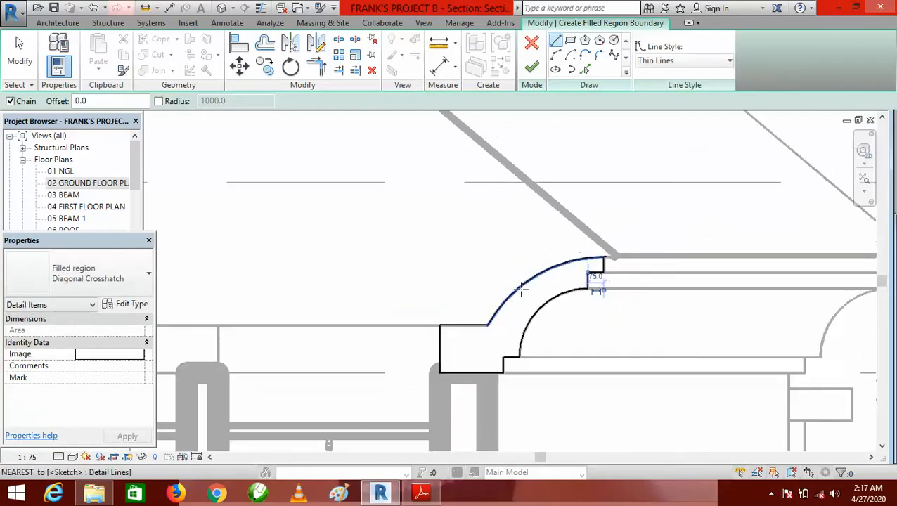
{"action": "left_click", "coordinate": [535, 70]}
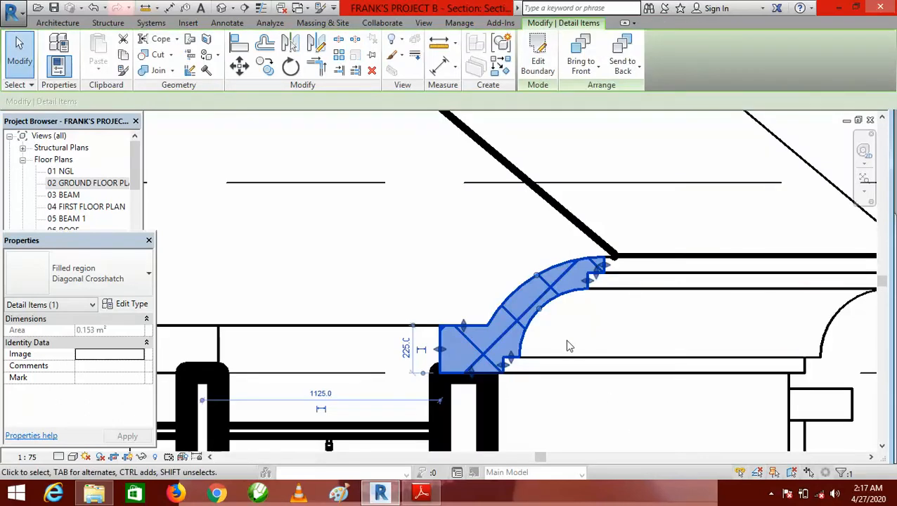
{"action": "scroll", "coordinate": [579, 339], "scroll_direction": "down", "scroll_amount": 1}
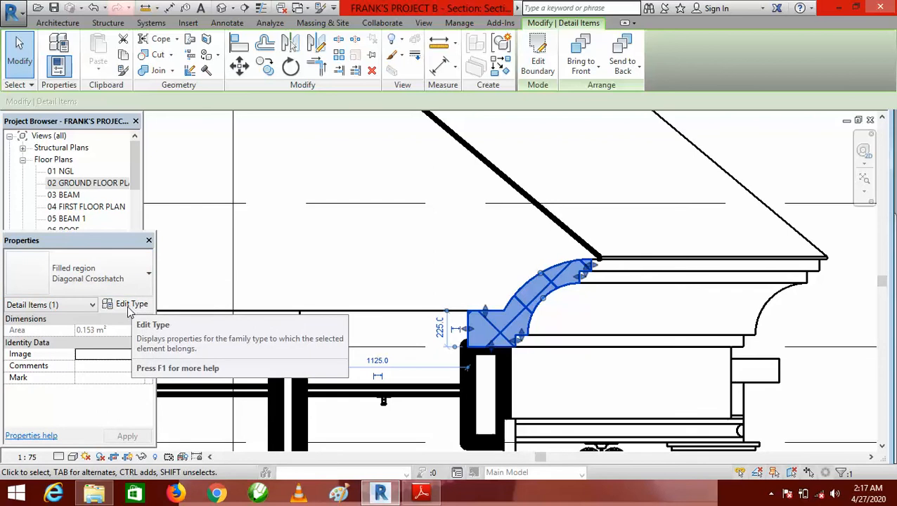
Duplicate the right eave filled region's Diagonal Crosshatch type under the name Concrete.
{"action": "left_click", "coordinate": [148, 275]}
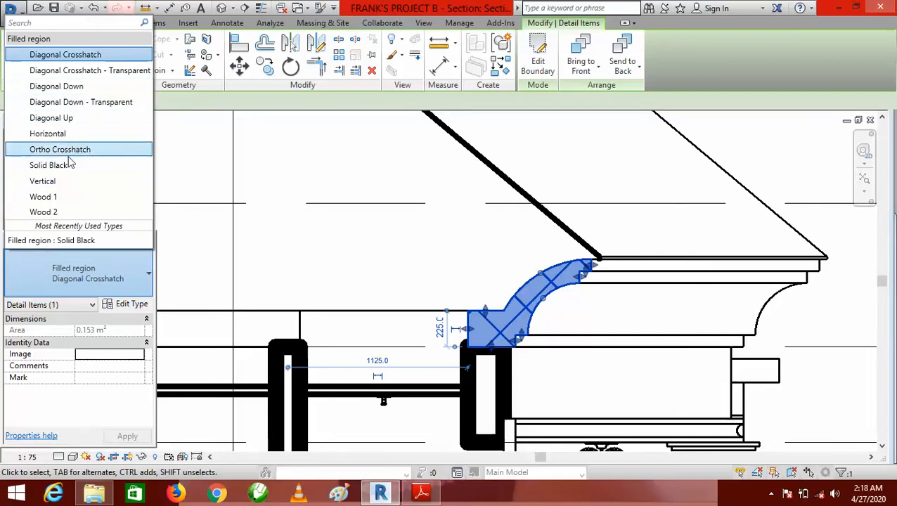
{"action": "left_click", "coordinate": [113, 273]}
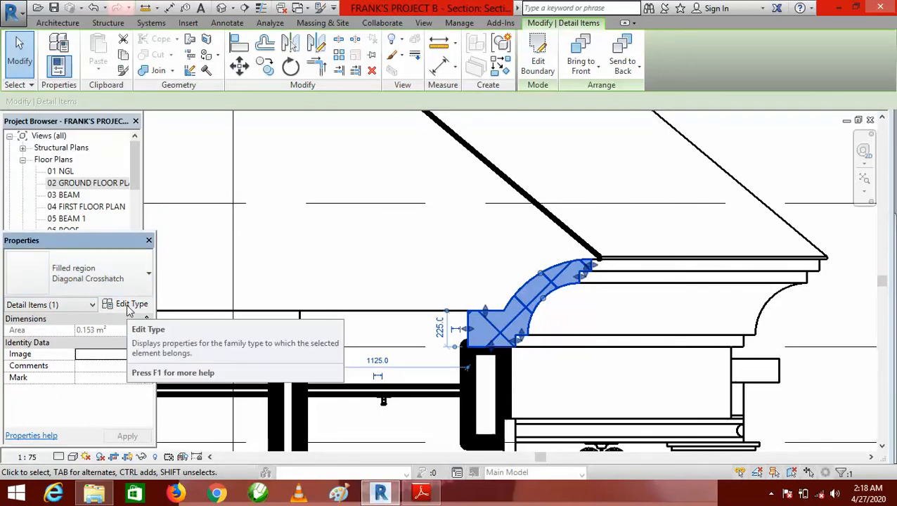
{"action": "left_click", "coordinate": [129, 308]}
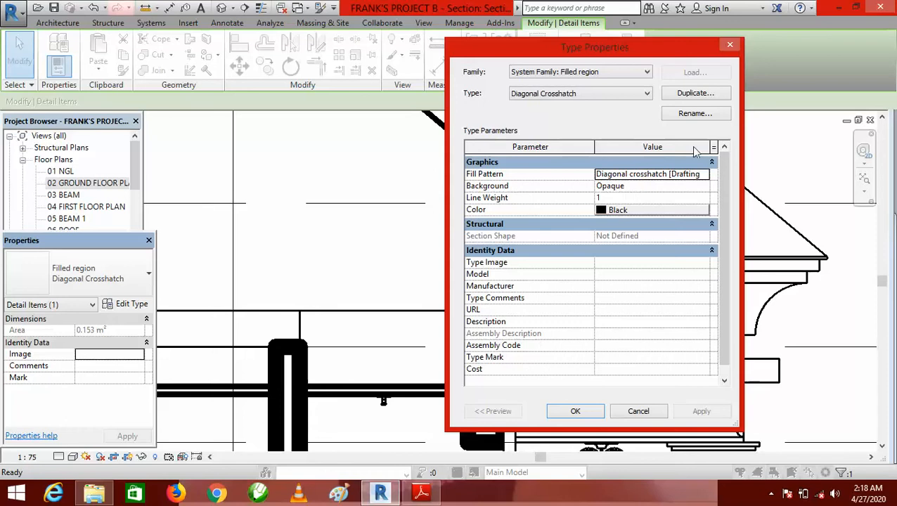
{"action": "left_click", "coordinate": [693, 92]}
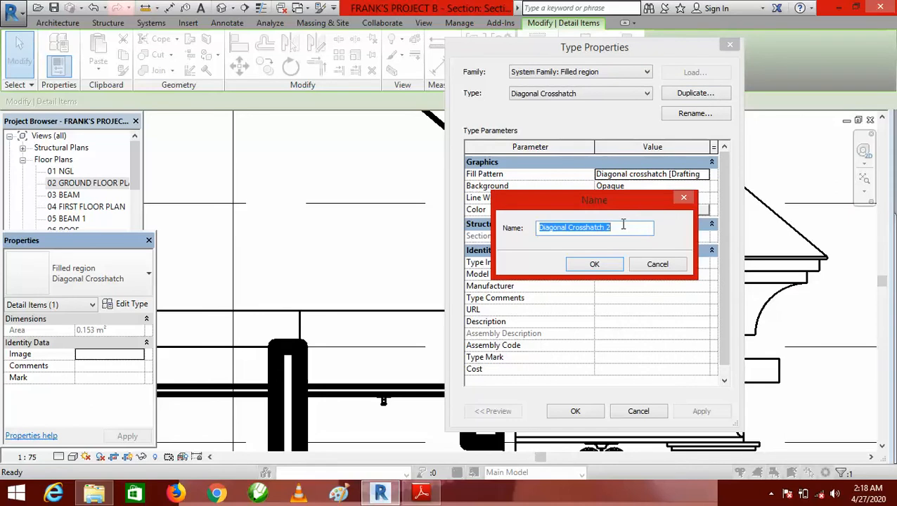
{"action": "type", "text": "Concrete"}
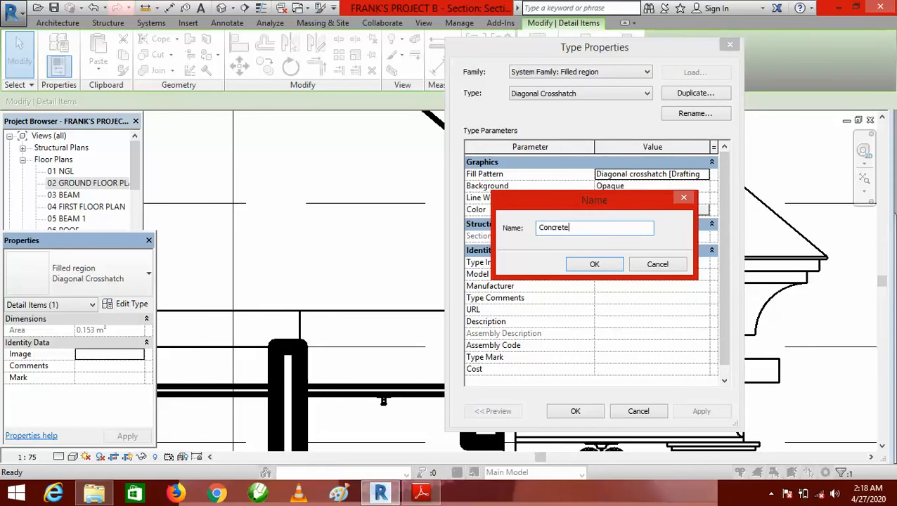
{"action": "left_click", "coordinate": [597, 270]}
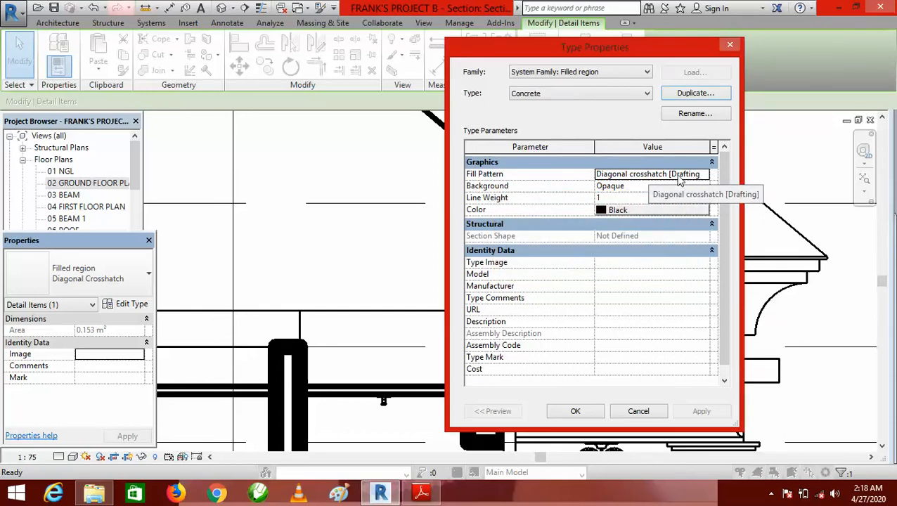
Browse the drafting fill patterns available for the Concrete filled region type.
{"action": "left_click", "coordinate": [703, 176]}
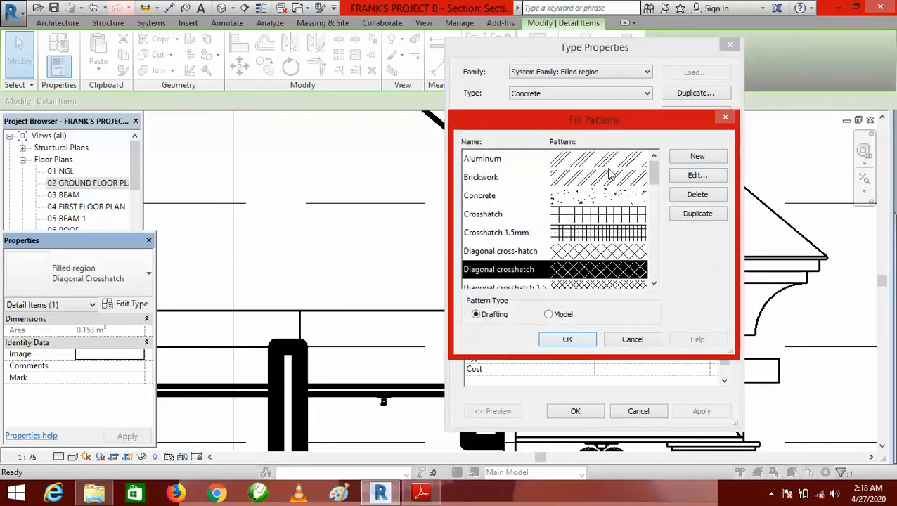
{"action": "left_click", "coordinate": [654, 286]}
{"action": "left_click", "coordinate": [654, 285]}
{"action": "left_click", "coordinate": [654, 286]}
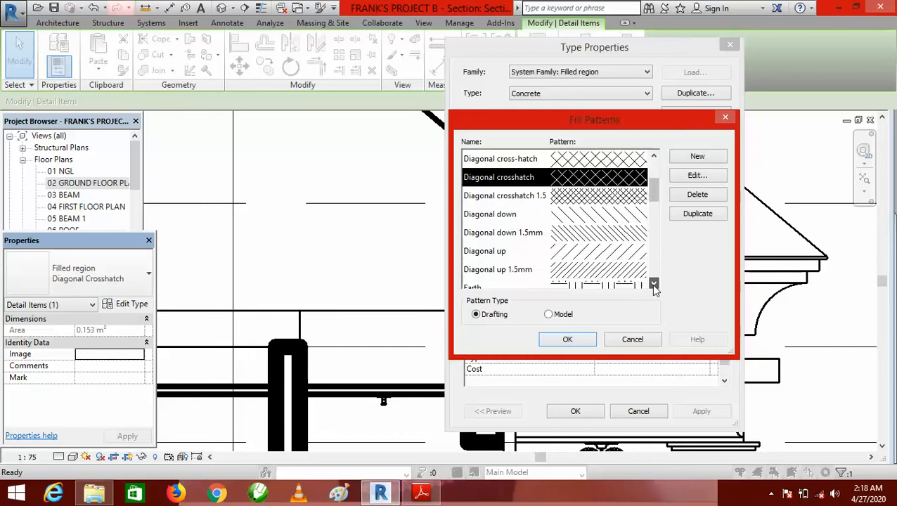
{"action": "left_click", "coordinate": [654, 285]}
{"action": "left_click", "coordinate": [653, 285]}
{"action": "left_click", "coordinate": [653, 285]}
{"action": "left_click", "coordinate": [654, 285]}
{"action": "left_click", "coordinate": [654, 286]}
{"action": "left_click", "coordinate": [654, 286]}
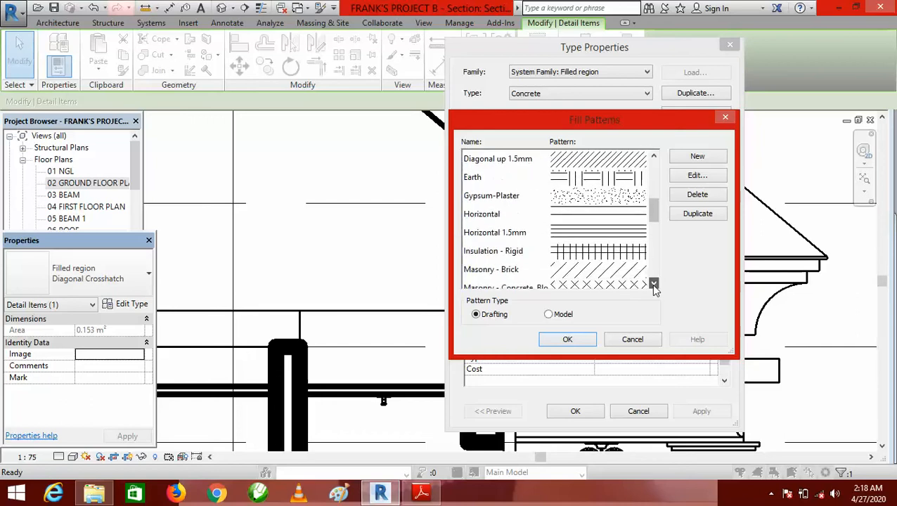
{"action": "left_click", "coordinate": [654, 285]}
{"action": "left_click", "coordinate": [654, 285]}
{"action": "left_click", "coordinate": [653, 286]}
{"action": "left_click", "coordinate": [654, 285]}
{"action": "left_click", "coordinate": [654, 286]}
{"action": "left_click", "coordinate": [654, 286]}
{"action": "left_click", "coordinate": [654, 285]}
{"action": "left_click", "coordinate": [653, 285]}
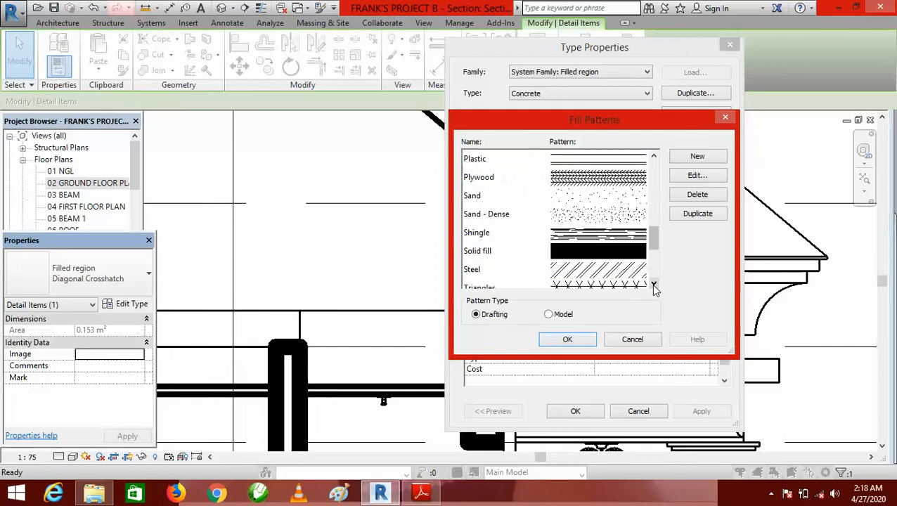
{"action": "left_click", "coordinate": [654, 285]}
{"action": "left_click", "coordinate": [654, 285]}
{"action": "left_click", "coordinate": [654, 285]}
{"action": "left_click", "coordinate": [654, 286]}
{"action": "left_click", "coordinate": [654, 286]}
{"action": "left_click", "coordinate": [654, 285]}
{"action": "left_click", "coordinate": [654, 286]}
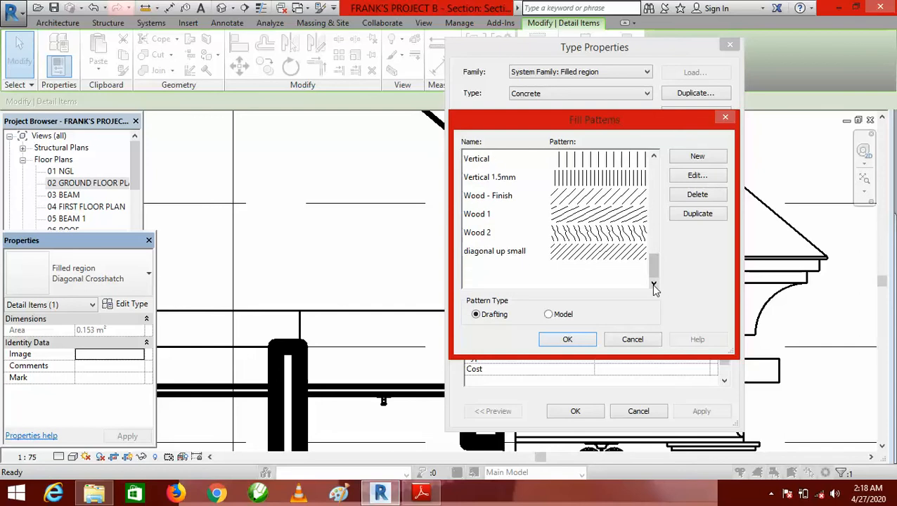
Browse the model fill patterns available for the Concrete filled region type.
{"action": "left_click", "coordinate": [548, 315]}
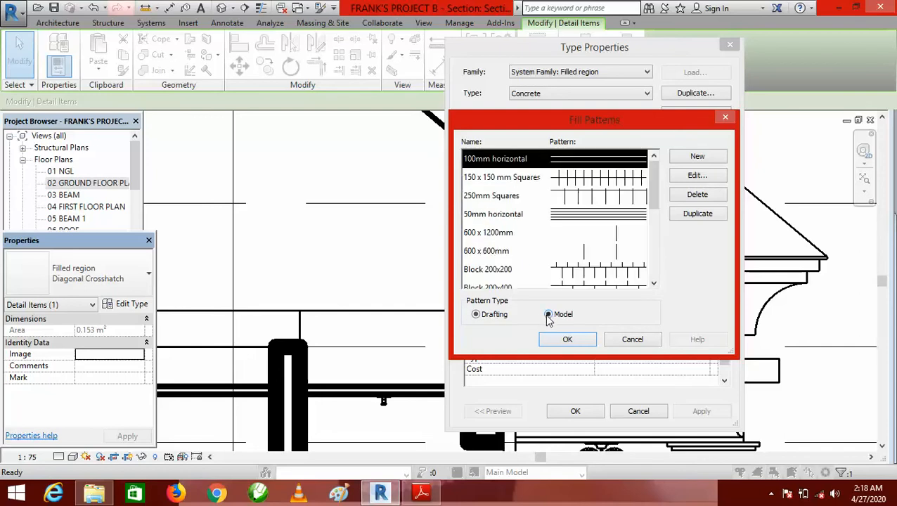
{"action": "left_click", "coordinate": [653, 285]}
{"action": "left_click", "coordinate": [653, 286]}
{"action": "left_click", "coordinate": [654, 286]}
{"action": "left_click", "coordinate": [654, 285]}
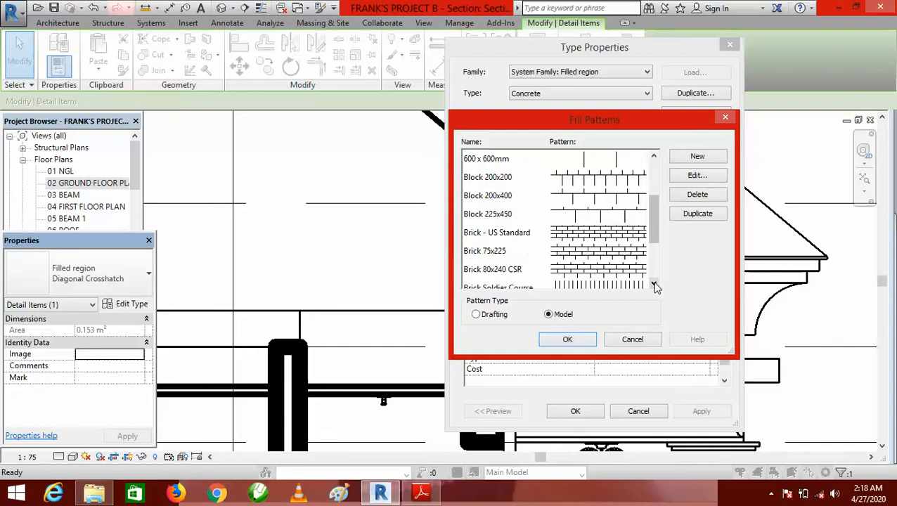
{"action": "left_click", "coordinate": [654, 286]}
{"action": "left_click", "coordinate": [654, 286]}
{"action": "left_click", "coordinate": [654, 286]}
{"action": "left_click", "coordinate": [654, 286]}
{"action": "left_click", "coordinate": [654, 286]}
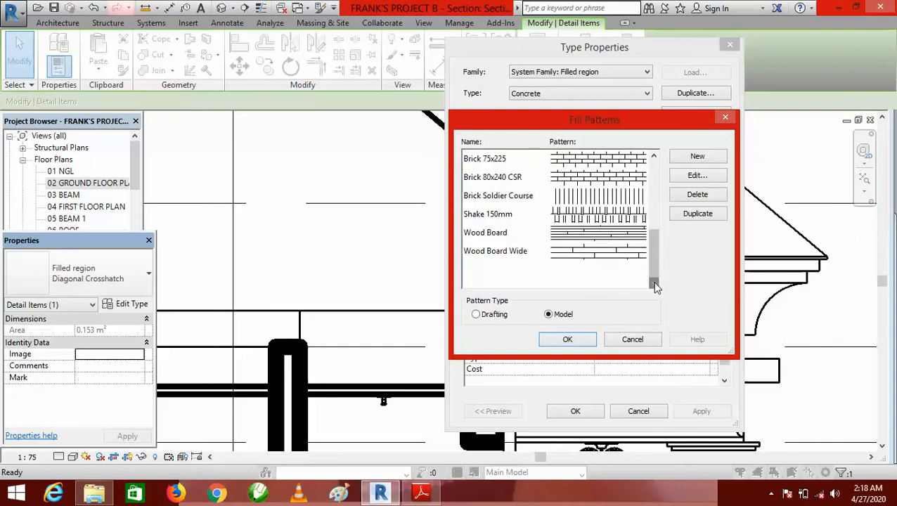
{"action": "left_click", "coordinate": [654, 157]}
{"action": "left_click", "coordinate": [654, 158]}
{"action": "left_click", "coordinate": [654, 158]}
{"action": "left_click", "coordinate": [654, 157]}
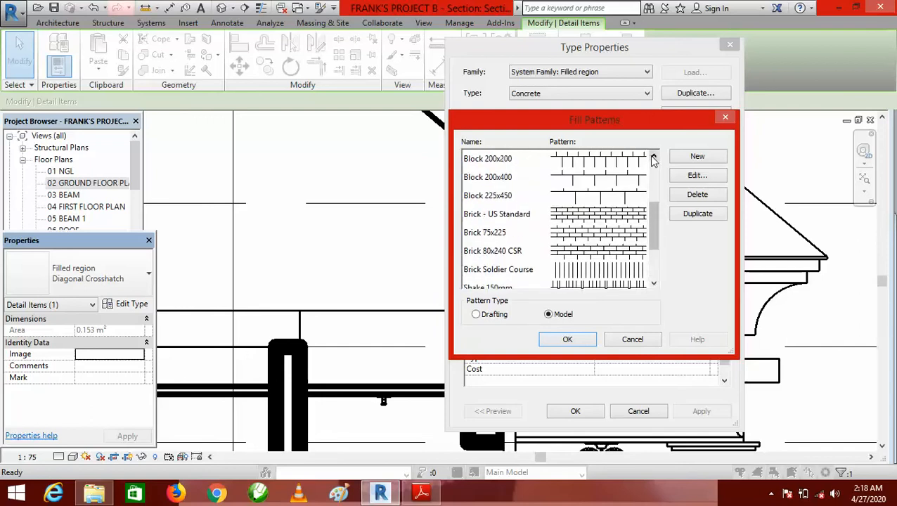
{"action": "left_click", "coordinate": [654, 157]}
{"action": "left_click", "coordinate": [654, 158]}
{"action": "left_click", "coordinate": [654, 158]}
{"action": "left_click", "coordinate": [654, 157]}
{"action": "left_click", "coordinate": [654, 158]}
{"action": "left_click", "coordinate": [654, 157]}
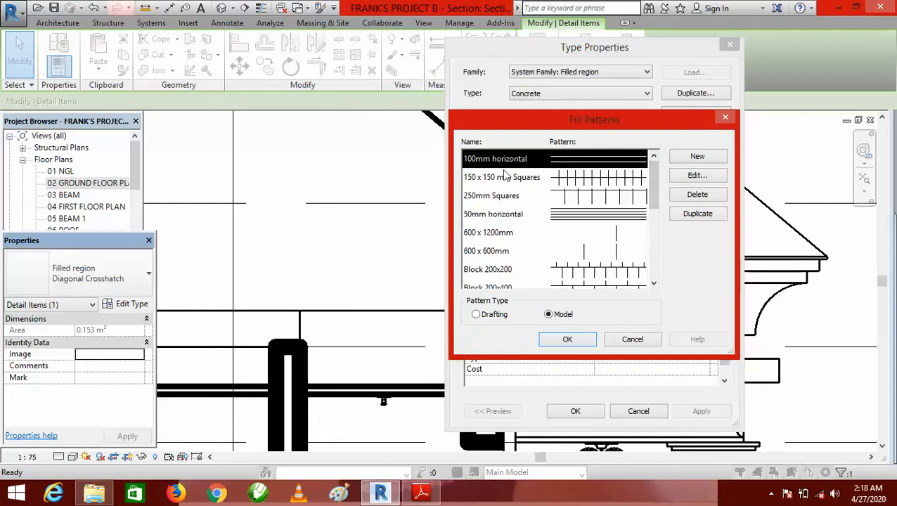
Set the Concrete type's fill pattern to the drafting pattern Concrete and apply the type to the right eave's filled region.
{"action": "left_click", "coordinate": [477, 315]}
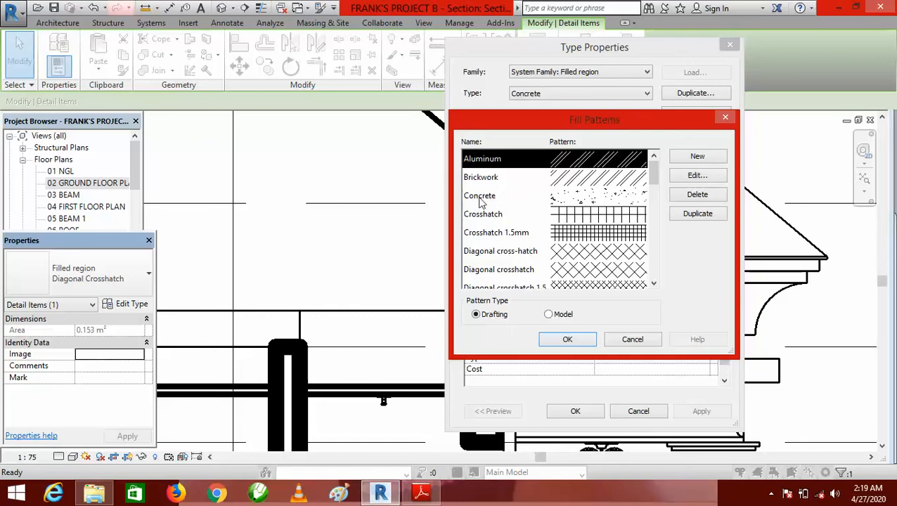
{"action": "left_click", "coordinate": [569, 201]}
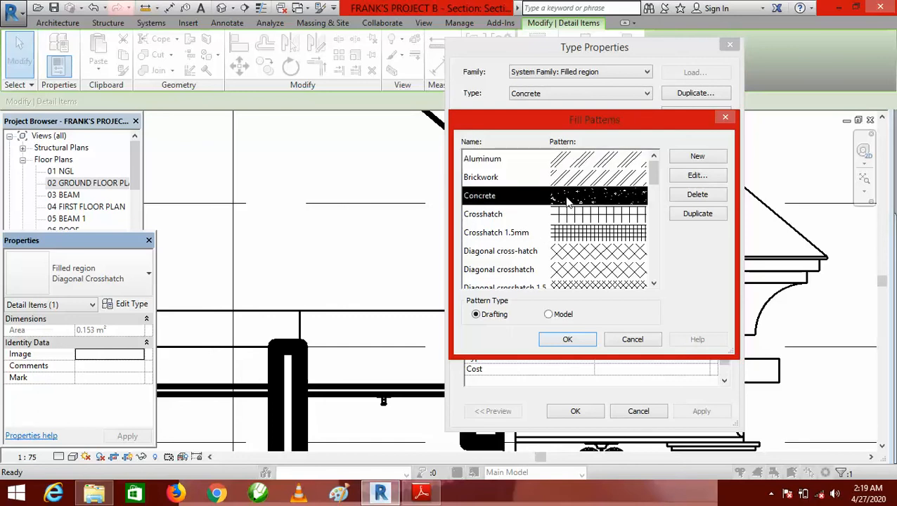
{"action": "left_click", "coordinate": [568, 341]}
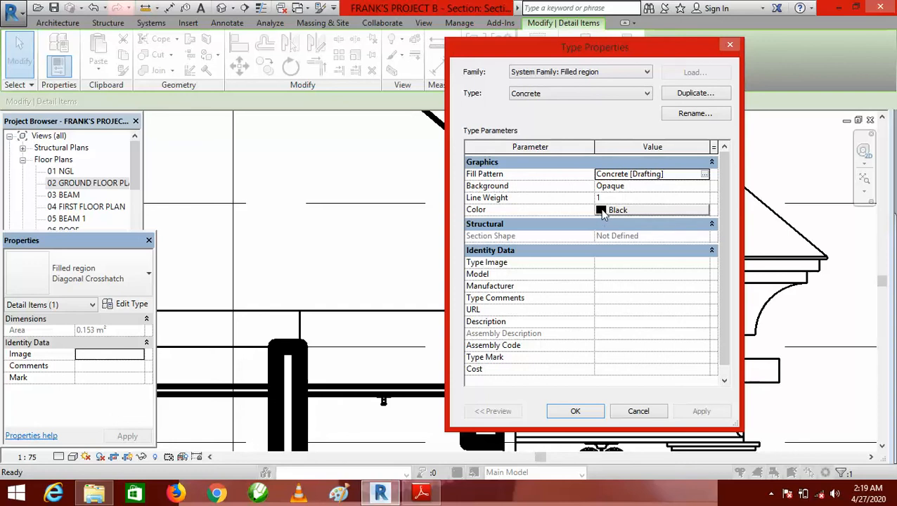
{"action": "left_click", "coordinate": [576, 412]}
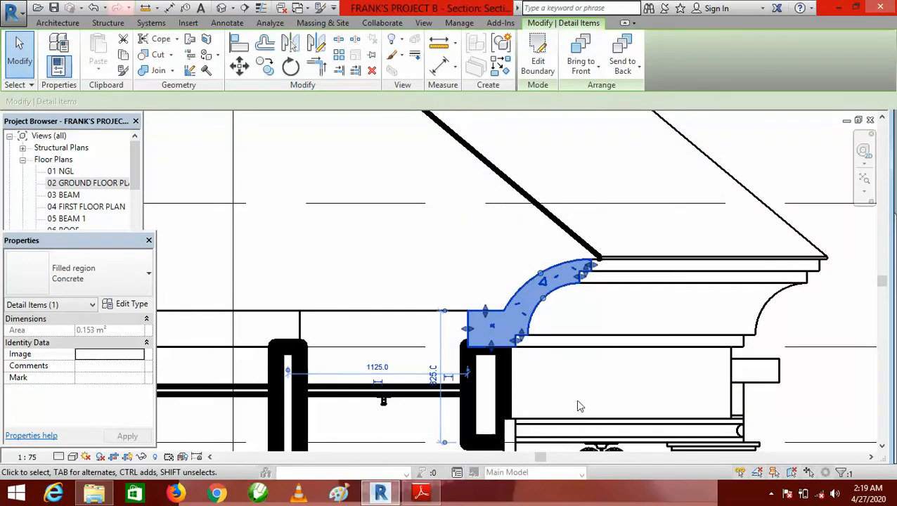
{"action": "left_click", "coordinate": [617, 166]}
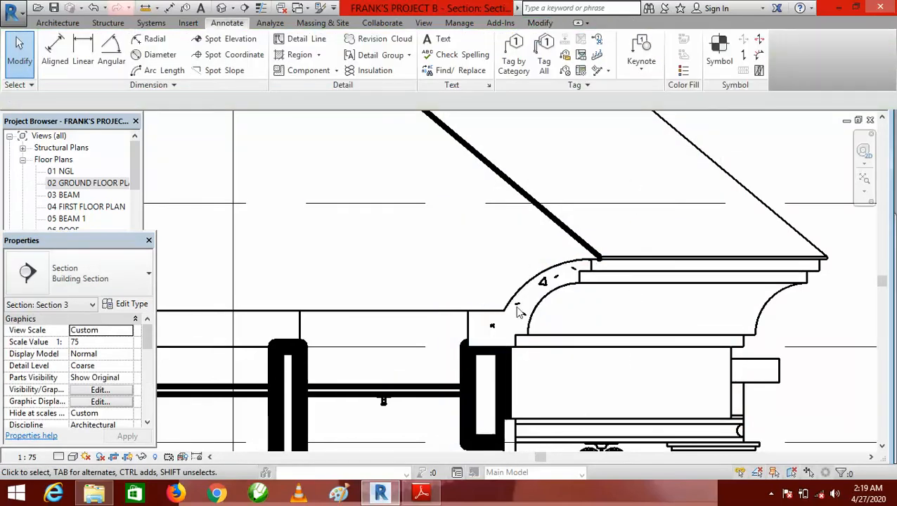
Examine the concrete fill on the right eave's cornice and compare it with the left eave's cornice.
{"action": "scroll", "coordinate": [520, 308], "scroll_direction": "up", "scroll_amount": 3}
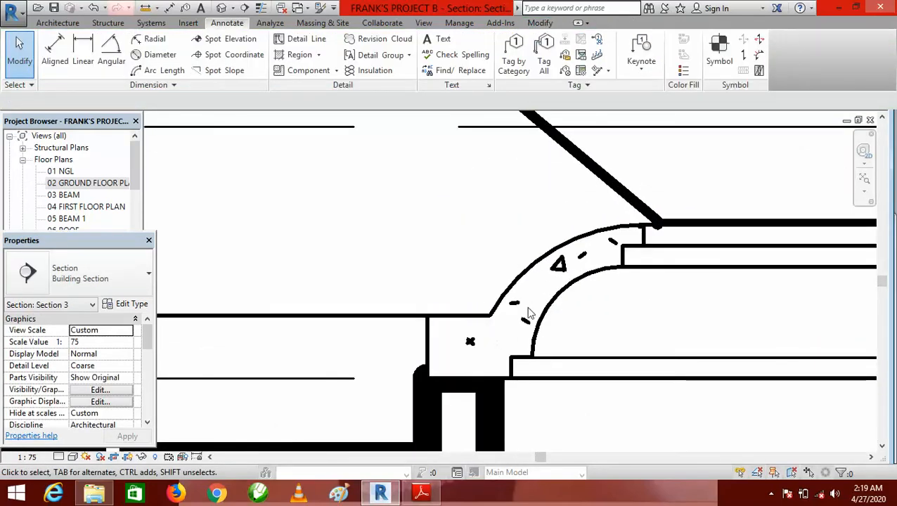
{"action": "scroll", "coordinate": [581, 287], "scroll_direction": "down", "scroll_amount": 2}
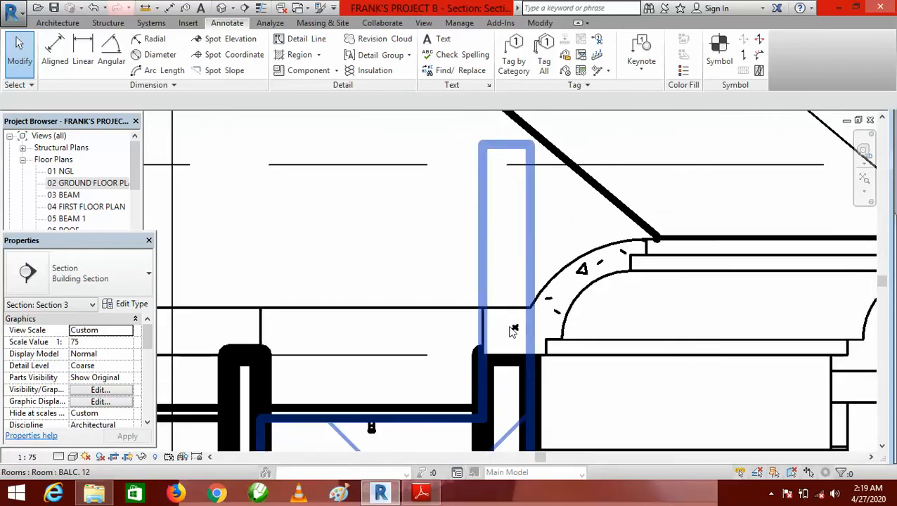
{"action": "scroll", "coordinate": [703, 300], "scroll_direction": "down", "scroll_amount": 4}
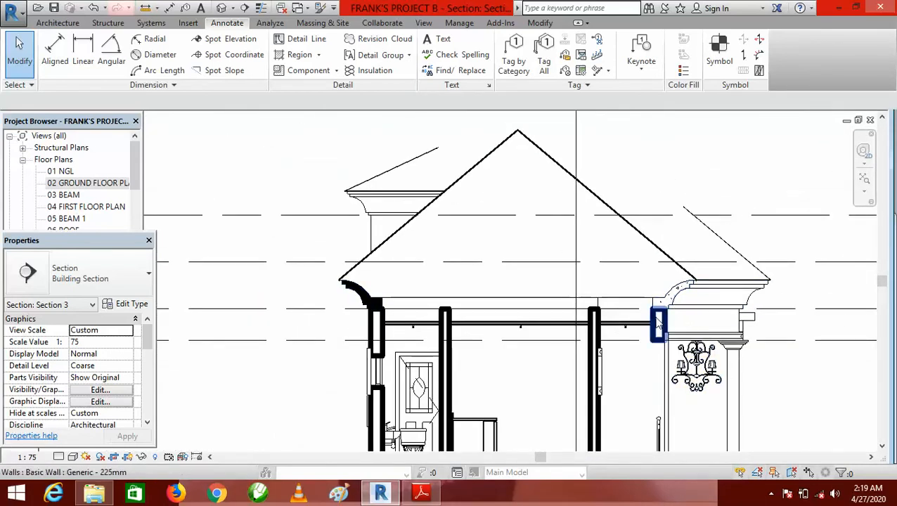
{"action": "scroll", "coordinate": [665, 301], "scroll_direction": "up", "scroll_amount": 1}
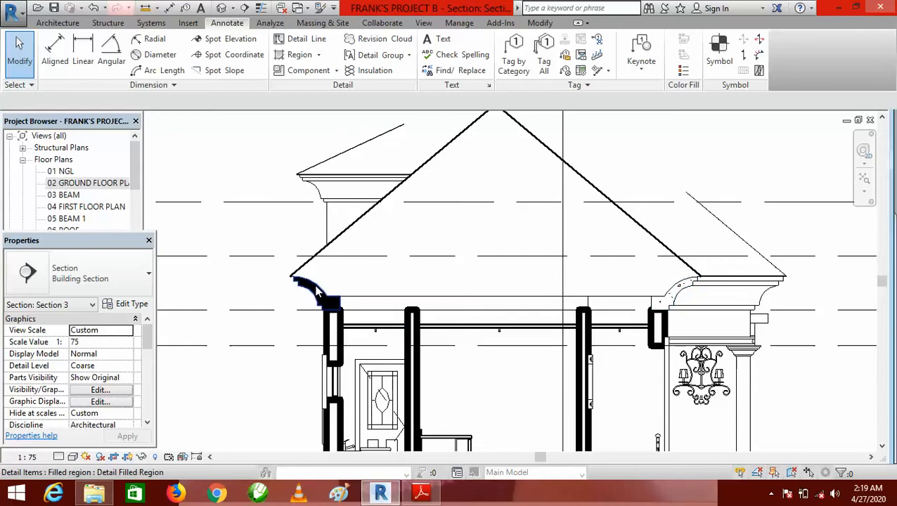
{"action": "scroll", "coordinate": [348, 322], "scroll_direction": "up", "scroll_amount": 1}
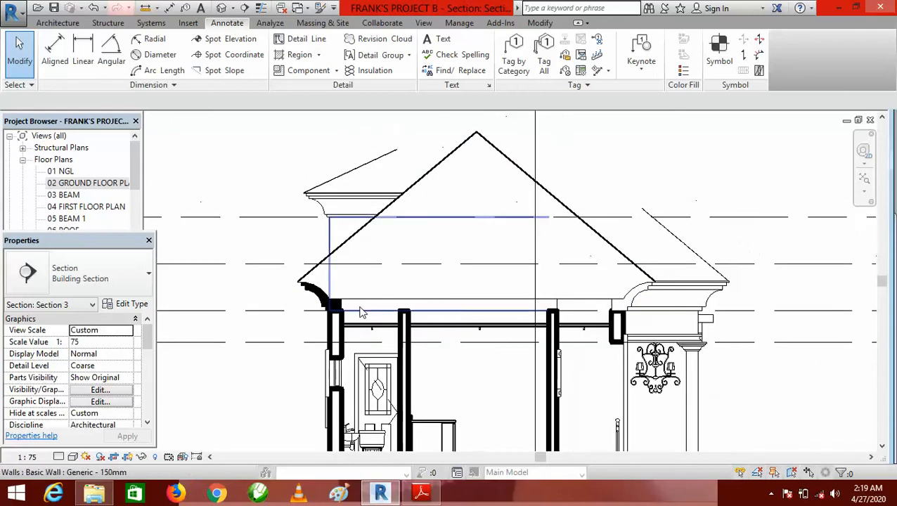
{"action": "scroll", "coordinate": [328, 310], "scroll_direction": "up", "scroll_amount": 1}
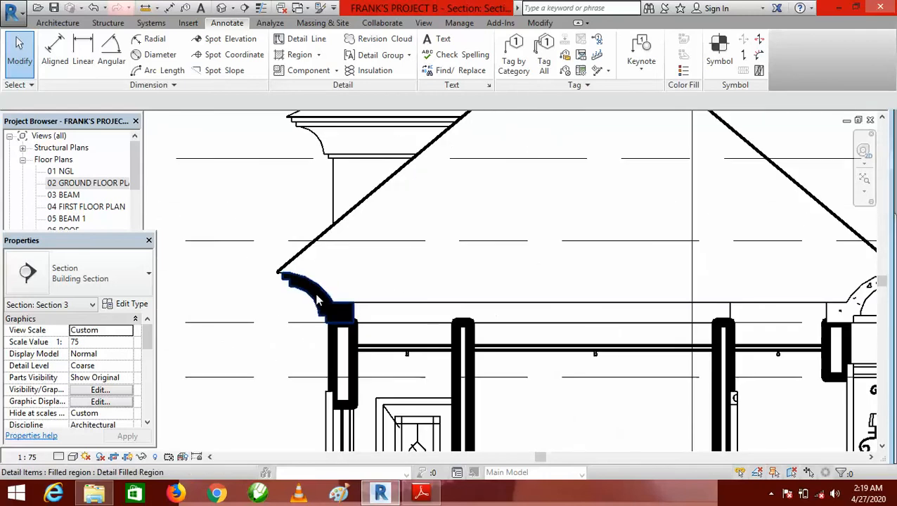
{"action": "scroll", "coordinate": [299, 289], "scroll_direction": "down", "scroll_amount": 3}
{"action": "scroll", "coordinate": [297, 288], "scroll_direction": "up", "scroll_amount": 2}
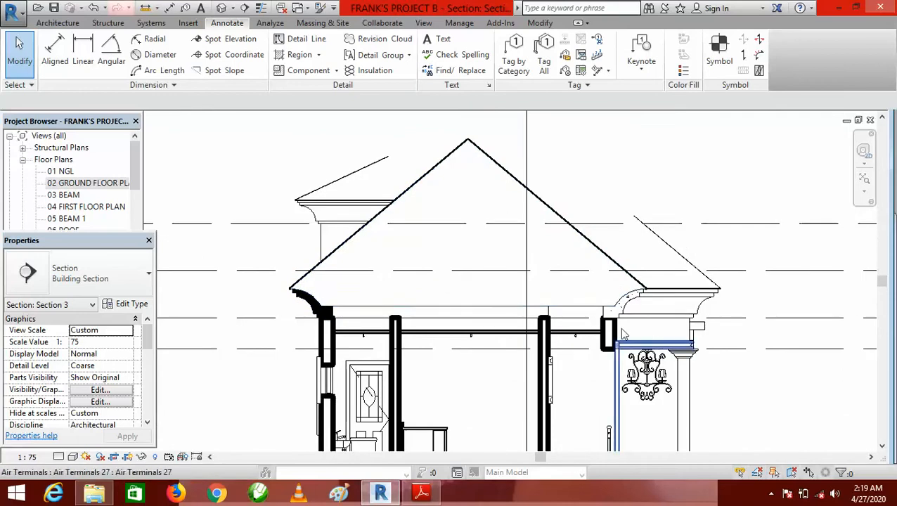
{"action": "scroll", "coordinate": [631, 306], "scroll_direction": "up", "scroll_amount": 3}
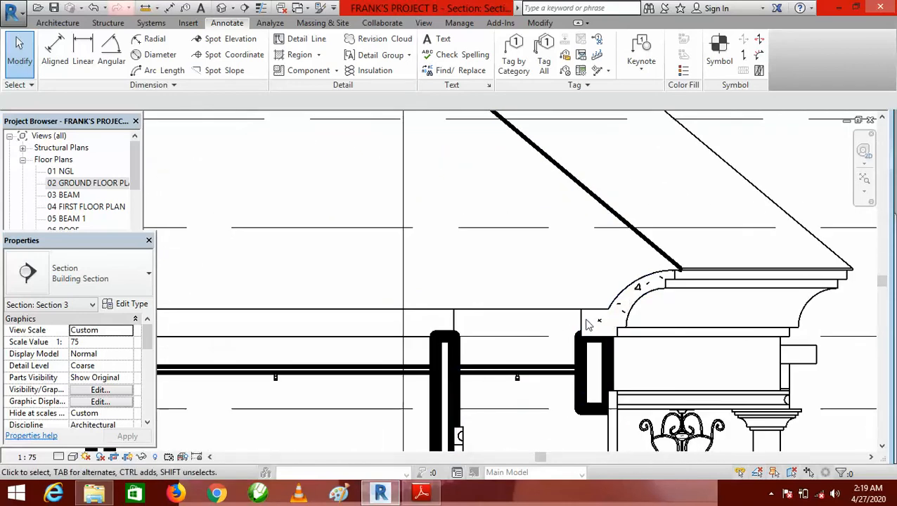
Change the right eave's cornice filled region to the Solid Black type.
{"action": "left_click", "coordinate": [587, 322]}
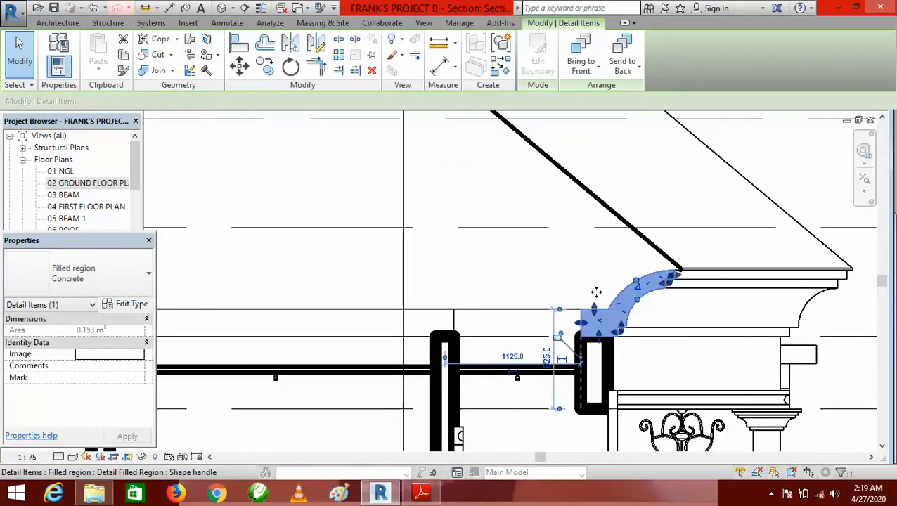
{"action": "left_click", "coordinate": [149, 277]}
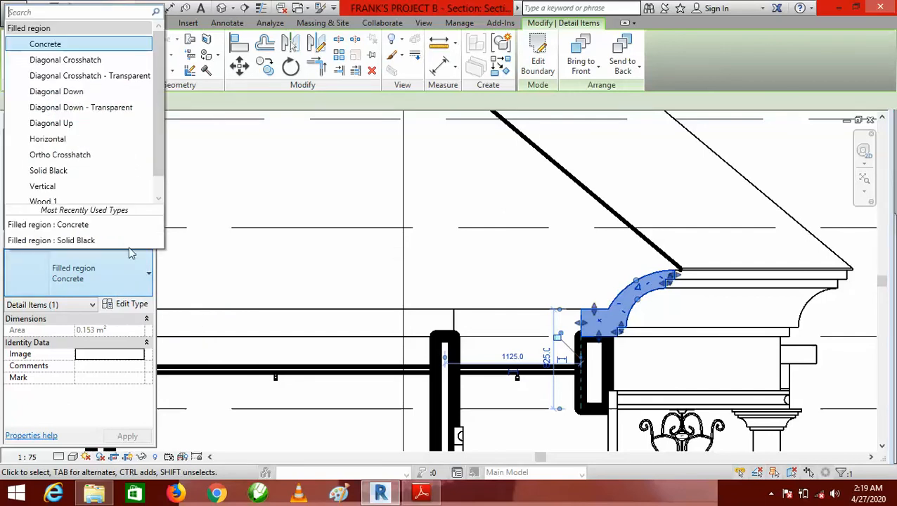
{"action": "left_click", "coordinate": [85, 241]}
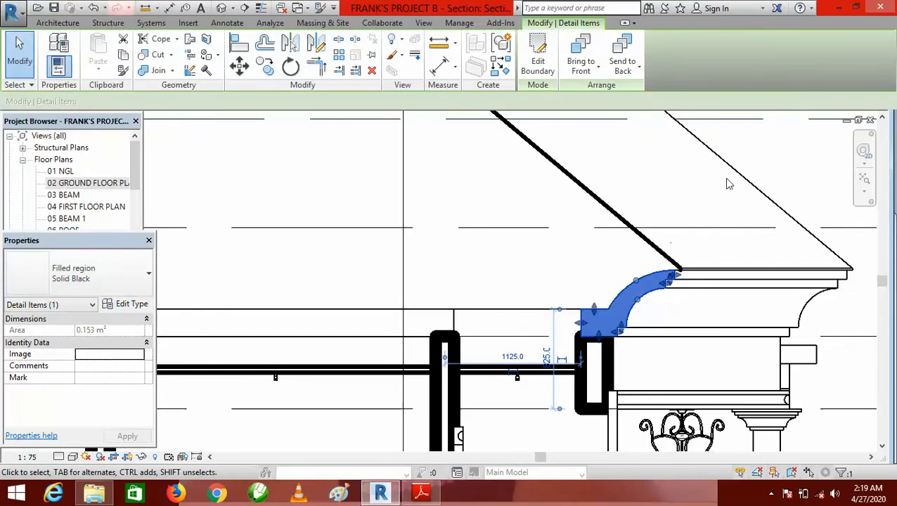
{"action": "left_click", "coordinate": [773, 156]}
{"action": "scroll", "coordinate": [651, 313], "scroll_direction": "down", "scroll_amount": 2}
{"action": "scroll", "coordinate": [660, 315], "scroll_direction": "down", "scroll_amount": 3}
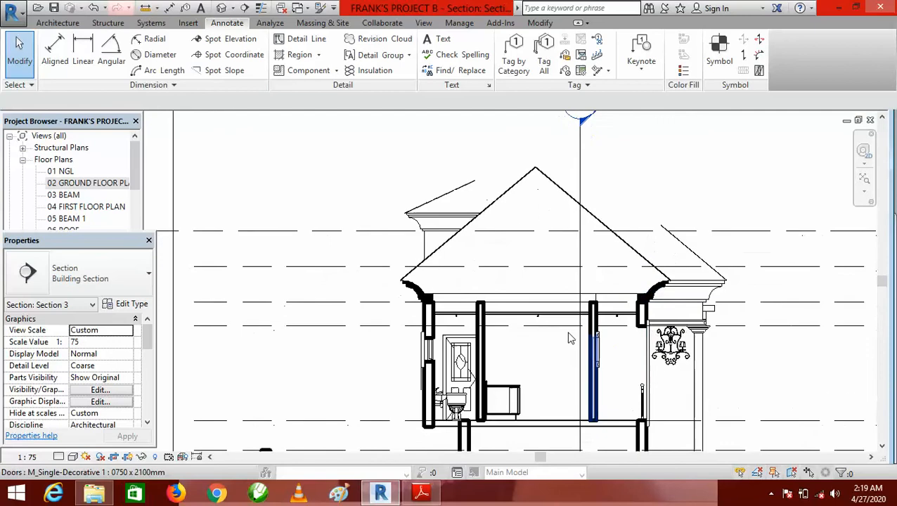
{"action": "scroll", "coordinate": [570, 336], "scroll_direction": "up", "scroll_amount": 1}
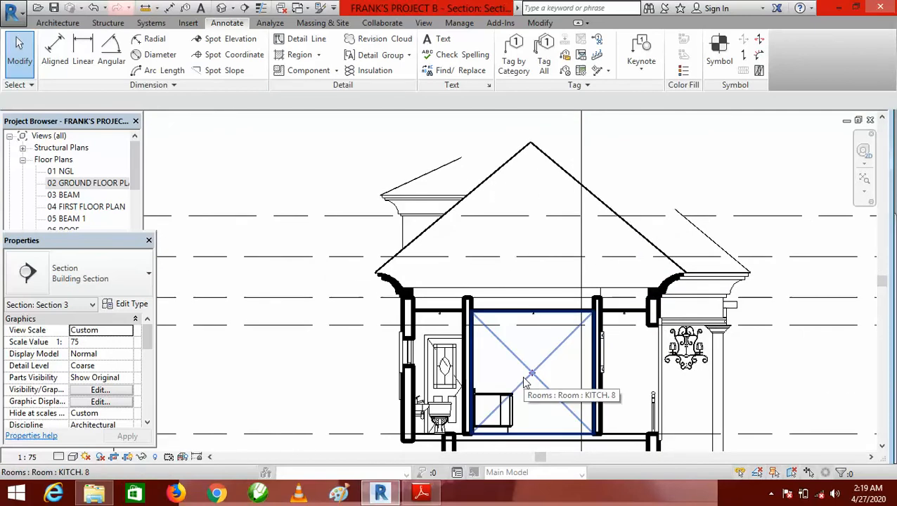
{"action": "scroll", "coordinate": [350, 277], "scroll_direction": "down", "scroll_amount": 2}
{"action": "scroll", "coordinate": [459, 253], "scroll_direction": "up", "scroll_amount": 2}
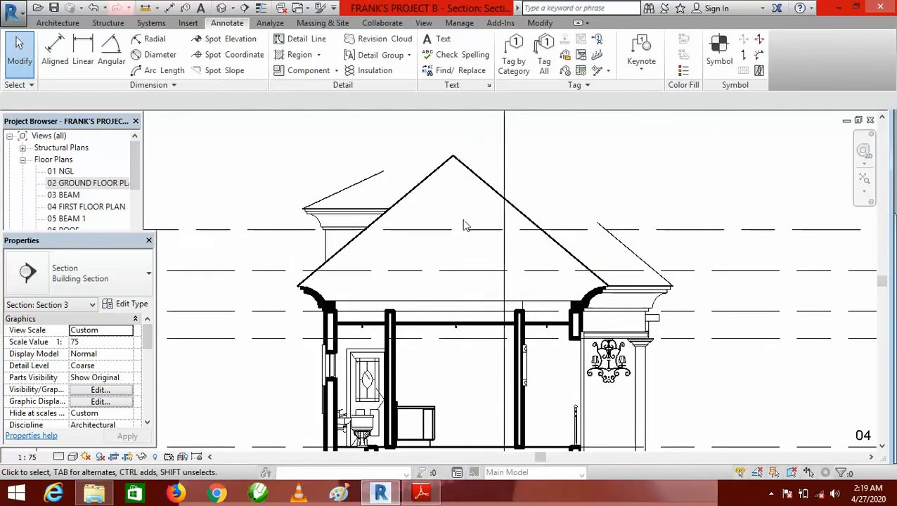
Examine the left exterior wall in the section, especially the part between the cornice and the upper-floor window head.
{"action": "scroll", "coordinate": [453, 210], "scroll_direction": "up", "scroll_amount": 1}
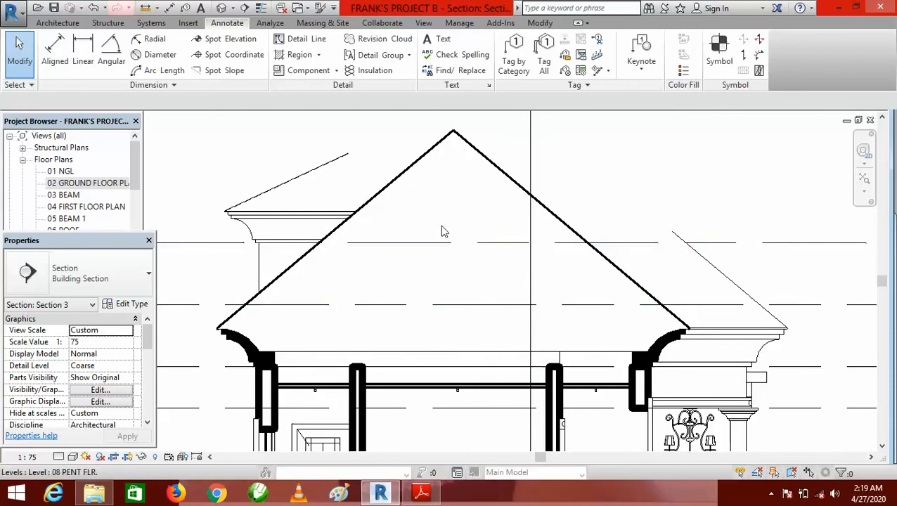
{"action": "scroll", "coordinate": [457, 239], "scroll_direction": "down", "scroll_amount": 3}
{"action": "scroll", "coordinate": [460, 285], "scroll_direction": "up", "scroll_amount": 1}
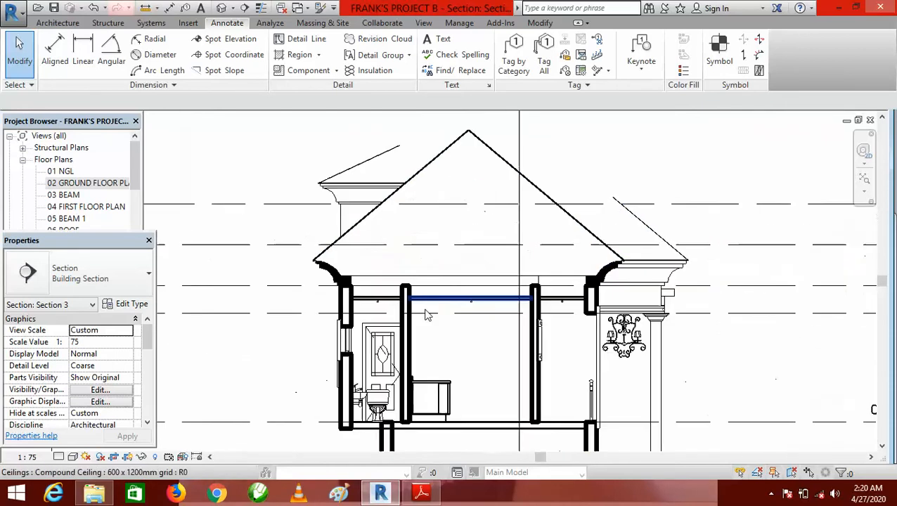
{"action": "scroll", "coordinate": [348, 327], "scroll_direction": "up", "scroll_amount": 2}
{"action": "scroll", "coordinate": [352, 323], "scroll_direction": "up", "scroll_amount": 2}
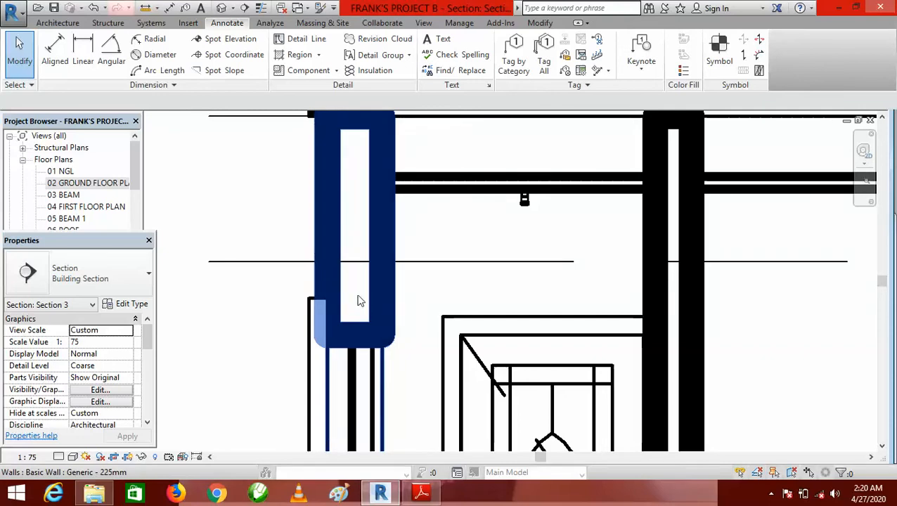
{"action": "scroll", "coordinate": [348, 313], "scroll_direction": "down", "scroll_amount": 2}
{"action": "scroll", "coordinate": [323, 281], "scroll_direction": "down", "scroll_amount": 2}
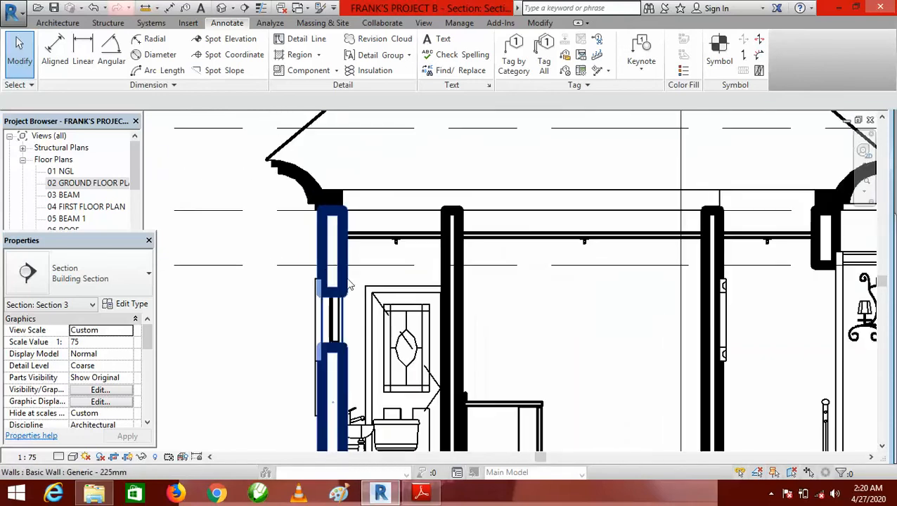
{"action": "scroll", "coordinate": [334, 281], "scroll_direction": "up", "scroll_amount": 2}
{"action": "scroll", "coordinate": [338, 284], "scroll_direction": "down", "scroll_amount": 5}
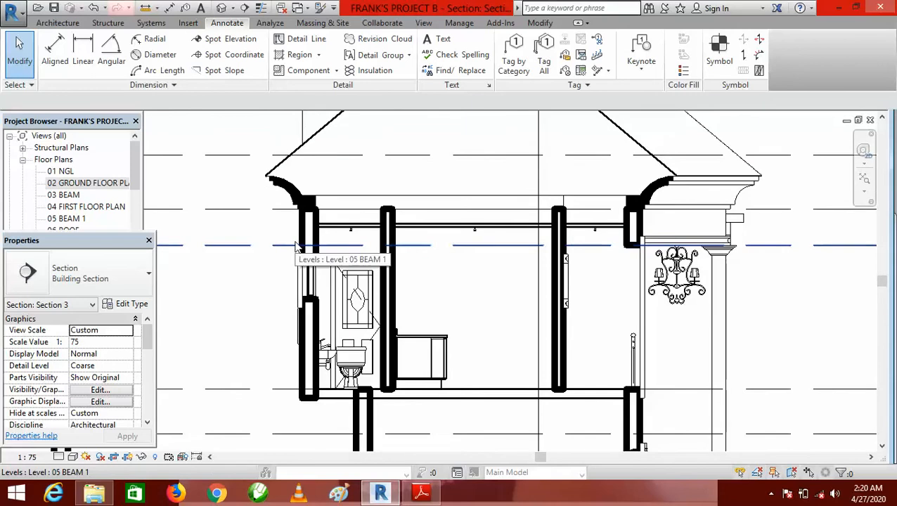
{"action": "scroll", "coordinate": [318, 243], "scroll_direction": "up", "scroll_amount": 1}
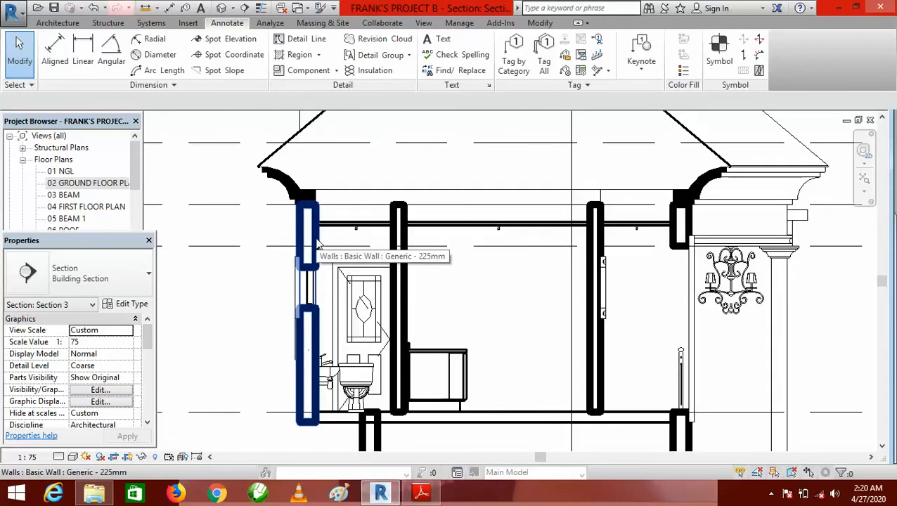
{"action": "scroll", "coordinate": [318, 243], "scroll_direction": "down", "scroll_amount": 2}
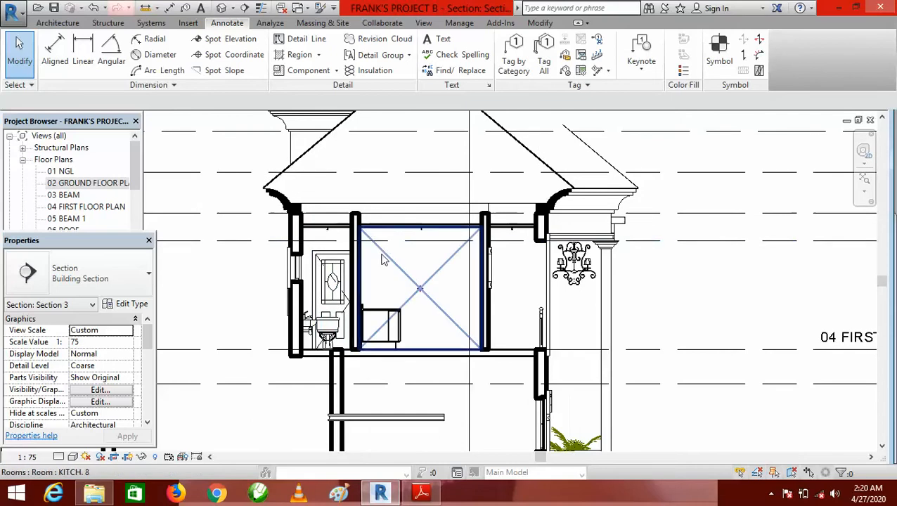
{"action": "scroll", "coordinate": [298, 239], "scroll_direction": "up", "scroll_amount": 1}
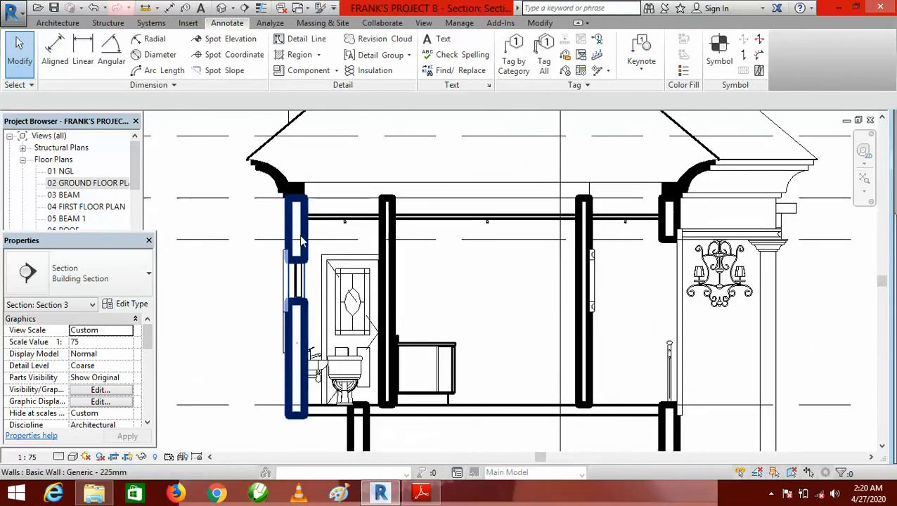
{"action": "scroll", "coordinate": [300, 236], "scroll_direction": "up", "scroll_amount": 1}
{"action": "scroll", "coordinate": [289, 246], "scroll_direction": "up", "scroll_amount": 2}
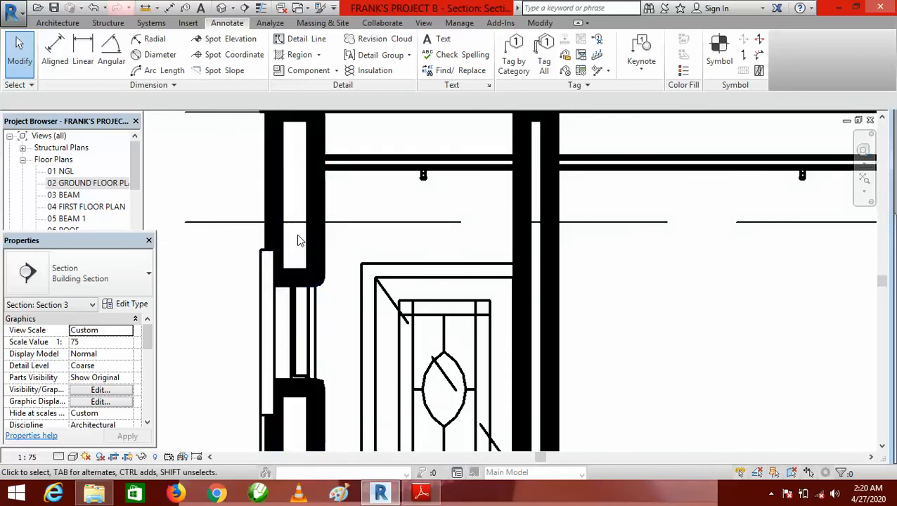
{"action": "scroll", "coordinate": [311, 240], "scroll_direction": "down", "scroll_amount": 1}
{"action": "scroll", "coordinate": [296, 253], "scroll_direction": "down", "scroll_amount": 1}
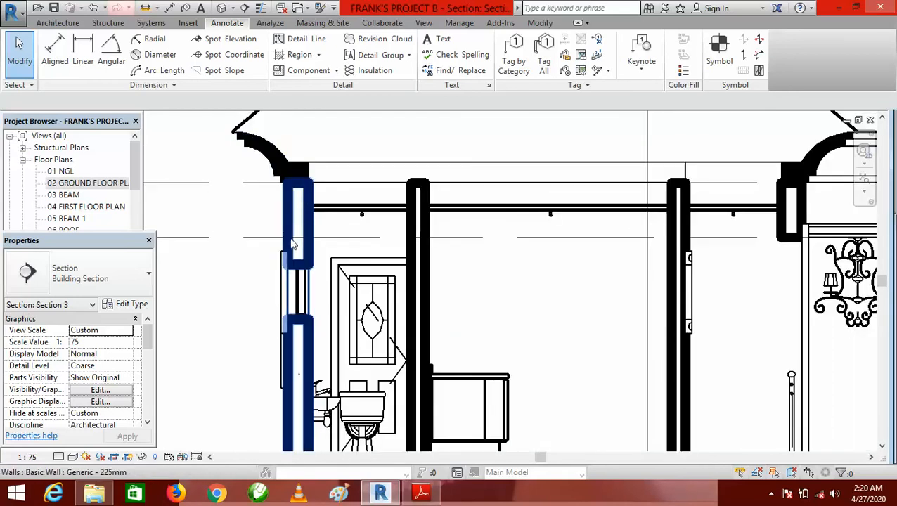
{"action": "scroll", "coordinate": [299, 253], "scroll_direction": "up", "scroll_amount": 2}
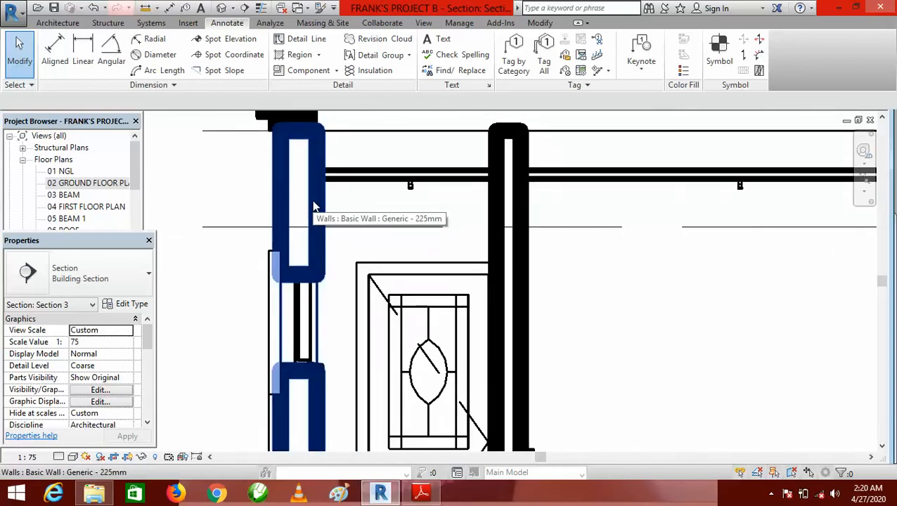
{"action": "scroll", "coordinate": [314, 206], "scroll_direction": "down", "scroll_amount": 2}
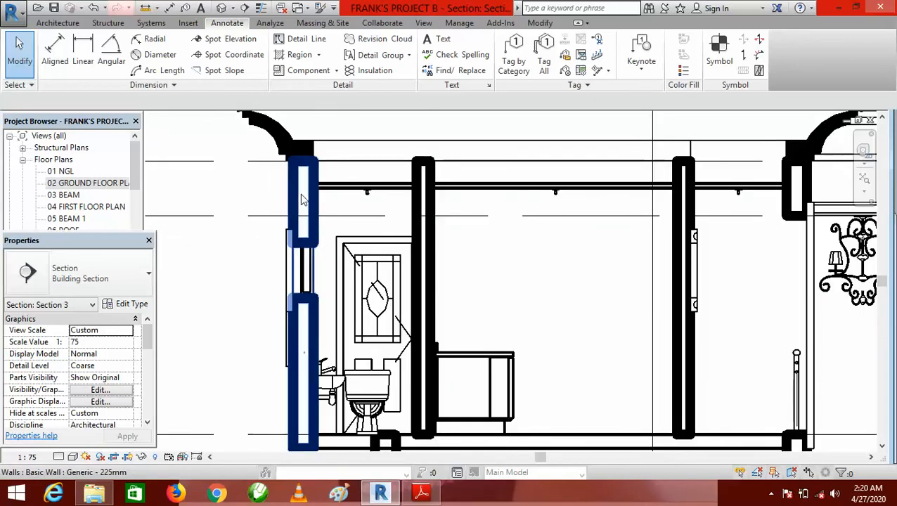
{"action": "scroll", "coordinate": [301, 211], "scroll_direction": "up", "scroll_amount": 3}
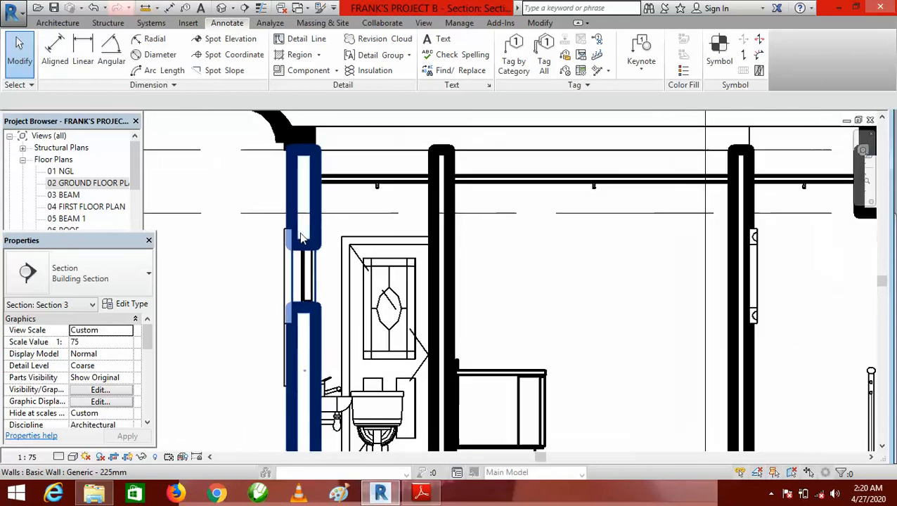
{"action": "scroll", "coordinate": [303, 222], "scroll_direction": "down", "scroll_amount": 3}
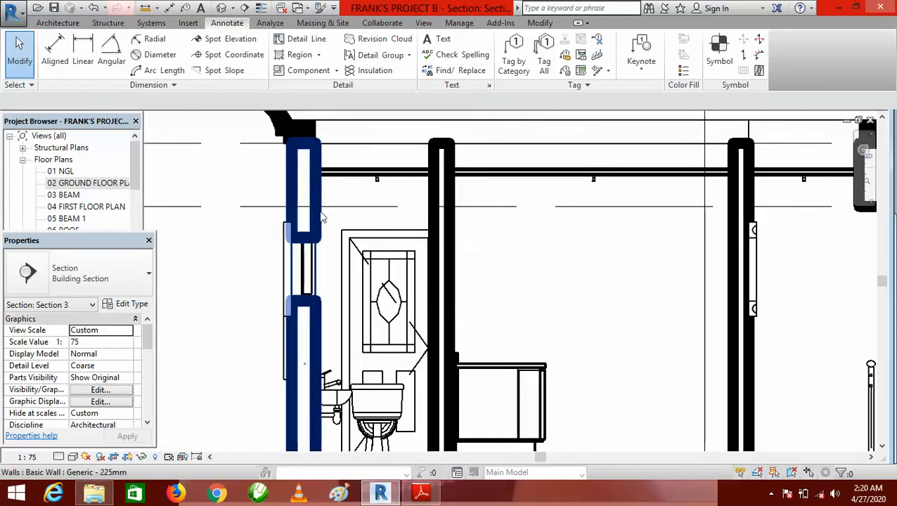
{"action": "scroll", "coordinate": [311, 204], "scroll_direction": "up", "scroll_amount": 1}
{"action": "scroll", "coordinate": [311, 204], "scroll_direction": "up", "scroll_amount": 2}
{"action": "scroll", "coordinate": [246, 214], "scroll_direction": "down", "scroll_amount": 3}
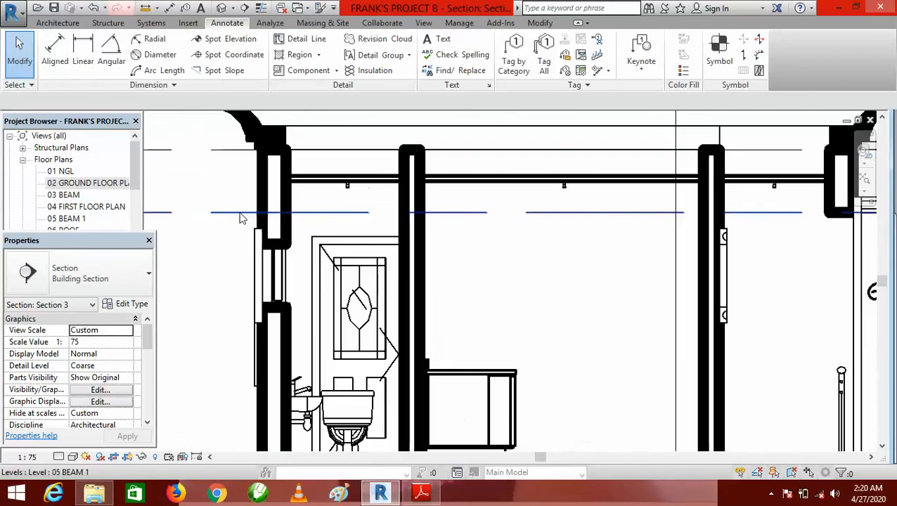
{"action": "scroll", "coordinate": [215, 224], "scroll_direction": "down", "scroll_amount": 2}
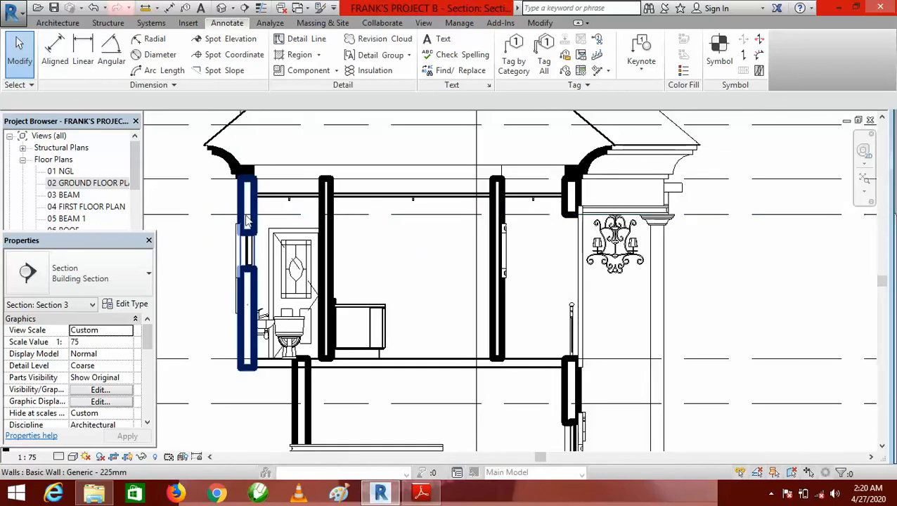
{"action": "scroll", "coordinate": [247, 219], "scroll_direction": "up", "scroll_amount": 4}
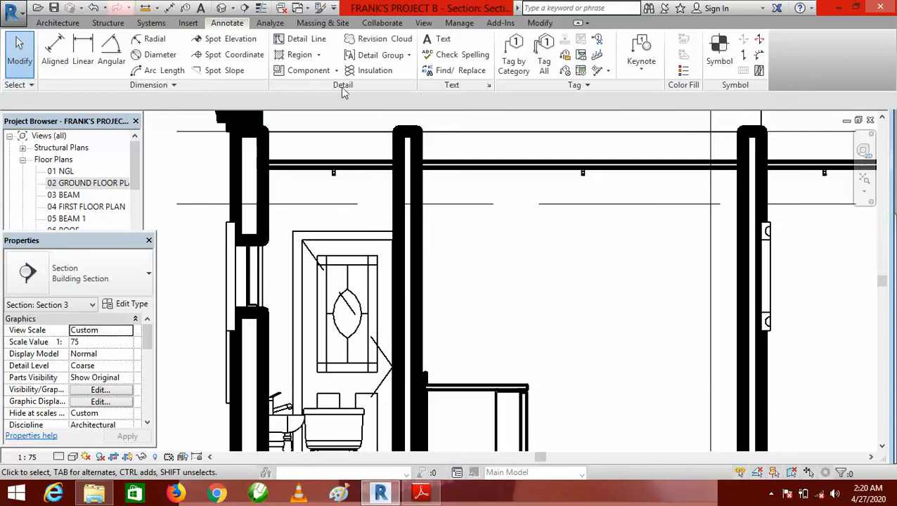
Create a 225 by 225 mm filled region across the left exterior wall's thickness, directly above the upper-floor window opening.
{"action": "left_click", "coordinate": [319, 57]}
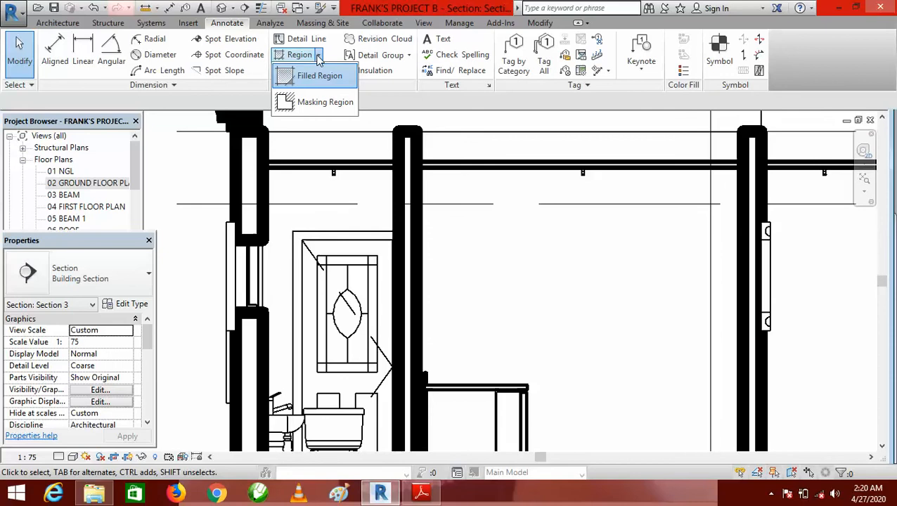
{"action": "left_click", "coordinate": [313, 75]}
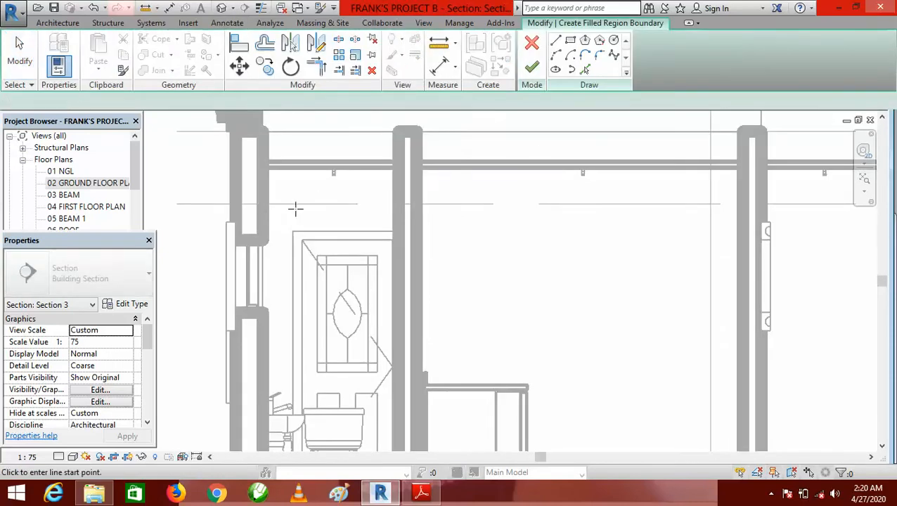
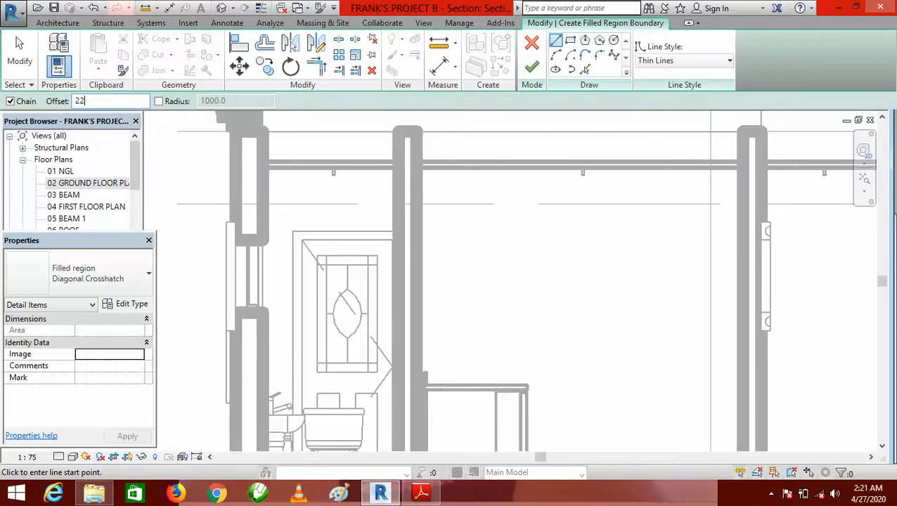
{"action": "left_click", "coordinate": [234, 237]}
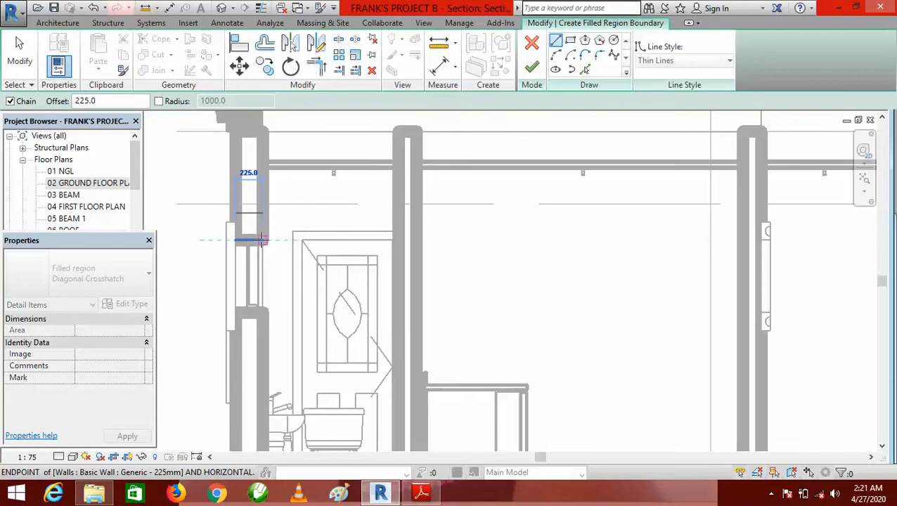
{"action": "left_click", "coordinate": [260, 240]}
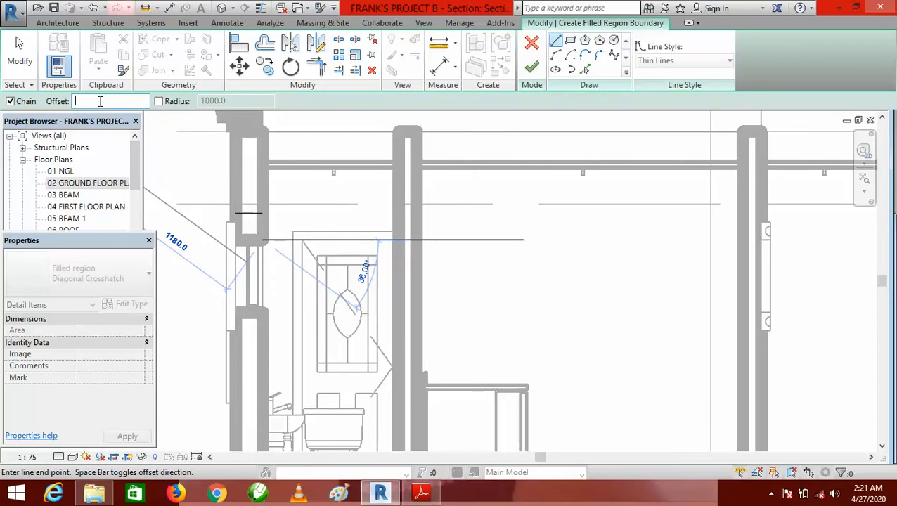
{"action": "left_click", "coordinate": [262, 213]}
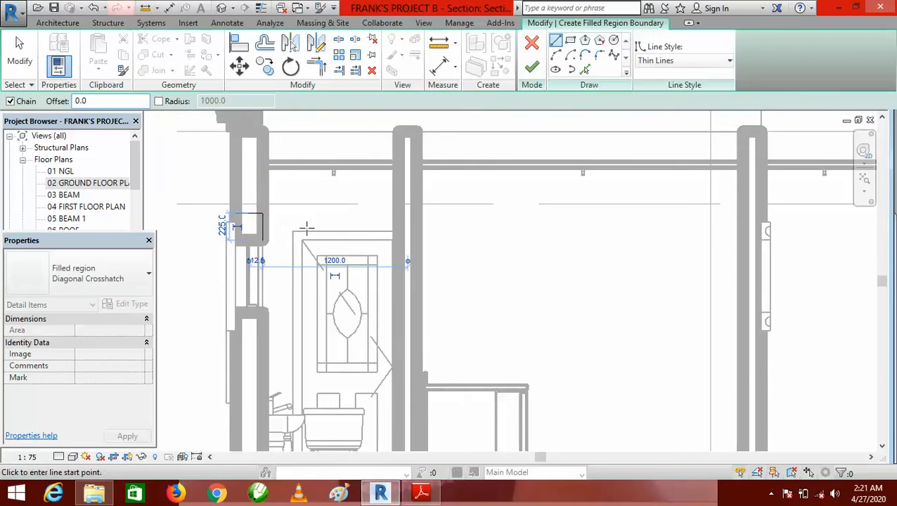
{"action": "scroll", "coordinate": [265, 236], "scroll_direction": "up", "scroll_amount": 3}
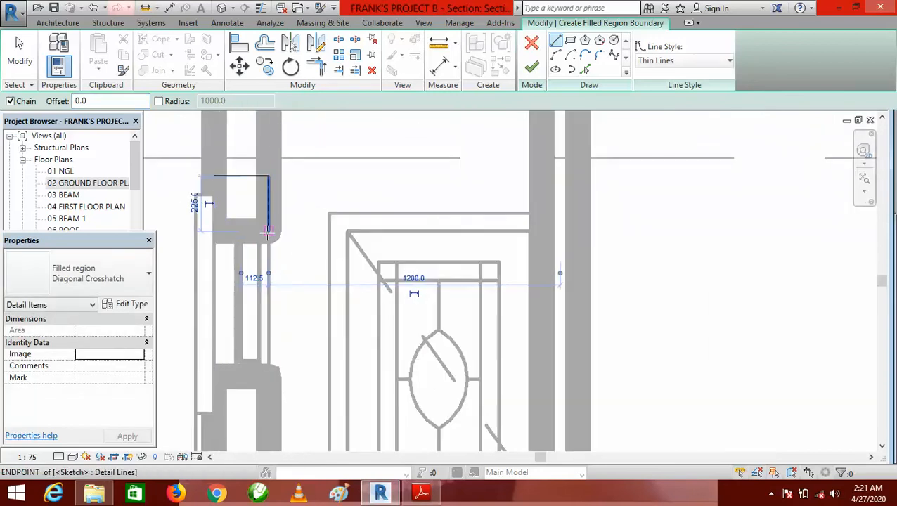
{"action": "left_click", "coordinate": [216, 231]}
{"action": "left_click", "coordinate": [214, 176]}
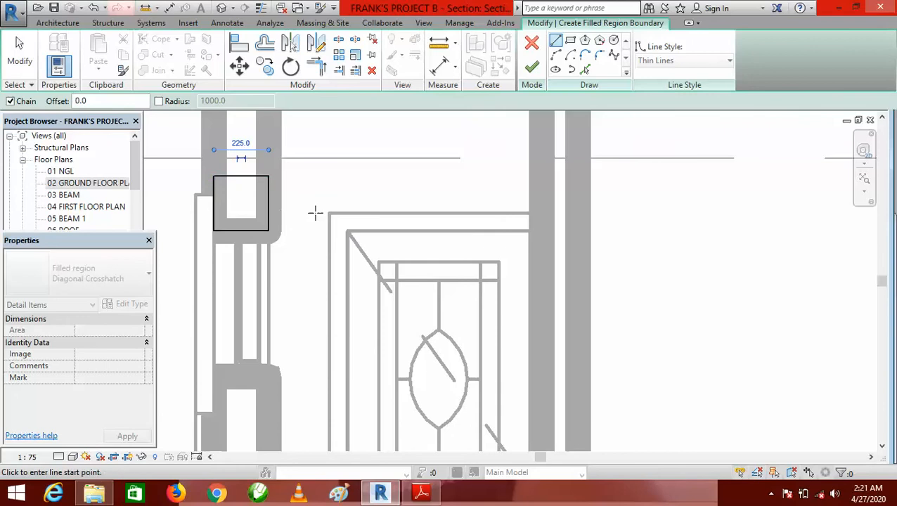
{"action": "scroll", "coordinate": [314, 210], "scroll_direction": "down", "scroll_amount": 4}
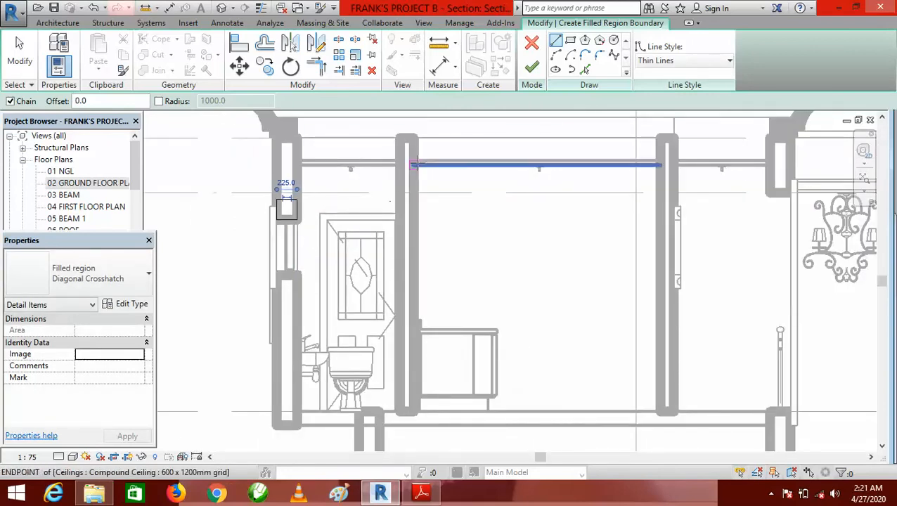
{"action": "left_click", "coordinate": [533, 70]}
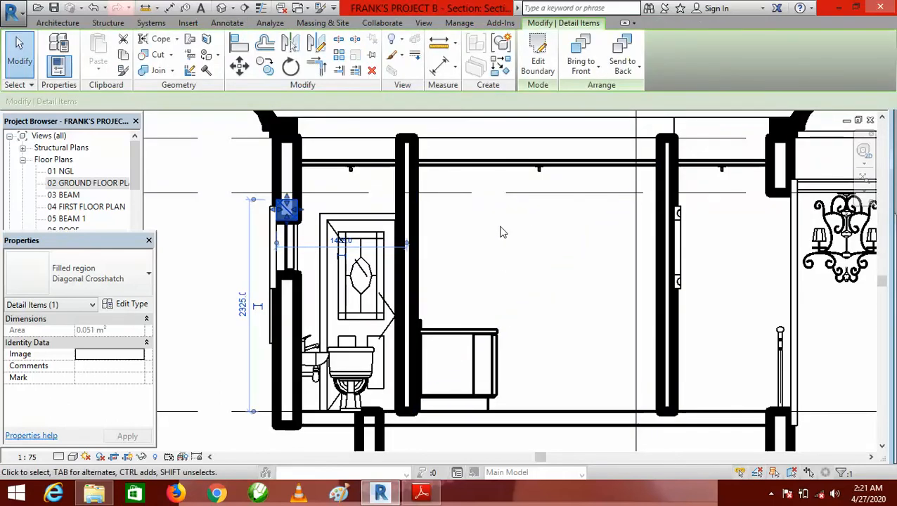
Change the filled region above the left wall's window to the Solid Black type and deselect it.
{"action": "left_click", "coordinate": [149, 275]}
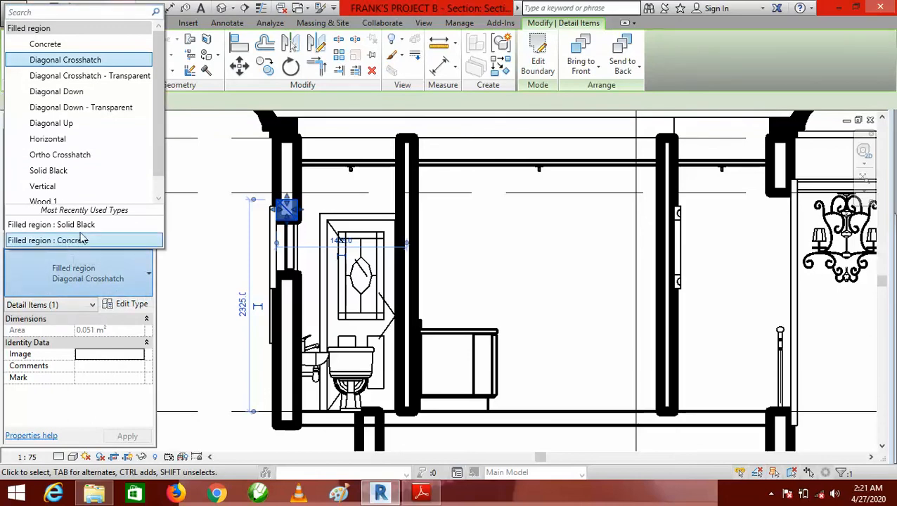
{"action": "left_click", "coordinate": [84, 224]}
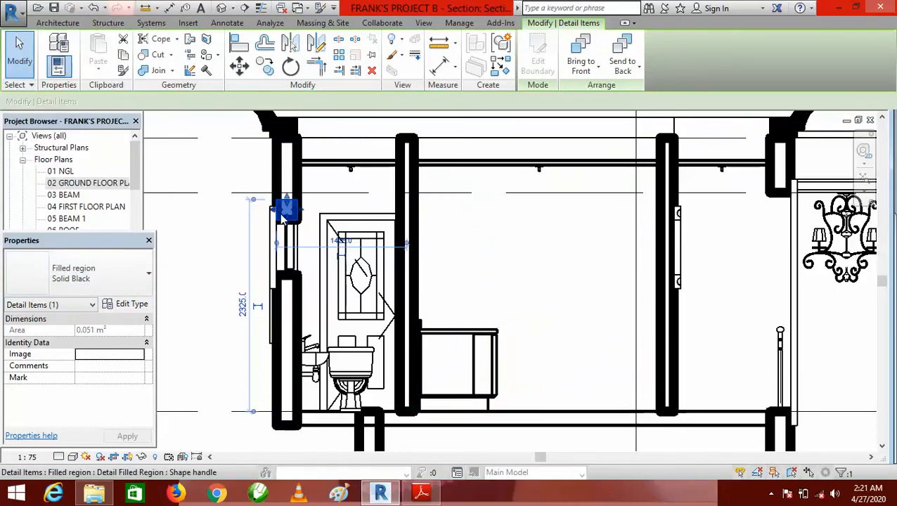
{"action": "scroll", "coordinate": [283, 214], "scroll_direction": "up", "scroll_amount": 2}
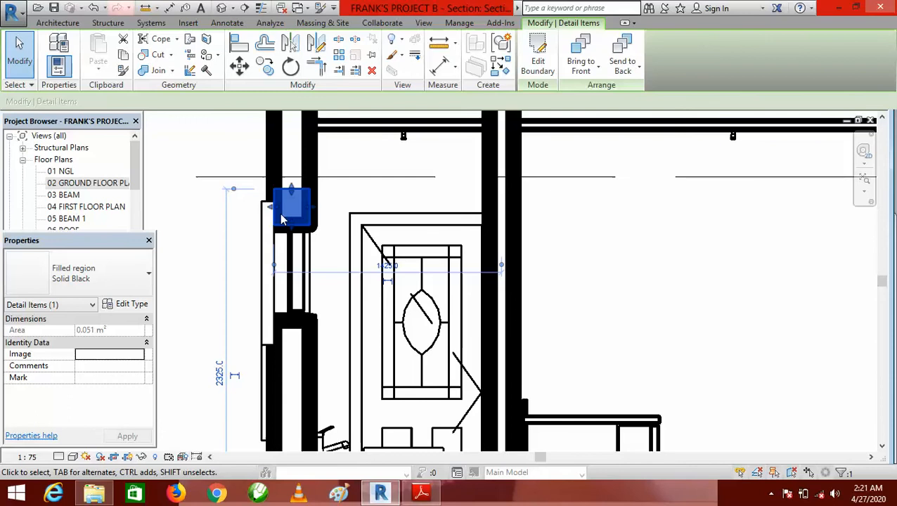
{"action": "scroll", "coordinate": [376, 220], "scroll_direction": "down", "scroll_amount": 2}
{"action": "left_click", "coordinate": [242, 306]}
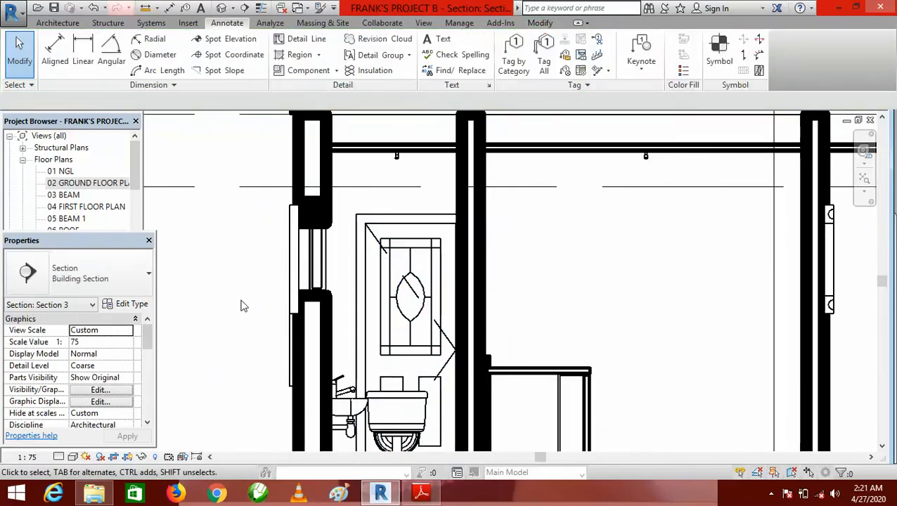
{"action": "scroll", "coordinate": [243, 306], "scroll_direction": "down", "scroll_amount": 2}
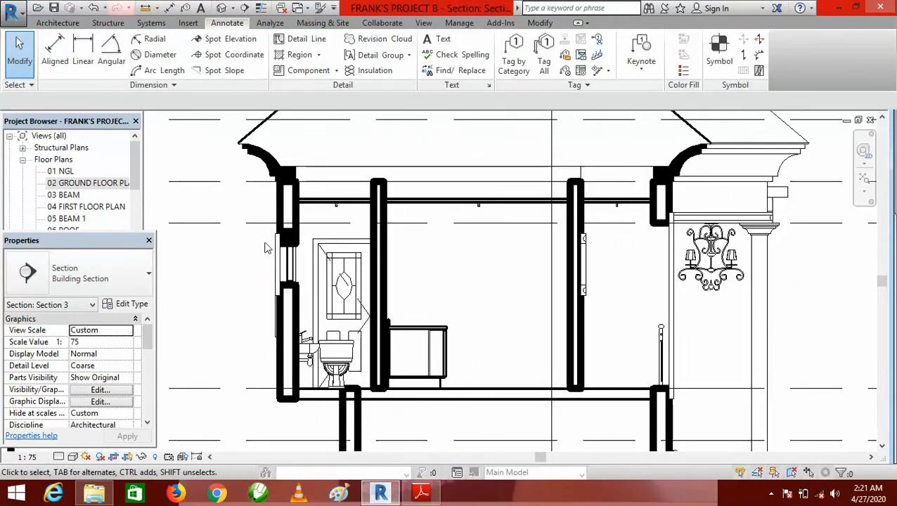
{"action": "scroll", "coordinate": [267, 248], "scroll_direction": "up", "scroll_amount": 1}
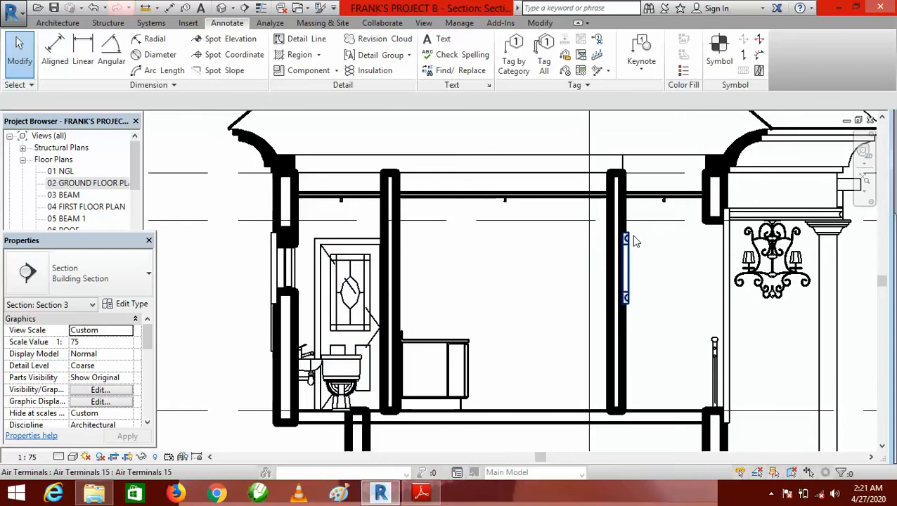
{"action": "scroll", "coordinate": [609, 234], "scroll_direction": "down", "scroll_amount": 2}
{"action": "scroll", "coordinate": [609, 234], "scroll_direction": "up", "scroll_amount": 1}
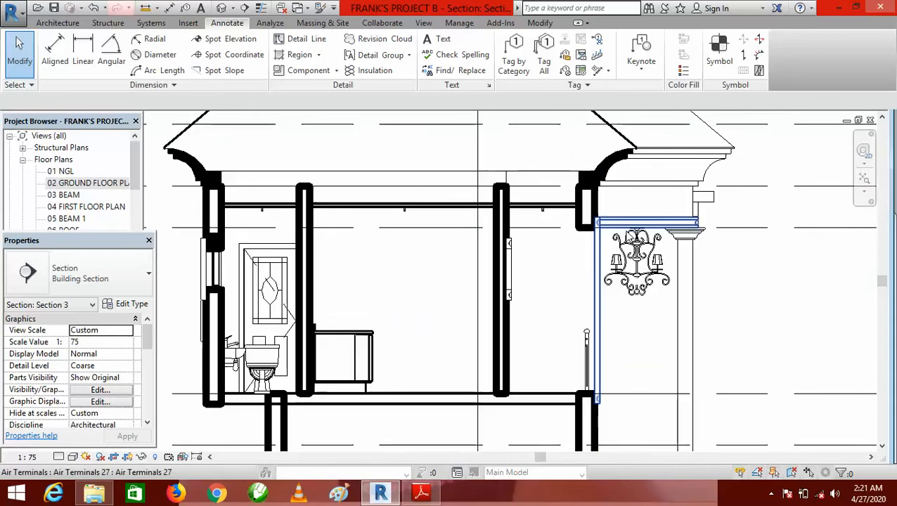
{"action": "scroll", "coordinate": [457, 322], "scroll_direction": "down", "scroll_amount": 2}
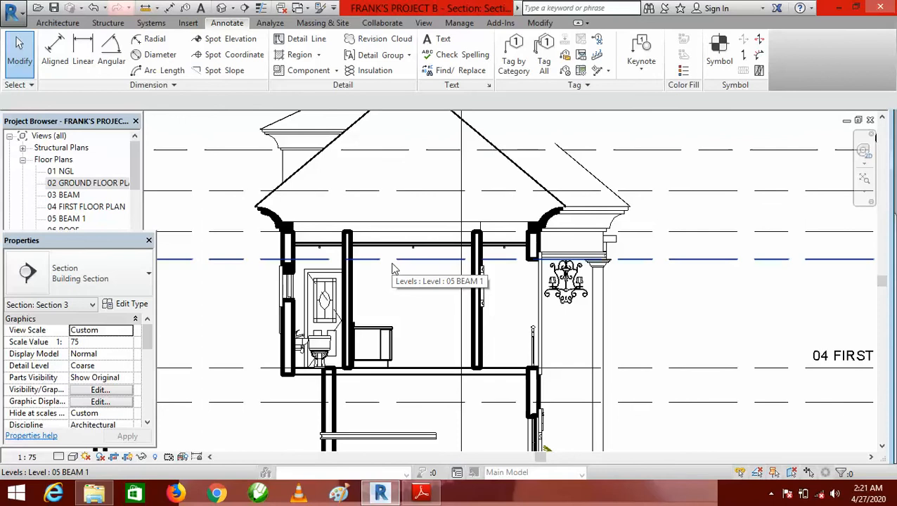
Examine the first-floor slab in the section, especially where it meets the left and right exterior walls.
{"action": "scroll", "coordinate": [394, 269], "scroll_direction": "down", "scroll_amount": 3}
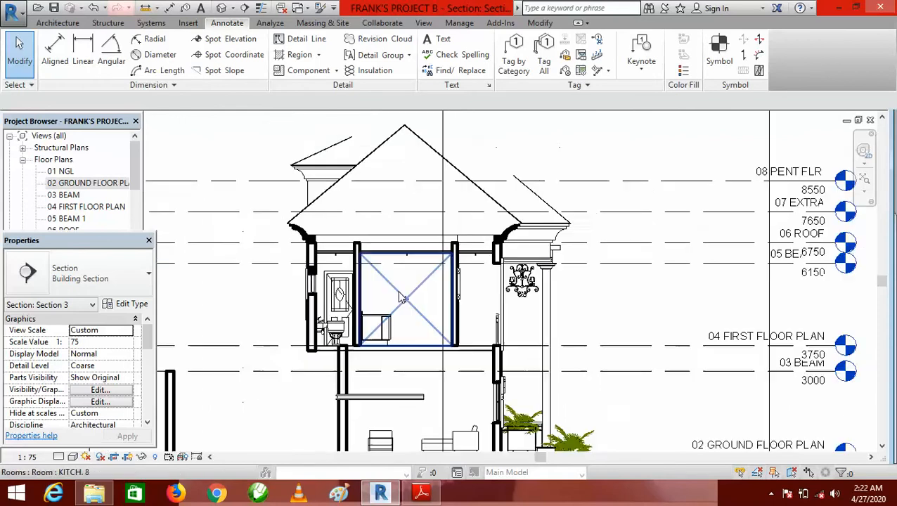
{"action": "scroll", "coordinate": [413, 227], "scroll_direction": "up", "scroll_amount": 1}
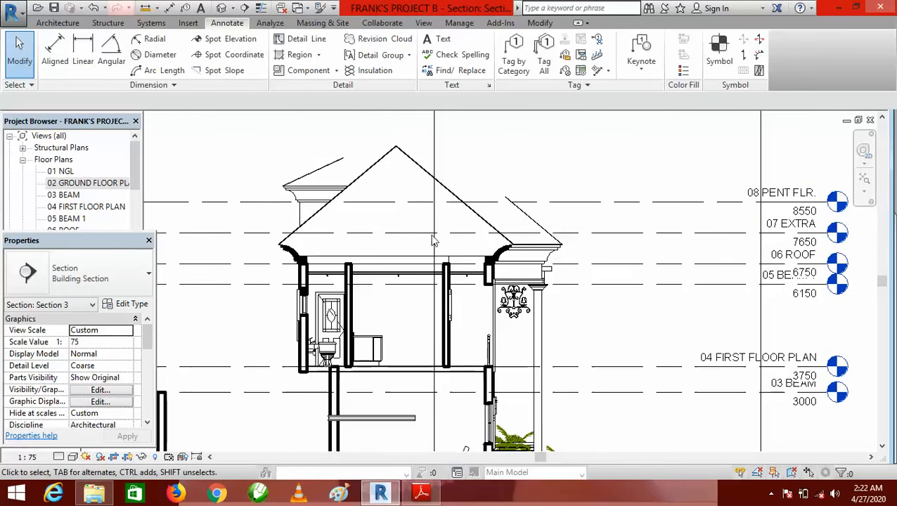
{"action": "scroll", "coordinate": [433, 242], "scroll_direction": "down", "scroll_amount": 1}
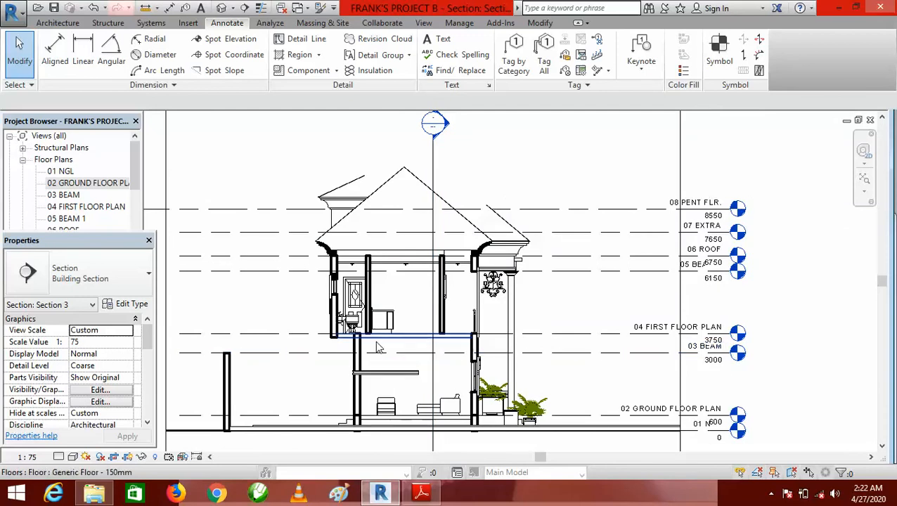
{"action": "scroll", "coordinate": [377, 347], "scroll_direction": "up", "scroll_amount": 5}
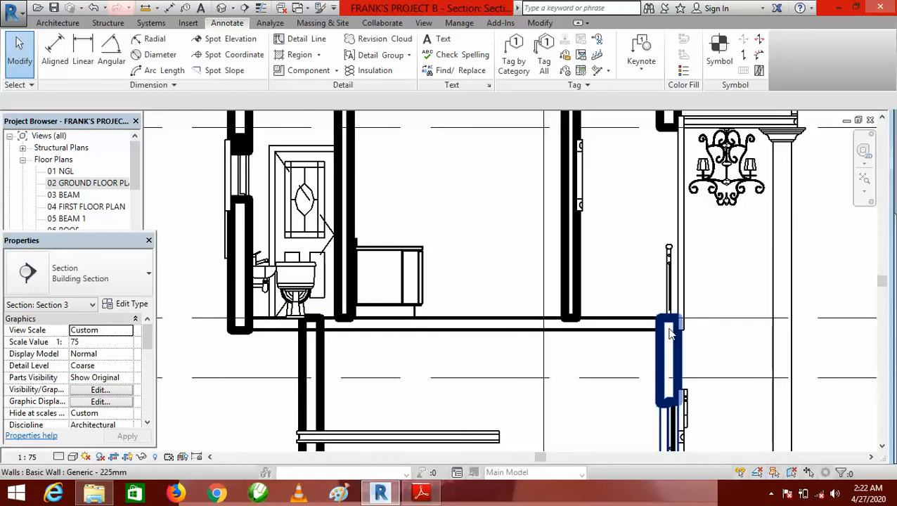
{"action": "scroll", "coordinate": [610, 334], "scroll_direction": "down", "scroll_amount": 2}
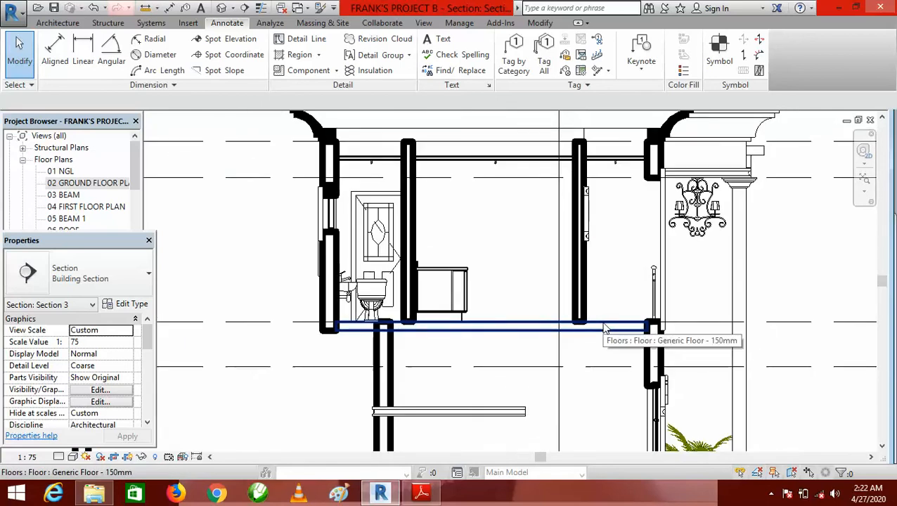
{"action": "scroll", "coordinate": [380, 344], "scroll_direction": "up", "scroll_amount": 2}
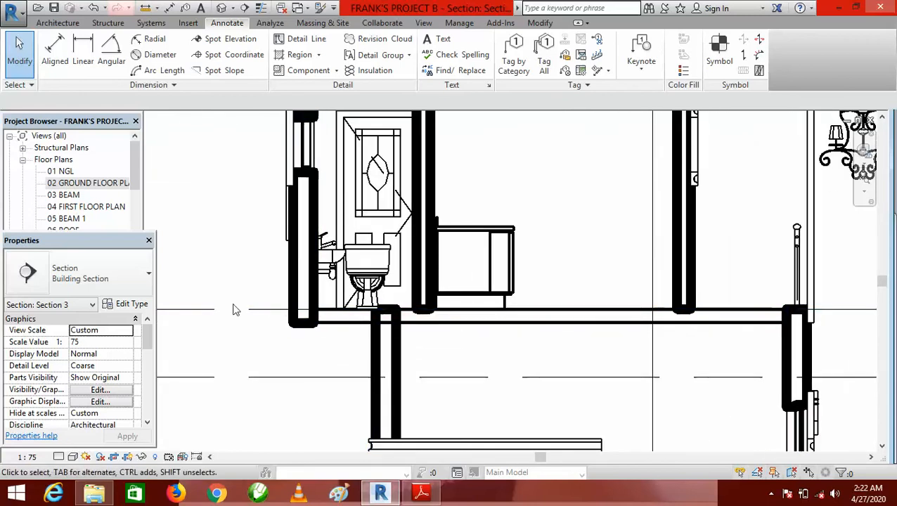
{"action": "scroll", "coordinate": [234, 310], "scroll_direction": "down", "scroll_amount": 1}
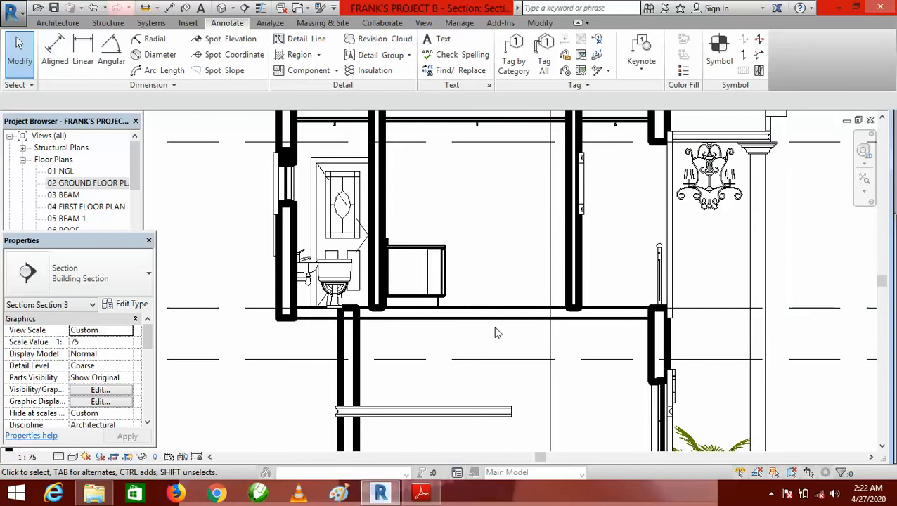
Create a rectangular filled region about 152 mm deep over the first-floor slab, from the left exterior wall's lower outer corner to the right wall's upper outer corner.
{"action": "left_click", "coordinate": [319, 55]}
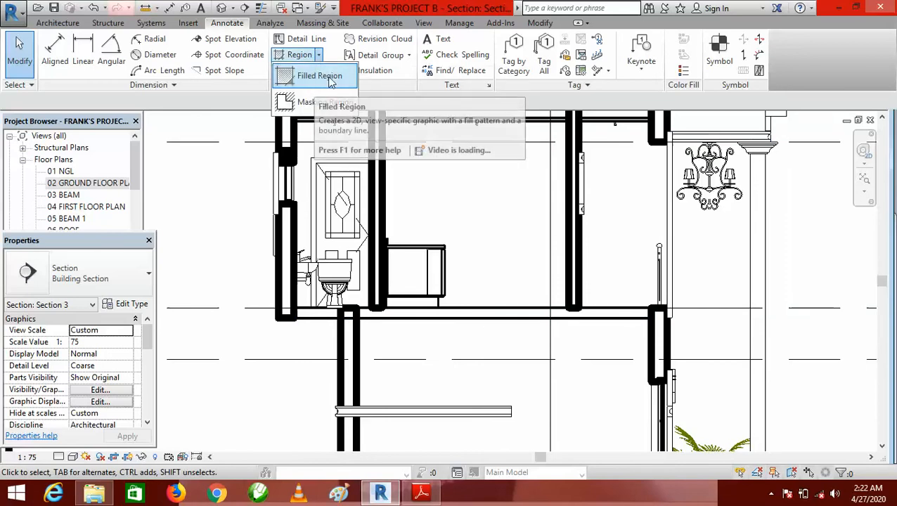
{"action": "left_click", "coordinate": [320, 76]}
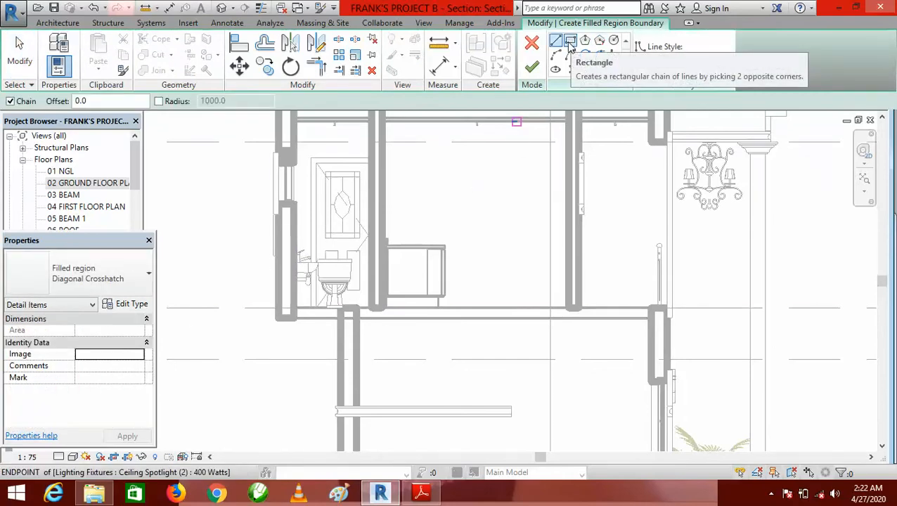
{"action": "left_click", "coordinate": [570, 41]}
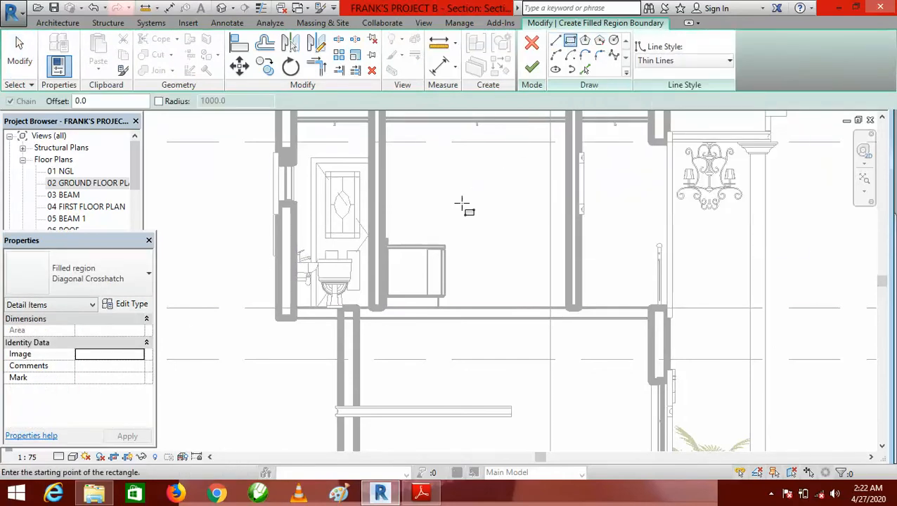
{"action": "scroll", "coordinate": [309, 281], "scroll_direction": "up", "scroll_amount": 4}
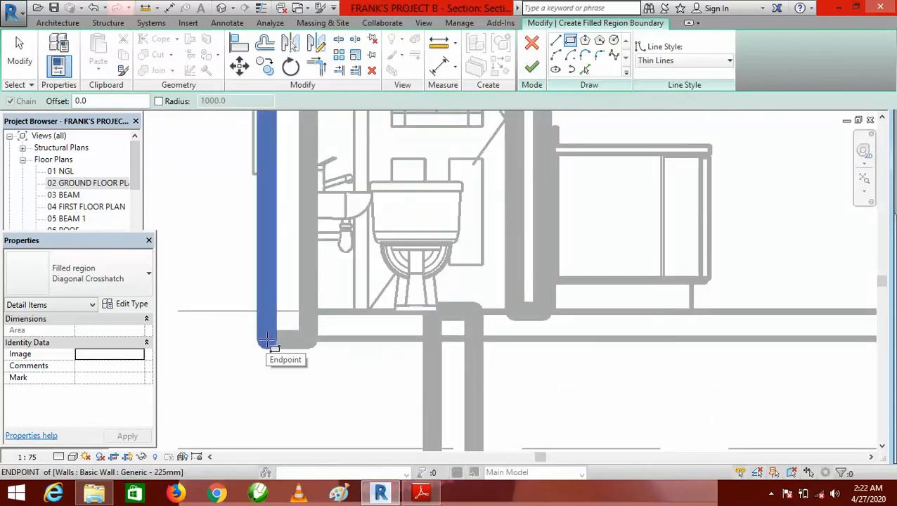
{"action": "scroll", "coordinate": [240, 324], "scroll_direction": "down", "scroll_amount": 3}
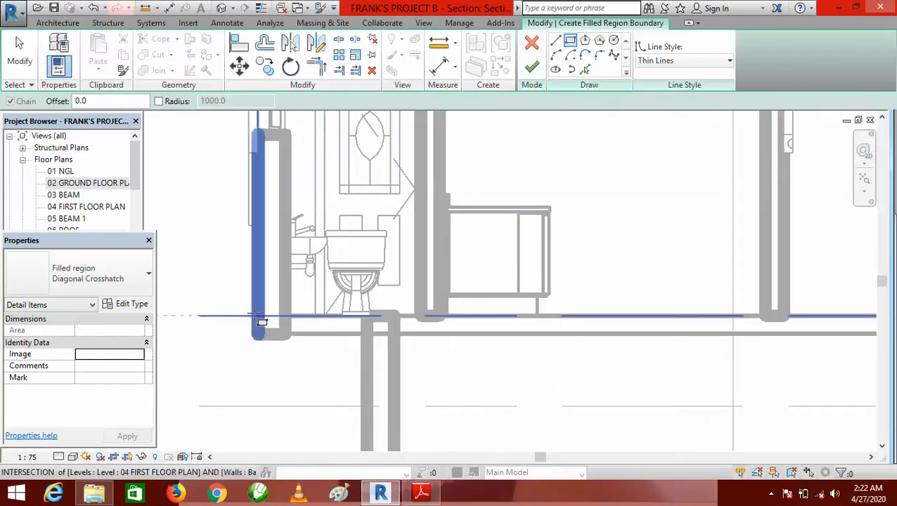
{"action": "scroll", "coordinate": [257, 316], "scroll_direction": "up", "scroll_amount": 3}
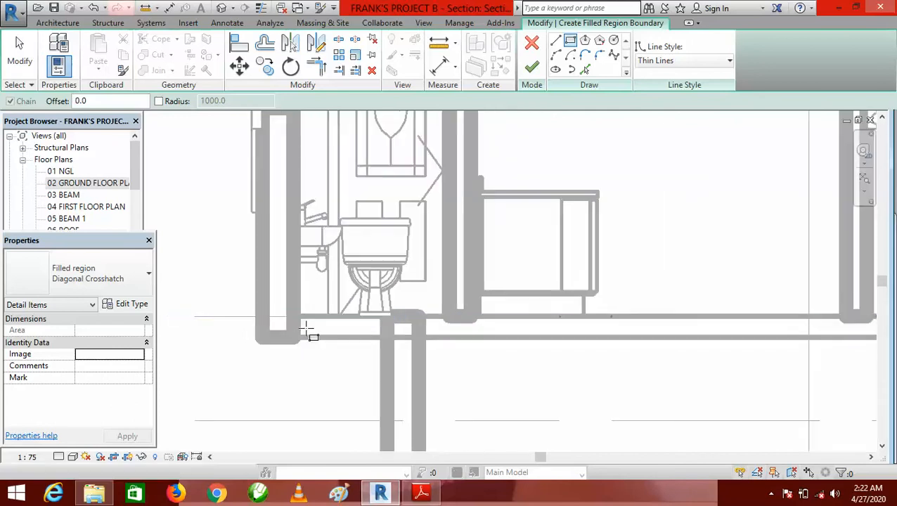
{"action": "scroll", "coordinate": [296, 327], "scroll_direction": "up", "scroll_amount": 2}
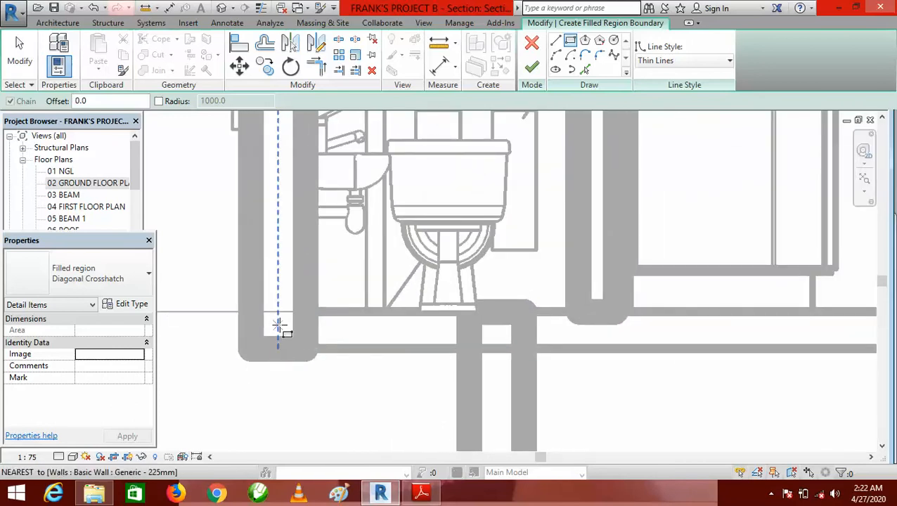
{"action": "scroll", "coordinate": [285, 330], "scroll_direction": "down", "scroll_amount": 2}
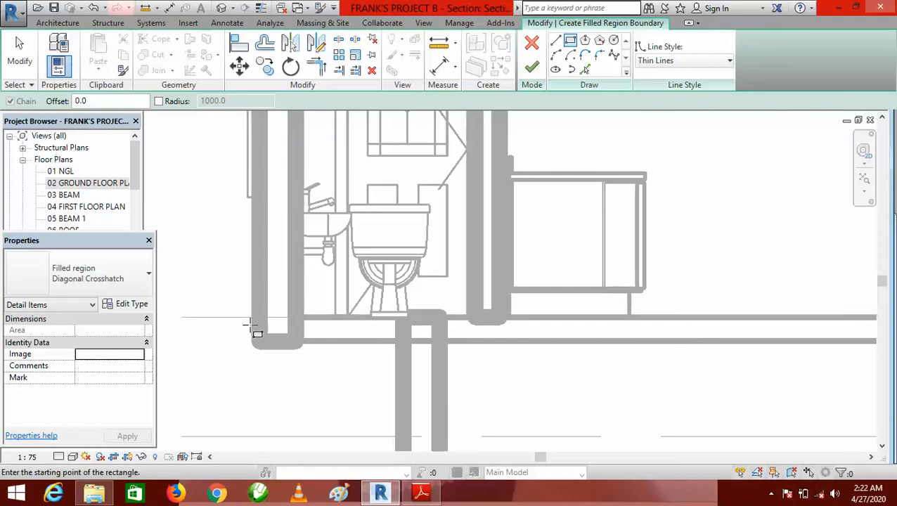
{"action": "scroll", "coordinate": [277, 317], "scroll_direction": "down", "scroll_amount": 1}
{"action": "scroll", "coordinate": [277, 318], "scroll_direction": "down", "scroll_amount": 1}
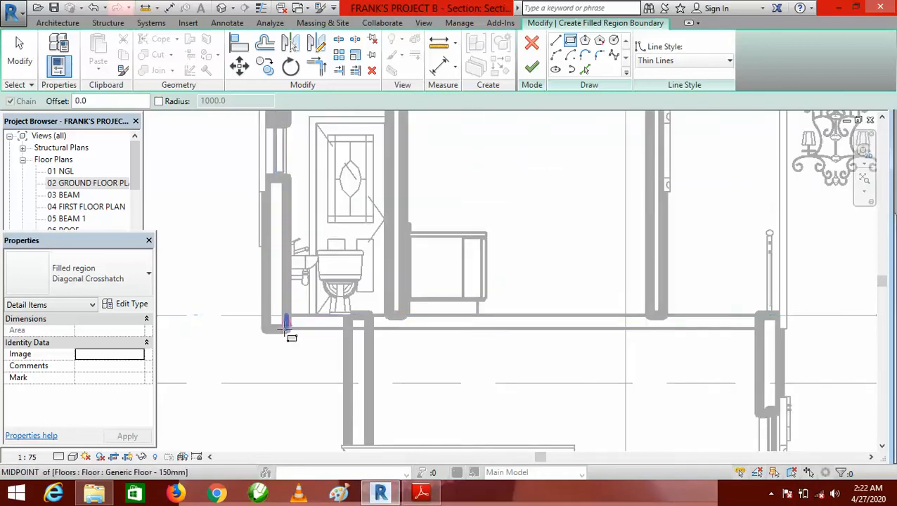
{"action": "scroll", "coordinate": [269, 329], "scroll_direction": "down", "scroll_amount": 2}
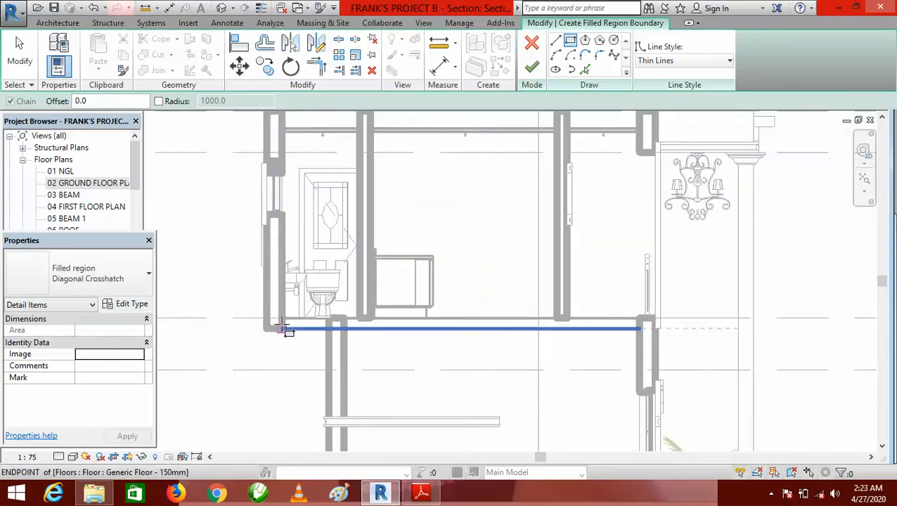
{"action": "scroll", "coordinate": [281, 328], "scroll_direction": "up", "scroll_amount": 4}
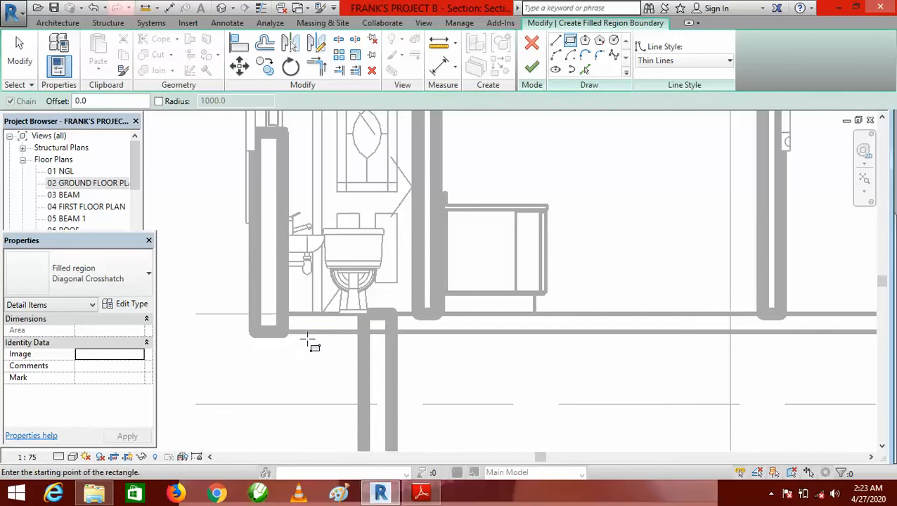
{"action": "scroll", "coordinate": [310, 344], "scroll_direction": "down", "scroll_amount": 2}
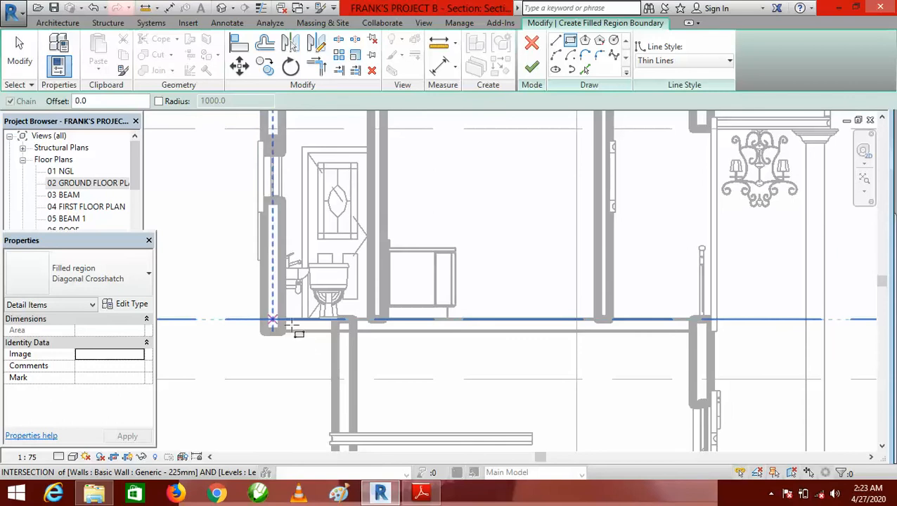
{"action": "scroll", "coordinate": [282, 331], "scroll_direction": "up", "scroll_amount": 2}
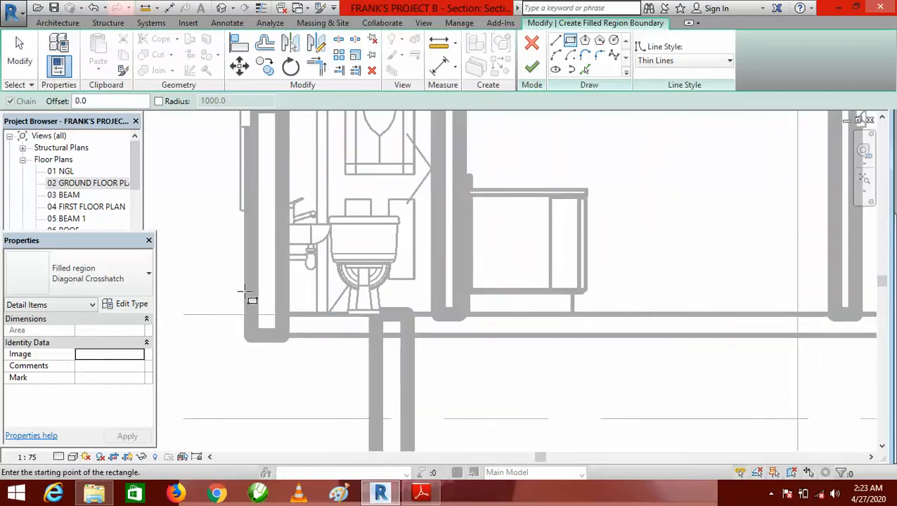
{"action": "scroll", "coordinate": [246, 335], "scroll_direction": "down", "scroll_amount": 1}
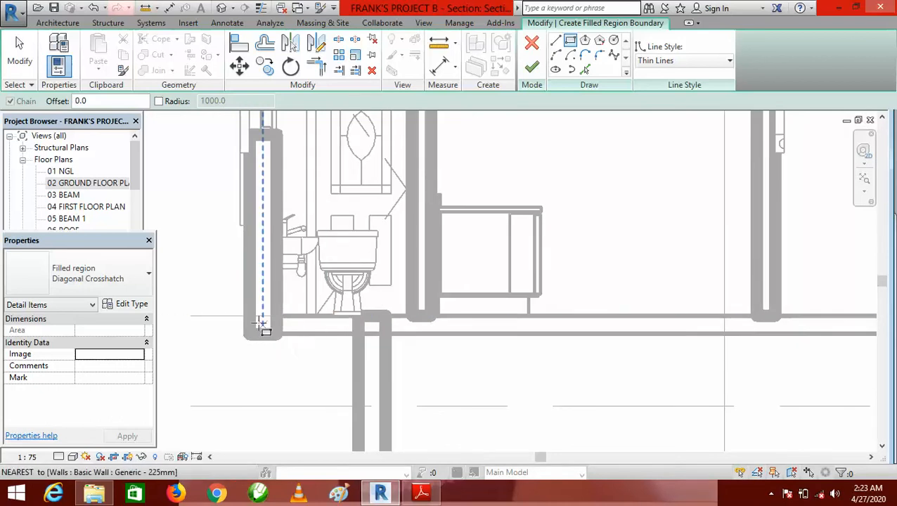
{"action": "scroll", "coordinate": [260, 323], "scroll_direction": "up", "scroll_amount": 1}
{"action": "scroll", "coordinate": [262, 322], "scroll_direction": "down", "scroll_amount": 1}
{"action": "scroll", "coordinate": [257, 325], "scroll_direction": "up", "scroll_amount": 2}
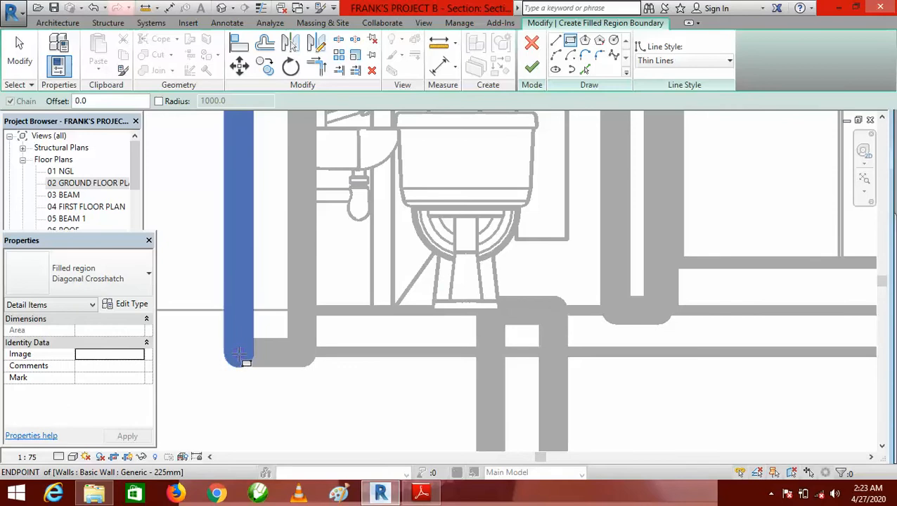
{"action": "left_click", "coordinate": [239, 353]}
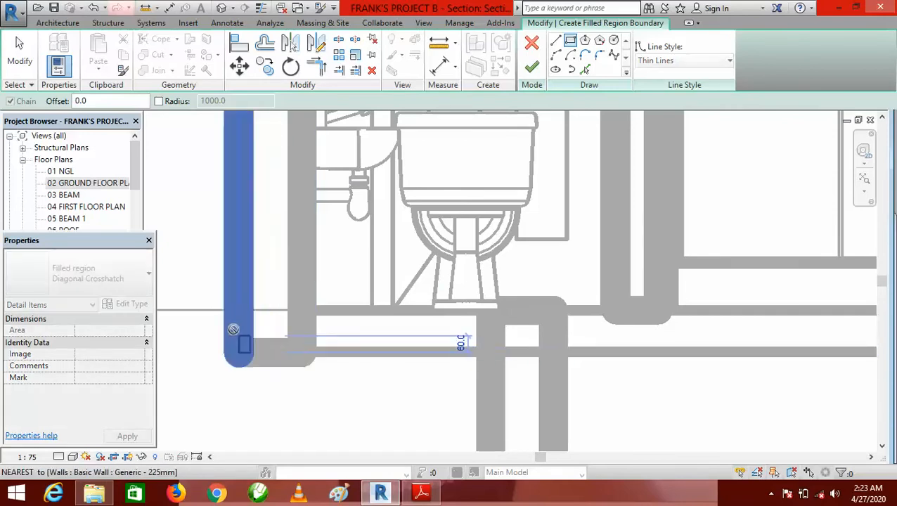
{"action": "scroll", "coordinate": [227, 333], "scroll_direction": "down", "scroll_amount": 2}
{"action": "scroll", "coordinate": [226, 333], "scroll_direction": "down", "scroll_amount": 3}
{"action": "scroll", "coordinate": [387, 289], "scroll_direction": "down", "scroll_amount": 2}
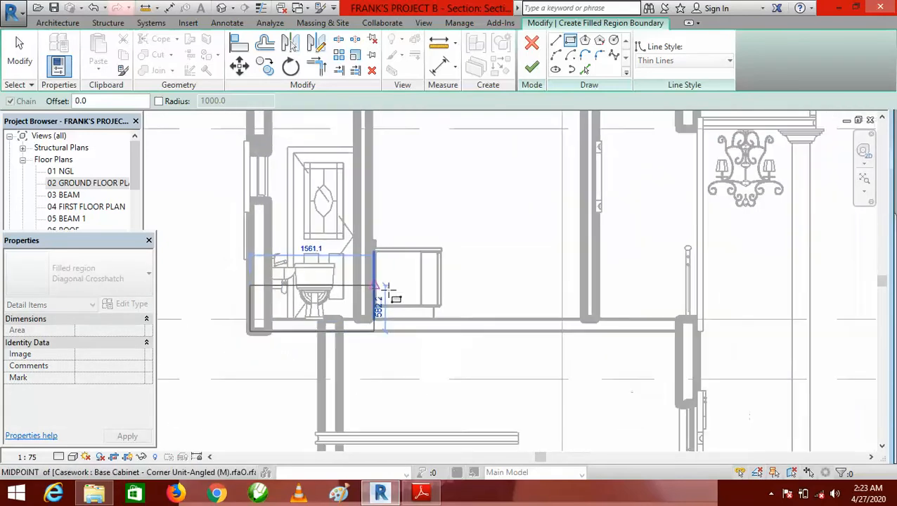
{"action": "scroll", "coordinate": [656, 323], "scroll_direction": "up", "scroll_amount": 4}
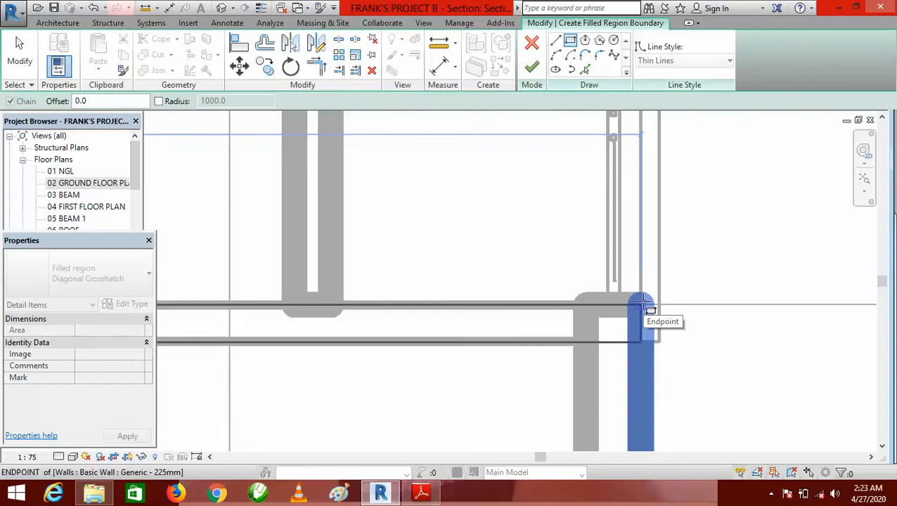
{"action": "left_click", "coordinate": [642, 304]}
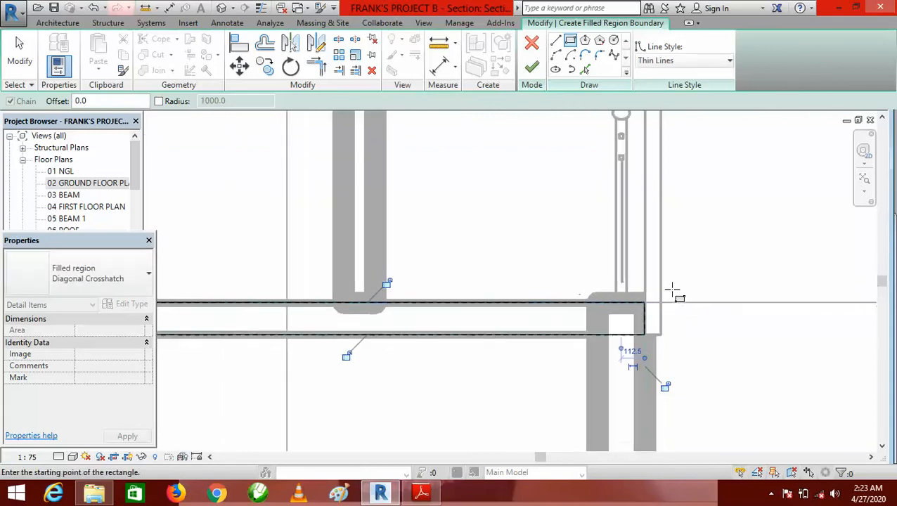
{"action": "scroll", "coordinate": [661, 303], "scroll_direction": "down", "scroll_amount": 4}
{"action": "scroll", "coordinate": [494, 320], "scroll_direction": "up", "scroll_amount": 4}
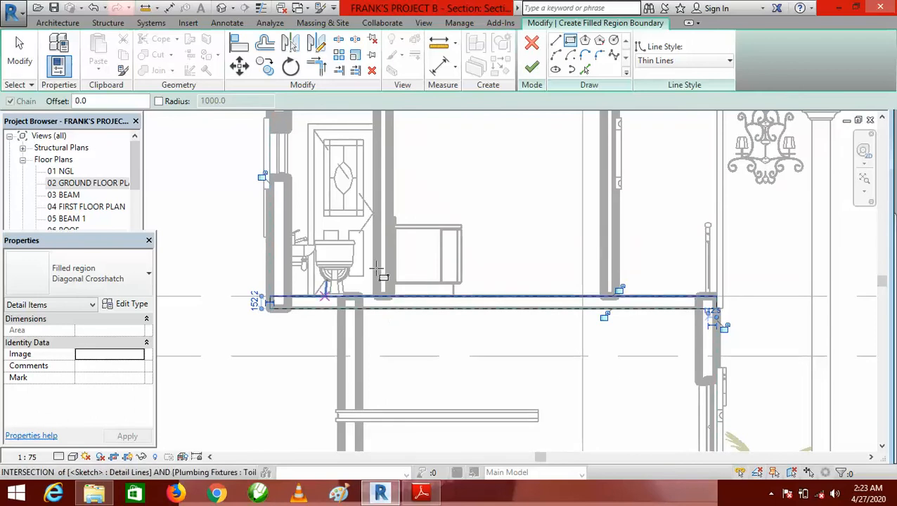
{"action": "left_click", "coordinate": [532, 68]}
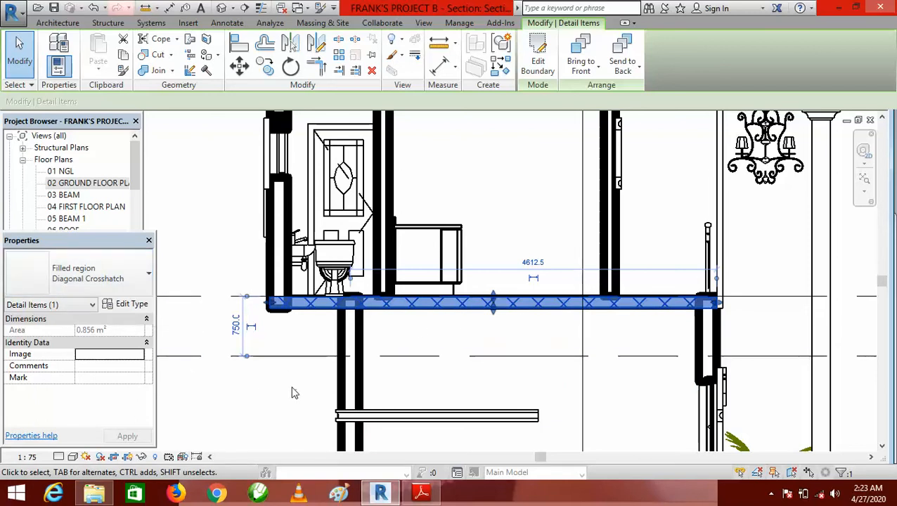
Change the first-floor slab's filled region to the Solid Black type and deselect it.
{"action": "left_click", "coordinate": [149, 276]}
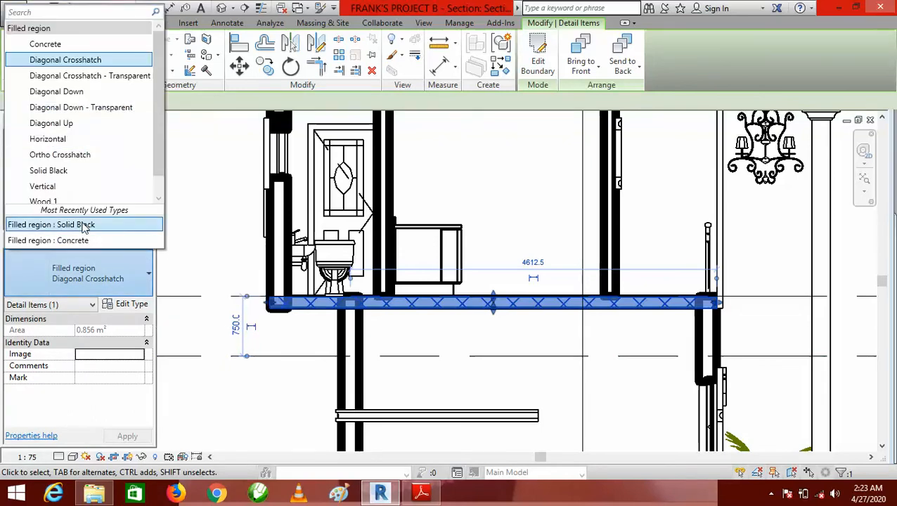
{"action": "left_click", "coordinate": [120, 226]}
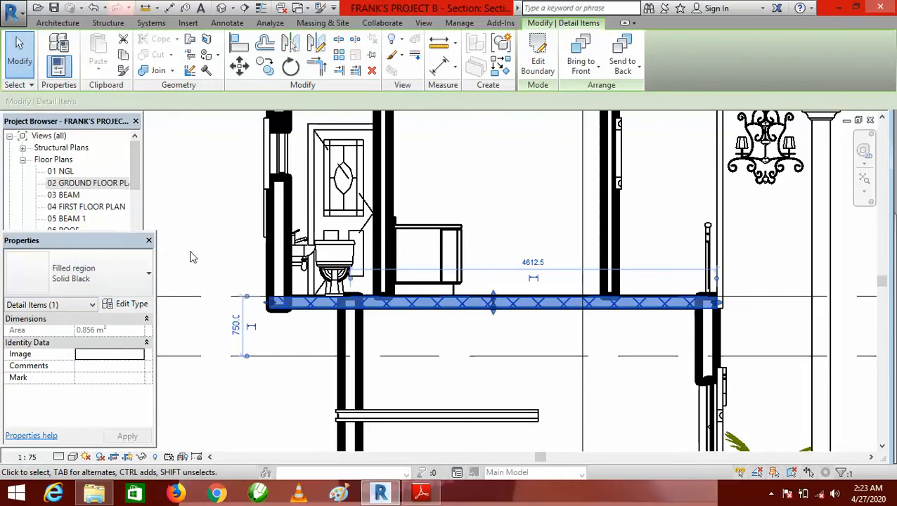
{"action": "left_click", "coordinate": [203, 185]}
Examine the filled first-floor slab up close where it meets the base of the left upper-floor exterior wall.
{"action": "scroll", "coordinate": [459, 320], "scroll_direction": "down", "scroll_amount": 3}
{"action": "scroll", "coordinate": [342, 331], "scroll_direction": "down", "scroll_amount": 2}
{"action": "scroll", "coordinate": [448, 314], "scroll_direction": "up", "scroll_amount": 3}
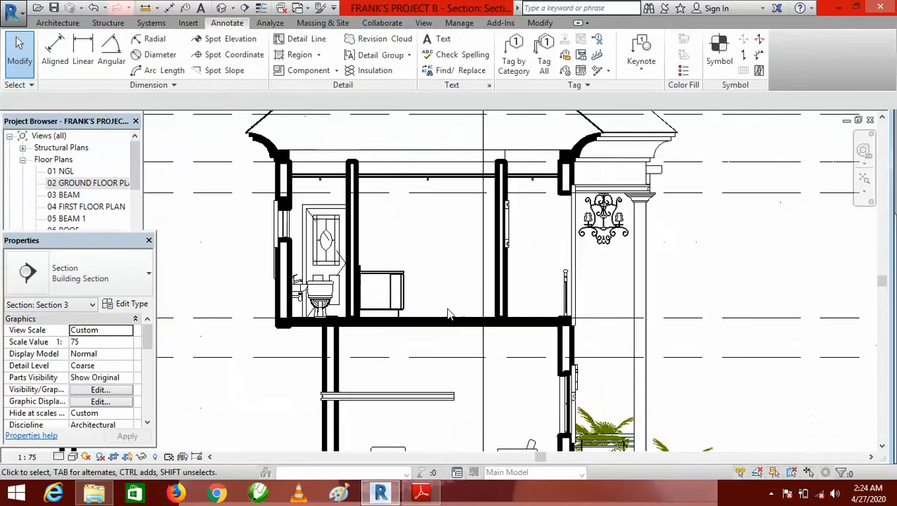
{"action": "scroll", "coordinate": [299, 338], "scroll_direction": "up", "scroll_amount": 3}
{"action": "scroll", "coordinate": [274, 325], "scroll_direction": "up", "scroll_amount": 2}
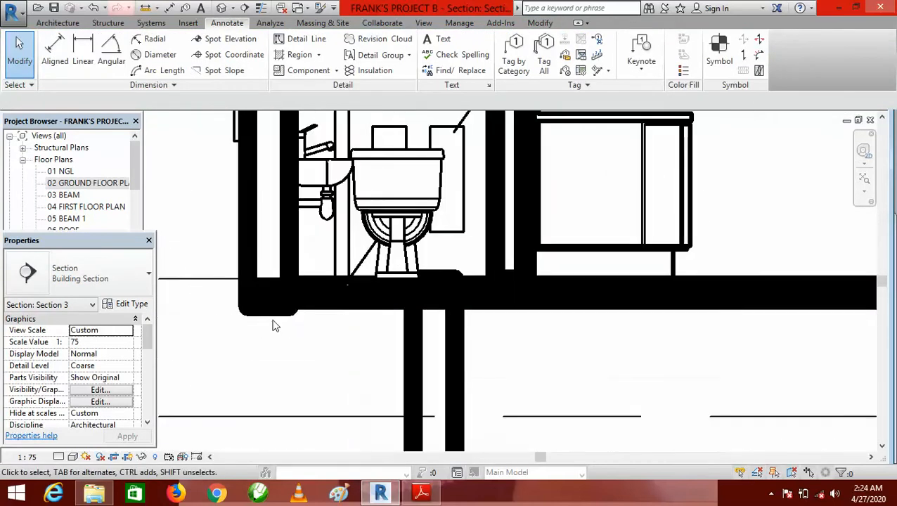
{"action": "scroll", "coordinate": [274, 326], "scroll_direction": "up", "scroll_amount": 2}
{"action": "scroll", "coordinate": [471, 331], "scroll_direction": "down", "scroll_amount": 2}
{"action": "scroll", "coordinate": [348, 342], "scroll_direction": "up", "scroll_amount": 3}
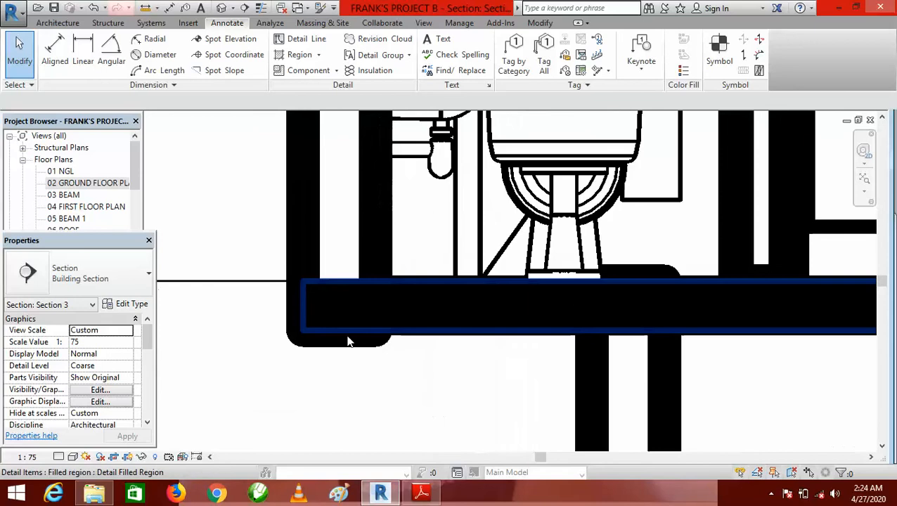
{"action": "scroll", "coordinate": [291, 349], "scroll_direction": "up", "scroll_amount": 2}
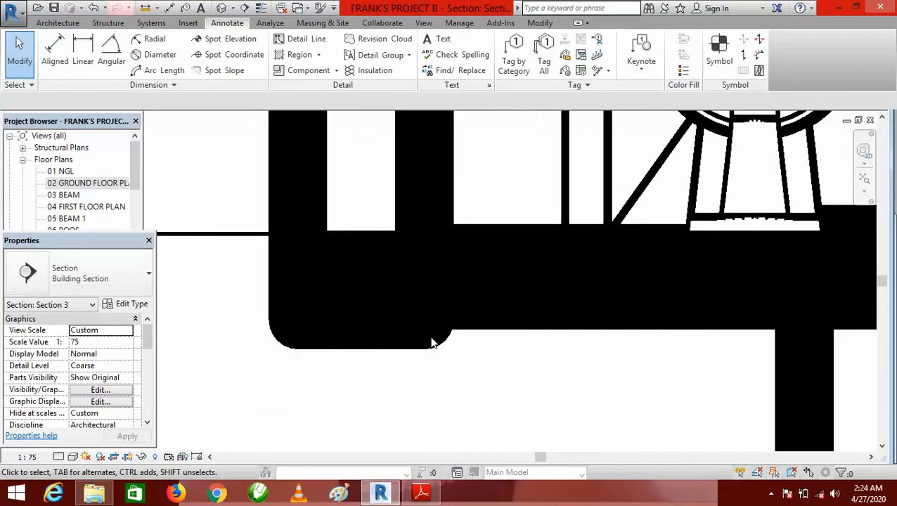
{"action": "scroll", "coordinate": [445, 370], "scroll_direction": "down", "scroll_amount": 3}
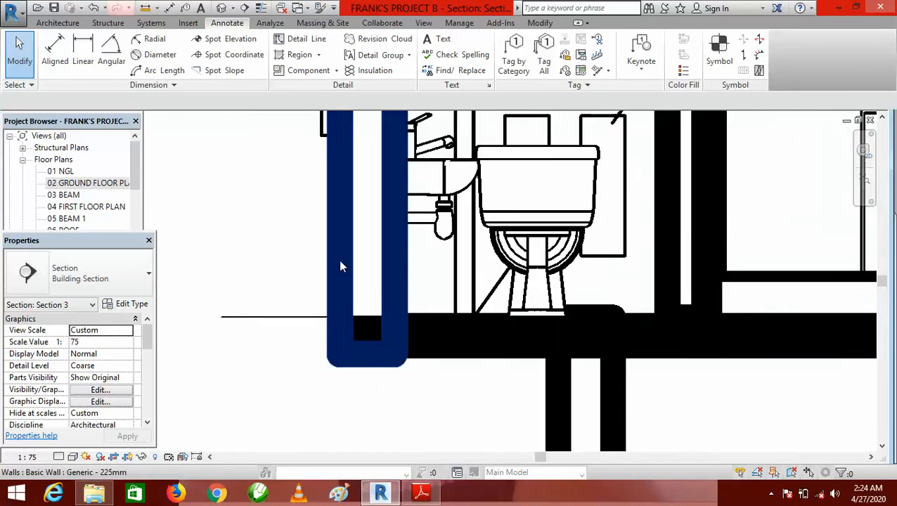
Inspect the thick outline of the left upper-floor exterior wall against the filled first-floor slab.
{"action": "scroll", "coordinate": [340, 268], "scroll_direction": "down", "scroll_amount": 1}
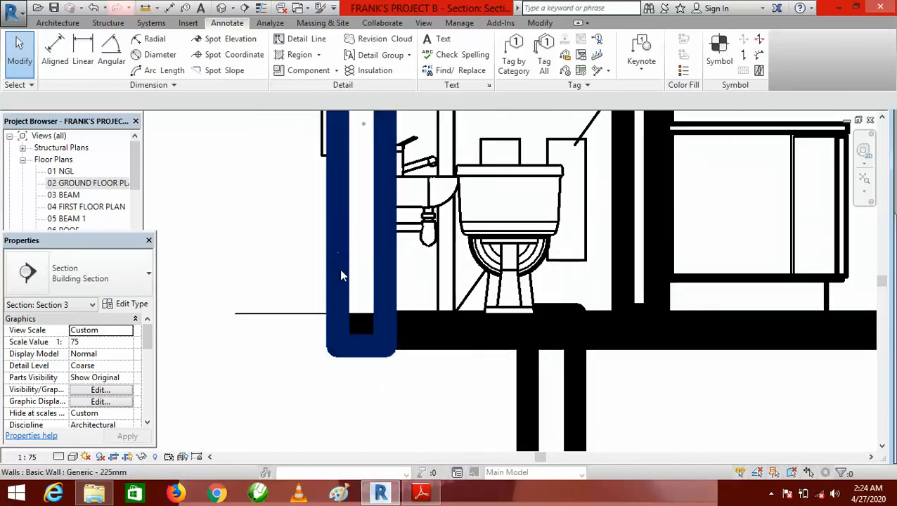
{"action": "scroll", "coordinate": [332, 276], "scroll_direction": "down", "scroll_amount": 1}
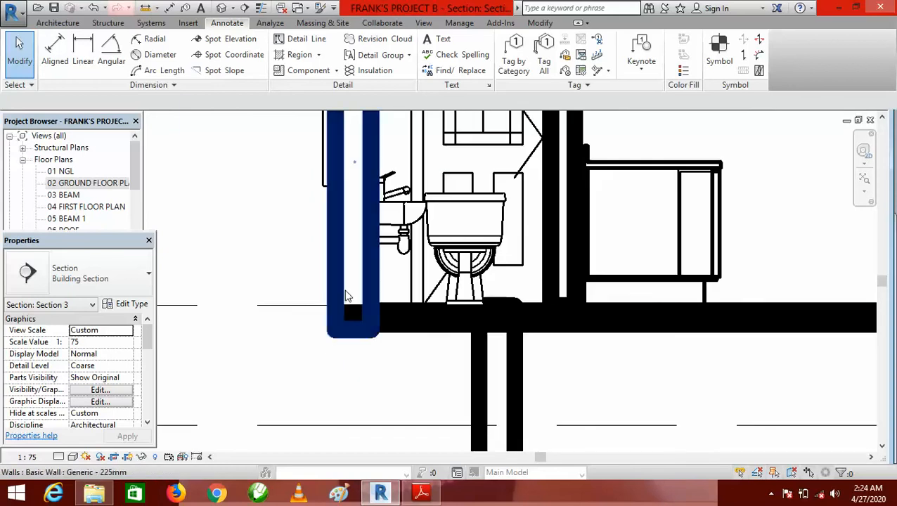
{"action": "scroll", "coordinate": [324, 288], "scroll_direction": "down", "scroll_amount": 3}
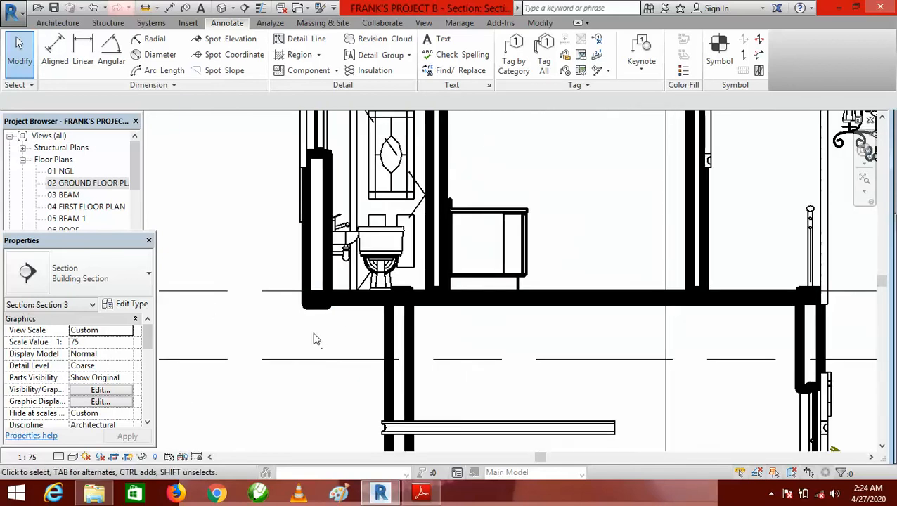
{"action": "scroll", "coordinate": [316, 340], "scroll_direction": "up", "scroll_amount": 5}
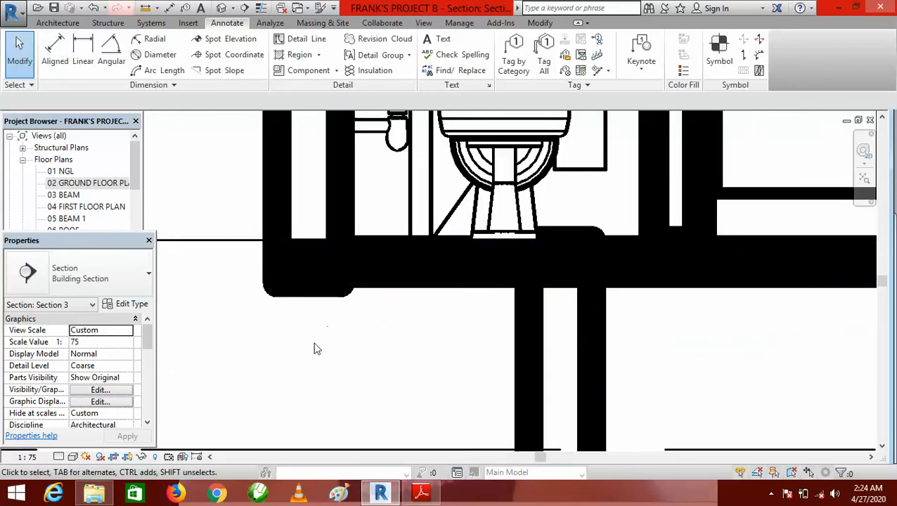
{"action": "scroll", "coordinate": [316, 350], "scroll_direction": "down", "scroll_amount": 3}
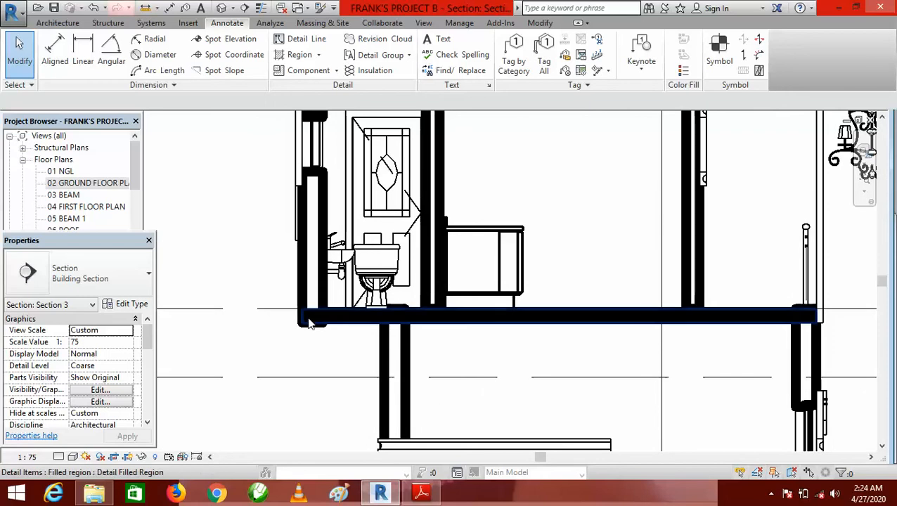
{"action": "scroll", "coordinate": [302, 338], "scroll_direction": "down", "scroll_amount": 2}
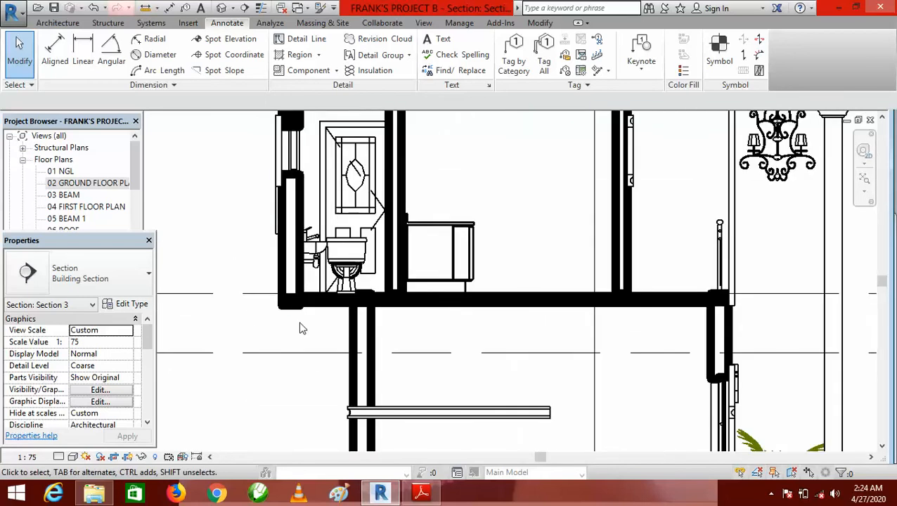
{"action": "scroll", "coordinate": [274, 286], "scroll_direction": "up", "scroll_amount": 2}
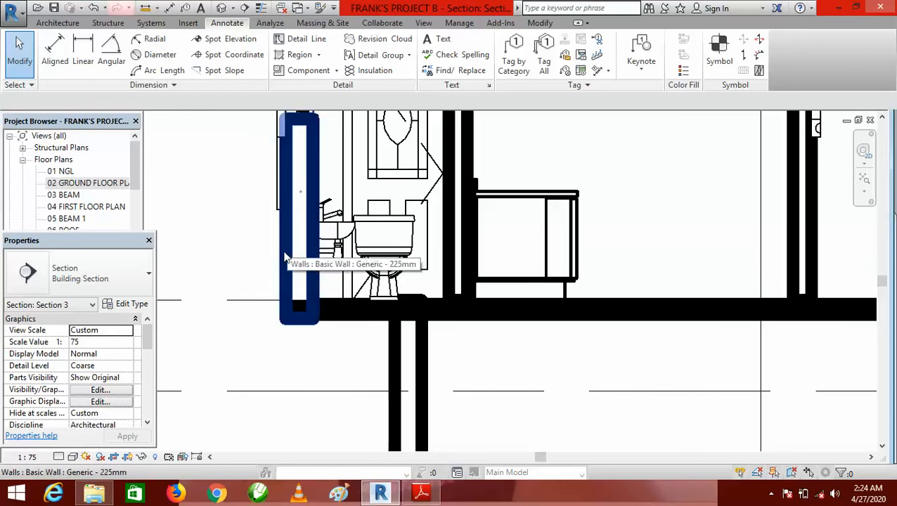
{"action": "scroll", "coordinate": [275, 281], "scroll_direction": "down", "scroll_amount": 2}
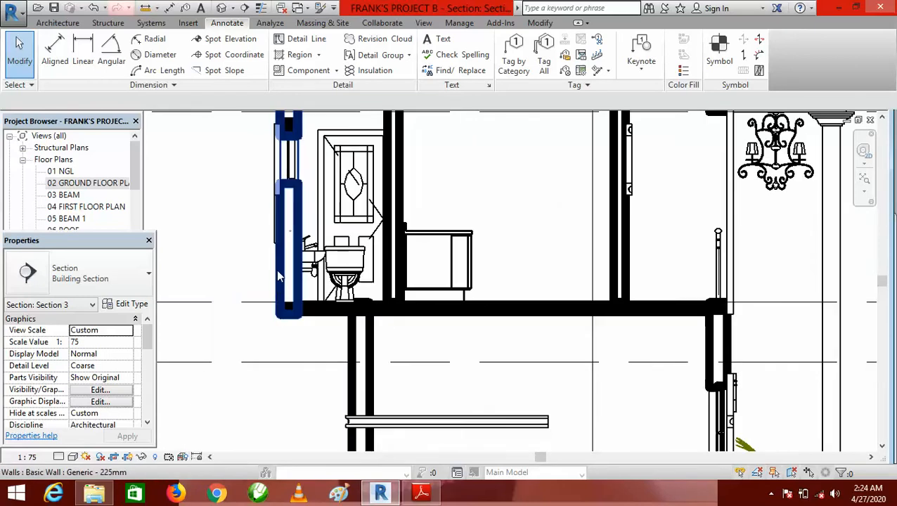
{"action": "scroll", "coordinate": [277, 268], "scroll_direction": "up", "scroll_amount": 3}
{"action": "scroll", "coordinate": [266, 289], "scroll_direction": "down", "scroll_amount": 1}
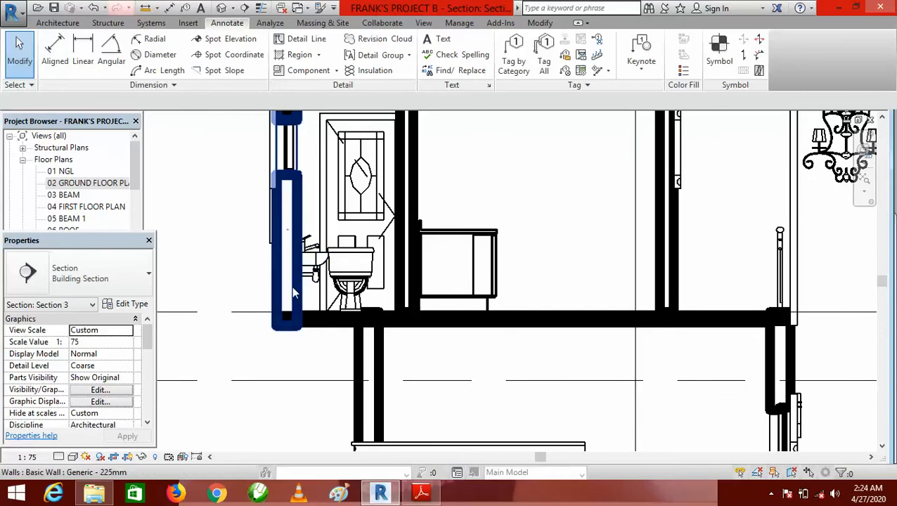
{"action": "scroll", "coordinate": [229, 274], "scroll_direction": "down", "scroll_amount": 1}
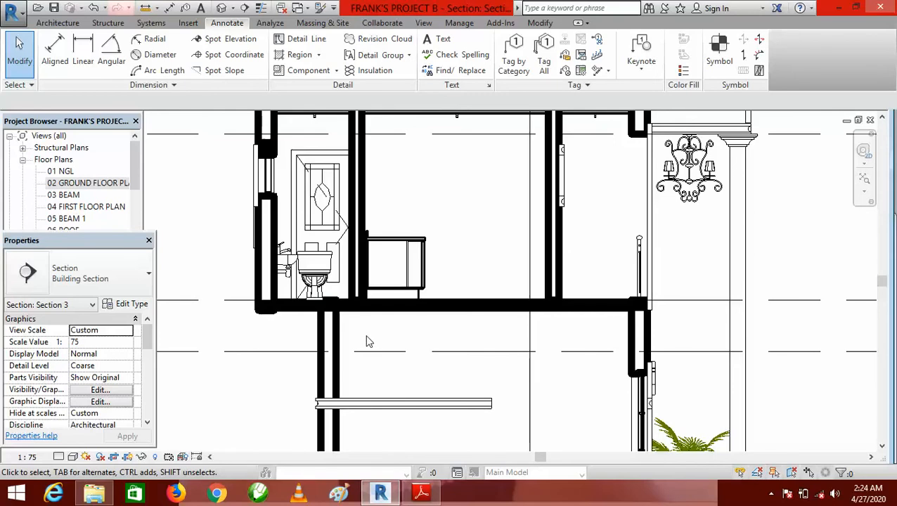
{"action": "scroll", "coordinate": [276, 292], "scroll_direction": "up", "scroll_amount": 2}
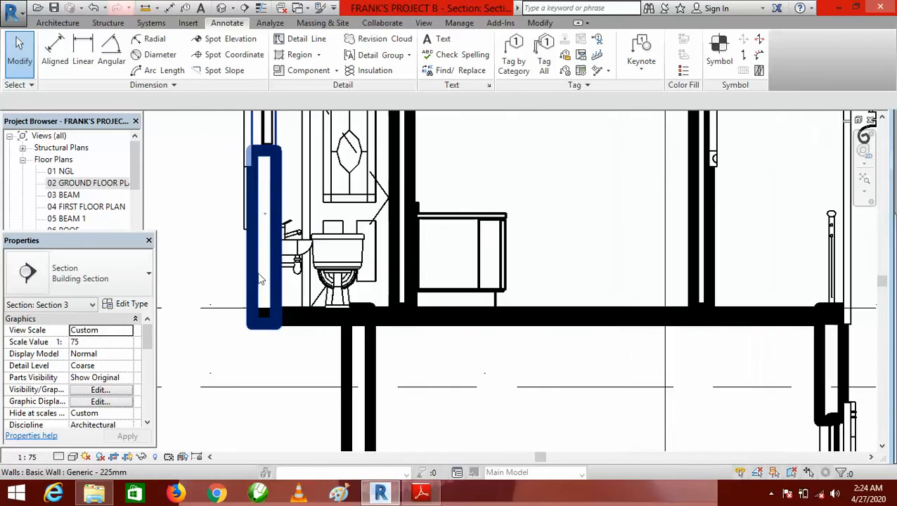
{"action": "scroll", "coordinate": [249, 274], "scroll_direction": "up", "scroll_amount": 2}
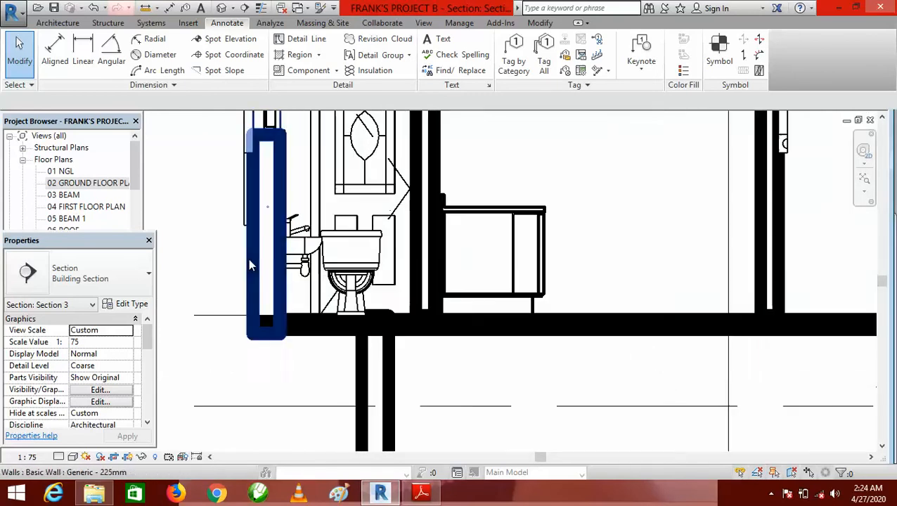
{"action": "scroll", "coordinate": [252, 277], "scroll_direction": "down", "scroll_amount": 3}
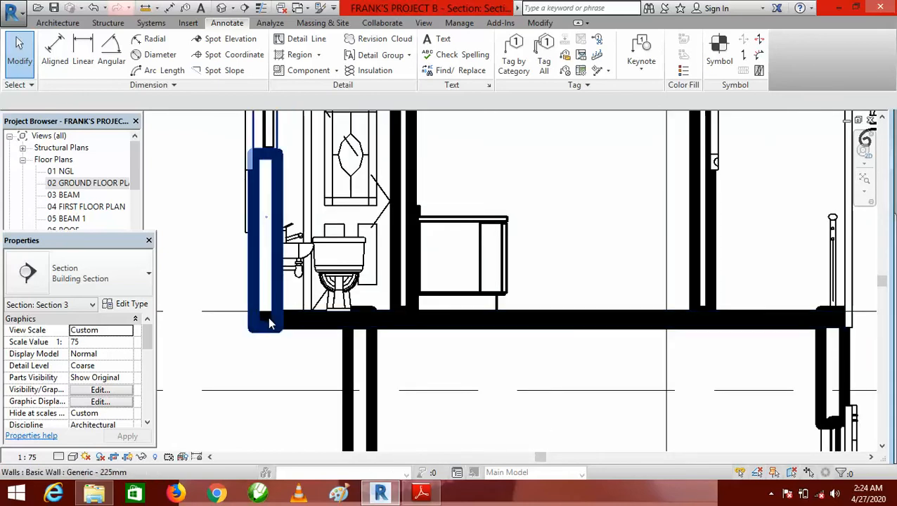
{"action": "scroll", "coordinate": [270, 320], "scroll_direction": "up", "scroll_amount": 4}
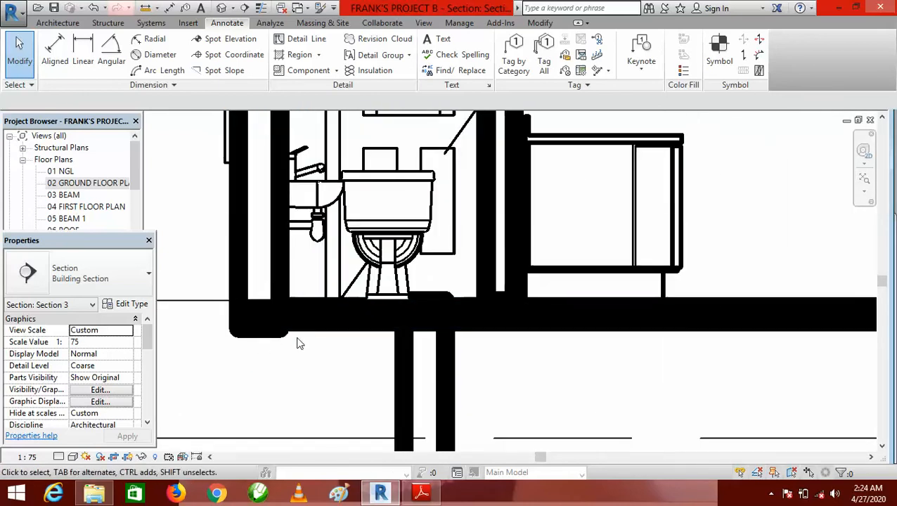
Examine the upper-floor walls in the section, from the first-floor slab to the roof cornices and the lintel over the left window.
{"action": "scroll", "coordinate": [331, 320], "scroll_direction": "down", "scroll_amount": 5}
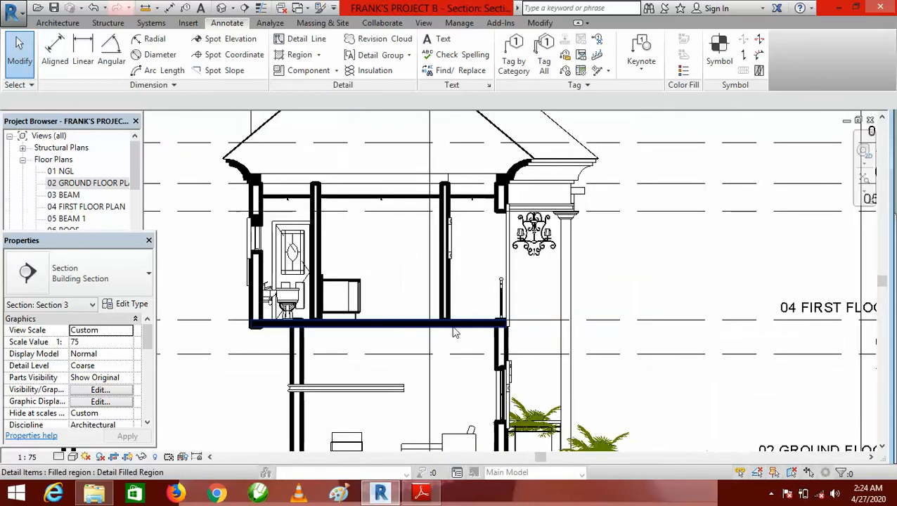
{"action": "scroll", "coordinate": [450, 332], "scroll_direction": "down", "scroll_amount": 2}
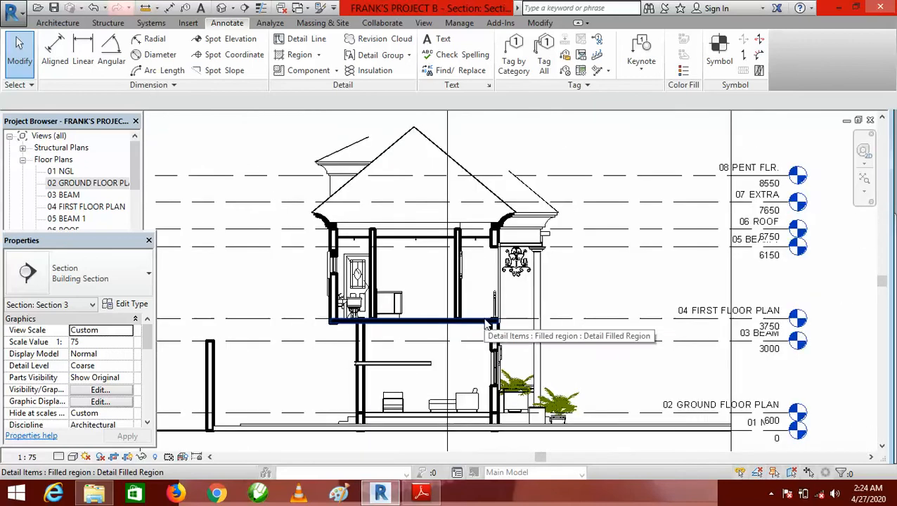
{"action": "scroll", "coordinate": [375, 289], "scroll_direction": "up", "scroll_amount": 3}
{"action": "scroll", "coordinate": [281, 149], "scroll_direction": "up", "scroll_amount": 2}
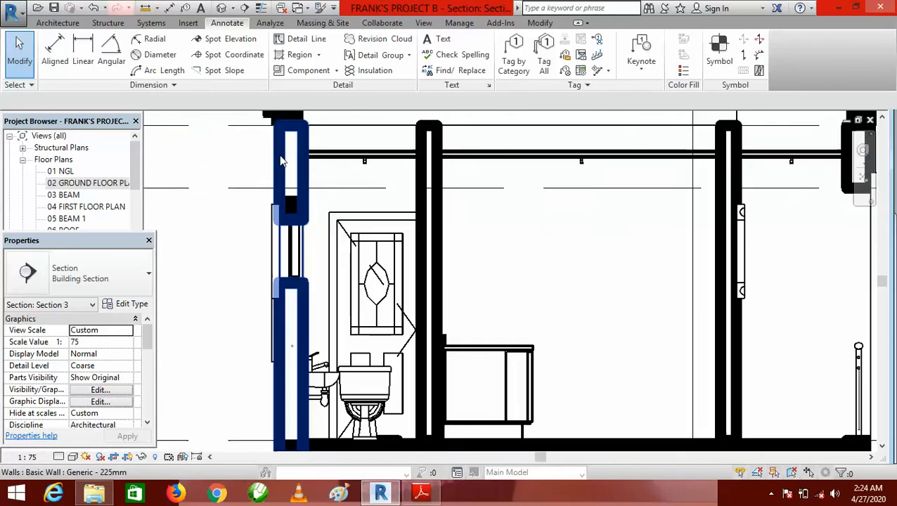
{"action": "scroll", "coordinate": [296, 221], "scroll_direction": "down", "scroll_amount": 2}
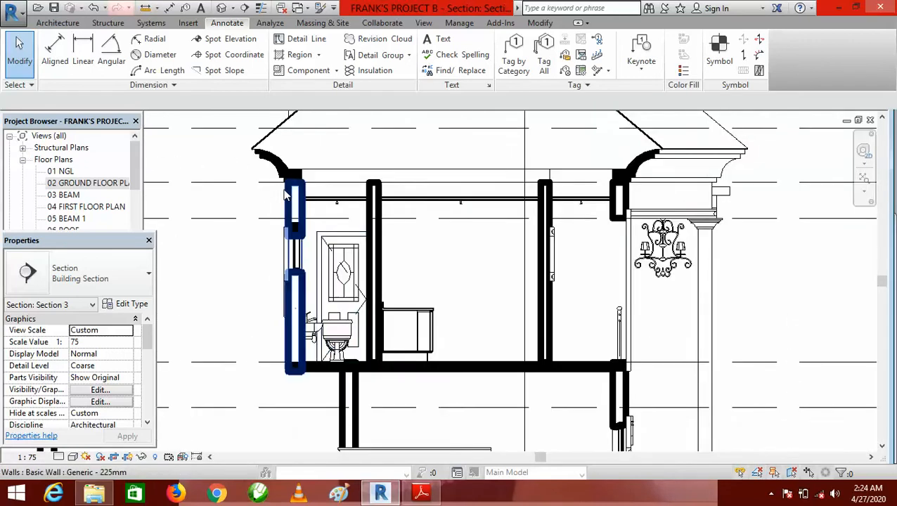
{"action": "scroll", "coordinate": [298, 222], "scroll_direction": "up", "scroll_amount": 3}
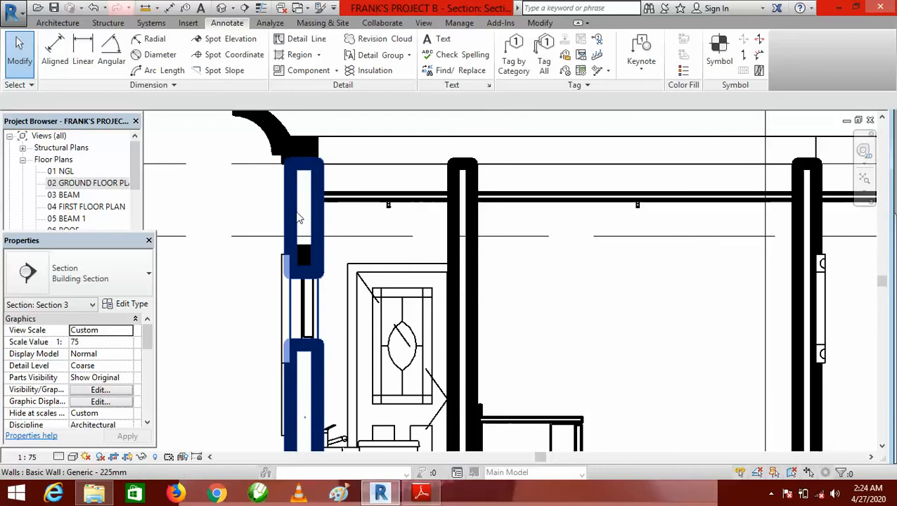
{"action": "scroll", "coordinate": [298, 219], "scroll_direction": "down", "scroll_amount": 2}
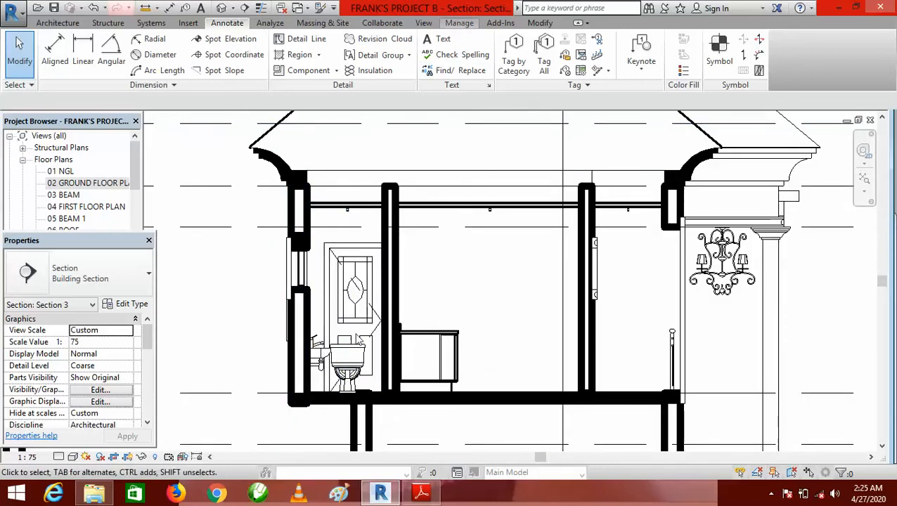
In Object Styles, set the cut line weight of the Walls model category to 3 and apply it.
{"action": "left_click", "coordinate": [459, 22]}
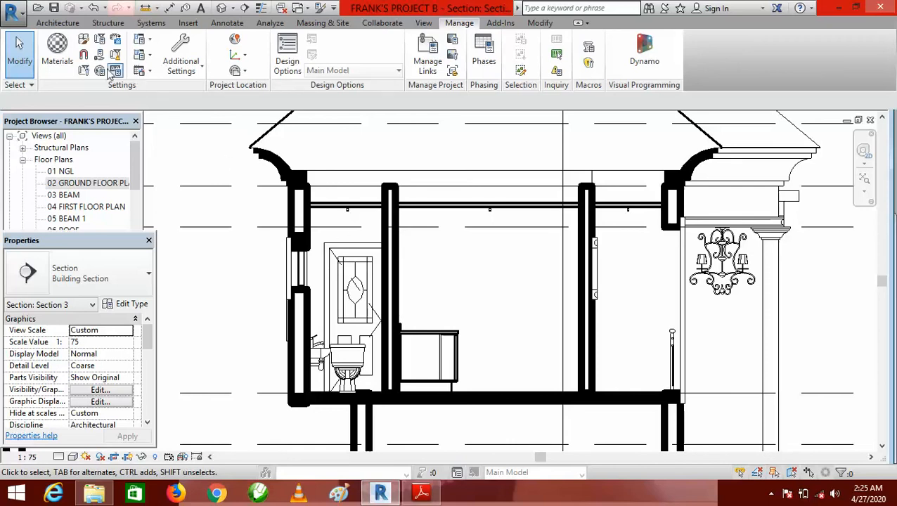
{"action": "left_click", "coordinate": [85, 41]}
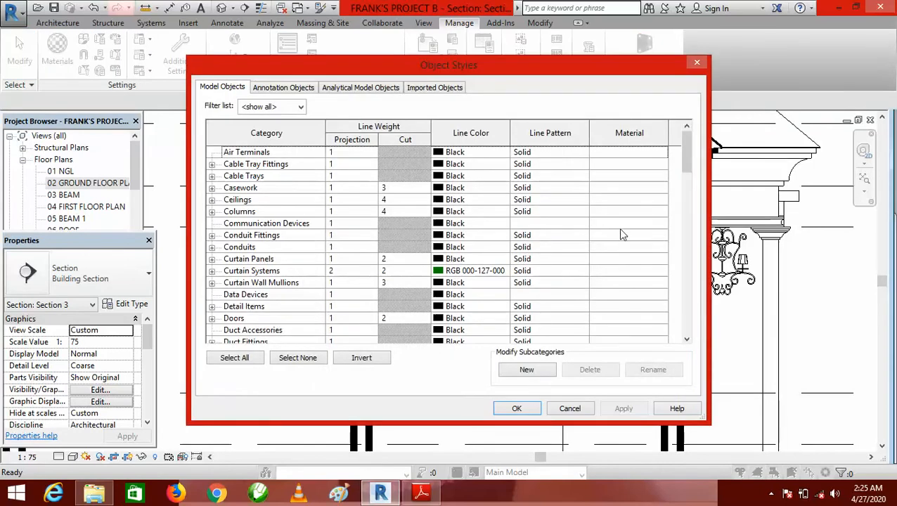
{"action": "left_click_drag", "start_coordinate": [685, 151], "coordinate": [687, 316]}
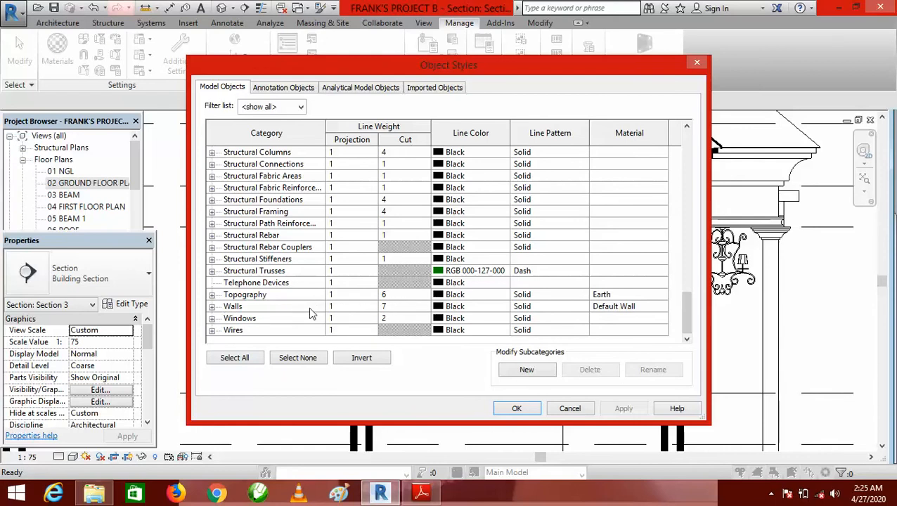
{"action": "left_click", "coordinate": [425, 312]}
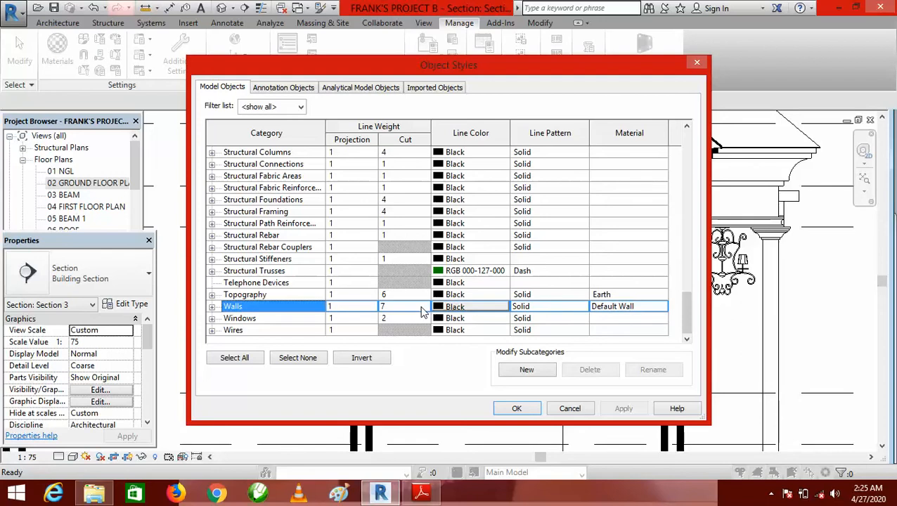
{"action": "left_click", "coordinate": [424, 312]}
{"action": "left_click", "coordinate": [424, 308]}
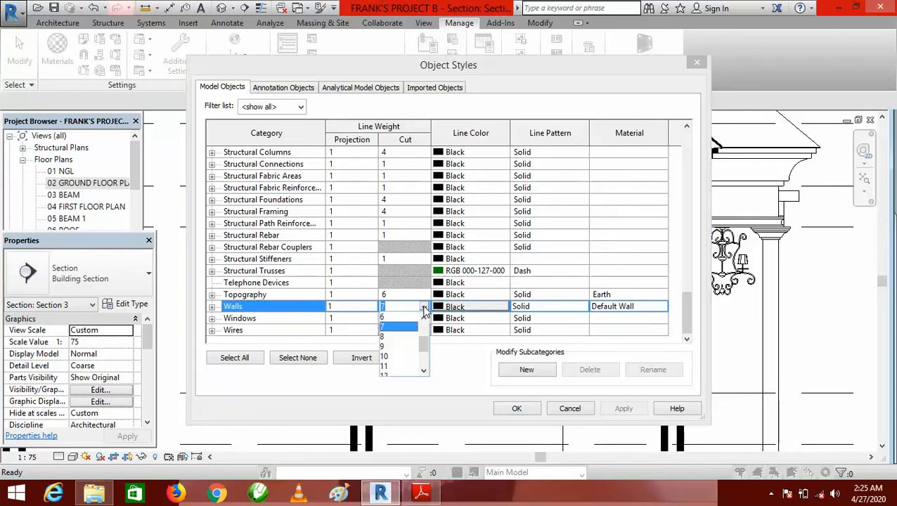
{"action": "left_click", "coordinate": [424, 320]}
{"action": "left_click", "coordinate": [424, 319]}
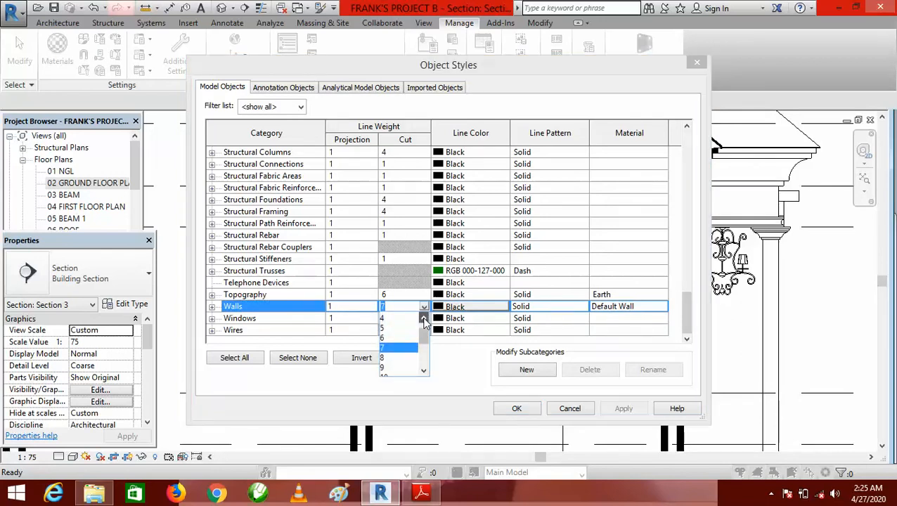
{"action": "left_click", "coordinate": [424, 320]}
{"action": "left_click", "coordinate": [424, 321]}
{"action": "left_click", "coordinate": [424, 320]}
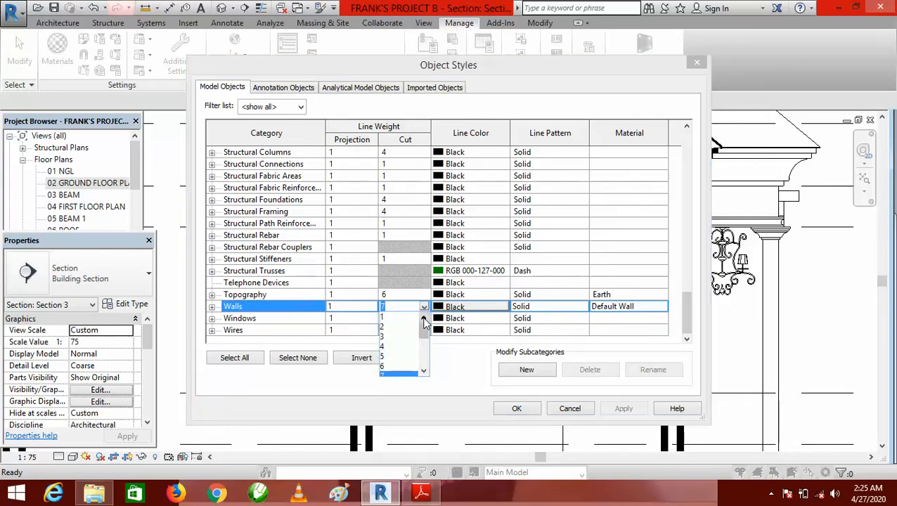
{"action": "left_click", "coordinate": [385, 337]}
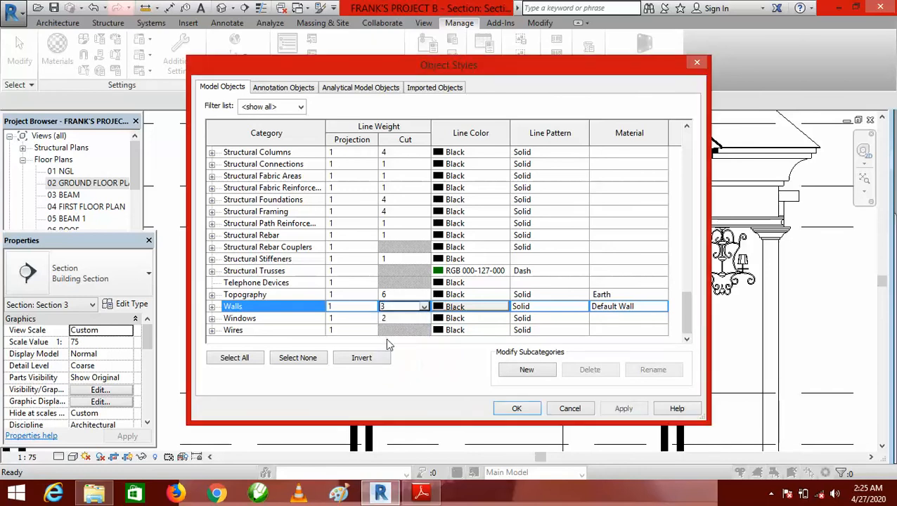
{"action": "left_click", "coordinate": [517, 409]}
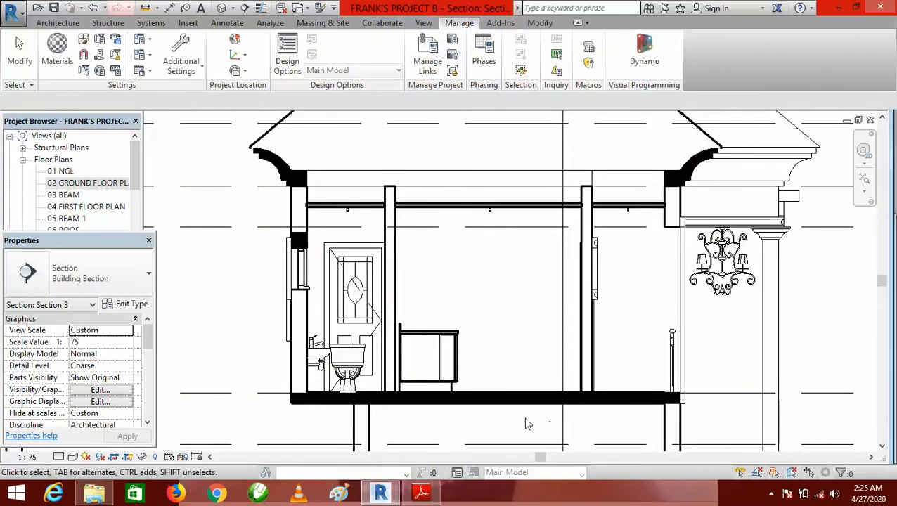
In Object Styles, set the cut line weight of the Walls model category to 5 and confirm the change.
{"action": "scroll", "coordinate": [295, 406], "scroll_direction": "down", "scroll_amount": 1}
{"action": "scroll", "coordinate": [307, 380], "scroll_direction": "up", "scroll_amount": 4}
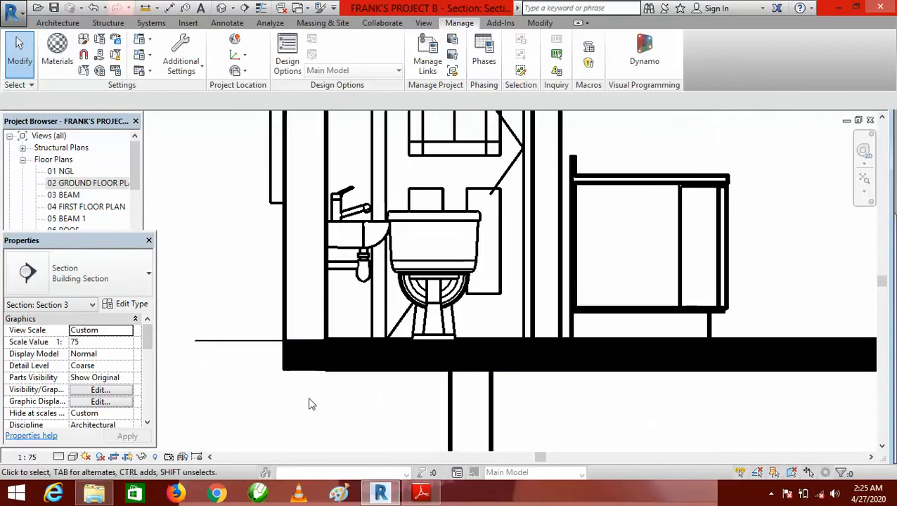
{"action": "scroll", "coordinate": [311, 400], "scroll_direction": "down", "scroll_amount": 3}
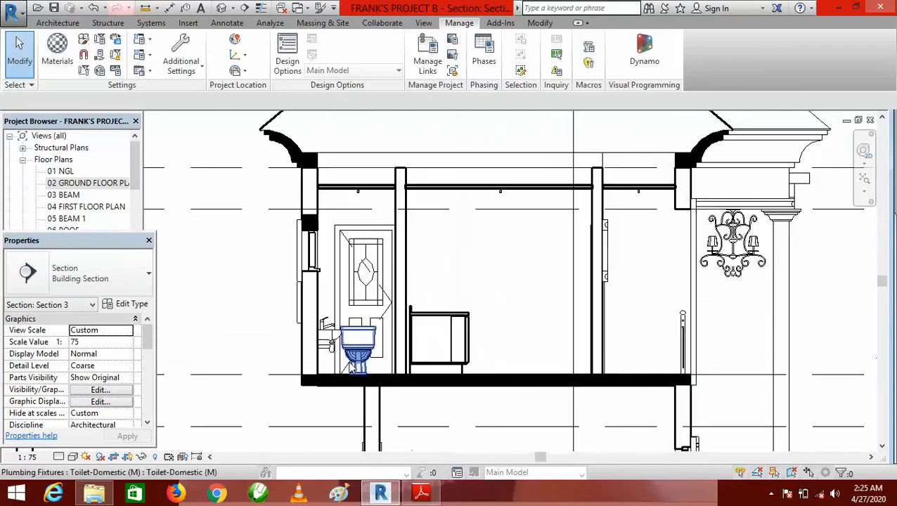
{"action": "left_click", "coordinate": [408, 246]}
{"action": "left_click", "coordinate": [445, 258]}
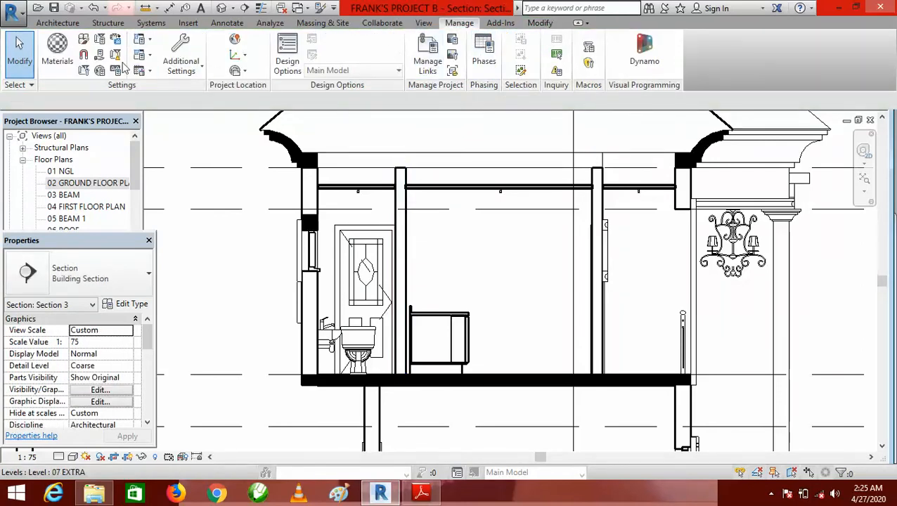
{"action": "left_click", "coordinate": [83, 42]}
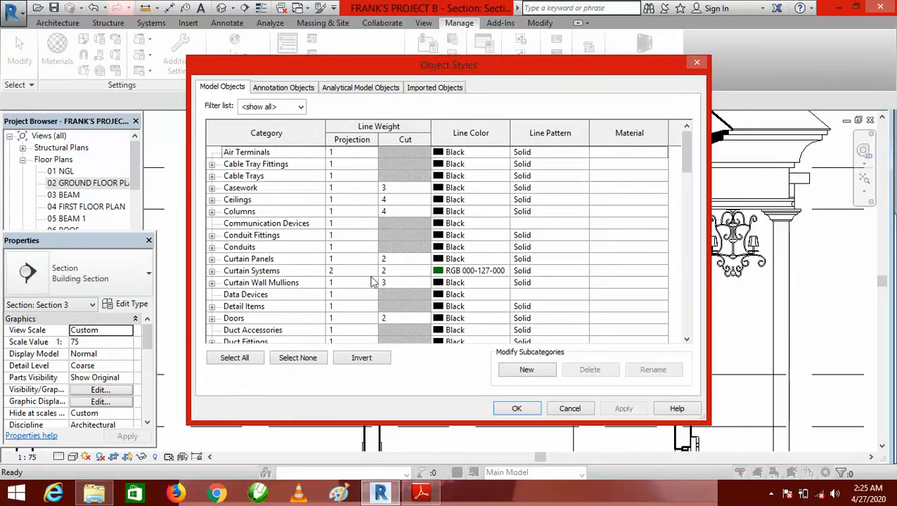
{"action": "left_click_drag", "start_coordinate": [685, 161], "coordinate": [689, 339]}
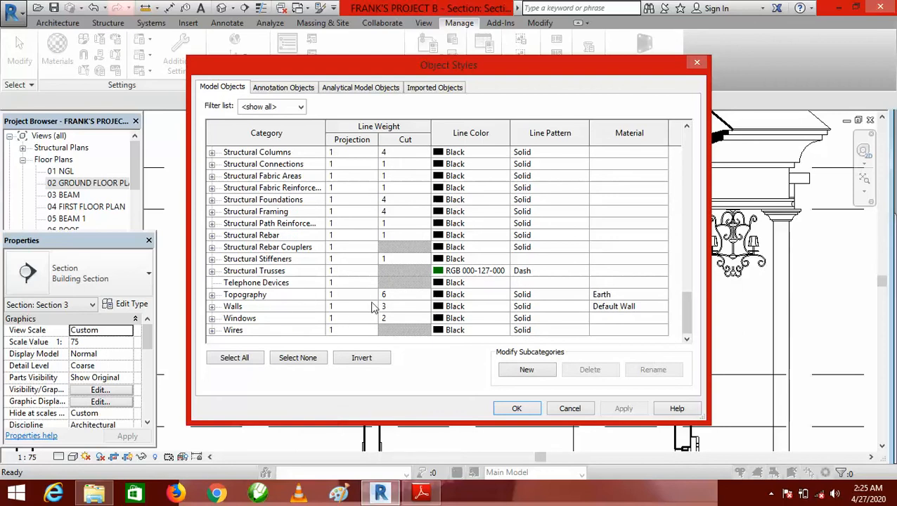
{"action": "left_click", "coordinate": [425, 310]}
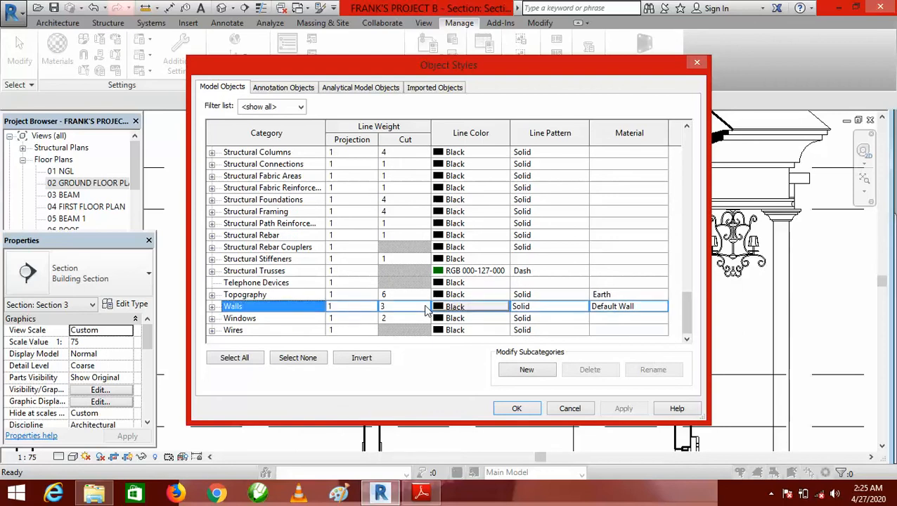
{"action": "left_click", "coordinate": [425, 310]}
{"action": "left_click", "coordinate": [425, 309]}
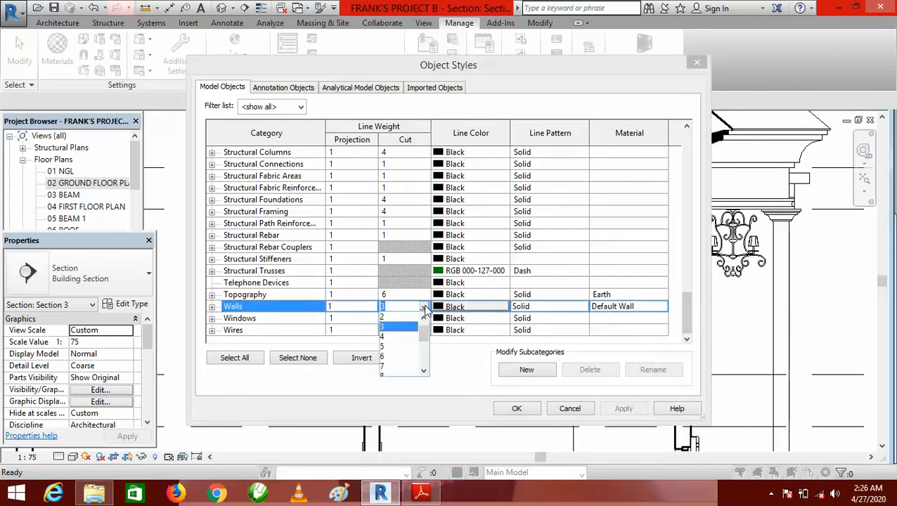
{"action": "left_click", "coordinate": [389, 346]}
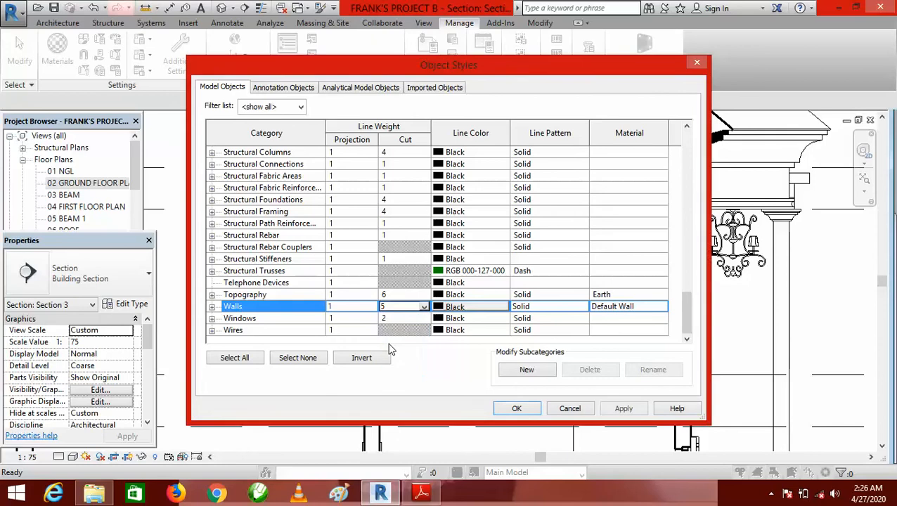
{"action": "left_click", "coordinate": [517, 408]}
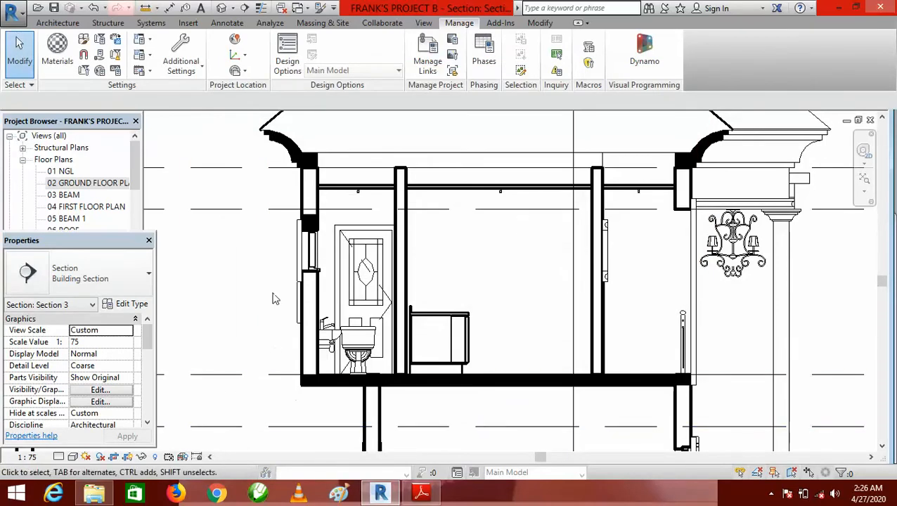
Examine the heavier wall outlines across the whole section, including the ground-floor walls and the head of the right window.
{"action": "scroll", "coordinate": [274, 296], "scroll_direction": "down", "scroll_amount": 2}
{"action": "scroll", "coordinate": [279, 333], "scroll_direction": "down", "scroll_amount": 3}
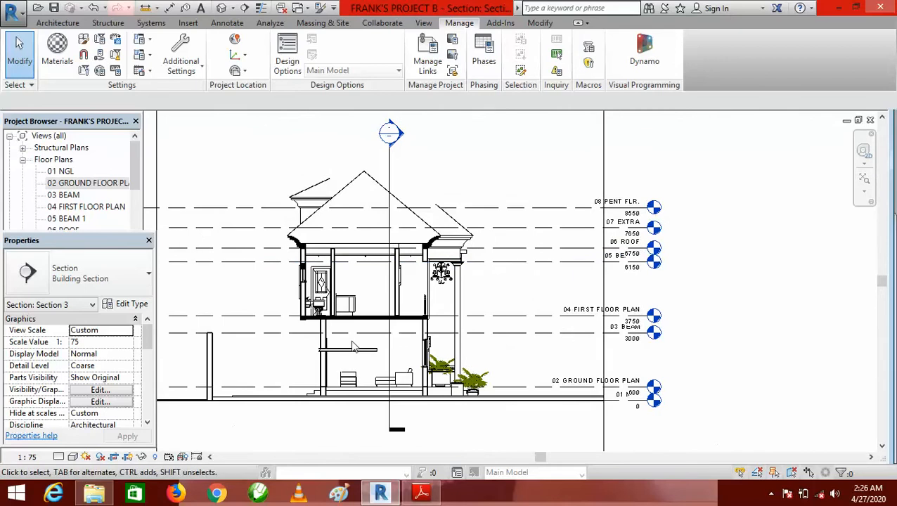
{"action": "scroll", "coordinate": [365, 332], "scroll_direction": "up", "scroll_amount": 2}
{"action": "scroll", "coordinate": [365, 333], "scroll_direction": "down", "scroll_amount": 3}
{"action": "scroll", "coordinate": [351, 338], "scroll_direction": "up", "scroll_amount": 4}
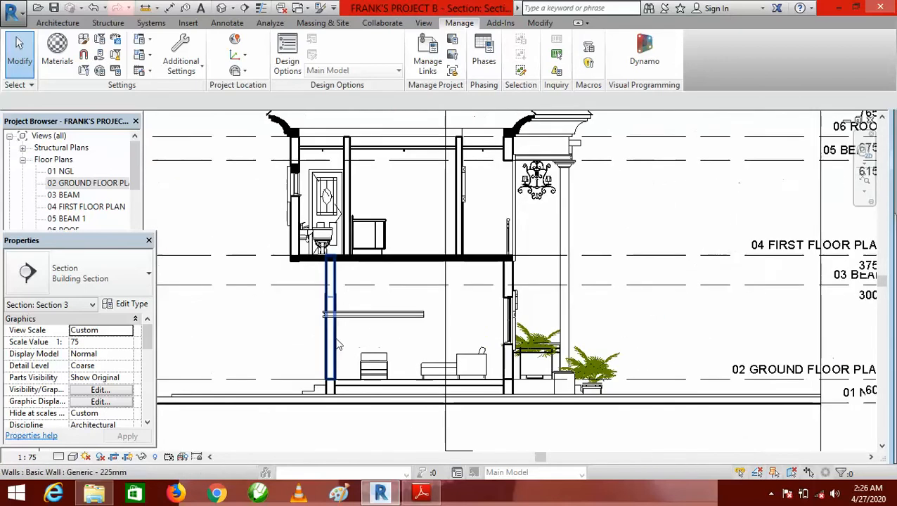
{"action": "scroll", "coordinate": [358, 330], "scroll_direction": "down", "scroll_amount": 2}
{"action": "scroll", "coordinate": [457, 299], "scroll_direction": "up", "scroll_amount": 3}
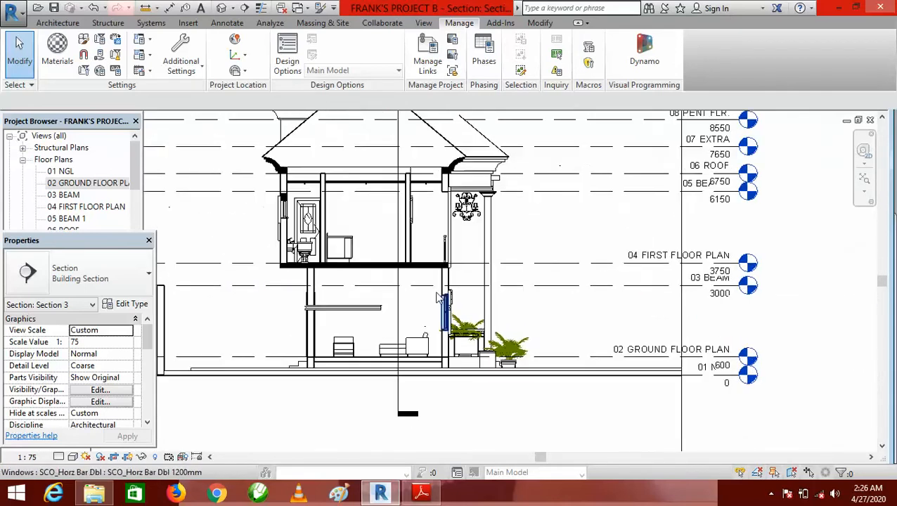
{"action": "scroll", "coordinate": [458, 299], "scroll_direction": "up", "scroll_amount": 3}
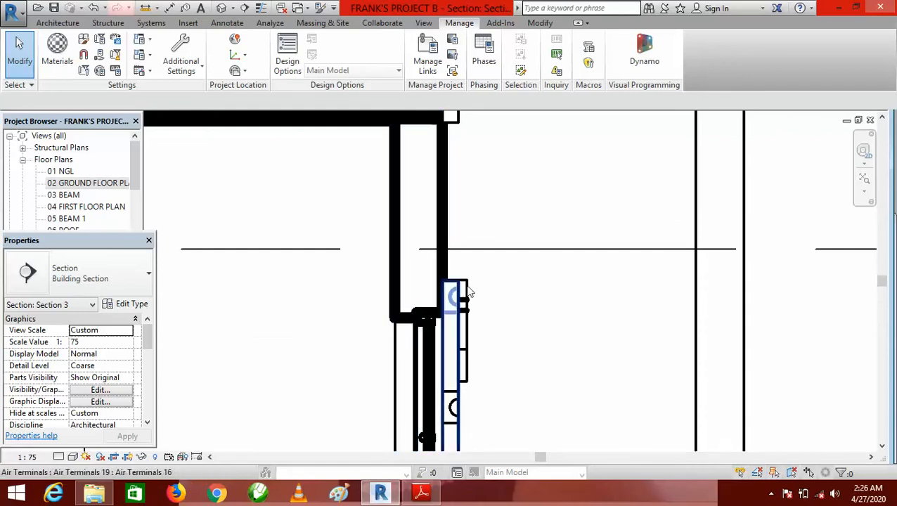
{"action": "scroll", "coordinate": [457, 331], "scroll_direction": "down", "scroll_amount": 1}
{"action": "scroll", "coordinate": [457, 340], "scroll_direction": "down", "scroll_amount": 4}
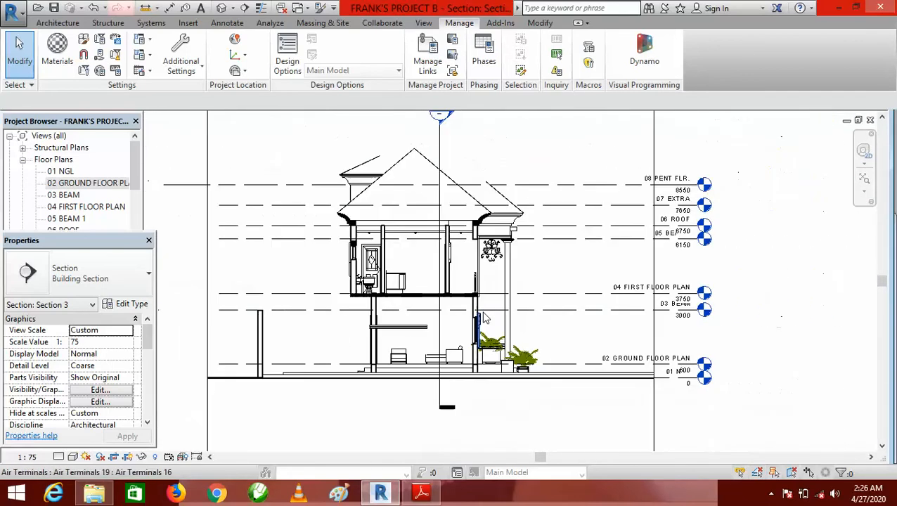
{"action": "scroll", "coordinate": [471, 302], "scroll_direction": "down", "scroll_amount": 2}
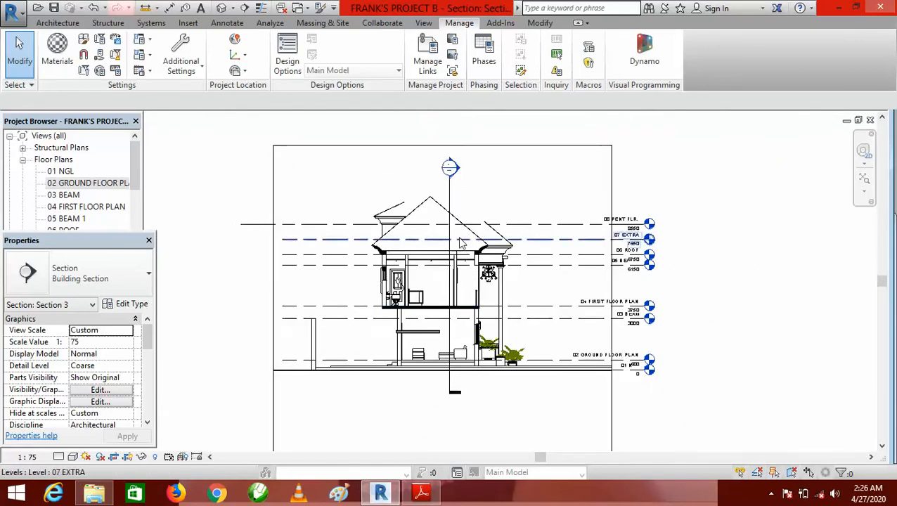
{"action": "scroll", "coordinate": [461, 241], "scroll_direction": "up", "scroll_amount": 3}
{"action": "scroll", "coordinate": [460, 241], "scroll_direction": "down", "scroll_amount": 1}
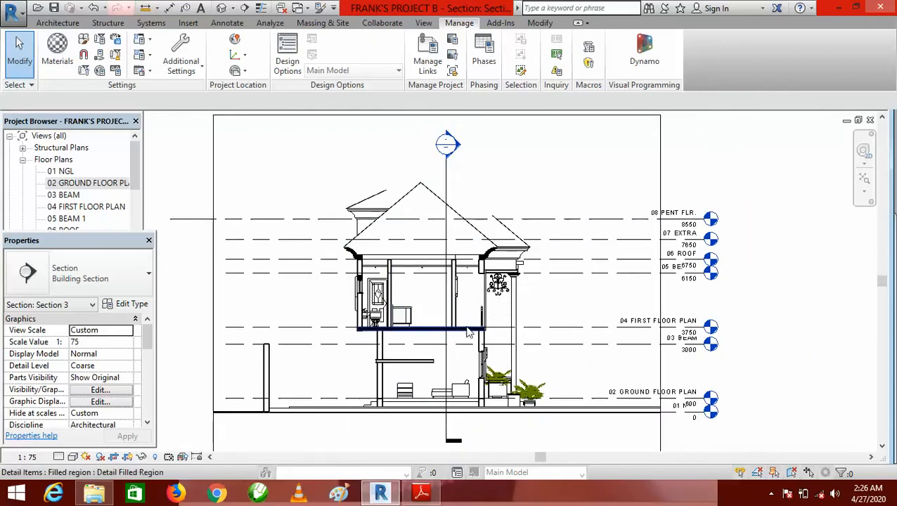
Switch to the reference section 5.pdf in Adobe Reader, view it at 150%, and study its roof, walls, slabs, stairs and foundations.
{"action": "left_click", "coordinate": [423, 486]}
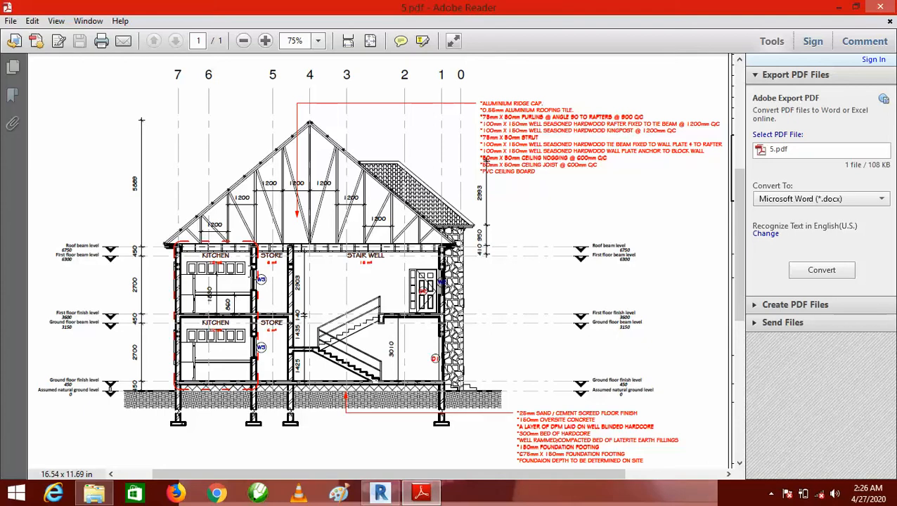
{"action": "left_click", "coordinate": [318, 41]}
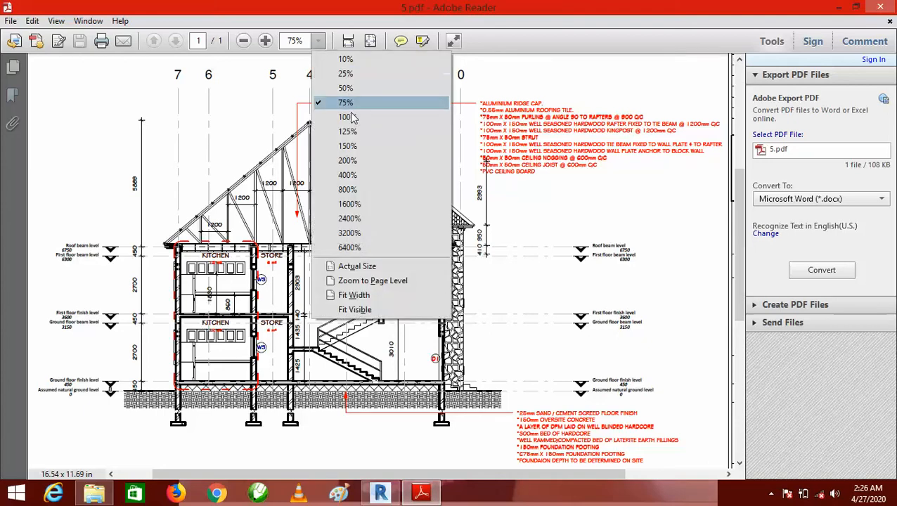
{"action": "left_click", "coordinate": [352, 146]}
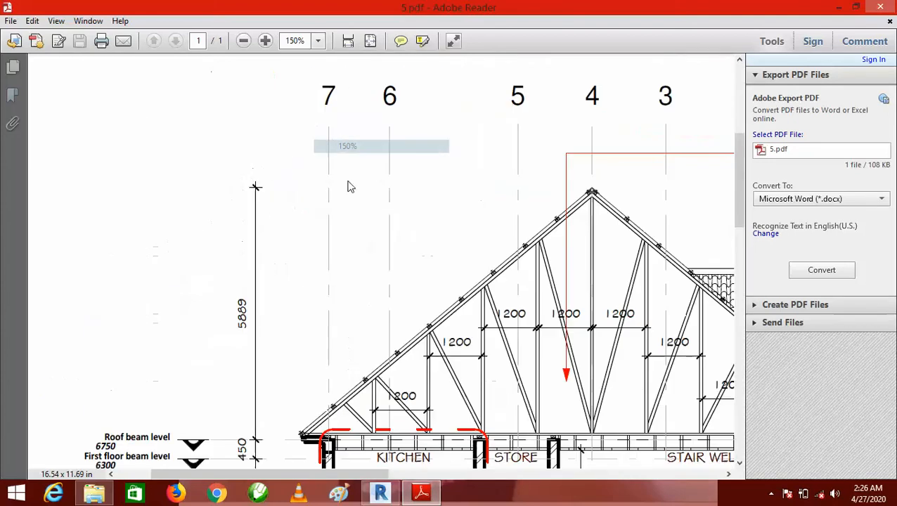
{"action": "left_click", "coordinate": [729, 475]}
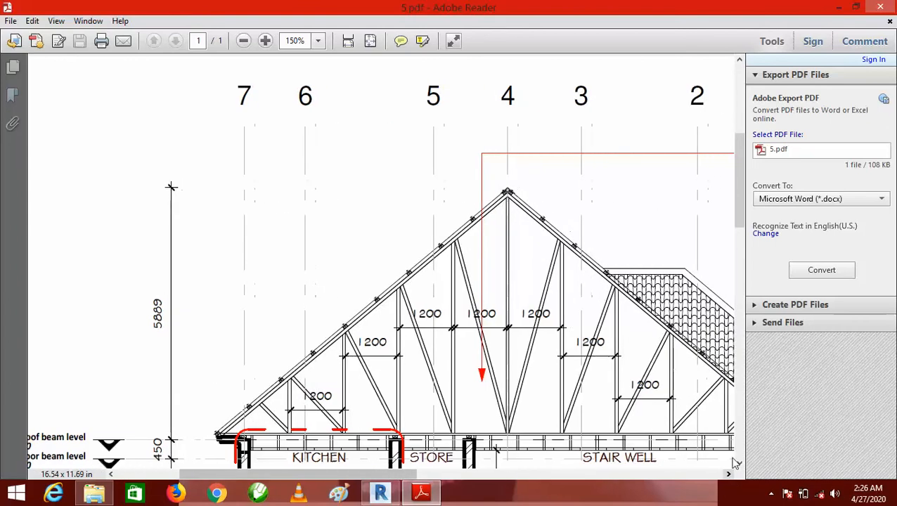
{"action": "left_click", "coordinate": [739, 465]}
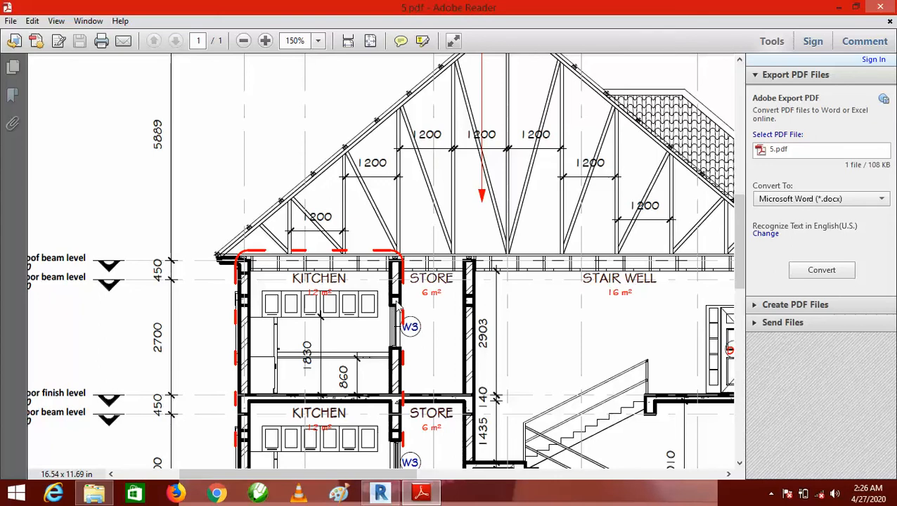
{"action": "left_click", "coordinate": [729, 476]}
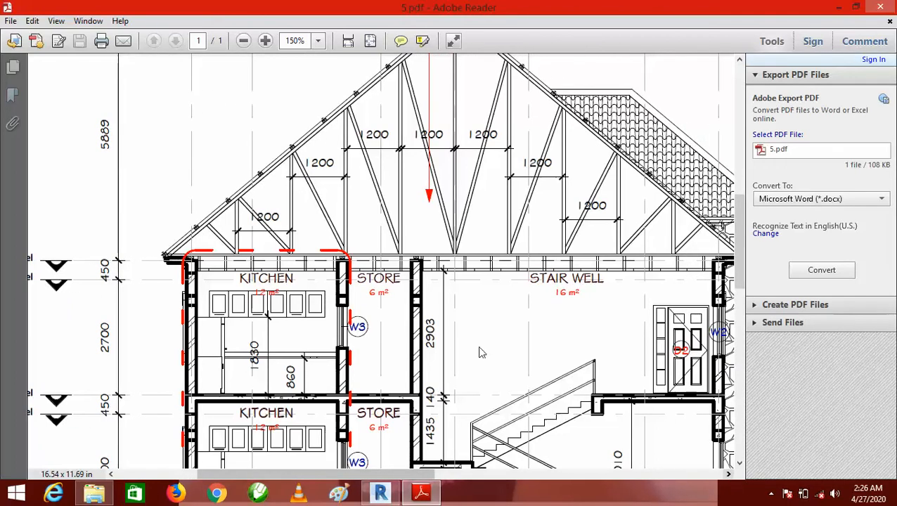
{"action": "left_click", "coordinate": [739, 464]}
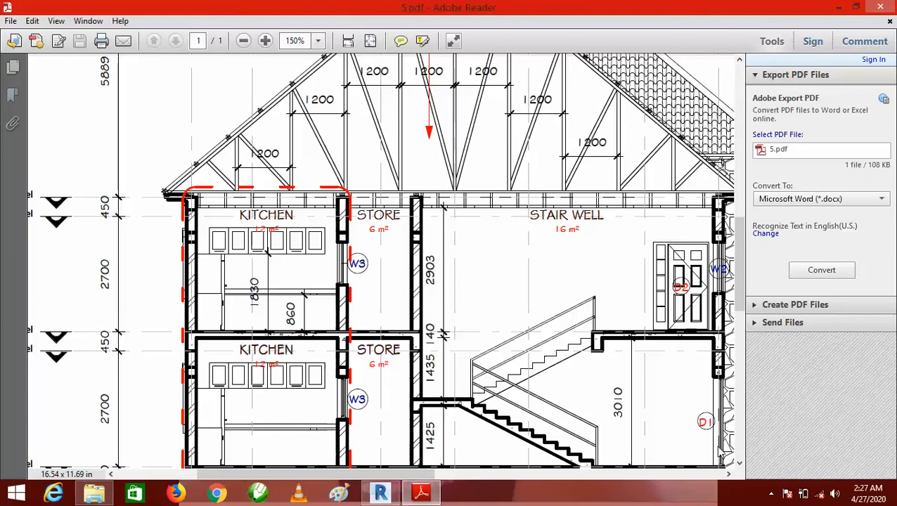
{"action": "scroll", "coordinate": [739, 467], "scroll_direction": "down", "scroll_amount": 3}
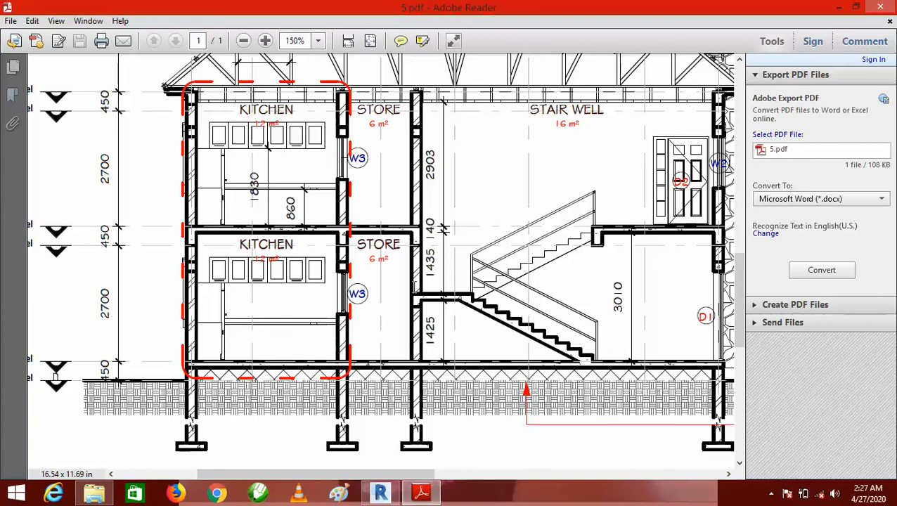
{"action": "scroll", "coordinate": [415, 285], "scroll_direction": "up", "scroll_amount": 3}
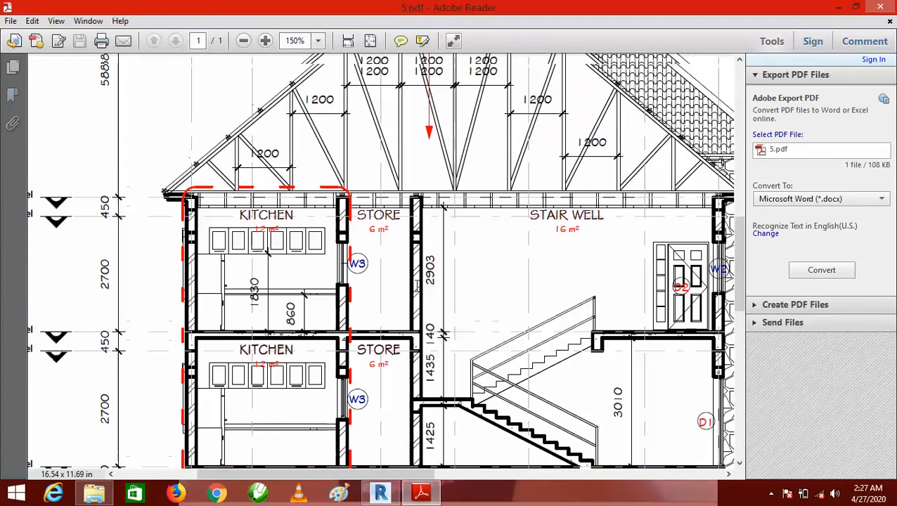
{"action": "scroll", "coordinate": [404, 277], "scroll_direction": "down", "scroll_amount": 3}
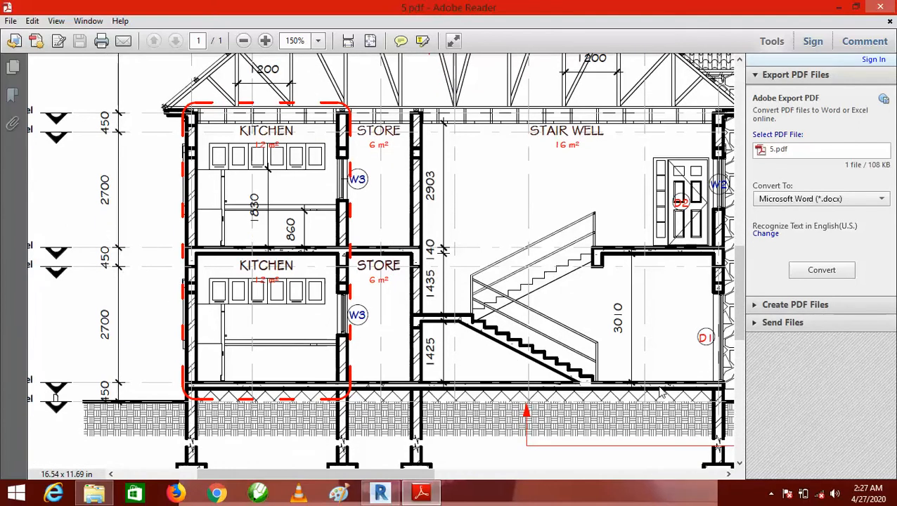
Switch back to Revit and examine the first-floor slab, ground-floor walls and ground-floor slab in the section.
{"action": "left_click", "coordinate": [380, 494]}
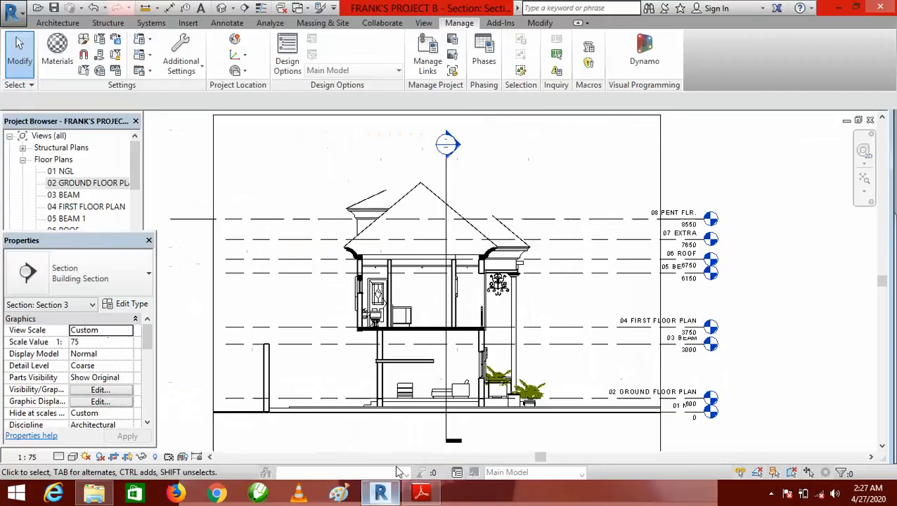
{"action": "scroll", "coordinate": [401, 331], "scroll_direction": "up", "scroll_amount": 5}
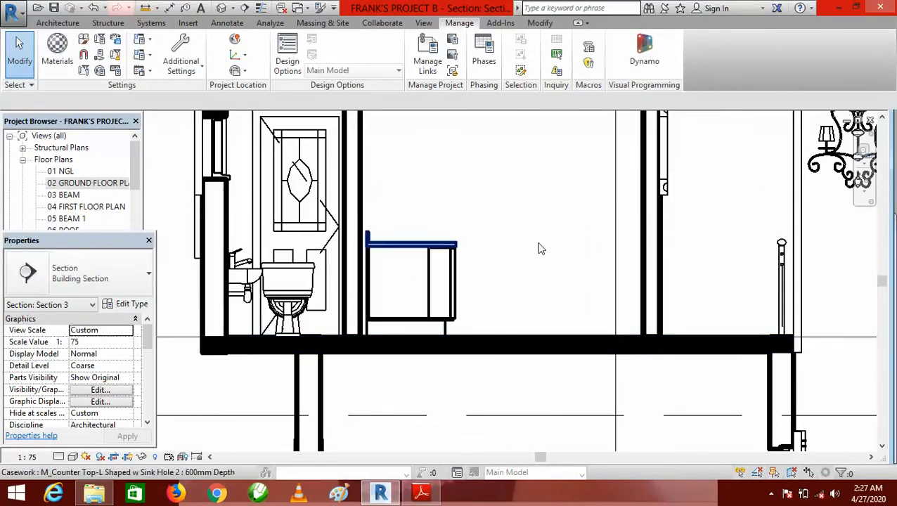
{"action": "scroll", "coordinate": [571, 287], "scroll_direction": "down", "scroll_amount": 4}
{"action": "scroll", "coordinate": [524, 403], "scroll_direction": "up", "scroll_amount": 3}
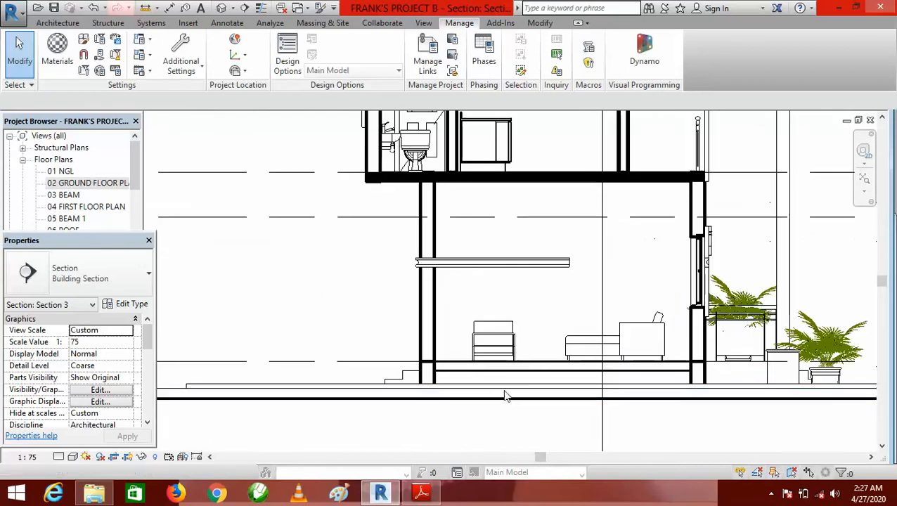
{"action": "scroll", "coordinate": [464, 393], "scroll_direction": "down", "scroll_amount": 2}
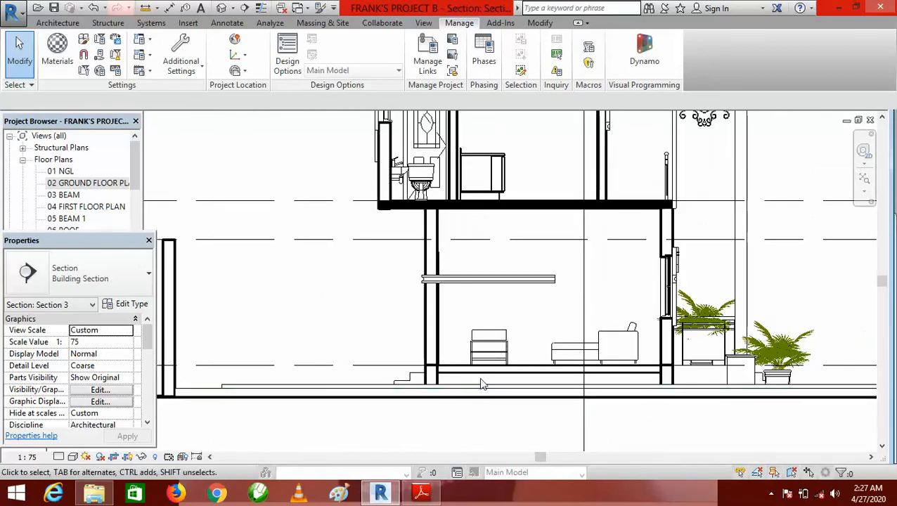
{"action": "scroll", "coordinate": [553, 343], "scroll_direction": "down", "scroll_amount": 2}
{"action": "scroll", "coordinate": [553, 344], "scroll_direction": "down", "scroll_amount": 1}
{"action": "scroll", "coordinate": [625, 355], "scroll_direction": "up", "scroll_amount": 2}
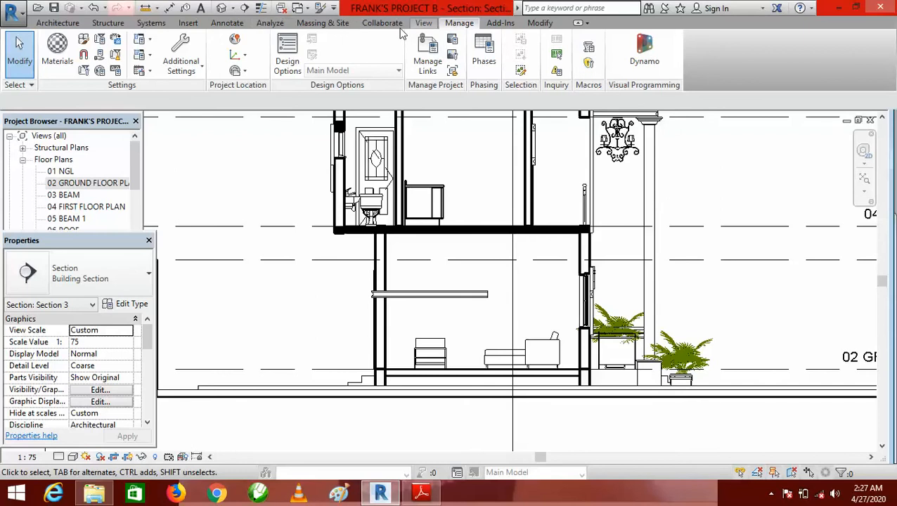
Start a filled region and sketch a rectangular boundary over the ground-floor slab, 150 mm deep, from the left wall's outer face to the right wall.
{"action": "left_click", "coordinate": [230, 24]}
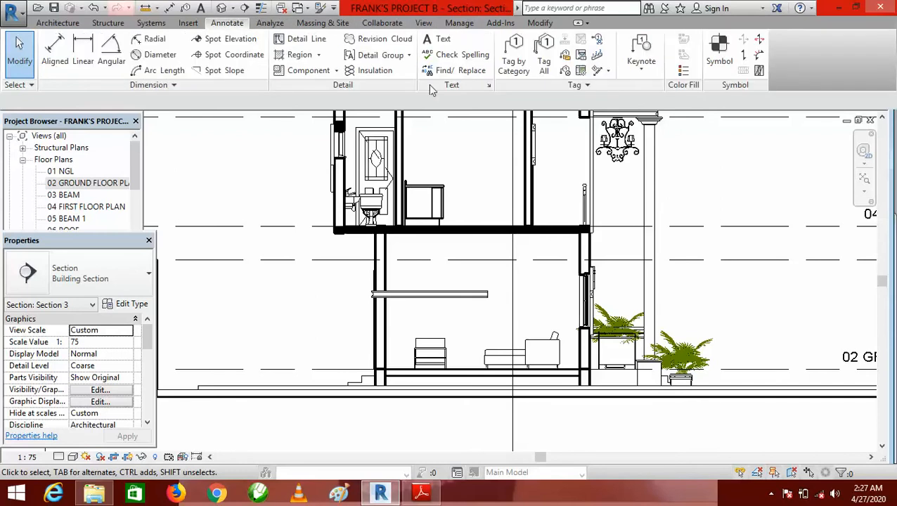
{"action": "left_click", "coordinate": [300, 55]}
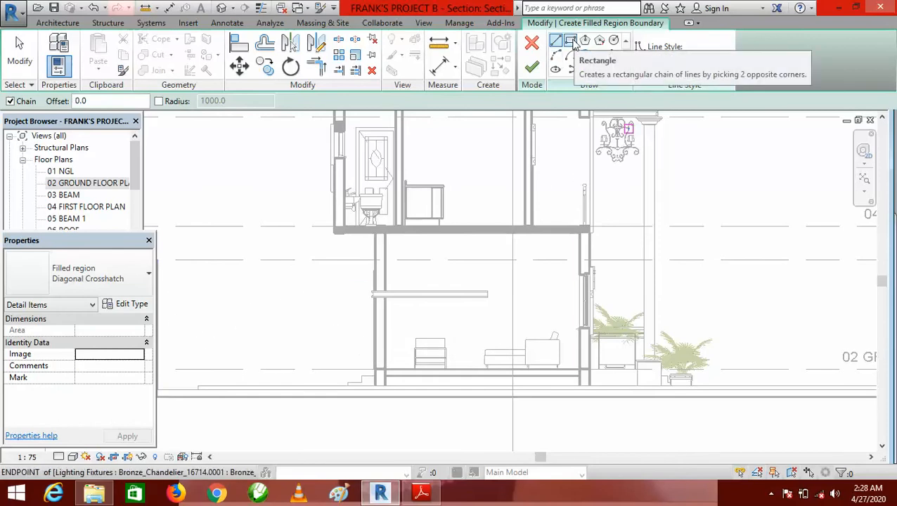
{"action": "left_click", "coordinate": [576, 44]}
{"action": "scroll", "coordinate": [407, 397], "scroll_direction": "up", "scroll_amount": 4}
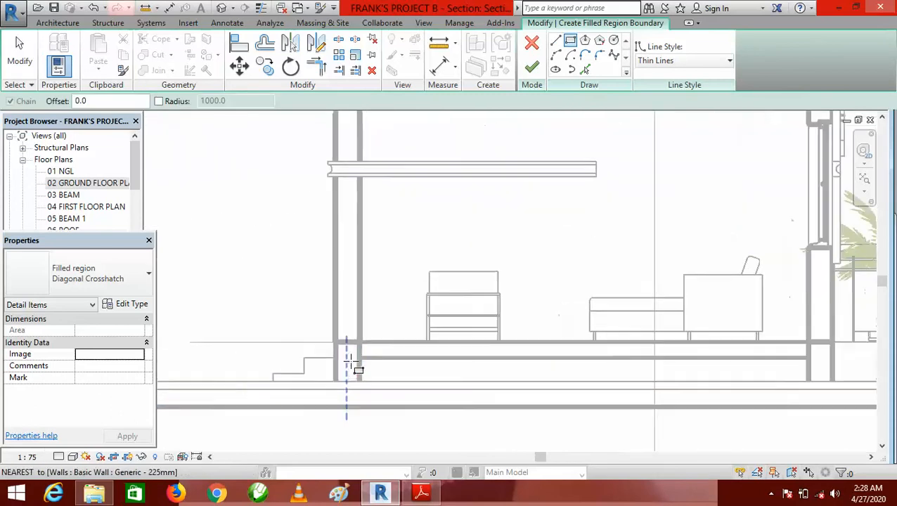
{"action": "scroll", "coordinate": [347, 362], "scroll_direction": "up", "scroll_amount": 3}
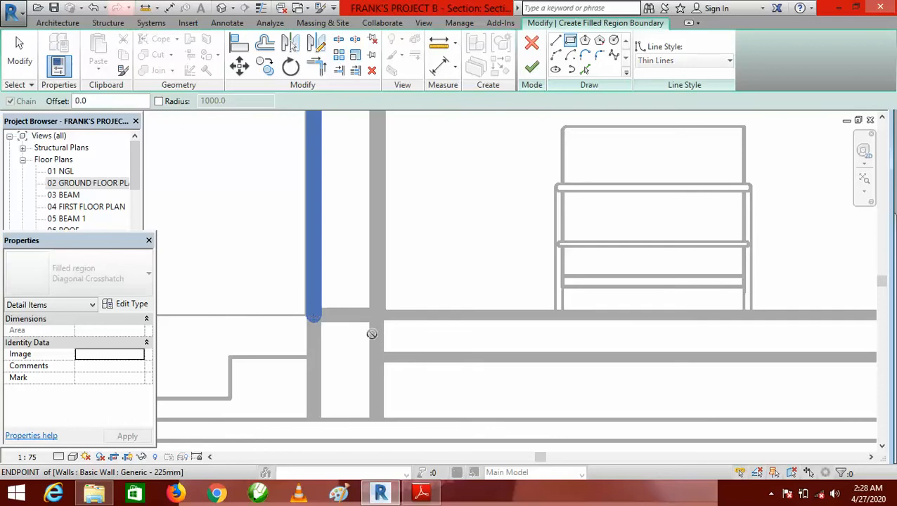
{"action": "left_click", "coordinate": [315, 315]}
{"action": "scroll", "coordinate": [374, 338], "scroll_direction": "down", "scroll_amount": 5}
{"action": "scroll", "coordinate": [641, 344], "scroll_direction": "up", "scroll_amount": 5}
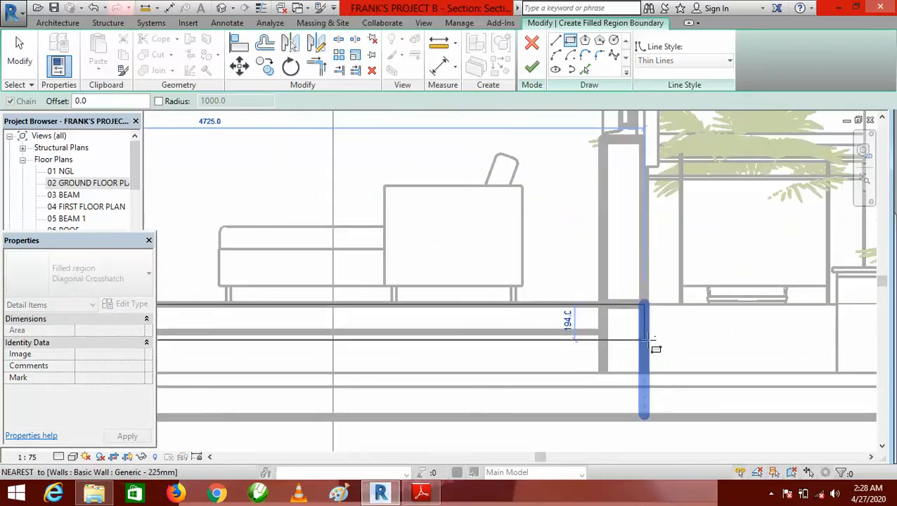
{"action": "scroll", "coordinate": [646, 336], "scroll_direction": "up", "scroll_amount": 2}
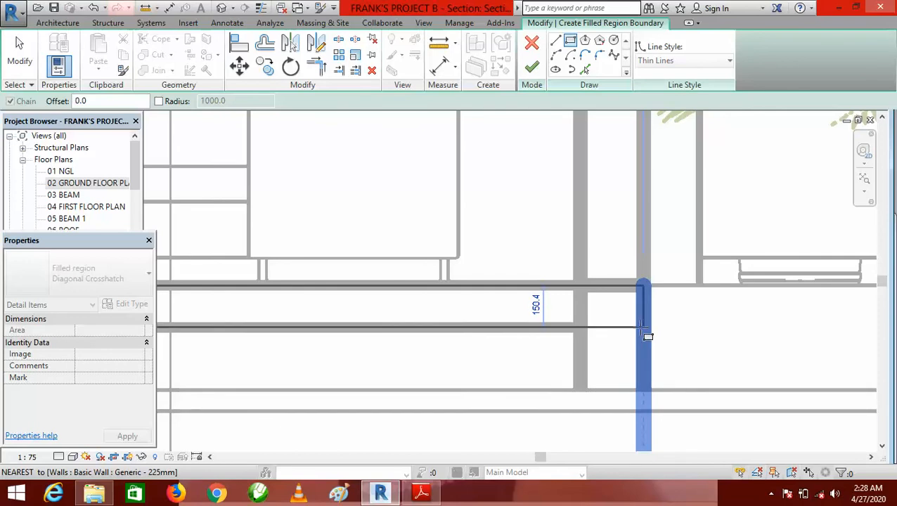
{"action": "left_click", "coordinate": [581, 327]}
Finish the ground-floor slab's filled region and extend its right end to the outer face of the right wall.
{"action": "scroll", "coordinate": [632, 323], "scroll_direction": "down", "scroll_amount": 1}
{"action": "scroll", "coordinate": [619, 309], "scroll_direction": "down", "scroll_amount": 2}
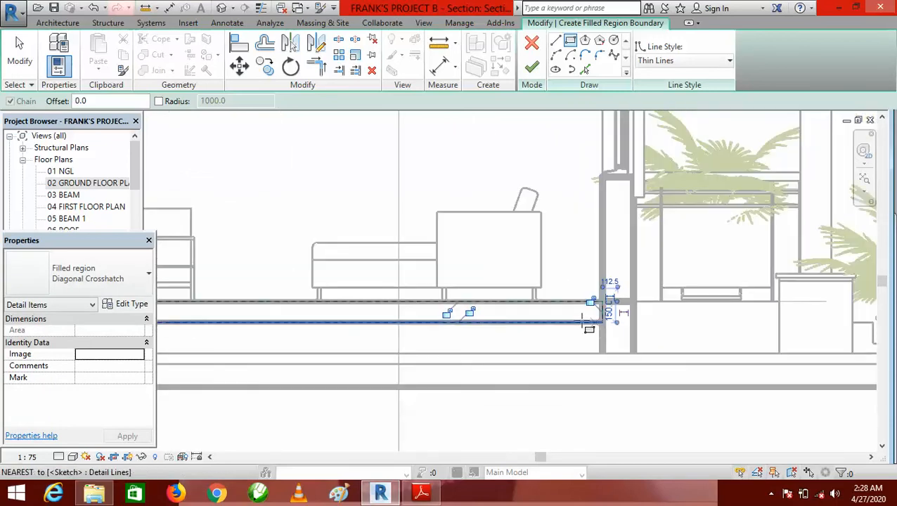
{"action": "scroll", "coordinate": [654, 316], "scroll_direction": "up", "scroll_amount": 2}
{"action": "left_click", "coordinate": [602, 320]}
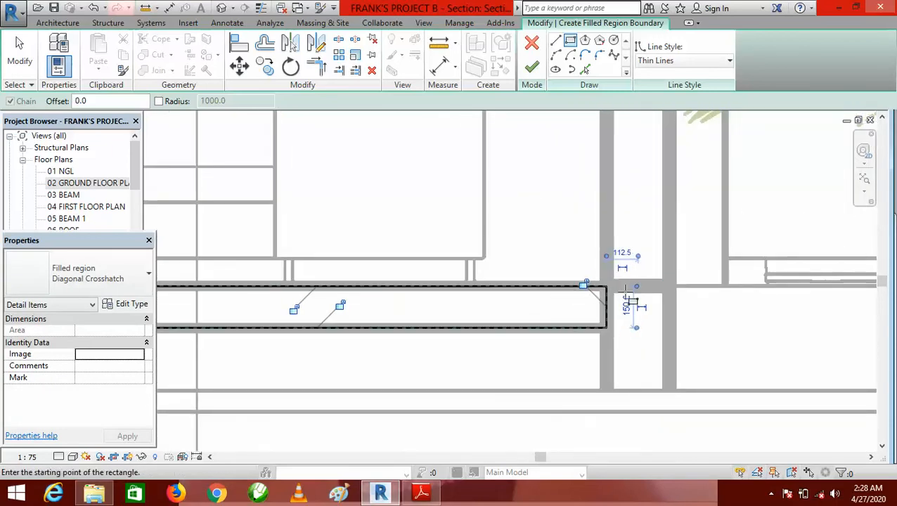
{"action": "scroll", "coordinate": [636, 315], "scroll_direction": "down", "scroll_amount": 4}
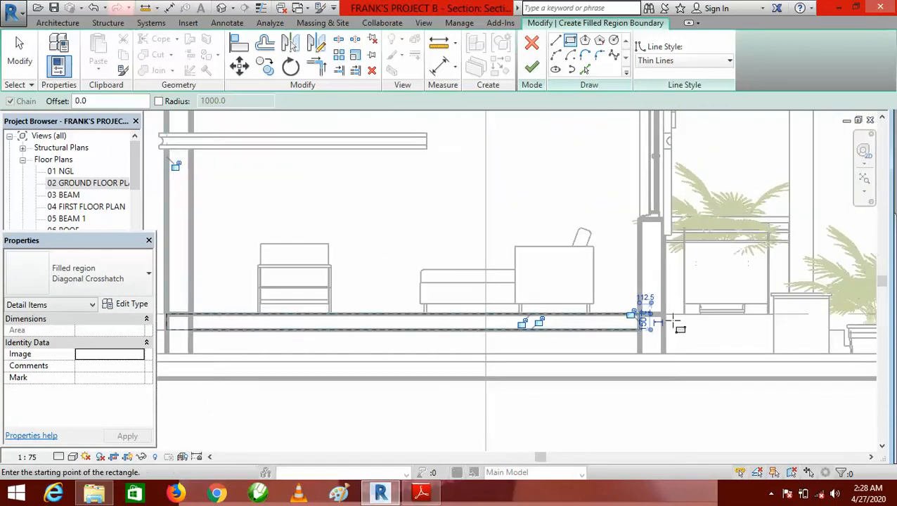
{"action": "scroll", "coordinate": [664, 317], "scroll_direction": "up", "scroll_amount": 3}
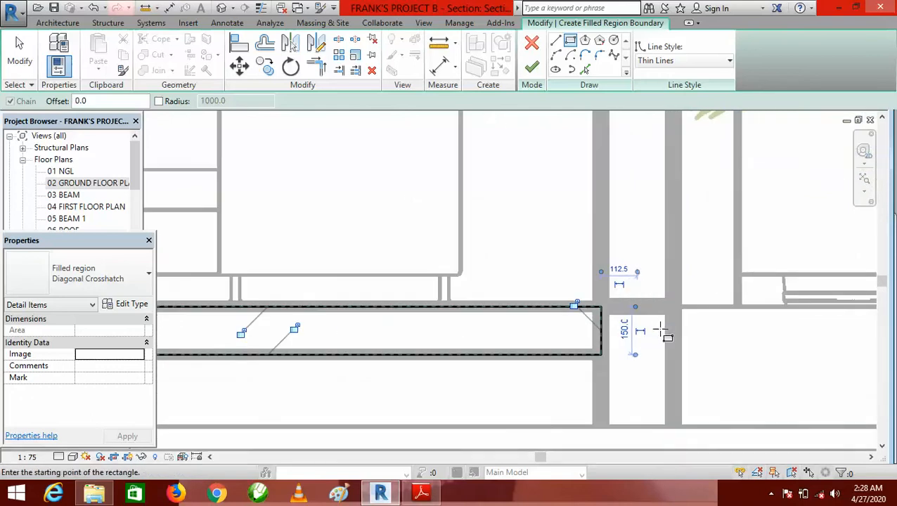
{"action": "scroll", "coordinate": [679, 338], "scroll_direction": "down", "scroll_amount": 1}
{"action": "scroll", "coordinate": [696, 340], "scroll_direction": "down", "scroll_amount": 1}
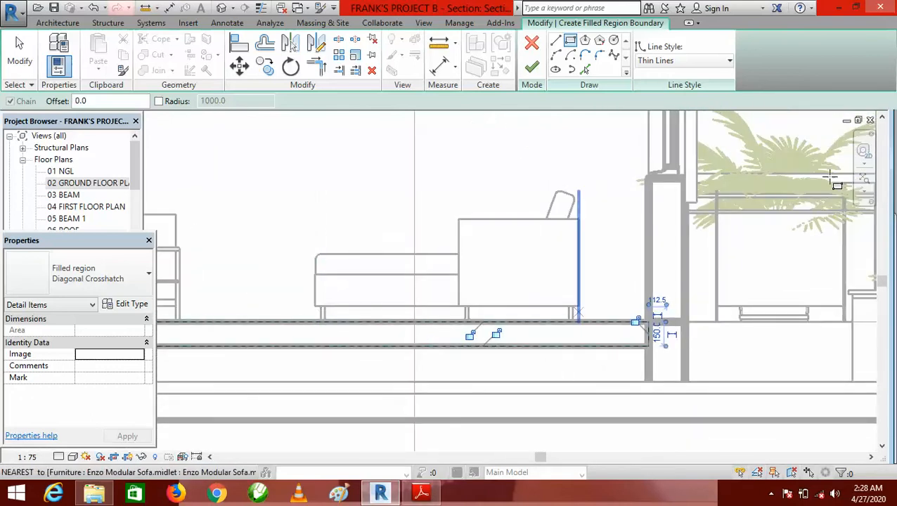
{"action": "left_click", "coordinate": [530, 71]}
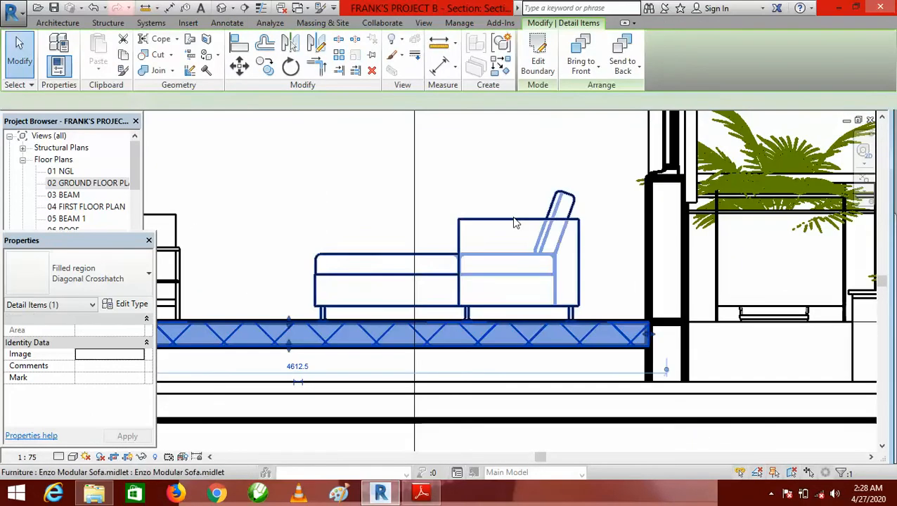
{"action": "scroll", "coordinate": [701, 358], "scroll_direction": "up", "scroll_amount": 1}
{"action": "scroll", "coordinate": [701, 358], "scroll_direction": "up", "scroll_amount": 2}
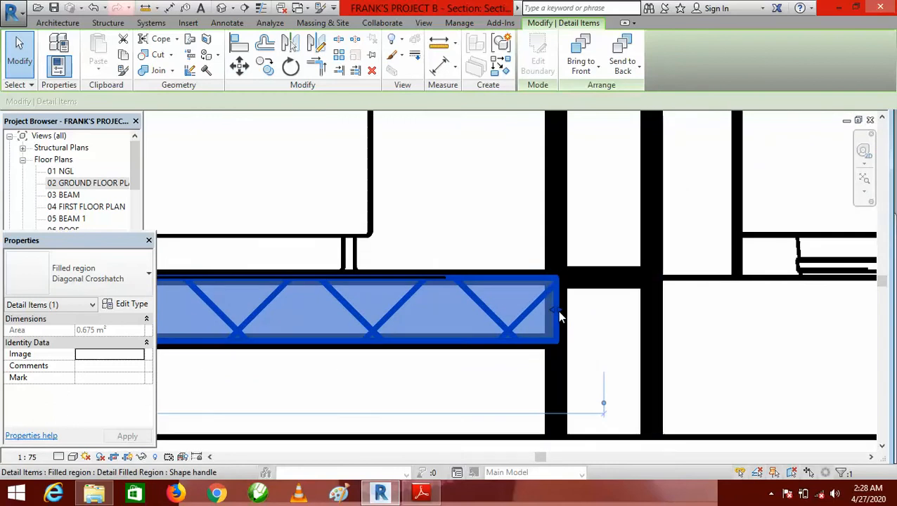
{"action": "left_click_drag", "start_coordinate": [559, 310], "coordinate": [651, 309]}
Change the ground-floor slab's filled region from Diagonal Crosshatch to the solid black type and deselect it.
{"action": "scroll", "coordinate": [654, 313], "scroll_direction": "down", "scroll_amount": 6}
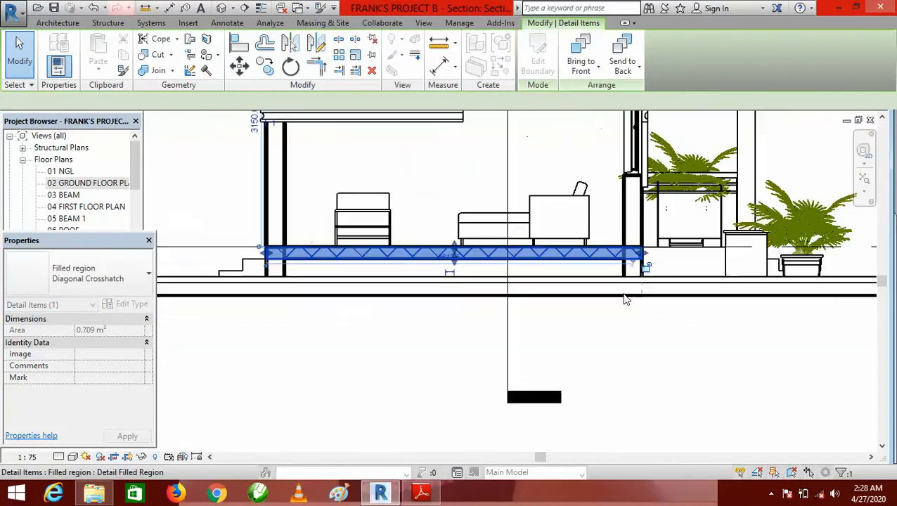
{"action": "left_click", "coordinate": [149, 274]}
{"action": "left_click", "coordinate": [91, 226]}
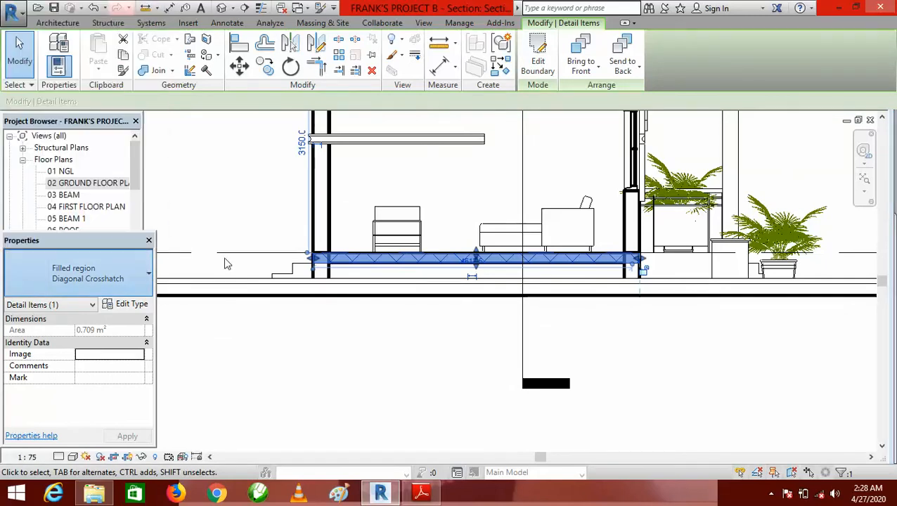
{"action": "left_click", "coordinate": [665, 360]}
Switch to 5.pdf in Adobe Reader to study the area beneath the ground-floor slab, and return to Revit to compare it with the section.
{"action": "scroll", "coordinate": [648, 359], "scroll_direction": "down", "scroll_amount": 4}
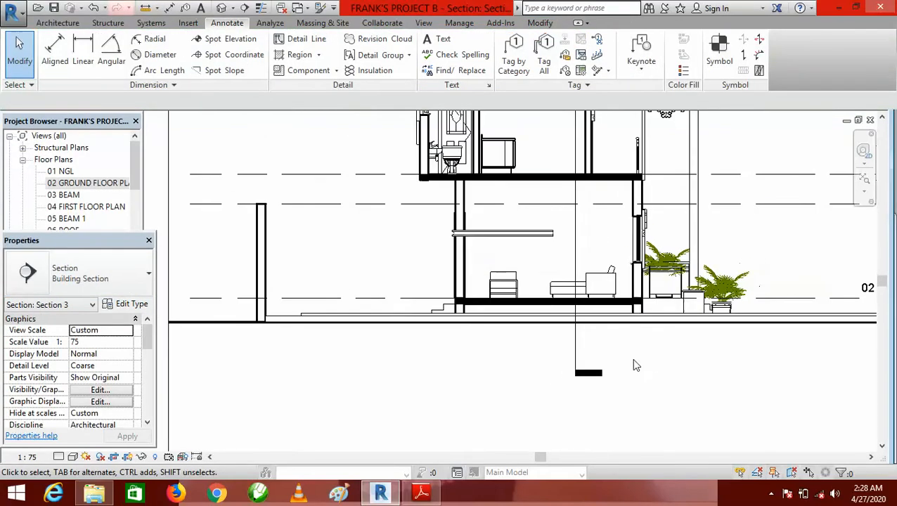
{"action": "scroll", "coordinate": [547, 331], "scroll_direction": "up", "scroll_amount": 2}
{"action": "scroll", "coordinate": [422, 331], "scroll_direction": "down", "scroll_amount": 3}
{"action": "scroll", "coordinate": [460, 320], "scroll_direction": "up", "scroll_amount": 5}
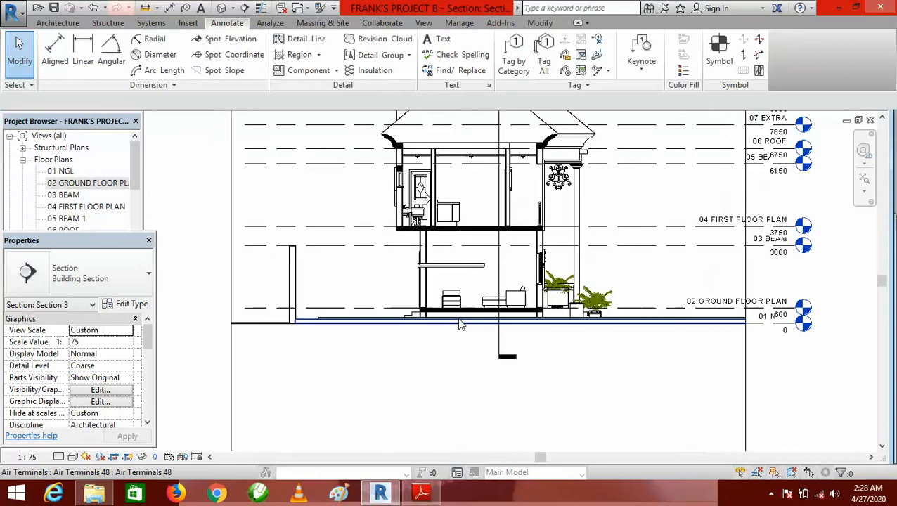
{"action": "left_click", "coordinate": [424, 492]}
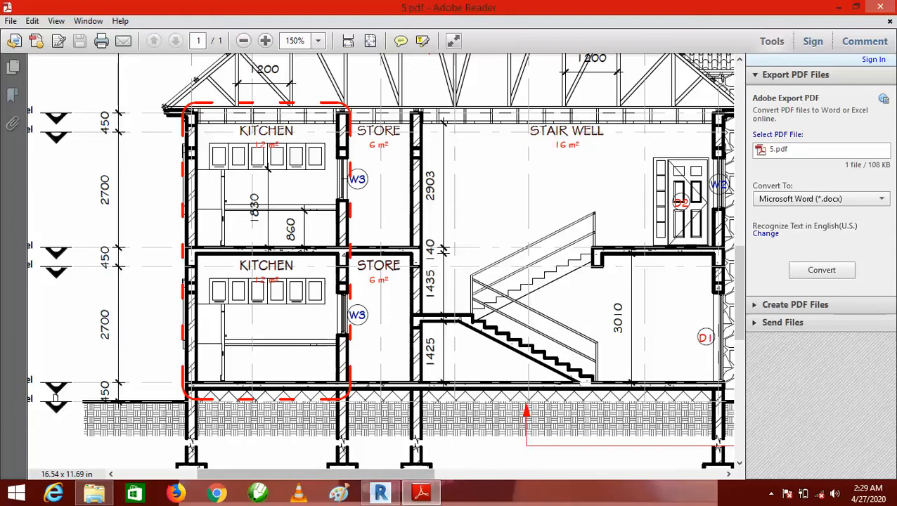
{"action": "left_click", "coordinate": [380, 494]}
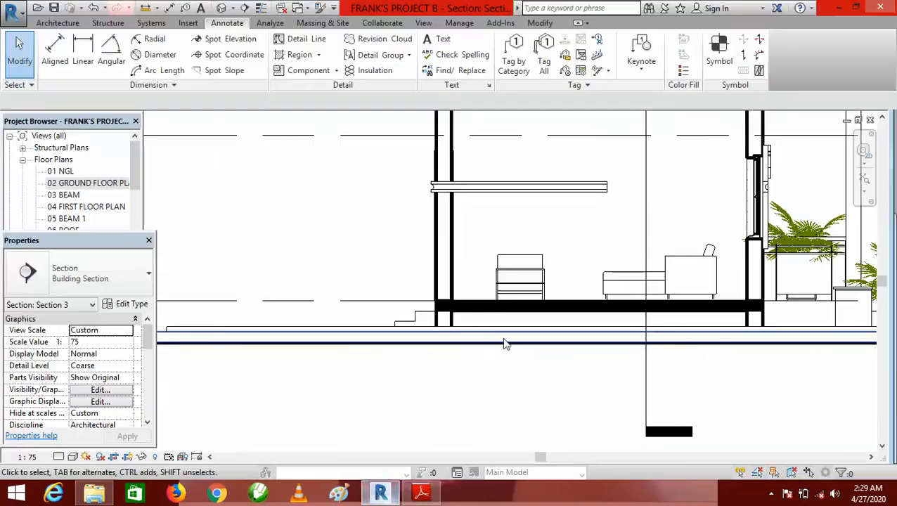
{"action": "scroll", "coordinate": [436, 304], "scroll_direction": "down", "scroll_amount": 3}
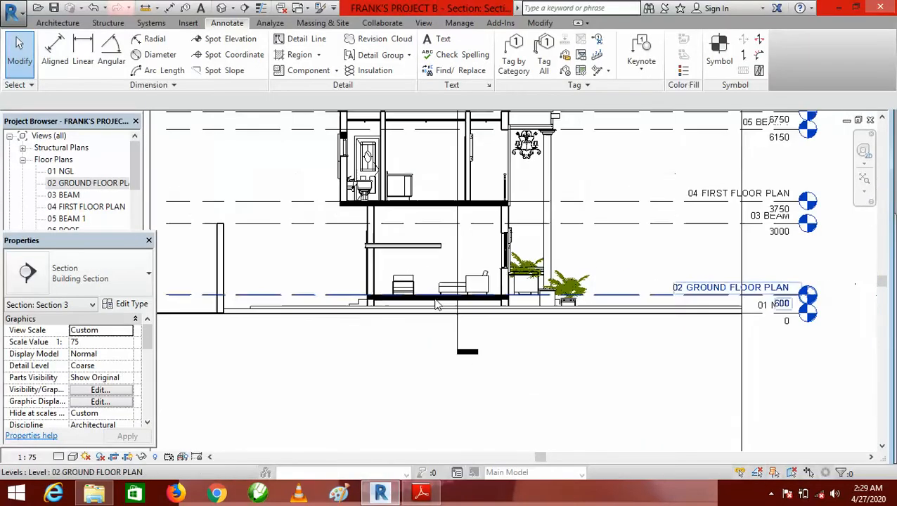
{"action": "scroll", "coordinate": [556, 308], "scroll_direction": "up", "scroll_amount": 2}
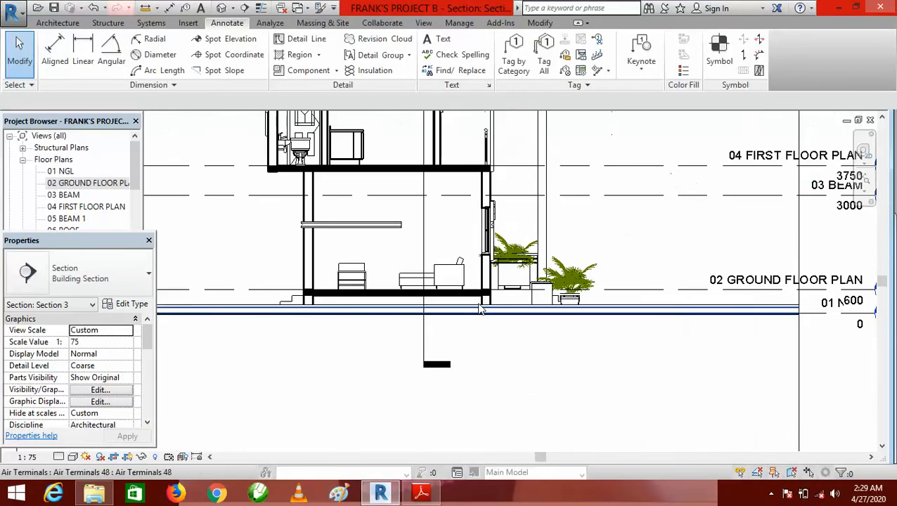
Start another filled region and sketch a 4275 by 225 mm rectangle beneath the ground-floor slab, between the inner faces of the two walls.
{"action": "left_click", "coordinate": [300, 56]}
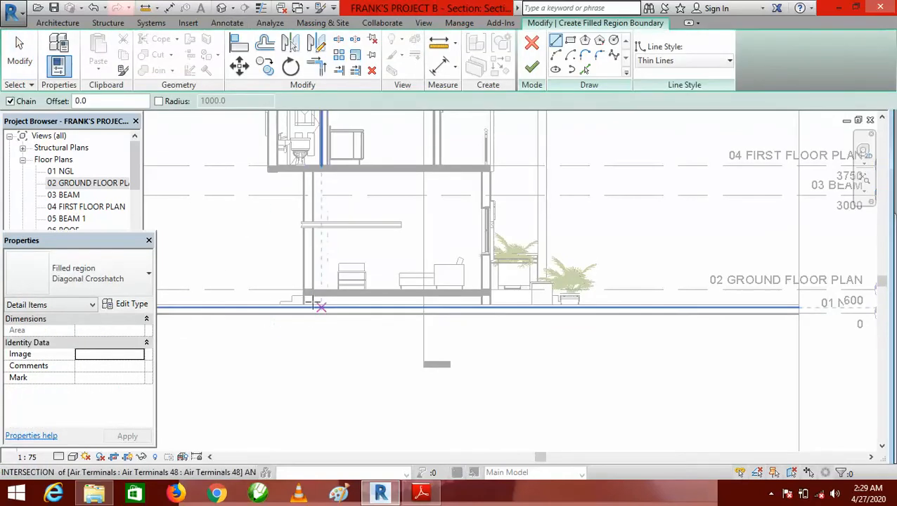
{"action": "scroll", "coordinate": [315, 304], "scroll_direction": "up", "scroll_amount": 4}
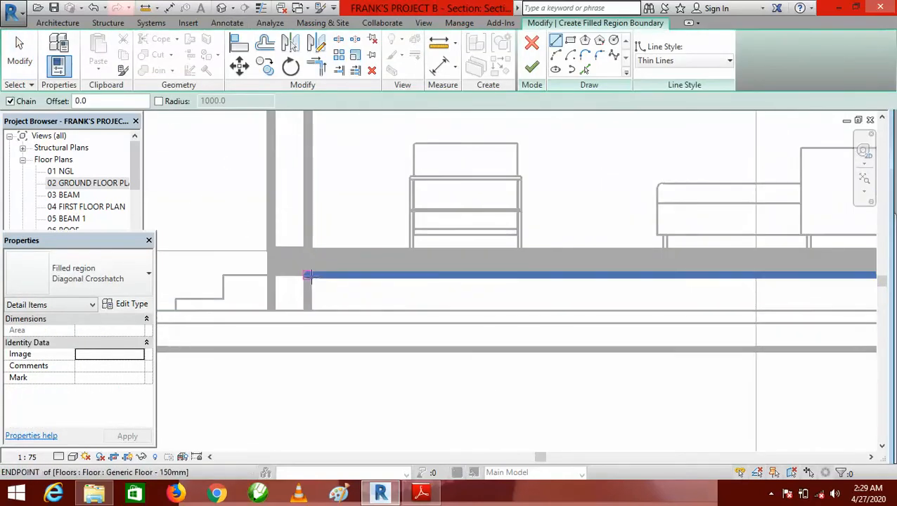
{"action": "left_click", "coordinate": [308, 274]}
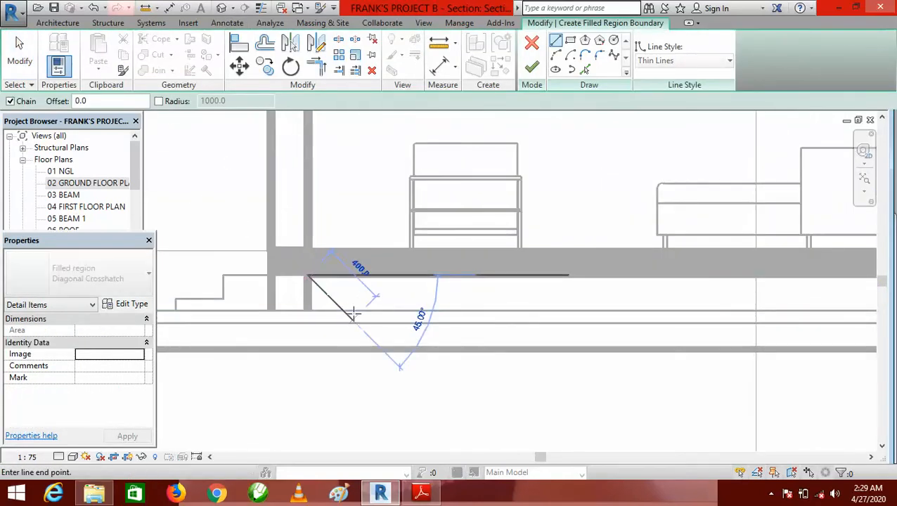
{"action": "left_click", "coordinate": [571, 40]}
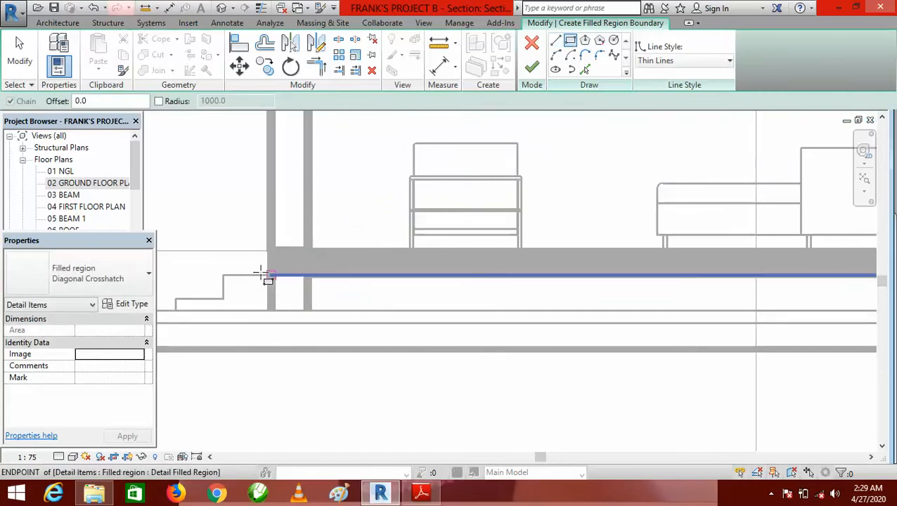
{"action": "left_click", "coordinate": [310, 276]}
{"action": "left_click", "coordinate": [857, 463]}
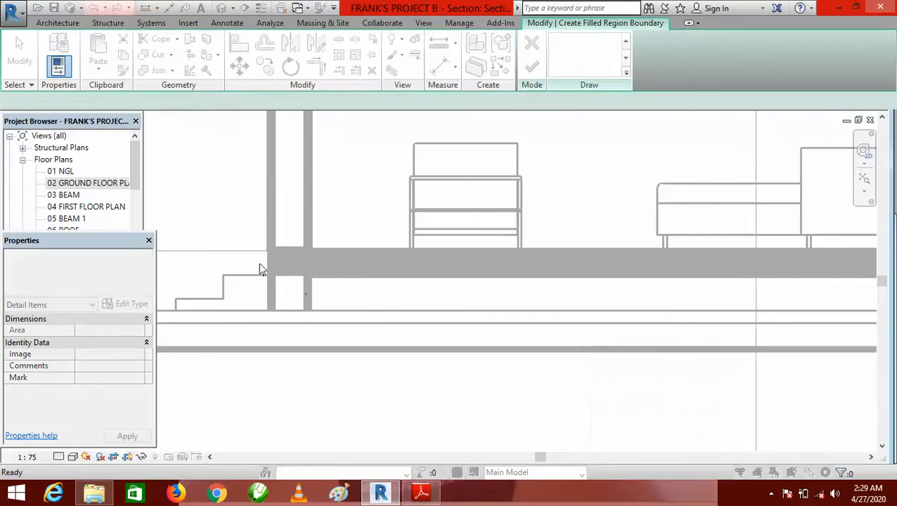
{"action": "scroll", "coordinate": [331, 263], "scroll_direction": "down", "scroll_amount": 3}
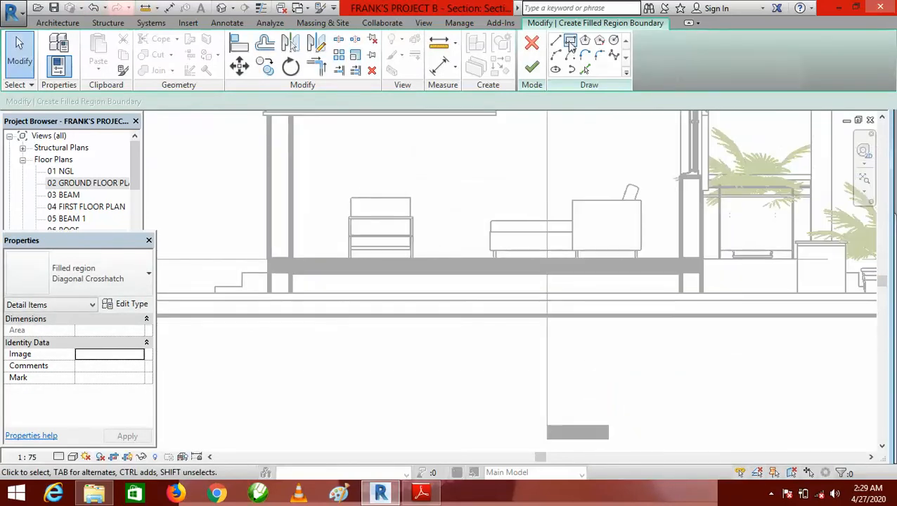
{"action": "left_click", "coordinate": [569, 42]}
{"action": "left_click", "coordinate": [294, 276]}
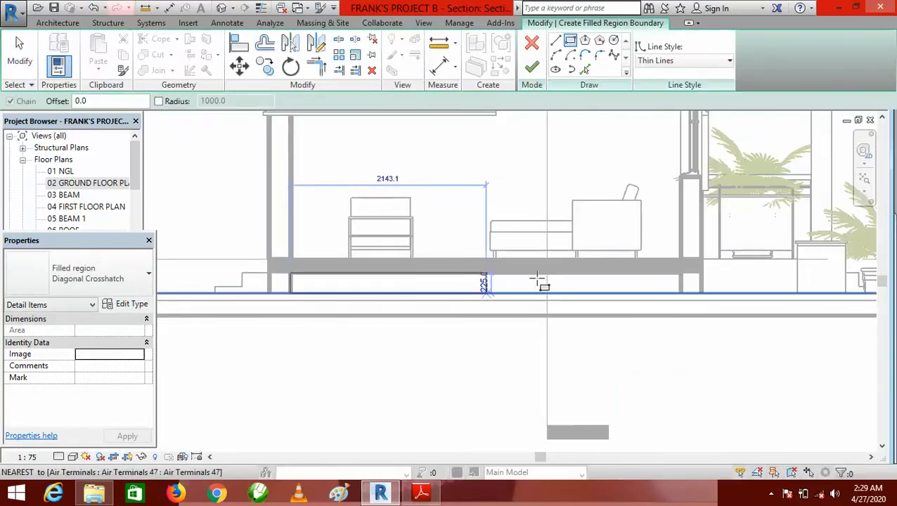
{"action": "scroll", "coordinate": [678, 281], "scroll_direction": "up", "scroll_amount": 2}
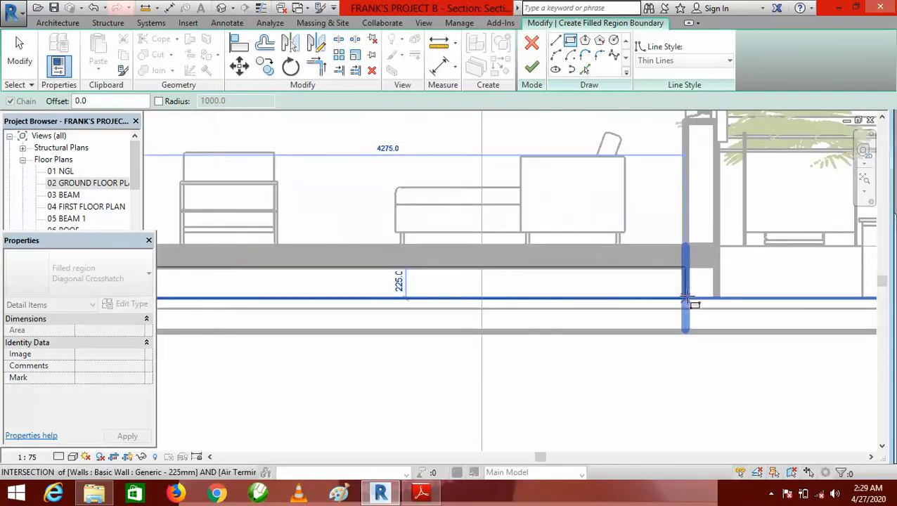
{"action": "left_click", "coordinate": [686, 298]}
Examine the rectangular boundary beneath the ground-floor slab, especially where it meets the left wall and the slab's underside.
{"action": "scroll", "coordinate": [603, 357], "scroll_direction": "down", "scroll_amount": 3}
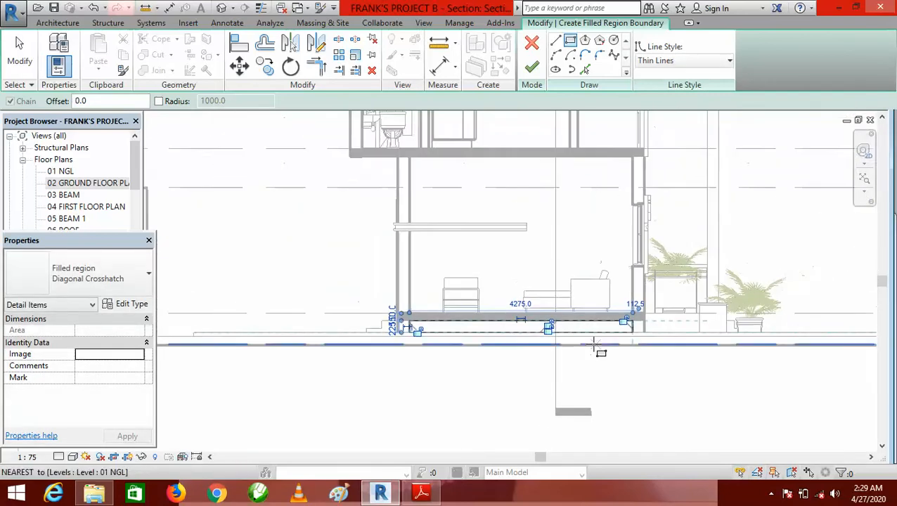
{"action": "scroll", "coordinate": [603, 358], "scroll_direction": "up", "scroll_amount": 2}
{"action": "scroll", "coordinate": [284, 332], "scroll_direction": "up", "scroll_amount": 1}
{"action": "scroll", "coordinate": [284, 331], "scroll_direction": "up", "scroll_amount": 2}
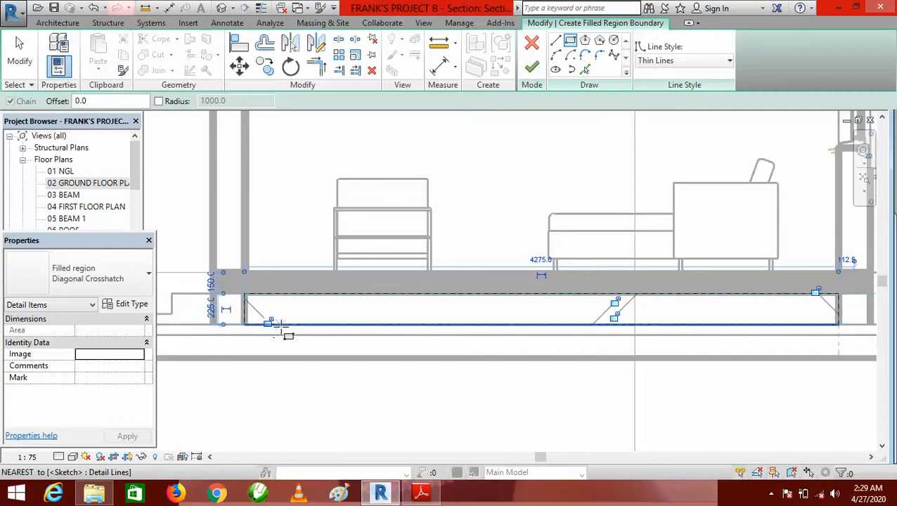
{"action": "scroll", "coordinate": [270, 309], "scroll_direction": "up", "scroll_amount": 1}
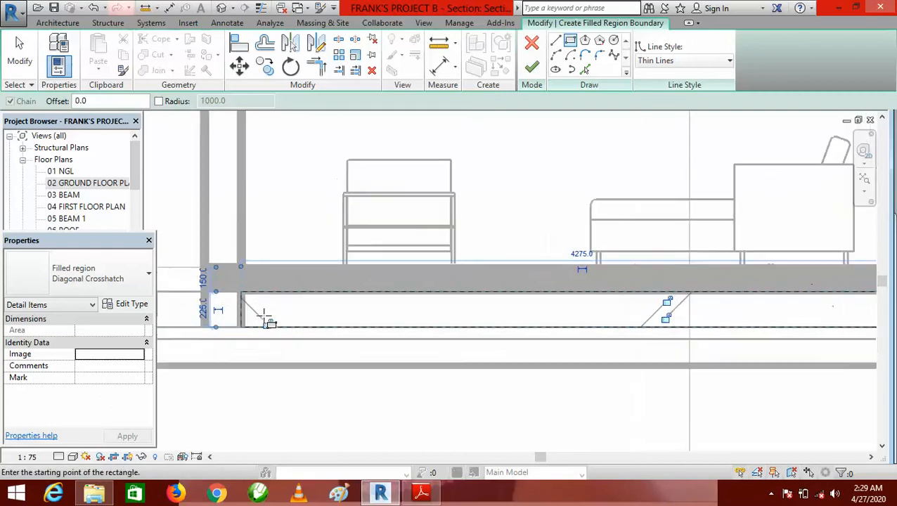
{"action": "scroll", "coordinate": [196, 303], "scroll_direction": "up", "scroll_amount": 2}
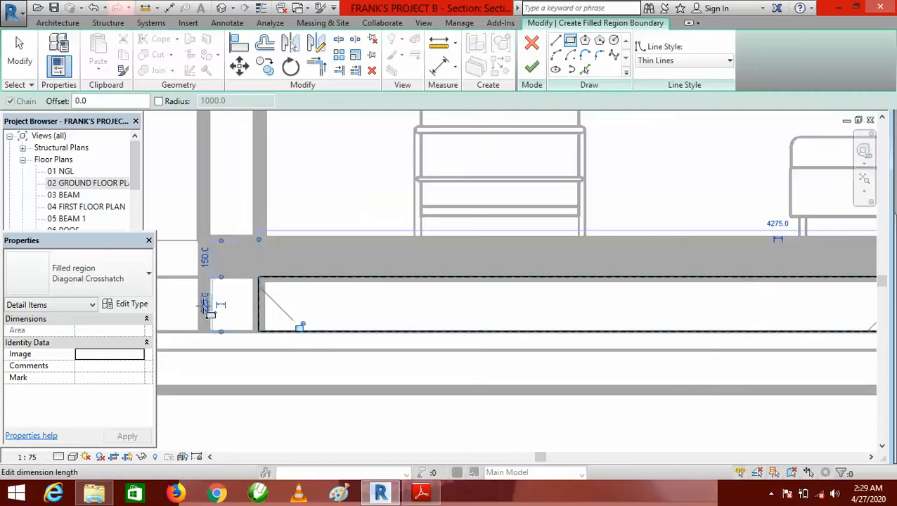
{"action": "scroll", "coordinate": [331, 316], "scroll_direction": "down", "scroll_amount": 1}
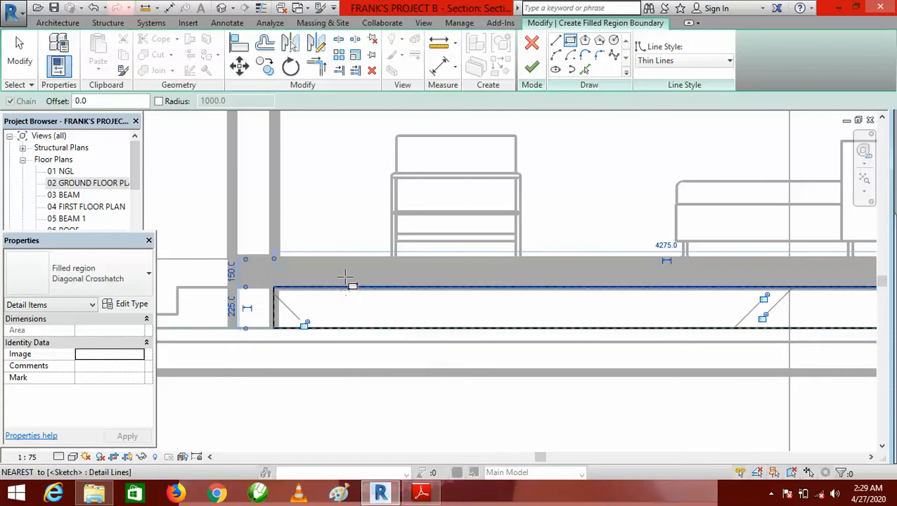
{"action": "scroll", "coordinate": [331, 295], "scroll_direction": "down", "scroll_amount": 2}
{"action": "scroll", "coordinate": [282, 305], "scroll_direction": "up", "scroll_amount": 3}
{"action": "scroll", "coordinate": [296, 308], "scroll_direction": "down", "scroll_amount": 3}
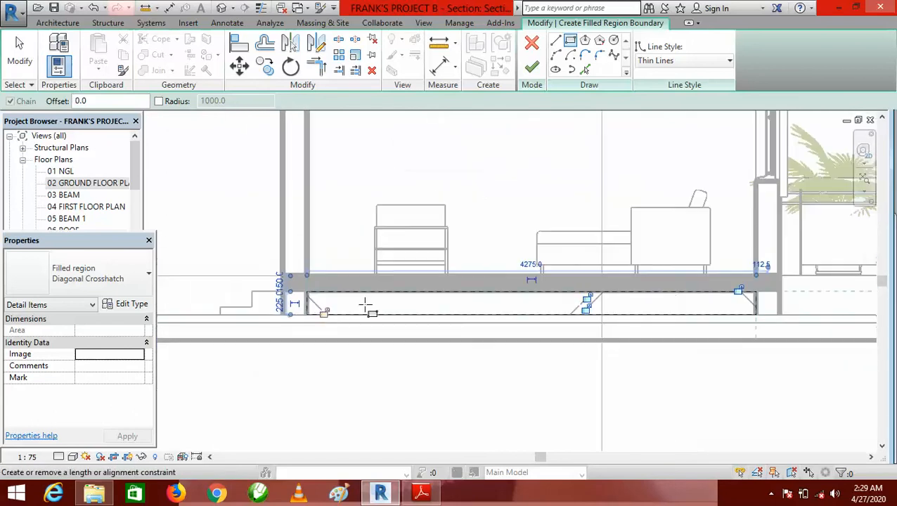
Finish the filled region sketched beneath the ground-floor slab between the two walls.
{"action": "scroll", "coordinate": [489, 303], "scroll_direction": "up", "scroll_amount": 3}
{"action": "scroll", "coordinate": [548, 346], "scroll_direction": "down", "scroll_amount": 1}
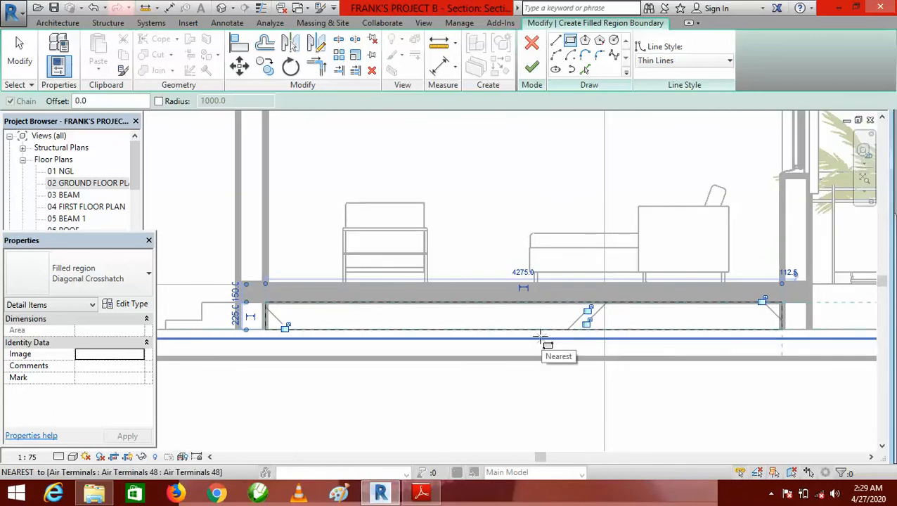
{"action": "left_click", "coordinate": [532, 70]}
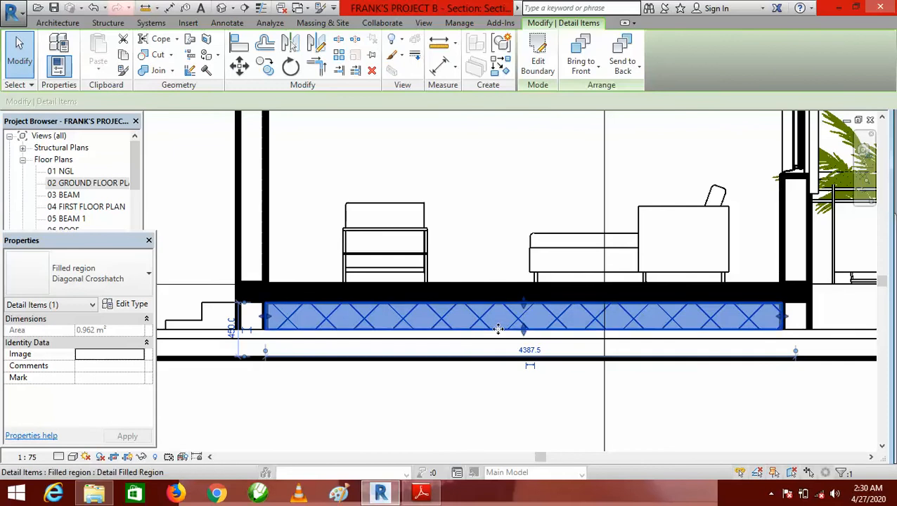
Try the Diagonal Up type on the filled region beneath the ground-floor slab, and switch it back to Diagonal Crosshatch.
{"action": "left_click", "coordinate": [144, 274]}
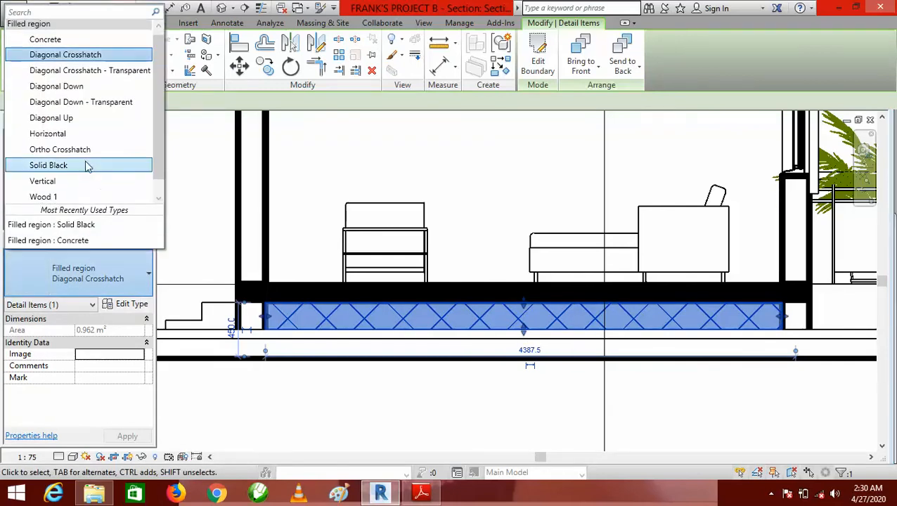
{"action": "left_click", "coordinate": [56, 119]}
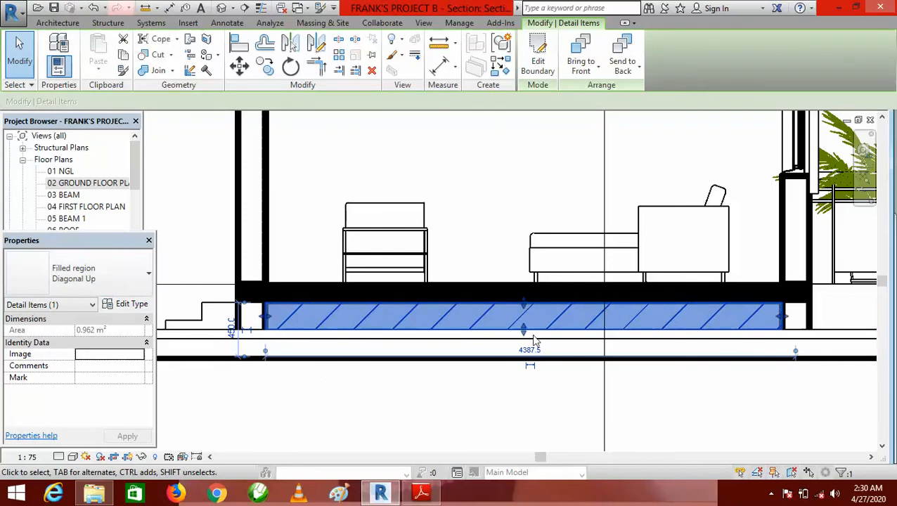
{"action": "left_click", "coordinate": [133, 229]}
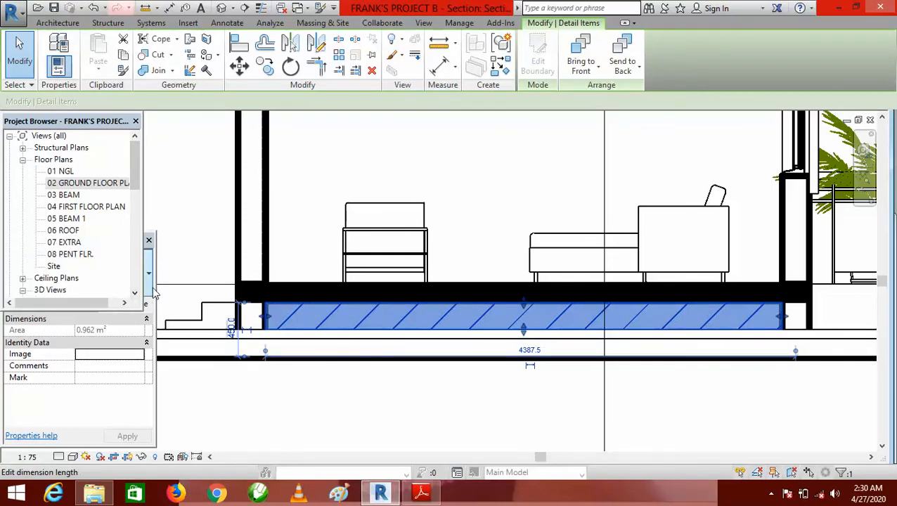
{"action": "left_click", "coordinate": [150, 367]}
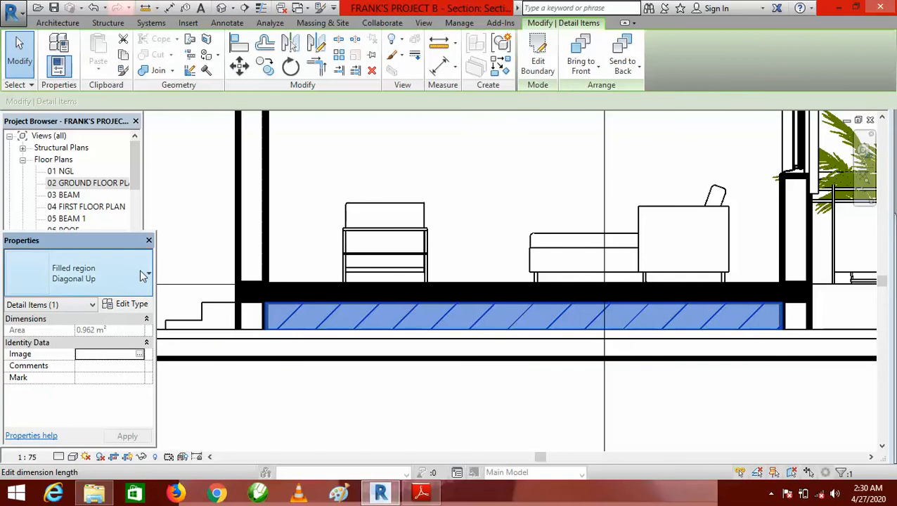
{"action": "left_click", "coordinate": [147, 276]}
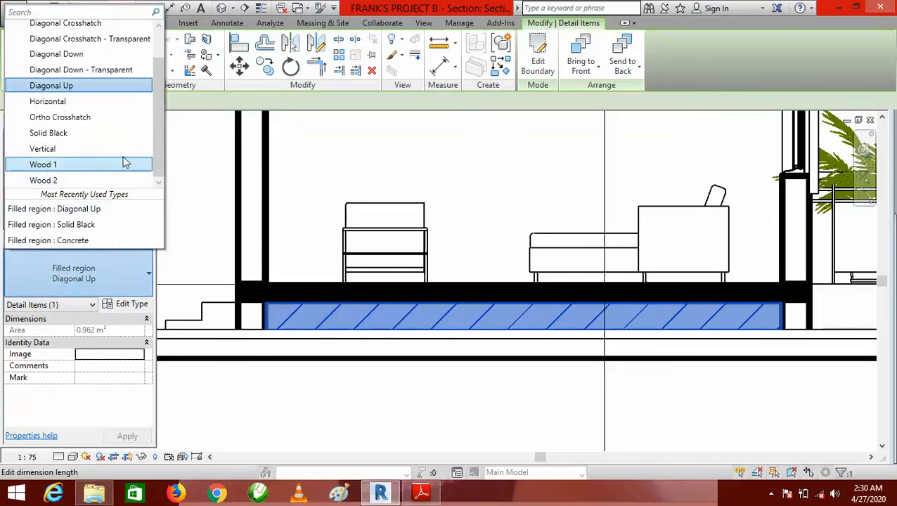
{"action": "scroll", "coordinate": [97, 35], "scroll_direction": "up", "scroll_amount": 1}
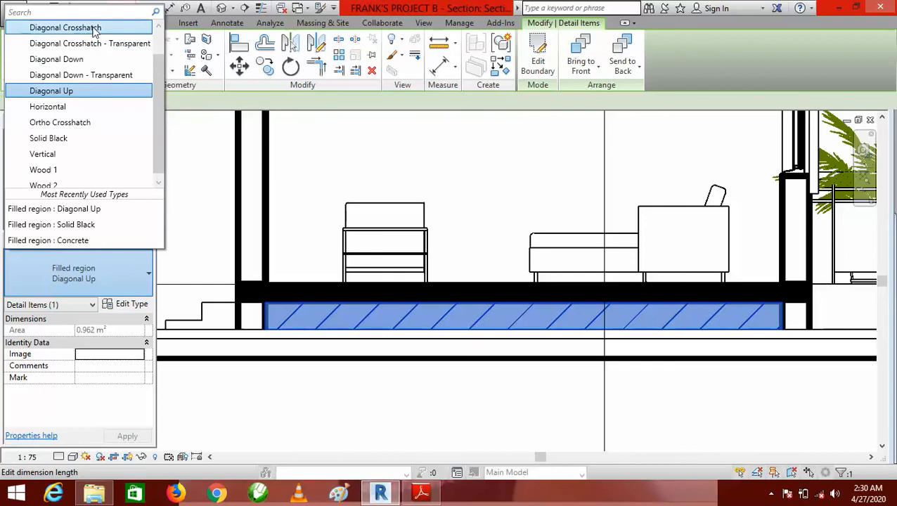
{"action": "left_click", "coordinate": [97, 28]}
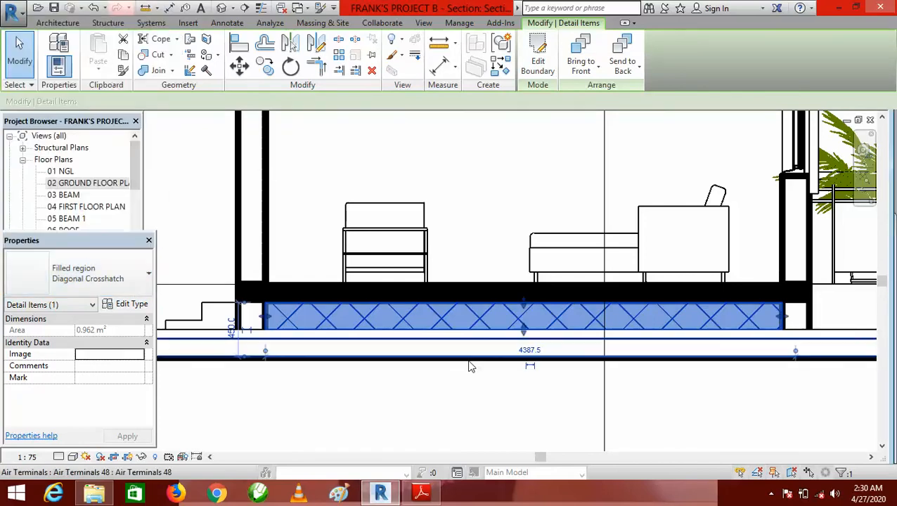
Deselect the crosshatched region and examine its hatching beneath the ground-floor slab.
{"action": "scroll", "coordinate": [471, 366], "scroll_direction": "down", "scroll_amount": 5}
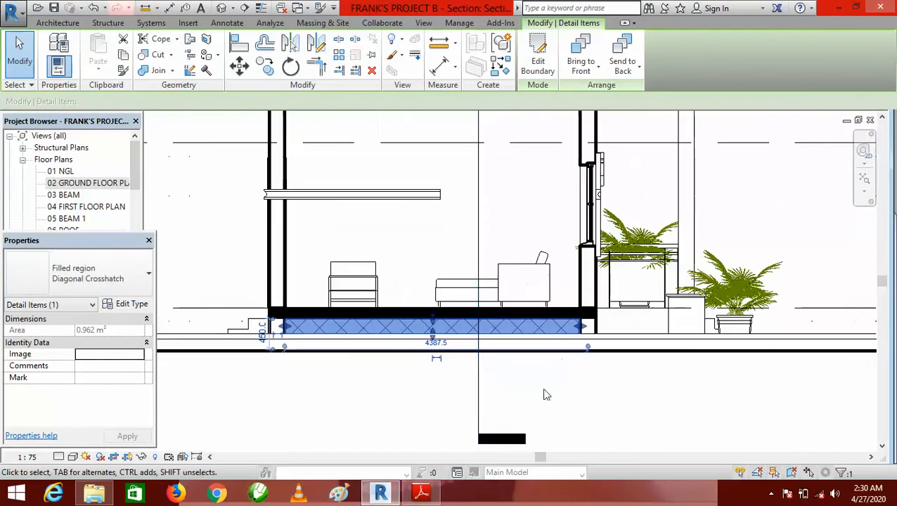
{"action": "key", "text": "Escape"}
{"action": "scroll", "coordinate": [449, 250], "scroll_direction": "down", "scroll_amount": 3}
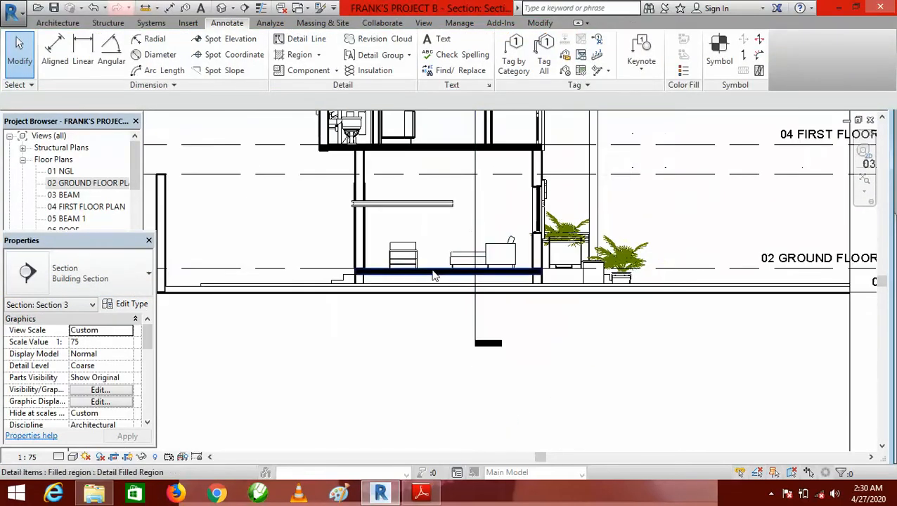
{"action": "scroll", "coordinate": [492, 340], "scroll_direction": "up", "scroll_amount": 4}
{"action": "scroll", "coordinate": [522, 310], "scroll_direction": "down", "scroll_amount": 1}
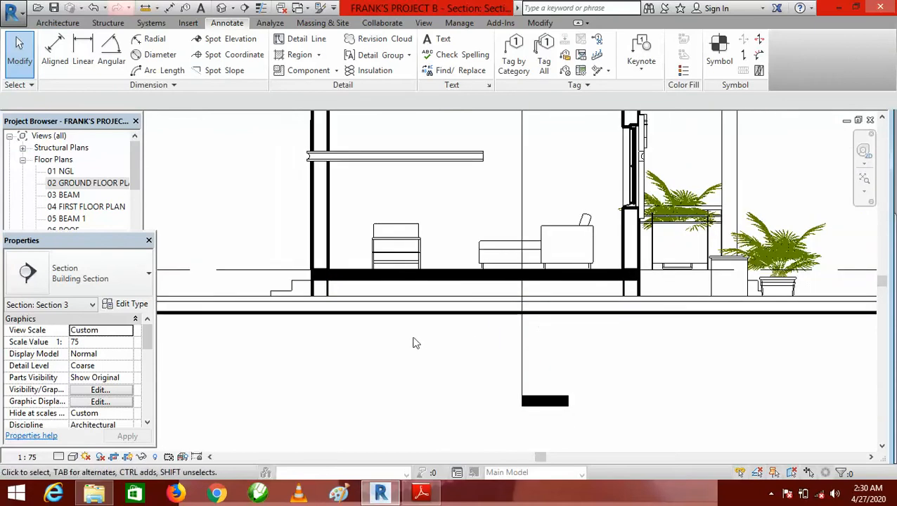
{"action": "scroll", "coordinate": [378, 338], "scroll_direction": "up", "scroll_amount": 1}
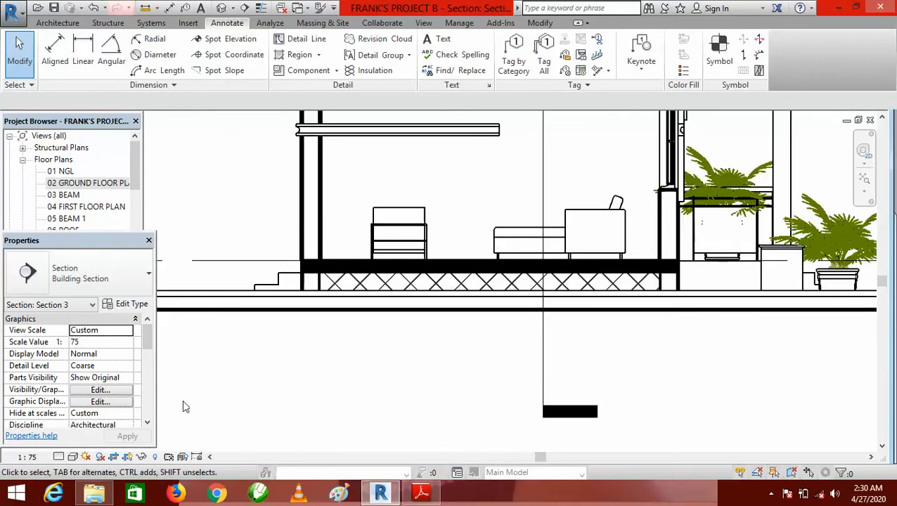
Switch to 5.pdf in Adobe Reader to study the earth hatching below the crosshatched layer, and return to Revit.
{"action": "left_click", "coordinate": [422, 494]}
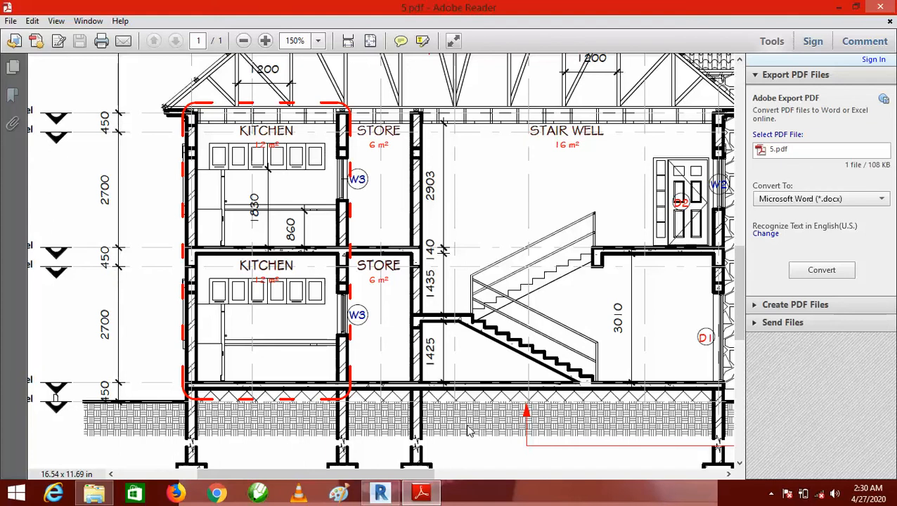
{"action": "scroll", "coordinate": [465, 422], "scroll_direction": "down", "scroll_amount": 3}
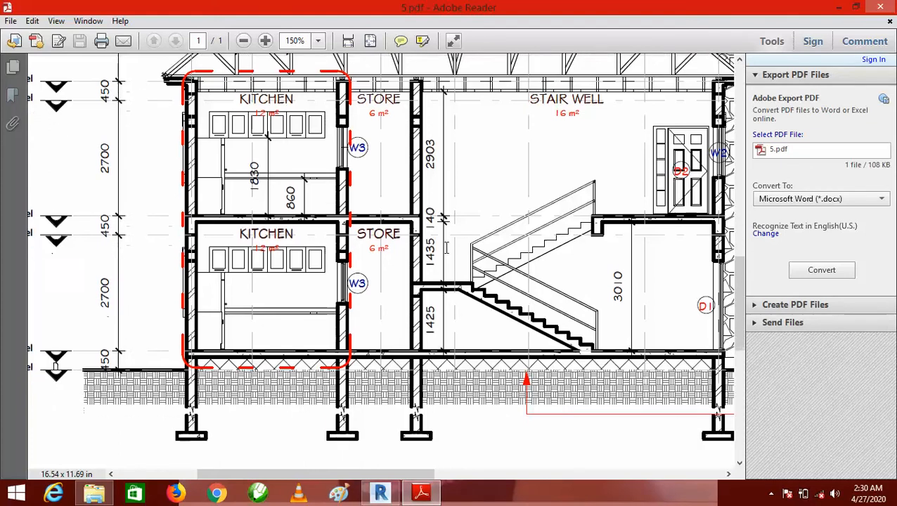
{"action": "left_click", "coordinate": [396, 495]}
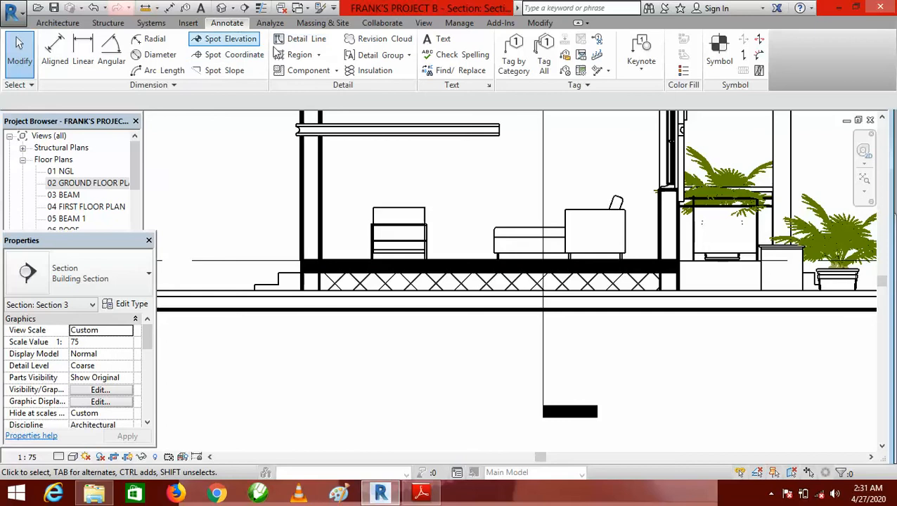
Start another filled region and sketch a rectangle 4275 mm wide and about 616 mm high directly below the crosshatched layer, between the walls.
{"action": "left_click", "coordinate": [300, 57]}
{"action": "left_click", "coordinate": [312, 260]}
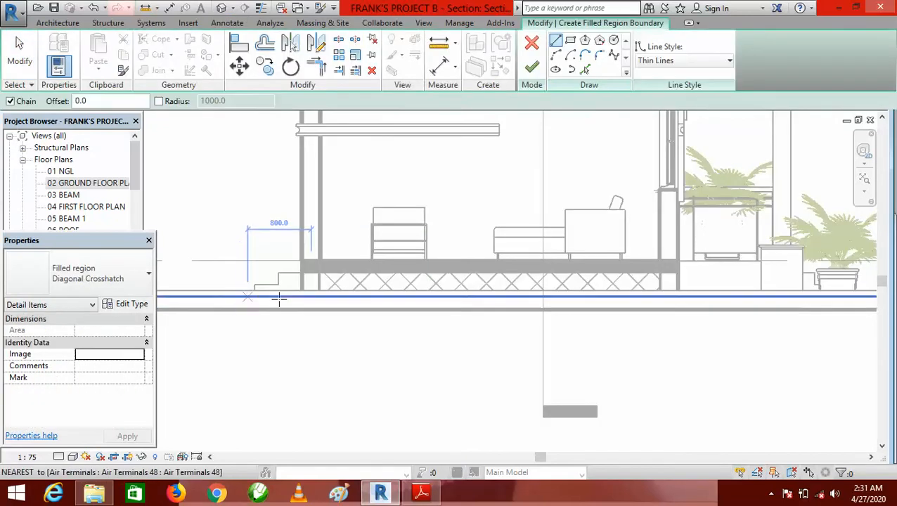
{"action": "scroll", "coordinate": [320, 302], "scroll_direction": "up", "scroll_amount": 5}
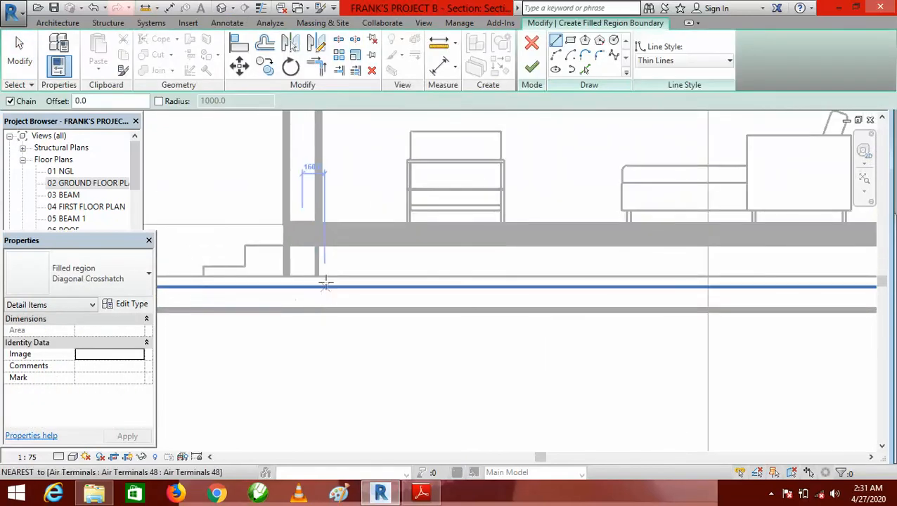
{"action": "left_click", "coordinate": [571, 43]}
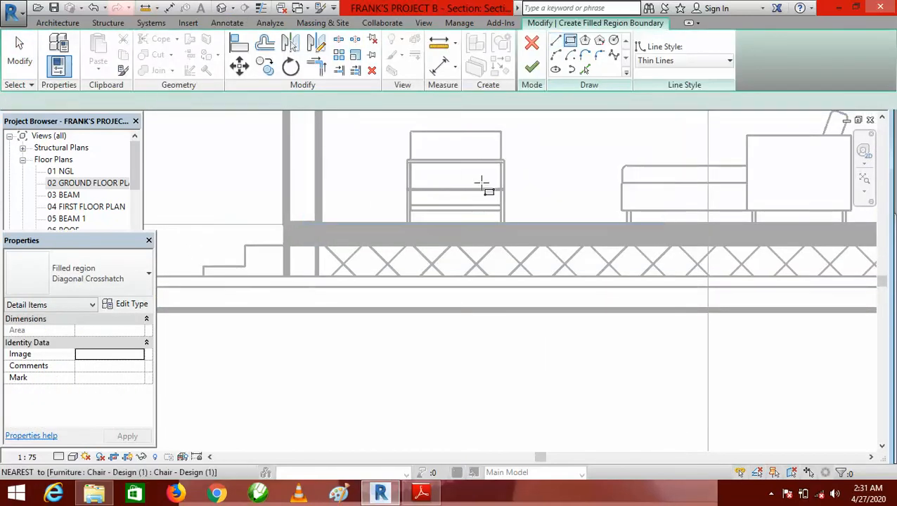
{"action": "scroll", "coordinate": [345, 313], "scroll_direction": "down", "scroll_amount": 4}
{"action": "left_click", "coordinate": [332, 302]}
{"action": "scroll", "coordinate": [514, 328], "scroll_direction": "up", "scroll_amount": 2}
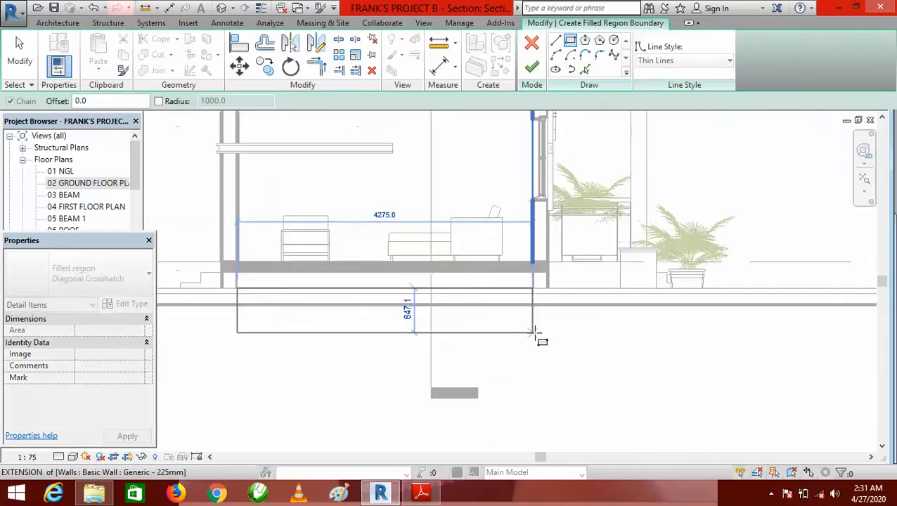
{"action": "scroll", "coordinate": [535, 330], "scroll_direction": "up", "scroll_amount": 1}
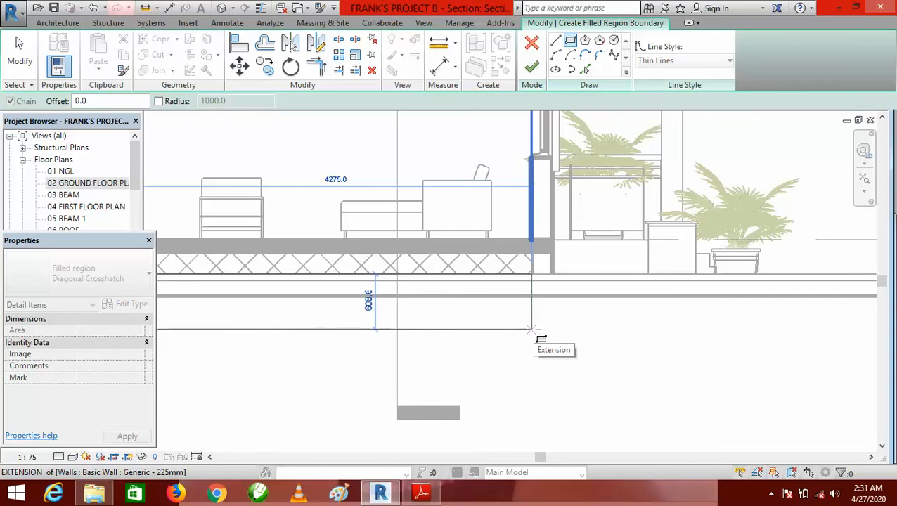
{"action": "left_click", "coordinate": [533, 329]}
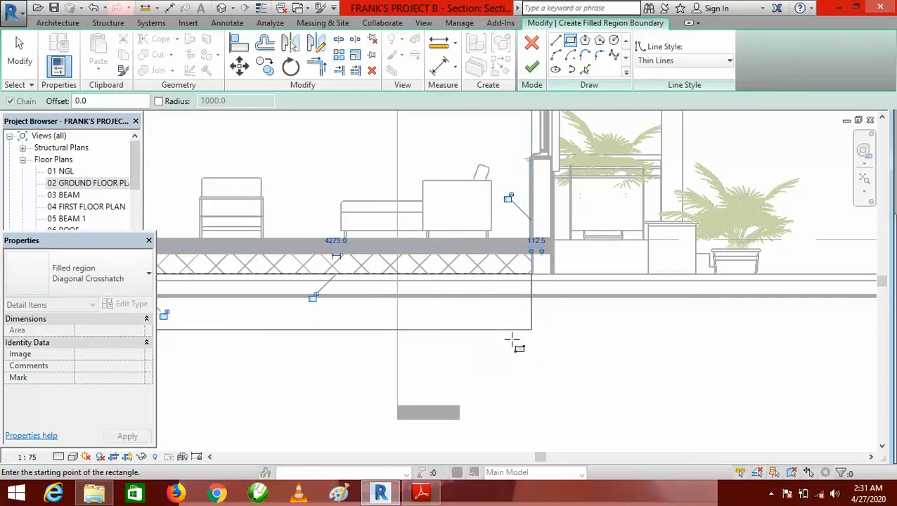
Set the lower rectangle's height to 600 mm and finish the filled region.
{"action": "scroll", "coordinate": [555, 362], "scroll_direction": "down", "scroll_amount": 3}
{"action": "scroll", "coordinate": [420, 353], "scroll_direction": "up", "scroll_amount": 4}
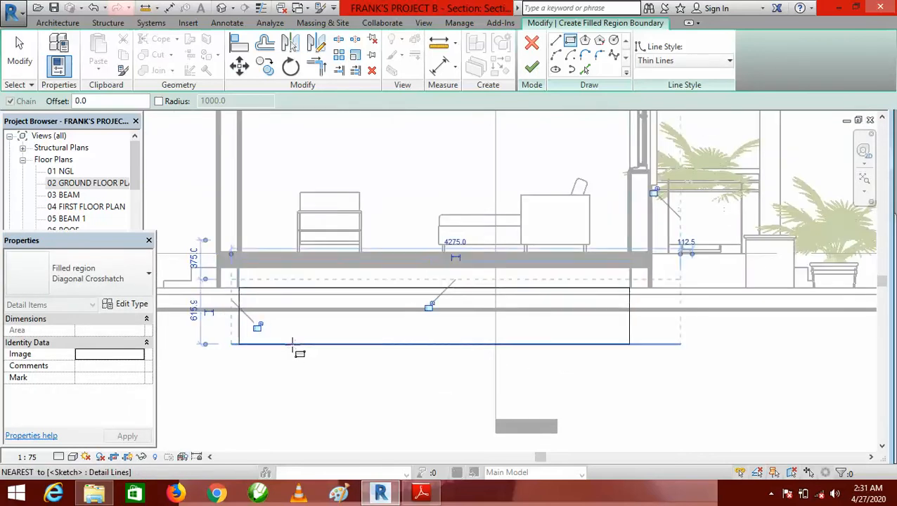
{"action": "scroll", "coordinate": [296, 348], "scroll_direction": "up", "scroll_amount": 3}
{"action": "scroll", "coordinate": [482, 335], "scroll_direction": "down", "scroll_amount": 2}
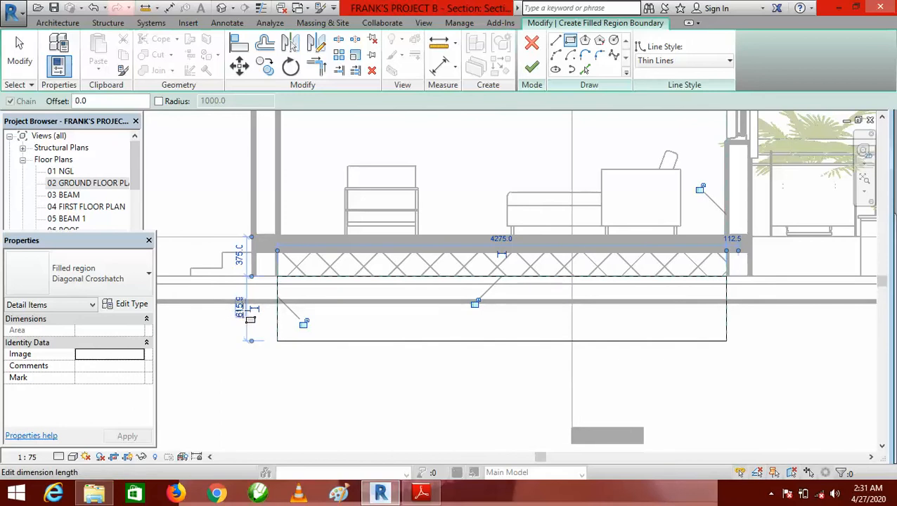
{"action": "left_click", "coordinate": [240, 309]}
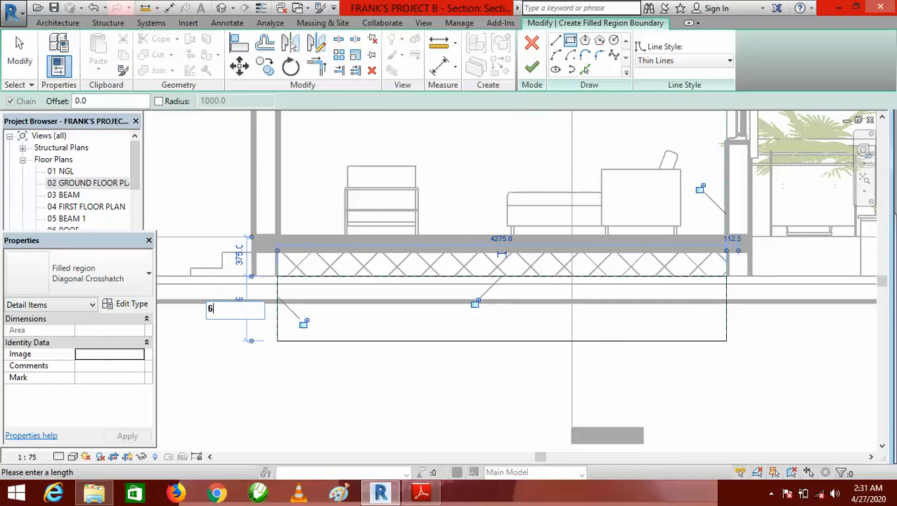
{"action": "key", "text": "Return"}
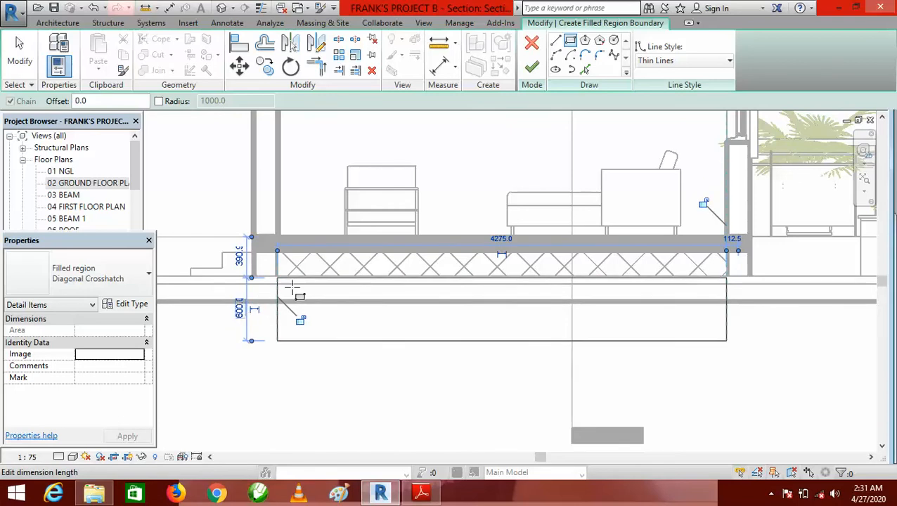
{"action": "scroll", "coordinate": [407, 302], "scroll_direction": "up", "scroll_amount": 3}
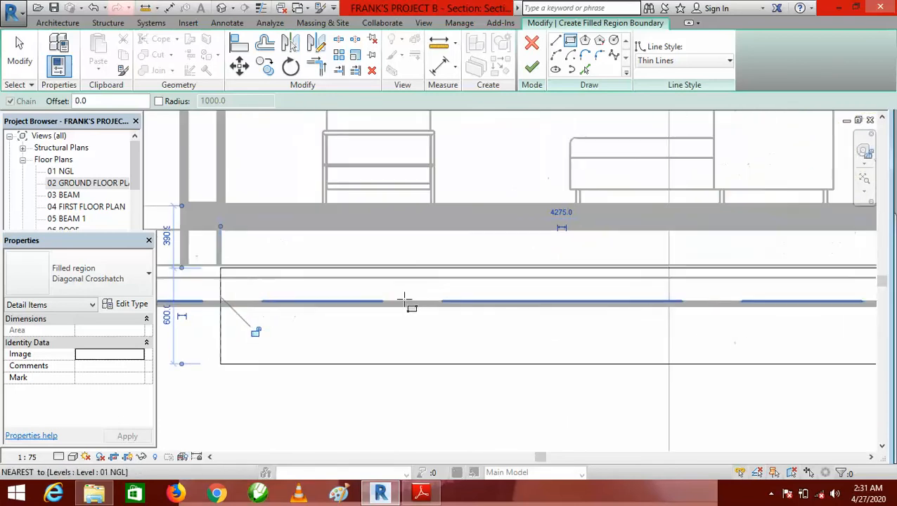
{"action": "scroll", "coordinate": [415, 328], "scroll_direction": "down", "scroll_amount": 4}
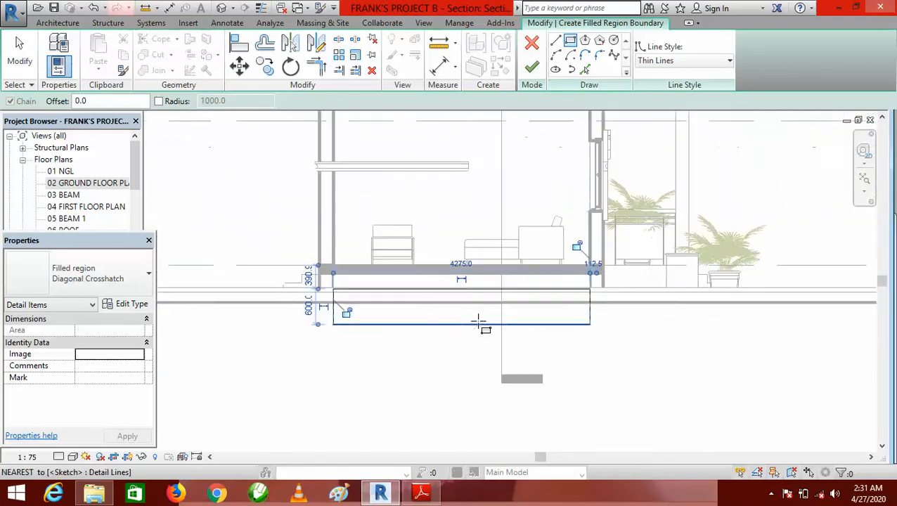
{"action": "scroll", "coordinate": [478, 323], "scroll_direction": "up", "scroll_amount": 1}
{"action": "left_click", "coordinate": [533, 68]}
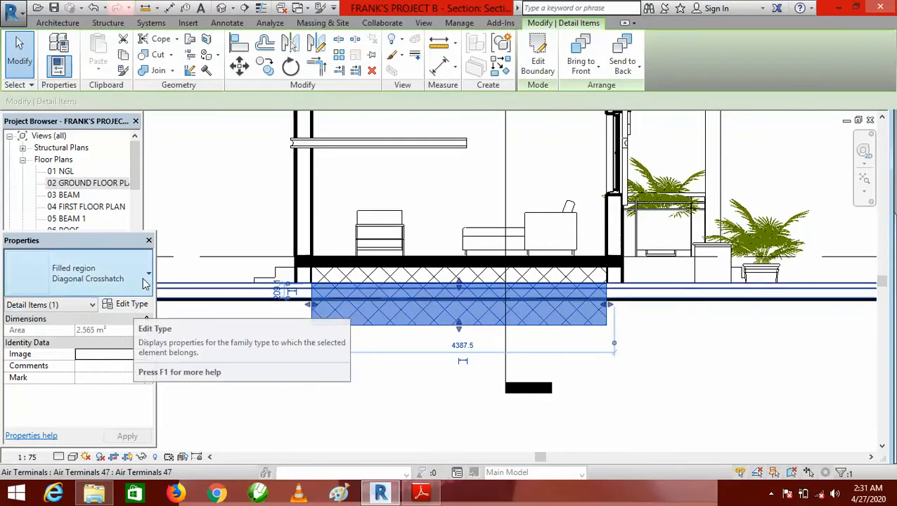
{"action": "left_click", "coordinate": [149, 274]}
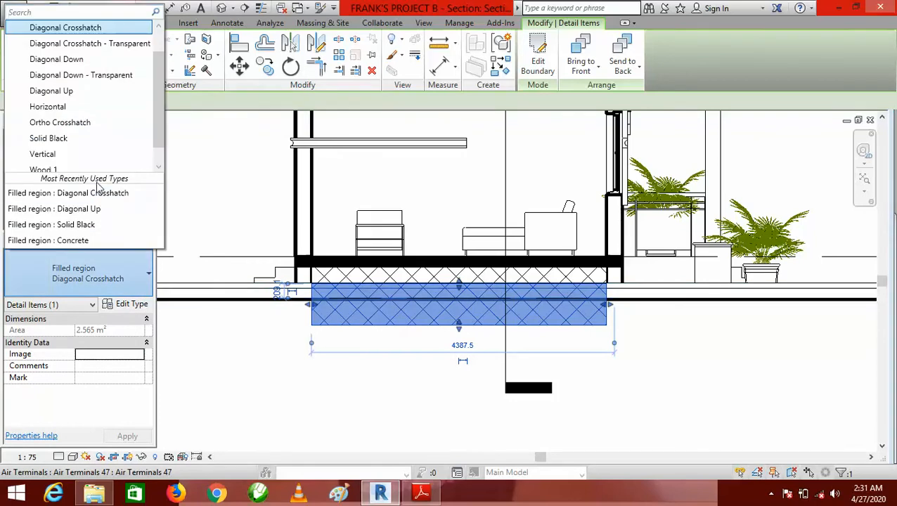
{"action": "scroll", "coordinate": [84, 115], "scroll_direction": "up", "scroll_amount": 1}
{"action": "scroll", "coordinate": [96, 77], "scroll_direction": "down", "scroll_amount": 1}
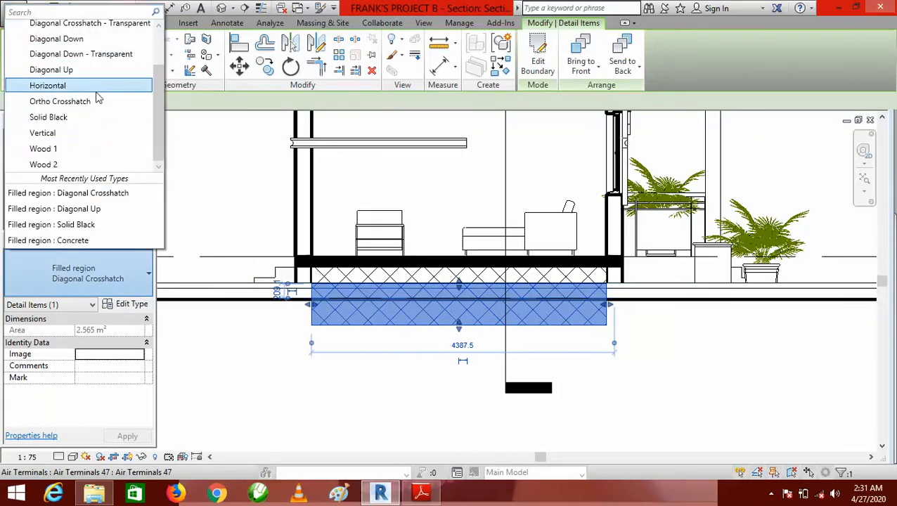
{"action": "left_click", "coordinate": [129, 284]}
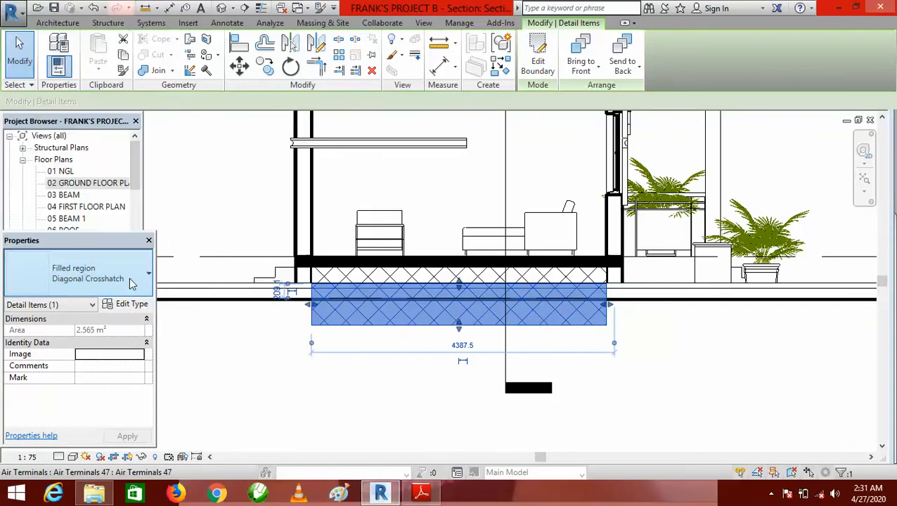
Duplicate the selected lower region's Diagonal Crosshatch type as a new filled region type named Earth.
{"action": "left_click", "coordinate": [132, 304]}
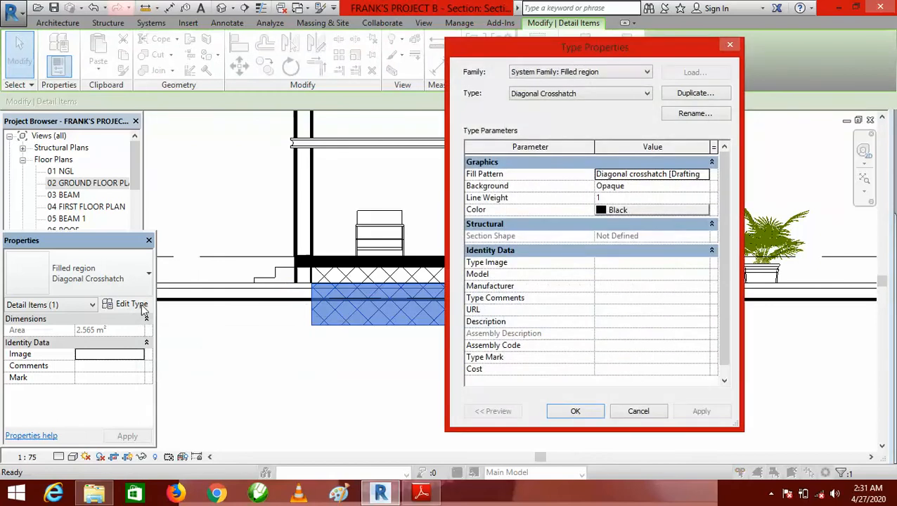
{"action": "left_click", "coordinate": [695, 94]}
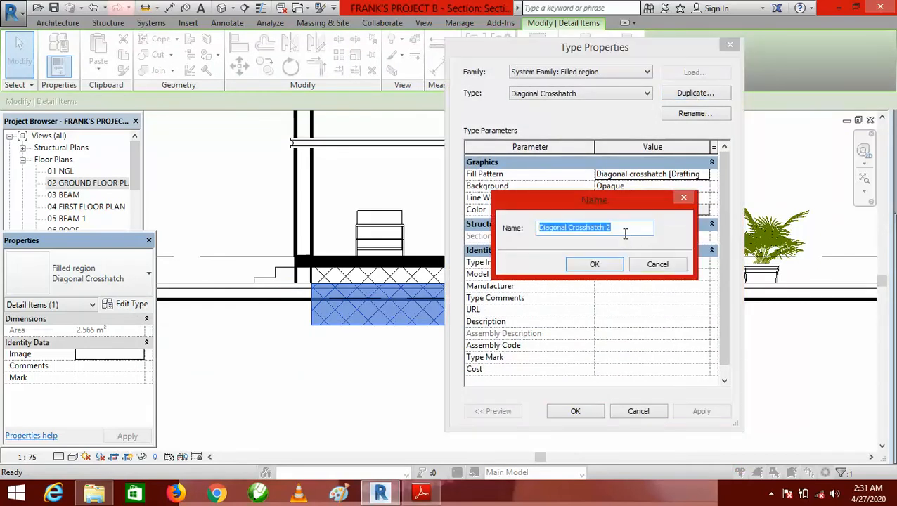
{"action": "type", "text": "Earth"}
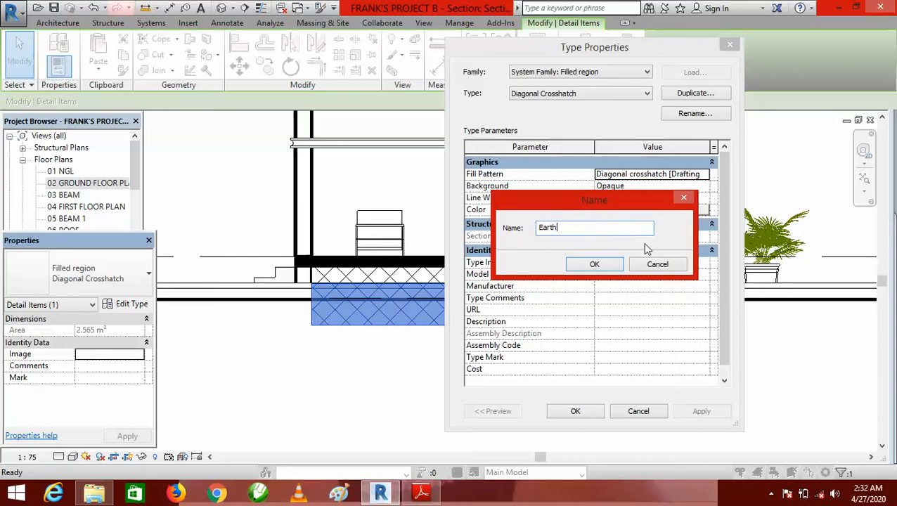
{"action": "left_click", "coordinate": [595, 265]}
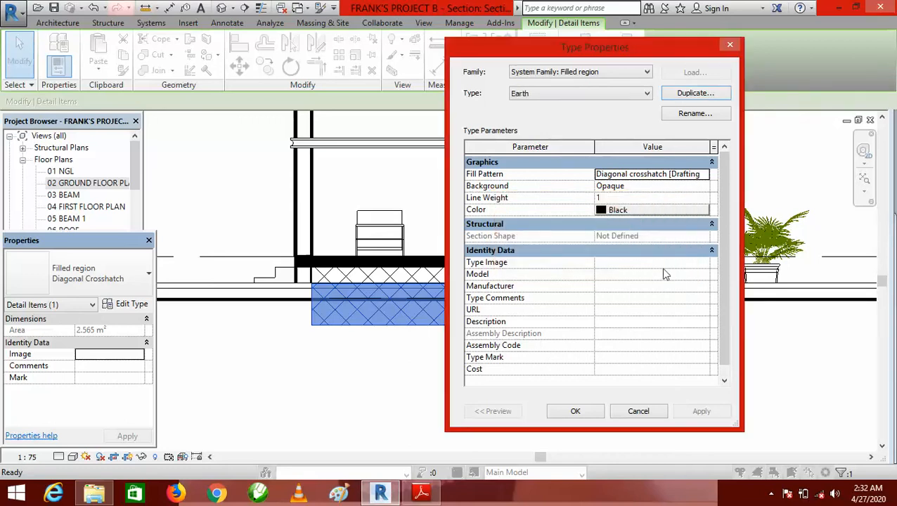
Set the Earth type's fill pattern to the Earth drafting pattern and apply it to the lower region.
{"action": "left_click", "coordinate": [705, 175]}
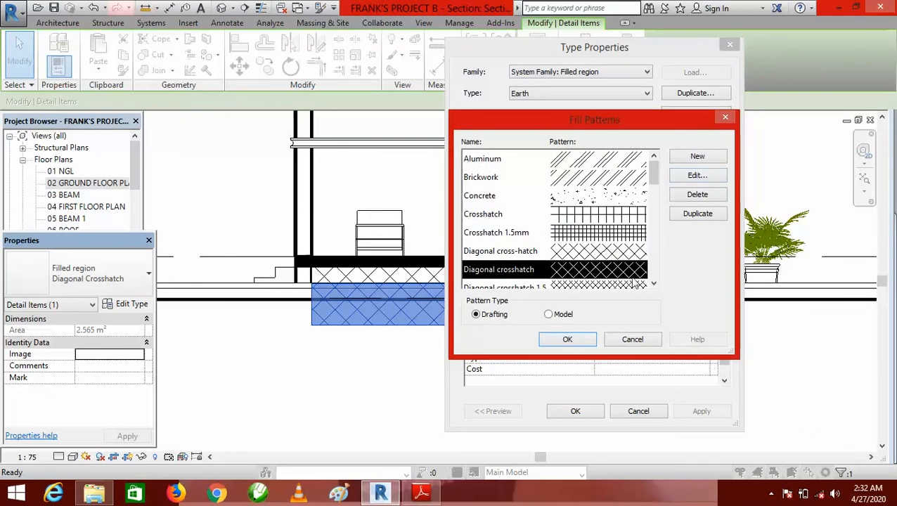
{"action": "left_click", "coordinate": [654, 284]}
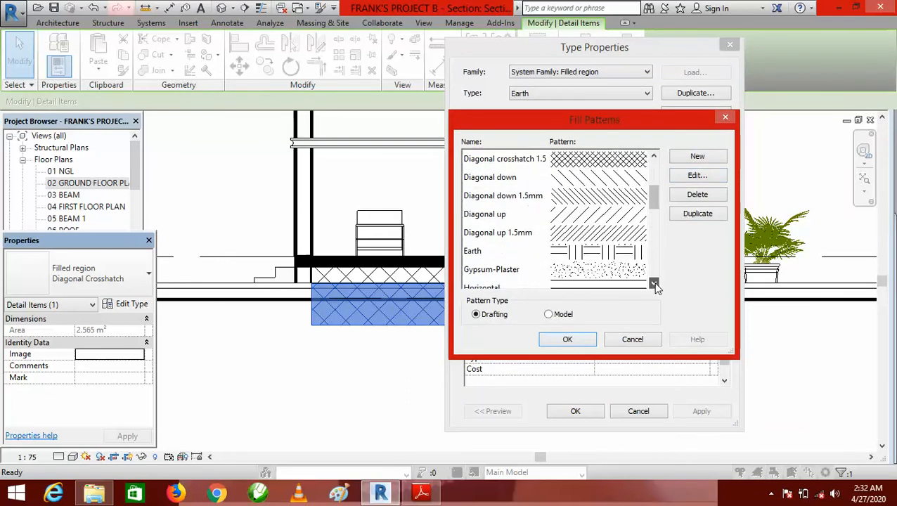
{"action": "left_click", "coordinate": [478, 253]}
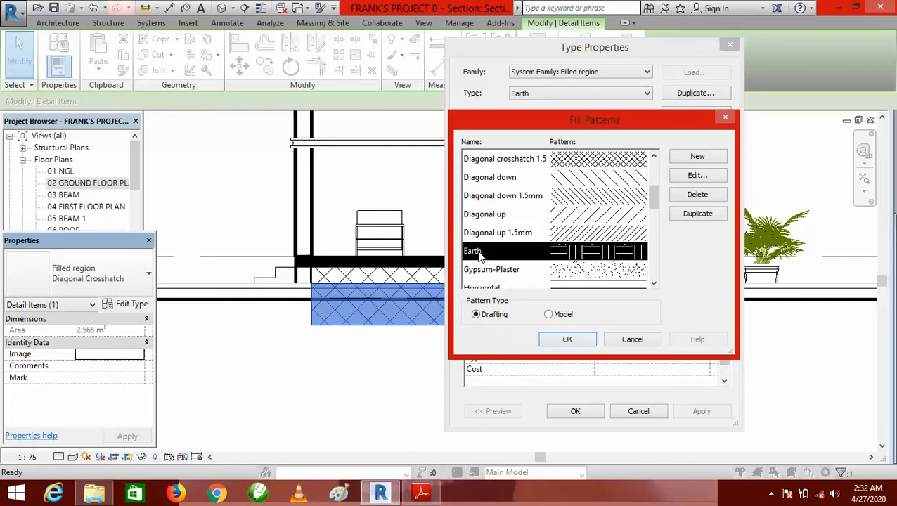
{"action": "left_click", "coordinate": [568, 340]}
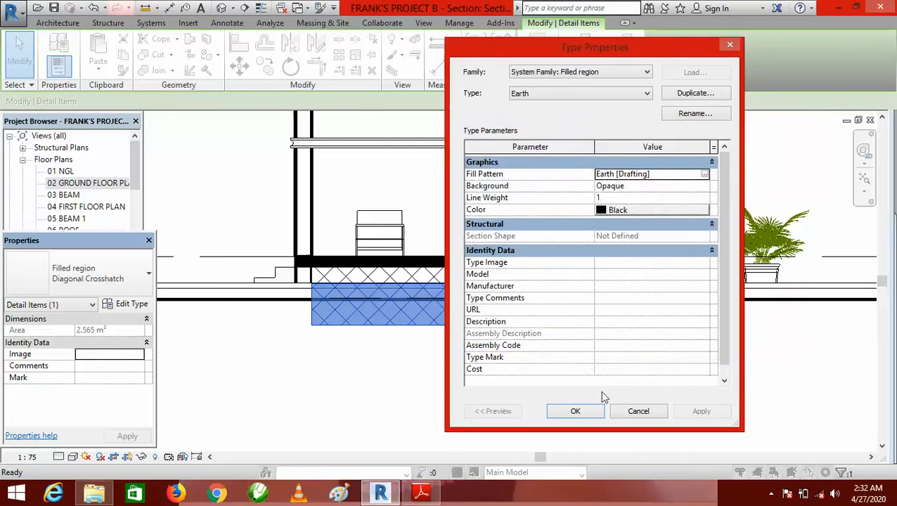
{"action": "left_click", "coordinate": [582, 412]}
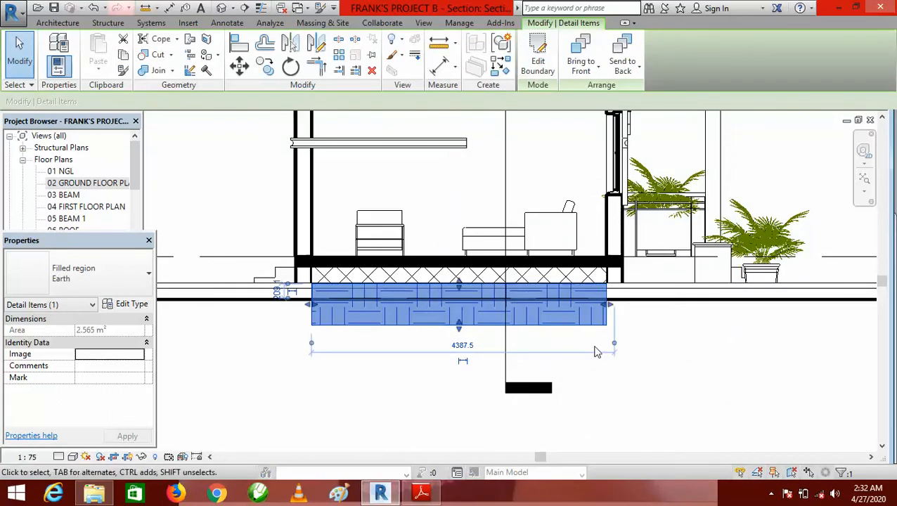
Deselect the earth region and examine both hatched layers beneath the ground-floor slab in relation to the walls and ground line.
{"action": "scroll", "coordinate": [594, 351], "scroll_direction": "down", "scroll_amount": 2}
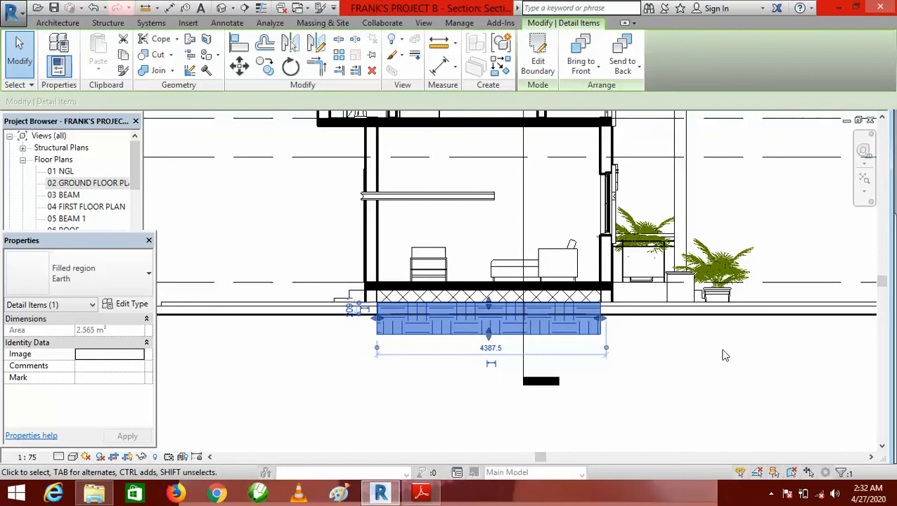
{"action": "left_click", "coordinate": [701, 402]}
{"action": "scroll", "coordinate": [500, 329], "scroll_direction": "up", "scroll_amount": 2}
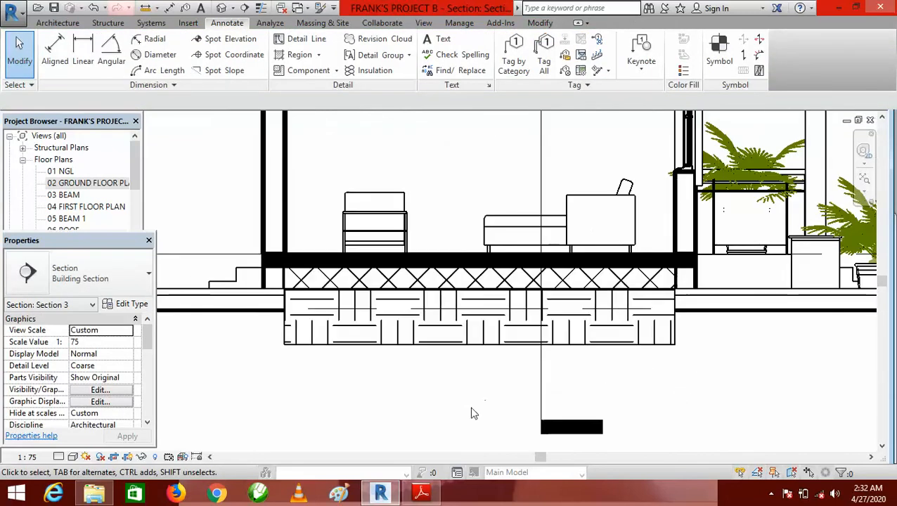
{"action": "scroll", "coordinate": [472, 410], "scroll_direction": "down", "scroll_amount": 2}
{"action": "scroll", "coordinate": [469, 409], "scroll_direction": "down", "scroll_amount": 2}
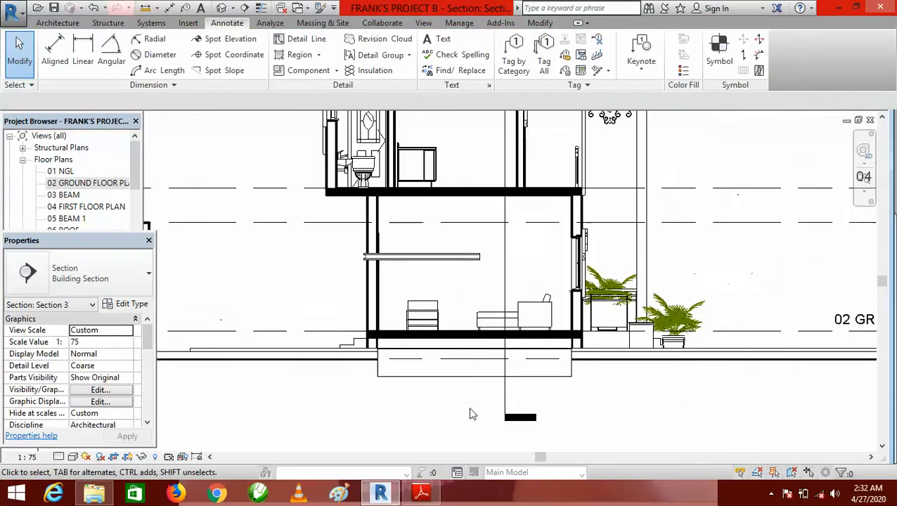
{"action": "scroll", "coordinate": [574, 420], "scroll_direction": "down", "scroll_amount": 1}
{"action": "scroll", "coordinate": [375, 359], "scroll_direction": "up", "scroll_amount": 1}
{"action": "scroll", "coordinate": [386, 365], "scroll_direction": "up", "scroll_amount": 3}
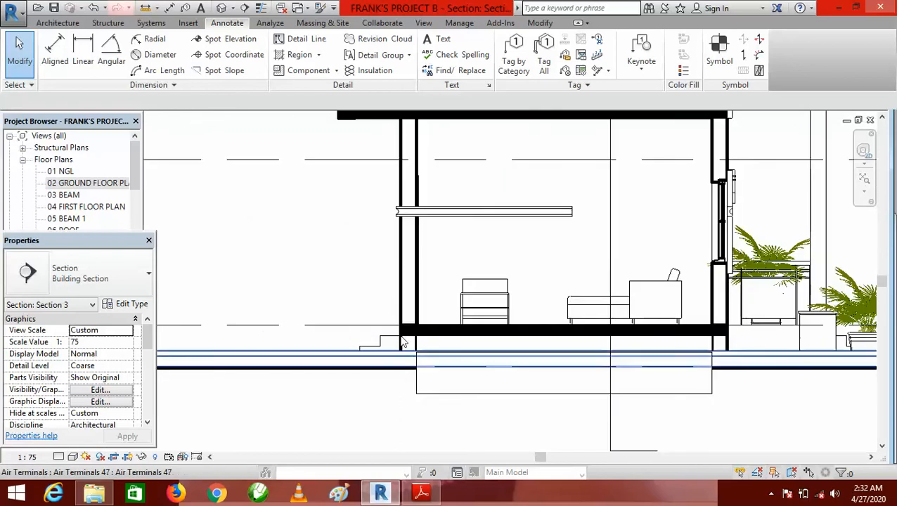
{"action": "scroll", "coordinate": [410, 296], "scroll_direction": "down", "scroll_amount": 4}
{"action": "scroll", "coordinate": [394, 369], "scroll_direction": "up", "scroll_amount": 2}
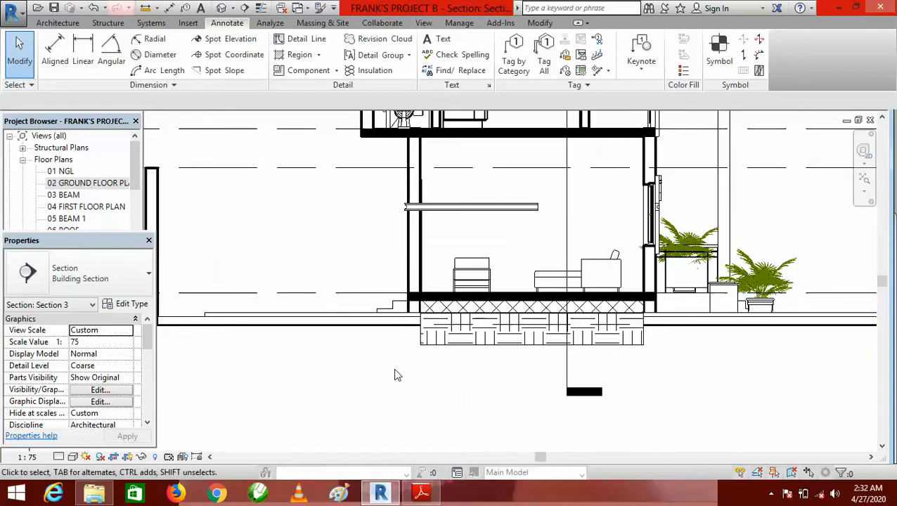
Draw a detail line across the left wall's width, offset 1500 below the underside of the ground floor slab.
{"action": "scroll", "coordinate": [395, 373], "scroll_direction": "down", "scroll_amount": 4}
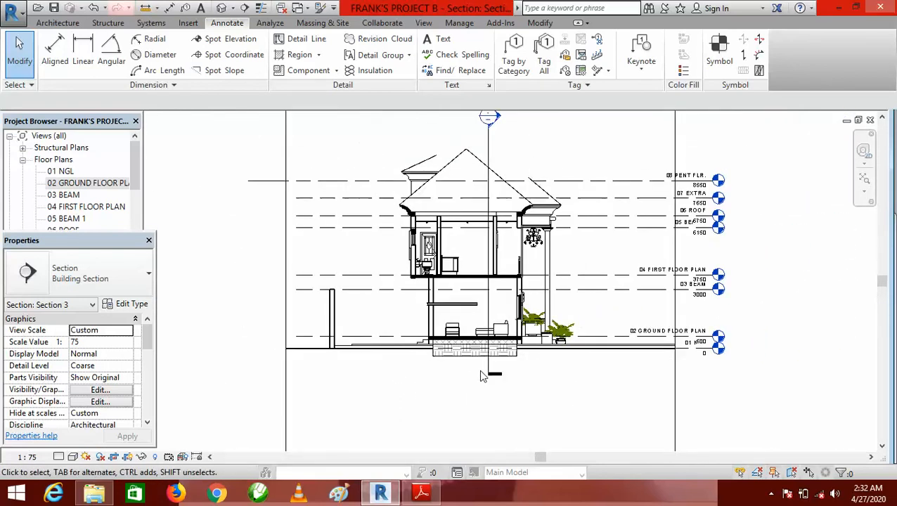
{"action": "scroll", "coordinate": [483, 376], "scroll_direction": "up", "scroll_amount": 1}
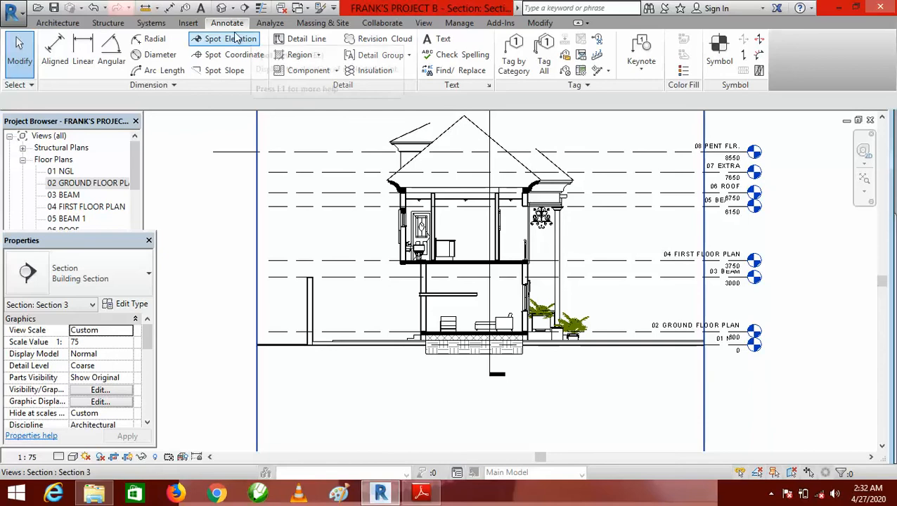
{"action": "left_click", "coordinate": [310, 44]}
{"action": "scroll", "coordinate": [420, 366], "scroll_direction": "up", "scroll_amount": 6}
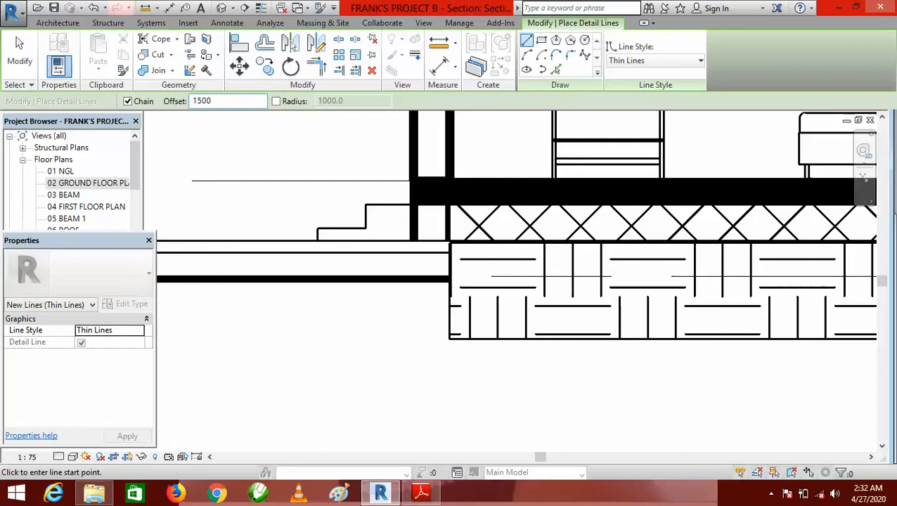
{"action": "left_click", "coordinate": [446, 204]}
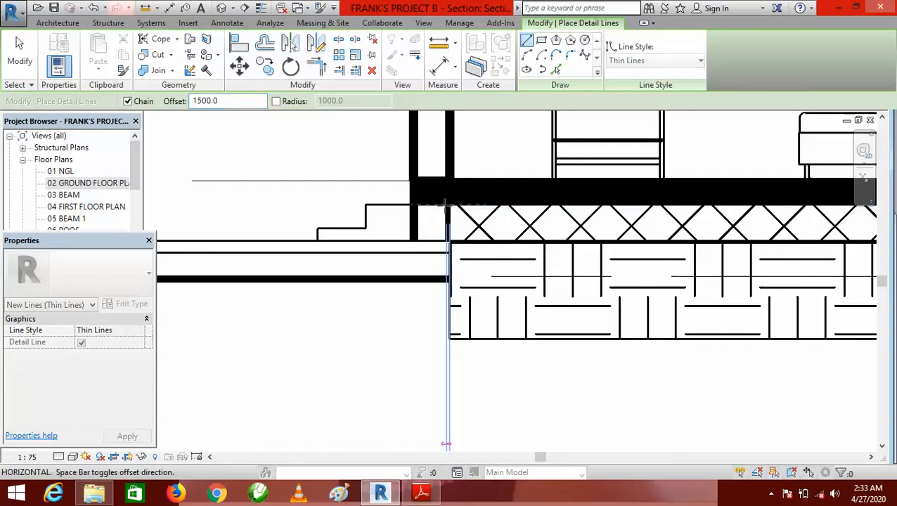
{"action": "left_click", "coordinate": [445, 444]}
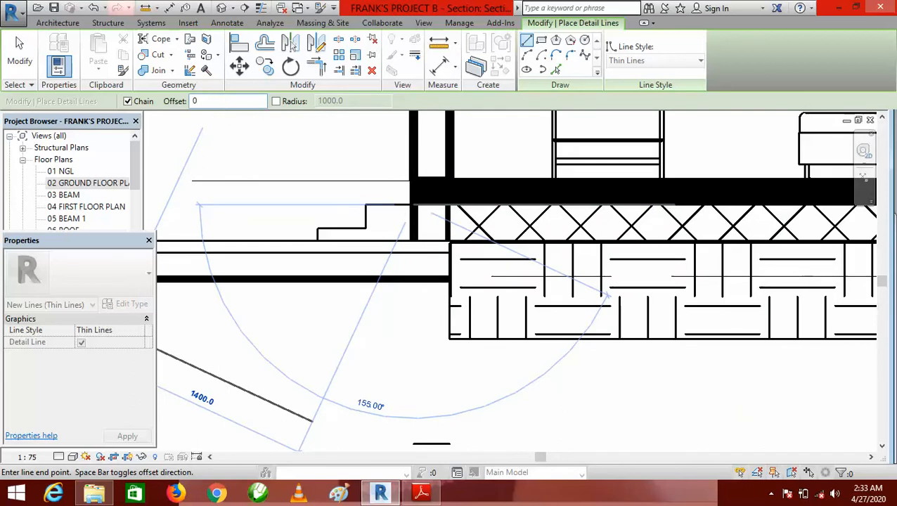
Reset the line offset to 0 and draw two vertical detail lines joining the lower line's ends to the slab's underside.
{"action": "key", "text": "Return"}
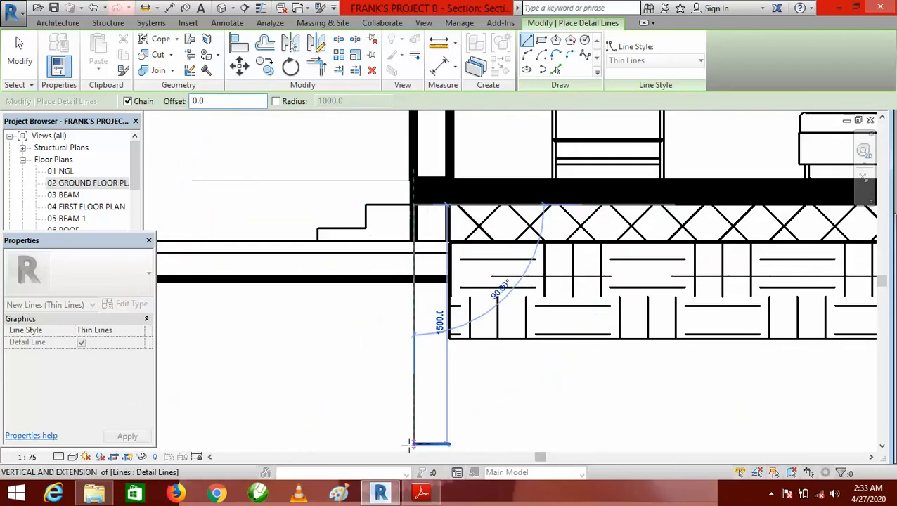
{"action": "left_click", "coordinate": [413, 443]}
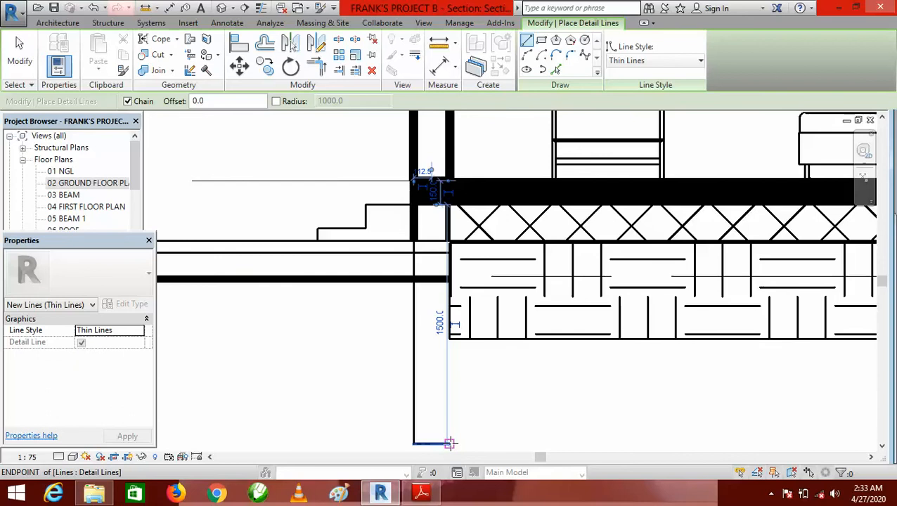
{"action": "left_click", "coordinate": [448, 443]}
{"action": "left_click", "coordinate": [449, 205]}
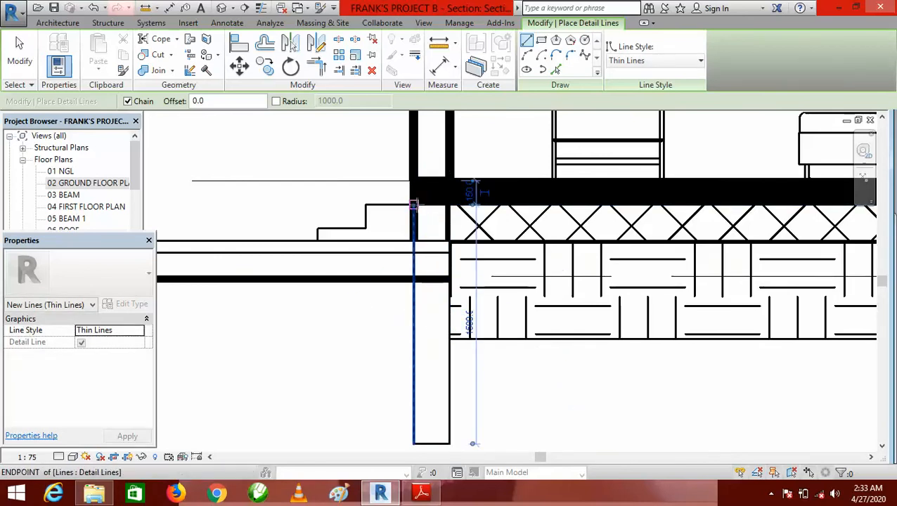
{"action": "scroll", "coordinate": [415, 202], "scroll_direction": "down", "scroll_amount": 1}
{"action": "key", "text": "Escape"}
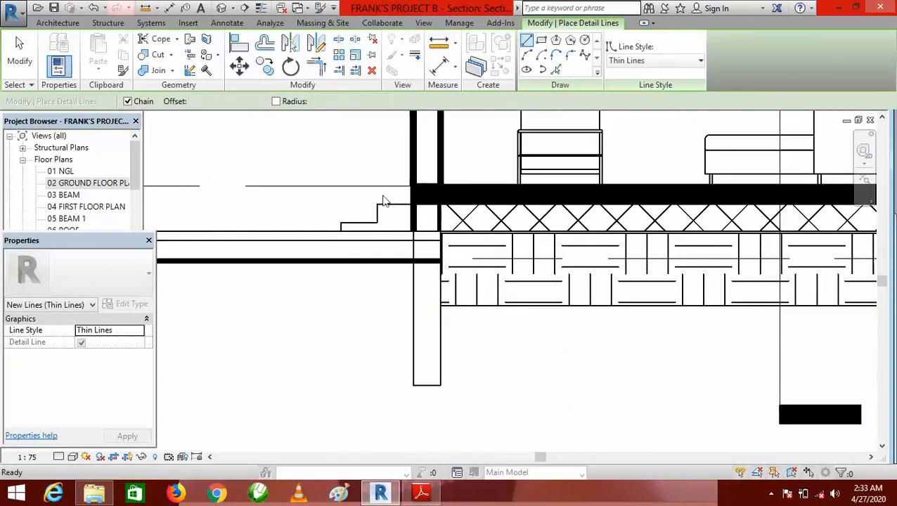
Select the lines of the tall detail-line rectangle under the wall and move them to the empty area below and left of the building.
{"action": "scroll", "coordinate": [384, 196], "scroll_direction": "down", "scroll_amount": 4}
{"action": "scroll", "coordinate": [446, 283], "scroll_direction": "down", "scroll_amount": 1}
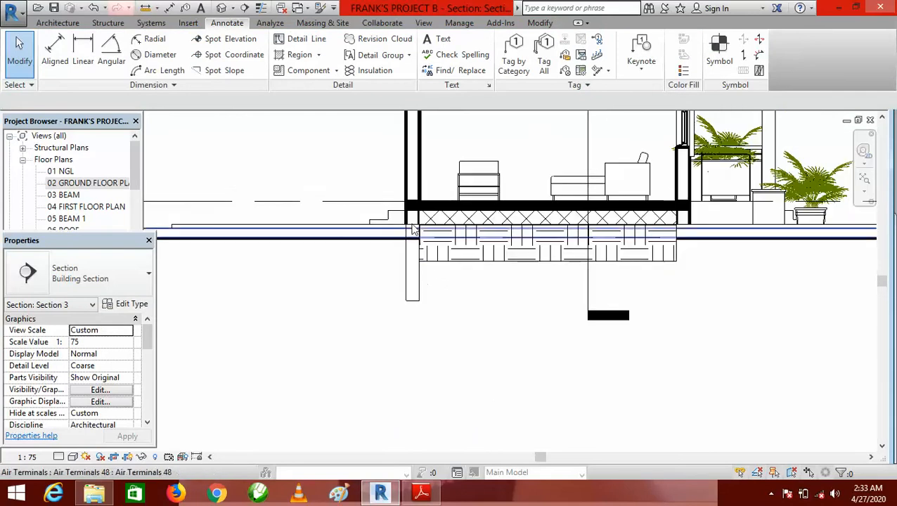
{"action": "scroll", "coordinate": [405, 220], "scroll_direction": "up", "scroll_amount": 2}
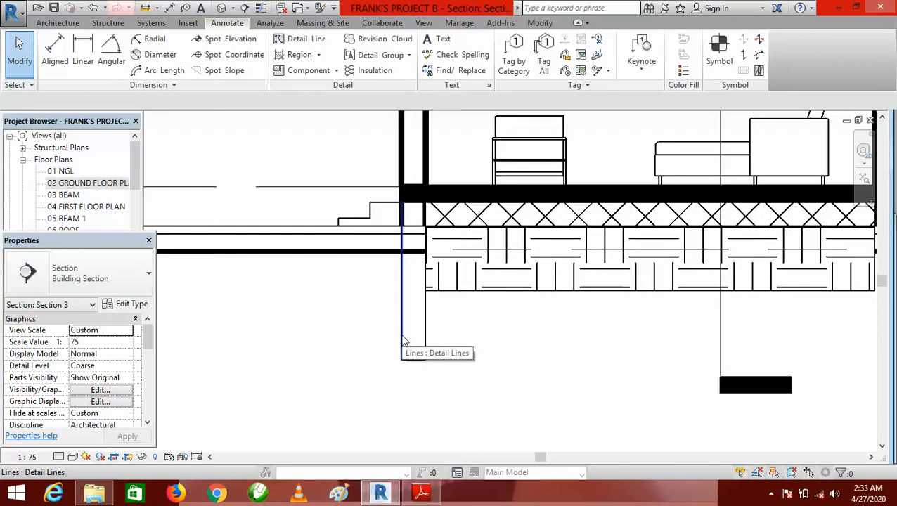
{"action": "left_click", "coordinate": [408, 355]}
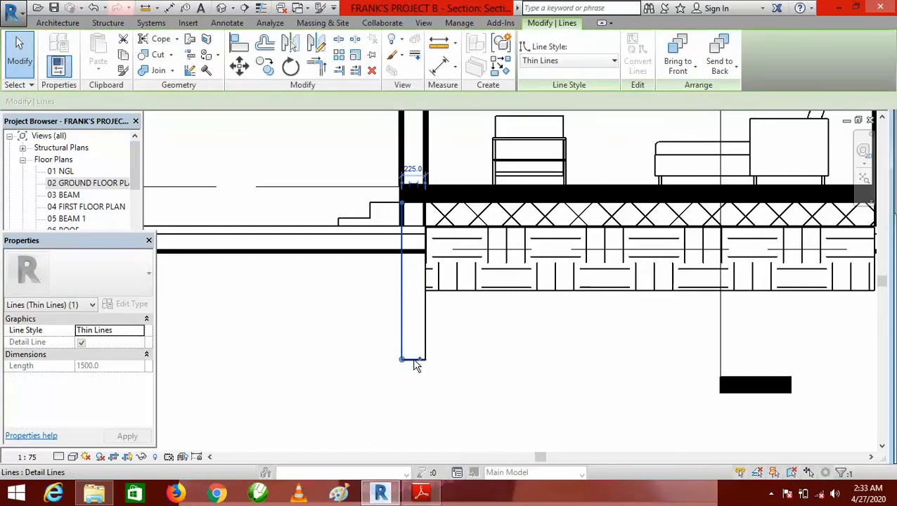
{"action": "left_click", "coordinate": [424, 355], "text": "ctrl"}
{"action": "left_click", "coordinate": [425, 342], "text": "ctrl"}
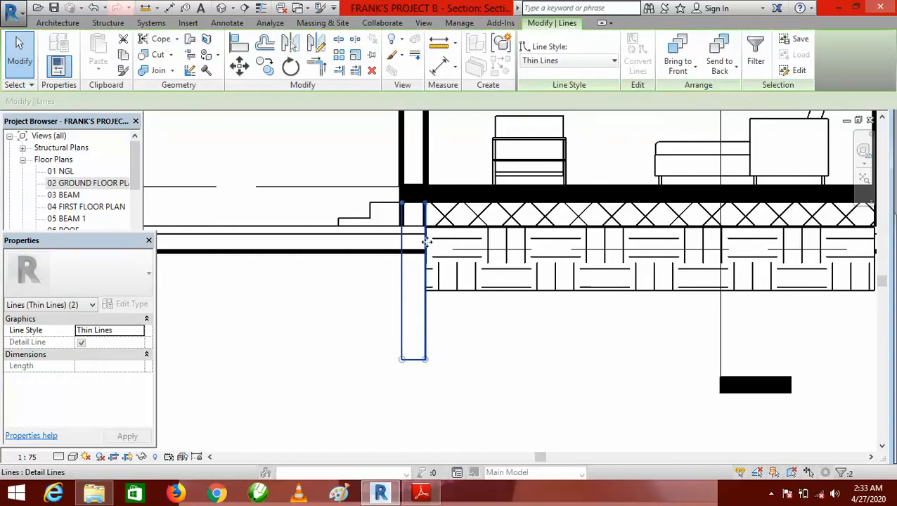
{"action": "left_click", "coordinate": [416, 204], "text": "ctrl"}
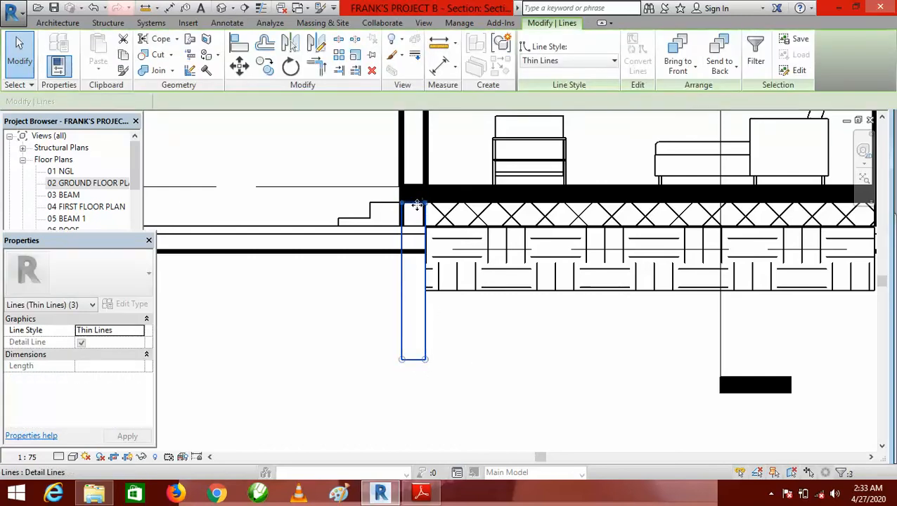
{"action": "left_click", "coordinate": [239, 67]}
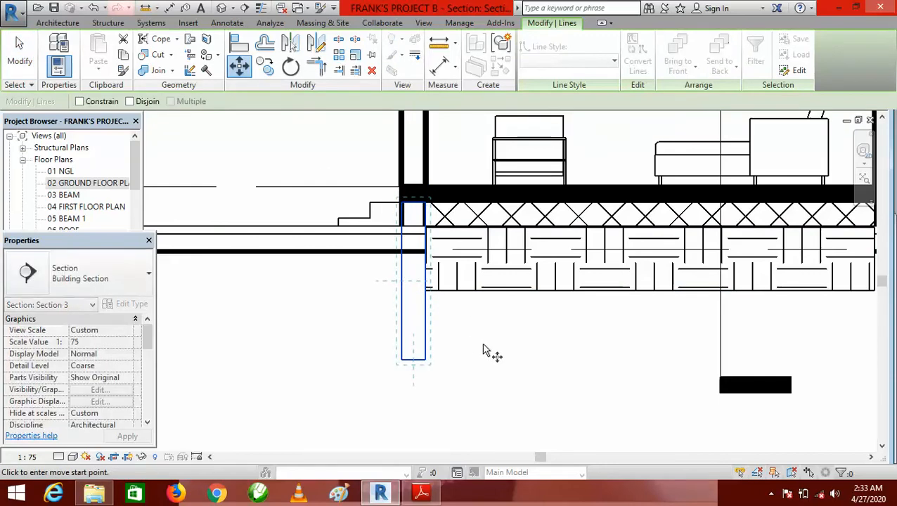
{"action": "scroll", "coordinate": [552, 218], "scroll_direction": "down", "scroll_amount": 3}
{"action": "left_click", "coordinate": [538, 275]}
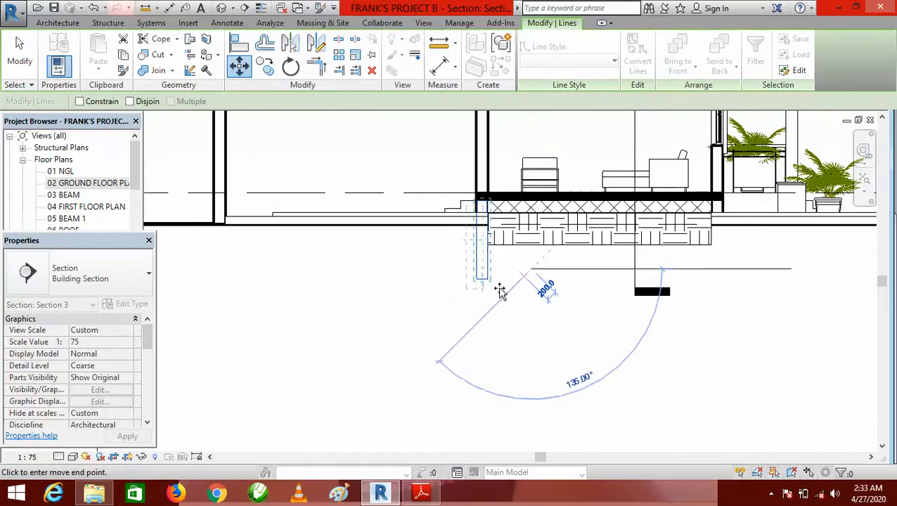
{"action": "left_click", "coordinate": [429, 346]}
{"action": "key", "text": "Escape"}
Offset a copy of the moved rectangle's bottom line 150 downward.
{"action": "scroll", "coordinate": [360, 357], "scroll_direction": "up", "scroll_amount": 2}
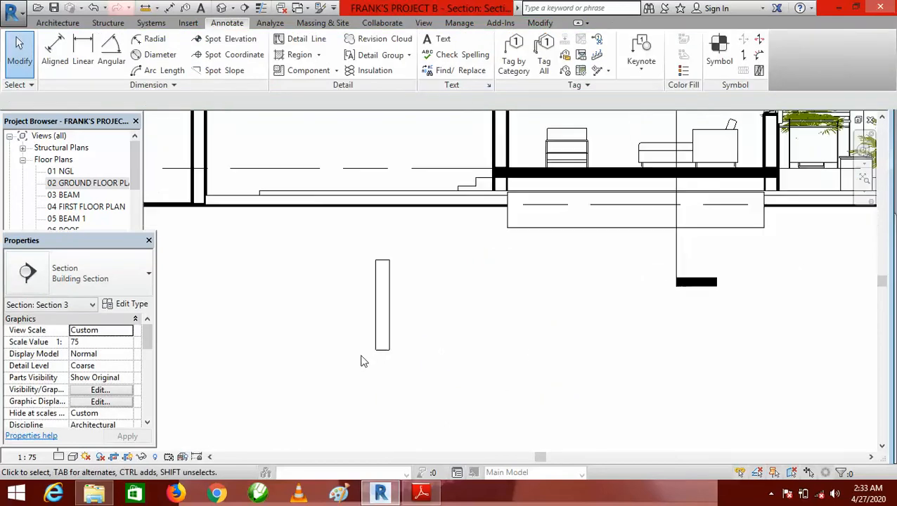
{"action": "scroll", "coordinate": [364, 322], "scroll_direction": "down", "scroll_amount": 2}
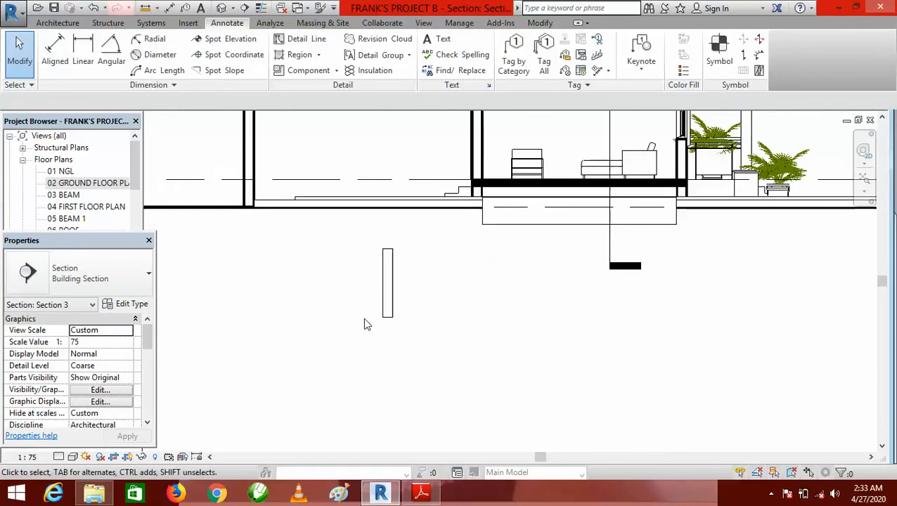
{"action": "scroll", "coordinate": [404, 339], "scroll_direction": "up", "scroll_amount": 2}
{"action": "scroll", "coordinate": [401, 326], "scroll_direction": "up", "scroll_amount": 2}
{"action": "scroll", "coordinate": [401, 325], "scroll_direction": "up", "scroll_amount": 1}
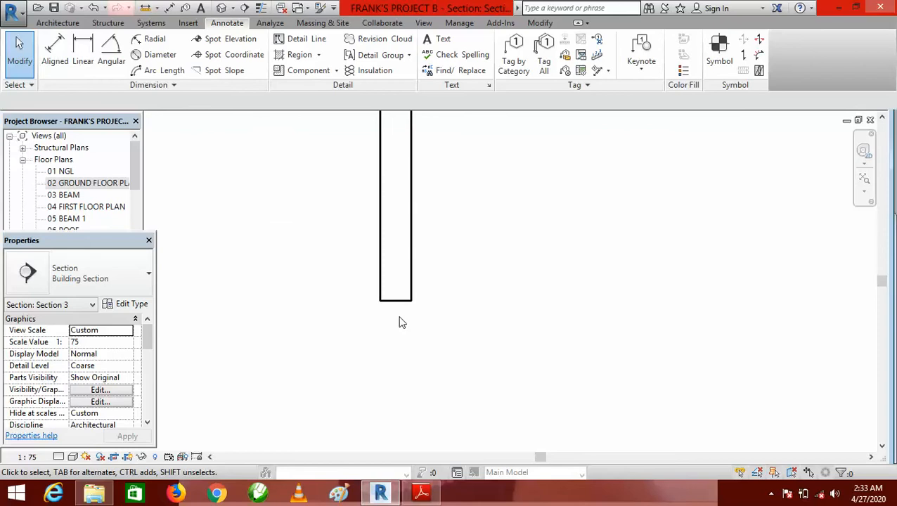
{"action": "scroll", "coordinate": [425, 292], "scroll_direction": "down", "scroll_amount": 1}
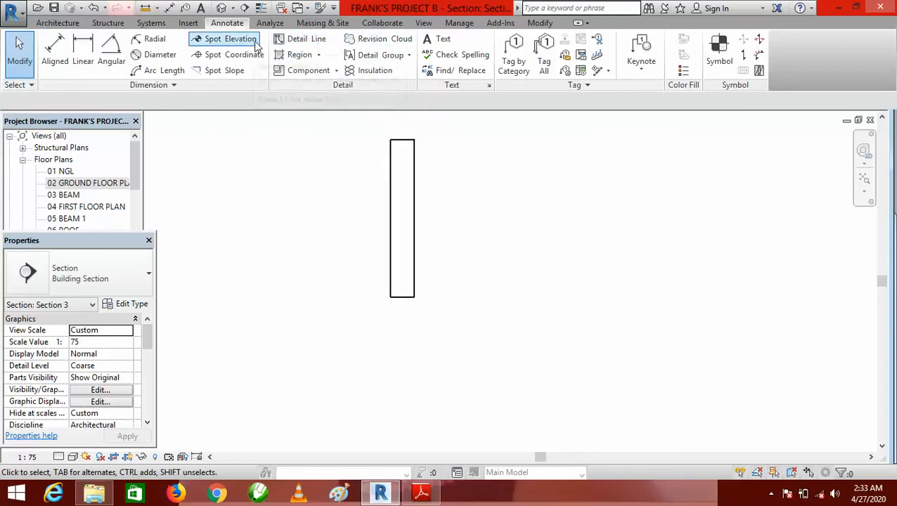
{"action": "left_click", "coordinate": [541, 23]}
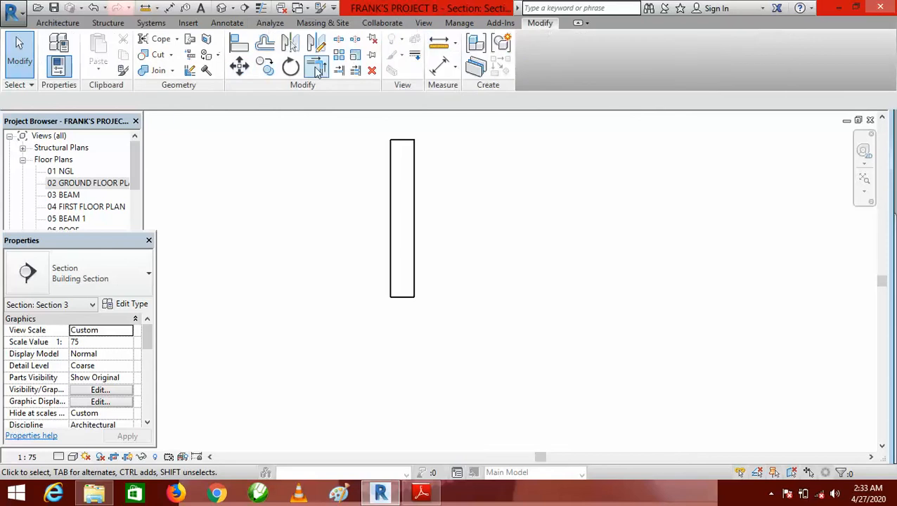
{"action": "left_click", "coordinate": [264, 42]}
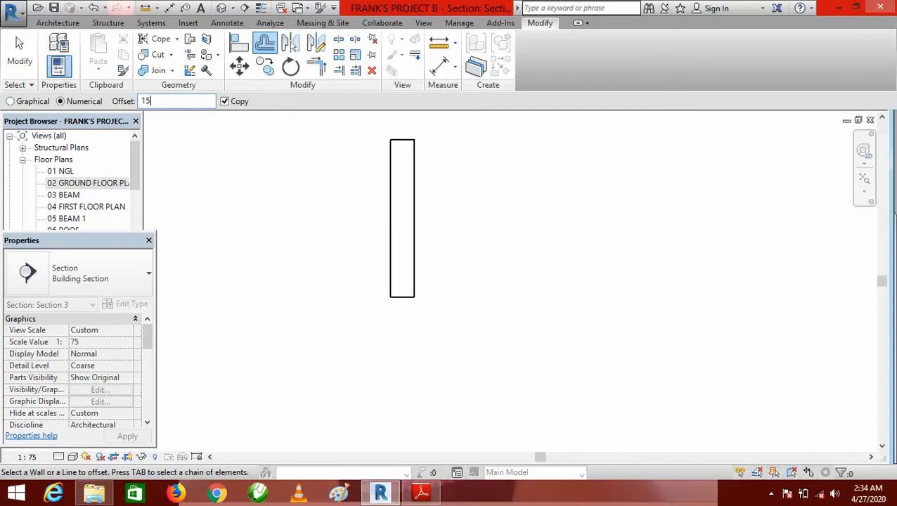
{"action": "type", "text": "0"}
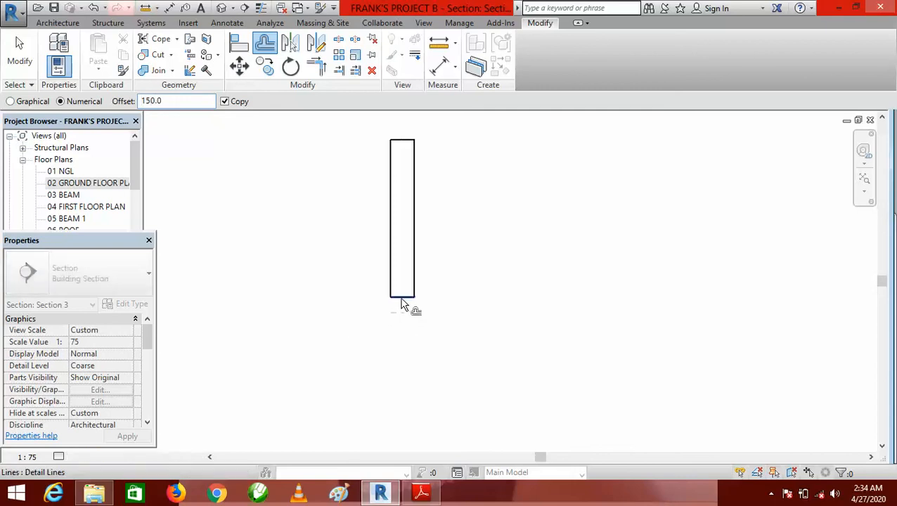
{"action": "left_click", "coordinate": [402, 303]}
Offset a copy of the short line under the rectangle 300 downward.
{"action": "scroll", "coordinate": [436, 314], "scroll_direction": "down", "scroll_amount": 1}
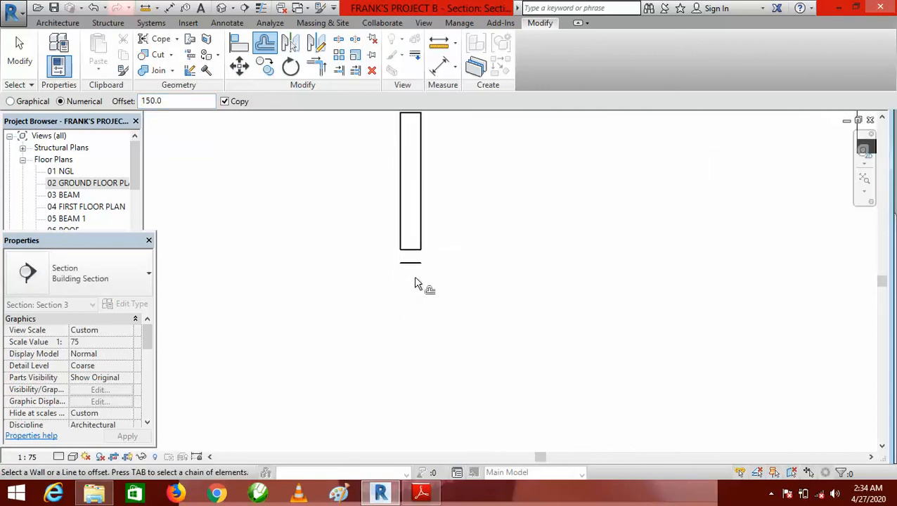
{"action": "scroll", "coordinate": [415, 268], "scroll_direction": "up", "scroll_amount": 1}
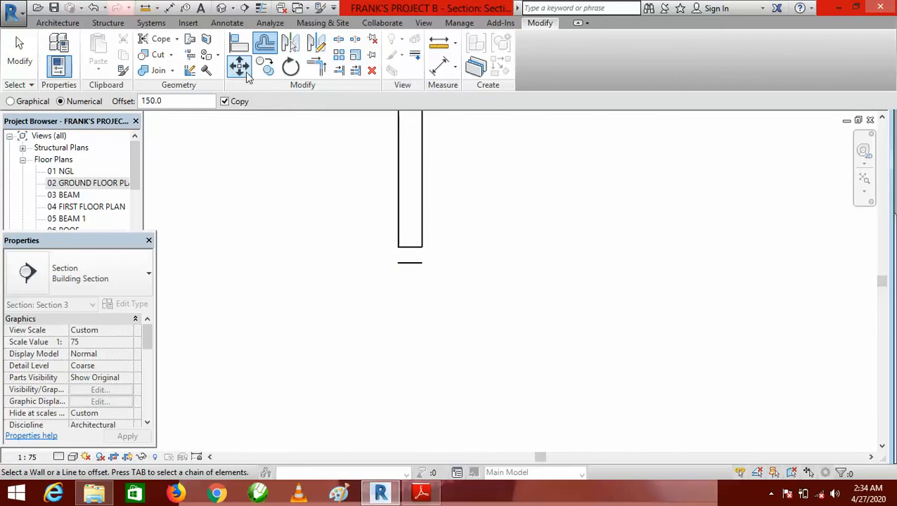
{"action": "left_click", "coordinate": [190, 101]}
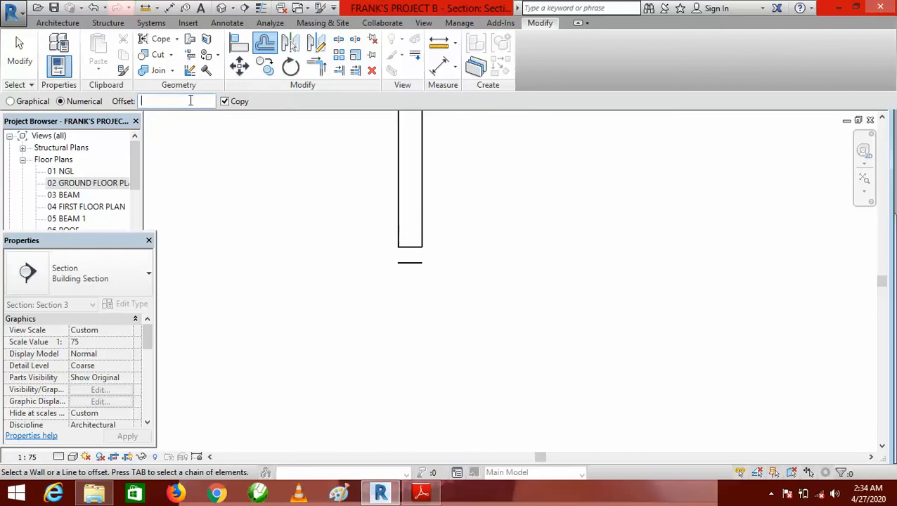
{"action": "type", "text": "300"}
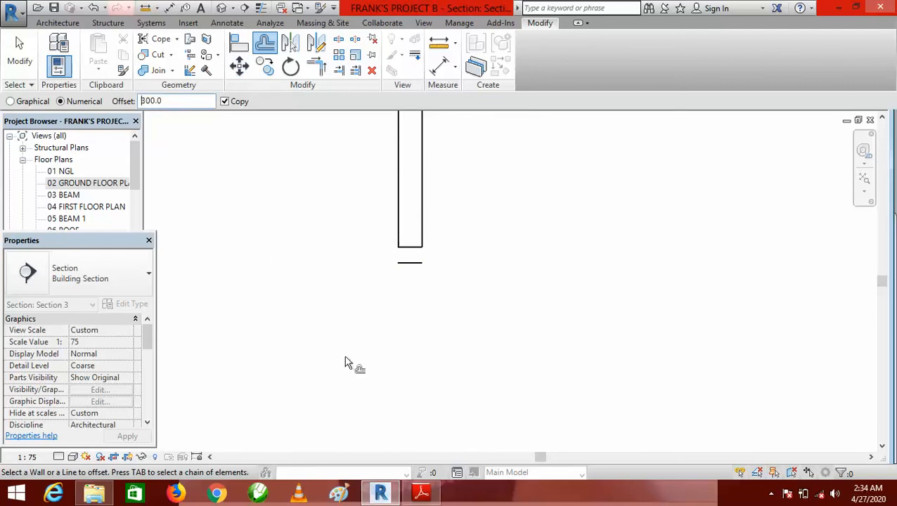
{"action": "left_click", "coordinate": [411, 265]}
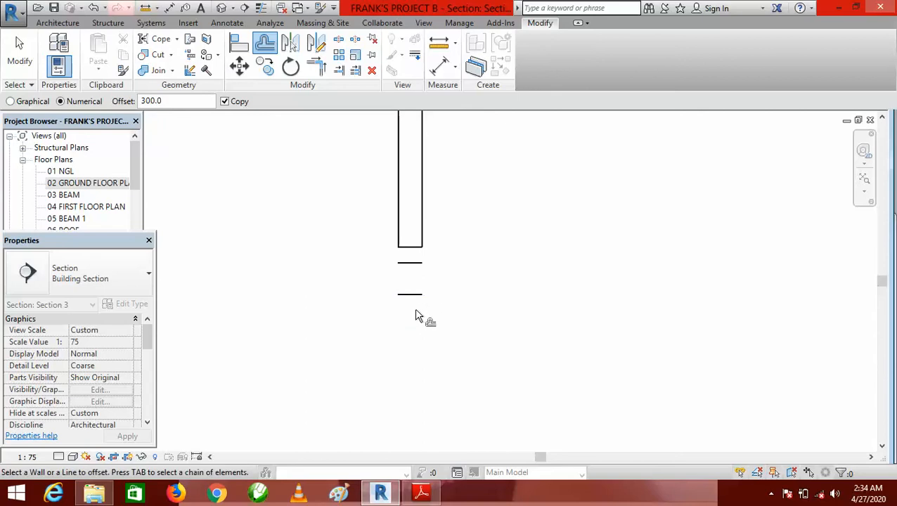
Offset copies by 225, the lowest short line downward and the rectangle's two vertical sides outward.
{"action": "scroll", "coordinate": [414, 315], "scroll_direction": "down", "scroll_amount": 1}
{"action": "scroll", "coordinate": [413, 321], "scroll_direction": "up", "scroll_amount": 1}
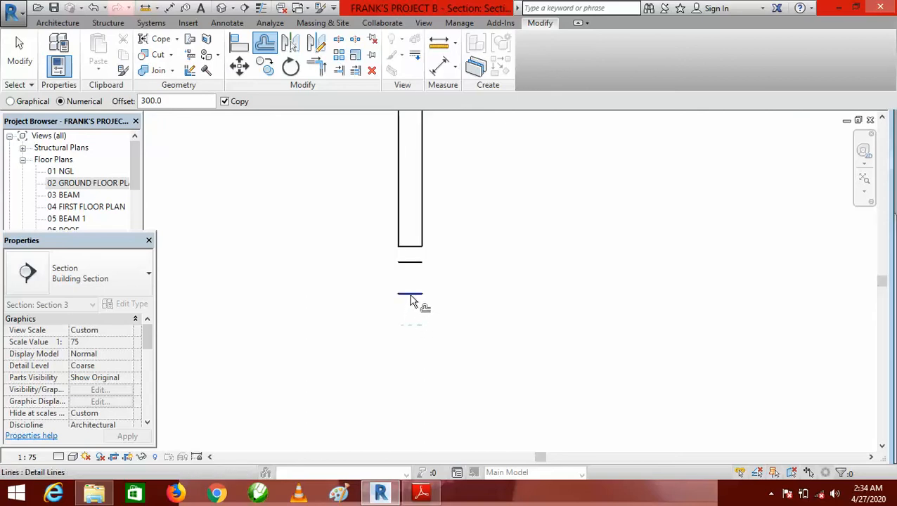
{"action": "scroll", "coordinate": [412, 291], "scroll_direction": "up", "scroll_amount": 1}
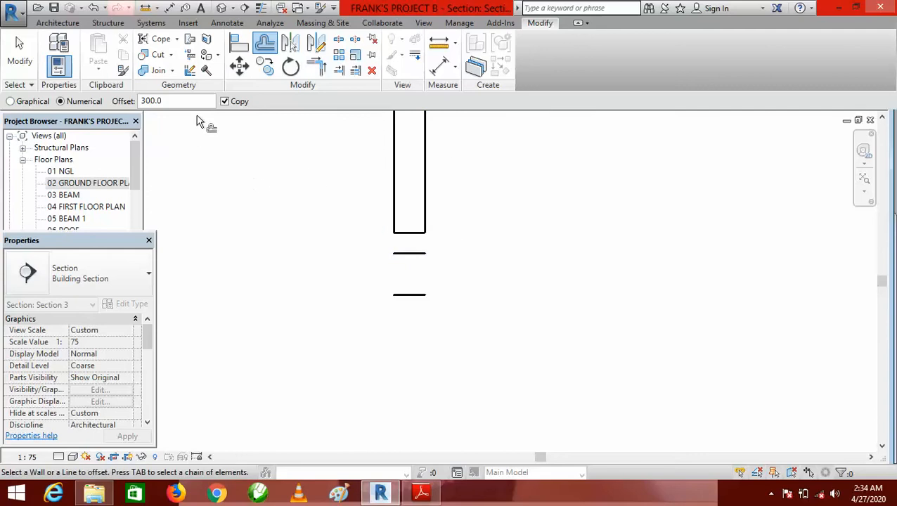
{"action": "left_click", "coordinate": [417, 298]}
{"action": "left_click", "coordinate": [392, 220]}
{"action": "left_click", "coordinate": [434, 222]}
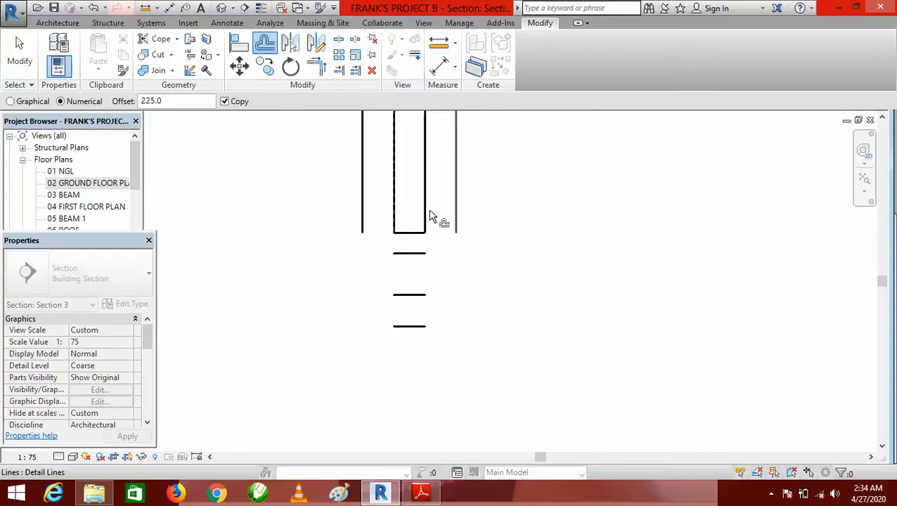
Trim or extend the left outer vertical line to corners with the two lowest horizontal lines.
{"action": "left_click", "coordinate": [317, 69]}
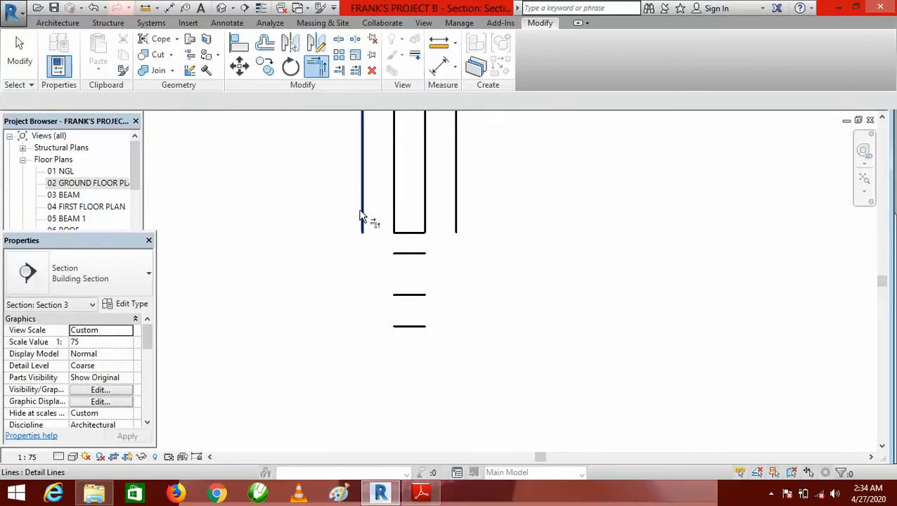
{"action": "left_click", "coordinate": [362, 217]}
{"action": "left_click", "coordinate": [406, 327]}
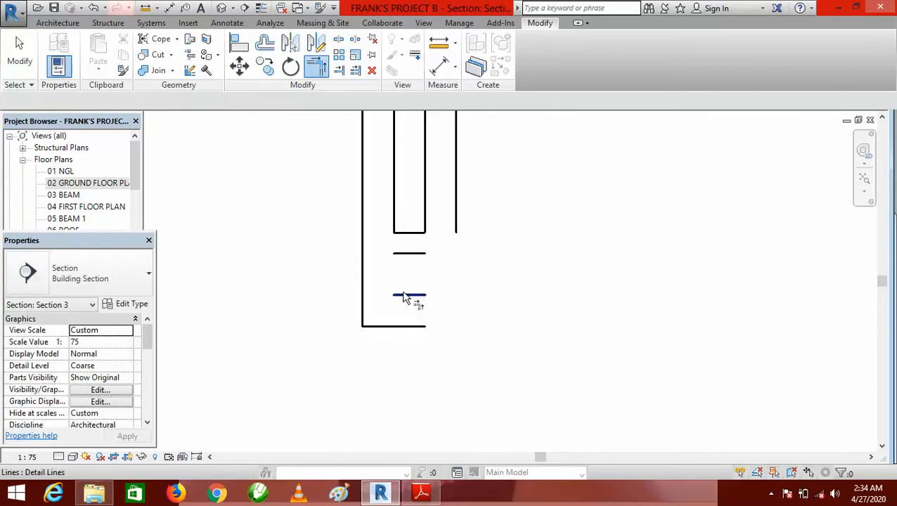
{"action": "left_click", "coordinate": [407, 296]}
{"action": "left_click", "coordinate": [362, 320]}
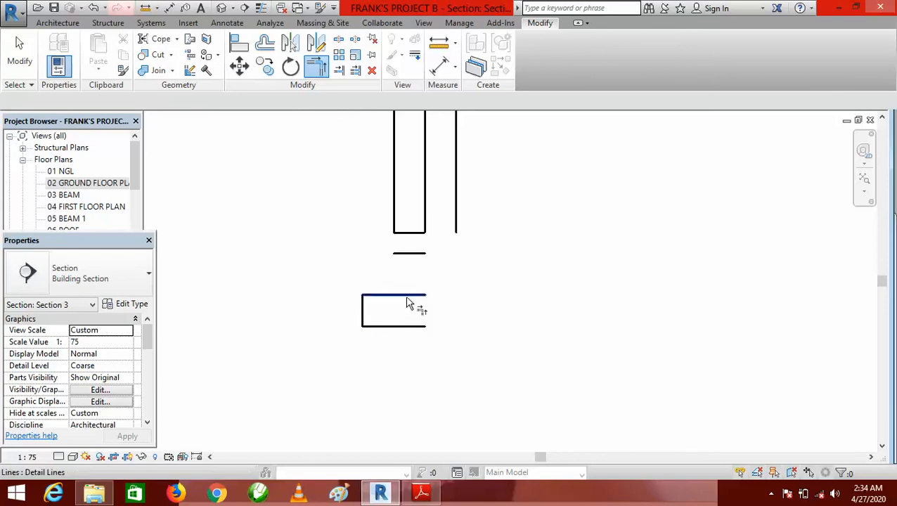
Trim or extend the right outer vertical line to corners with the two lowest horizontal lines to close the footing rectangle.
{"action": "left_click", "coordinate": [415, 328]}
{"action": "left_click", "coordinate": [456, 221]}
{"action": "left_click", "coordinate": [411, 296]}
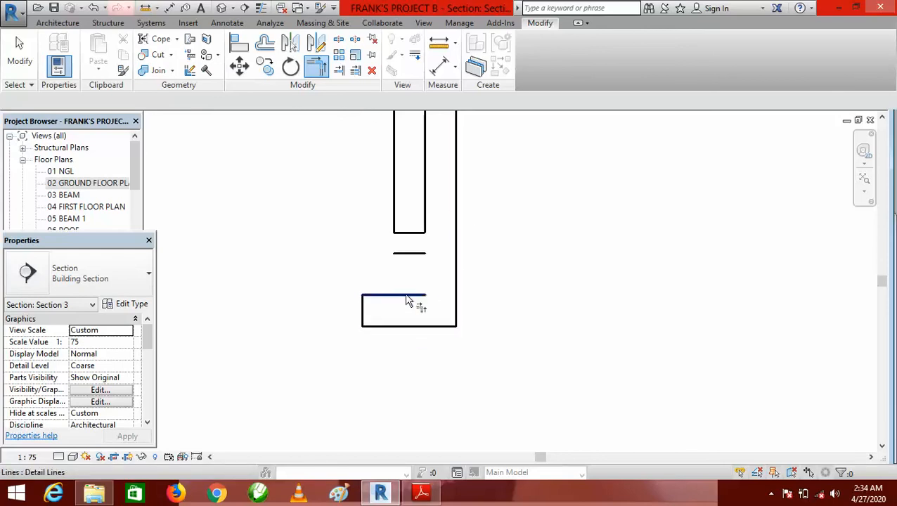
{"action": "left_click", "coordinate": [456, 319]}
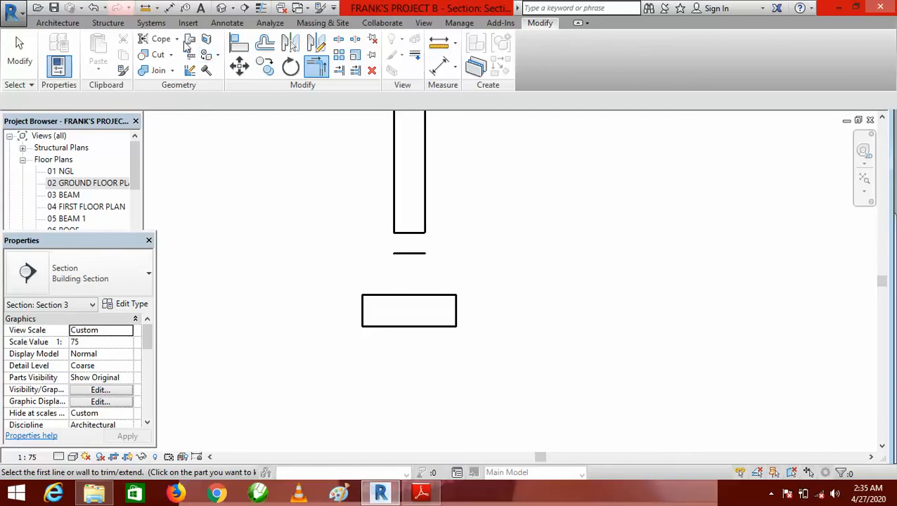
Draw two vertical Thin Lines detail lines from the ends of the short horizontal line down to the footing's top edge.
{"action": "left_click", "coordinate": [227, 23]}
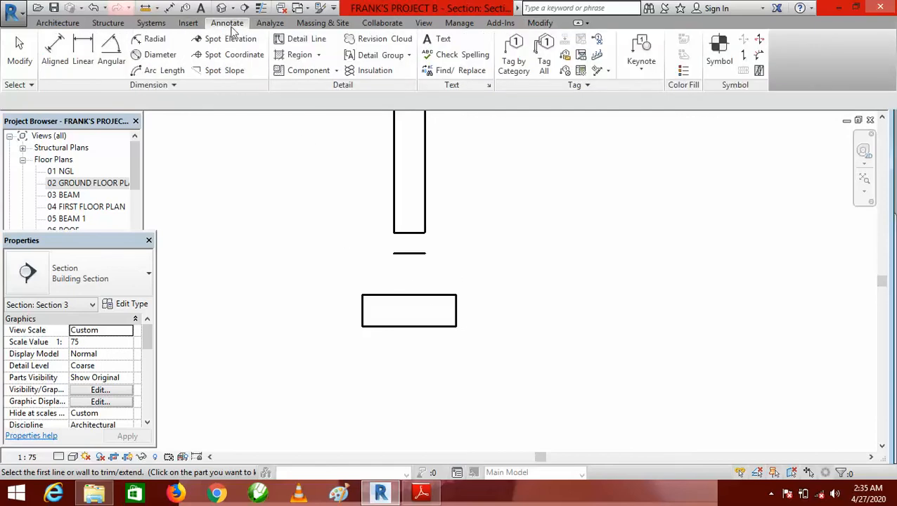
{"action": "left_click", "coordinate": [300, 38]}
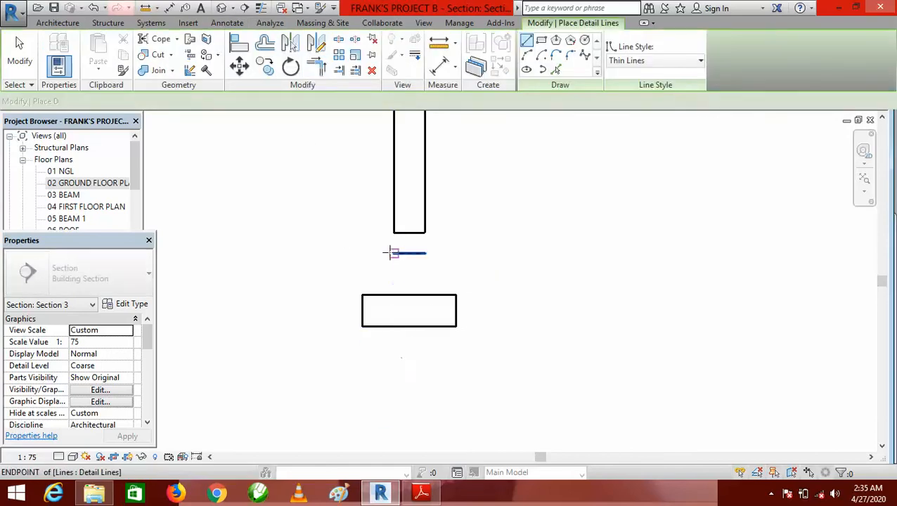
{"action": "left_click", "coordinate": [394, 253]}
{"action": "right_click", "coordinate": [394, 294]}
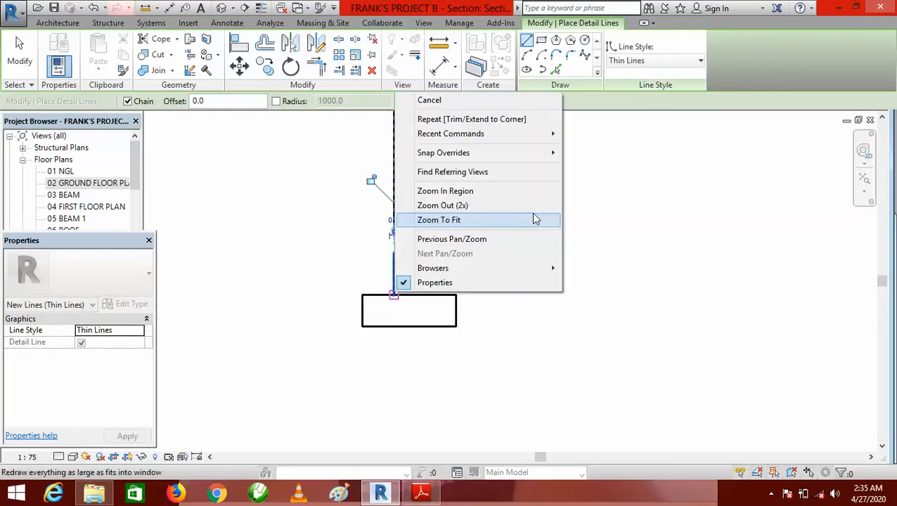
{"action": "left_click", "coordinate": [491, 100]}
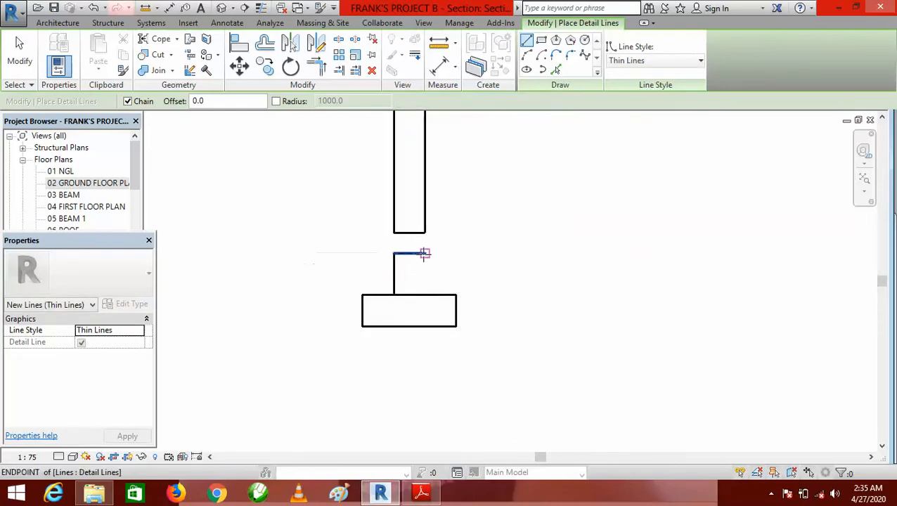
{"action": "left_click", "coordinate": [425, 253]}
{"action": "right_click", "coordinate": [424, 296]}
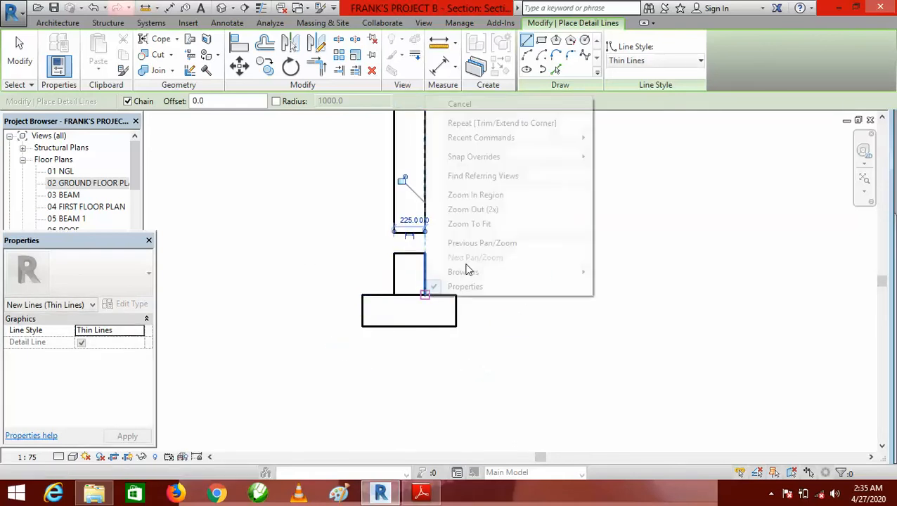
{"action": "left_click", "coordinate": [460, 103]}
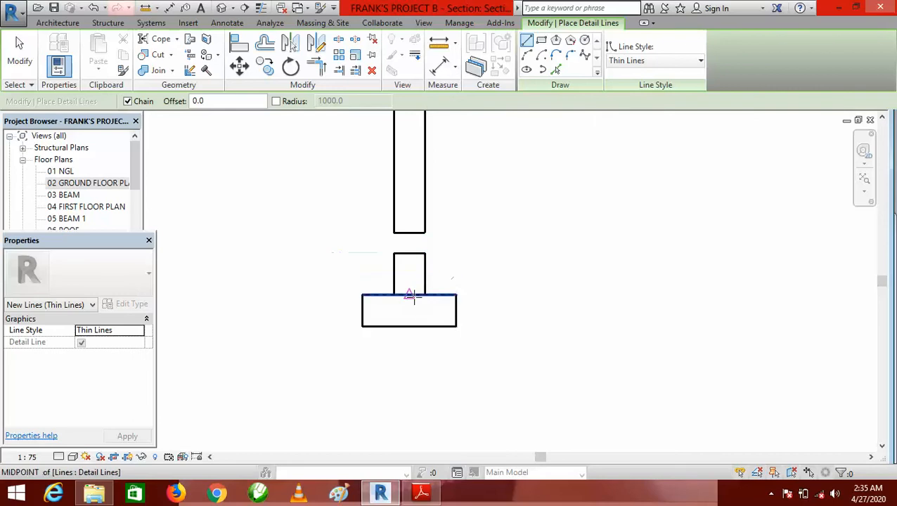
Draw a three-stroke zigzag break symbol across the upper rectangle's bottom line, its first two strokes about 160 and 260 long.
{"action": "scroll", "coordinate": [397, 285], "scroll_direction": "up", "scroll_amount": 2}
{"action": "scroll", "coordinate": [454, 336], "scroll_direction": "down", "scroll_amount": 2}
{"action": "scroll", "coordinate": [458, 330], "scroll_direction": "up", "scroll_amount": 2}
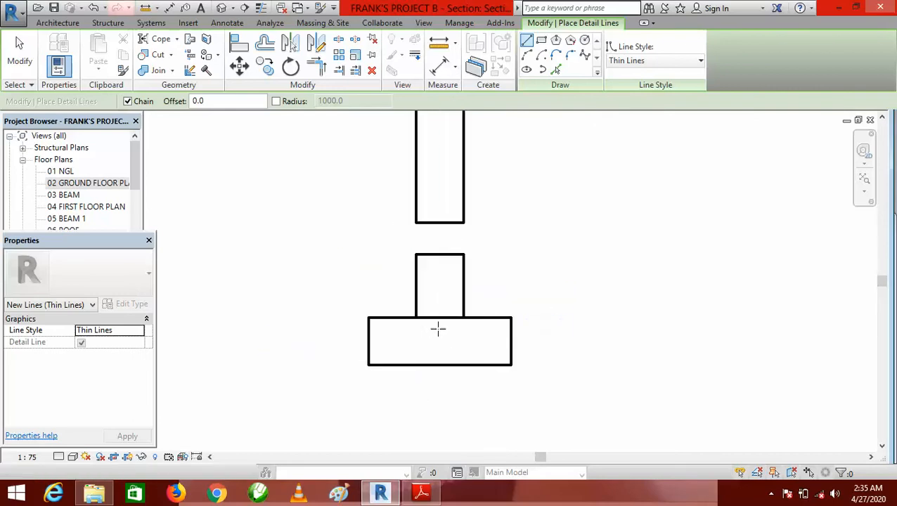
{"action": "scroll", "coordinate": [471, 318], "scroll_direction": "down", "scroll_amount": 2}
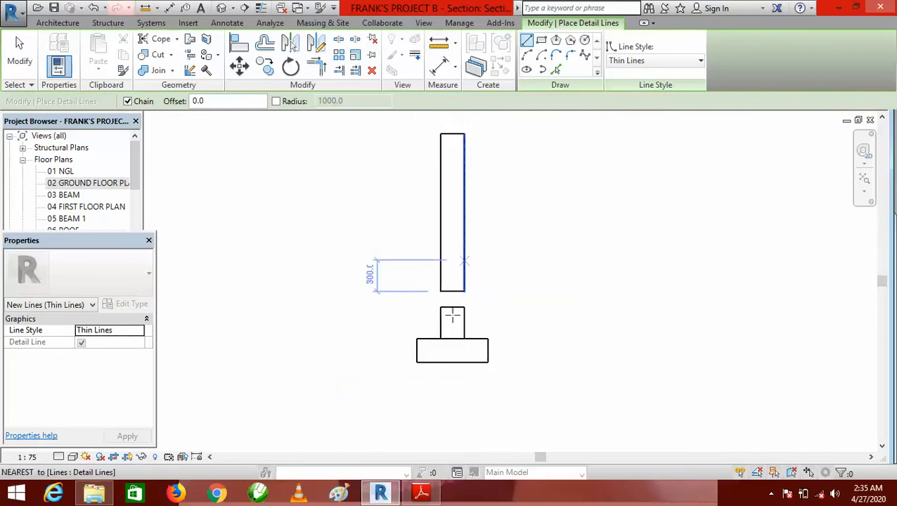
{"action": "scroll", "coordinate": [451, 296], "scroll_direction": "up", "scroll_amount": 3}
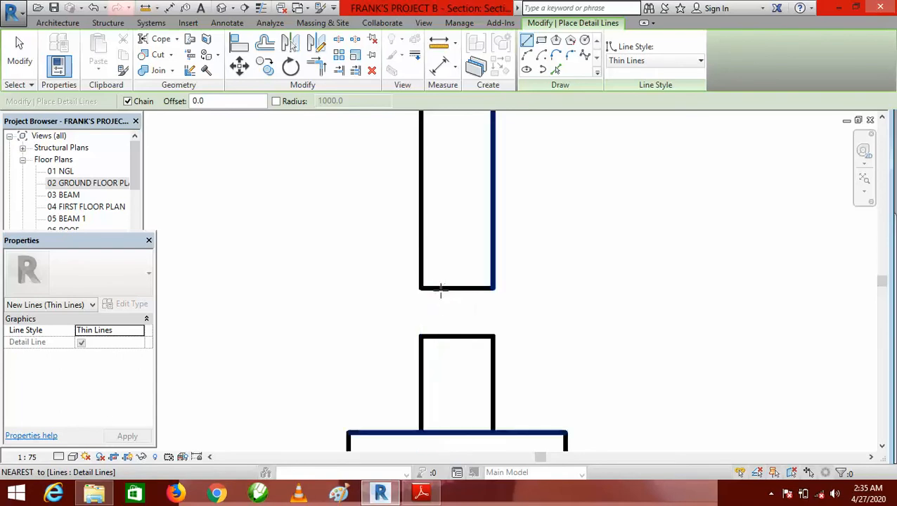
{"action": "left_click", "coordinate": [440, 288]}
{"action": "left_click", "coordinate": [454, 240]}
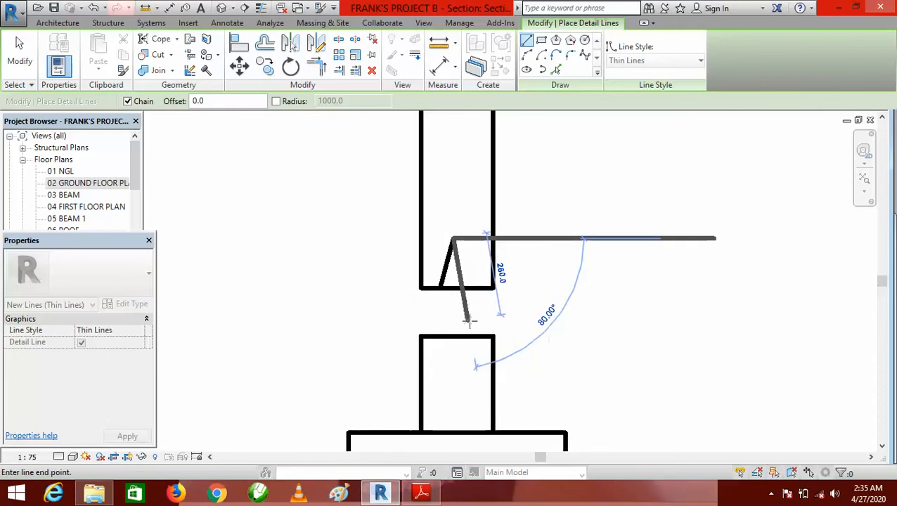
{"action": "left_click", "coordinate": [466, 320]}
{"action": "left_click", "coordinate": [477, 287]}
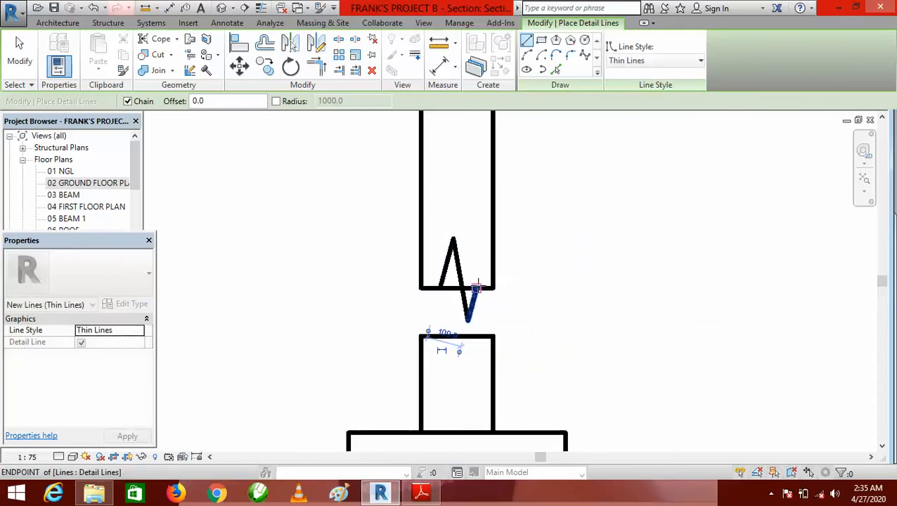
{"action": "right_click", "coordinate": [471, 291]}
{"action": "left_click", "coordinate": [546, 94]}
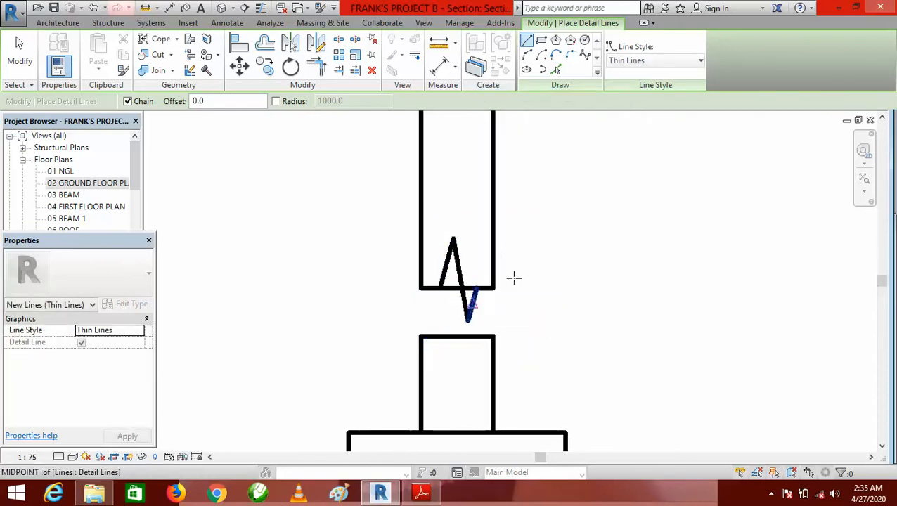
{"action": "key", "text": "Escape"}
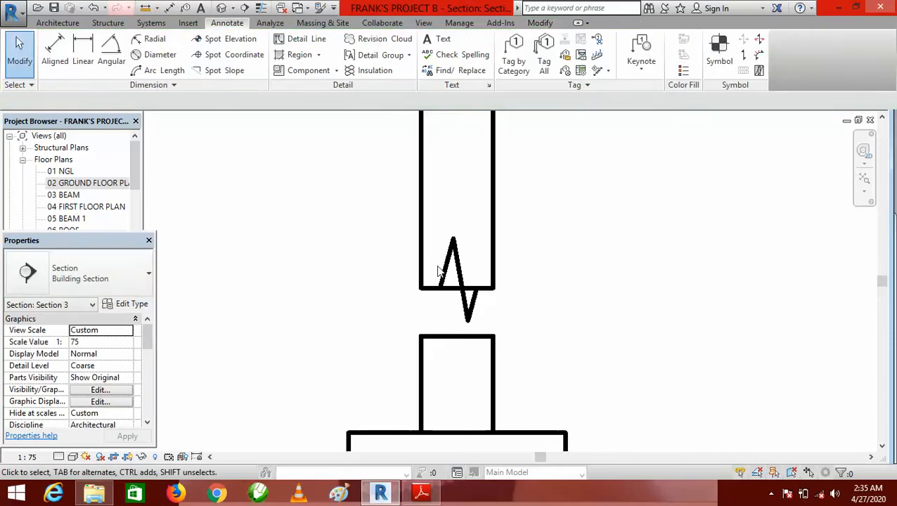
Copy the three zigzag lines 150 straight down onto the top line of the wall stub above the footing.
{"action": "left_click", "coordinate": [447, 271]}
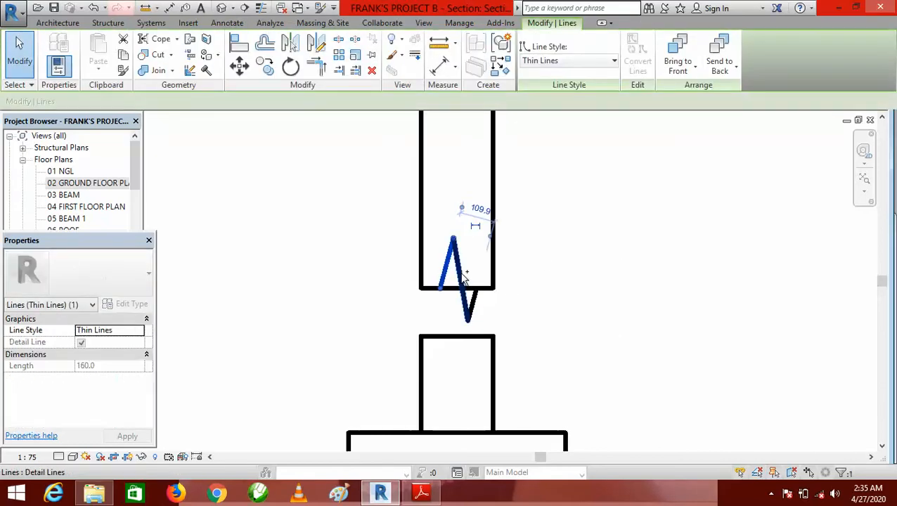
{"action": "left_click", "coordinate": [483, 312], "text": "ctrl"}
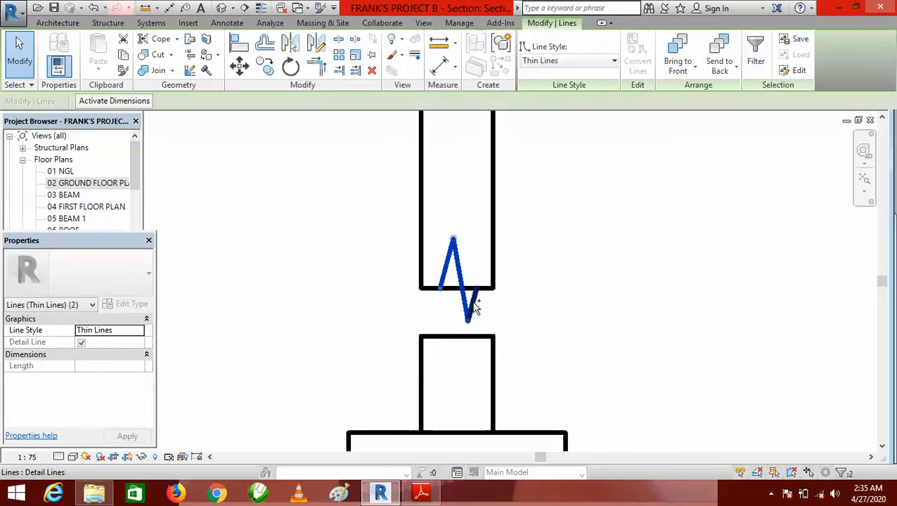
{"action": "left_click", "coordinate": [265, 70]}
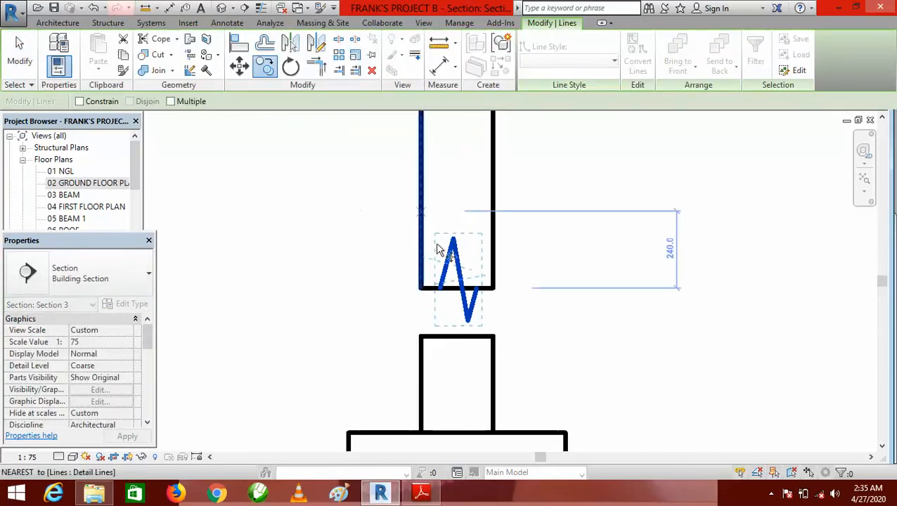
{"action": "left_click", "coordinate": [421, 291]}
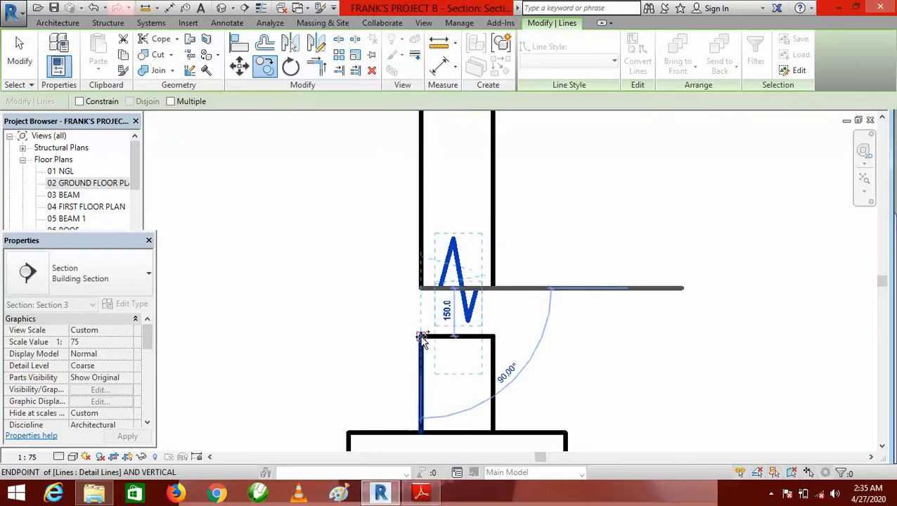
{"action": "left_click", "coordinate": [421, 337]}
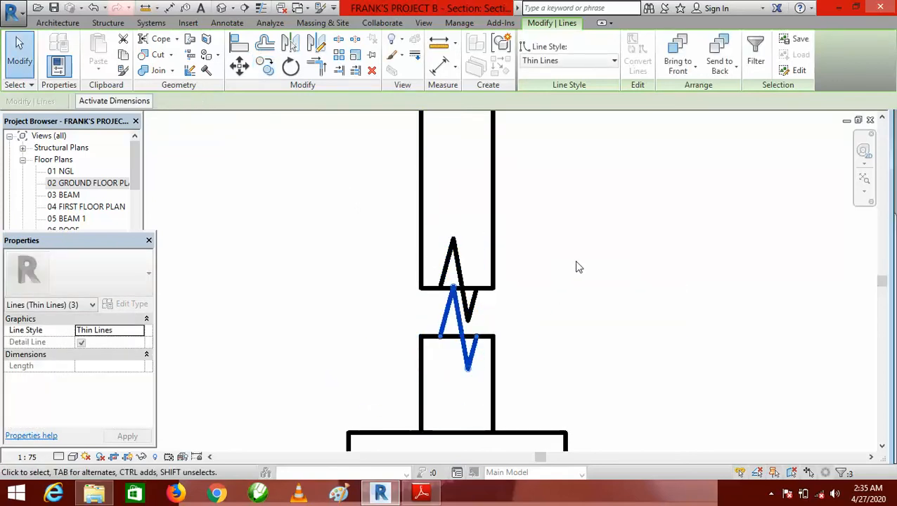
{"action": "left_click", "coordinate": [548, 293]}
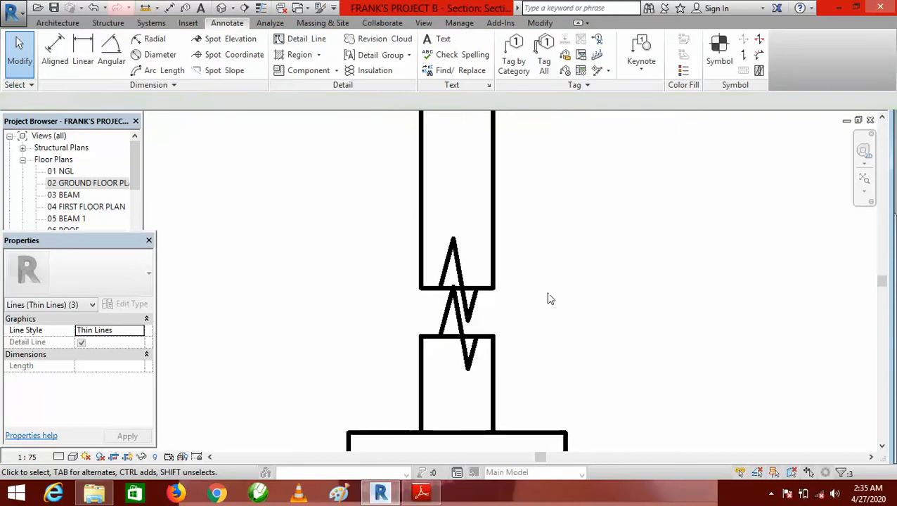
Split the upper rectangle's bottom line just inside the zigzag and trim its left part to the zigzag's left stroke.
{"action": "scroll", "coordinate": [445, 273], "scroll_direction": "up", "scroll_amount": 2}
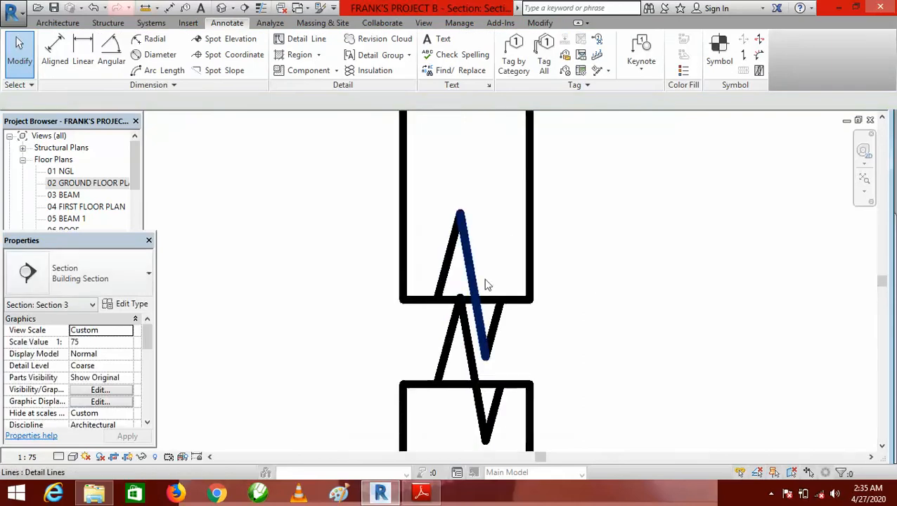
{"action": "left_click", "coordinate": [540, 23]}
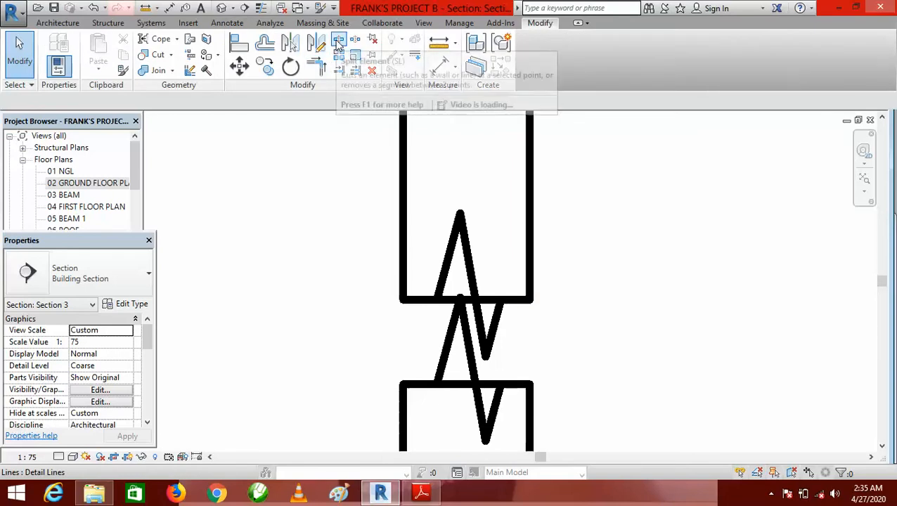
{"action": "left_click", "coordinate": [338, 43]}
{"action": "scroll", "coordinate": [434, 312], "scroll_direction": "up", "scroll_amount": 4}
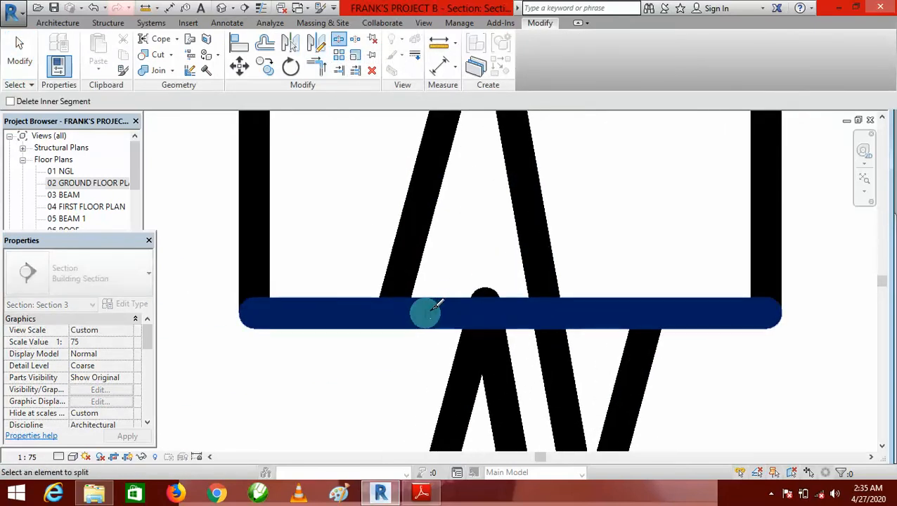
{"action": "left_click", "coordinate": [426, 312]}
{"action": "left_click", "coordinate": [316, 67]}
{"action": "left_click", "coordinate": [304, 318]}
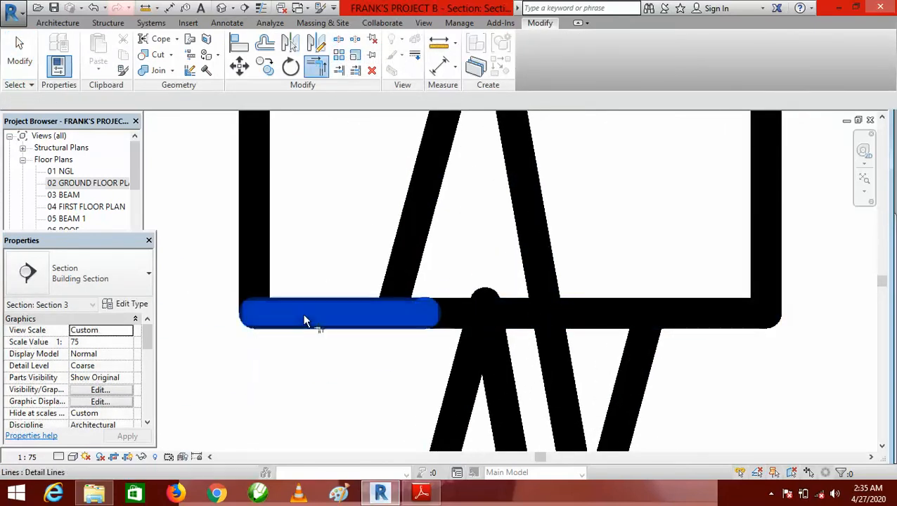
{"action": "left_click", "coordinate": [419, 209]}
Trim the right part of the upper rectangle's bottom line to a corner with the zigzag's right stroke.
{"action": "left_click", "coordinate": [533, 204]}
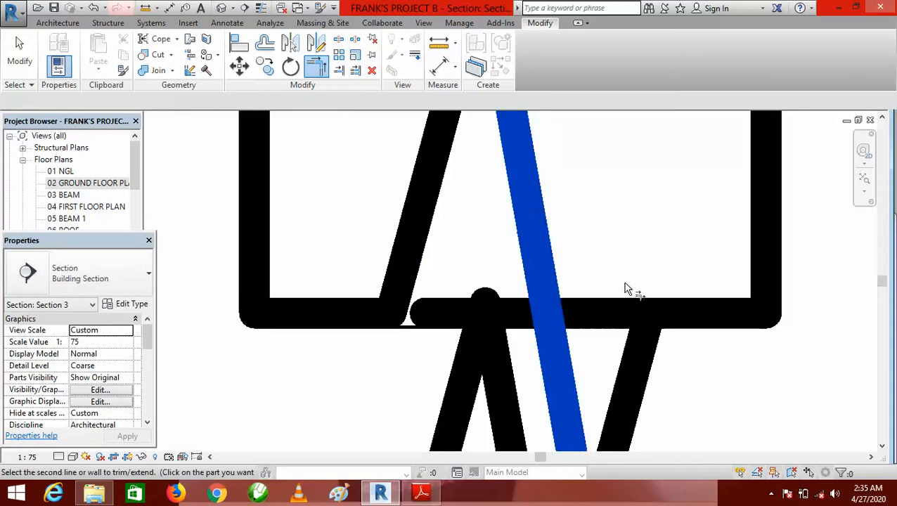
{"action": "scroll", "coordinate": [595, 267], "scroll_direction": "down", "scroll_amount": 4}
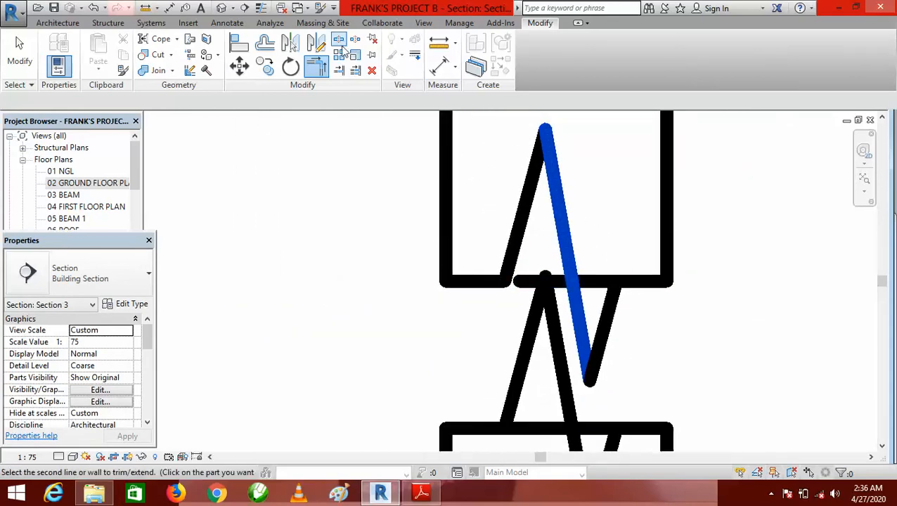
{"action": "left_click", "coordinate": [318, 67]}
{"action": "left_click", "coordinate": [651, 284]}
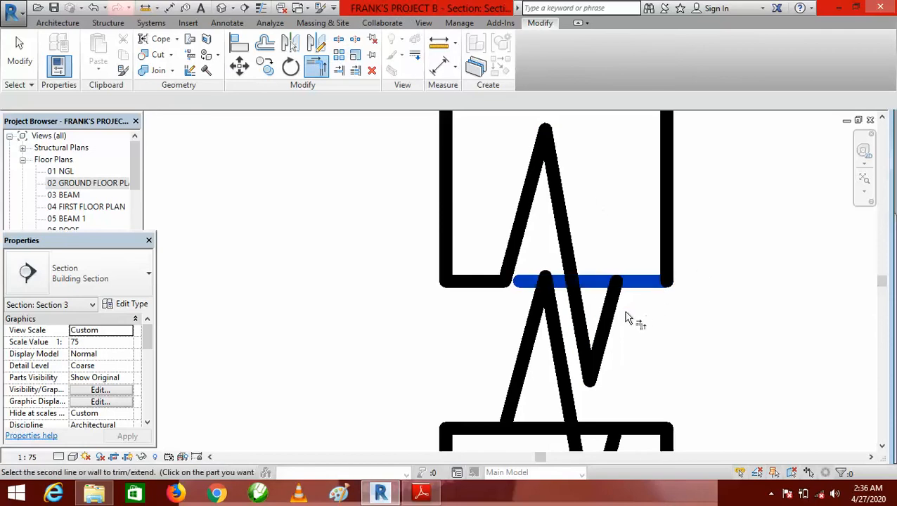
{"action": "left_click", "coordinate": [606, 320]}
Split the wall stub's top line about 90 from its left end and trim the left part to the lower zigzag's left stroke.
{"action": "scroll", "coordinate": [536, 221], "scroll_direction": "down", "scroll_amount": 5}
{"action": "scroll", "coordinate": [560, 311], "scroll_direction": "up", "scroll_amount": 3}
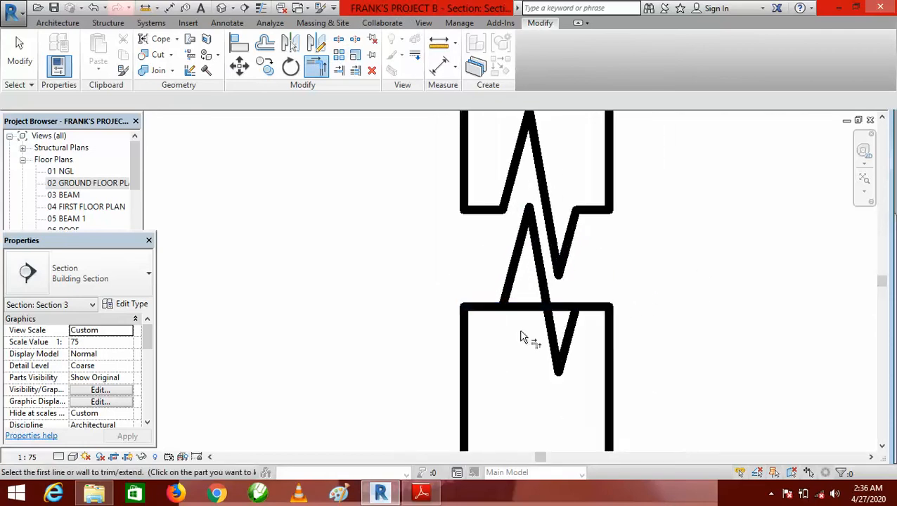
{"action": "scroll", "coordinate": [496, 328], "scroll_direction": "up", "scroll_amount": 2}
{"action": "left_click", "coordinate": [338, 39]}
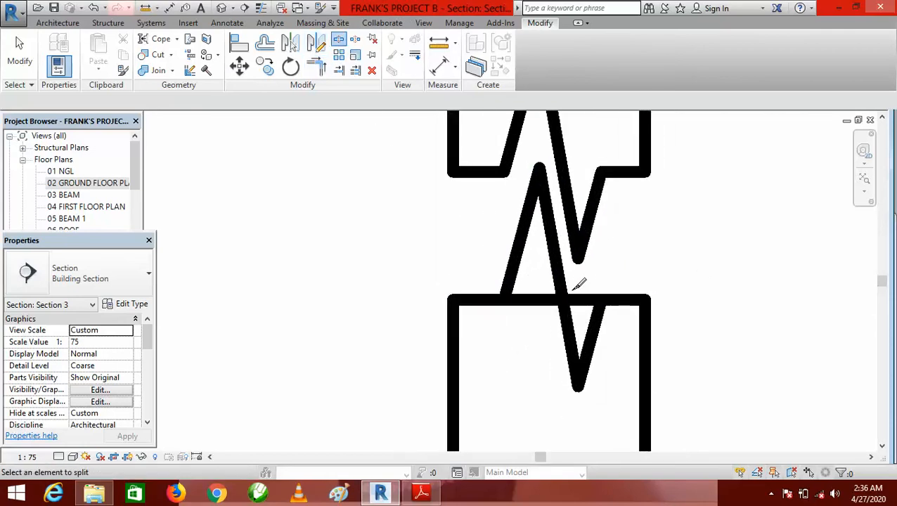
{"action": "left_click", "coordinate": [531, 299]}
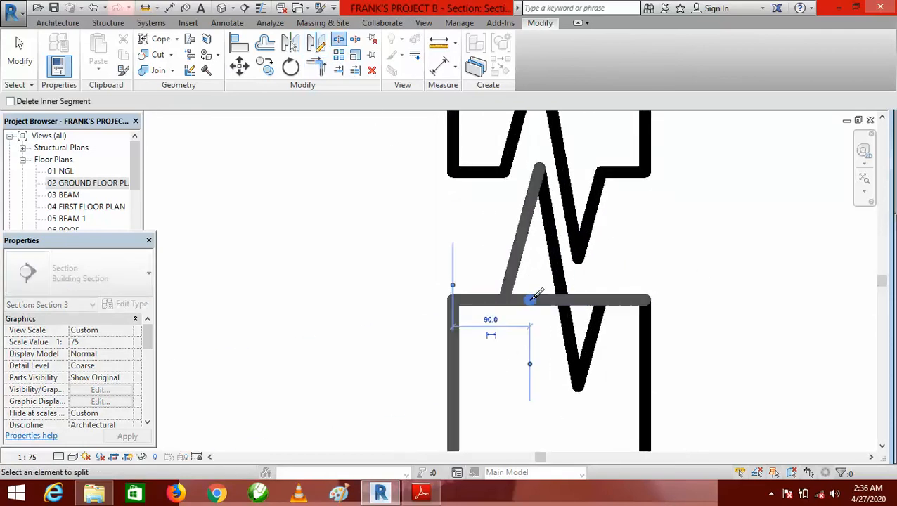
{"action": "left_click", "coordinate": [318, 67]}
{"action": "left_click", "coordinate": [480, 303]}
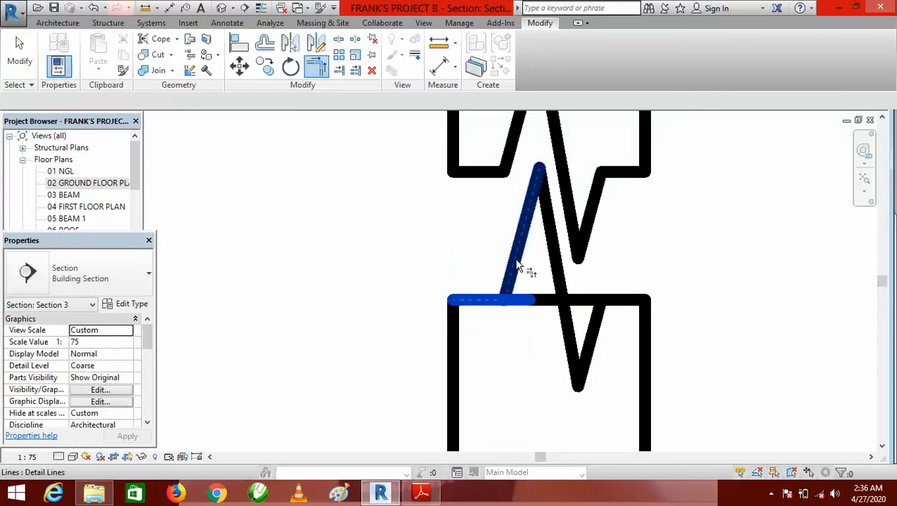
{"action": "left_click", "coordinate": [525, 265]}
Trim the right part of the wall stub's top line to a corner with the lower zigzag's right stroke.
{"action": "left_click", "coordinate": [630, 303]}
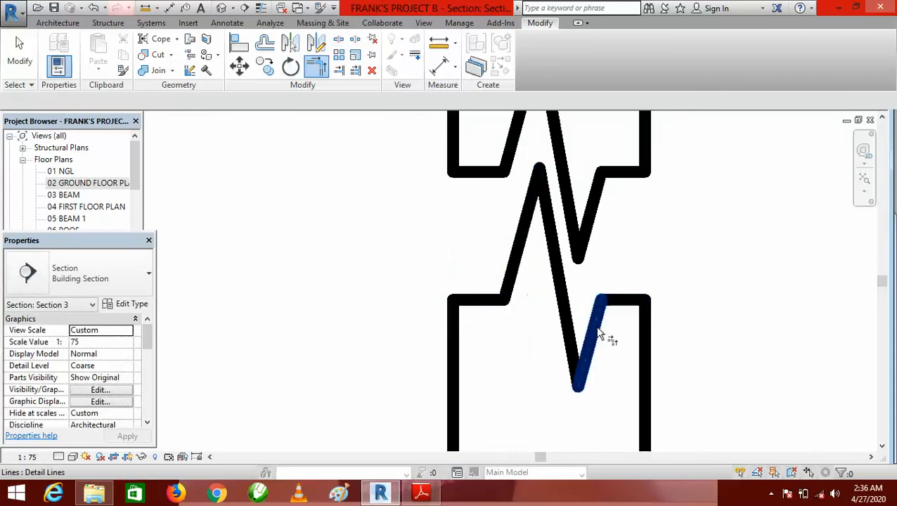
{"action": "left_click", "coordinate": [595, 338]}
{"action": "scroll", "coordinate": [393, 319], "scroll_direction": "down", "scroll_amount": 2}
{"action": "scroll", "coordinate": [392, 319], "scroll_direction": "down", "scroll_amount": 6}
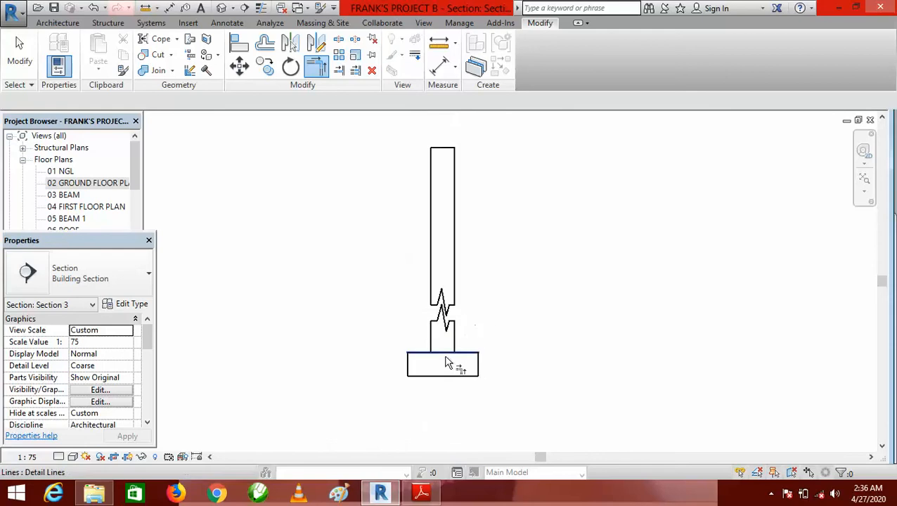
{"action": "scroll", "coordinate": [461, 309], "scroll_direction": "up", "scroll_amount": 5}
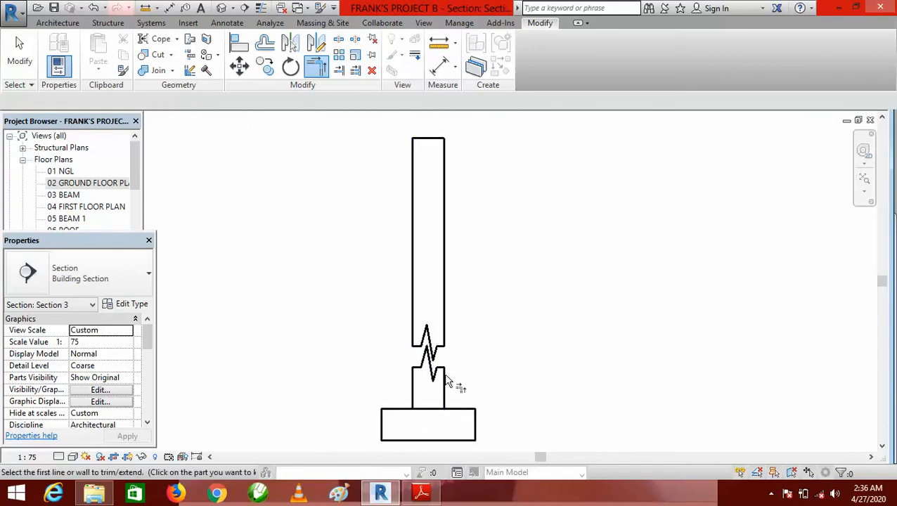
Leave the Trim/Extend to Corner command.
{"action": "scroll", "coordinate": [542, 394], "scroll_direction": "down", "scroll_amount": 2}
{"action": "scroll", "coordinate": [527, 317], "scroll_direction": "up", "scroll_amount": 2}
{"action": "scroll", "coordinate": [460, 336], "scroll_direction": "down", "scroll_amount": 2}
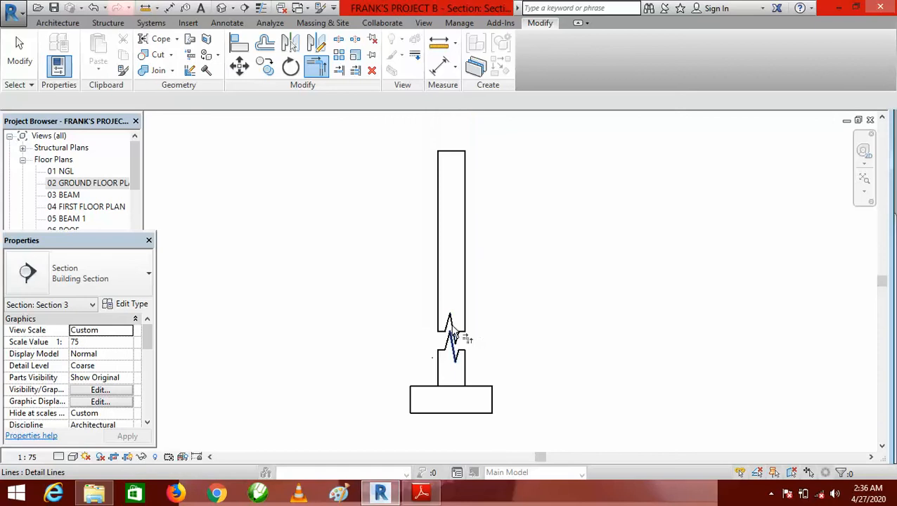
{"action": "right_click", "coordinate": [510, 213]}
{"action": "left_click", "coordinate": [574, 220]}
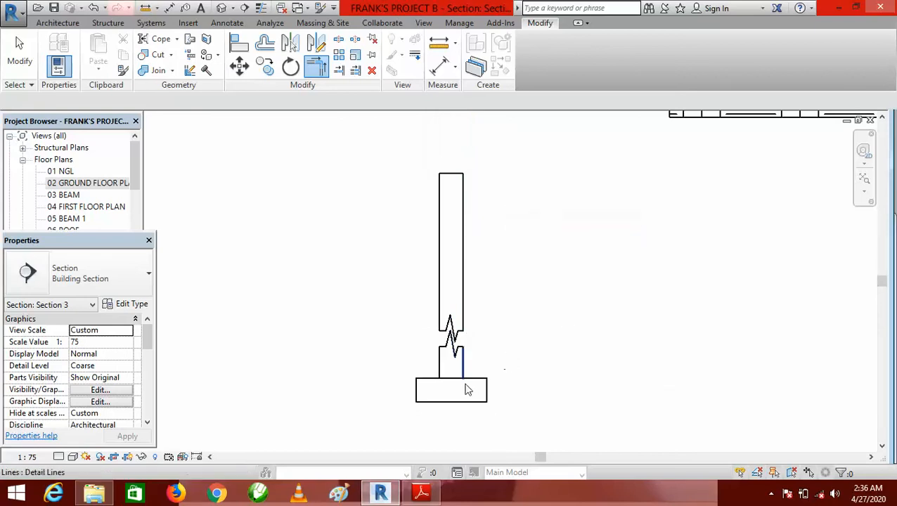
{"action": "scroll", "coordinate": [437, 360], "scroll_direction": "up", "scroll_amount": 3}
{"action": "scroll", "coordinate": [413, 332], "scroll_direction": "down", "scroll_amount": 1}
{"action": "scroll", "coordinate": [414, 332], "scroll_direction": "up", "scroll_amount": 1}
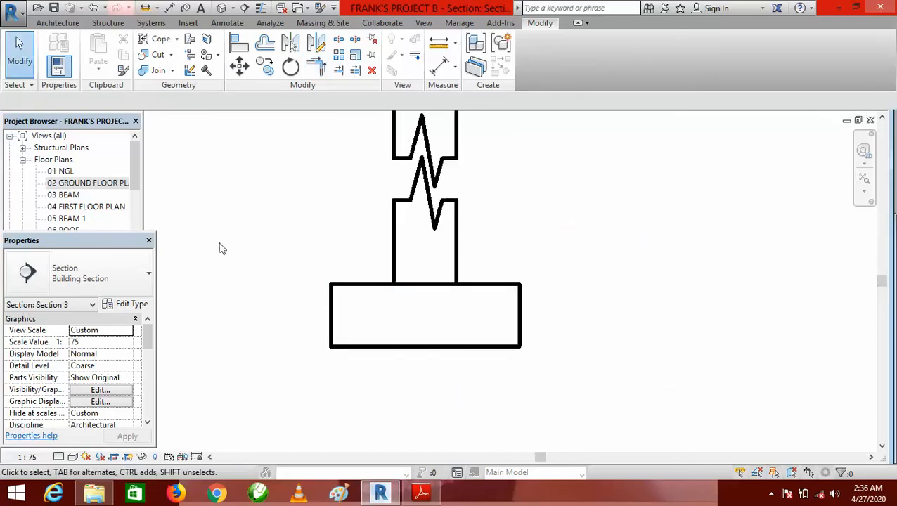
Create a rectangular filled region covering the whole footing, from its upper-left to its lower-right corner.
{"action": "left_click", "coordinate": [113, 184]}
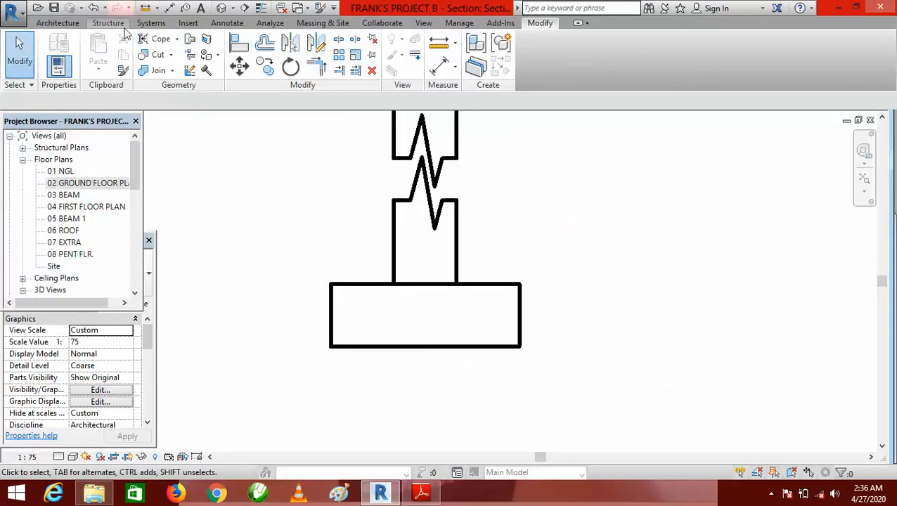
{"action": "left_click", "coordinate": [227, 22]}
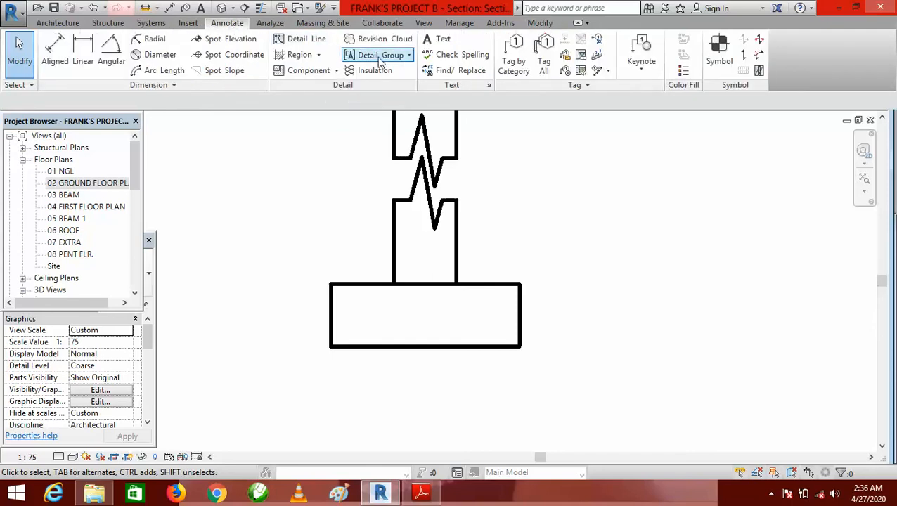
{"action": "left_click", "coordinate": [295, 54]}
{"action": "left_click", "coordinate": [571, 40]}
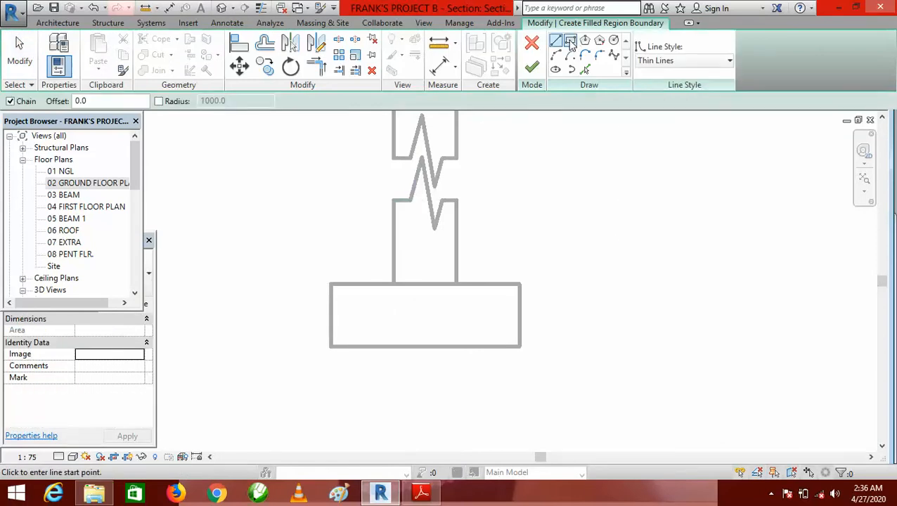
{"action": "left_click", "coordinate": [330, 284]}
{"action": "left_click", "coordinate": [521, 347]}
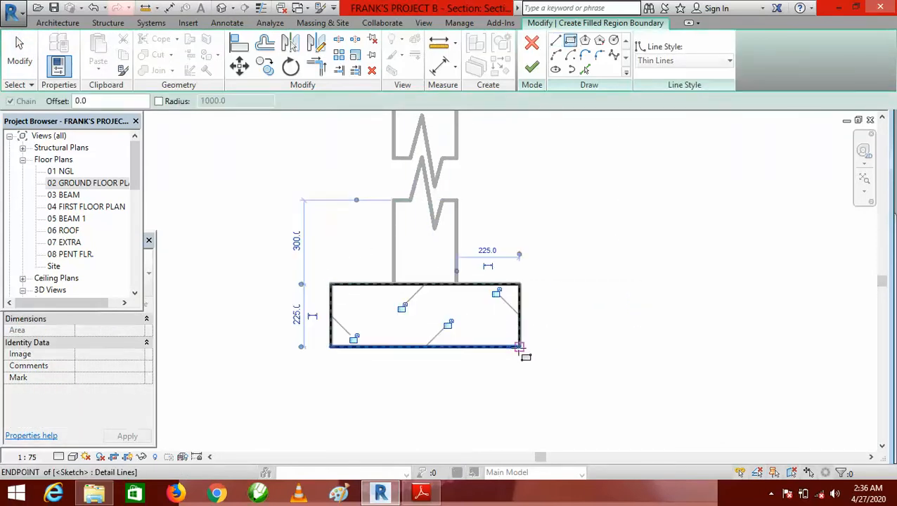
{"action": "left_click", "coordinate": [533, 68]}
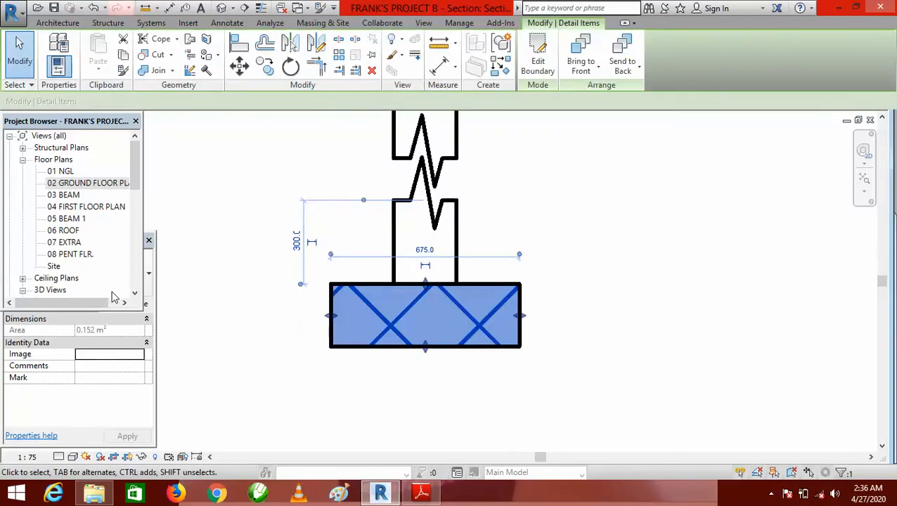
Change the footing's filled region to the Solid Black type and deselect it.
{"action": "left_click", "coordinate": [149, 391]}
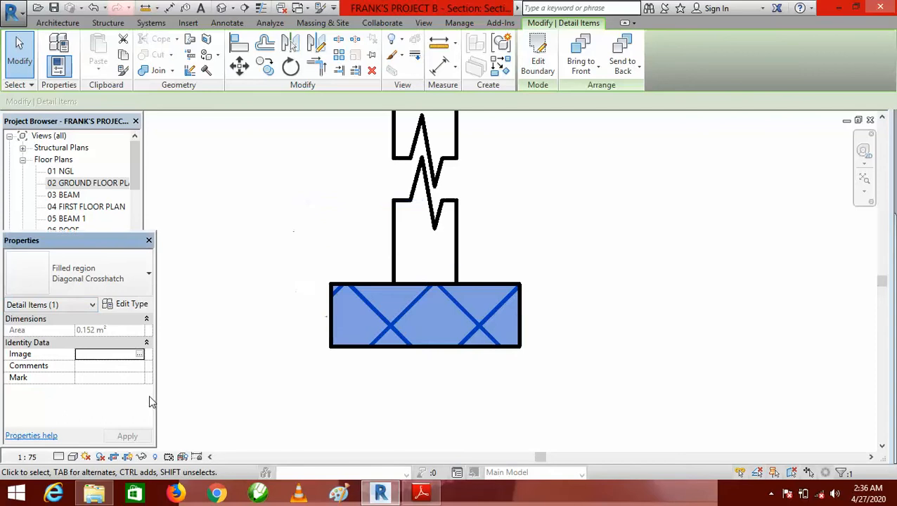
{"action": "left_click", "coordinate": [149, 274]}
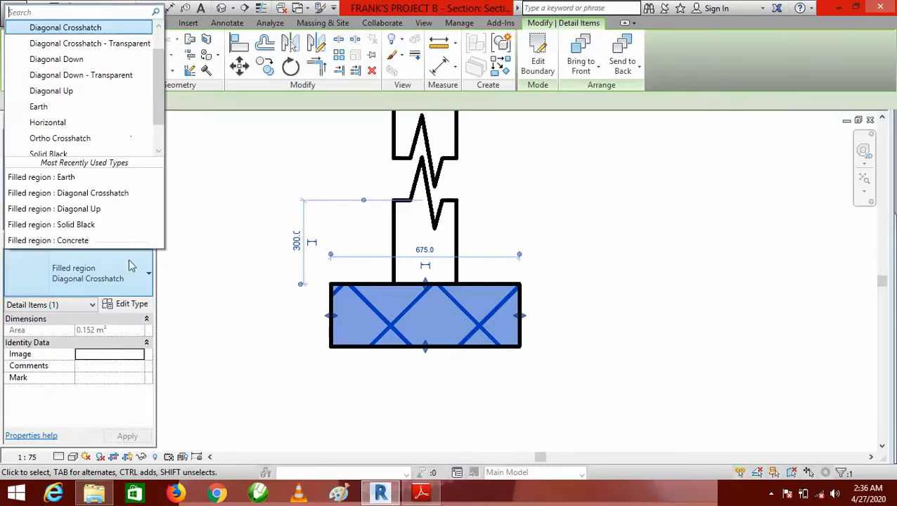
{"action": "left_click", "coordinate": [94, 224]}
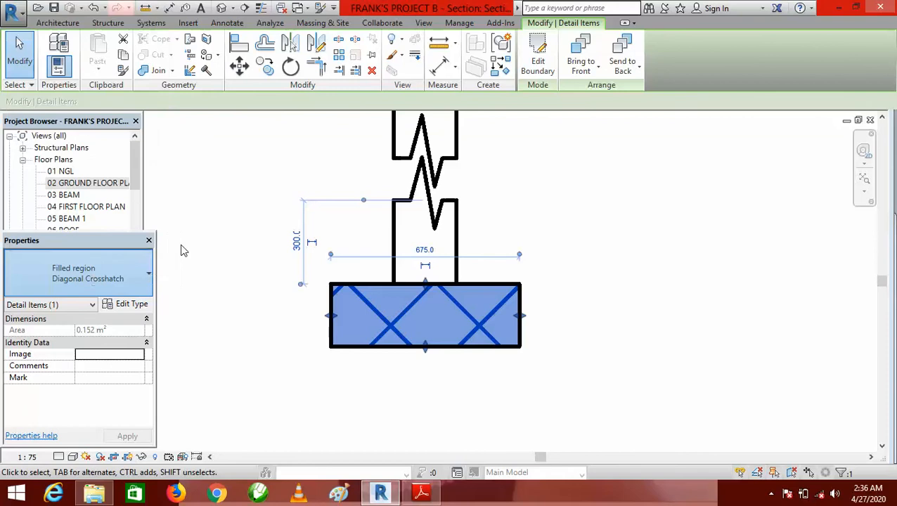
{"action": "scroll", "coordinate": [456, 343], "scroll_direction": "down", "scroll_amount": 2}
{"action": "left_click", "coordinate": [614, 297]}
{"action": "scroll", "coordinate": [401, 366], "scroll_direction": "down", "scroll_amount": 5}
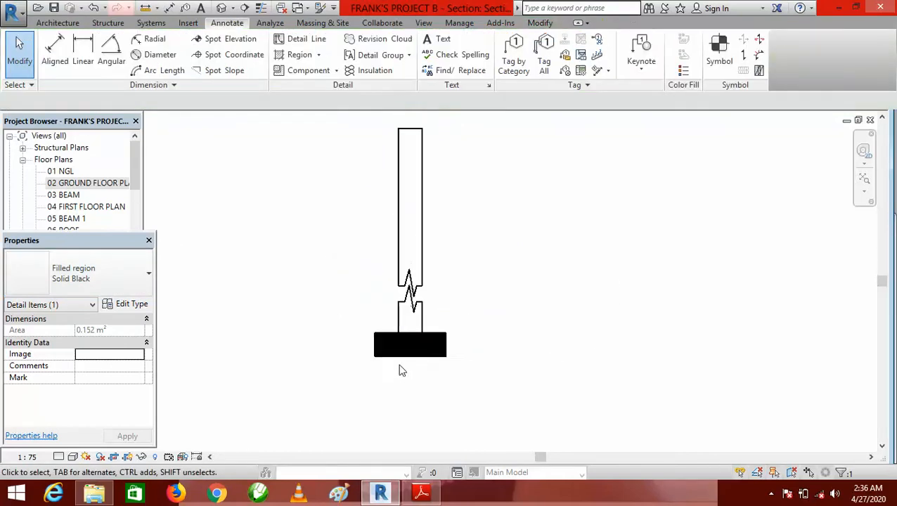
Start a filled region for the upper wall piece and pick its zigzag lower edge, including both short horizontal lines, as boundary.
{"action": "scroll", "coordinate": [419, 259], "scroll_direction": "up", "scroll_amount": 2}
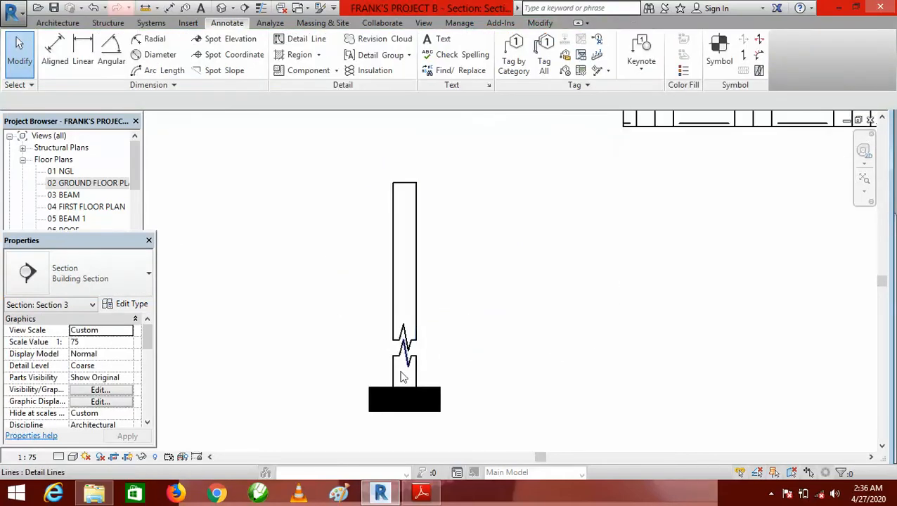
{"action": "scroll", "coordinate": [389, 360], "scroll_direction": "down", "scroll_amount": 2}
{"action": "scroll", "coordinate": [388, 360], "scroll_direction": "up", "scroll_amount": 1}
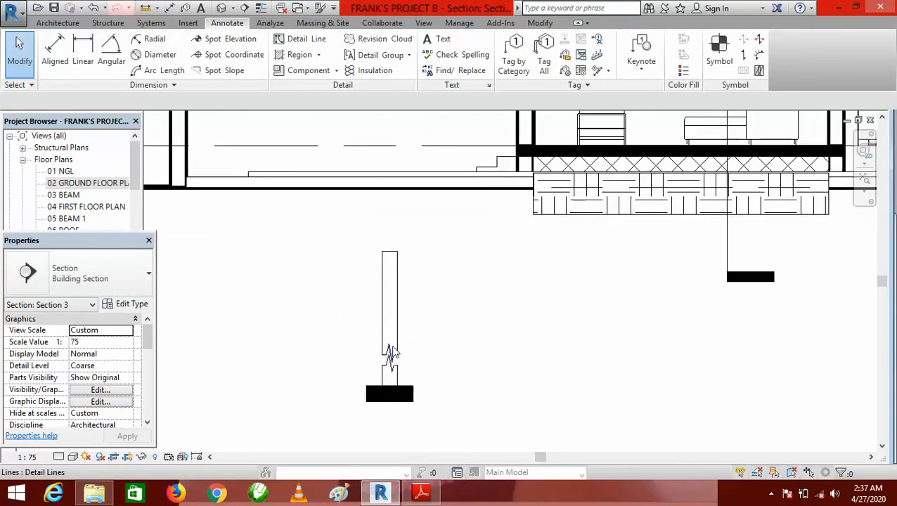
{"action": "scroll", "coordinate": [391, 360], "scroll_direction": "up", "scroll_amount": 1}
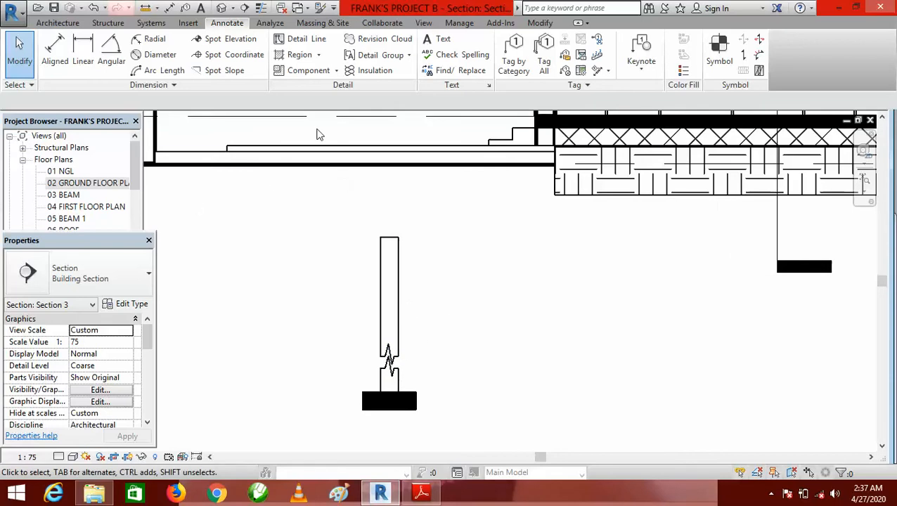
{"action": "left_click", "coordinate": [306, 56]}
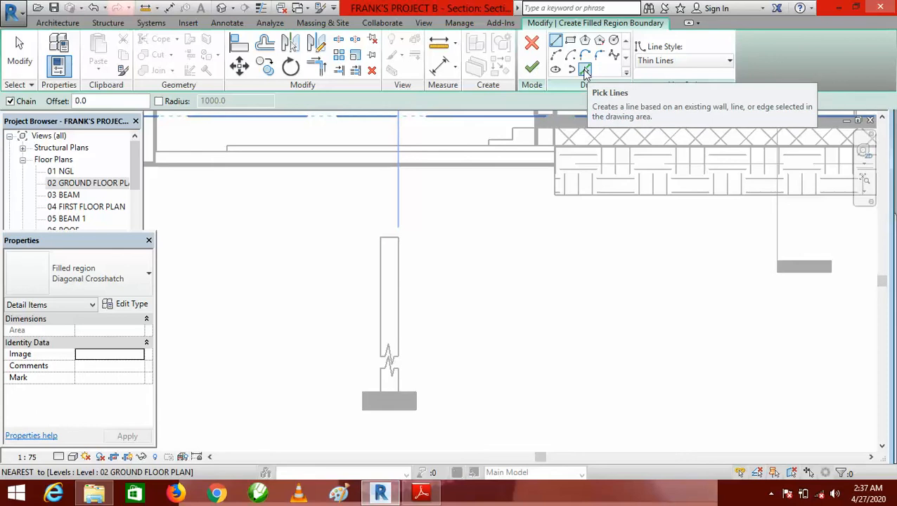
{"action": "left_click", "coordinate": [585, 71]}
{"action": "scroll", "coordinate": [415, 357], "scroll_direction": "up", "scroll_amount": 5}
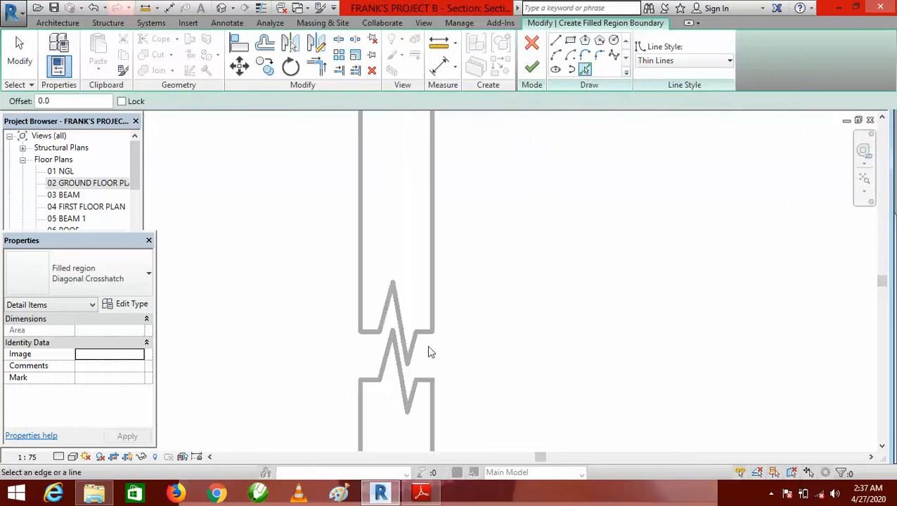
{"action": "scroll", "coordinate": [431, 353], "scroll_direction": "up", "scroll_amount": 3}
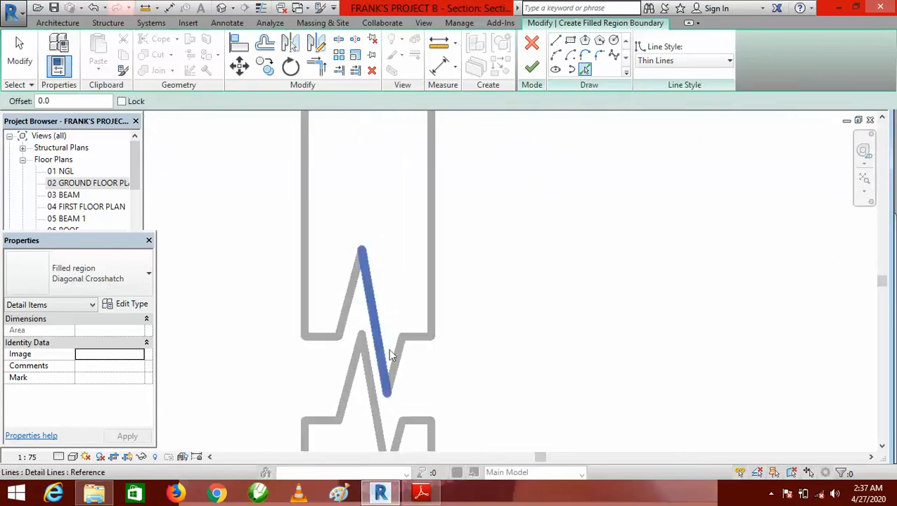
{"action": "left_click", "coordinate": [327, 338]}
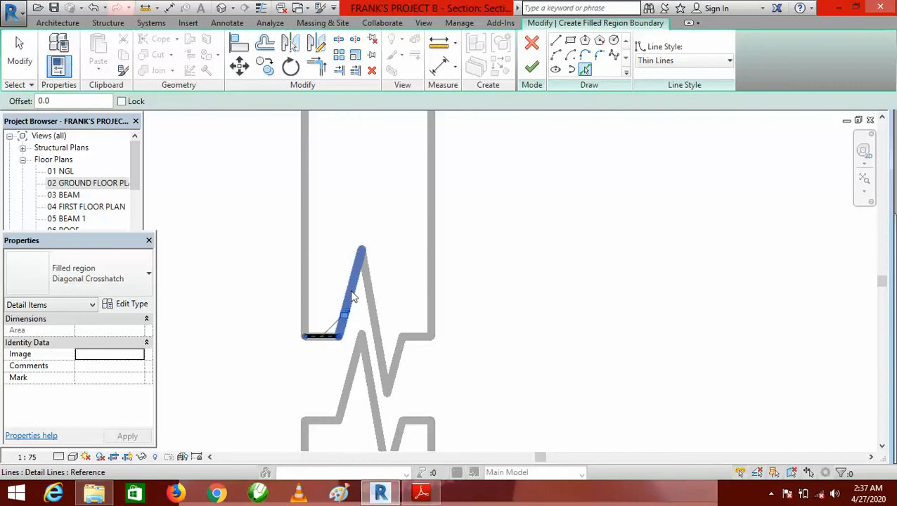
{"action": "left_click", "coordinate": [350, 292]}
{"action": "left_click", "coordinate": [374, 306]}
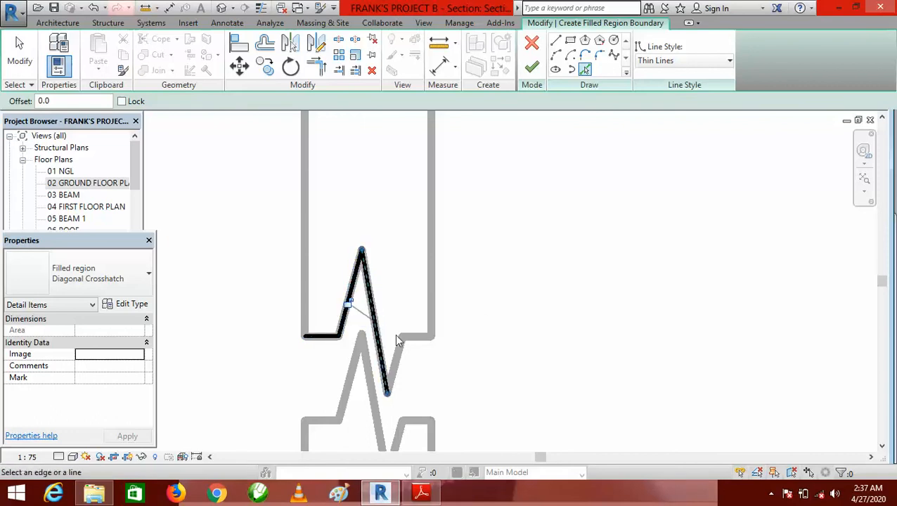
{"action": "left_click", "coordinate": [398, 352]}
{"action": "left_click", "coordinate": [420, 335]}
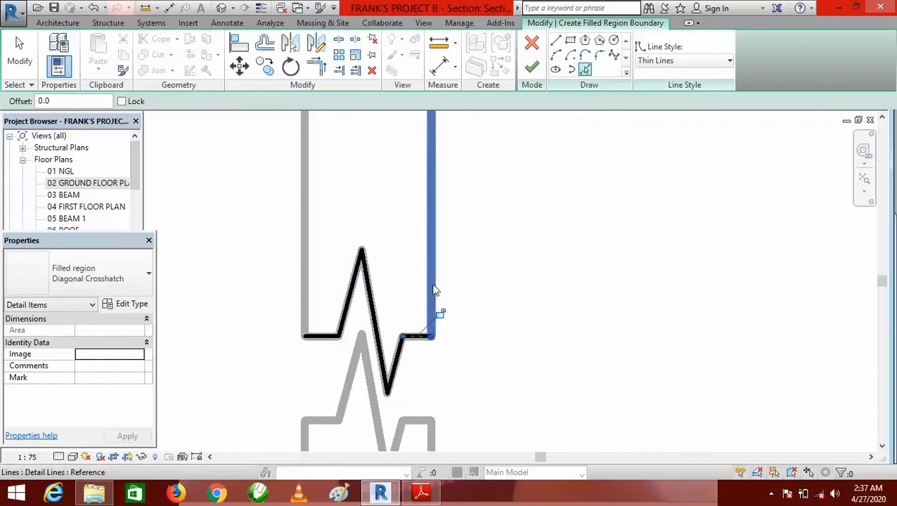
Close the region boundary with the upper wall piece's two long sides and top line, and finish the filled region.
{"action": "left_click", "coordinate": [432, 306]}
{"action": "scroll", "coordinate": [496, 375], "scroll_direction": "down", "scroll_amount": 2}
{"action": "left_click", "coordinate": [390, 275]}
{"action": "scroll", "coordinate": [411, 315], "scroll_direction": "down", "scroll_amount": 3}
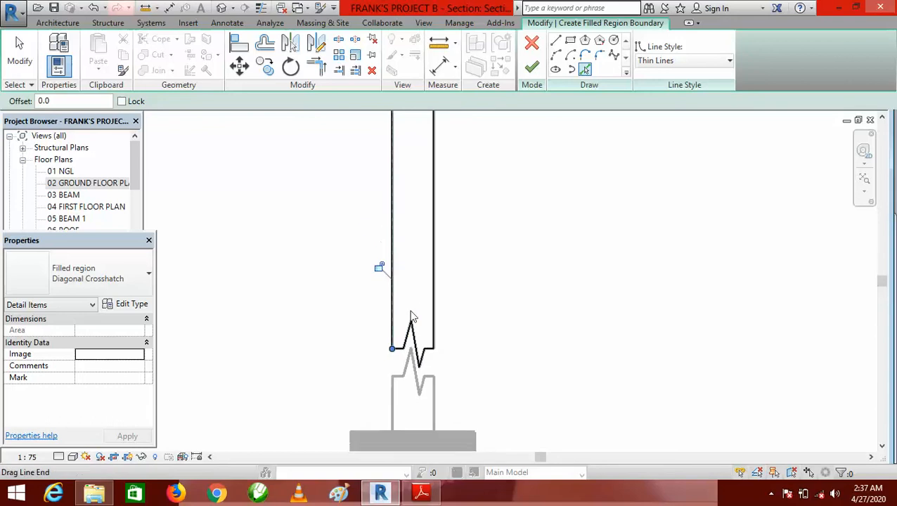
{"action": "left_click", "coordinate": [422, 169]}
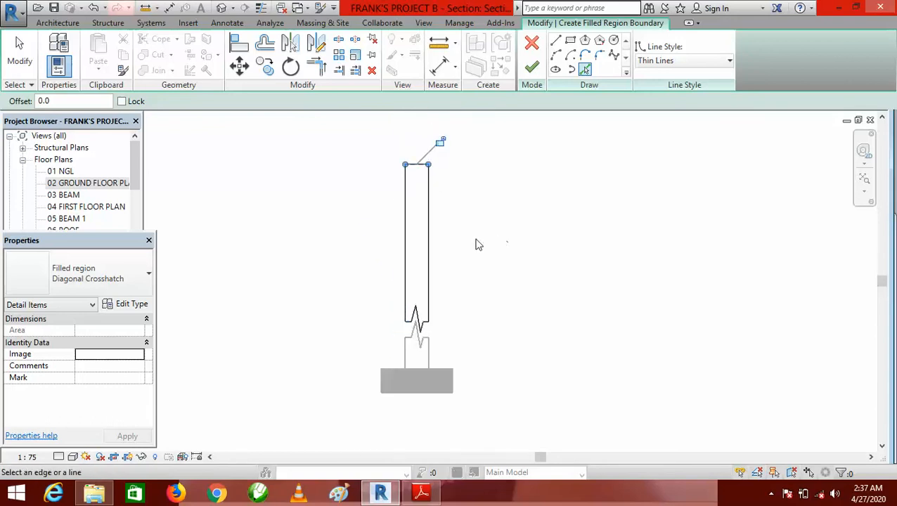
{"action": "scroll", "coordinate": [477, 244], "scroll_direction": "up", "scroll_amount": 1}
{"action": "scroll", "coordinate": [363, 275], "scroll_direction": "down", "scroll_amount": 1}
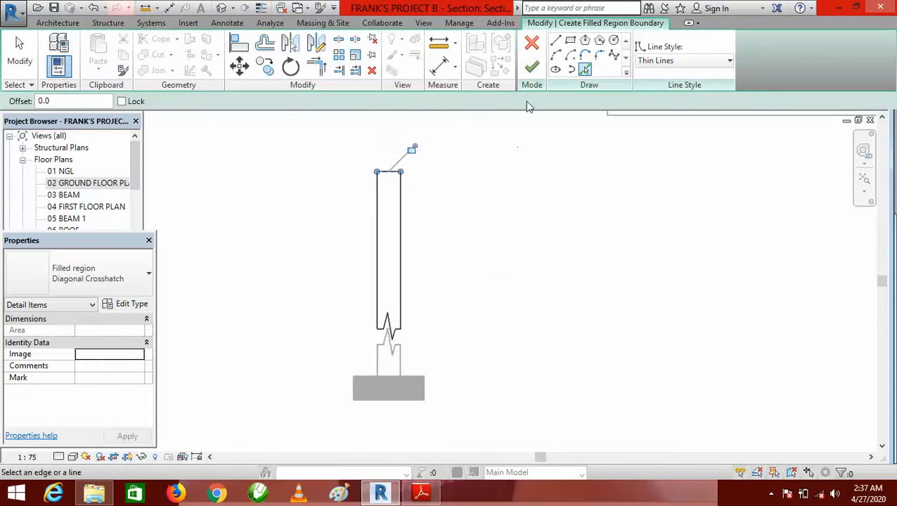
{"action": "left_click", "coordinate": [532, 67]}
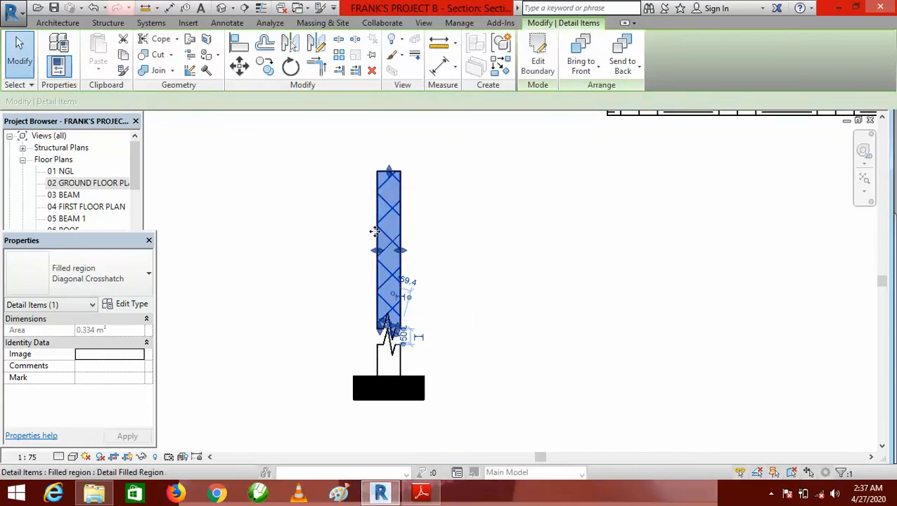
Duplicate the upper wall region's Diagonal Crosshatch type under the name "weak conc.".
{"action": "scroll", "coordinate": [390, 376], "scroll_direction": "down", "scroll_amount": 5}
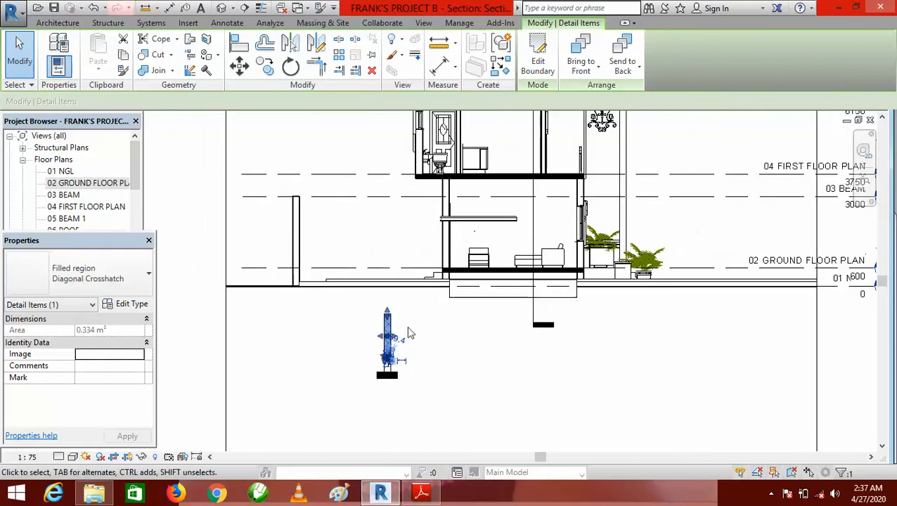
{"action": "scroll", "coordinate": [505, 283], "scroll_direction": "up", "scroll_amount": 2}
{"action": "scroll", "coordinate": [505, 283], "scroll_direction": "up", "scroll_amount": 2}
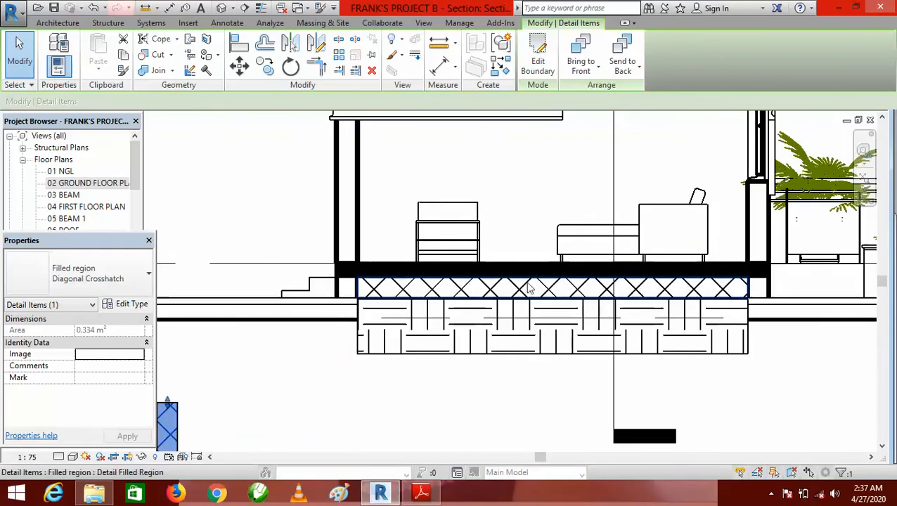
{"action": "scroll", "coordinate": [524, 289], "scroll_direction": "down", "scroll_amount": 4}
{"action": "scroll", "coordinate": [436, 355], "scroll_direction": "up", "scroll_amount": 1}
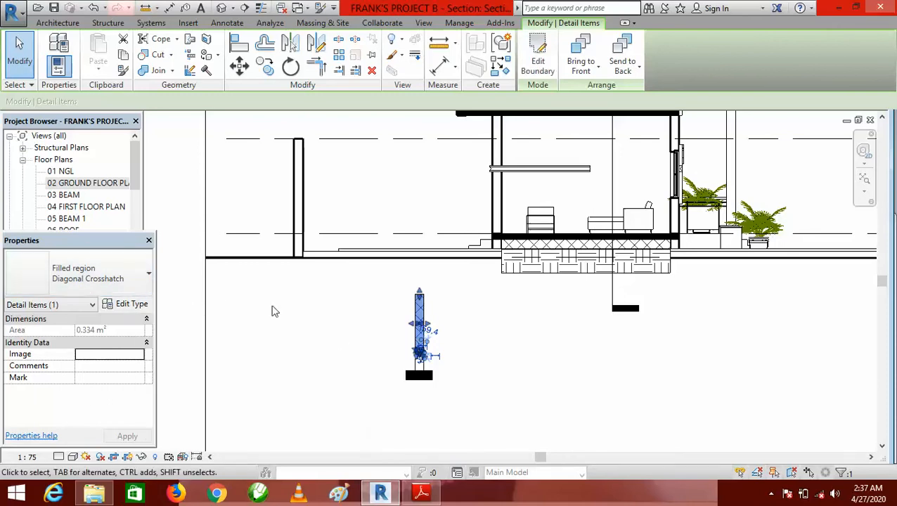
{"action": "scroll", "coordinate": [436, 318], "scroll_direction": "up", "scroll_amount": 3}
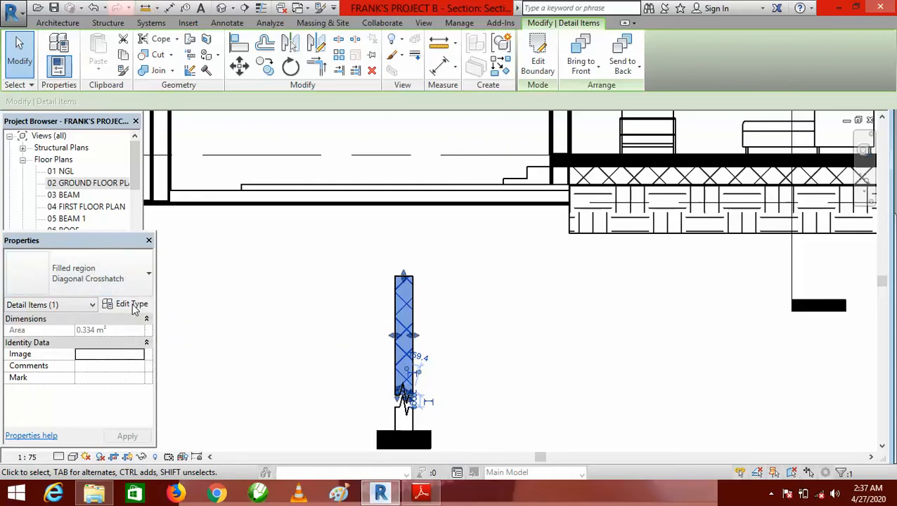
{"action": "left_click", "coordinate": [130, 304]}
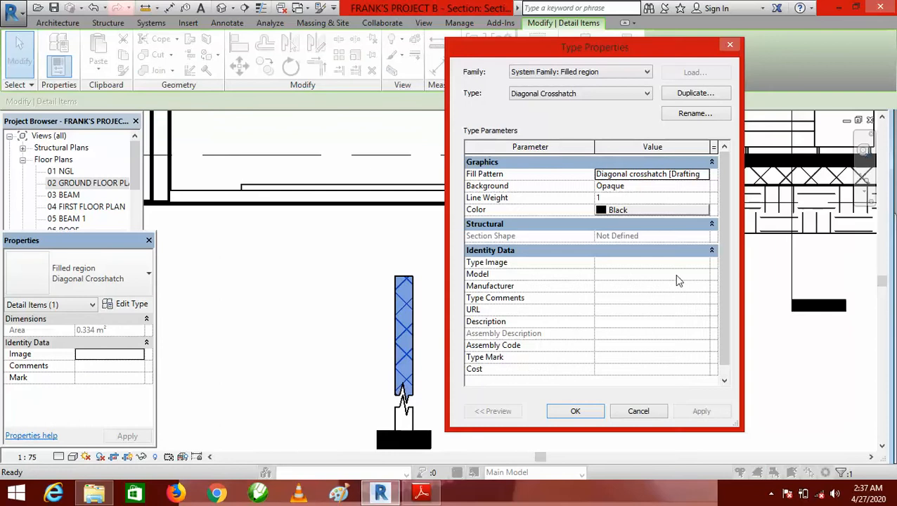
{"action": "left_click", "coordinate": [696, 93]}
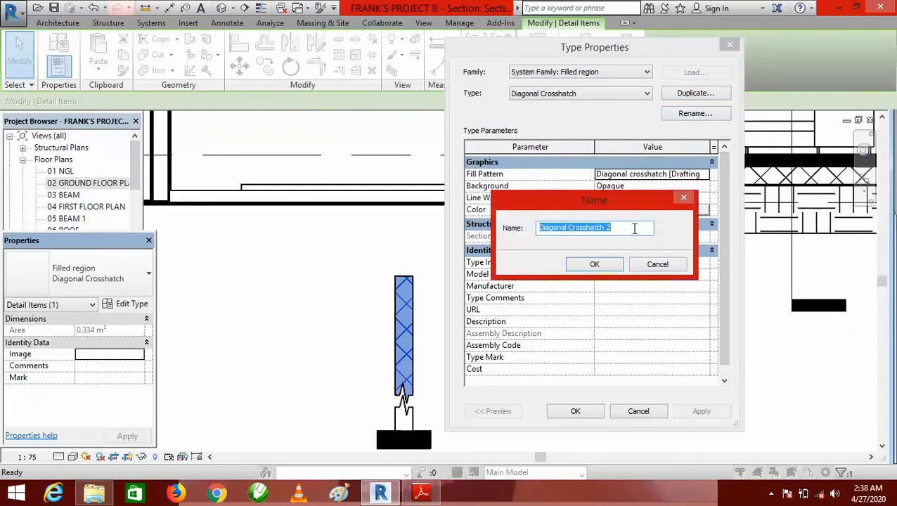
{"action": "type", "text": "weak conc."}
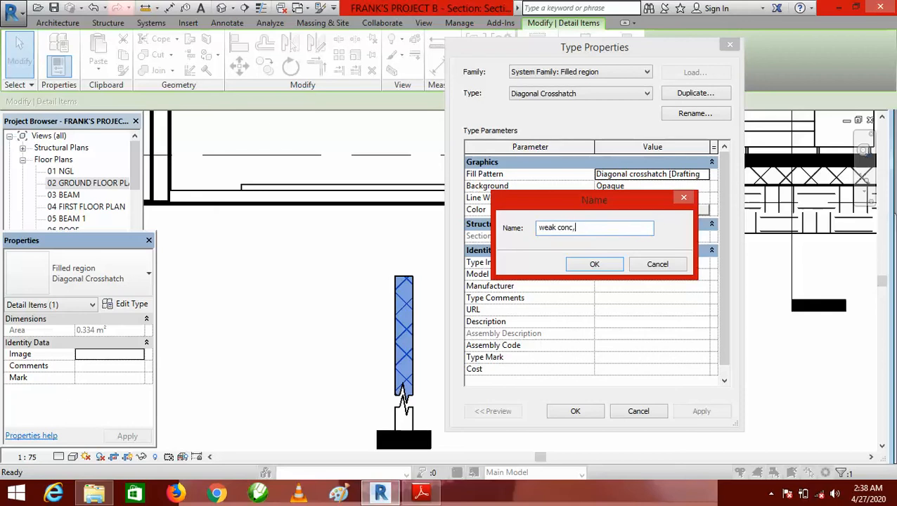
{"action": "left_click", "coordinate": [612, 265]}
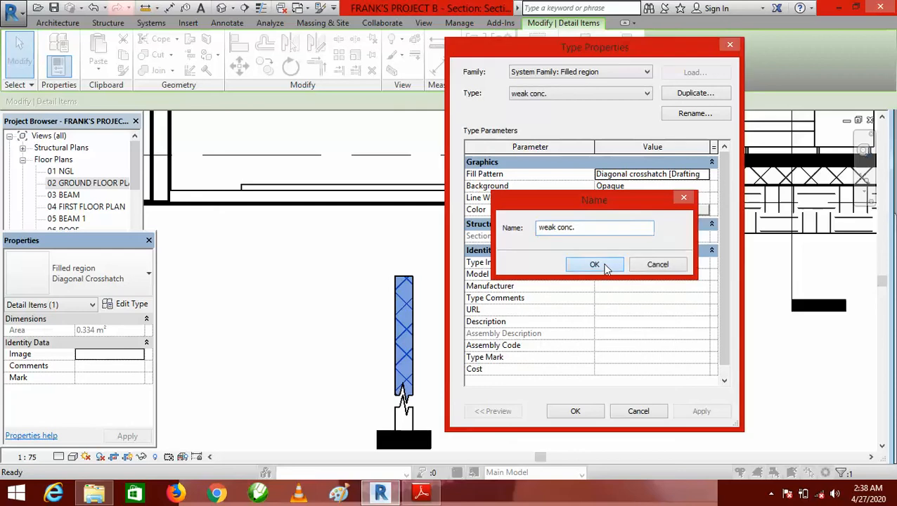
Set the "weak conc." type's fill pattern to Diagonal crosshatch 1.5mm, apply it to the upper wall region and deselect the region.
{"action": "left_click", "coordinate": [705, 176]}
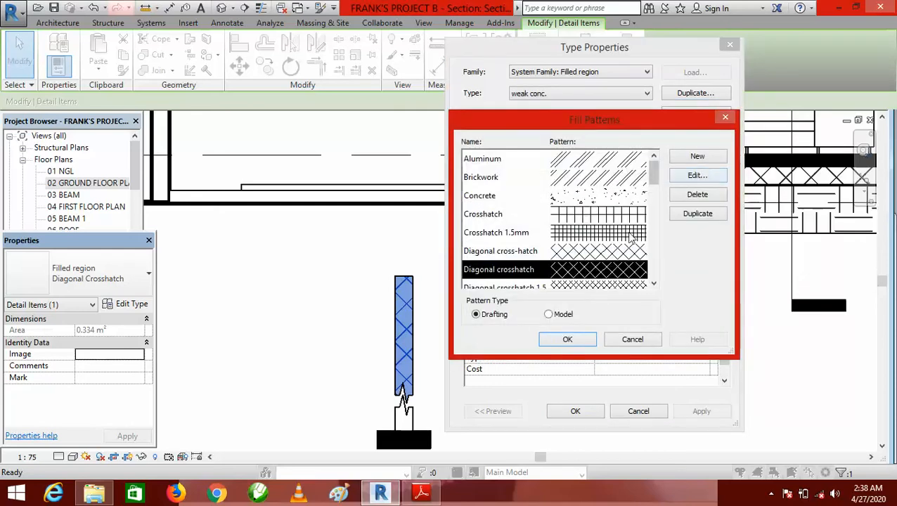
{"action": "left_click", "coordinate": [655, 285]}
{"action": "left_click", "coordinate": [655, 285]}
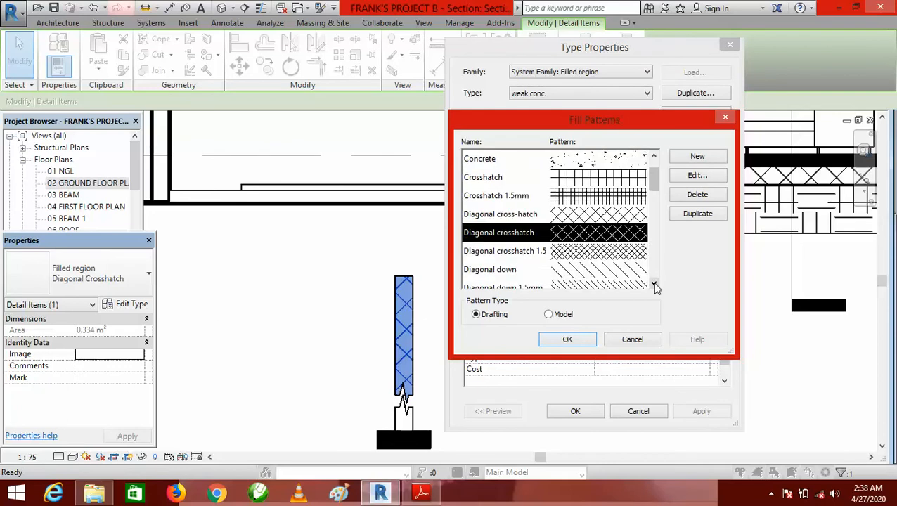
{"action": "left_click", "coordinate": [655, 284]}
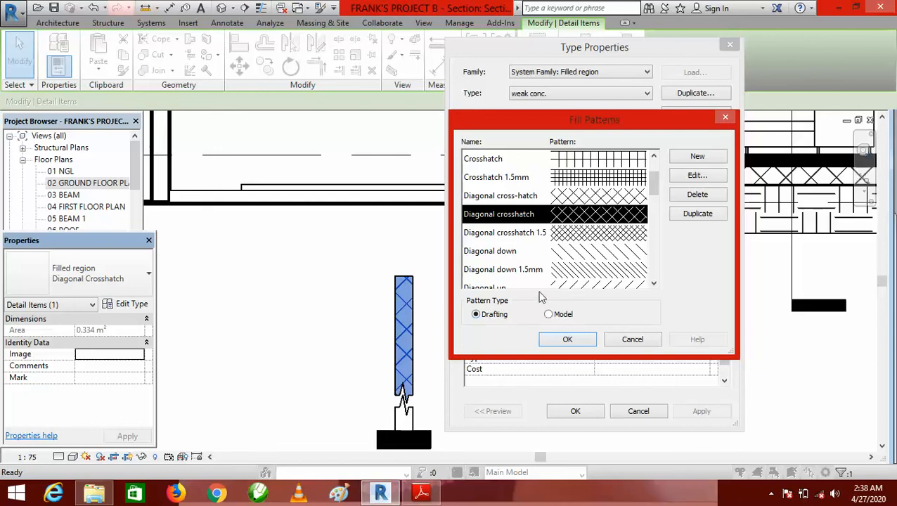
{"action": "left_click", "coordinate": [589, 239]}
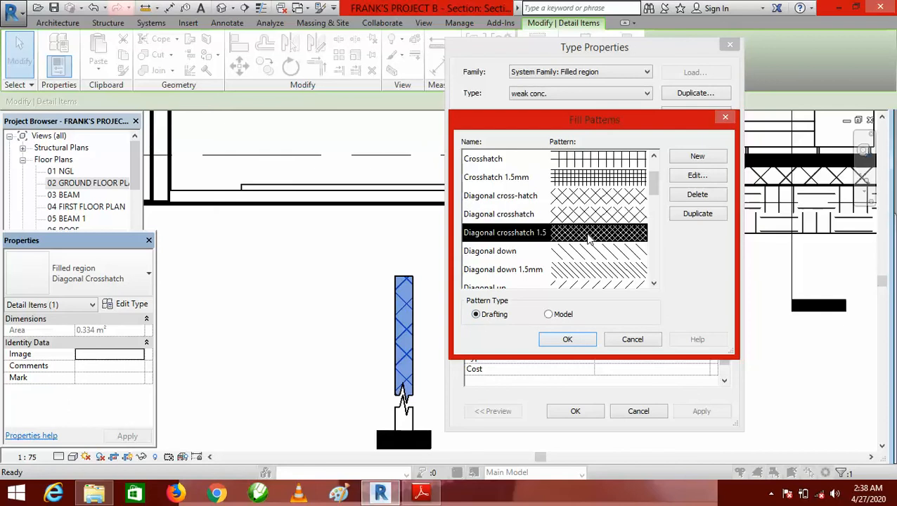
{"action": "left_click", "coordinate": [567, 341]}
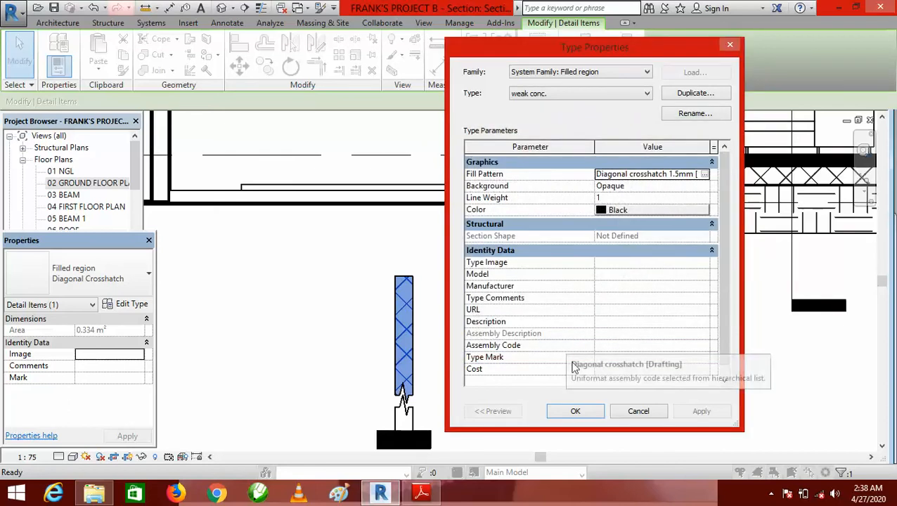
{"action": "left_click", "coordinate": [575, 412]}
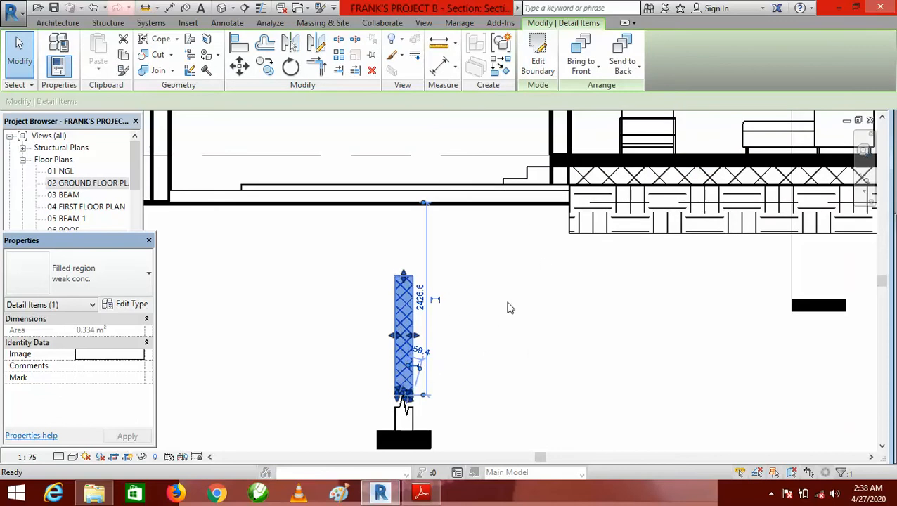
{"action": "left_click", "coordinate": [521, 329]}
Start a filled region for the lower wall piece and pick the three slanted zigzag lines of its upper edge as boundary.
{"action": "scroll", "coordinate": [465, 290], "scroll_direction": "down", "scroll_amount": 2}
{"action": "scroll", "coordinate": [547, 360], "scroll_direction": "up", "scroll_amount": 4}
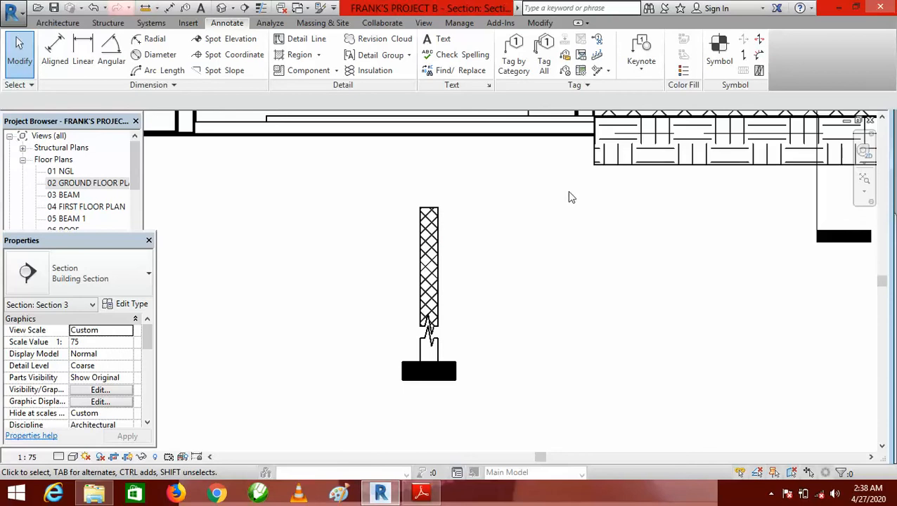
{"action": "left_click", "coordinate": [301, 55]}
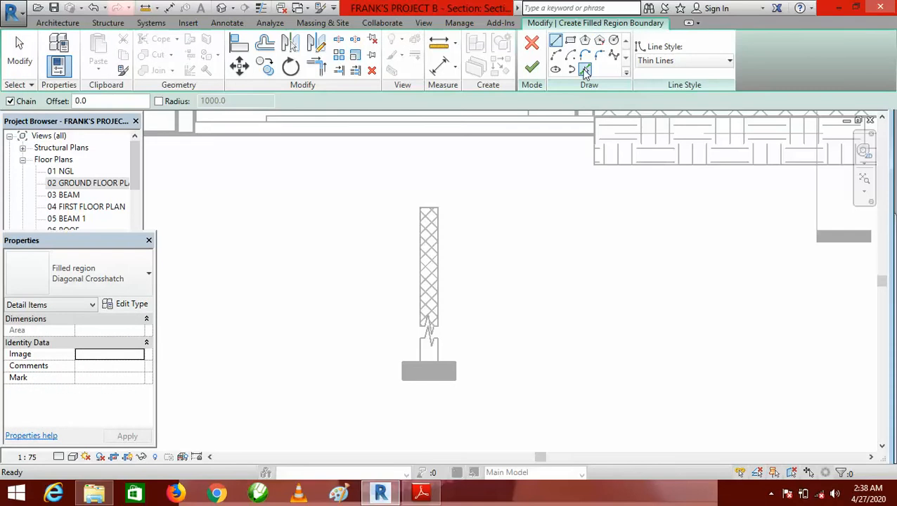
{"action": "left_click", "coordinate": [585, 71]}
{"action": "scroll", "coordinate": [477, 305], "scroll_direction": "up", "scroll_amount": 4}
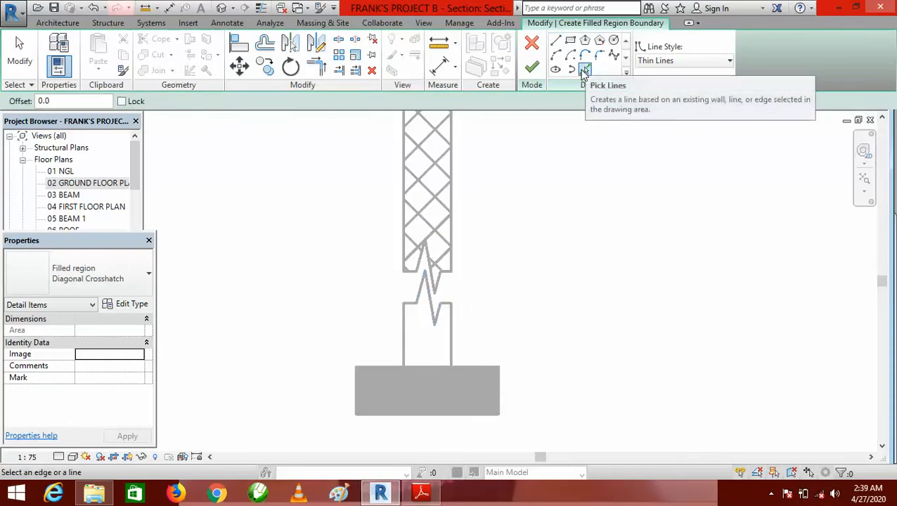
{"action": "scroll", "coordinate": [450, 302], "scroll_direction": "up", "scroll_amount": 3}
{"action": "left_click", "coordinate": [421, 294]}
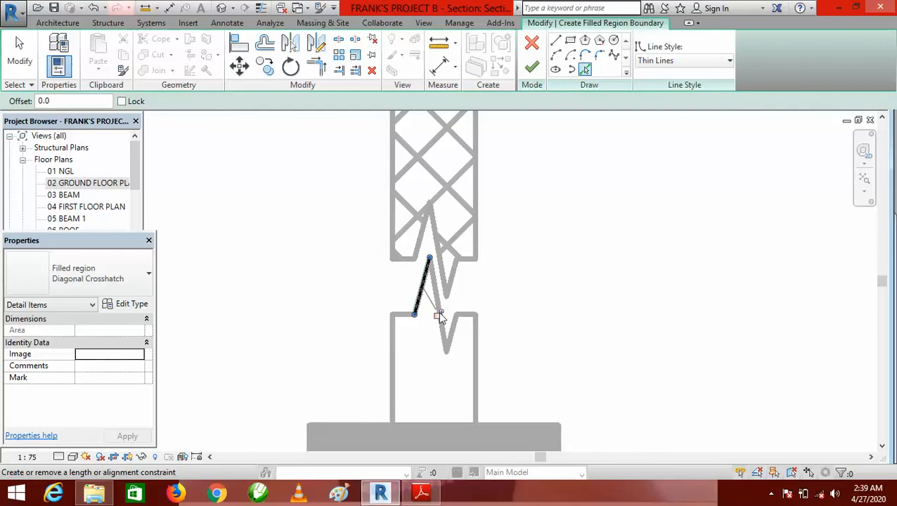
{"action": "left_click", "coordinate": [437, 294]}
{"action": "left_click", "coordinate": [455, 324]}
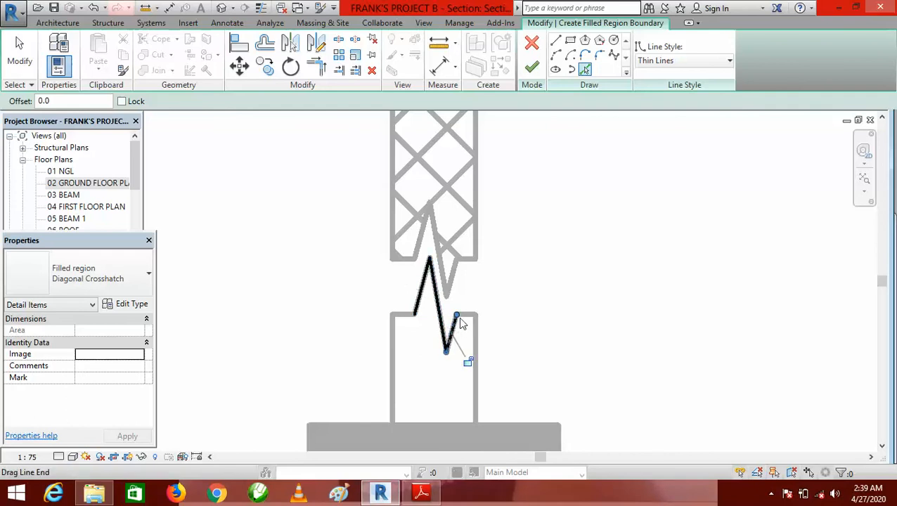
Add the lower wall piece's two short horizontal lines, both vertical sides and the footing's top edge to the region boundary.
{"action": "left_click", "coordinate": [468, 314]}
{"action": "left_click", "coordinate": [475, 338]}
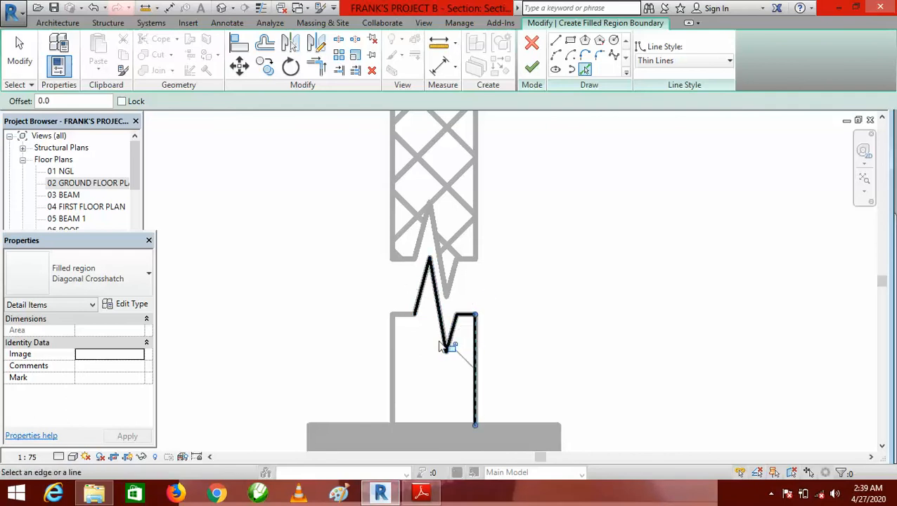
{"action": "left_click", "coordinate": [405, 320]}
{"action": "left_click", "coordinate": [392, 344]}
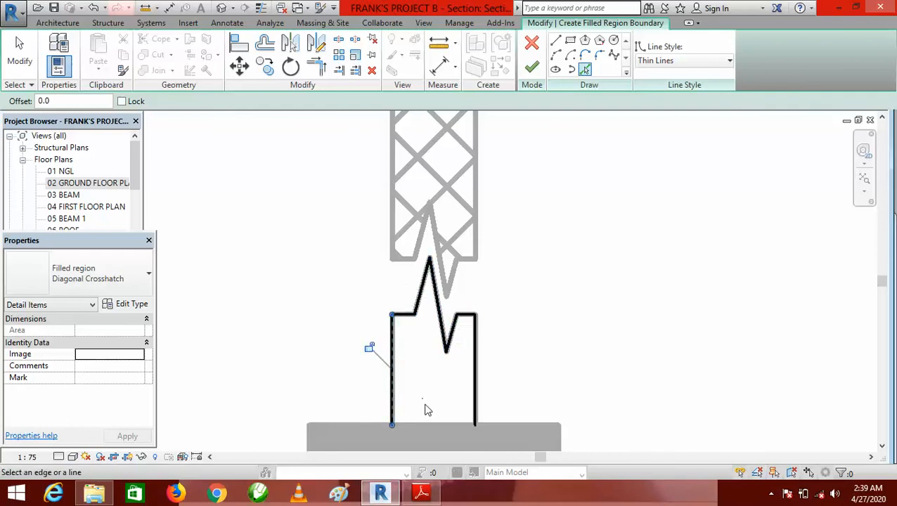
{"action": "left_click", "coordinate": [438, 426]}
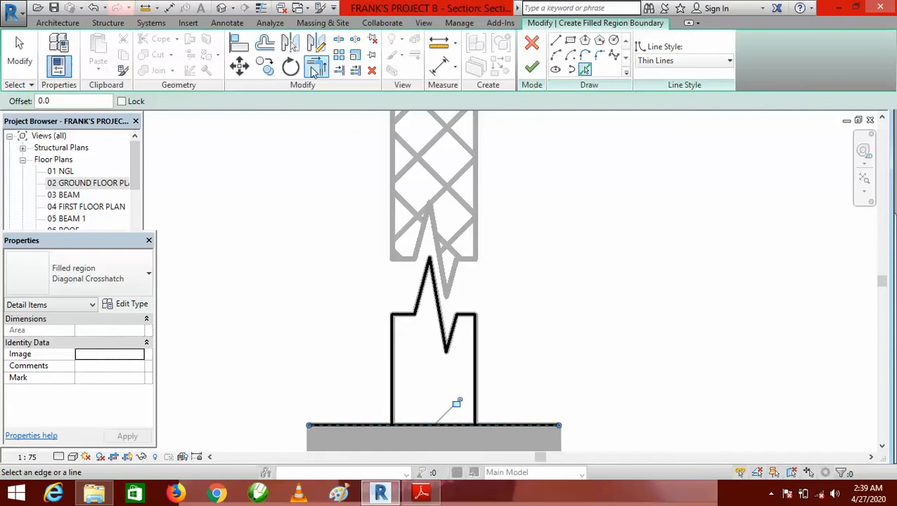
Trim the footing's top boundary line to both wall sides so the loop closes, and finish the filled region.
{"action": "left_click", "coordinate": [317, 68]}
{"action": "left_click", "coordinate": [391, 395]}
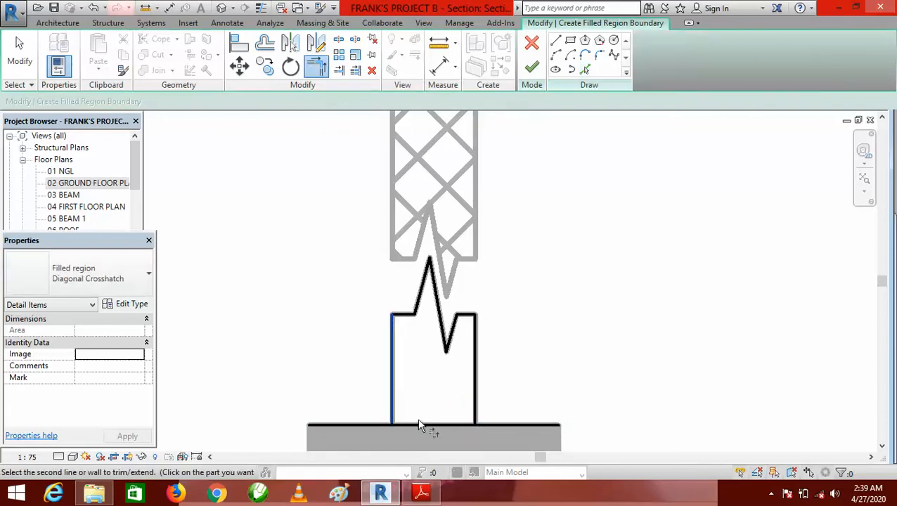
{"action": "left_click", "coordinate": [417, 422]}
{"action": "left_click", "coordinate": [476, 398]}
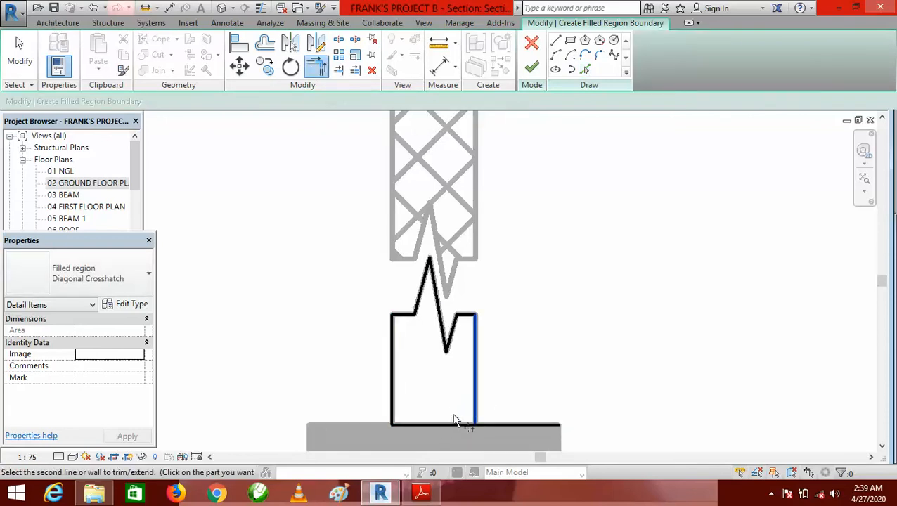
{"action": "left_click", "coordinate": [451, 427]}
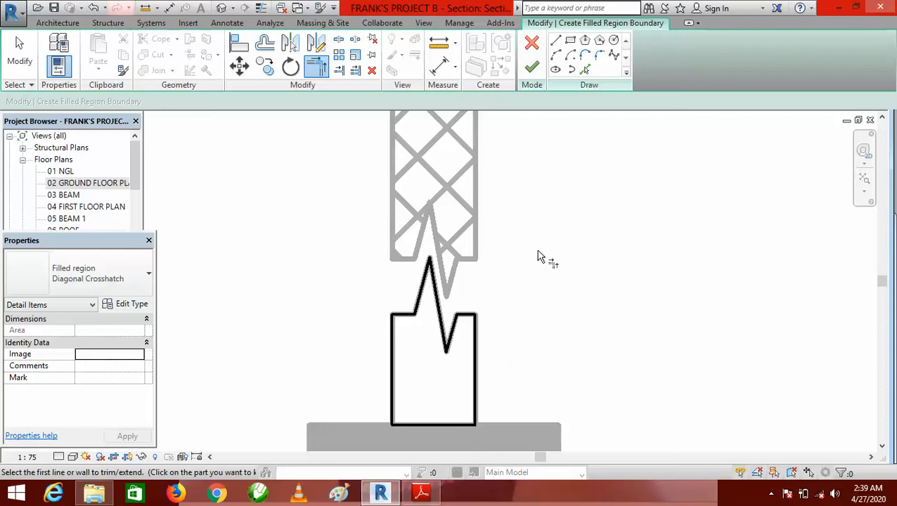
{"action": "left_click", "coordinate": [531, 67]}
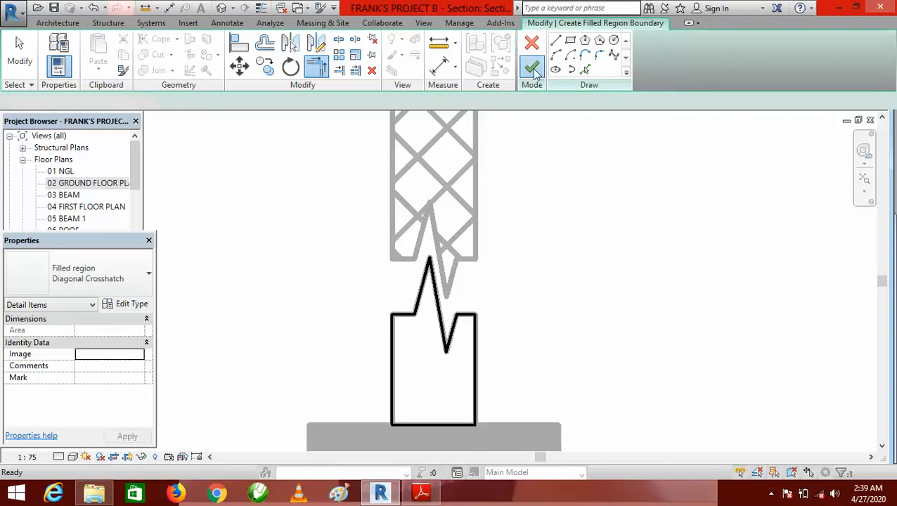
Change the lower wall piece's filled region to the "weak conc." type and deselect it.
{"action": "left_click", "coordinate": [148, 276]}
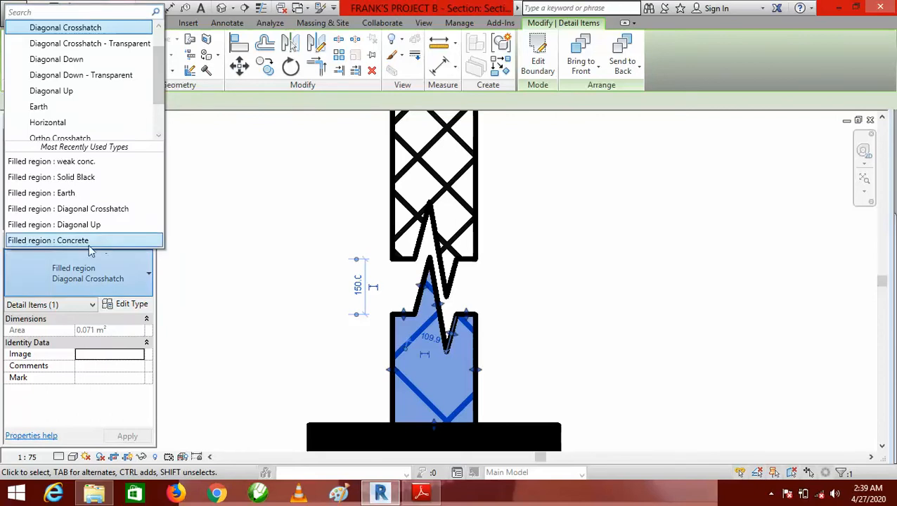
{"action": "left_click", "coordinate": [100, 163]}
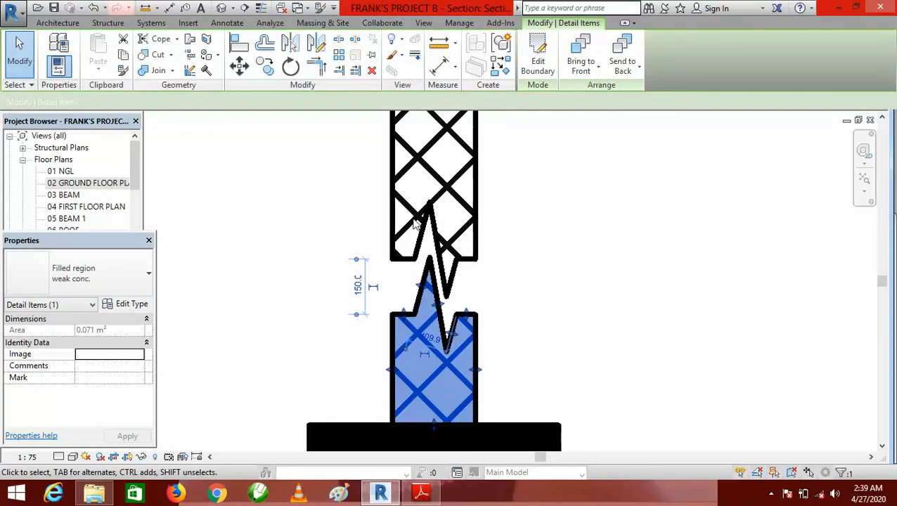
{"action": "left_click", "coordinate": [581, 287]}
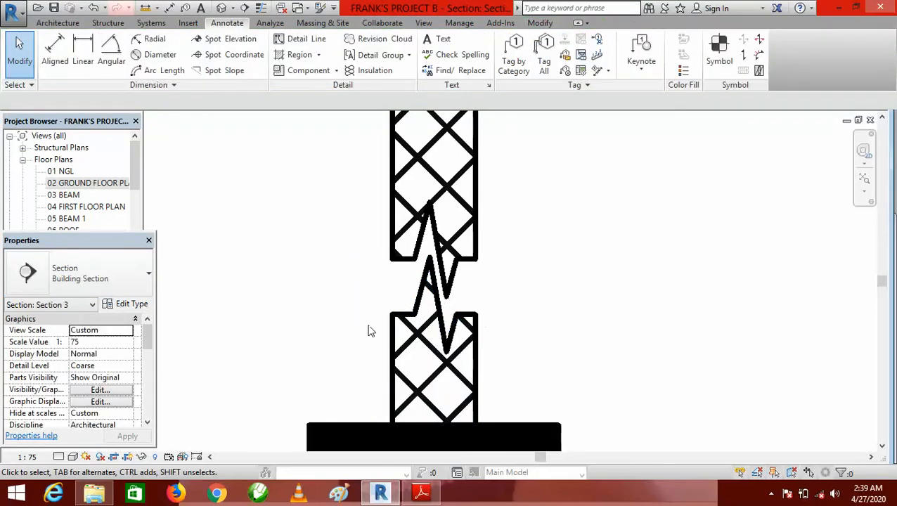
{"action": "scroll", "coordinate": [489, 346], "scroll_direction": "down", "scroll_amount": 4}
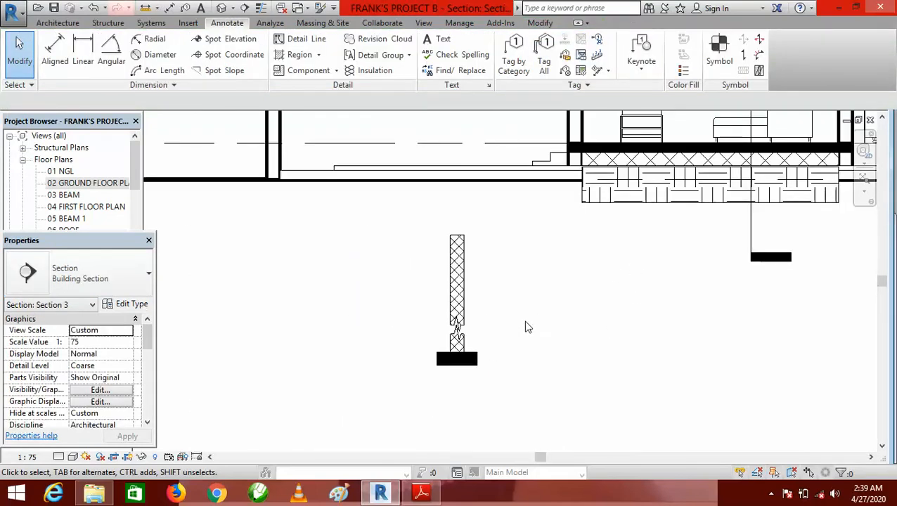
{"action": "scroll", "coordinate": [524, 326], "scroll_direction": "up", "scroll_amount": 1}
{"action": "scroll", "coordinate": [394, 310], "scroll_direction": "down", "scroll_amount": 3}
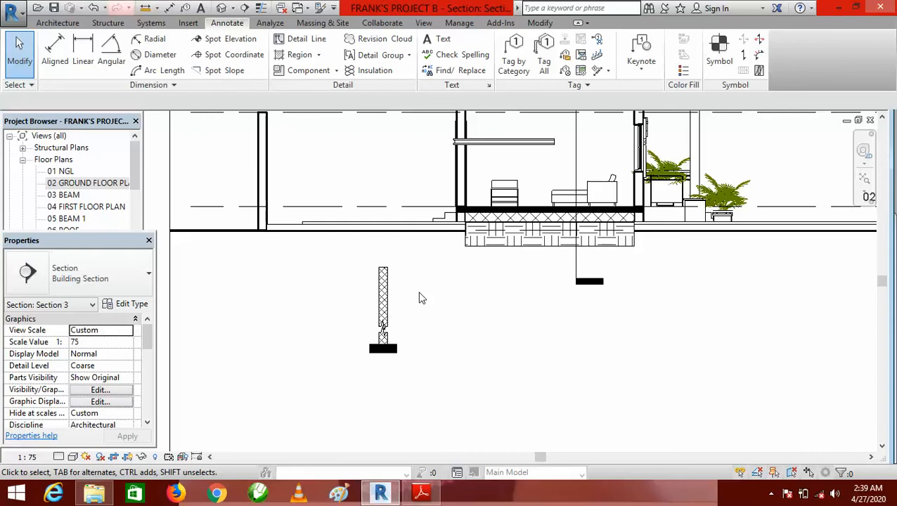
{"action": "scroll", "coordinate": [405, 301], "scroll_direction": "up", "scroll_amount": 2}
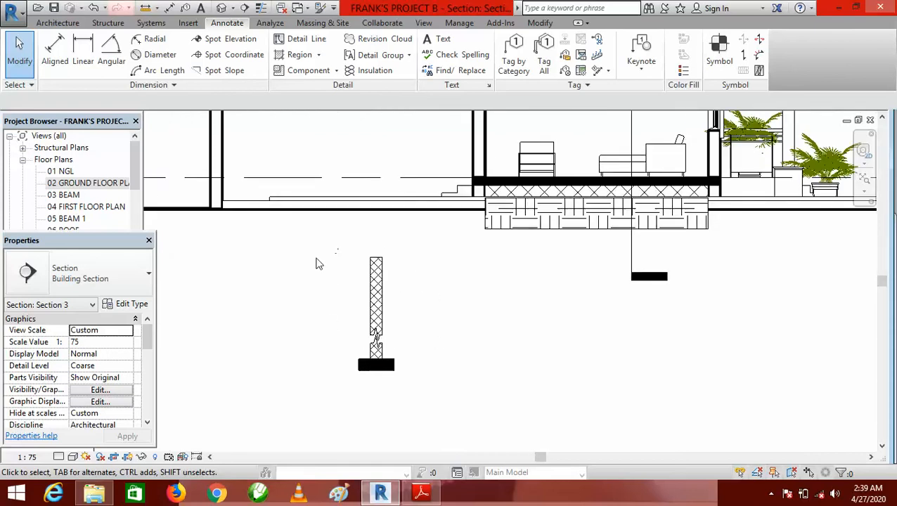
{"action": "scroll", "coordinate": [341, 292], "scroll_direction": "down", "scroll_amount": 2}
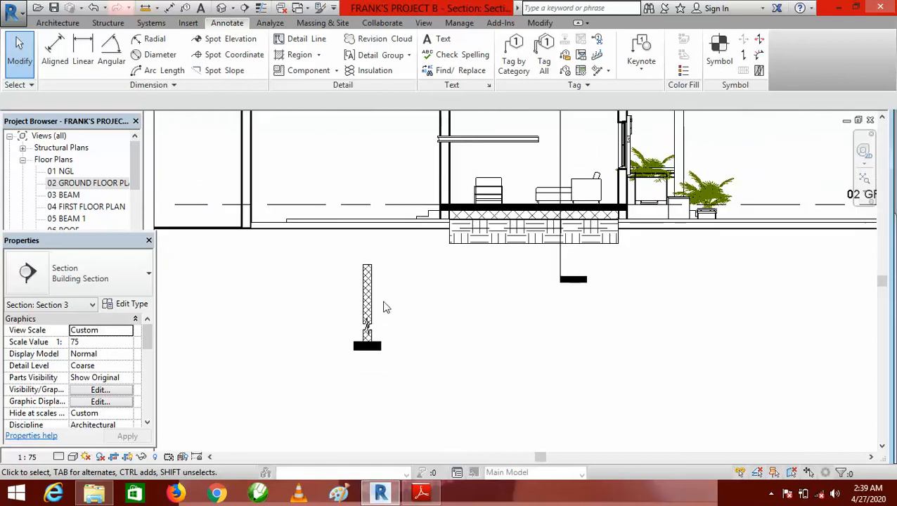
{"action": "scroll", "coordinate": [385, 287], "scroll_direction": "up", "scroll_amount": 2}
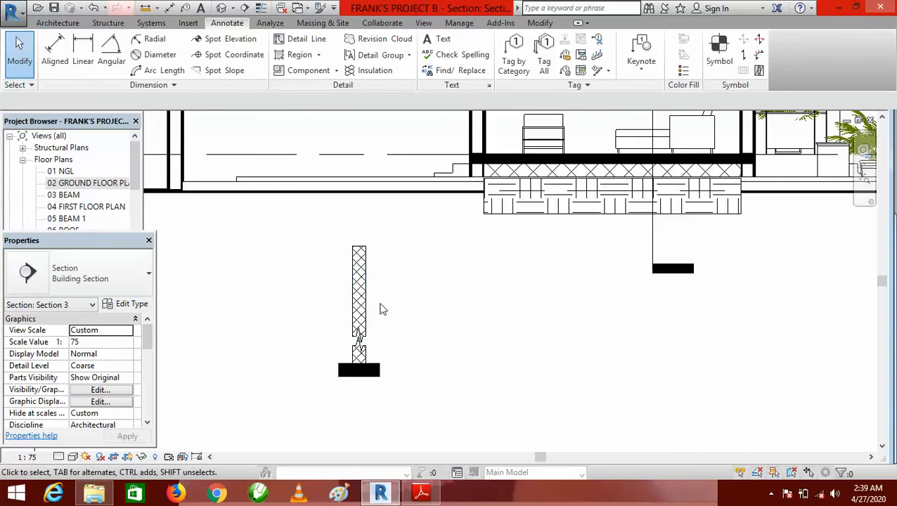
{"action": "scroll", "coordinate": [381, 311], "scroll_direction": "down", "scroll_amount": 1}
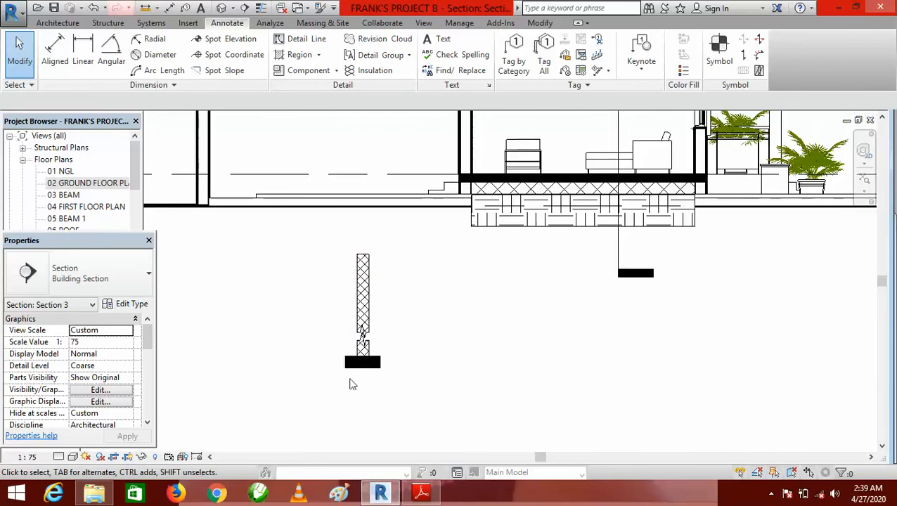
Select the entire wall and footing detail, create a detail group from it named "Fdtn Footing", and deselect the group.
{"action": "scroll", "coordinate": [369, 379], "scroll_direction": "down", "scroll_amount": 1}
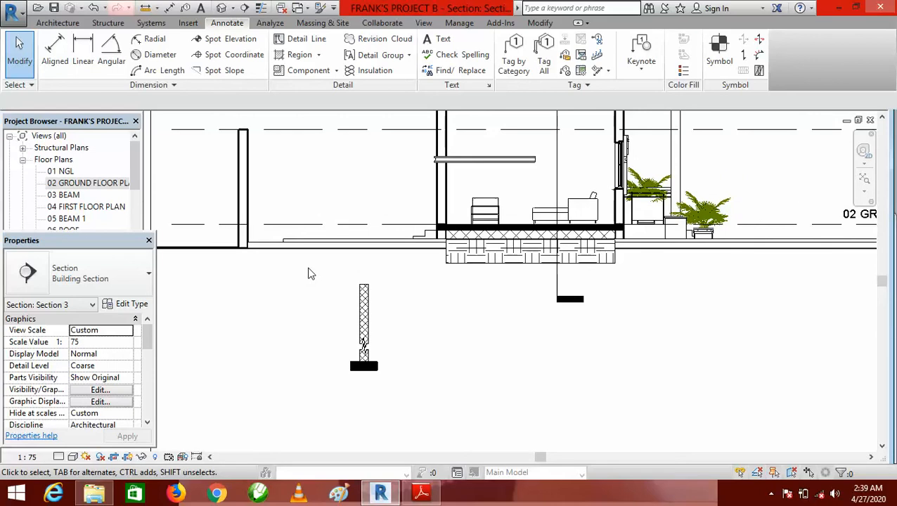
{"action": "left_click_drag", "start_coordinate": [308, 269], "coordinate": [417, 413]}
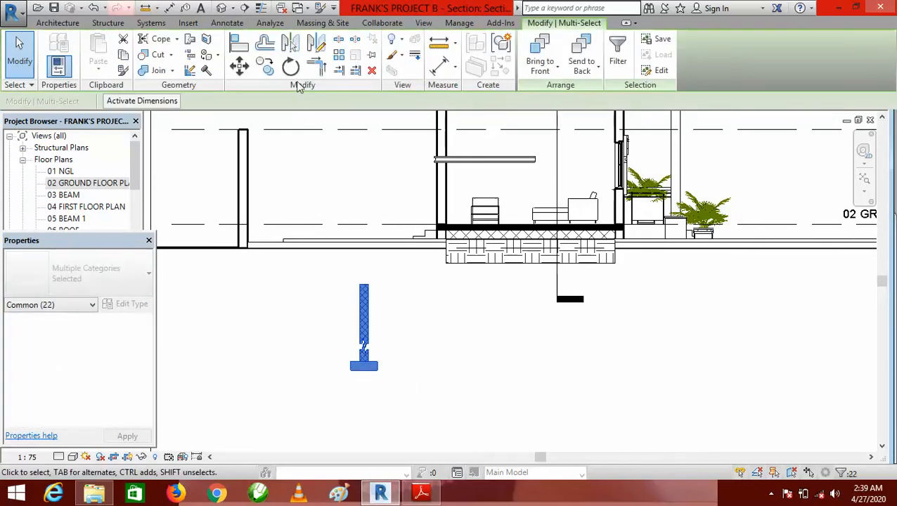
{"action": "left_click", "coordinate": [226, 23]}
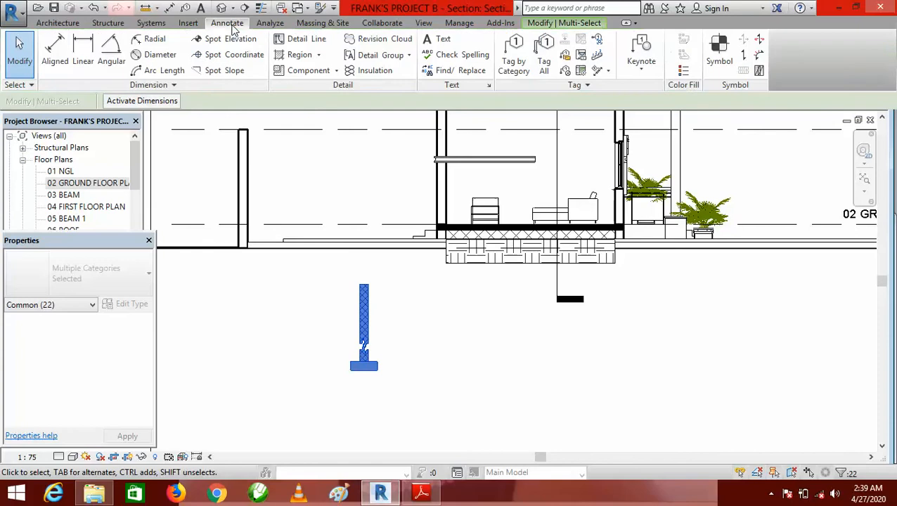
{"action": "left_click", "coordinate": [409, 55]}
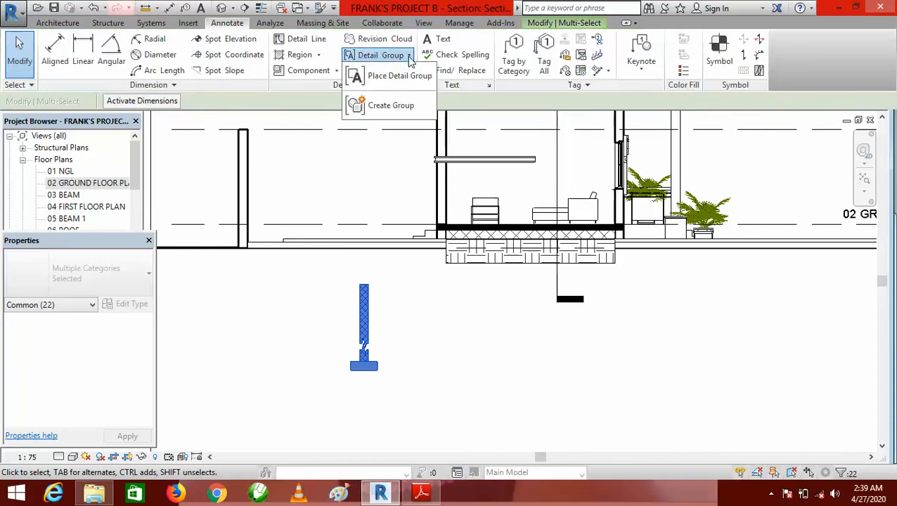
{"action": "left_click", "coordinate": [396, 106]}
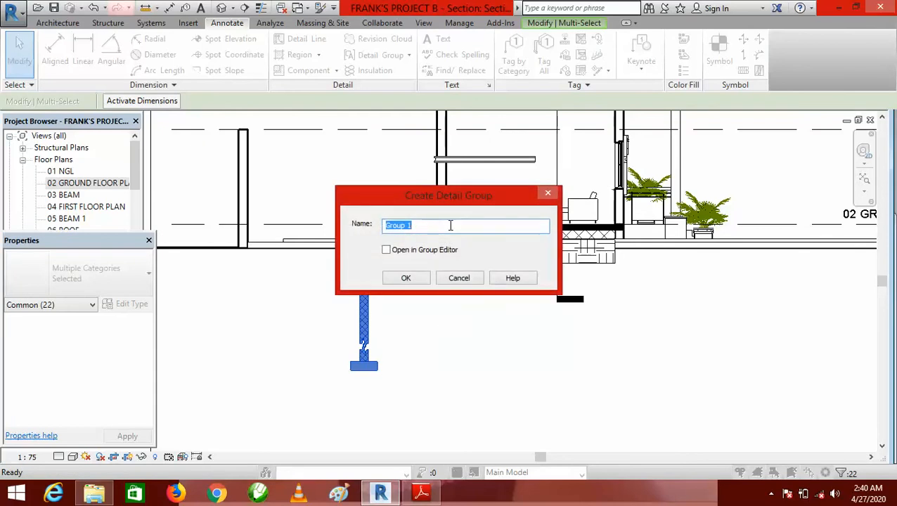
{"action": "type", "text": "Fdtn Footing"}
{"action": "left_click", "coordinate": [411, 280]}
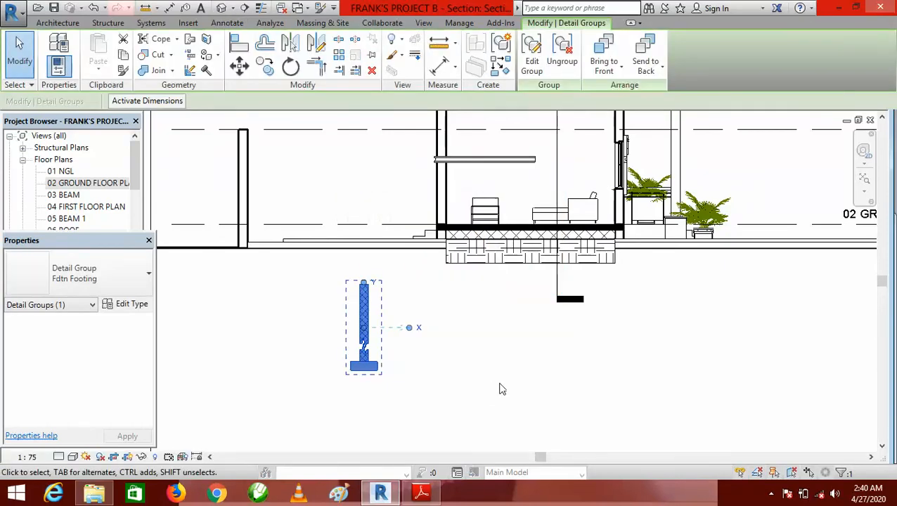
{"action": "scroll", "coordinate": [426, 352], "scroll_direction": "down", "scroll_amount": 3}
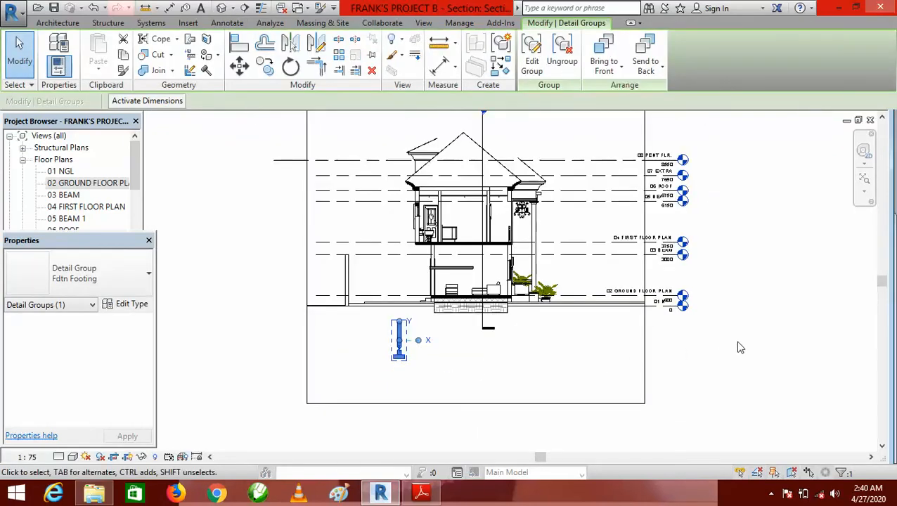
{"action": "left_click", "coordinate": [736, 341]}
{"action": "scroll", "coordinate": [458, 325], "scroll_direction": "up", "scroll_amount": 3}
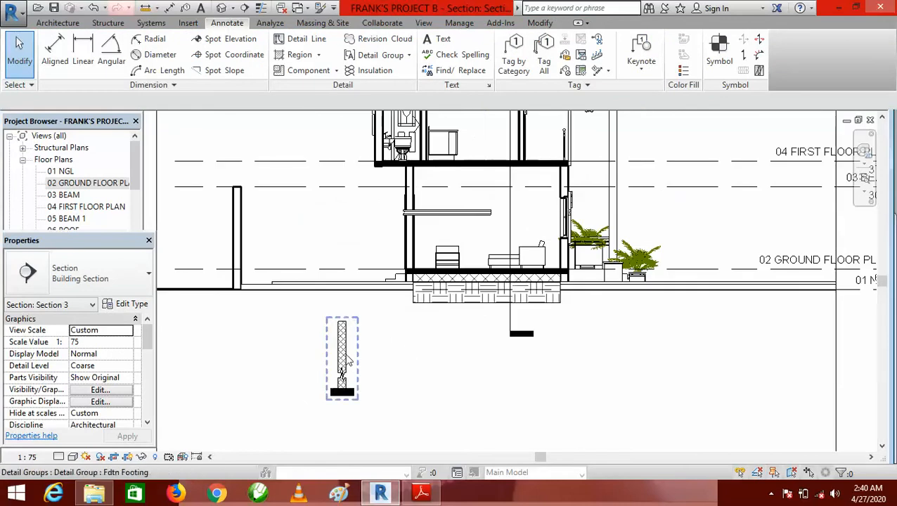
Copy the Fdtn Footing group from its top right wall corner to beneath the ground floor slab's left end wall.
{"action": "left_click", "coordinate": [343, 360]}
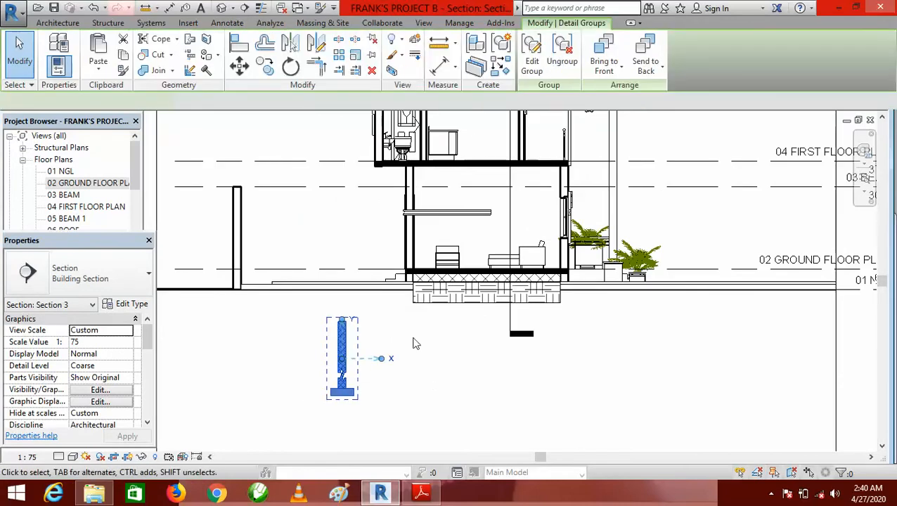
{"action": "left_click", "coordinate": [268, 66]}
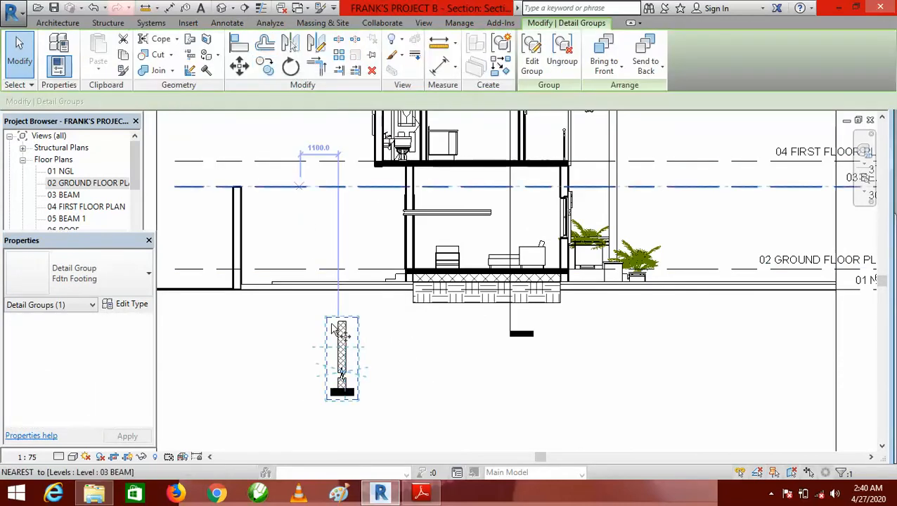
{"action": "scroll", "coordinate": [359, 330], "scroll_direction": "up", "scroll_amount": 5}
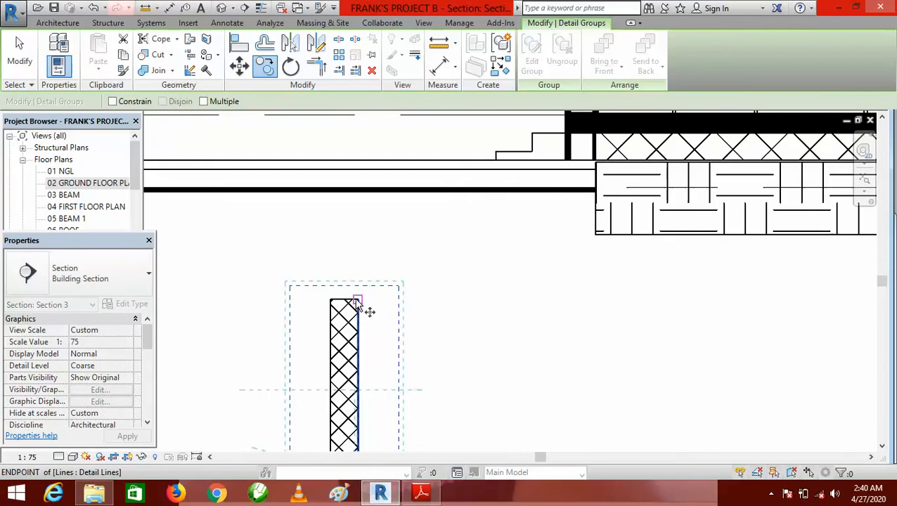
{"action": "left_click", "coordinate": [356, 301]}
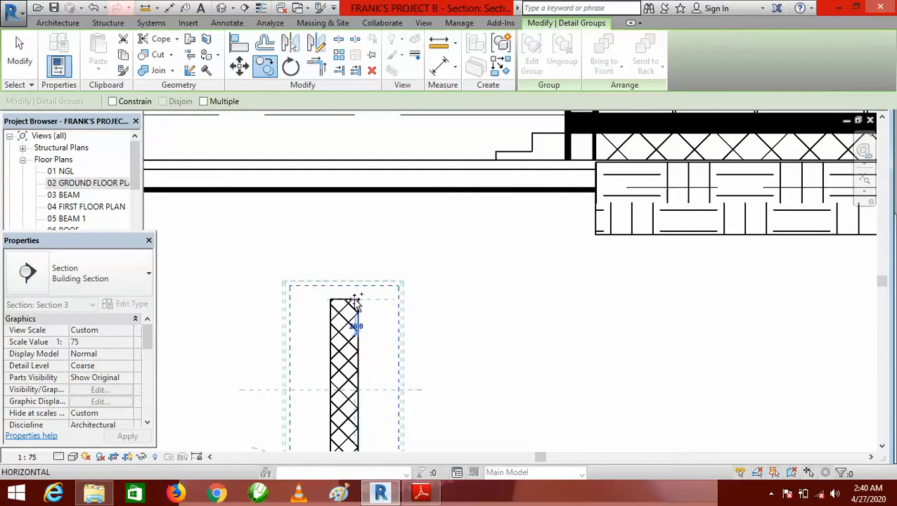
{"action": "left_click", "coordinate": [595, 155]}
{"action": "scroll", "coordinate": [451, 277], "scroll_direction": "down", "scroll_amount": 4}
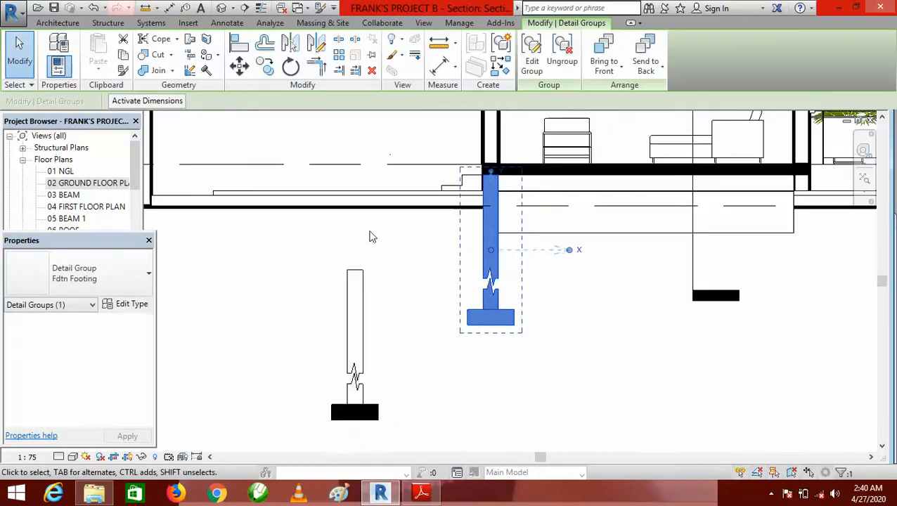
Copy the placed Fdtn Footing group to beneath the wall at the ground floor slab's right end.
{"action": "left_click", "coordinate": [264, 66]}
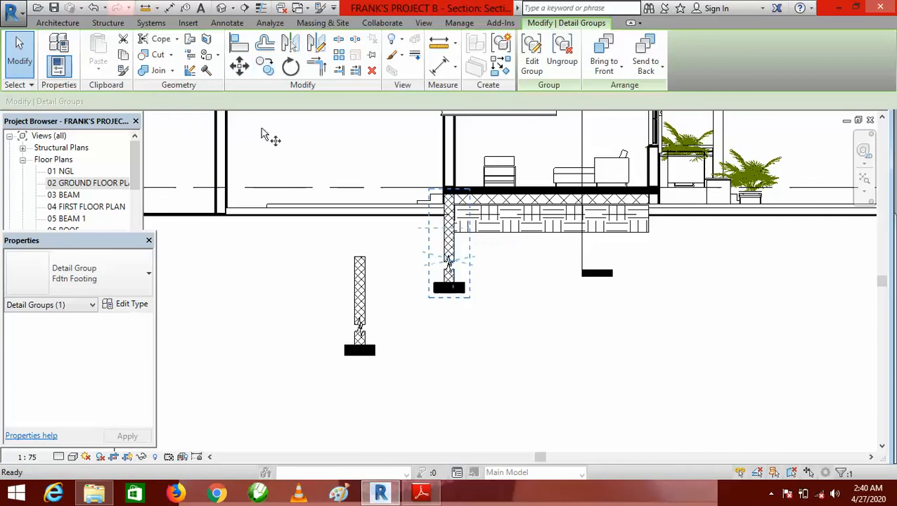
{"action": "scroll", "coordinate": [464, 204], "scroll_direction": "up", "scroll_amount": 5}
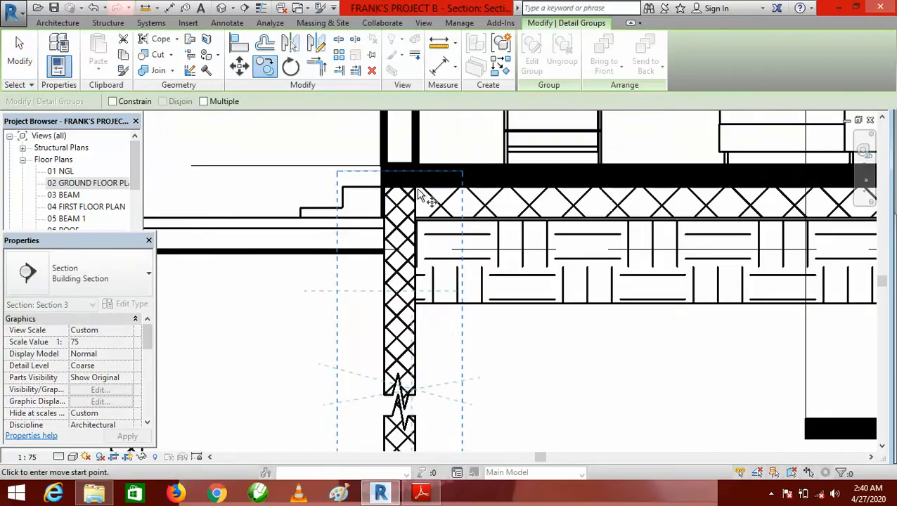
{"action": "left_click", "coordinate": [414, 188]}
{"action": "scroll", "coordinate": [347, 237], "scroll_direction": "down", "scroll_amount": 5}
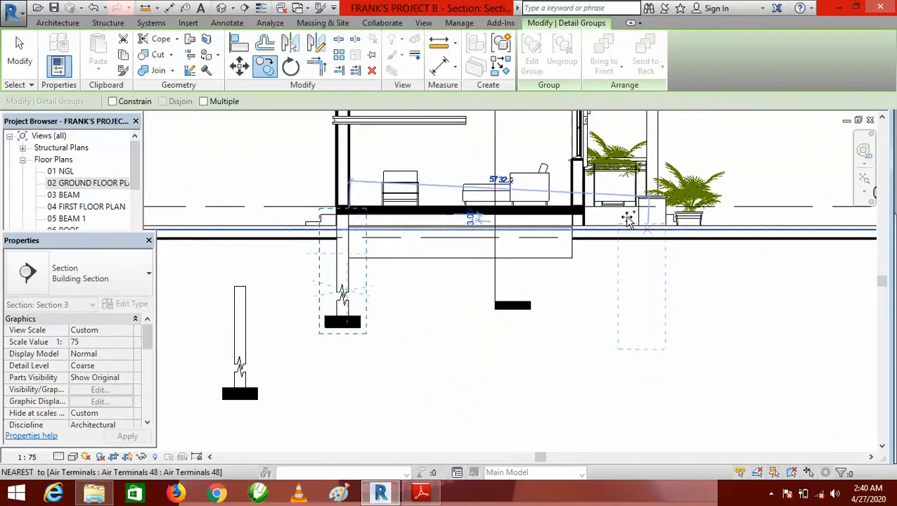
{"action": "scroll", "coordinate": [587, 224], "scroll_direction": "up", "scroll_amount": 3}
{"action": "scroll", "coordinate": [576, 215], "scroll_direction": "up", "scroll_amount": 1}
{"action": "left_click", "coordinate": [565, 207]}
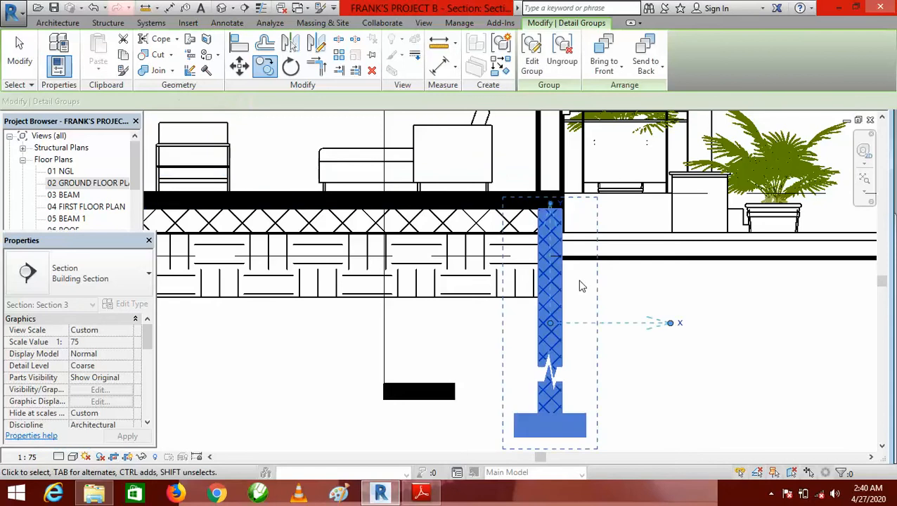
{"action": "scroll", "coordinate": [534, 251], "scroll_direction": "down", "scroll_amount": 3}
{"action": "scroll", "coordinate": [605, 307], "scroll_direction": "down", "scroll_amount": 2}
Delete the original Fdtn Footing group that stands apart below the ground line.
{"action": "left_click", "coordinate": [677, 320]}
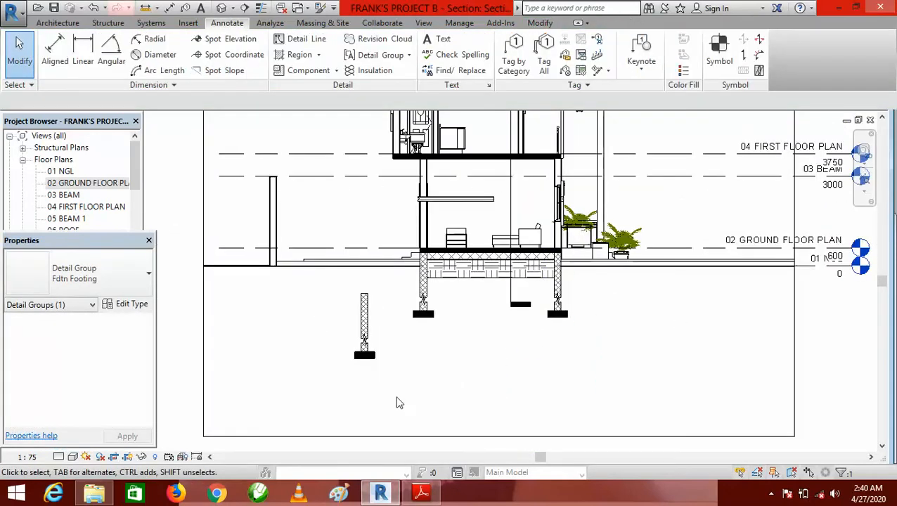
{"action": "left_click", "coordinate": [363, 334]}
{"action": "key", "text": "Delete"}
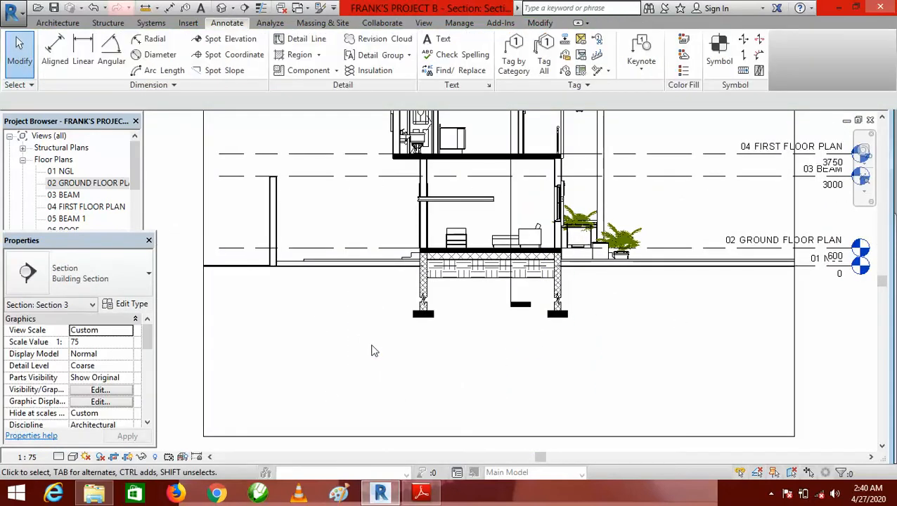
Look over the whole of Section 3 with the copied wall footings in place.
{"action": "scroll", "coordinate": [392, 375], "scroll_direction": "down", "scroll_amount": 2}
{"action": "scroll", "coordinate": [404, 362], "scroll_direction": "down", "scroll_amount": 3}
{"action": "scroll", "coordinate": [452, 256], "scroll_direction": "up", "scroll_amount": 2}
{"action": "scroll", "coordinate": [430, 318], "scroll_direction": "up", "scroll_amount": 3}
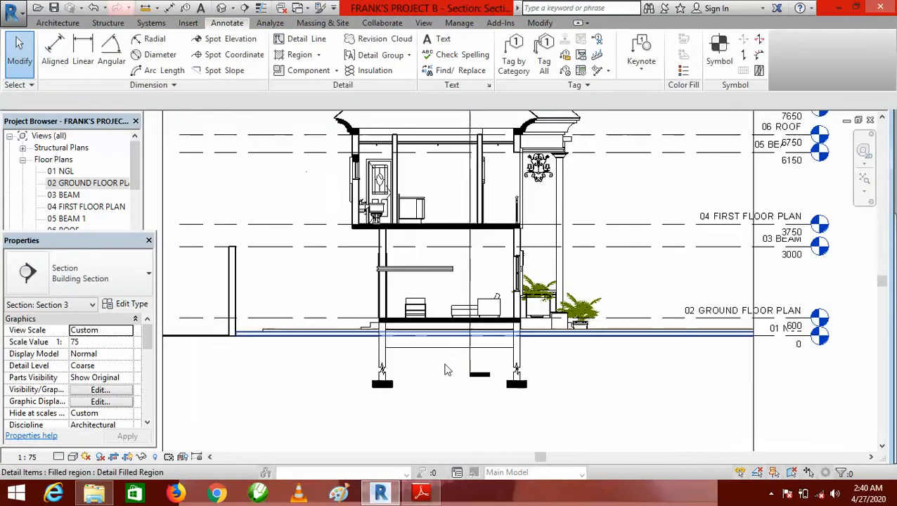
{"action": "scroll", "coordinate": [440, 402], "scroll_direction": "down", "scroll_amount": 2}
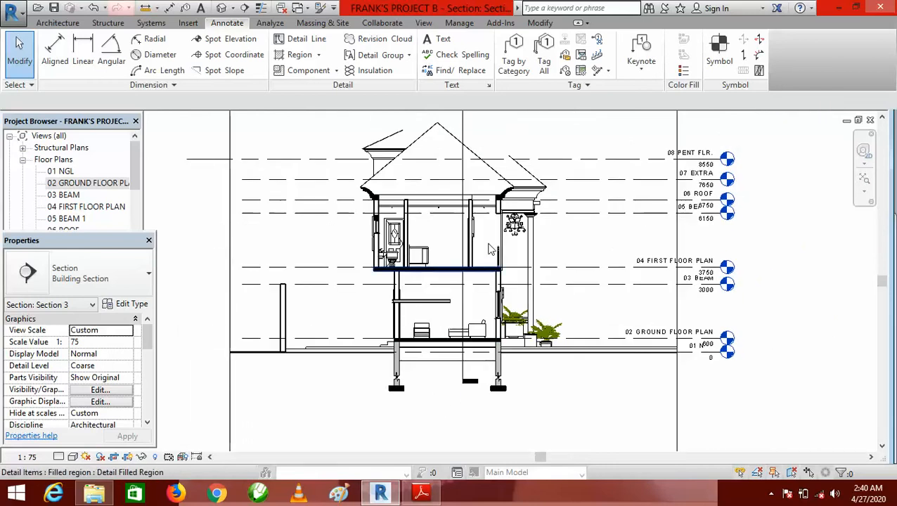
{"action": "scroll", "coordinate": [455, 209], "scroll_direction": "up", "scroll_amount": 1}
{"action": "scroll", "coordinate": [594, 253], "scroll_direction": "down", "scroll_amount": 3}
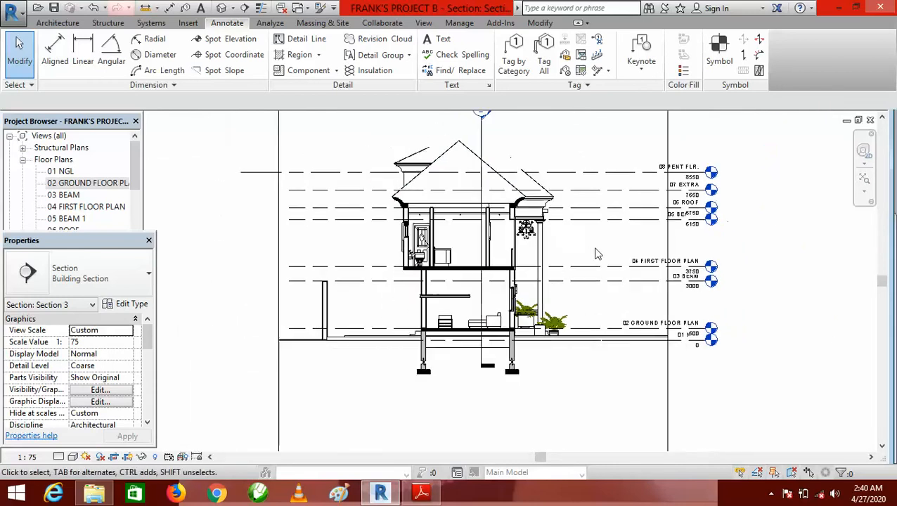
Switch to 5.pdf in Adobe Reader and examine the foundation walls, footings and hatching of the reference section.
{"action": "left_click", "coordinate": [422, 493]}
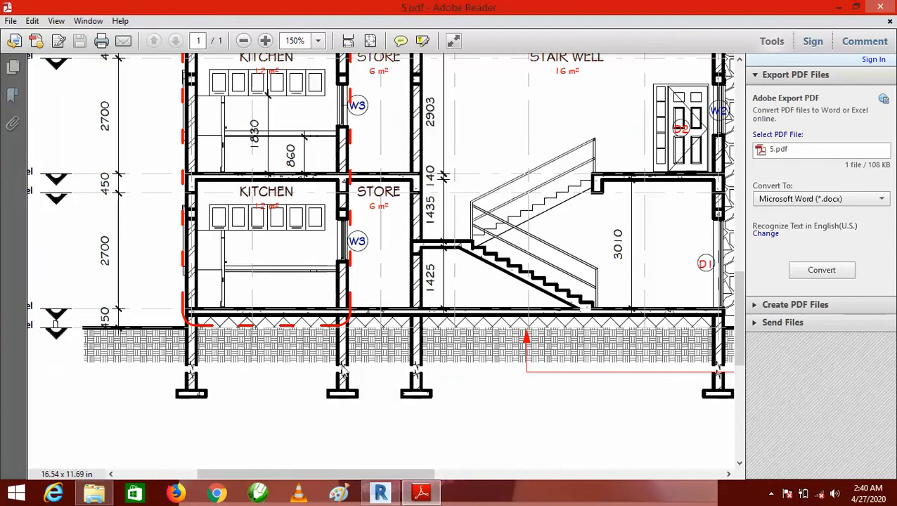
{"action": "scroll", "coordinate": [383, 369], "scroll_direction": "up", "scroll_amount": 1}
{"action": "scroll", "coordinate": [420, 413], "scroll_direction": "up", "scroll_amount": 4}
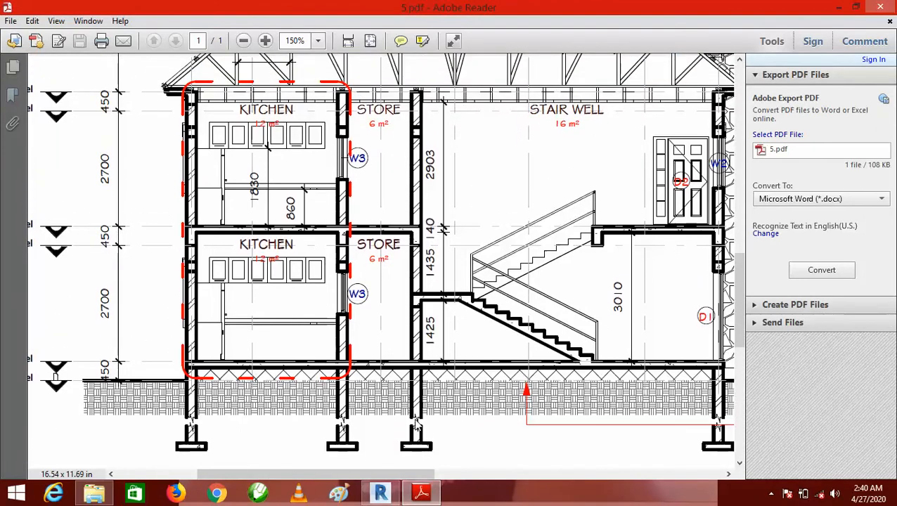
{"action": "scroll", "coordinate": [420, 429], "scroll_direction": "down", "scroll_amount": 3}
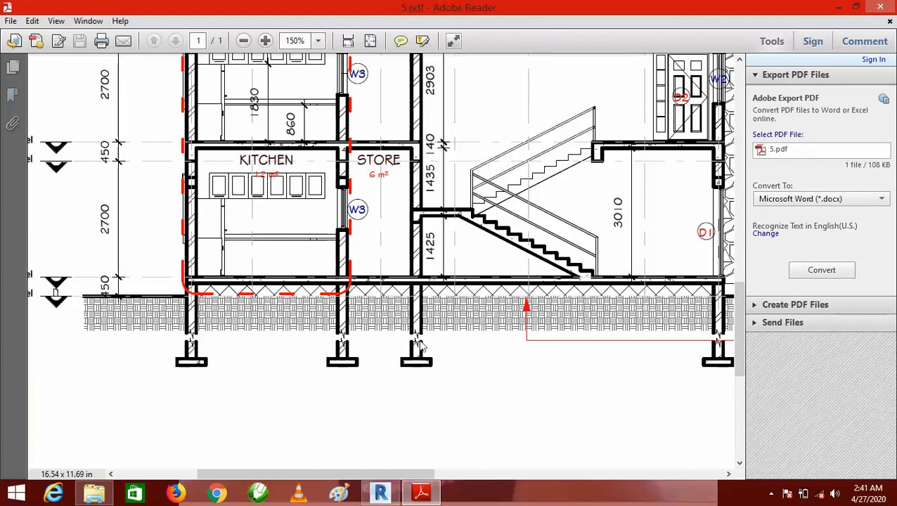
{"action": "scroll", "coordinate": [415, 355], "scroll_direction": "up", "scroll_amount": 1}
{"action": "scroll", "coordinate": [414, 356], "scroll_direction": "down", "scroll_amount": 2}
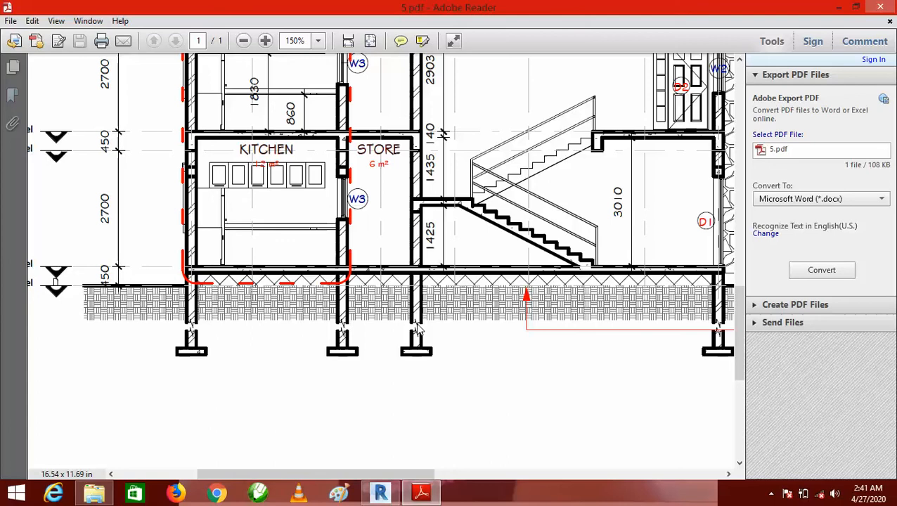
{"action": "scroll", "coordinate": [417, 342], "scroll_direction": "down", "scroll_amount": 1}
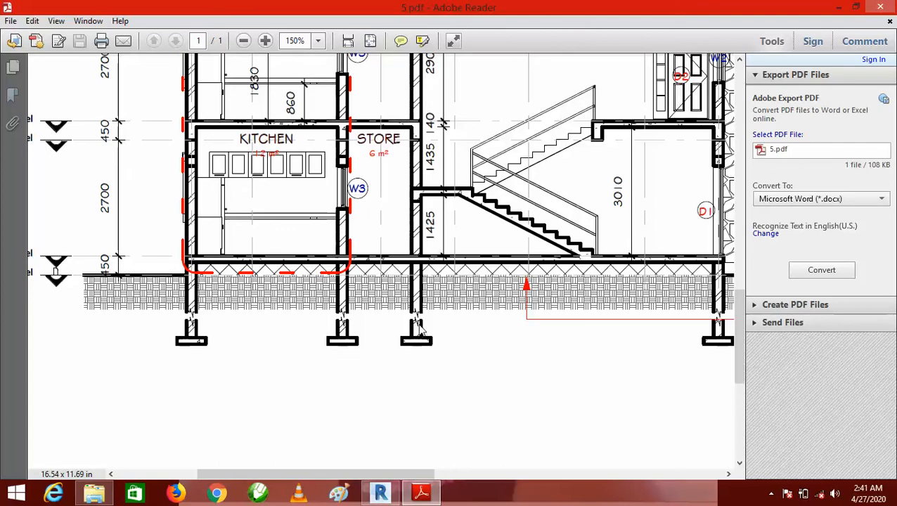
{"action": "scroll", "coordinate": [418, 341], "scroll_direction": "up", "scroll_amount": 1}
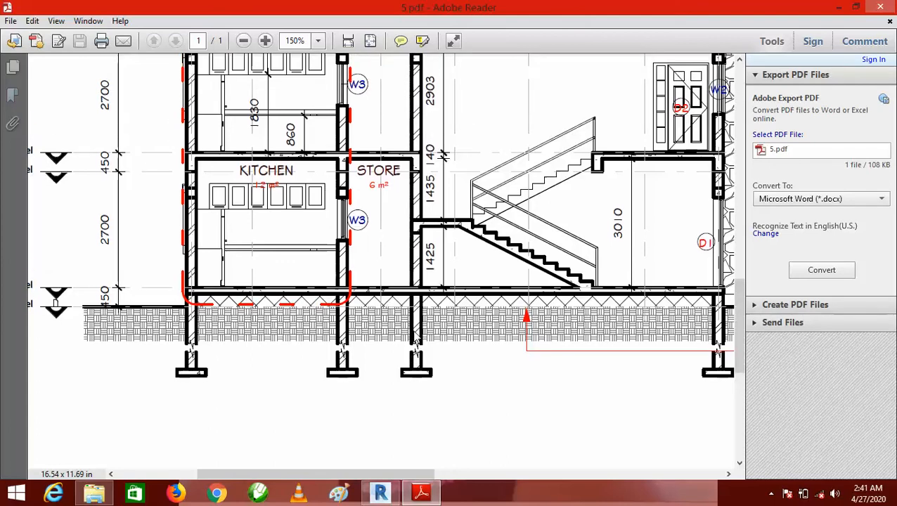
{"action": "scroll", "coordinate": [417, 340], "scroll_direction": "up", "scroll_amount": 2}
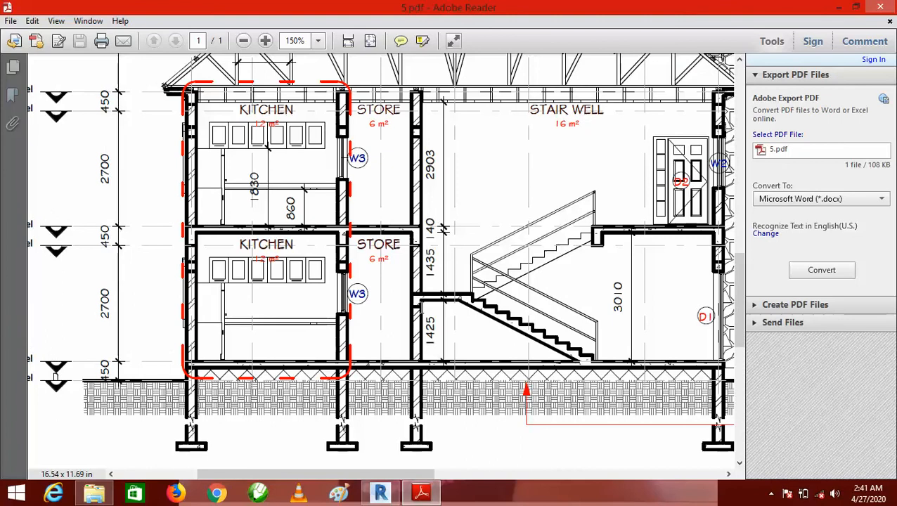
{"action": "scroll", "coordinate": [415, 345], "scroll_direction": "up", "scroll_amount": 1}
{"action": "scroll", "coordinate": [414, 345], "scroll_direction": "down", "scroll_amount": 2}
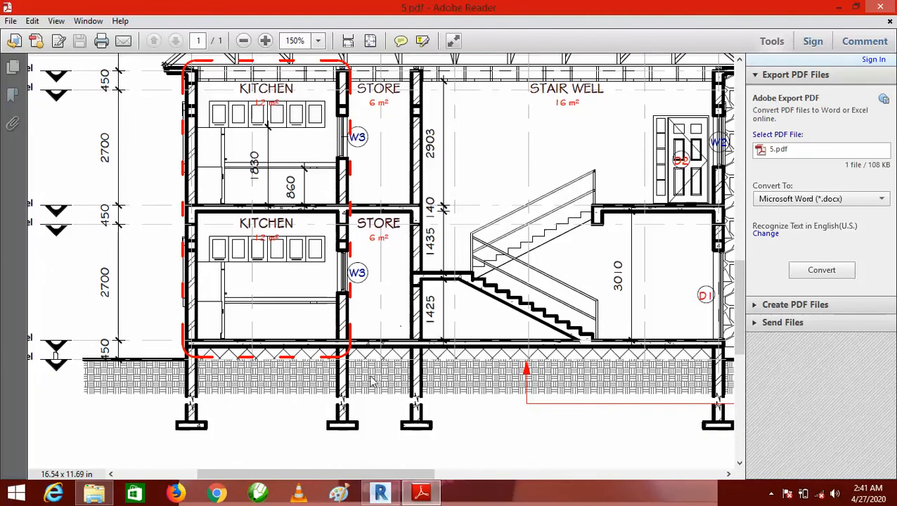
Switch back to Revit and inspect Section 3 from the foundations up to the roof.
{"action": "left_click", "coordinate": [380, 492]}
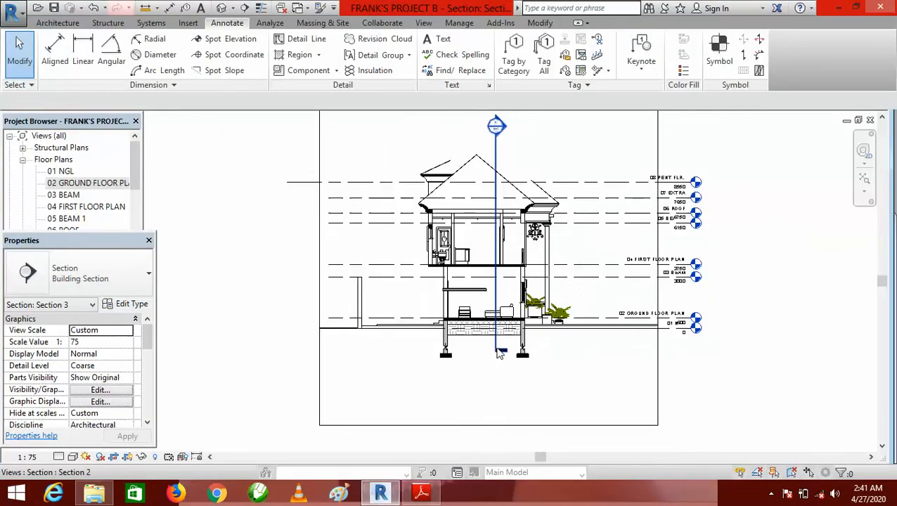
{"action": "scroll", "coordinate": [536, 283], "scroll_direction": "up", "scroll_amount": 2}
{"action": "scroll", "coordinate": [513, 379], "scroll_direction": "down", "scroll_amount": 1}
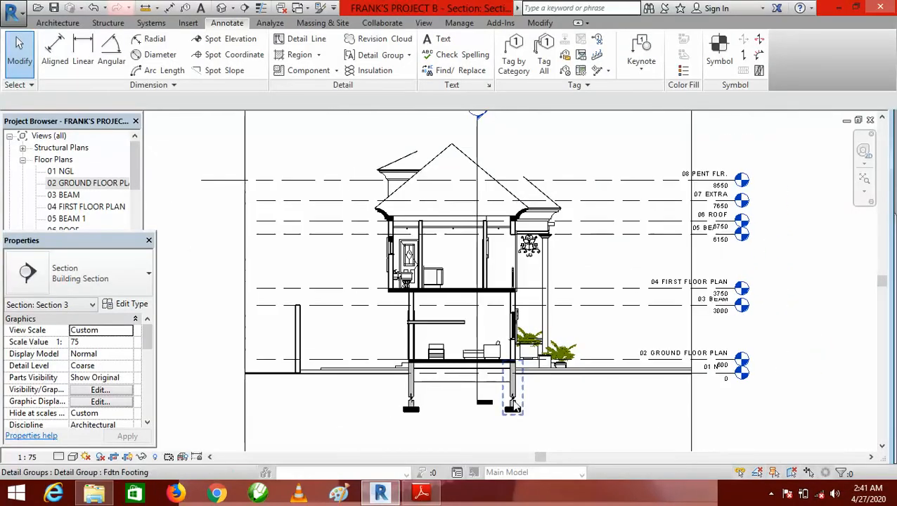
{"action": "scroll", "coordinate": [429, 325], "scroll_direction": "up", "scroll_amount": 3}
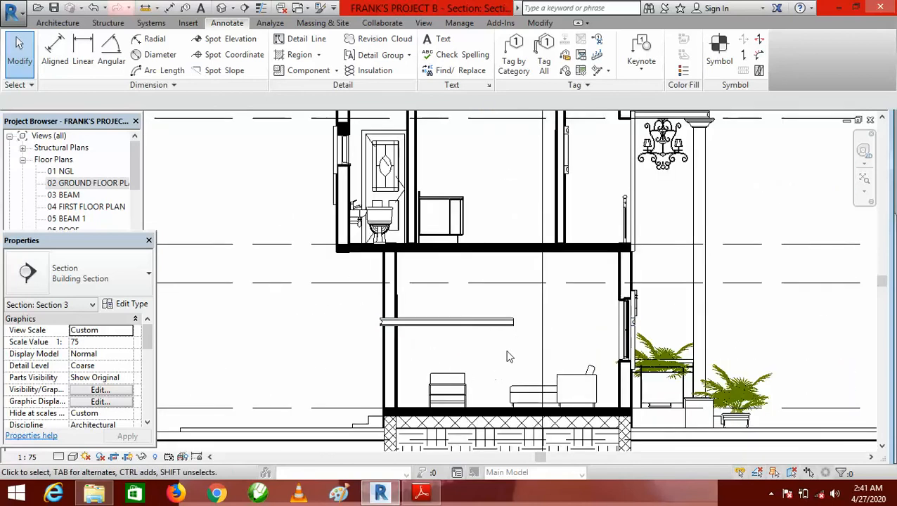
{"action": "scroll", "coordinate": [450, 267], "scroll_direction": "down", "scroll_amount": 3}
{"action": "scroll", "coordinate": [452, 253], "scroll_direction": "up", "scroll_amount": 4}
{"action": "scroll", "coordinate": [450, 255], "scroll_direction": "down", "scroll_amount": 5}
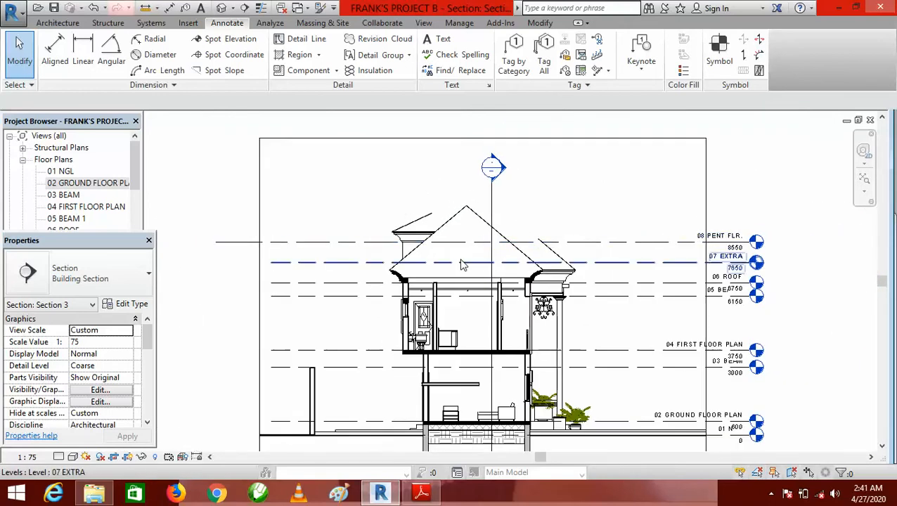
{"action": "scroll", "coordinate": [464, 259], "scroll_direction": "up", "scroll_amount": 2}
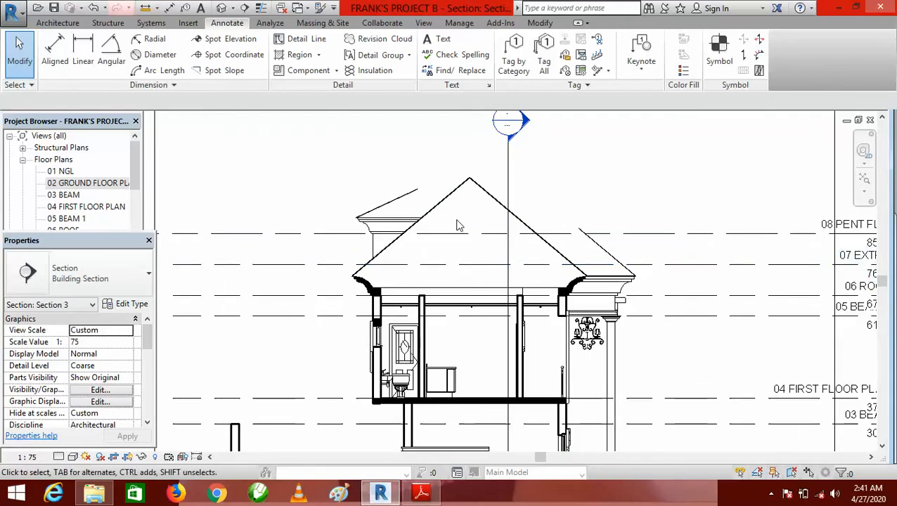
{"action": "scroll", "coordinate": [458, 224], "scroll_direction": "down", "scroll_amount": 4}
{"action": "scroll", "coordinate": [482, 270], "scroll_direction": "up", "scroll_amount": 1}
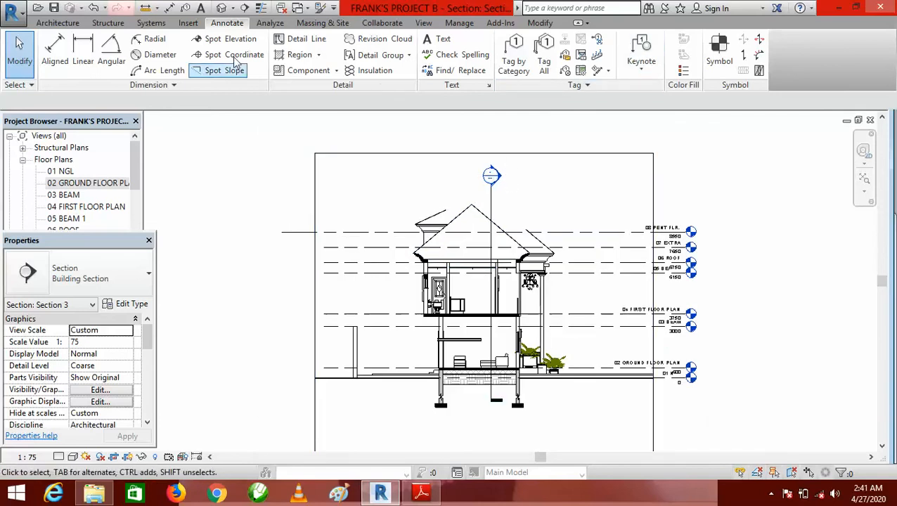
{"action": "scroll", "coordinate": [434, 215], "scroll_direction": "up", "scroll_amount": 2}
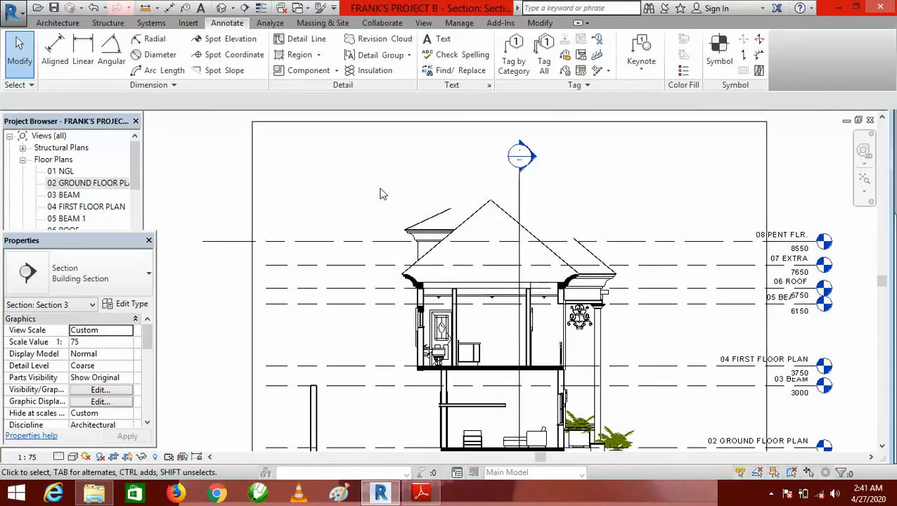
{"action": "left_click", "coordinate": [304, 41]}
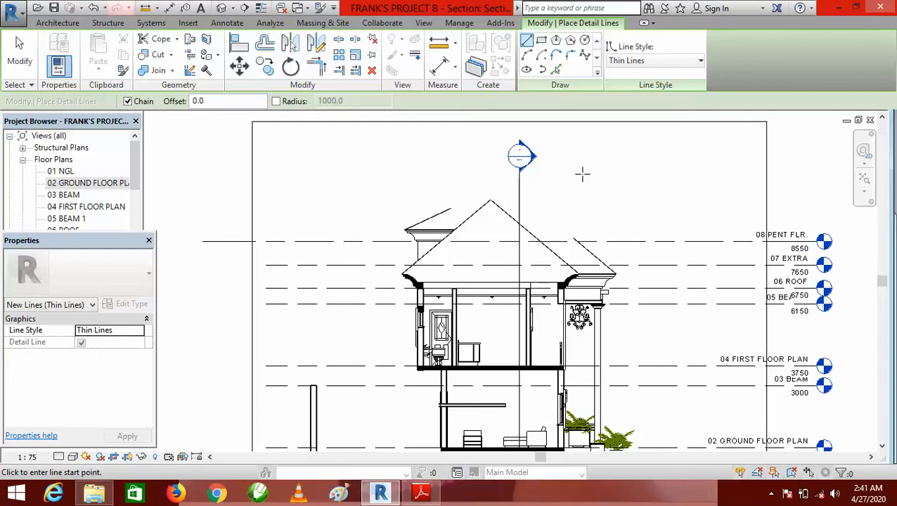
{"action": "left_click", "coordinate": [228, 24]}
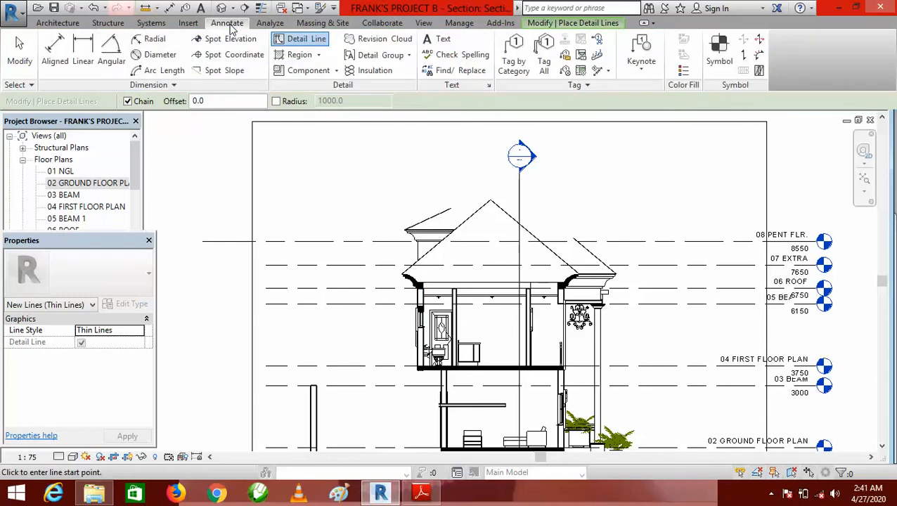
{"action": "left_click", "coordinate": [318, 55]}
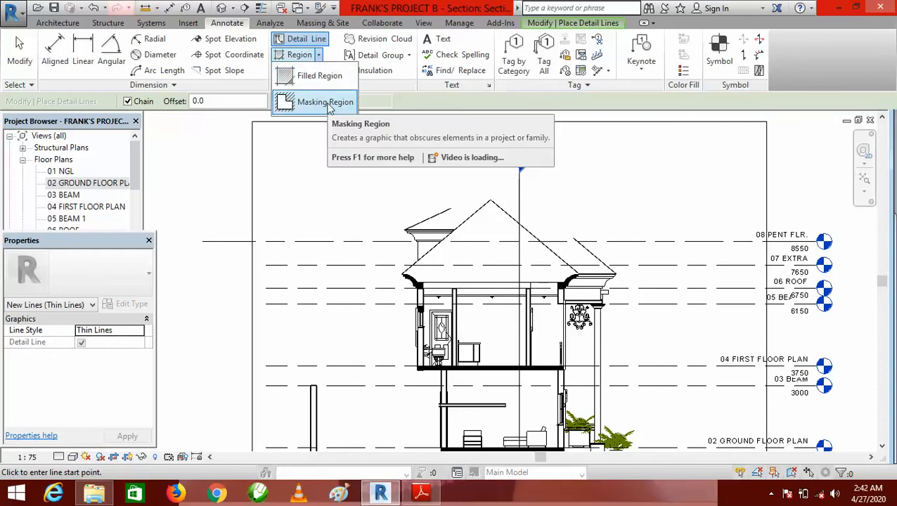
{"action": "left_click", "coordinate": [304, 42]}
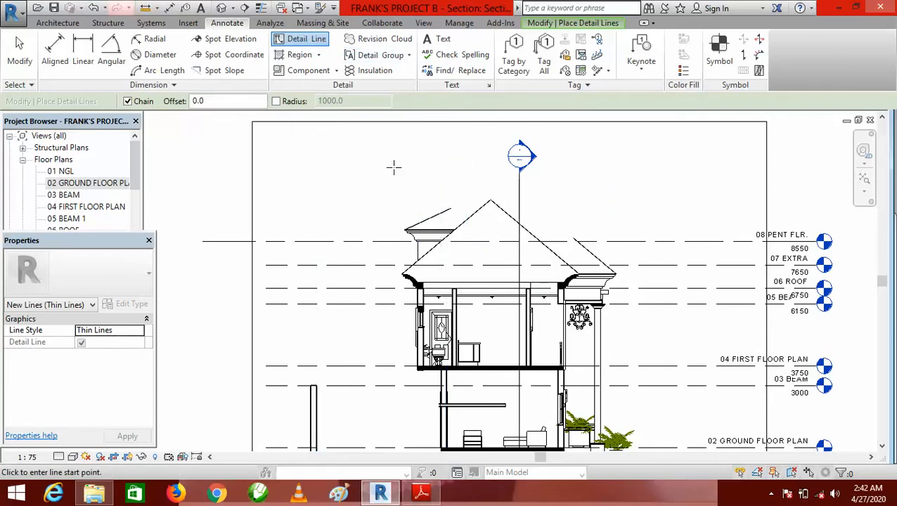
{"action": "key", "text": "Escape"}
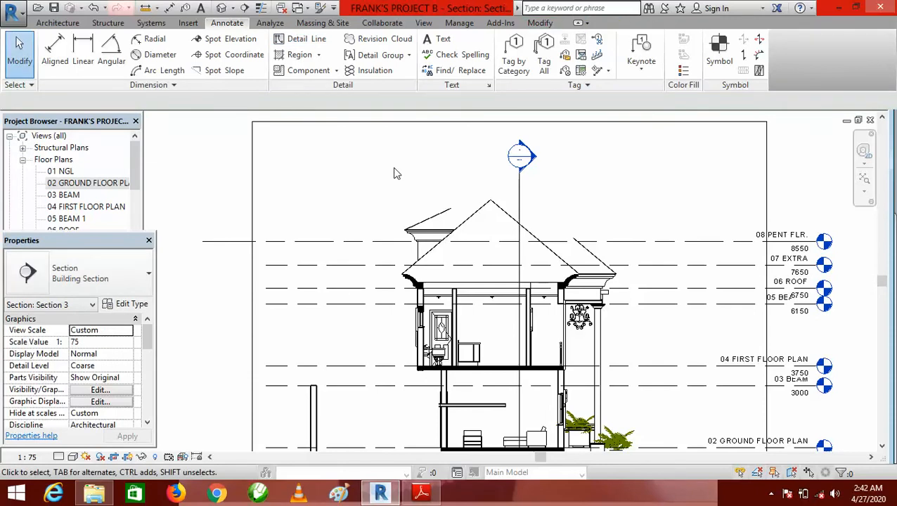
{"action": "scroll", "coordinate": [492, 270], "scroll_direction": "up", "scroll_amount": 2}
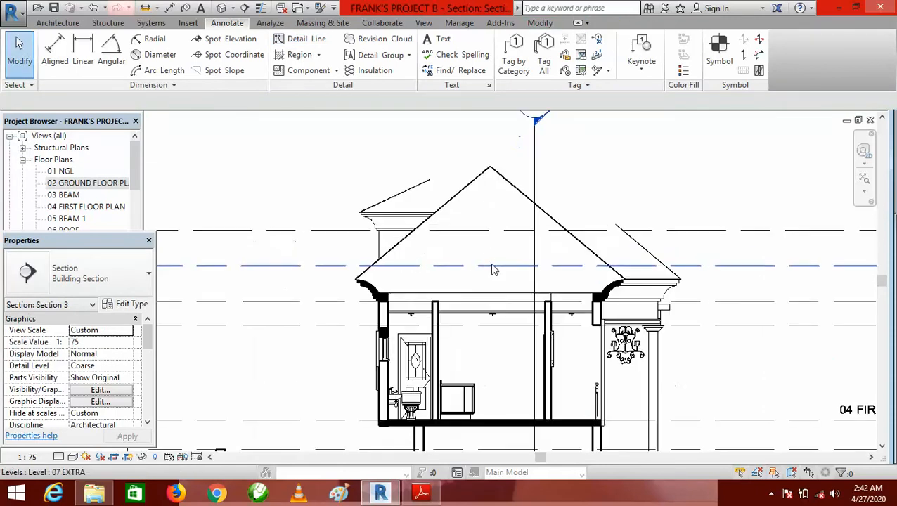
Trace both sloping roof edges in Section 3 with Thin Lines detail lines using Pick Lines.
{"action": "left_click", "coordinate": [304, 41]}
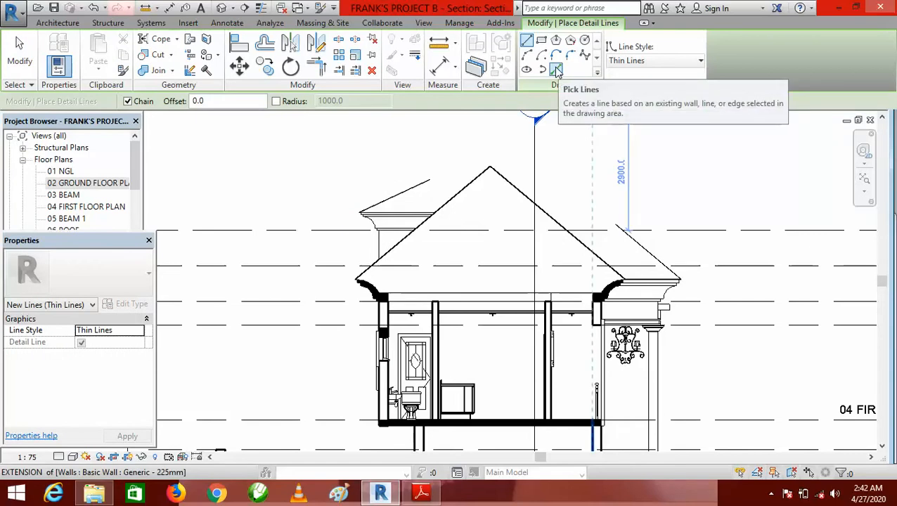
{"action": "left_click", "coordinate": [556, 69]}
{"action": "scroll", "coordinate": [418, 227], "scroll_direction": "up", "scroll_amount": 3}
{"action": "scroll", "coordinate": [436, 222], "scroll_direction": "up", "scroll_amount": 3}
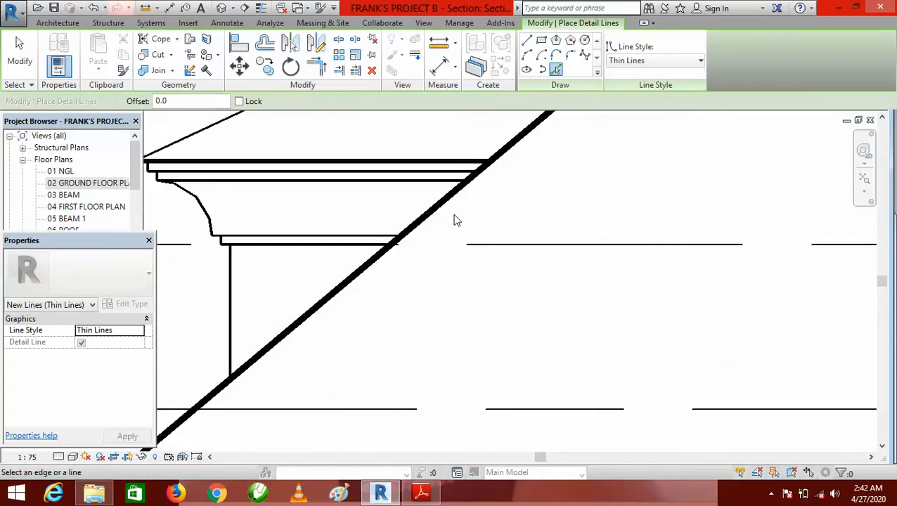
{"action": "scroll", "coordinate": [475, 236], "scroll_direction": "down", "scroll_amount": 1}
{"action": "scroll", "coordinate": [472, 227], "scroll_direction": "up", "scroll_amount": 2}
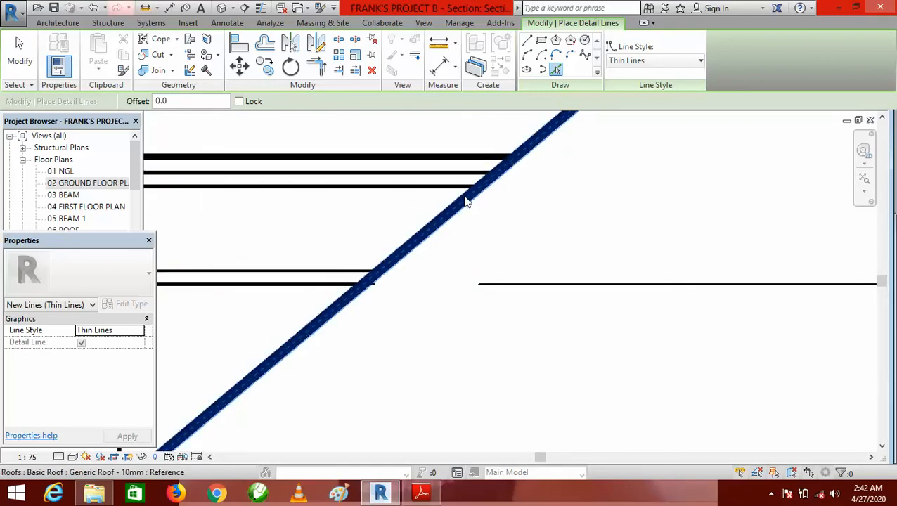
{"action": "left_click", "coordinate": [469, 209]}
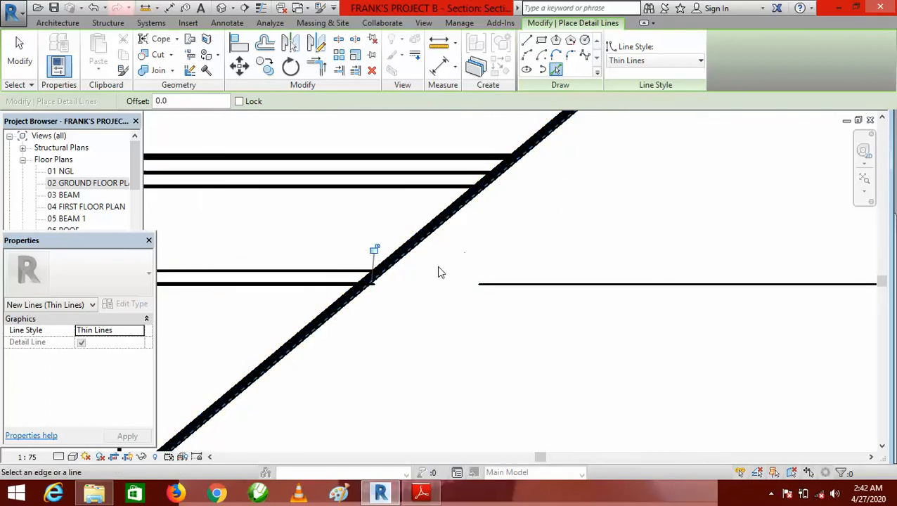
{"action": "scroll", "coordinate": [439, 271], "scroll_direction": "down", "scroll_amount": 4}
{"action": "scroll", "coordinate": [545, 232], "scroll_direction": "up", "scroll_amount": 3}
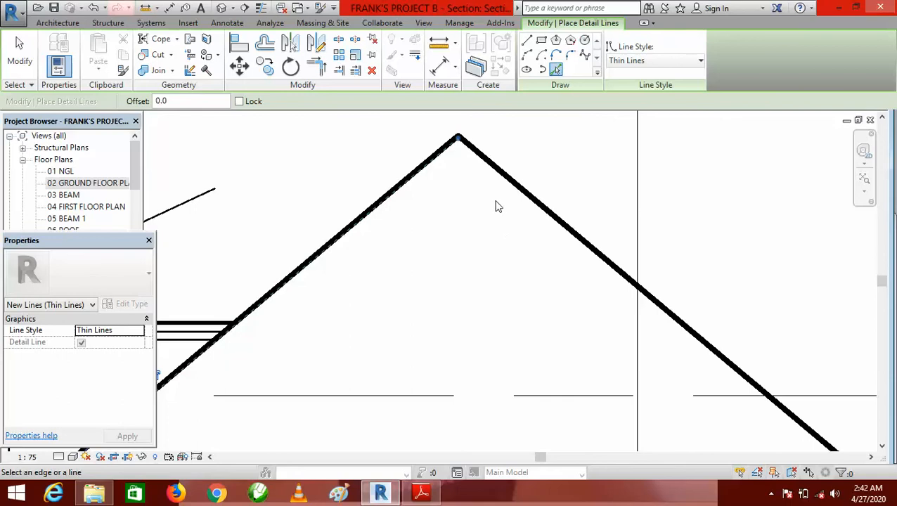
{"action": "scroll", "coordinate": [504, 199], "scroll_direction": "up", "scroll_amount": 1}
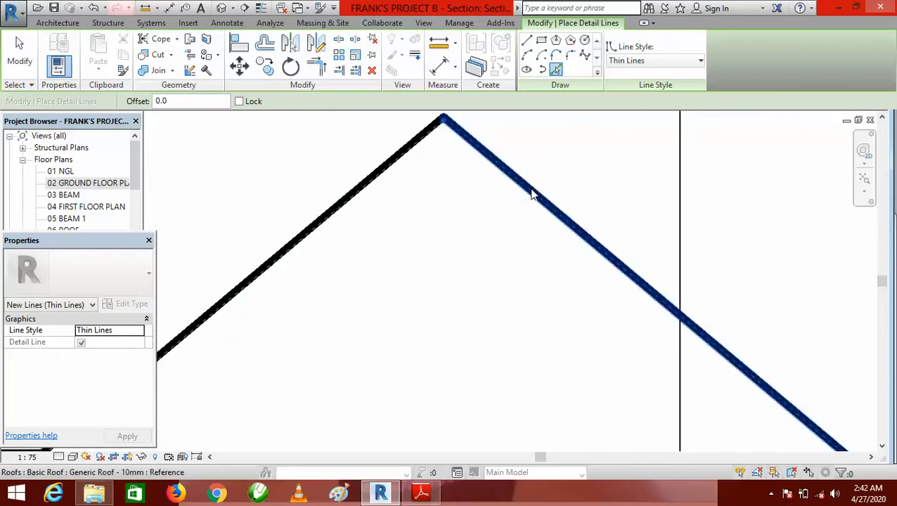
{"action": "scroll", "coordinate": [468, 164], "scroll_direction": "down", "scroll_amount": 1}
{"action": "scroll", "coordinate": [471, 168], "scroll_direction": "down", "scroll_amount": 3}
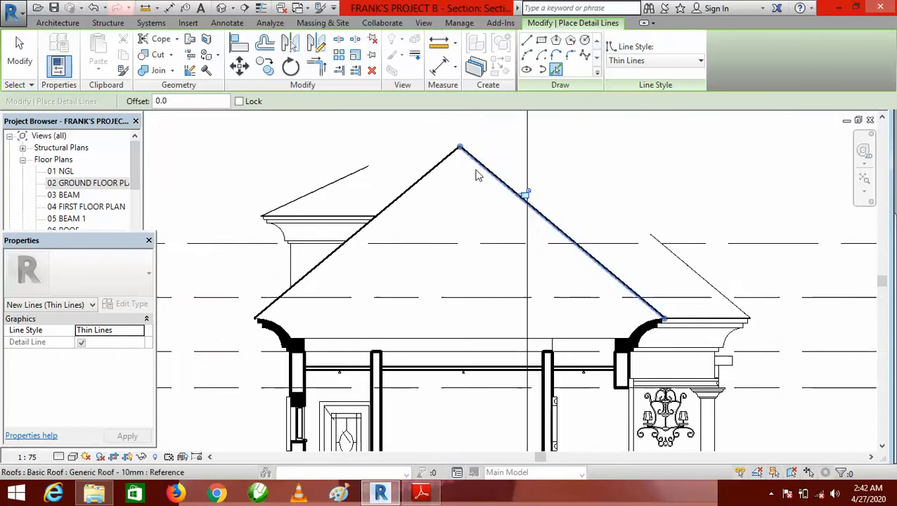
Trace the horizontal edge spanning between the two eaves at the roof base with a Thin Lines detail line.
{"action": "scroll", "coordinate": [491, 235], "scroll_direction": "up", "scroll_amount": 3}
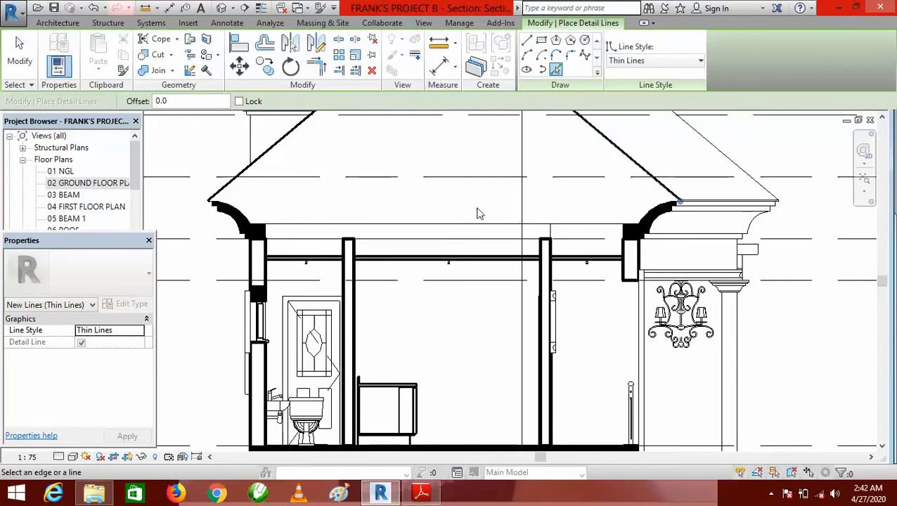
{"action": "left_click", "coordinate": [471, 225]}
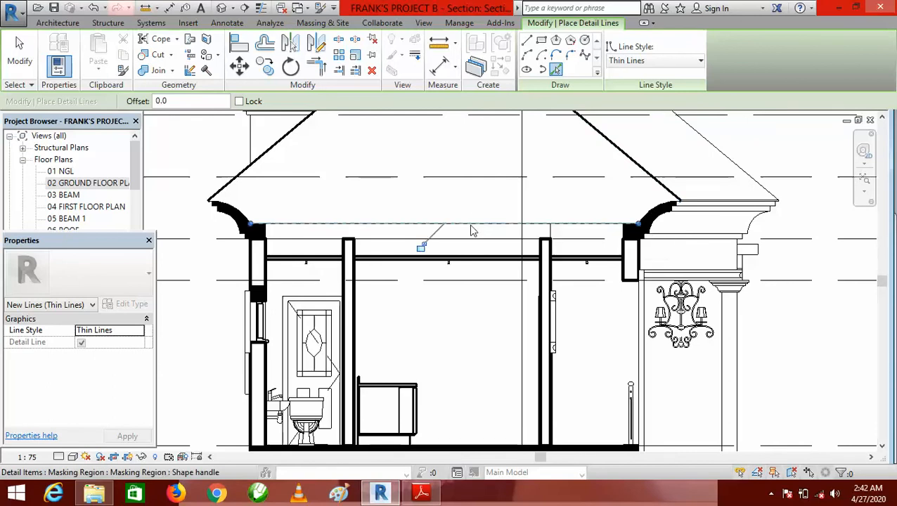
{"action": "scroll", "coordinate": [608, 336], "scroll_direction": "down", "scroll_amount": 2}
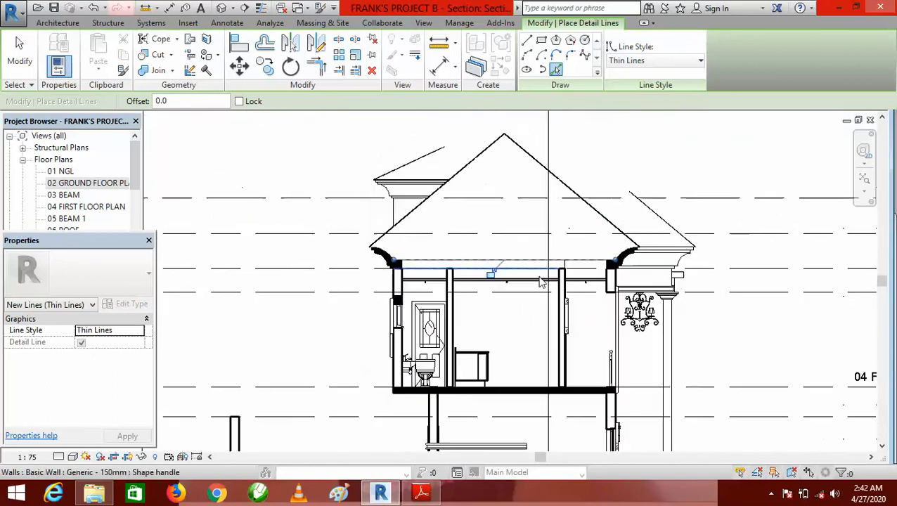
{"action": "scroll", "coordinate": [520, 186], "scroll_direction": "up", "scroll_amount": 3}
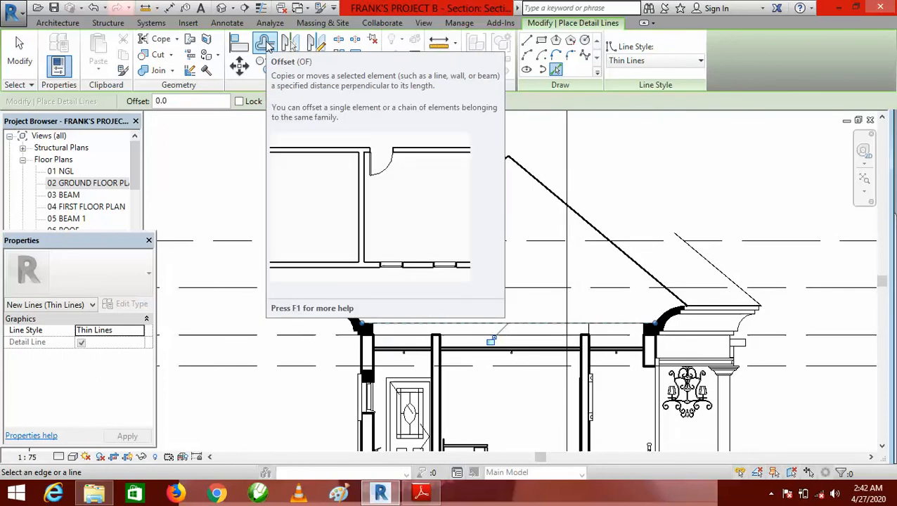
Offset both roof slope lines inward twice as copies at 75 mm spacing to form the rafters.
{"action": "left_click", "coordinate": [265, 43]}
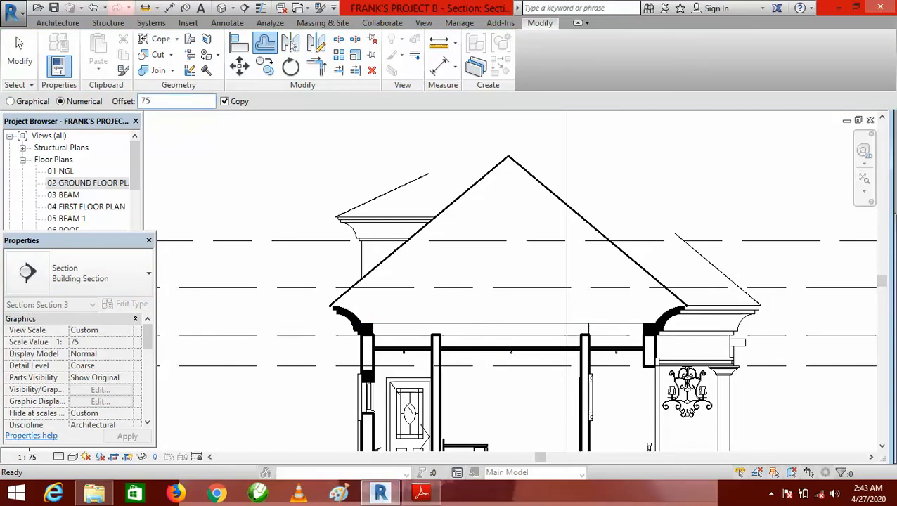
{"action": "left_click", "coordinate": [462, 206]}
{"action": "scroll", "coordinate": [563, 215], "scroll_direction": "up", "scroll_amount": 2}
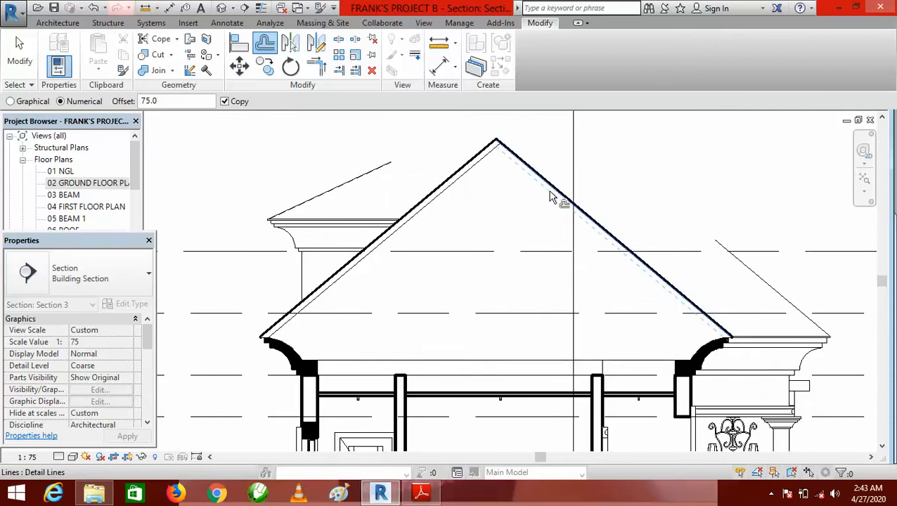
{"action": "left_click", "coordinate": [552, 198]}
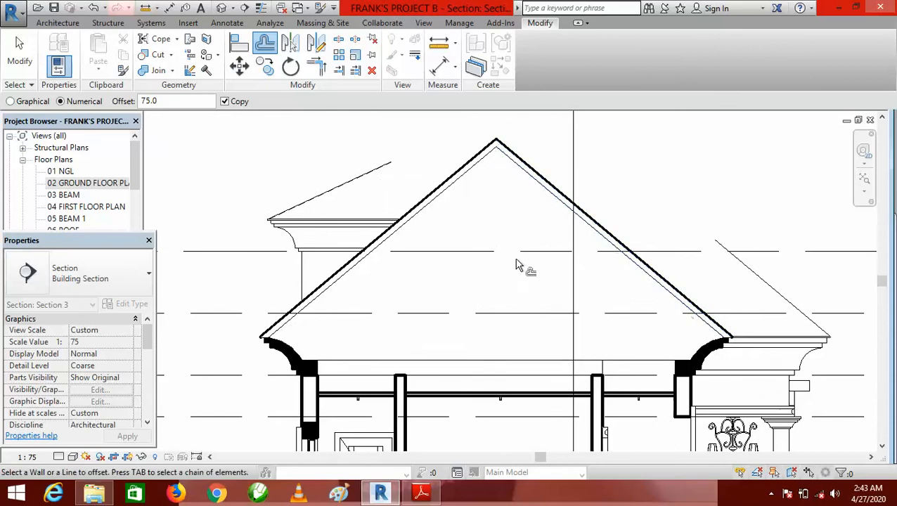
{"action": "left_click", "coordinate": [428, 213]}
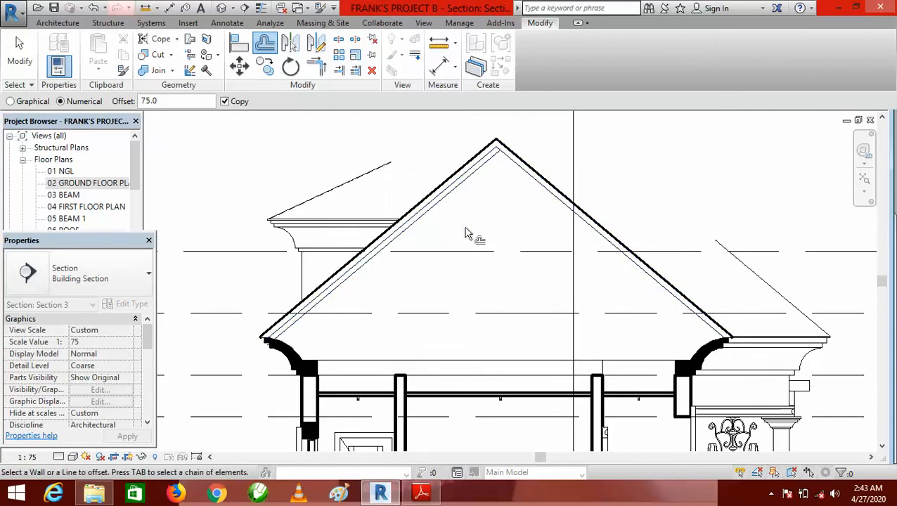
{"action": "left_click", "coordinate": [567, 218]}
Offset a copy of the horizontal roof base line 75 mm upward to form the tie beam.
{"action": "scroll", "coordinate": [502, 352], "scroll_direction": "up", "scroll_amount": 3}
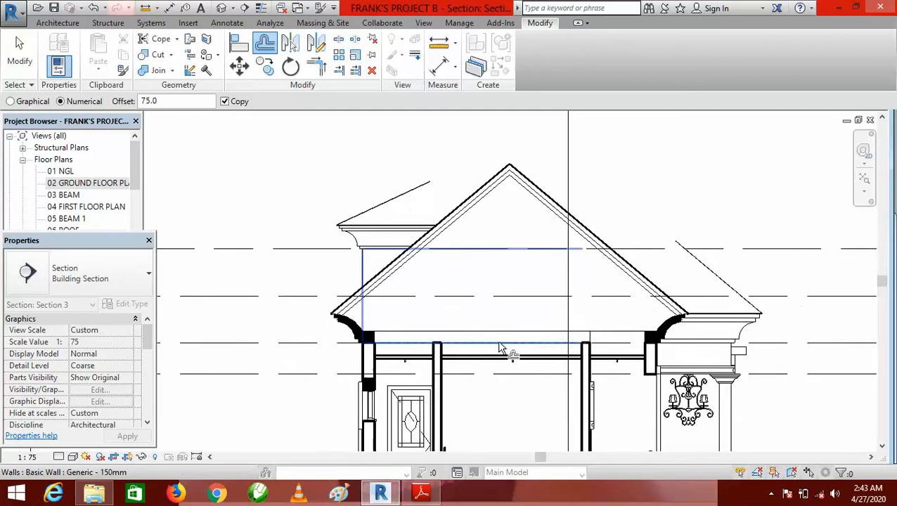
{"action": "left_click", "coordinate": [487, 325]}
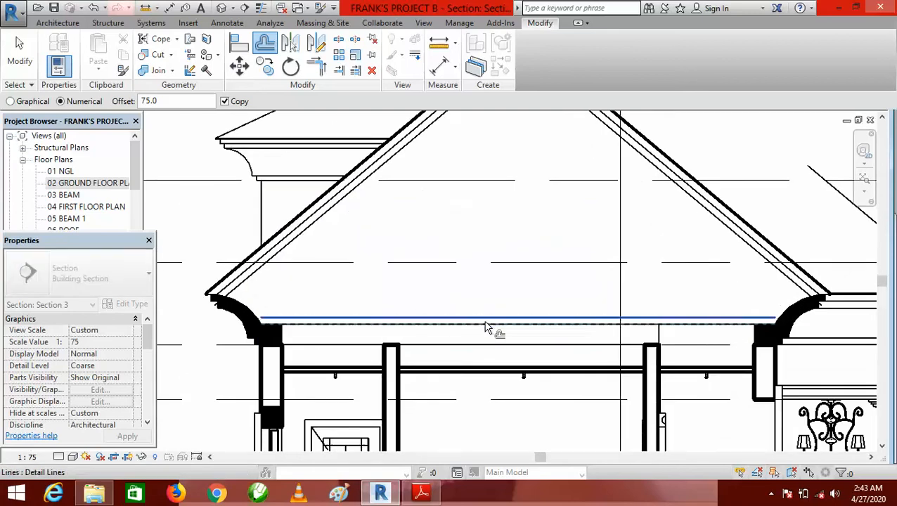
{"action": "scroll", "coordinate": [531, 352], "scroll_direction": "down", "scroll_amount": 2}
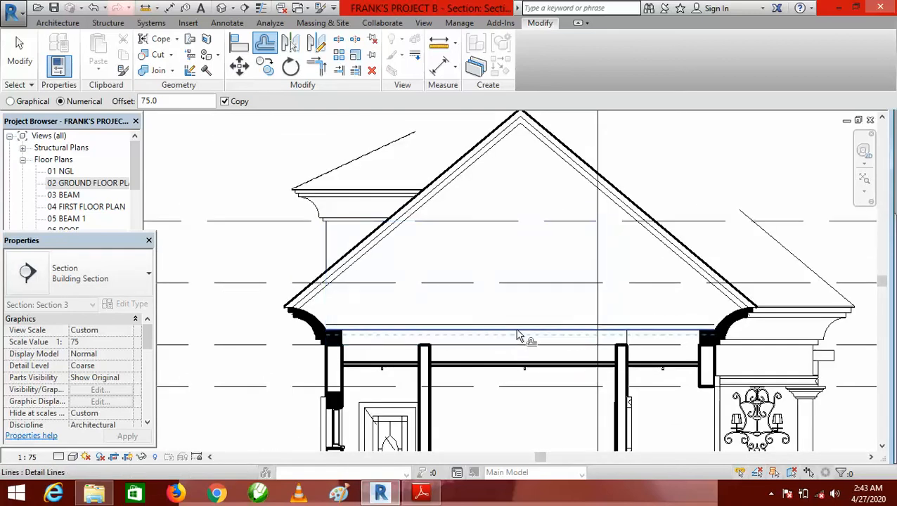
{"action": "scroll", "coordinate": [529, 329], "scroll_direction": "up", "scroll_amount": 2}
{"action": "scroll", "coordinate": [528, 340], "scroll_direction": "down", "scroll_amount": 2}
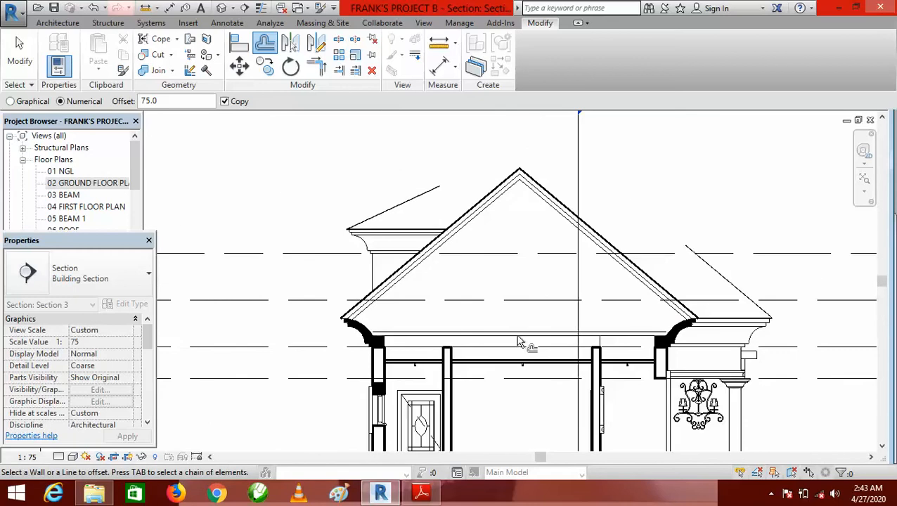
Draw a vertical detail line from the apex of the first offset slope lines down to the midpoint of the roof base line.
{"action": "left_click", "coordinate": [231, 24]}
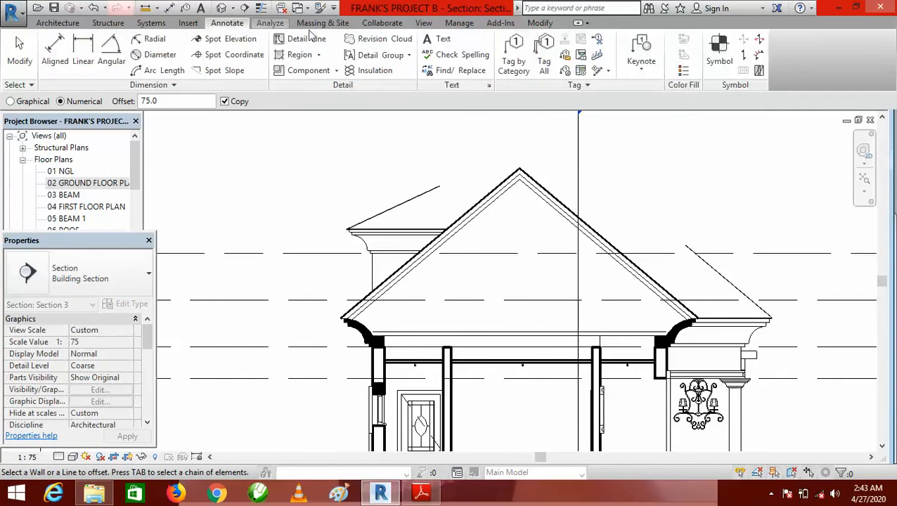
{"action": "left_click", "coordinate": [302, 39]}
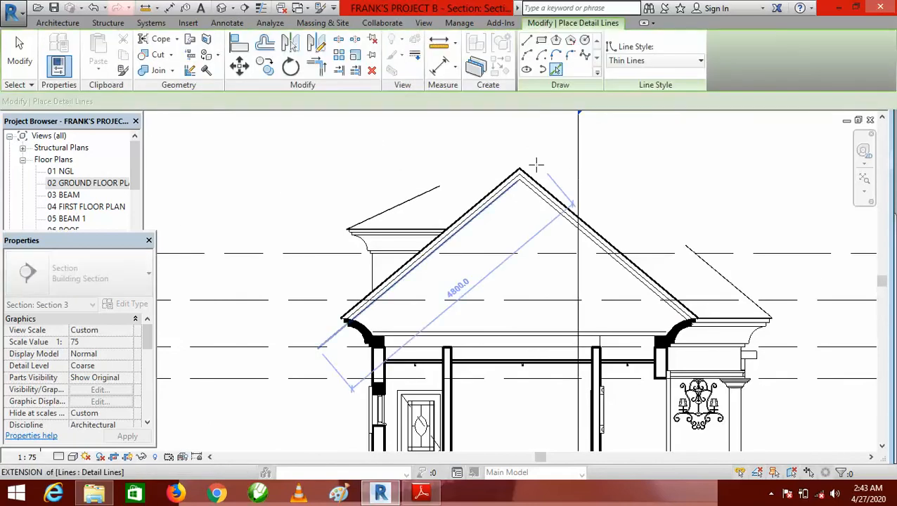
{"action": "scroll", "coordinate": [526, 170], "scroll_direction": "up", "scroll_amount": 5}
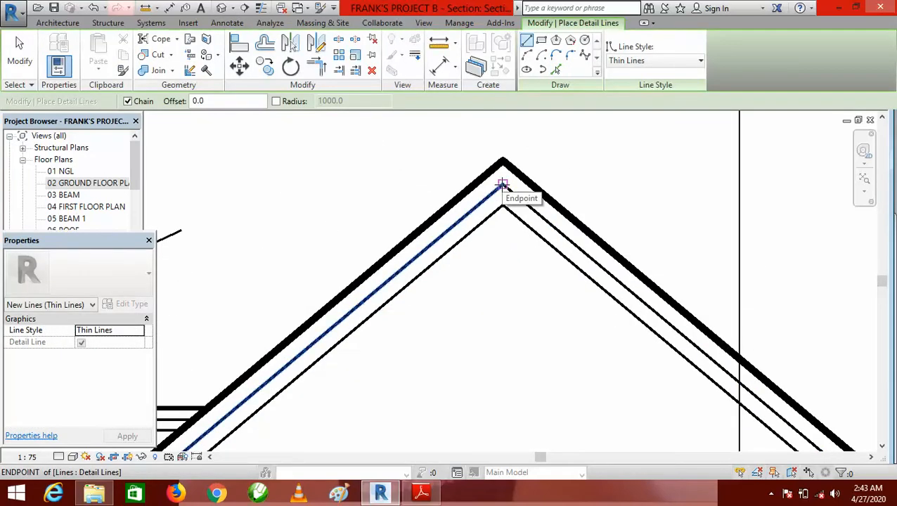
{"action": "left_click", "coordinate": [502, 184]}
{"action": "scroll", "coordinate": [503, 180], "scroll_direction": "down", "scroll_amount": 3}
{"action": "scroll", "coordinate": [504, 172], "scroll_direction": "down", "scroll_amount": 3}
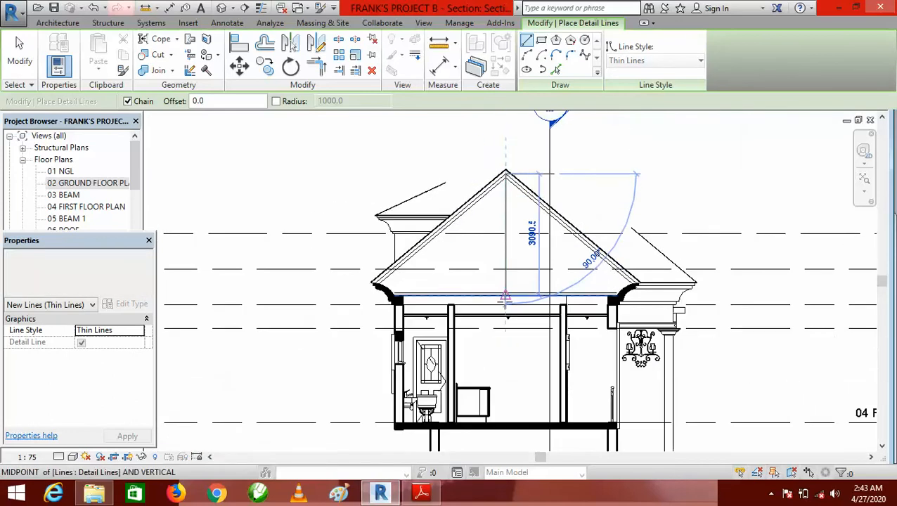
{"action": "scroll", "coordinate": [506, 288], "scroll_direction": "up", "scroll_amount": 4}
{"action": "scroll", "coordinate": [506, 287], "scroll_direction": "up", "scroll_amount": 2}
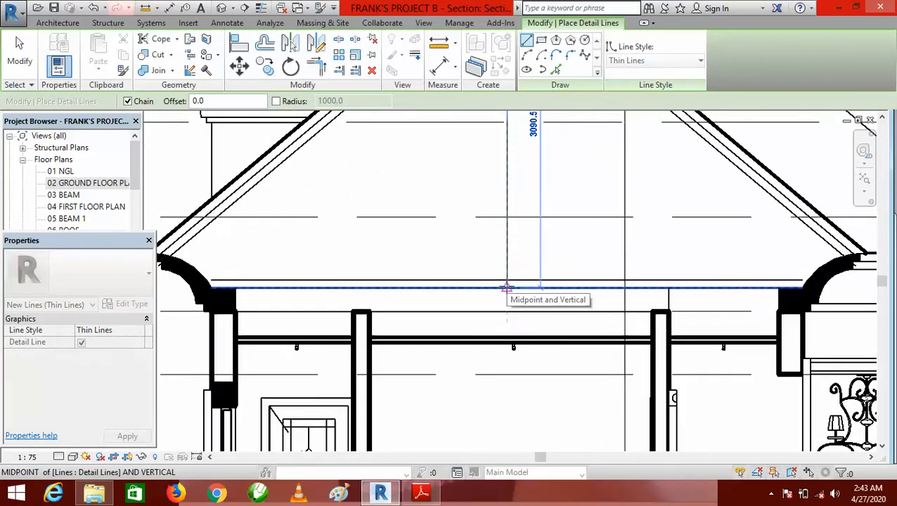
{"action": "left_click", "coordinate": [506, 287]}
{"action": "right_click", "coordinate": [506, 287]}
{"action": "left_click", "coordinate": [563, 95]}
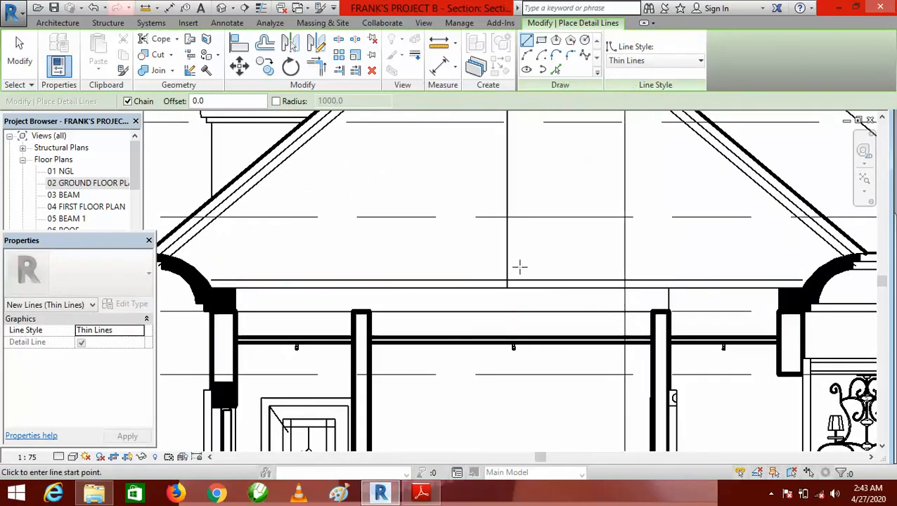
{"action": "scroll", "coordinate": [534, 225], "scroll_direction": "down", "scroll_amount": 4}
{"action": "scroll", "coordinate": [393, 206], "scroll_direction": "down", "scroll_amount": 3}
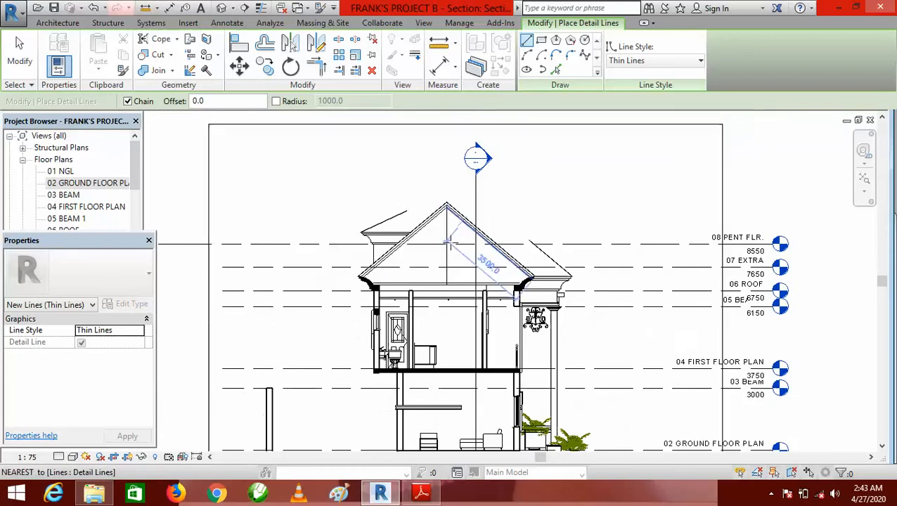
Close the tie beam's end at the right-hand eave with a 75 mm vertical detail line.
{"action": "scroll", "coordinate": [451, 272], "scroll_direction": "up", "scroll_amount": 3}
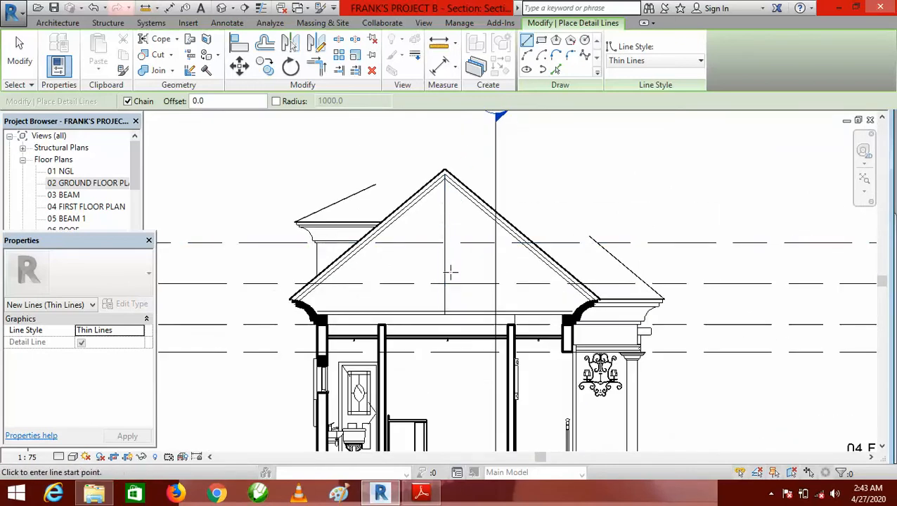
{"action": "scroll", "coordinate": [454, 243], "scroll_direction": "up", "scroll_amount": 2}
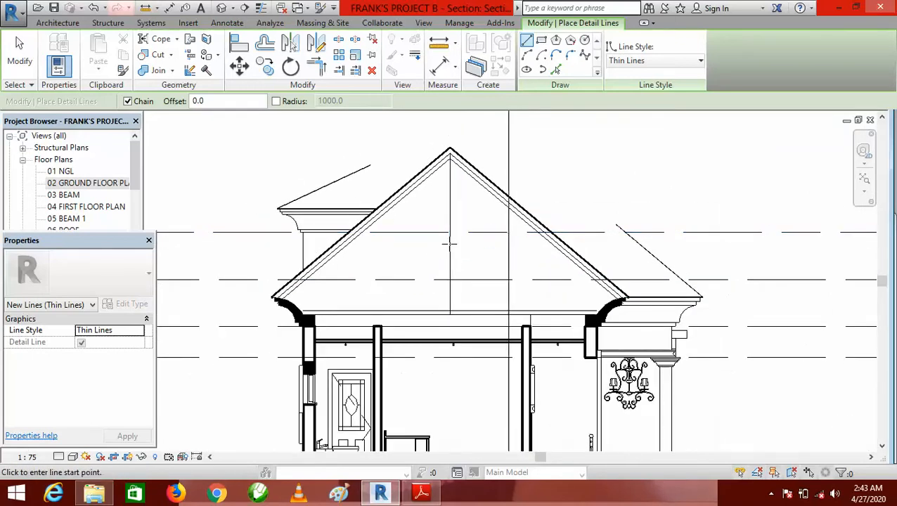
{"action": "scroll", "coordinate": [456, 241], "scroll_direction": "down", "scroll_amount": 2}
{"action": "scroll", "coordinate": [563, 303], "scroll_direction": "up", "scroll_amount": 2}
{"action": "scroll", "coordinate": [563, 303], "scroll_direction": "up", "scroll_amount": 4}
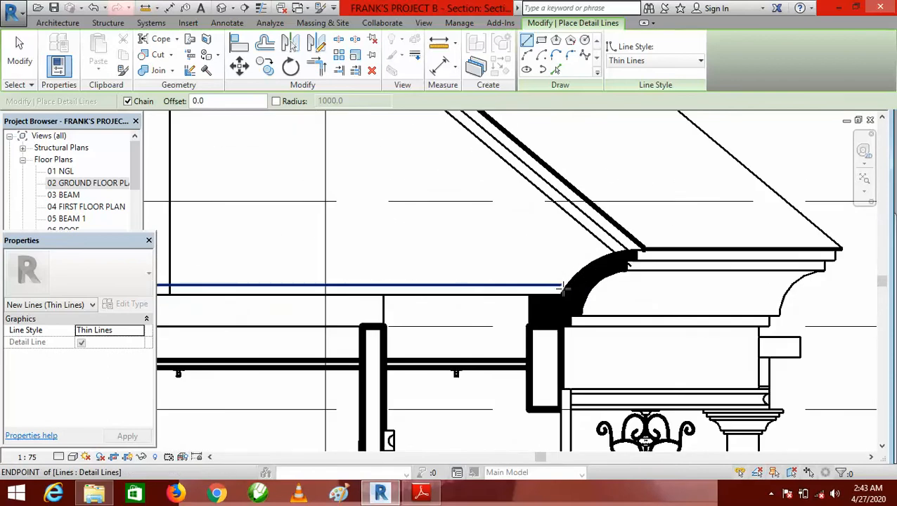
{"action": "left_click", "coordinate": [558, 301]}
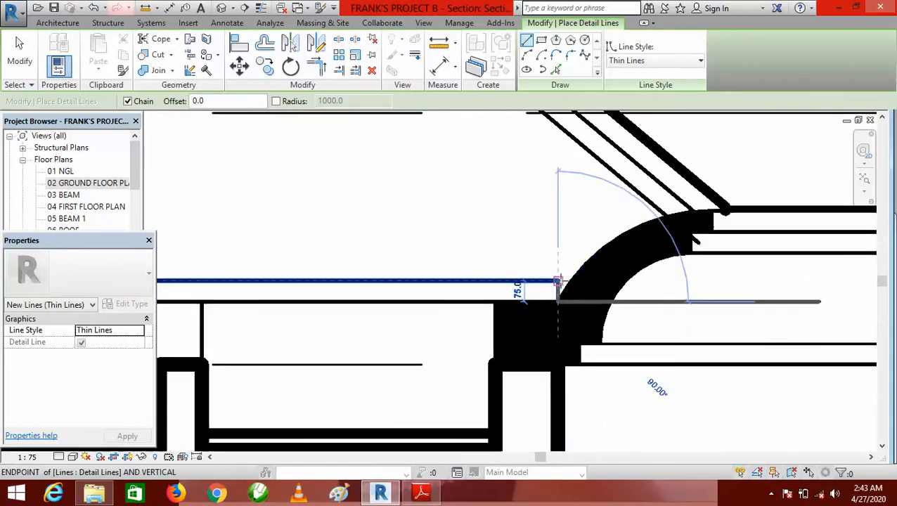
{"action": "right_click", "coordinate": [557, 282]}
{"action": "left_click", "coordinate": [654, 89]}
{"action": "scroll", "coordinate": [672, 234], "scroll_direction": "down", "scroll_amount": 5}
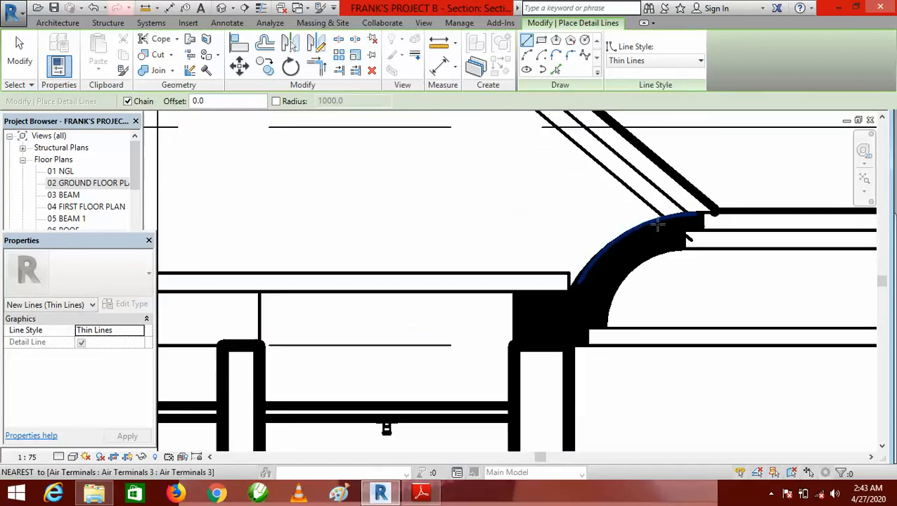
Close the tie beam's end at the left-hand eave with a 75 mm vertical detail line.
{"action": "scroll", "coordinate": [326, 286], "scroll_direction": "up", "scroll_amount": 2}
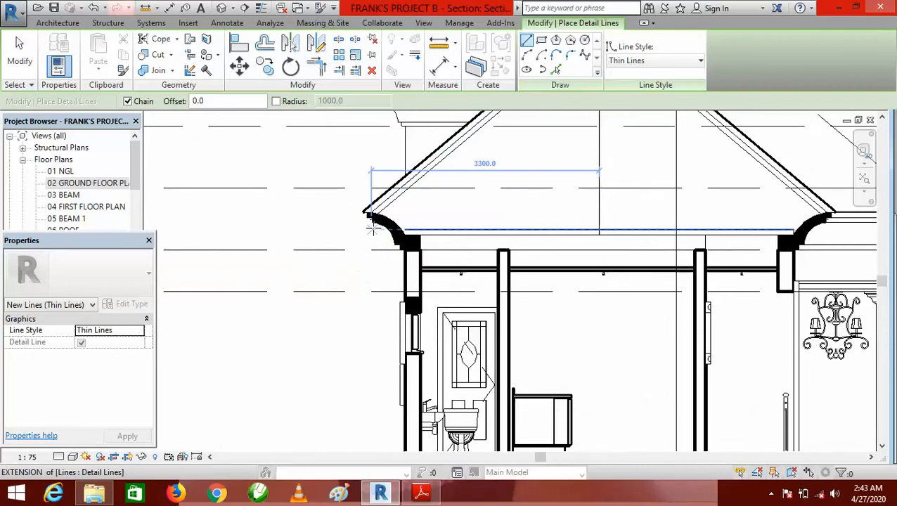
{"action": "scroll", "coordinate": [409, 227], "scroll_direction": "up", "scroll_amount": 3}
{"action": "left_click", "coordinate": [405, 245]}
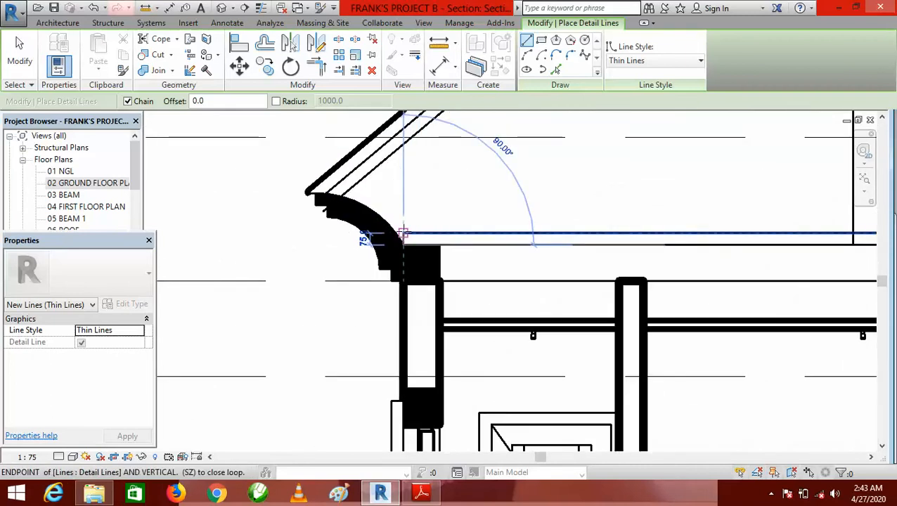
{"action": "right_click", "coordinate": [407, 237]}
{"action": "left_click", "coordinate": [443, 240]}
{"action": "scroll", "coordinate": [444, 248], "scroll_direction": "down", "scroll_amount": 6}
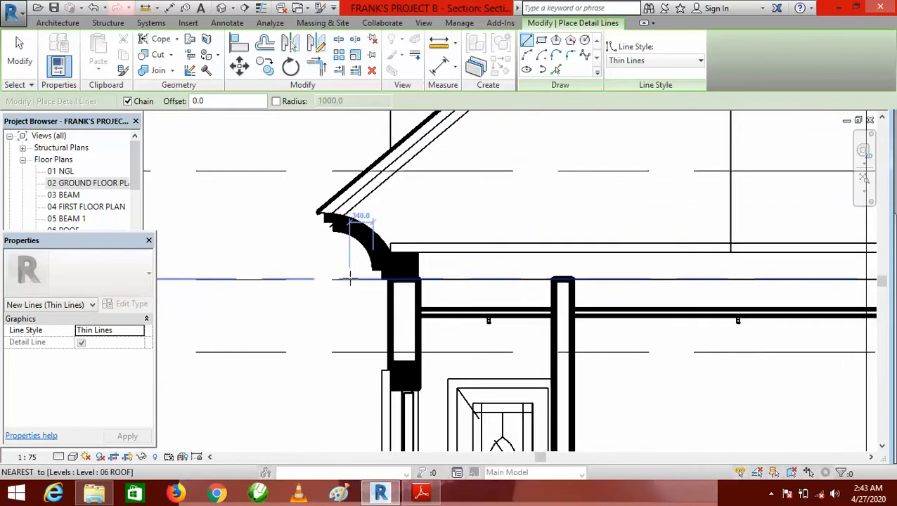
{"action": "scroll", "coordinate": [464, 218], "scroll_direction": "up", "scroll_amount": 4}
{"action": "scroll", "coordinate": [441, 270], "scroll_direction": "up", "scroll_amount": 2}
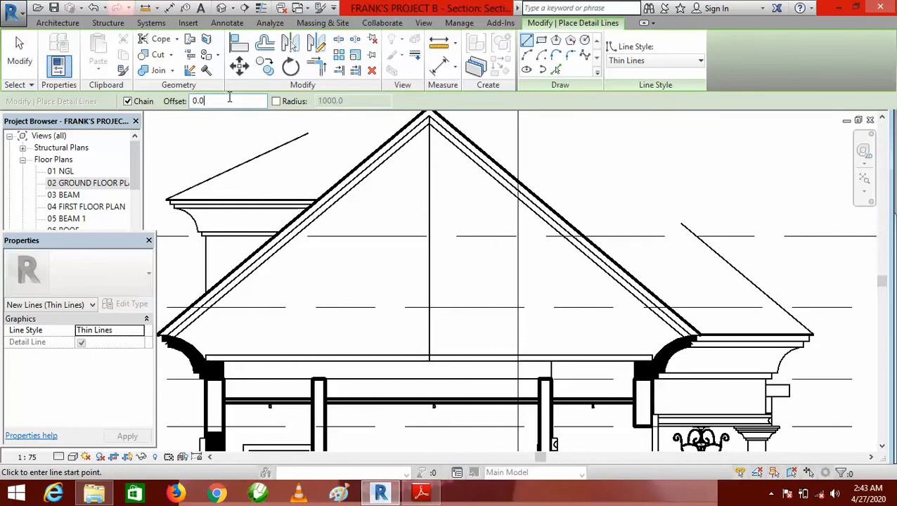
Offset copies of the vertical centre line 50 mm to each side to form the king post.
{"action": "key", "text": "BackSpace"}
{"action": "key", "text": "BackSpace"}
{"action": "left_click", "coordinate": [265, 43]}
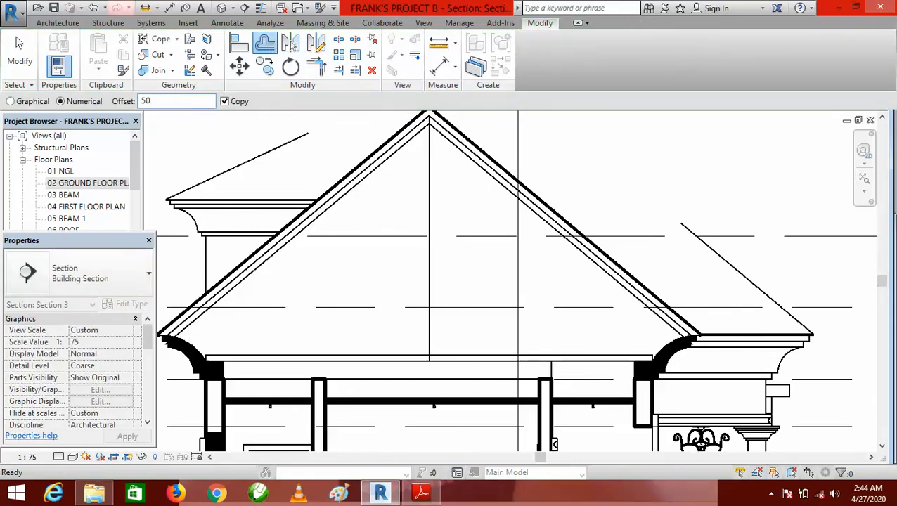
{"action": "left_click", "coordinate": [434, 283]}
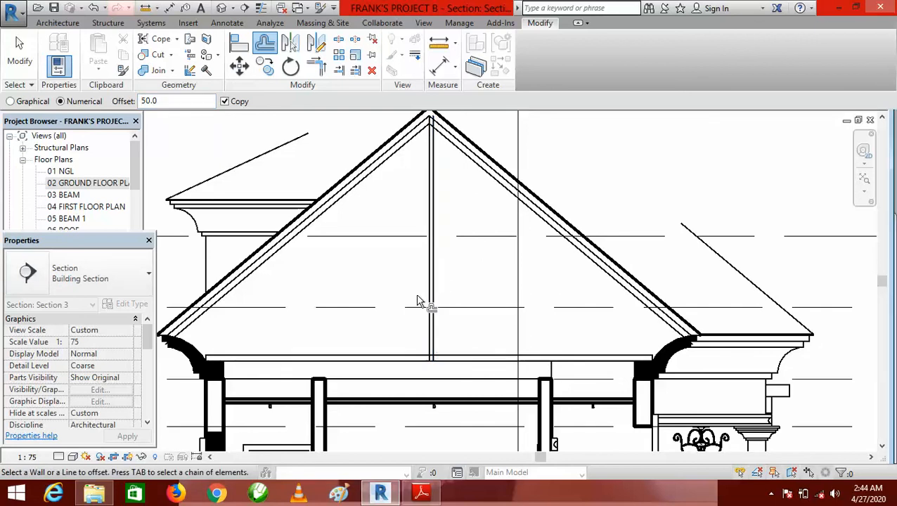
{"action": "scroll", "coordinate": [429, 285], "scroll_direction": "up", "scroll_amount": 3}
{"action": "scroll", "coordinate": [422, 232], "scroll_direction": "down", "scroll_amount": 4}
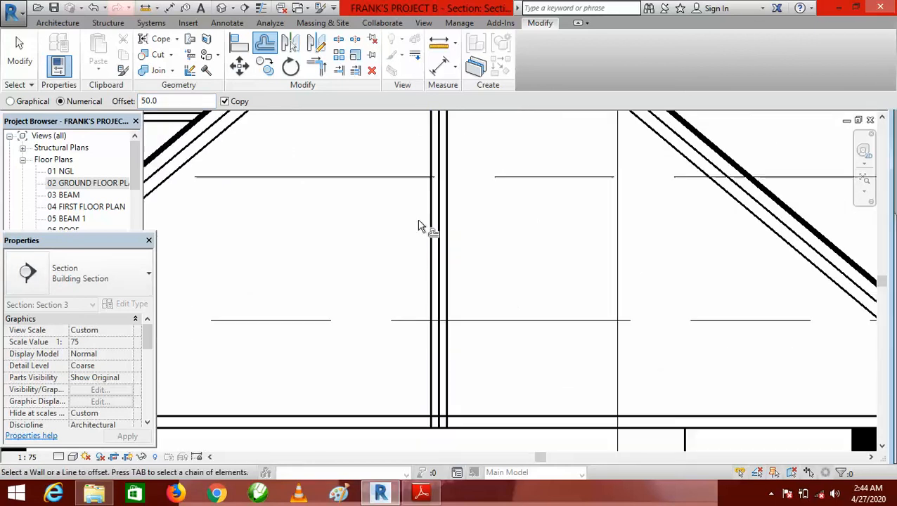
{"action": "scroll", "coordinate": [404, 288], "scroll_direction": "up", "scroll_amount": 2}
{"action": "scroll", "coordinate": [450, 308], "scroll_direction": "down", "scroll_amount": 1}
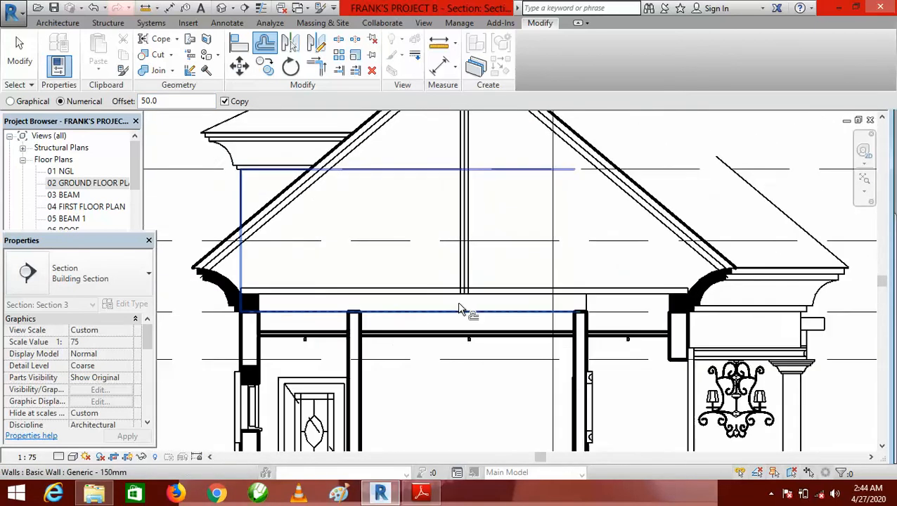
Offset the roof base line 100 mm upward for the tie beam's top edge and delete the 75 mm copy.
{"action": "scroll", "coordinate": [429, 304], "scroll_direction": "up", "scroll_amount": 1}
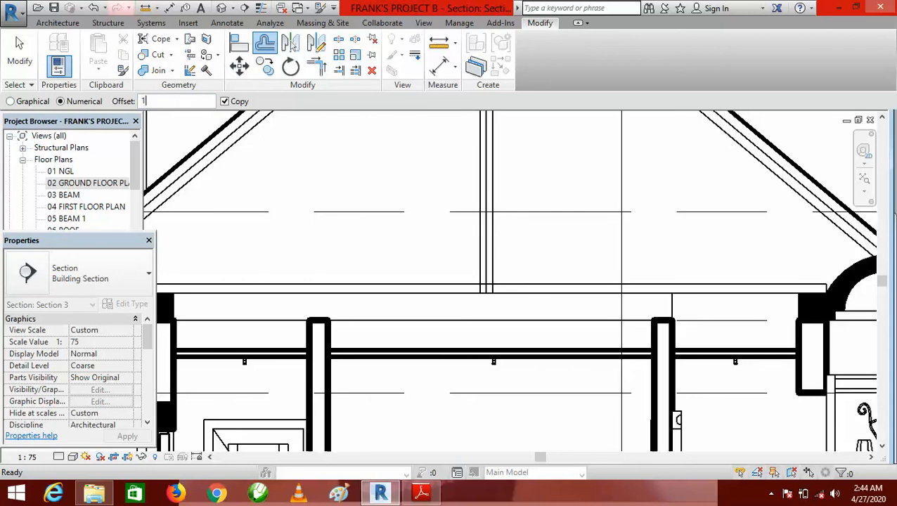
{"action": "left_click", "coordinate": [433, 294]}
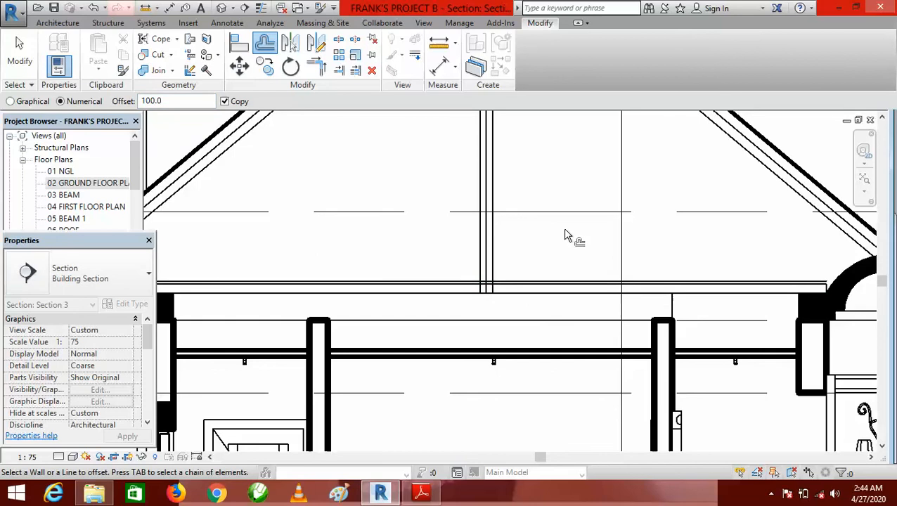
{"action": "key", "text": "Escape"}
{"action": "scroll", "coordinate": [421, 310], "scroll_direction": "up", "scroll_amount": 3}
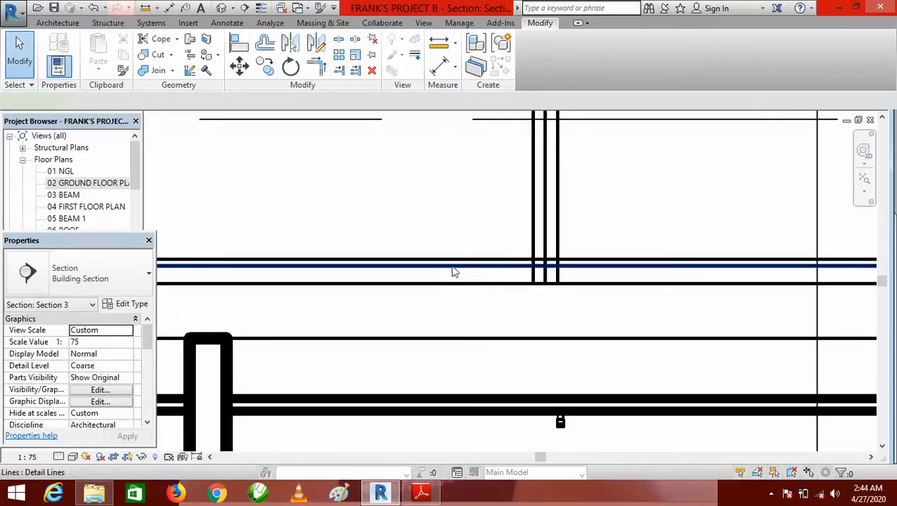
{"action": "left_click", "coordinate": [453, 272]}
{"action": "key", "text": "Delete"}
{"action": "scroll", "coordinate": [492, 296], "scroll_direction": "down", "scroll_amount": 4}
{"action": "scroll", "coordinate": [371, 299], "scroll_direction": "up", "scroll_amount": 2}
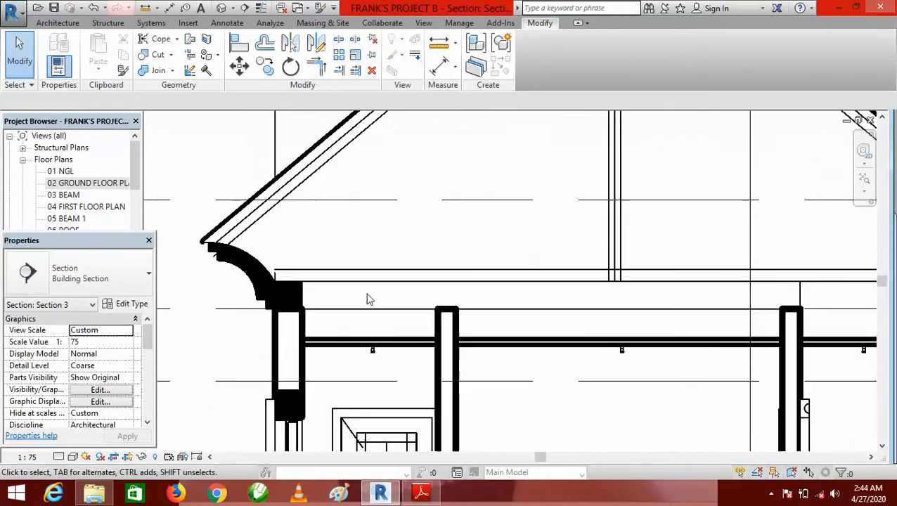
Join the tie beam's top line with the short vertical end lines at both eaves using Trim/Extend to Corner.
{"action": "left_click", "coordinate": [317, 66]}
{"action": "scroll", "coordinate": [268, 282], "scroll_direction": "up", "scroll_amount": 3}
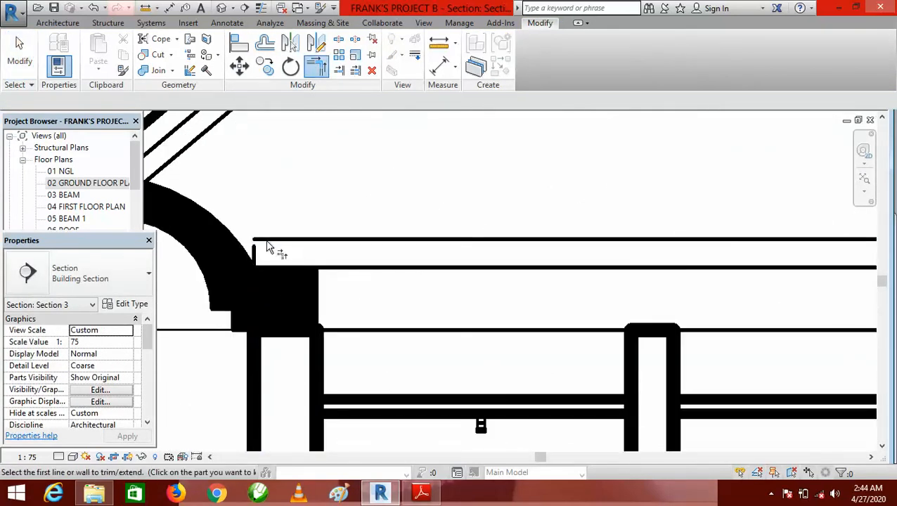
{"action": "left_click", "coordinate": [266, 246]}
{"action": "scroll", "coordinate": [261, 254], "scroll_direction": "down", "scroll_amount": 3}
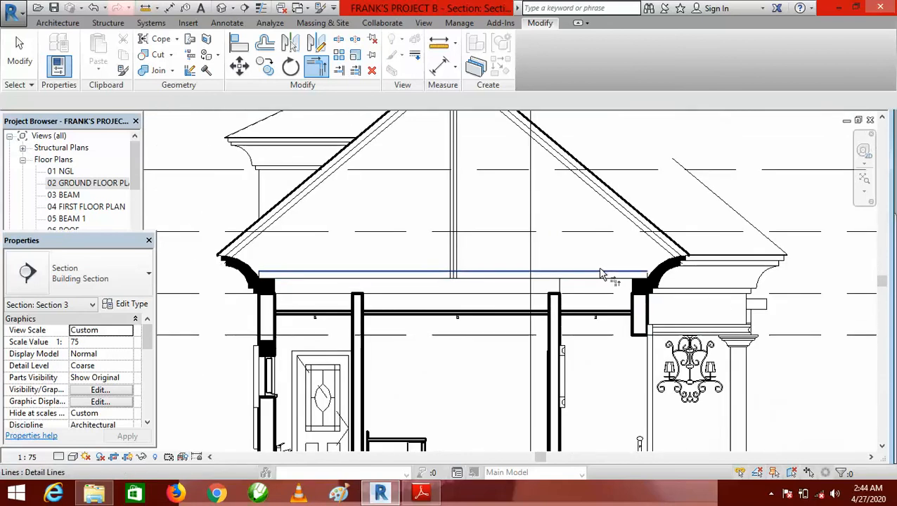
{"action": "scroll", "coordinate": [601, 274], "scroll_direction": "up", "scroll_amount": 4}
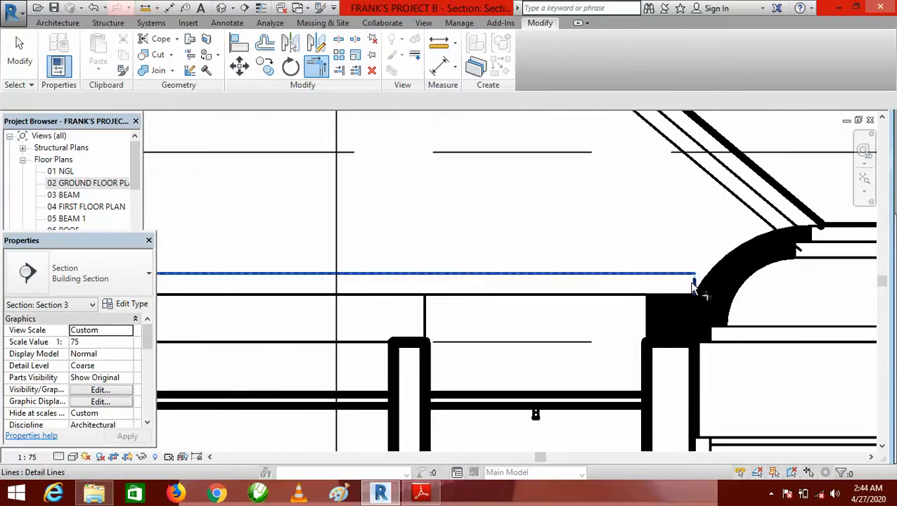
{"action": "left_click", "coordinate": [694, 288]}
{"action": "scroll", "coordinate": [601, 326], "scroll_direction": "down", "scroll_amount": 3}
{"action": "scroll", "coordinate": [529, 290], "scroll_direction": "up", "scroll_amount": 2}
{"action": "scroll", "coordinate": [459, 263], "scroll_direction": "down", "scroll_amount": 2}
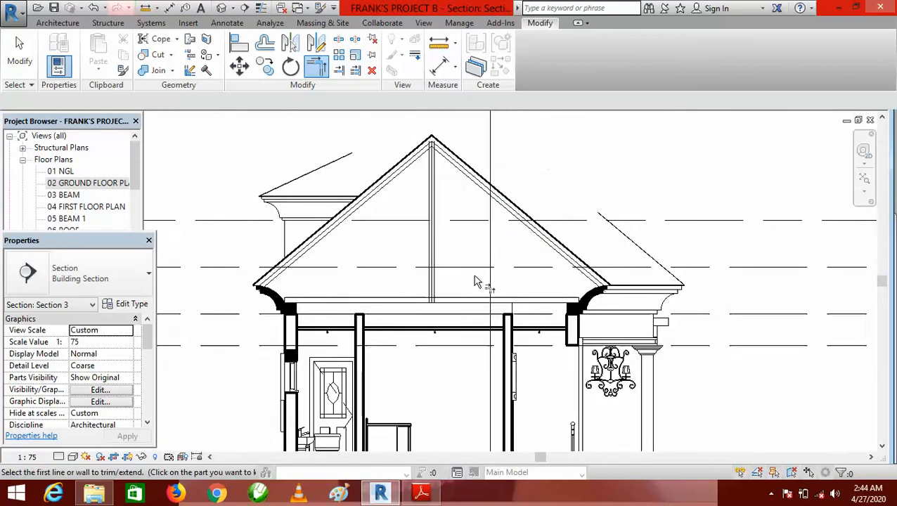
{"action": "key", "text": "Escape"}
Delete the original centre line between the king post's two edge lines.
{"action": "scroll", "coordinate": [475, 282], "scroll_direction": "down", "scroll_amount": 2}
{"action": "scroll", "coordinate": [465, 250], "scroll_direction": "up", "scroll_amount": 5}
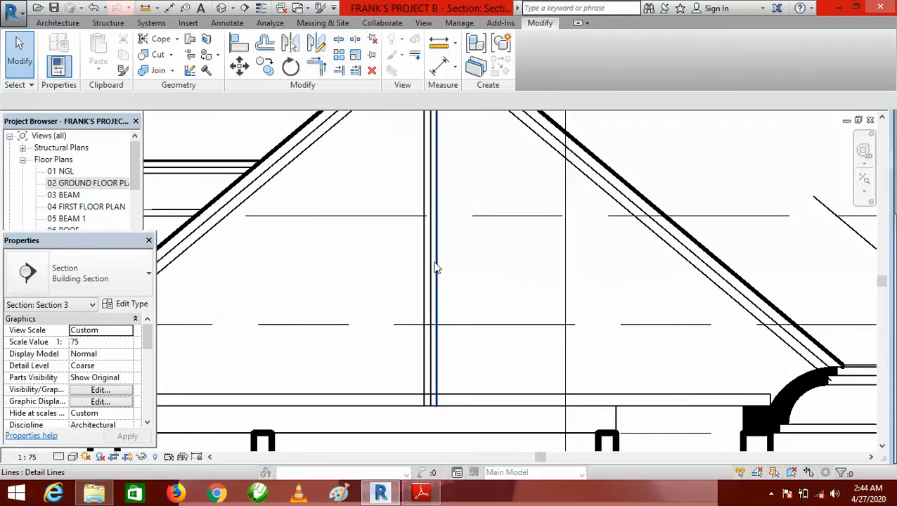
{"action": "scroll", "coordinate": [434, 264], "scroll_direction": "up", "scroll_amount": 2}
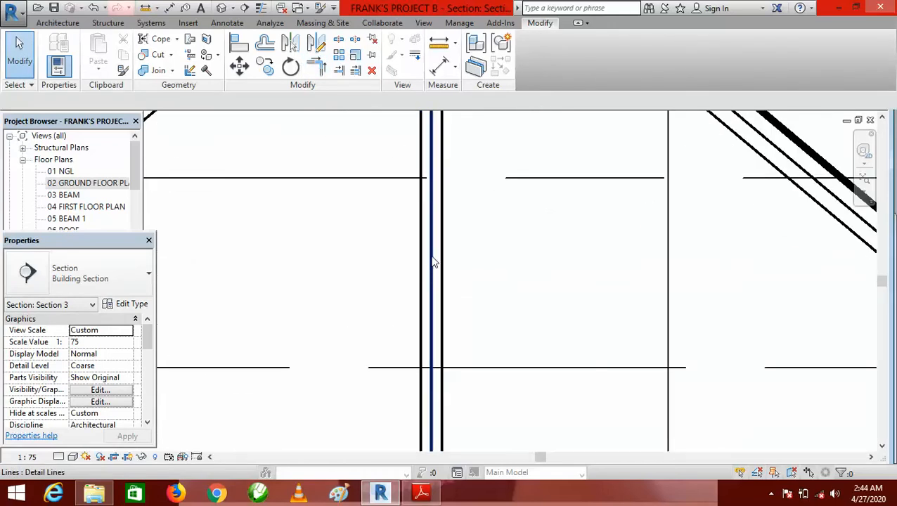
{"action": "left_click", "coordinate": [432, 262]}
{"action": "left_click", "coordinate": [458, 285]}
{"action": "scroll", "coordinate": [454, 278], "scroll_direction": "down", "scroll_amount": 4}
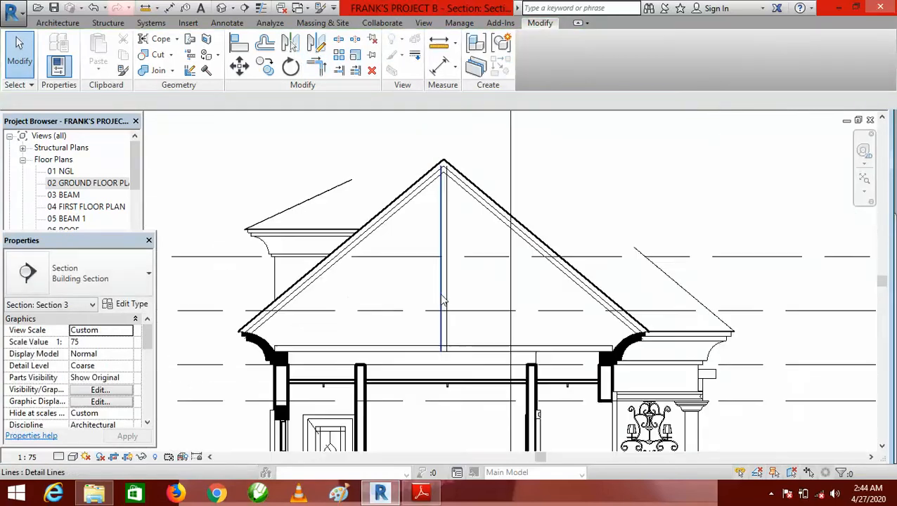
{"action": "scroll", "coordinate": [444, 266], "scroll_direction": "up", "scroll_amount": 2}
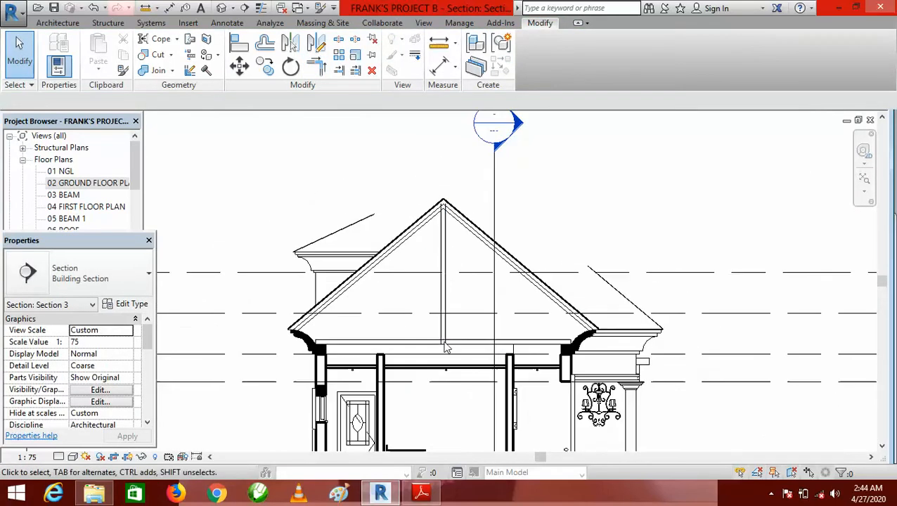
Check the truss post spacing in the reference PDF and offset the king post's edge lines 1200 mm outward on both sides in Revit.
{"action": "left_click", "coordinate": [421, 493]}
{"action": "scroll", "coordinate": [444, 279], "scroll_direction": "up", "scroll_amount": 5}
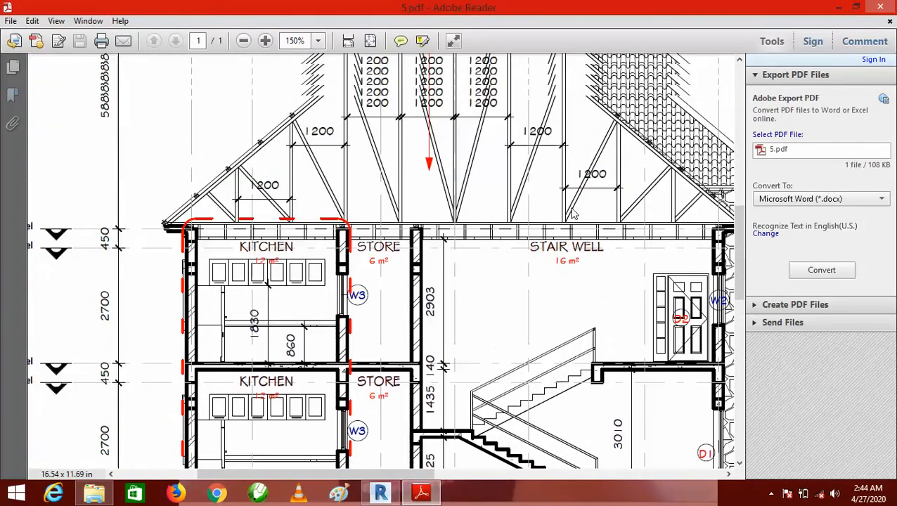
{"action": "scroll", "coordinate": [573, 208], "scroll_direction": "up", "scroll_amount": 1}
{"action": "scroll", "coordinate": [573, 209], "scroll_direction": "up", "scroll_amount": 1}
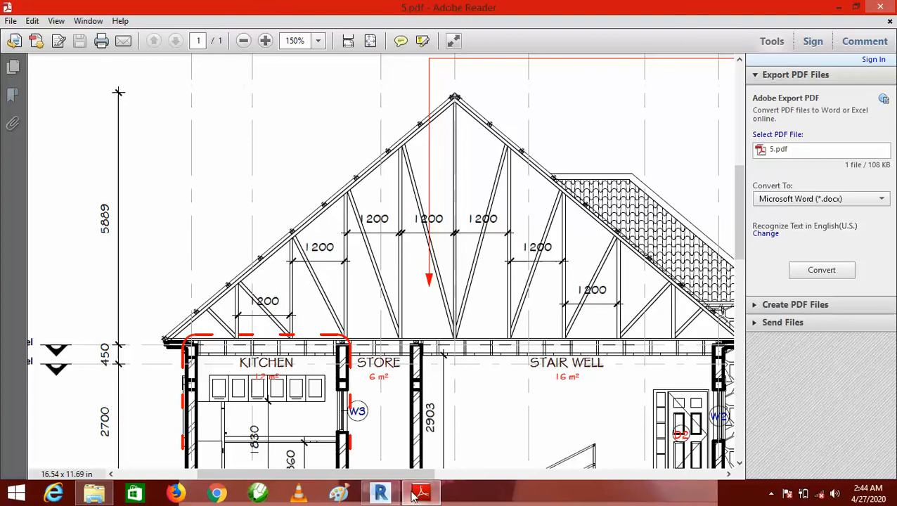
{"action": "left_click", "coordinate": [381, 493]}
{"action": "scroll", "coordinate": [476, 279], "scroll_direction": "up", "scroll_amount": 2}
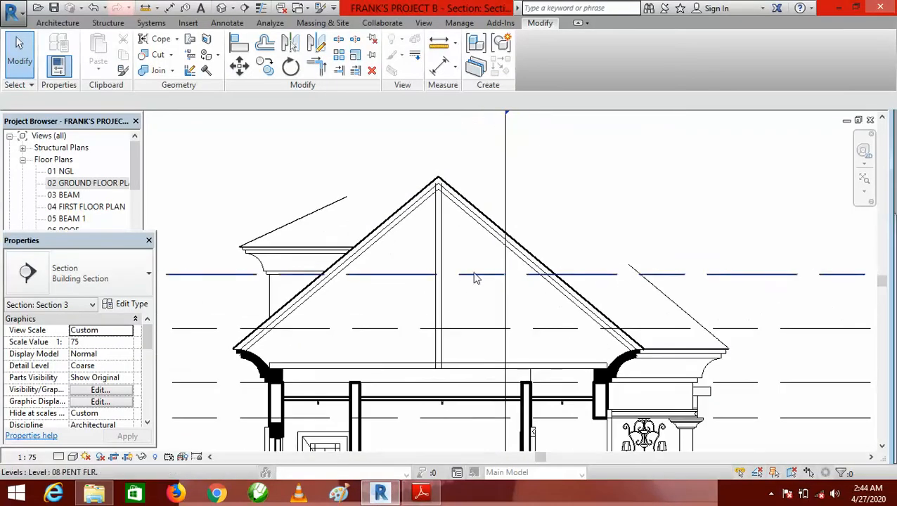
{"action": "scroll", "coordinate": [465, 270], "scroll_direction": "up", "scroll_amount": 1}
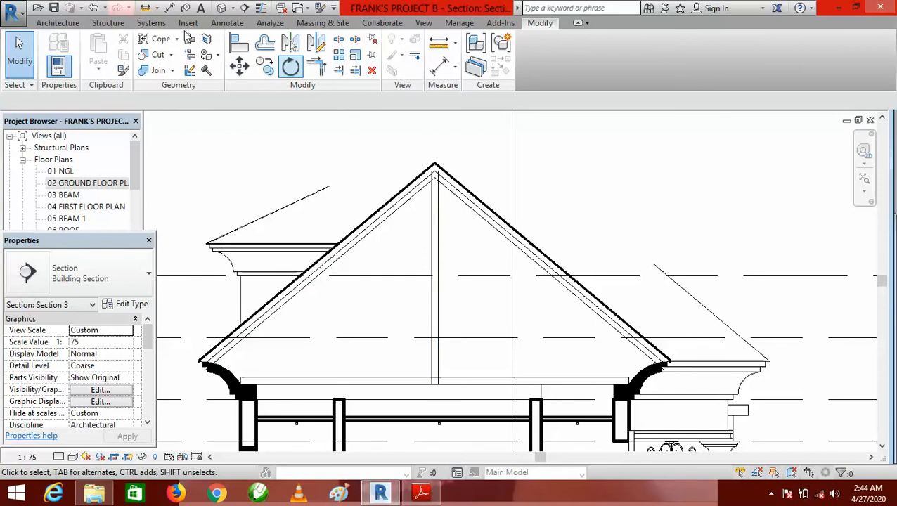
{"action": "left_click", "coordinate": [265, 44]}
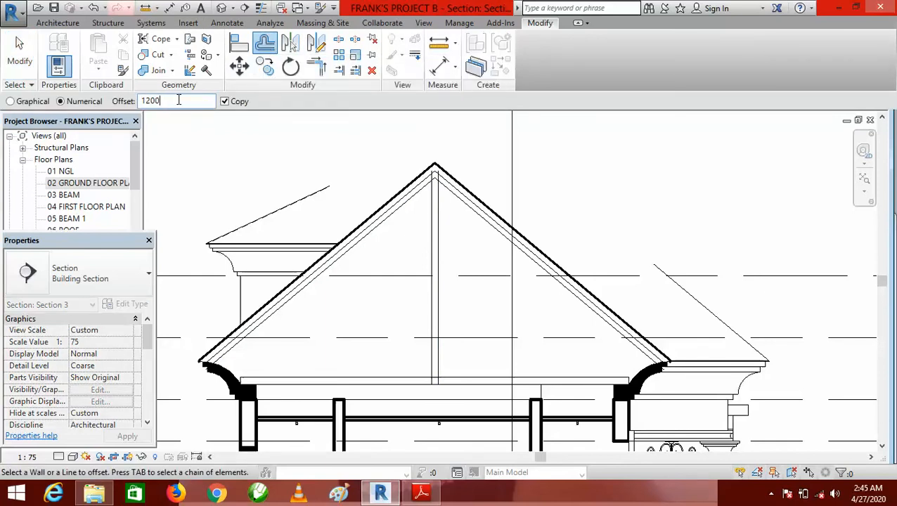
{"action": "left_click", "coordinate": [442, 317]}
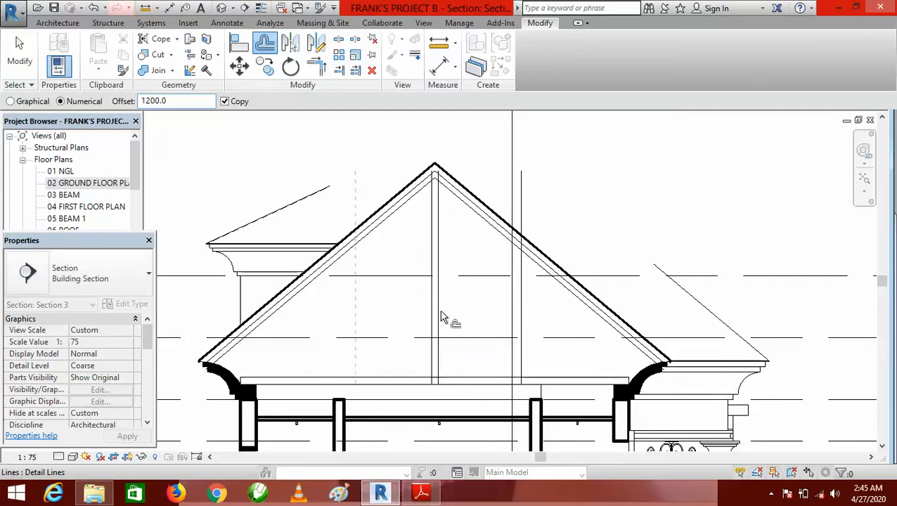
{"action": "left_click", "coordinate": [436, 336]}
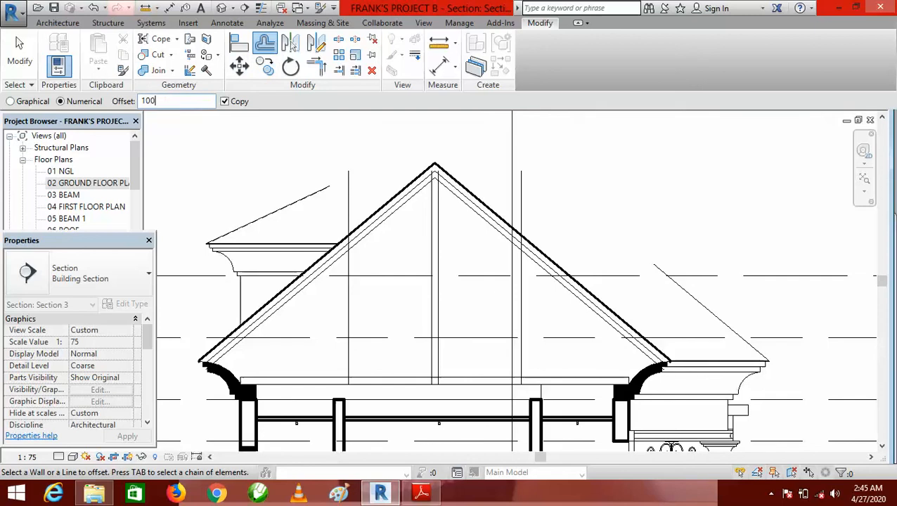
Offset both new vertical lines 100 mm outward to give the first pair of side posts their thickness.
{"action": "left_click", "coordinate": [346, 316]}
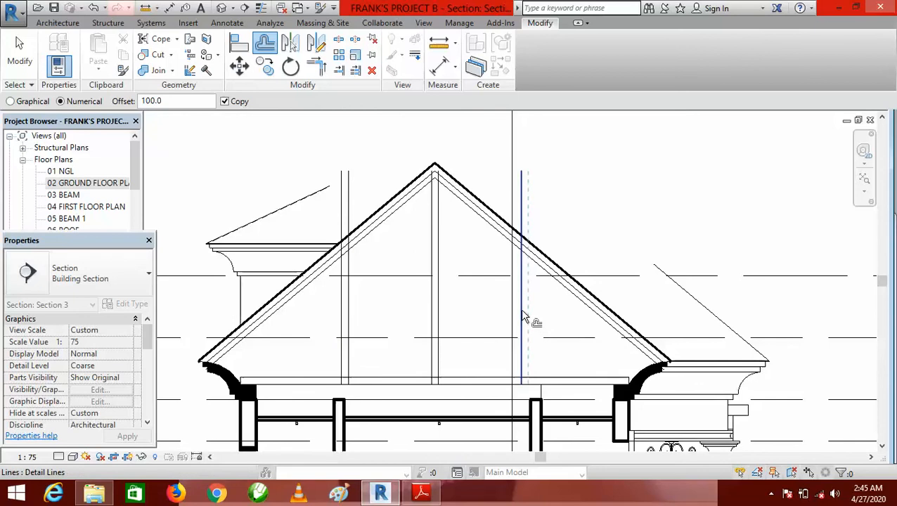
{"action": "left_click", "coordinate": [524, 318]}
{"action": "scroll", "coordinate": [501, 345], "scroll_direction": "down", "scroll_amount": 2}
{"action": "scroll", "coordinate": [458, 396], "scroll_direction": "up", "scroll_amount": 1}
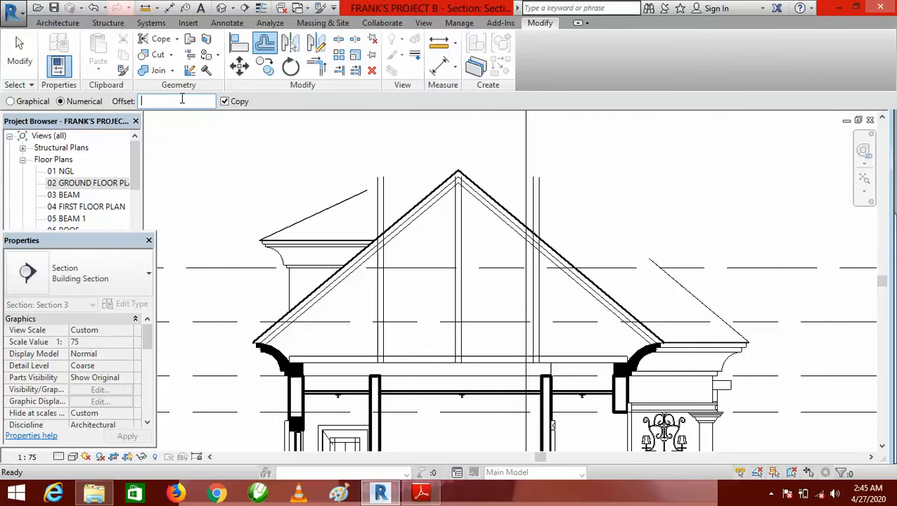
Offset the first side posts' outer edge lines 1200 mm outward on both sides for the next posts.
{"action": "key", "text": "Return"}
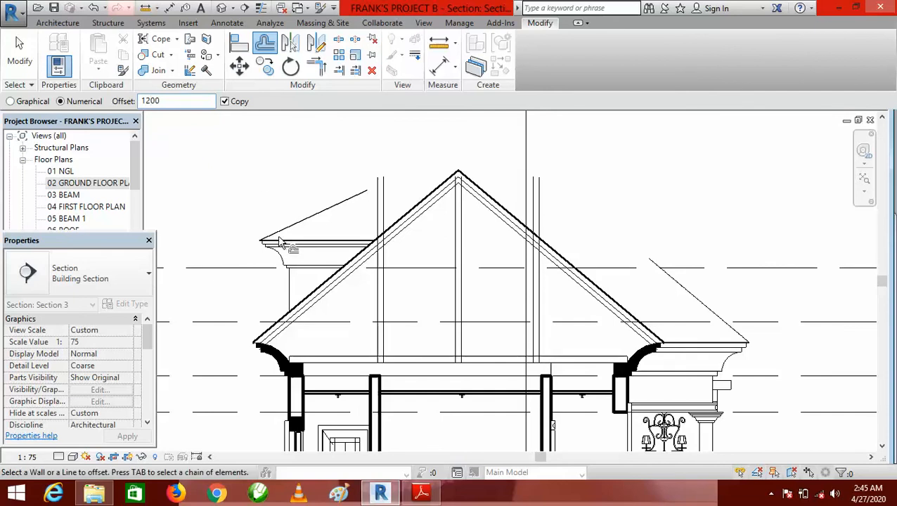
{"action": "left_click", "coordinate": [381, 304]}
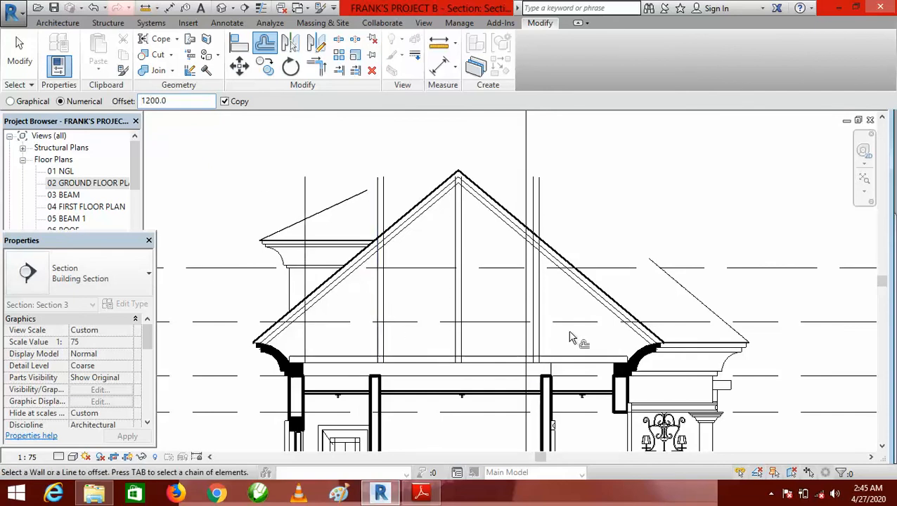
{"action": "left_click", "coordinate": [543, 310]}
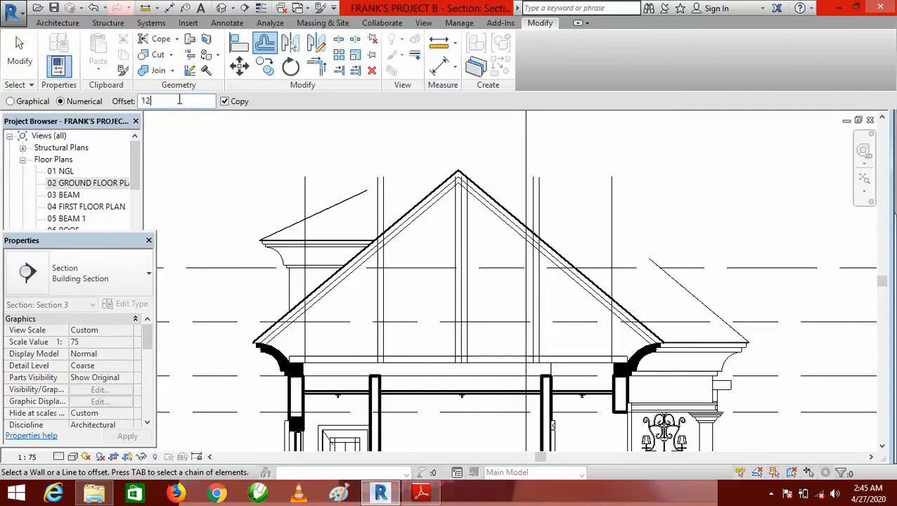
Offset the outermost vertical lines 100 mm outward to complete the second pair of side posts.
{"action": "type", "text": "100"}
{"action": "key", "text": "Return"}
{"action": "left_click", "coordinate": [305, 345]}
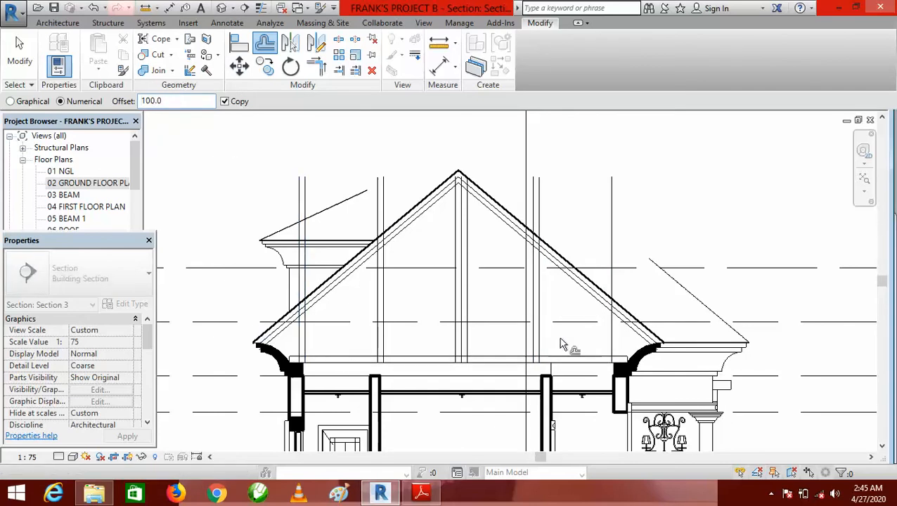
{"action": "left_click", "coordinate": [616, 346]}
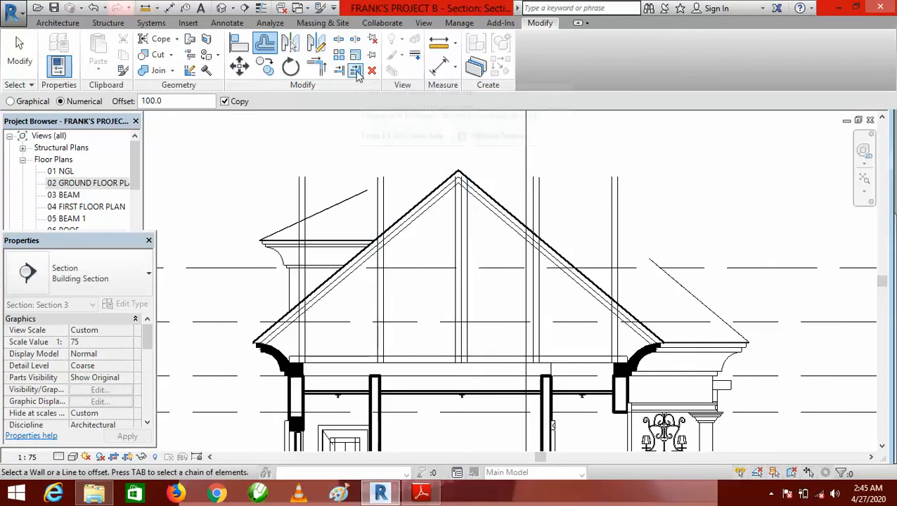
Check the reference PDF's truss and trim both edge lines of the inner left side post to the left rafter's lower line in Revit.
{"action": "left_click", "coordinate": [356, 71]}
{"action": "scroll", "coordinate": [346, 295], "scroll_direction": "up", "scroll_amount": 3}
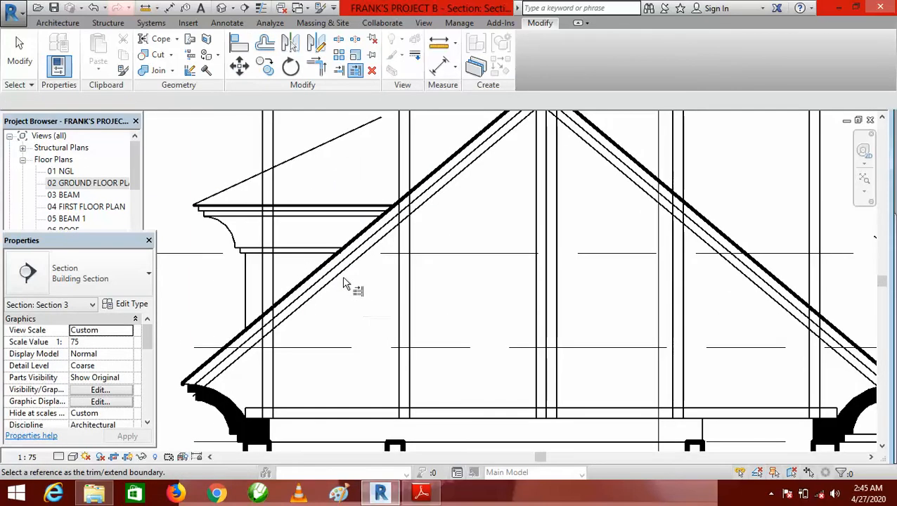
{"action": "scroll", "coordinate": [406, 326], "scroll_direction": "down", "scroll_amount": 2}
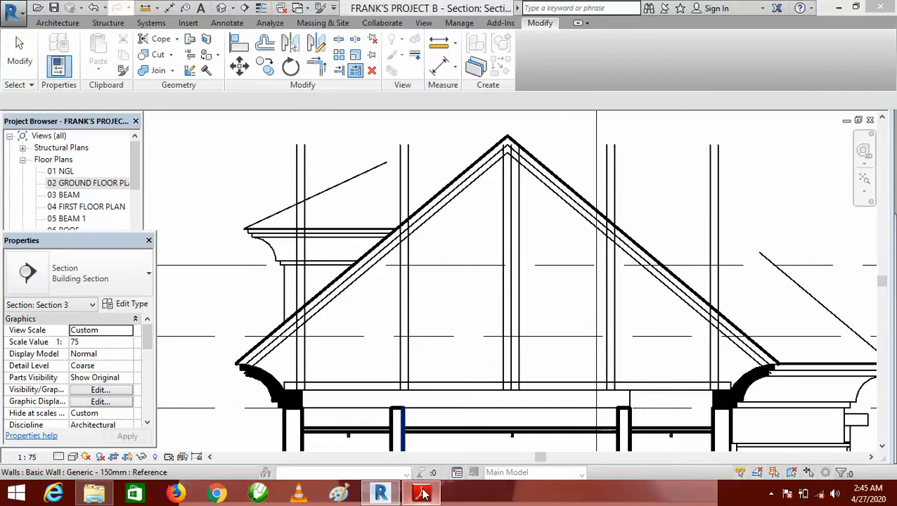
{"action": "left_click", "coordinate": [422, 495]}
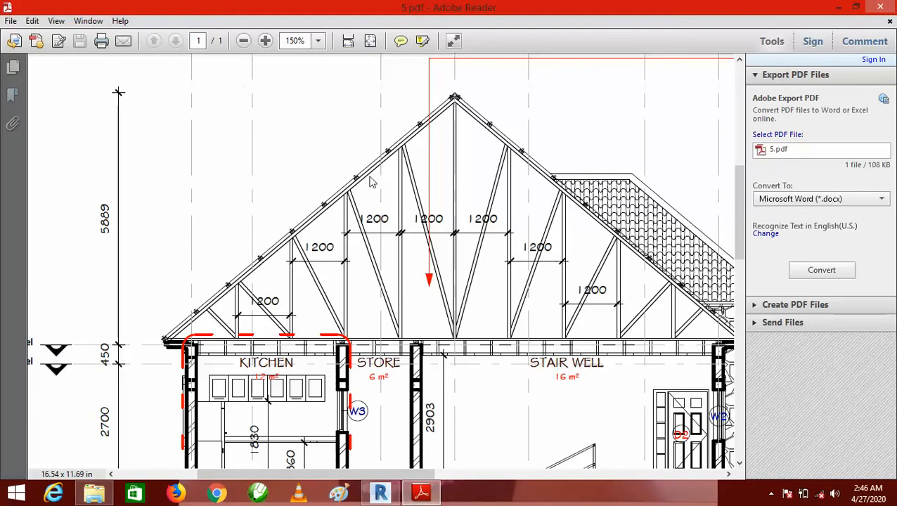
{"action": "left_click", "coordinate": [380, 494]}
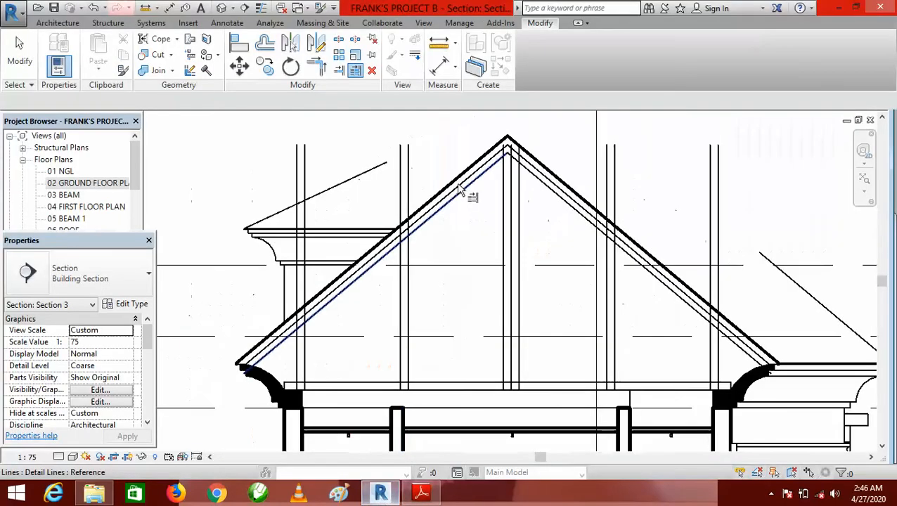
{"action": "scroll", "coordinate": [450, 211], "scroll_direction": "up", "scroll_amount": 4}
{"action": "left_click", "coordinate": [423, 236]}
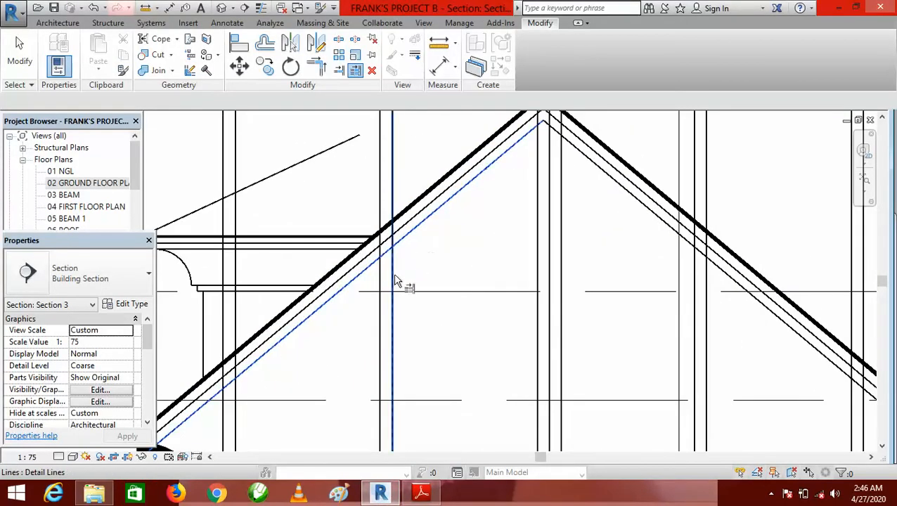
{"action": "left_click", "coordinate": [392, 299]}
{"action": "left_click", "coordinate": [381, 320]}
{"action": "scroll", "coordinate": [391, 306], "scroll_direction": "down", "scroll_amount": 3}
{"action": "scroll", "coordinate": [401, 292], "scroll_direction": "up", "scroll_amount": 4}
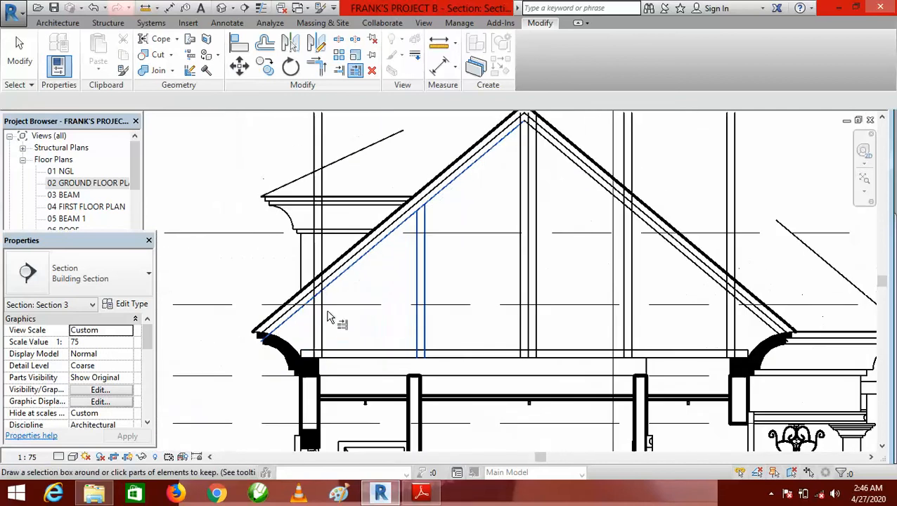
Trim both edge lines of the outer left side post to the left rafter's lower line.
{"action": "left_click", "coordinate": [310, 339]}
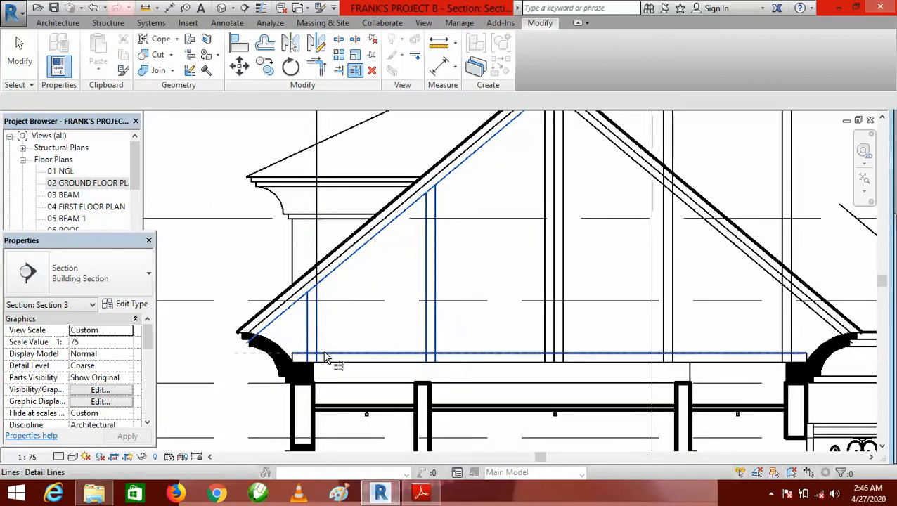
{"action": "left_click", "coordinate": [317, 307]}
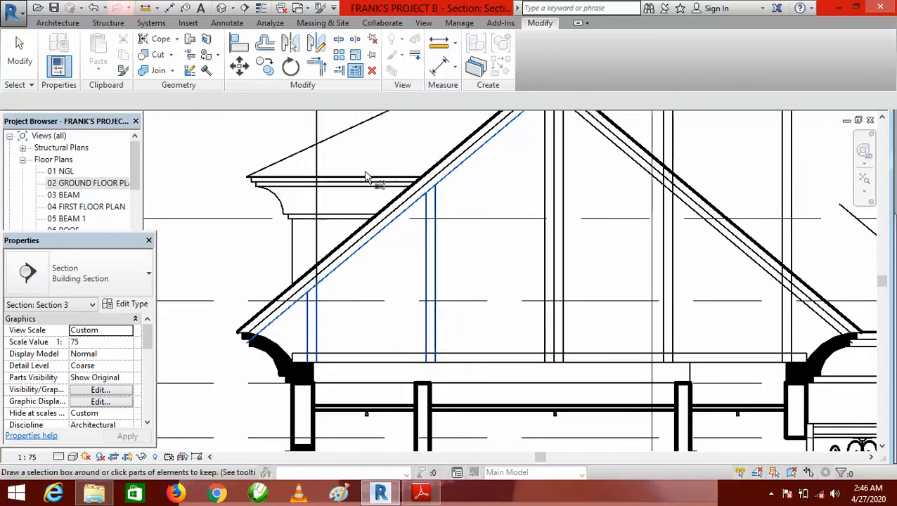
{"action": "left_click", "coordinate": [357, 73]}
{"action": "left_click", "coordinate": [334, 271]}
{"action": "left_click", "coordinate": [319, 327]}
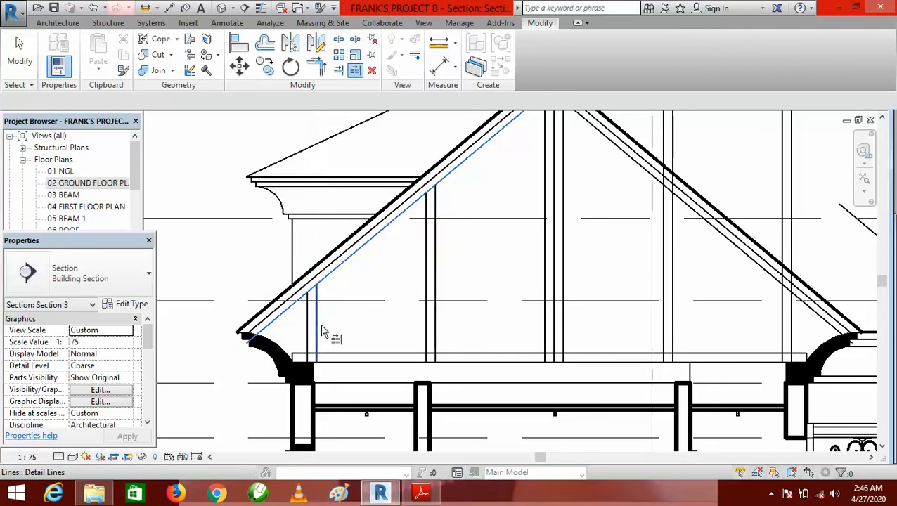
{"action": "scroll", "coordinate": [296, 315], "scroll_direction": "down", "scroll_amount": 5}
{"action": "scroll", "coordinate": [505, 211], "scroll_direction": "up", "scroll_amount": 2}
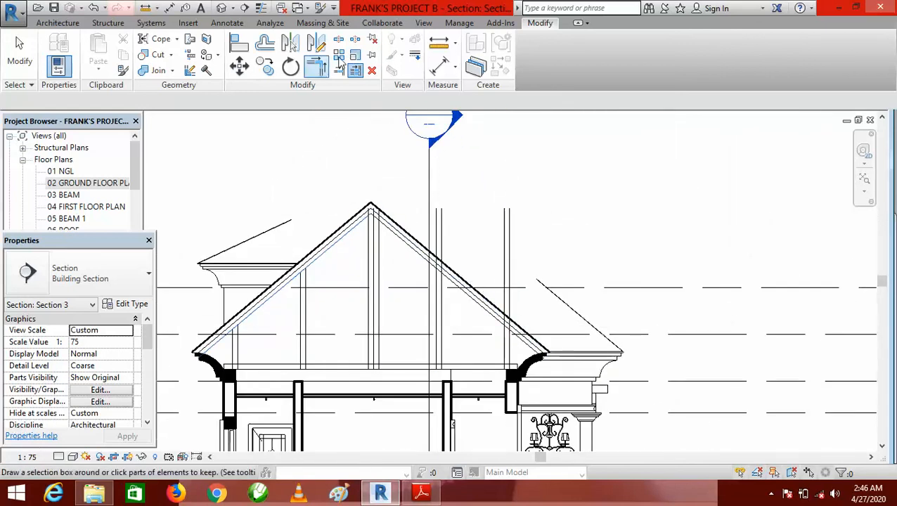
Trim the edge lines of both right side posts to the right rafter's lower line.
{"action": "left_click", "coordinate": [355, 70]}
{"action": "scroll", "coordinate": [467, 311], "scroll_direction": "up", "scroll_amount": 3}
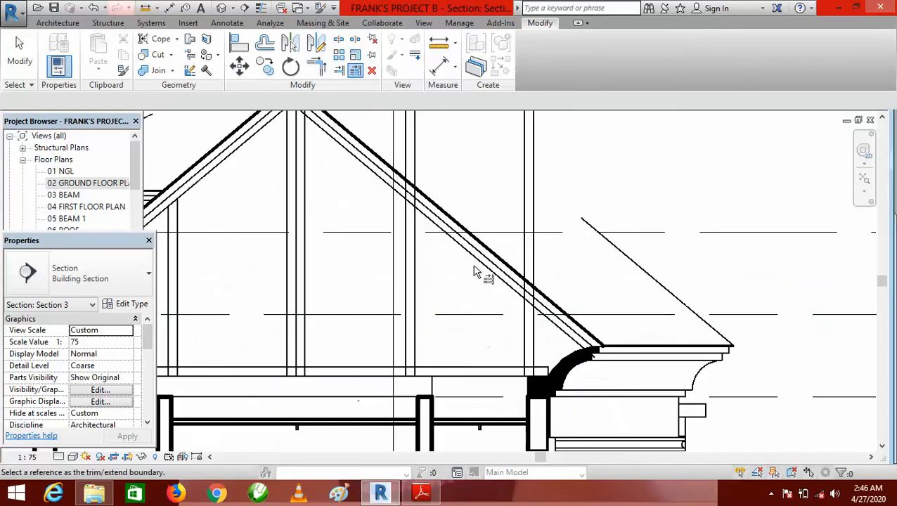
{"action": "left_click", "coordinate": [478, 268]}
{"action": "left_click", "coordinate": [530, 341]}
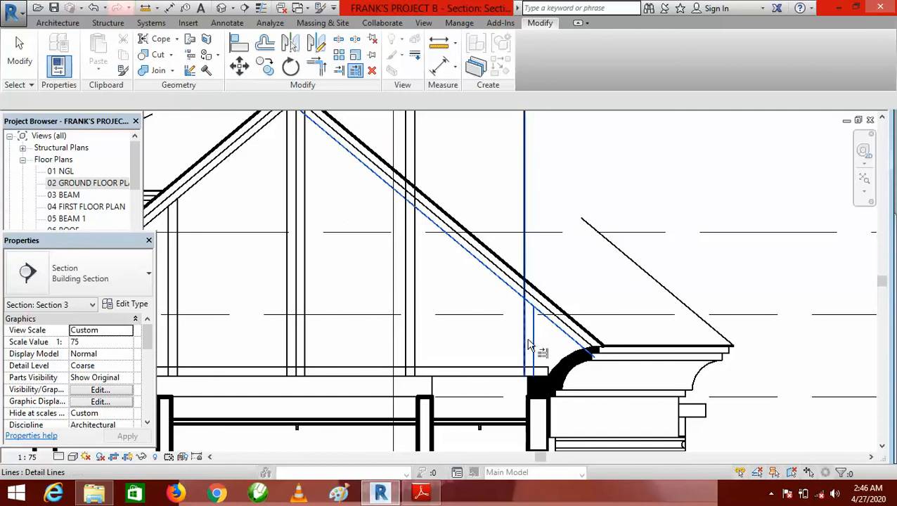
{"action": "left_click", "coordinate": [415, 266]}
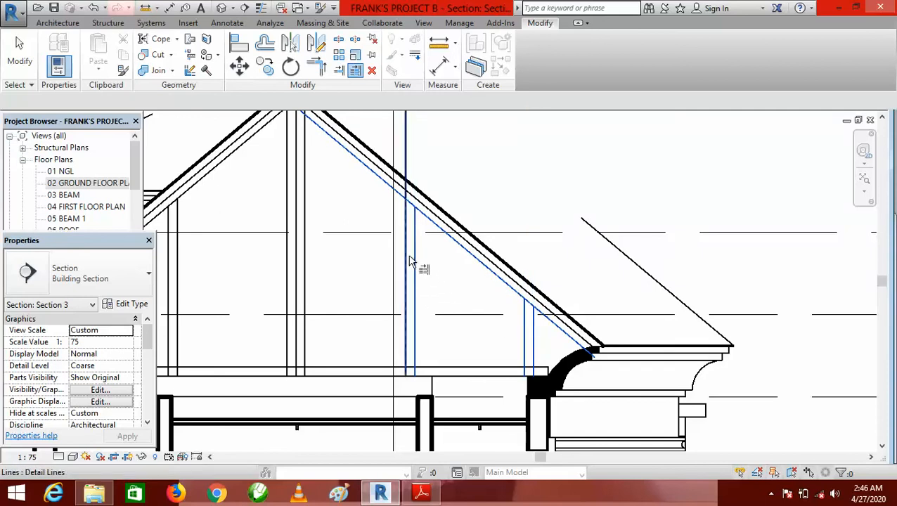
{"action": "left_click", "coordinate": [410, 260]}
{"action": "scroll", "coordinate": [437, 283], "scroll_direction": "down", "scroll_amount": 3}
{"action": "scroll", "coordinate": [439, 194], "scroll_direction": "up", "scroll_amount": 3}
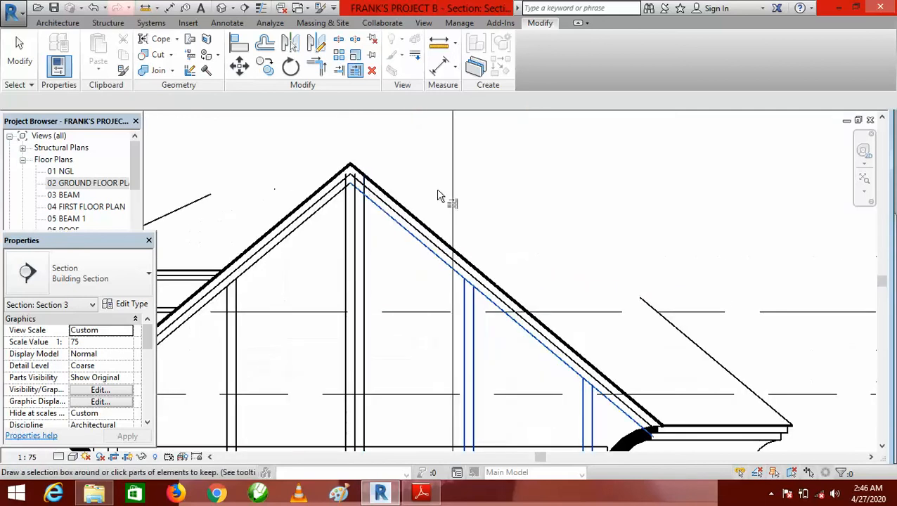
{"action": "scroll", "coordinate": [443, 195], "scroll_direction": "down", "scroll_amount": 3}
{"action": "scroll", "coordinate": [406, 220], "scroll_direction": "up", "scroll_amount": 3}
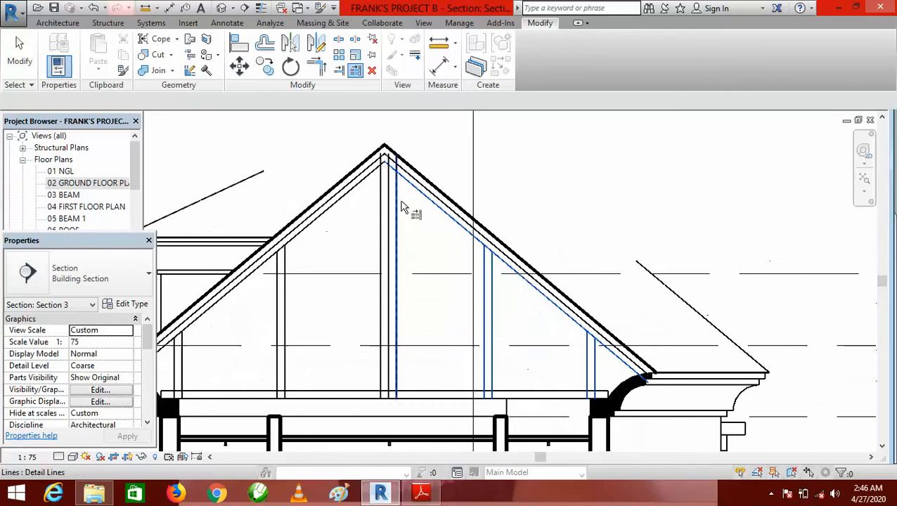
{"action": "scroll", "coordinate": [415, 234], "scroll_direction": "down", "scroll_amount": 2}
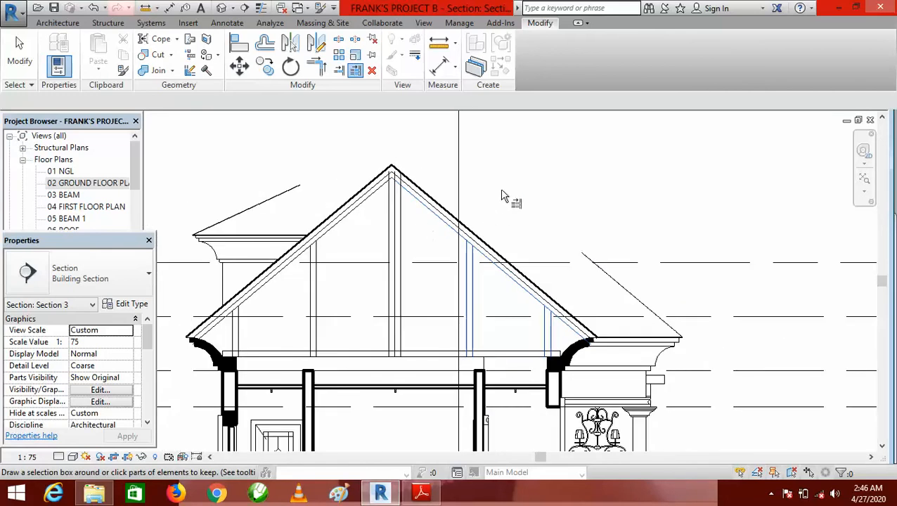
Delete the extra vertical line just right of the king post.
{"action": "key", "text": "Escape"}
{"action": "key", "text": "Escape"}
{"action": "scroll", "coordinate": [402, 242], "scroll_direction": "up", "scroll_amount": 2}
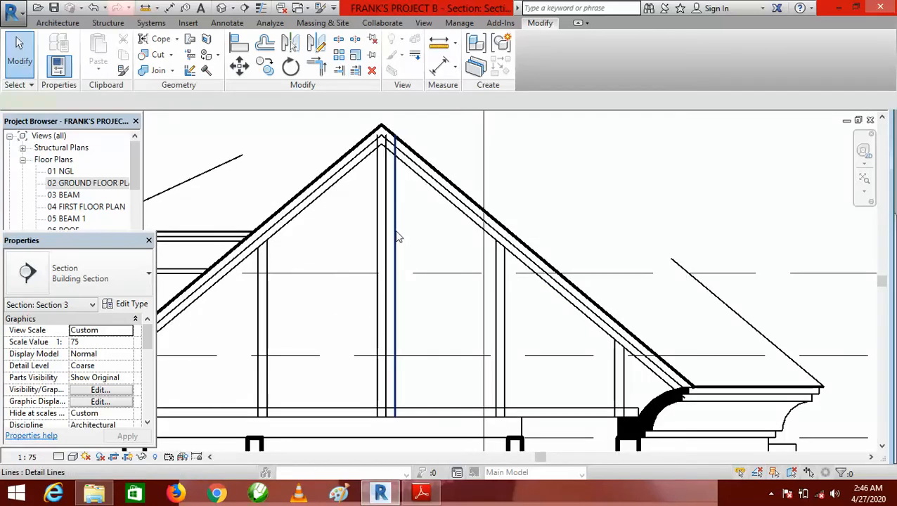
{"action": "left_click", "coordinate": [398, 237]}
{"action": "key", "text": "Escape"}
{"action": "scroll", "coordinate": [439, 235], "scroll_direction": "down", "scroll_amount": 3}
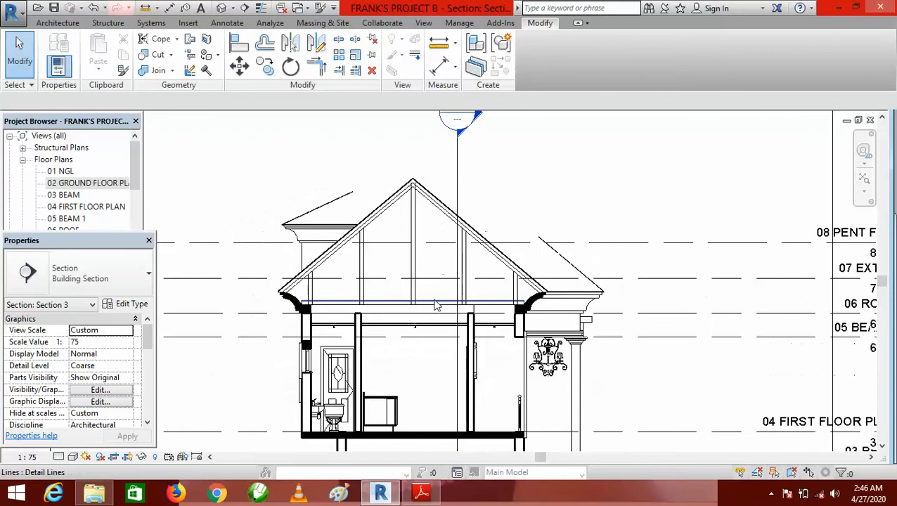
{"action": "scroll", "coordinate": [439, 305], "scroll_direction": "down", "scroll_amount": 1}
{"action": "scroll", "coordinate": [397, 236], "scroll_direction": "up", "scroll_amount": 2}
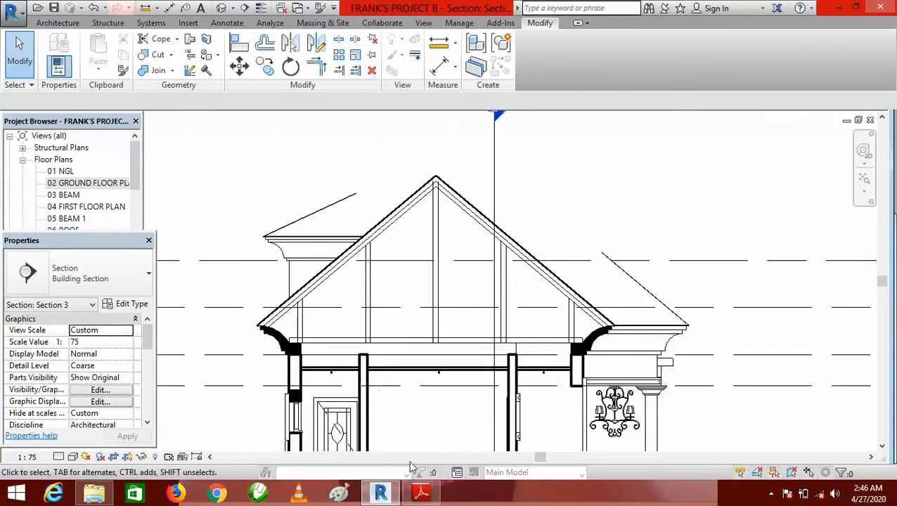
Check how the diagonal braces run between the truss posts in the reference PDF, then return to the section in Revit.
{"action": "left_click", "coordinate": [420, 494]}
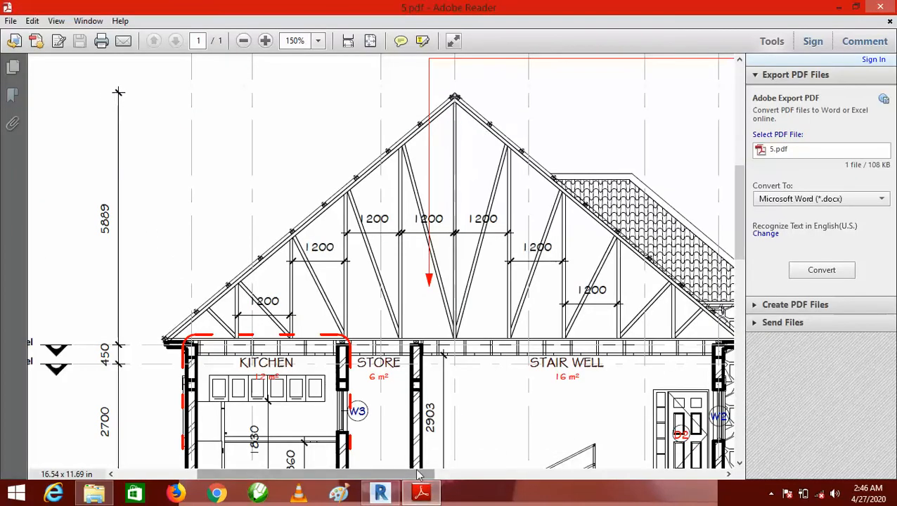
{"action": "mouse_move", "coordinate": [406, 497]}
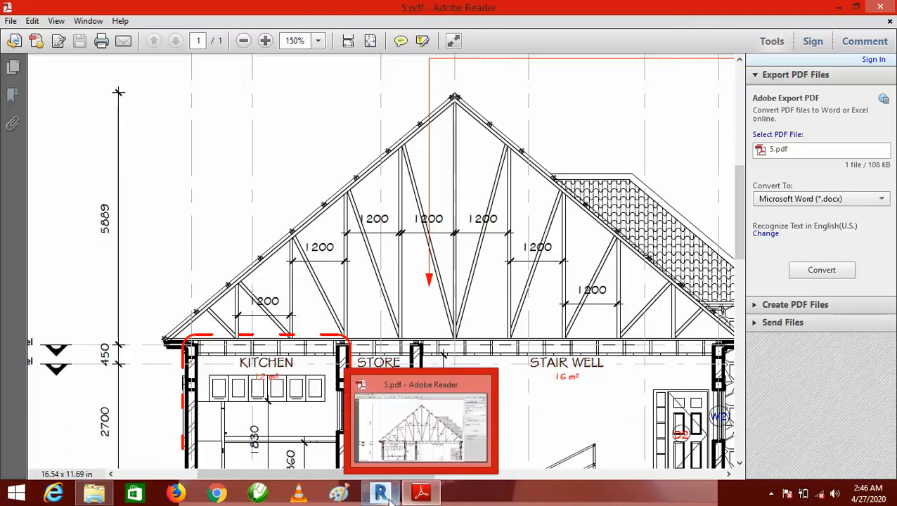
{"action": "left_click", "coordinate": [389, 496]}
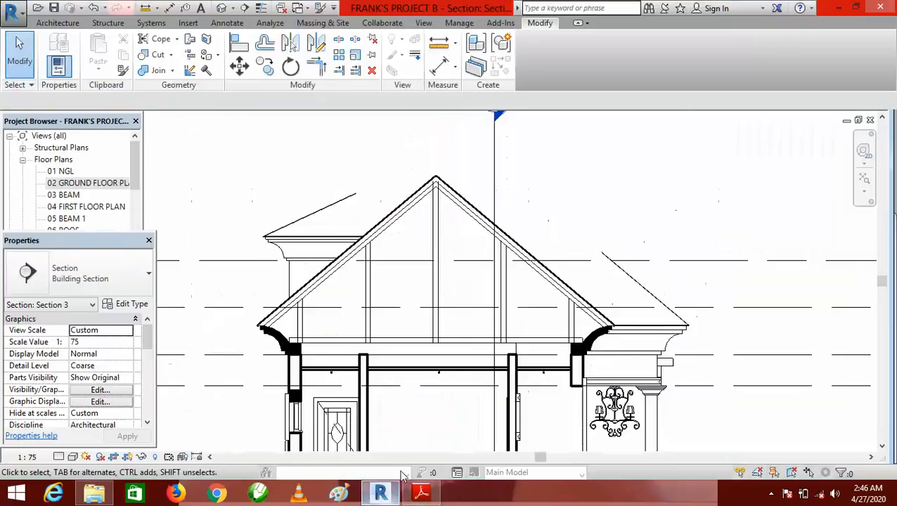
{"action": "scroll", "coordinate": [430, 340], "scroll_direction": "up", "scroll_amount": 2}
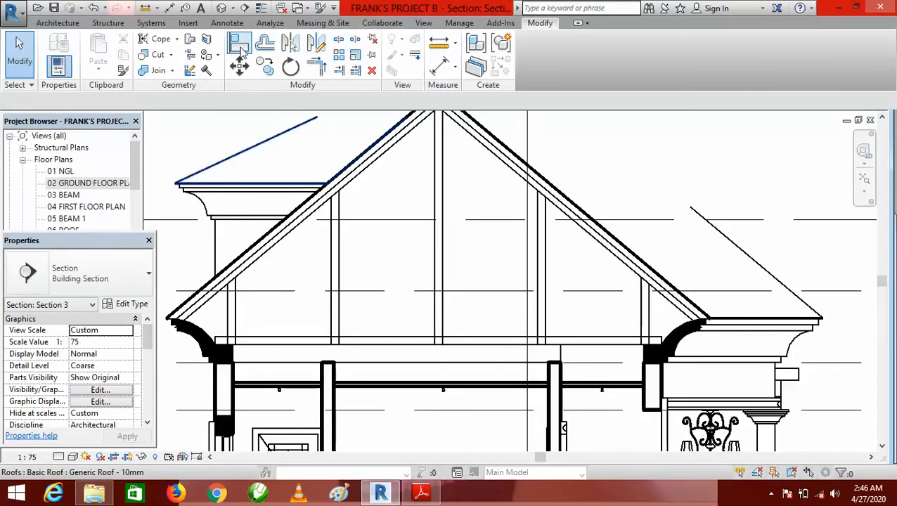
{"action": "left_click", "coordinate": [227, 23]}
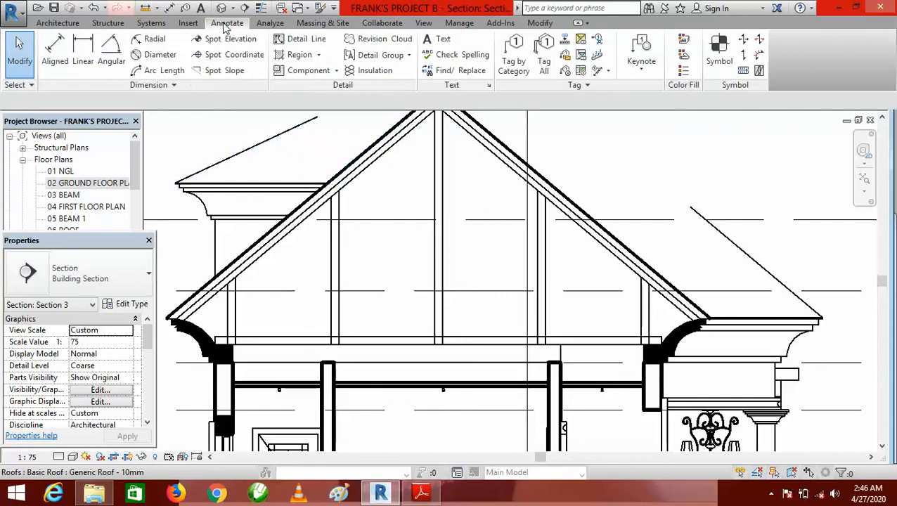
{"action": "left_click", "coordinate": [320, 40]}
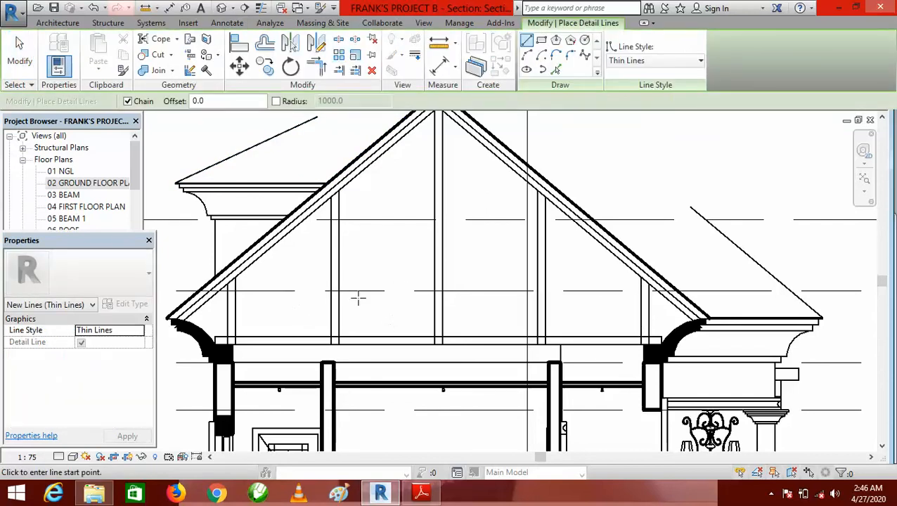
{"action": "scroll", "coordinate": [423, 332], "scroll_direction": "up", "scroll_amount": 1}
{"action": "left_click", "coordinate": [445, 345]}
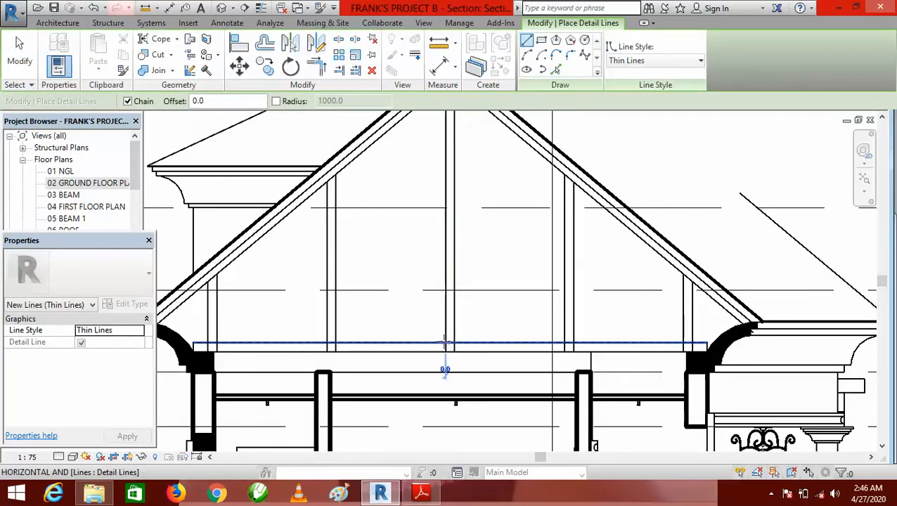
{"action": "key", "text": "Escape"}
{"action": "key", "text": "Escape"}
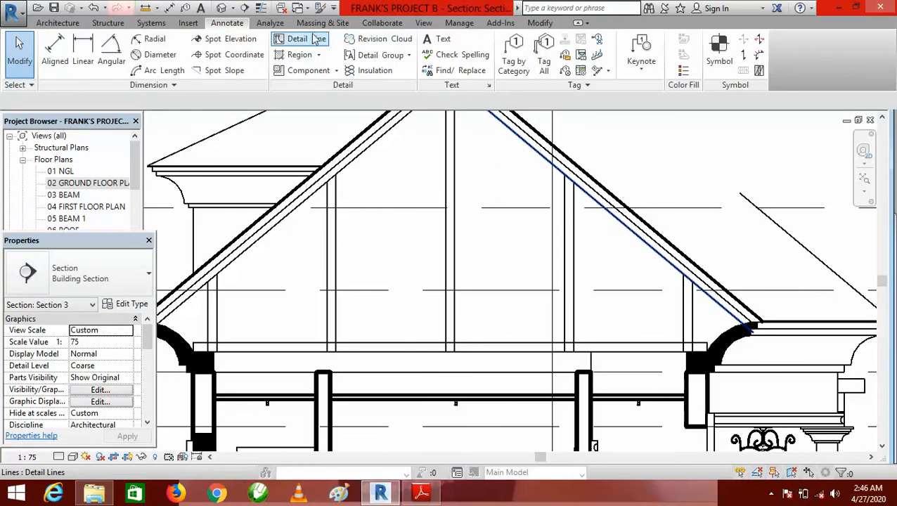
Draw thin detail lines from the king post's base to the inner left post's top, and from that post's base to the outer left post's top.
{"action": "left_click", "coordinate": [306, 39]}
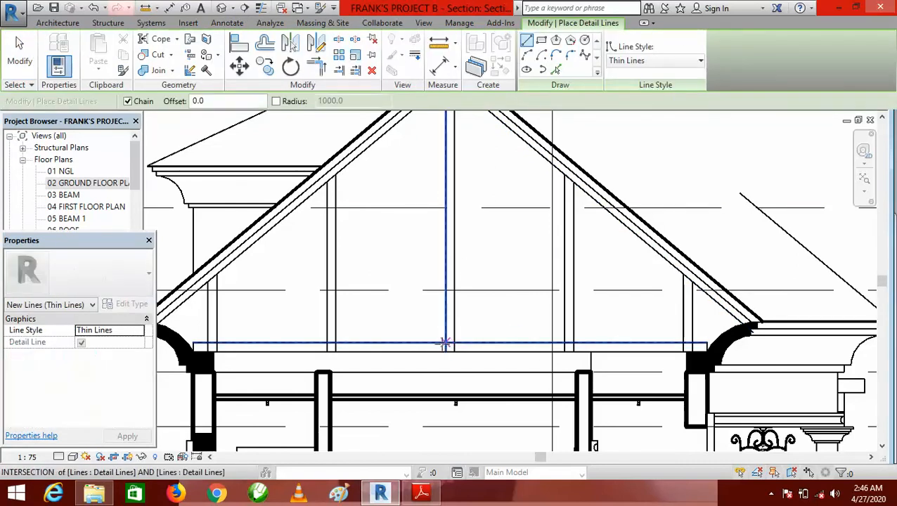
{"action": "left_click", "coordinate": [446, 343]}
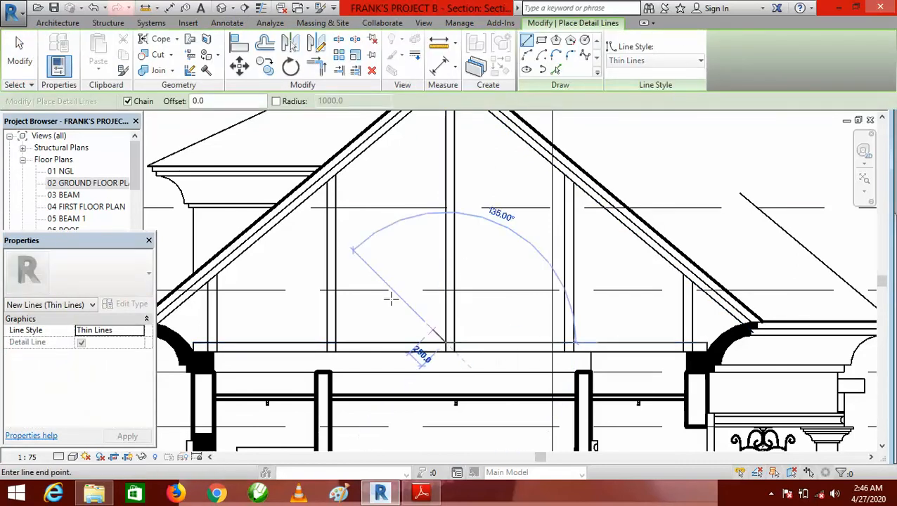
{"action": "left_click", "coordinate": [335, 174]}
{"action": "scroll", "coordinate": [517, 293], "scroll_direction": "down", "scroll_amount": 3}
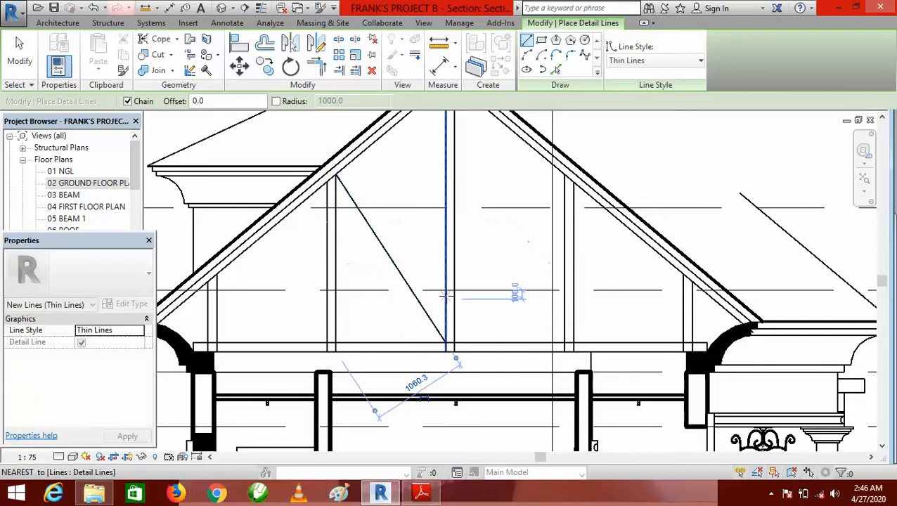
{"action": "scroll", "coordinate": [463, 314], "scroll_direction": "up", "scroll_amount": 3}
{"action": "left_click", "coordinate": [436, 328]}
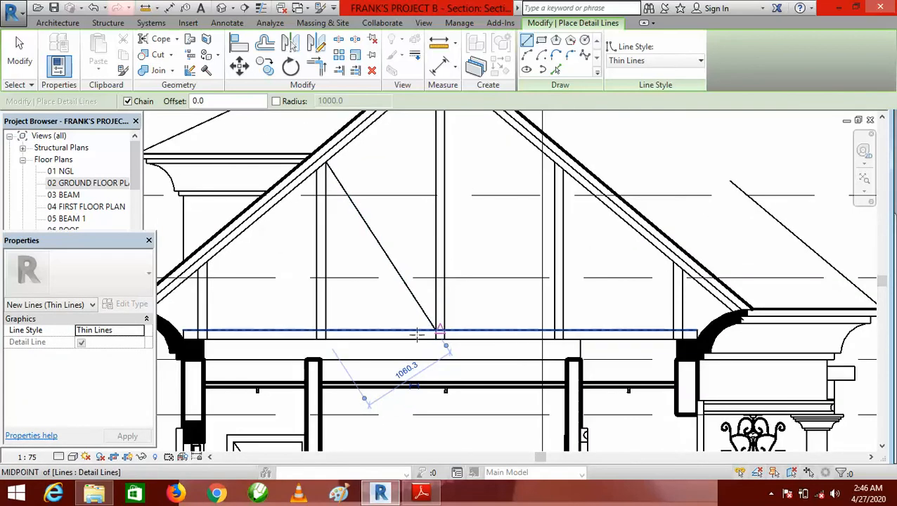
{"action": "left_click", "coordinate": [316, 329]}
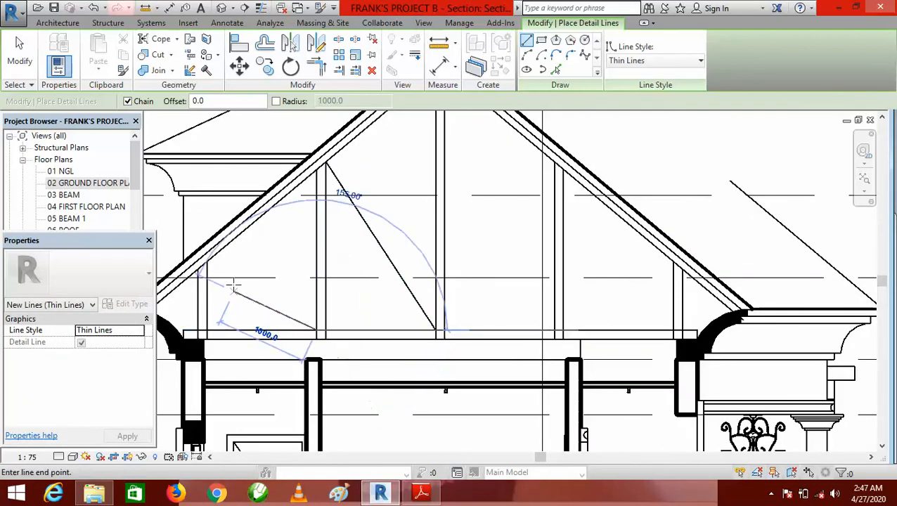
{"action": "scroll", "coordinate": [344, 292], "scroll_direction": "down", "scroll_amount": 2}
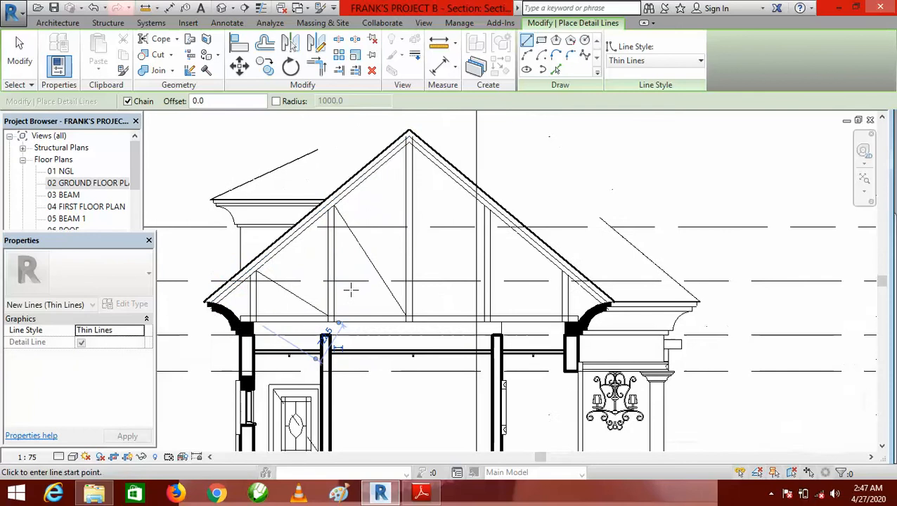
Offset copies of both left diagonal brace lines 100 mm upward to give the braces their thickness.
{"action": "left_click", "coordinate": [265, 45]}
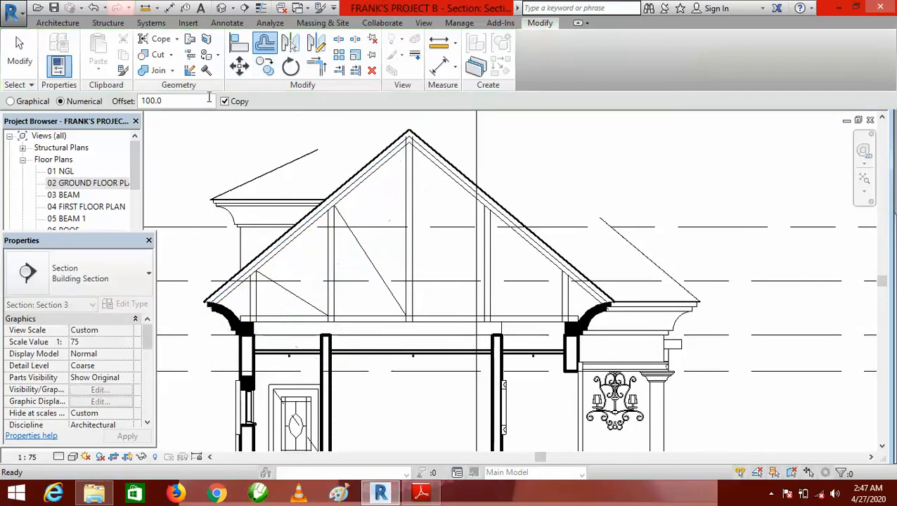
{"action": "left_click", "coordinate": [371, 258]}
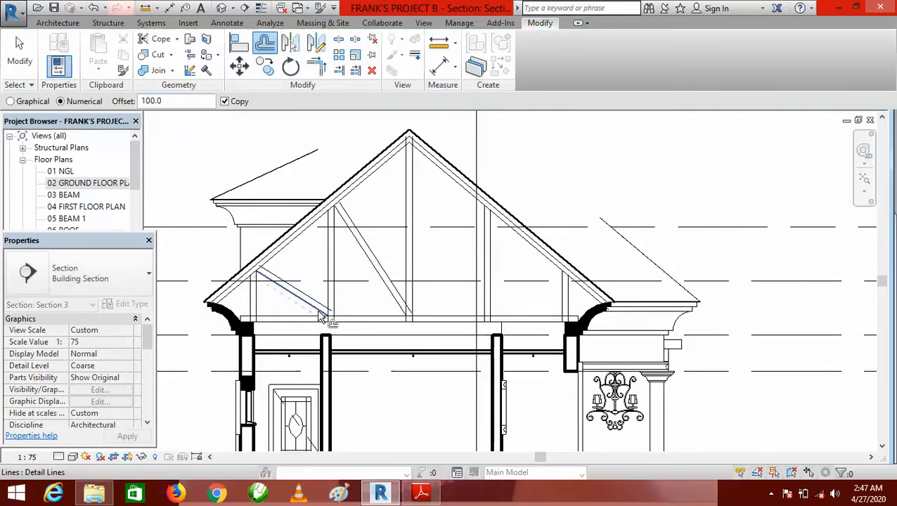
Save the project and trim the outer left brace's upper line back to the near edge of the inner left post.
{"action": "scroll", "coordinate": [355, 318], "scroll_direction": "up", "scroll_amount": 3}
{"action": "scroll", "coordinate": [356, 318], "scroll_direction": "up", "scroll_amount": 3}
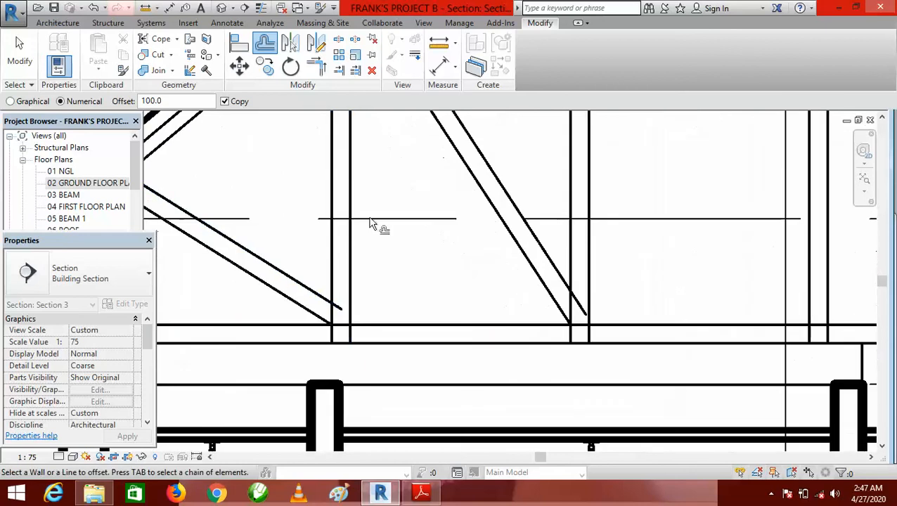
{"action": "left_click", "coordinate": [355, 72]}
{"action": "scroll", "coordinate": [420, 422], "scroll_direction": "down", "scroll_amount": 4}
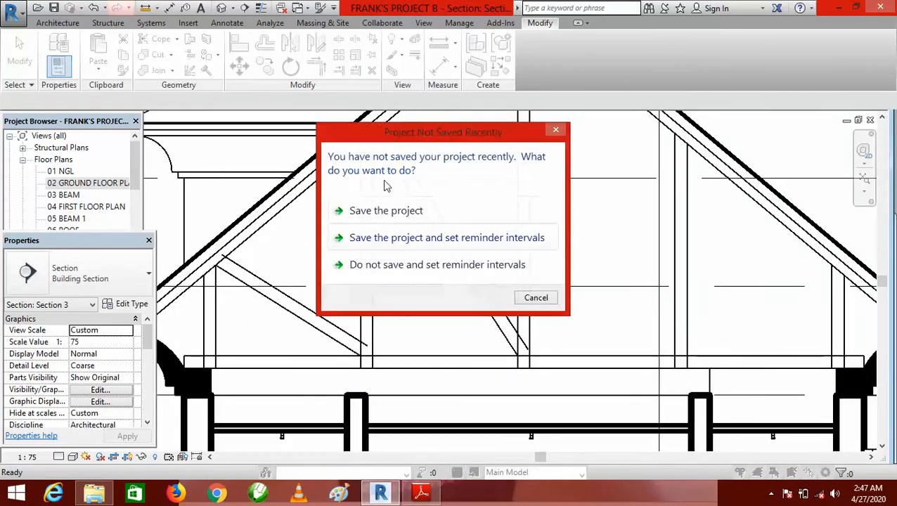
{"action": "left_click", "coordinate": [400, 213]}
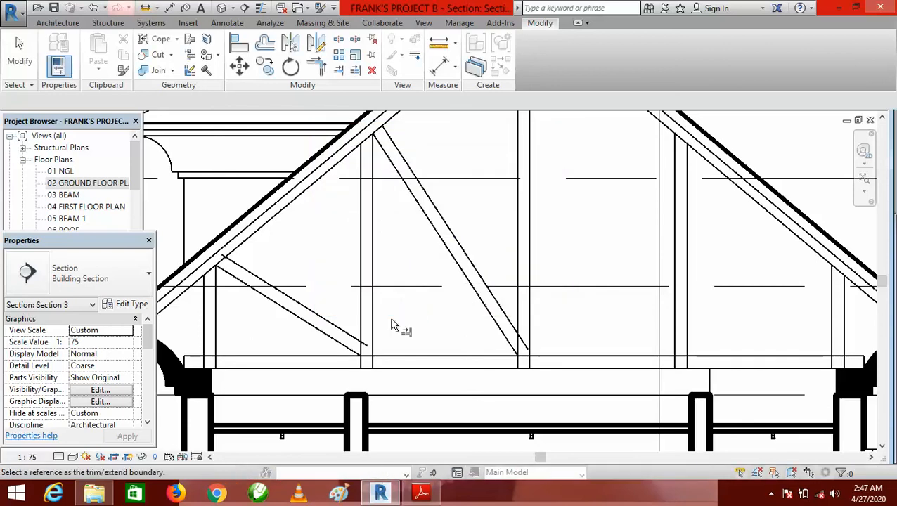
{"action": "left_click", "coordinate": [361, 312]}
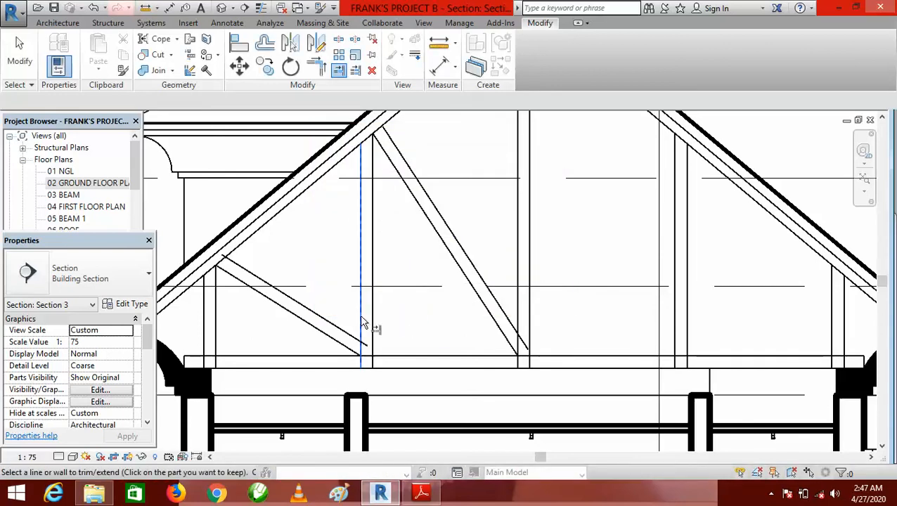
{"action": "left_click", "coordinate": [347, 335]}
Trim the upper end of the outer left brace's top line at the left rafter's lower line.
{"action": "scroll", "coordinate": [234, 260], "scroll_direction": "up", "scroll_amount": 3}
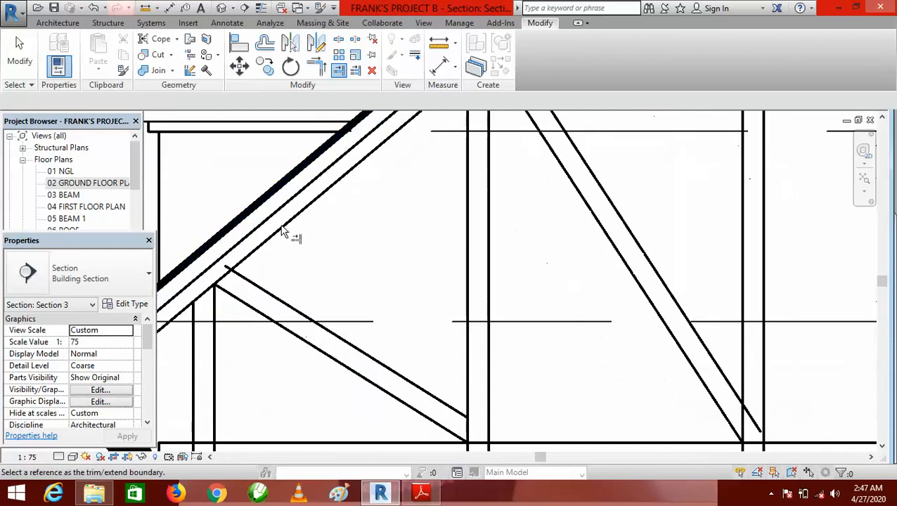
{"action": "left_click", "coordinate": [337, 70]}
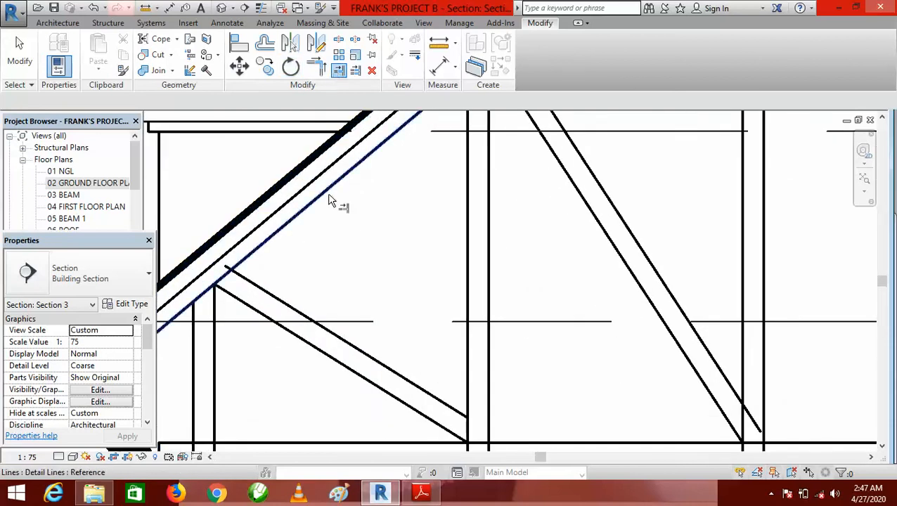
{"action": "left_click", "coordinate": [327, 201]}
{"action": "left_click", "coordinate": [261, 294]}
{"action": "scroll", "coordinate": [266, 260], "scroll_direction": "down", "scroll_amount": 5}
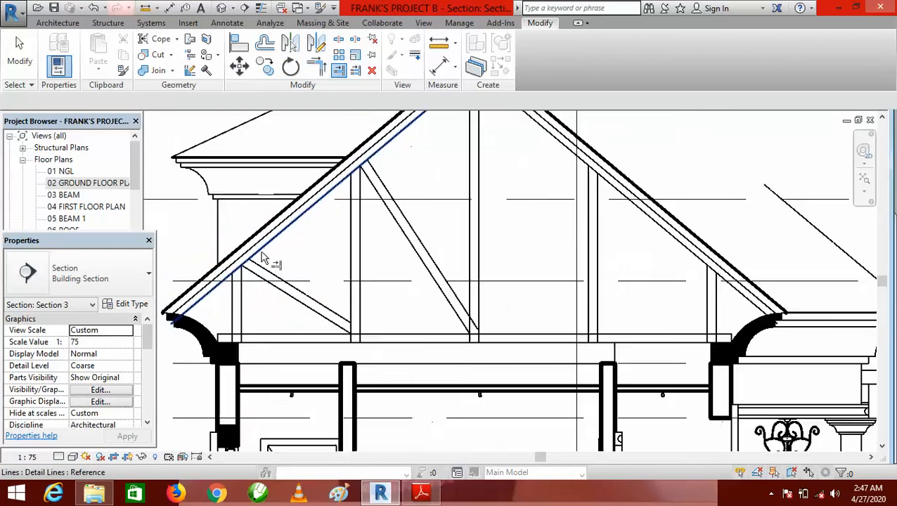
Trim the inner left brace's upper line back to the king post's left edge.
{"action": "scroll", "coordinate": [341, 257], "scroll_direction": "up", "scroll_amount": 2}
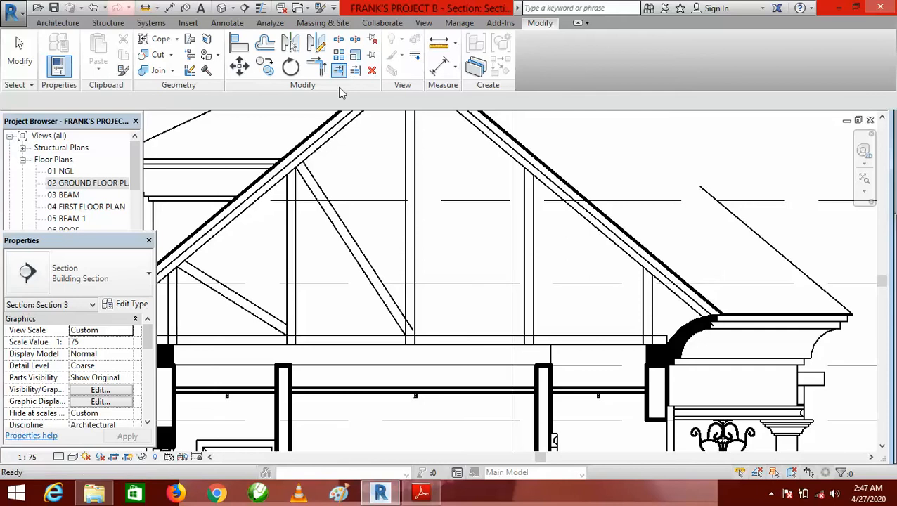
{"action": "scroll", "coordinate": [410, 326], "scroll_direction": "up", "scroll_amount": 2}
{"action": "left_click", "coordinate": [412, 295]}
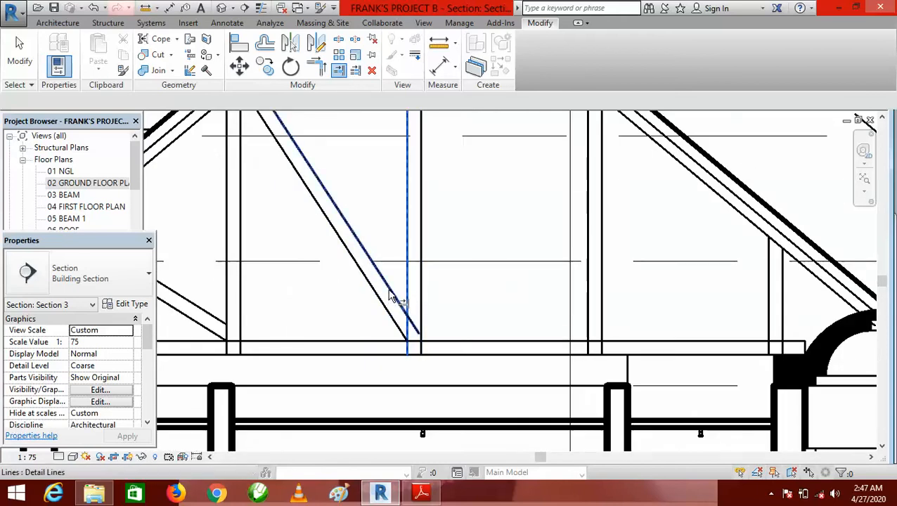
{"action": "left_click", "coordinate": [392, 295]}
{"action": "scroll", "coordinate": [356, 285], "scroll_direction": "down", "scroll_amount": 5}
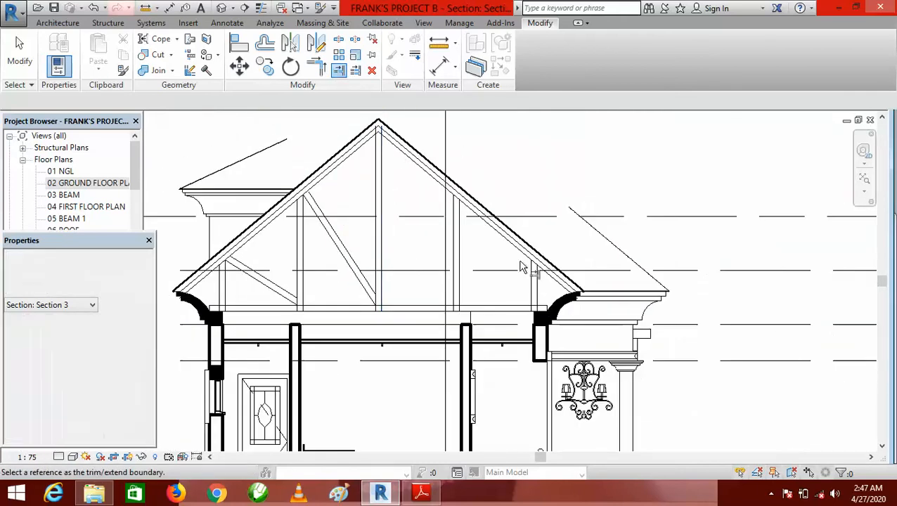
Trim both king post lines at the rafters' lower lines just below the roof apex.
{"action": "scroll", "coordinate": [507, 296], "scroll_direction": "up", "scroll_amount": 3}
{"action": "scroll", "coordinate": [500, 330], "scroll_direction": "down", "scroll_amount": 5}
{"action": "scroll", "coordinate": [397, 190], "scroll_direction": "up", "scroll_amount": 4}
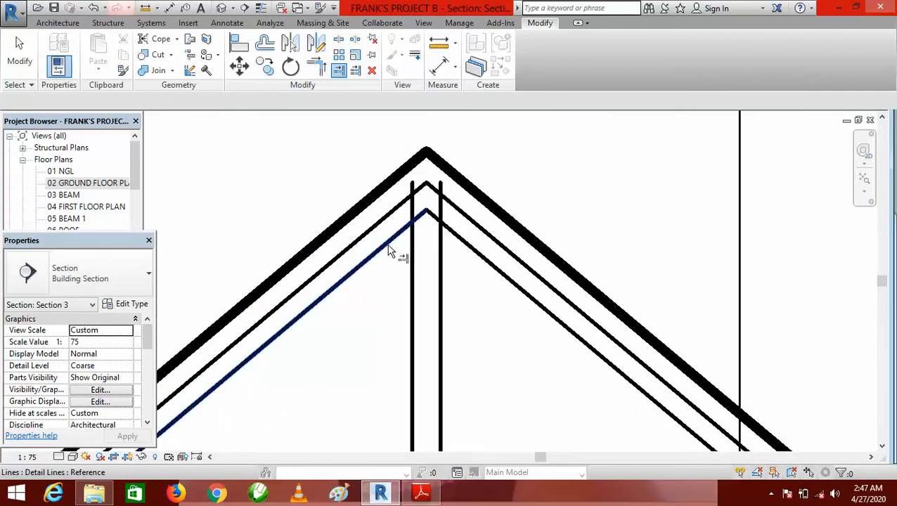
{"action": "left_click", "coordinate": [397, 247]}
{"action": "left_click", "coordinate": [413, 292]}
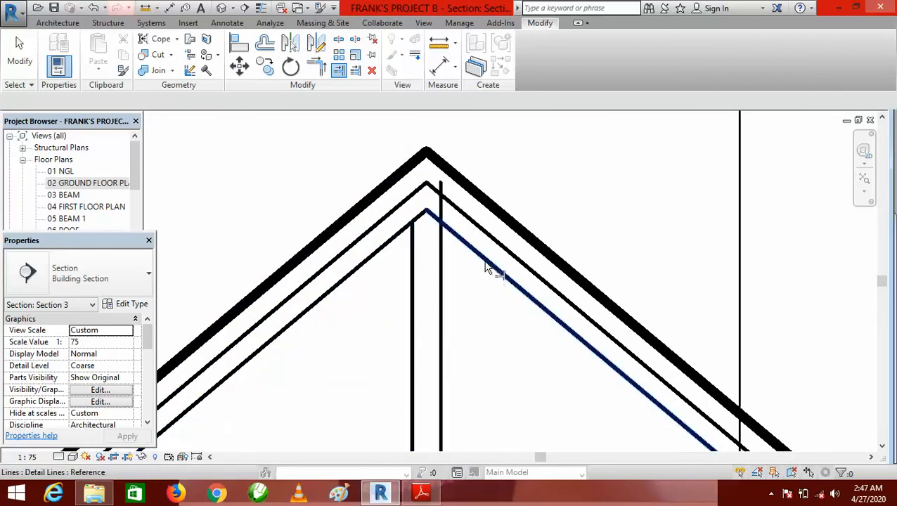
{"action": "left_click", "coordinate": [487, 261]}
{"action": "left_click", "coordinate": [441, 313]}
{"action": "scroll", "coordinate": [401, 273], "scroll_direction": "down", "scroll_amount": 5}
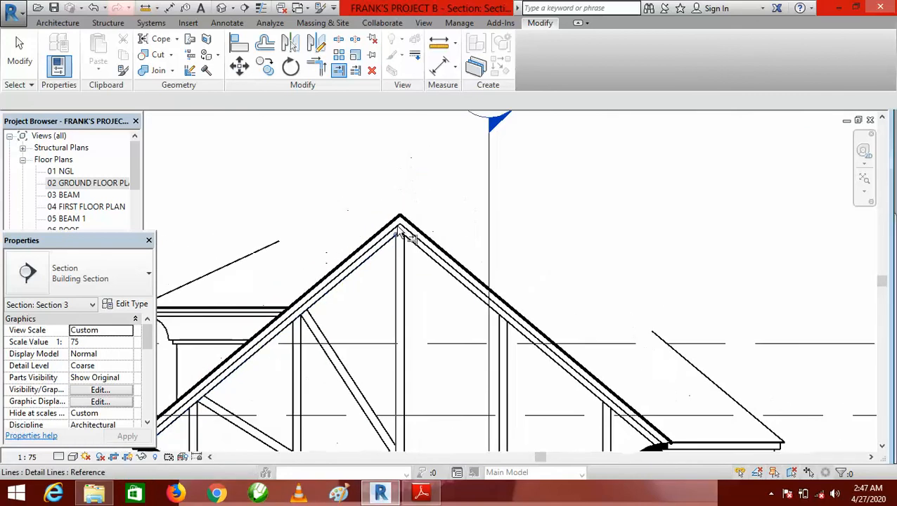
{"action": "scroll", "coordinate": [404, 299], "scroll_direction": "up", "scroll_amount": 3}
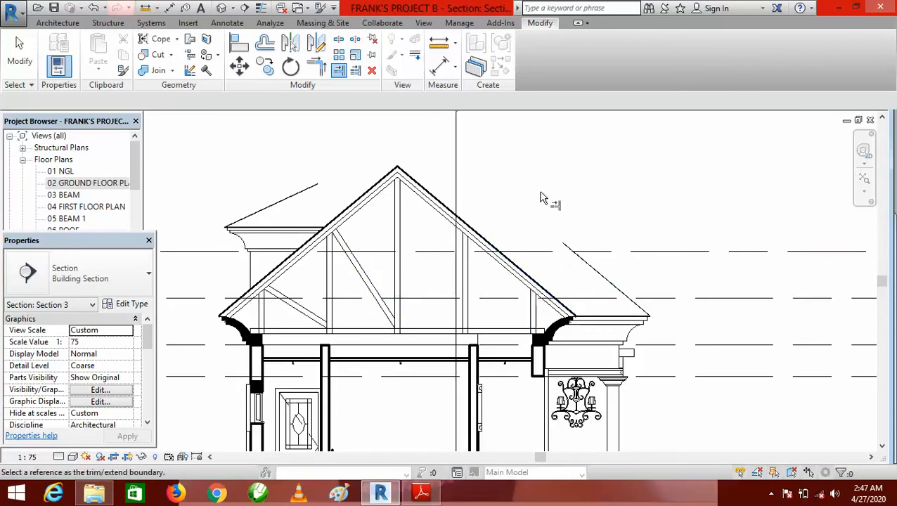
{"action": "right_click", "coordinate": [527, 168]}
{"action": "left_click", "coordinate": [566, 176]}
Mirror a copy of the left posts' and diagonal braces' lines about a vertical axis through the roof apex.
{"action": "scroll", "coordinate": [347, 264], "scroll_direction": "up", "scroll_amount": 2}
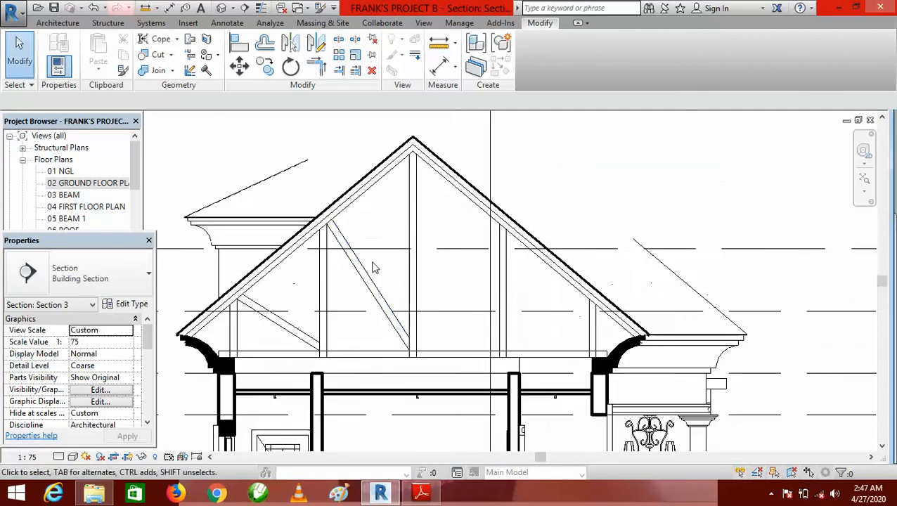
{"action": "left_click", "coordinate": [372, 277]}
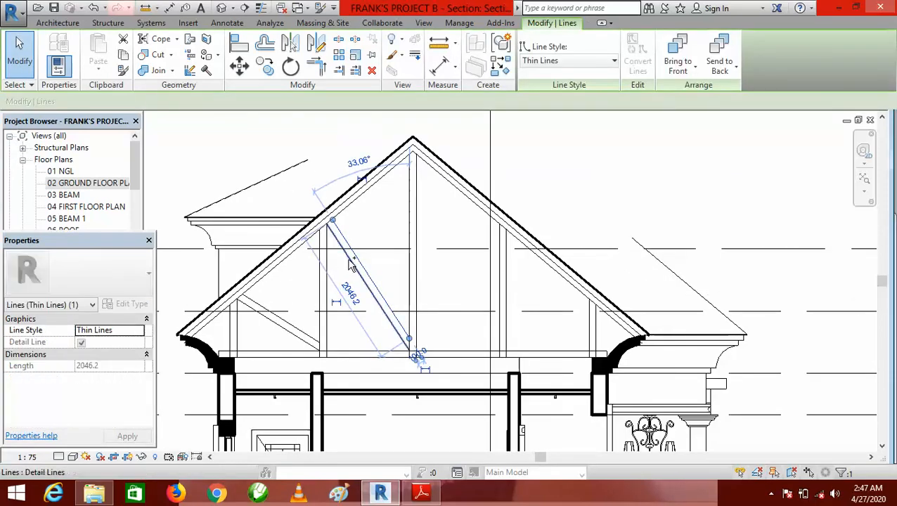
{"action": "left_click", "coordinate": [327, 255], "text": "ctrl"}
{"action": "left_click", "coordinate": [320, 268], "text": "ctrl"}
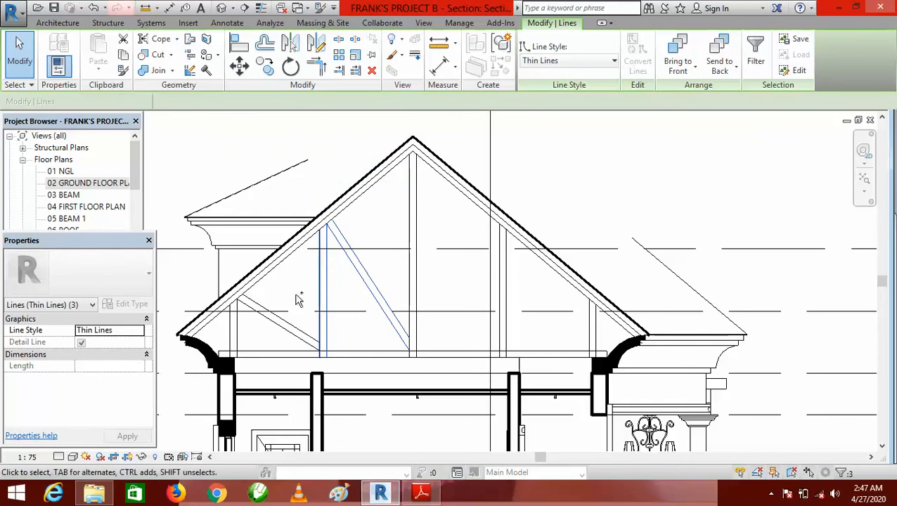
{"action": "left_click", "coordinate": [298, 325], "text": "ctrl"}
{"action": "left_click", "coordinate": [296, 325], "text": "ctrl"}
{"action": "left_click", "coordinate": [284, 329], "text": "ctrl"}
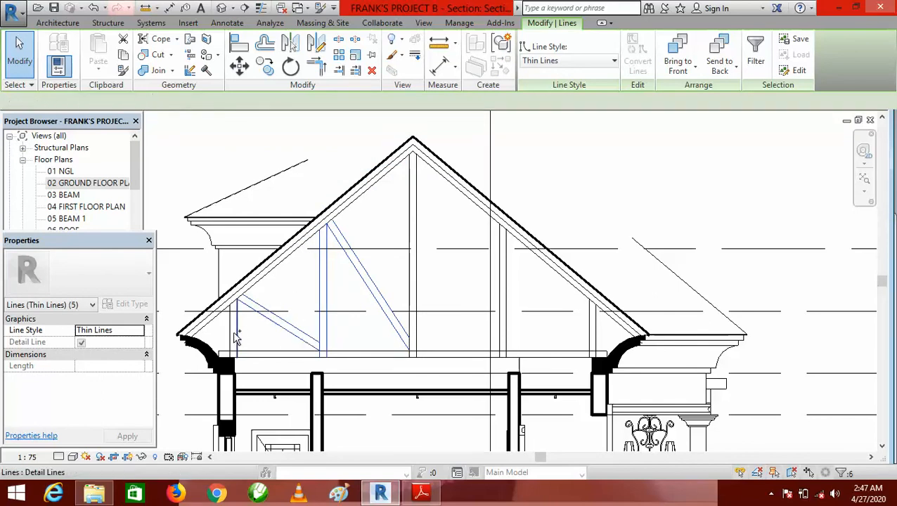
{"action": "left_click", "coordinate": [237, 332], "text": "ctrl"}
{"action": "left_click", "coordinate": [231, 336], "text": "ctrl"}
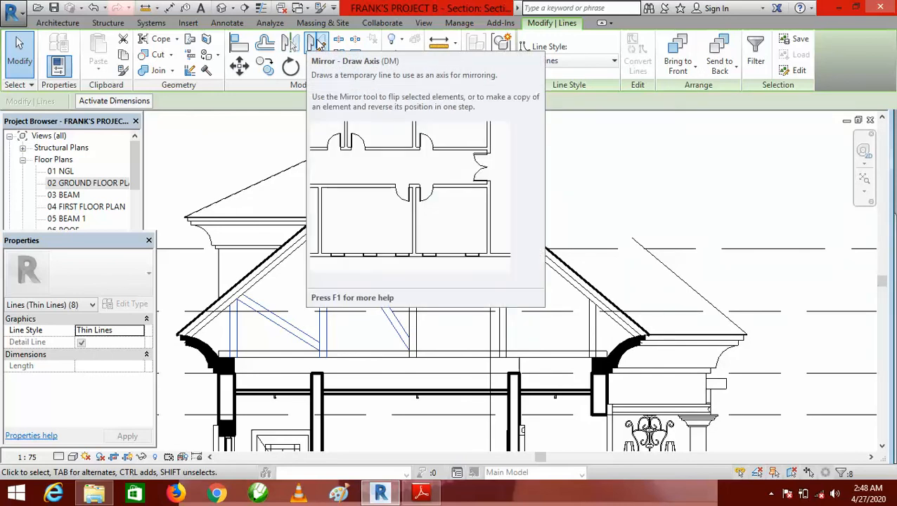
{"action": "left_click", "coordinate": [318, 43]}
{"action": "scroll", "coordinate": [411, 260], "scroll_direction": "down", "scroll_amount": 4}
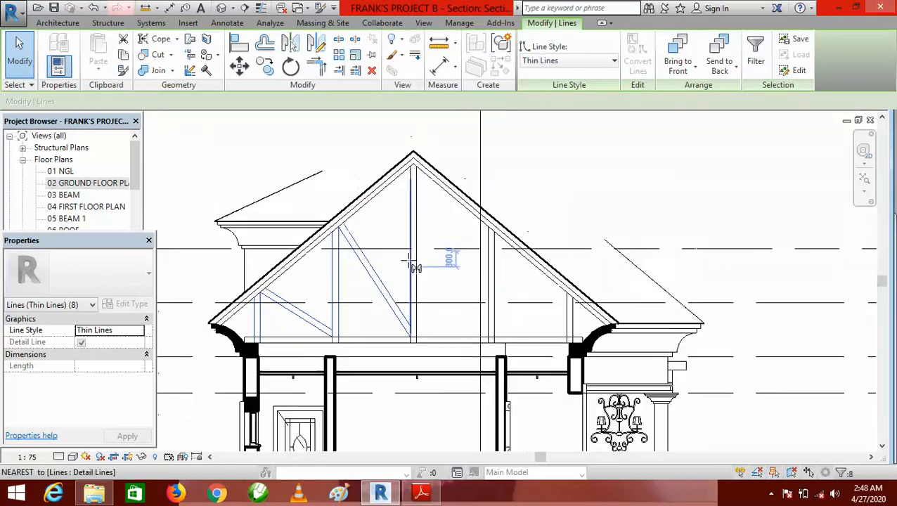
{"action": "scroll", "coordinate": [414, 200], "scroll_direction": "down", "scroll_amount": 1}
{"action": "scroll", "coordinate": [410, 196], "scroll_direction": "up", "scroll_amount": 3}
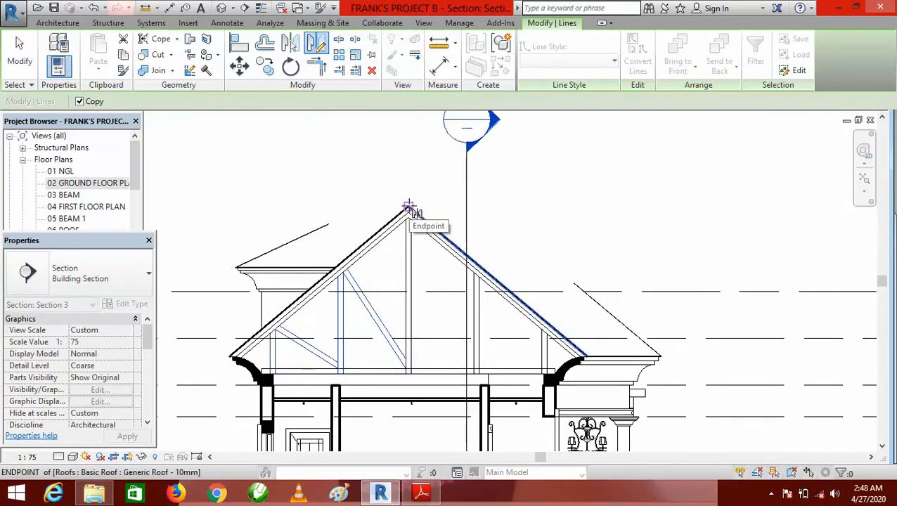
{"action": "left_click", "coordinate": [408, 208]}
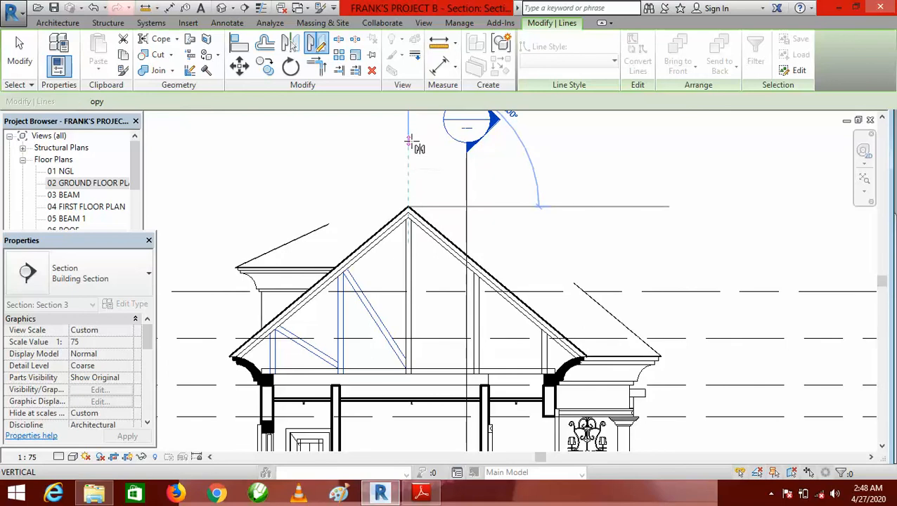
{"action": "left_click", "coordinate": [408, 140]}
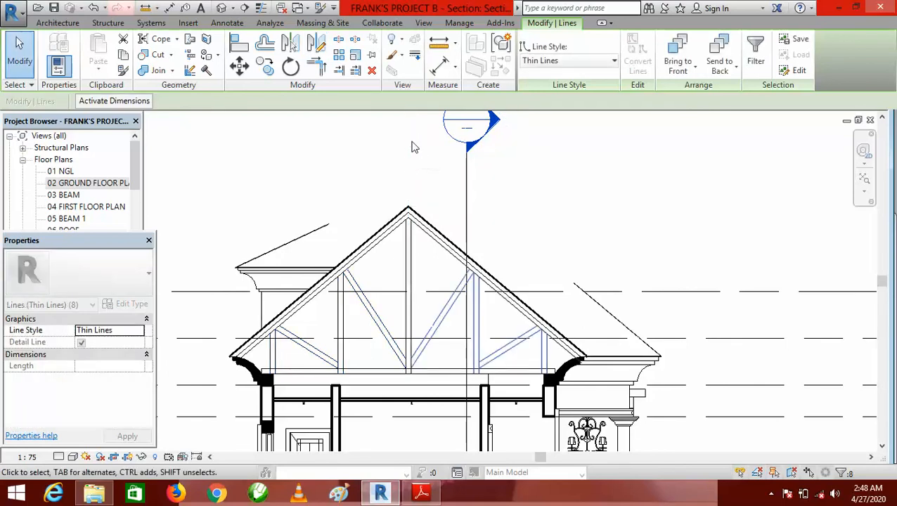
{"action": "left_click", "coordinate": [564, 267]}
Examine the mirrored truss and compare it with the roof truss in the reference PDF, then return to Revit.
{"action": "scroll", "coordinate": [475, 211], "scroll_direction": "down", "scroll_amount": 2}
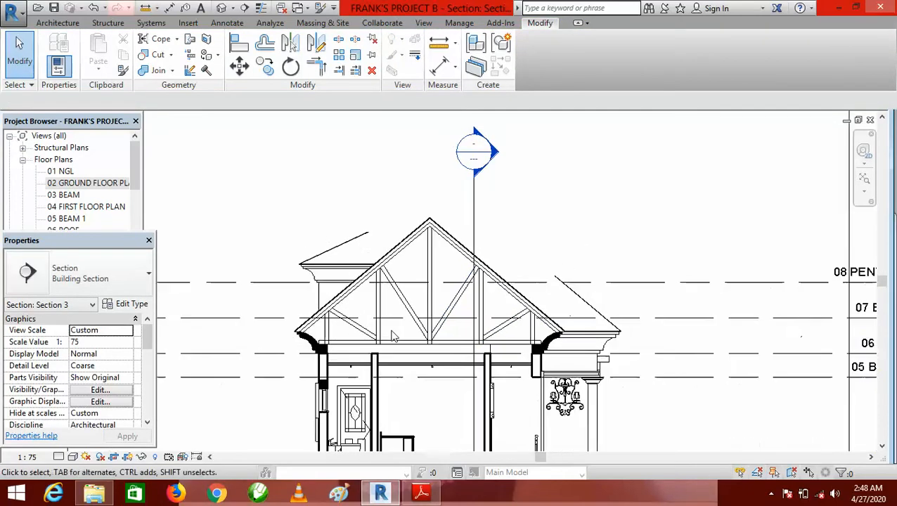
{"action": "scroll", "coordinate": [439, 281], "scroll_direction": "down", "scroll_amount": 1}
{"action": "scroll", "coordinate": [430, 295], "scroll_direction": "up", "scroll_amount": 1}
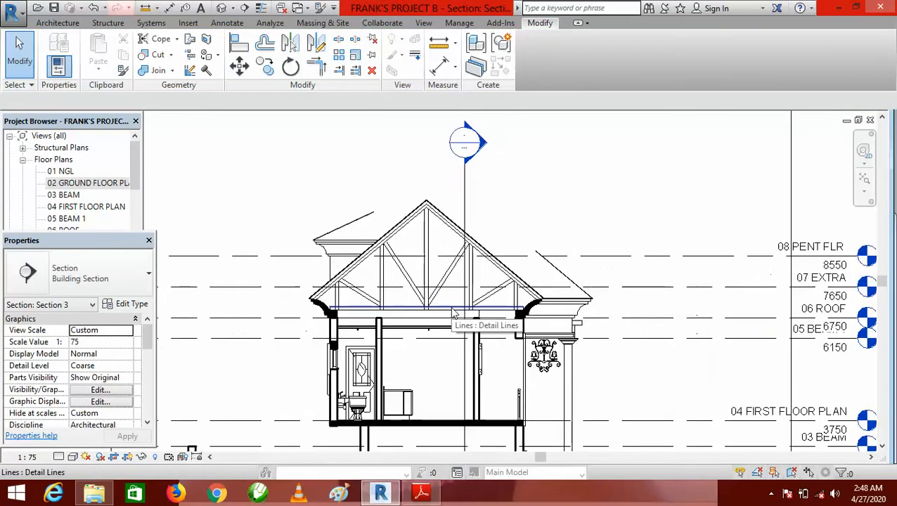
{"action": "scroll", "coordinate": [420, 234], "scroll_direction": "up", "scroll_amount": 3}
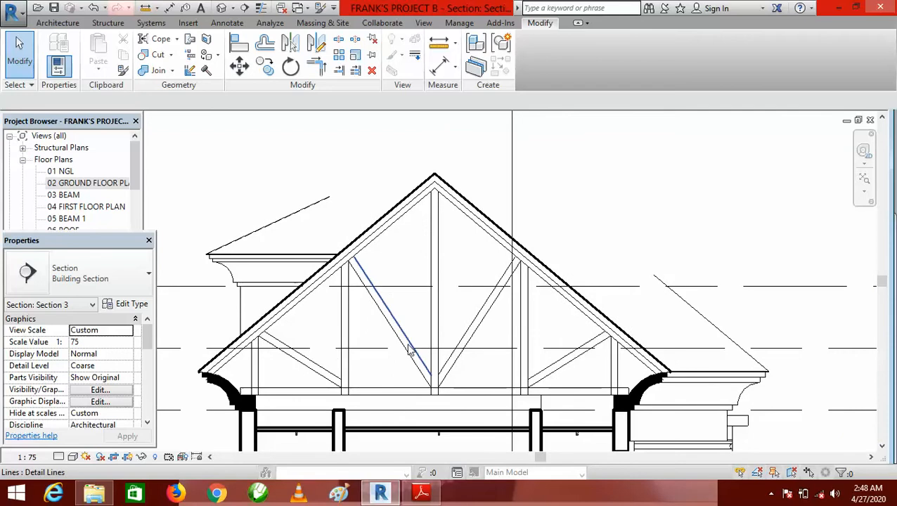
{"action": "scroll", "coordinate": [420, 336], "scroll_direction": "down", "scroll_amount": 1}
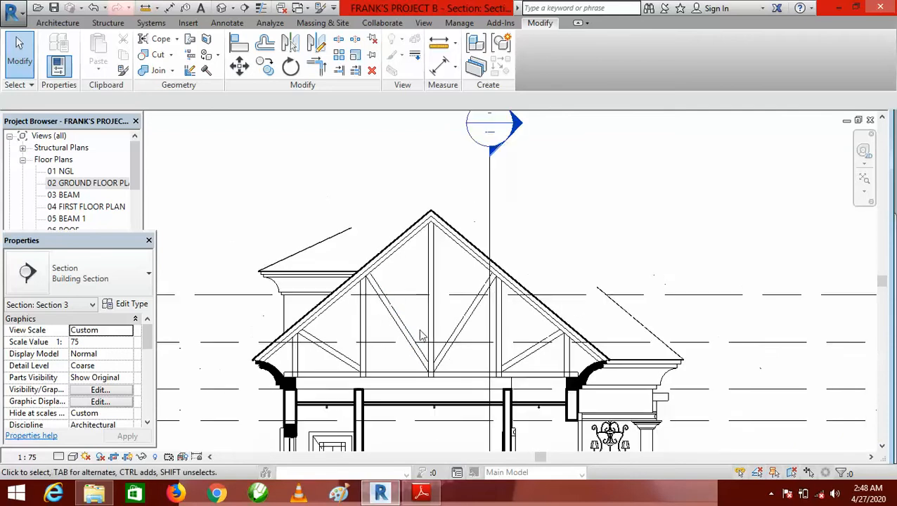
{"action": "left_click", "coordinate": [419, 496]}
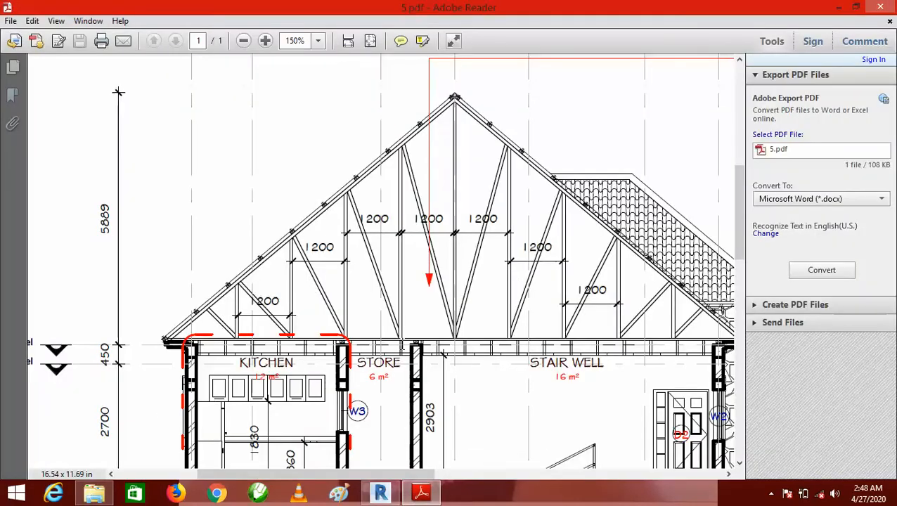
{"action": "left_click", "coordinate": [380, 494]}
Trim the lines of the king post and the left inner post at the tie beam's upper line.
{"action": "scroll", "coordinate": [444, 331], "scroll_direction": "up", "scroll_amount": 4}
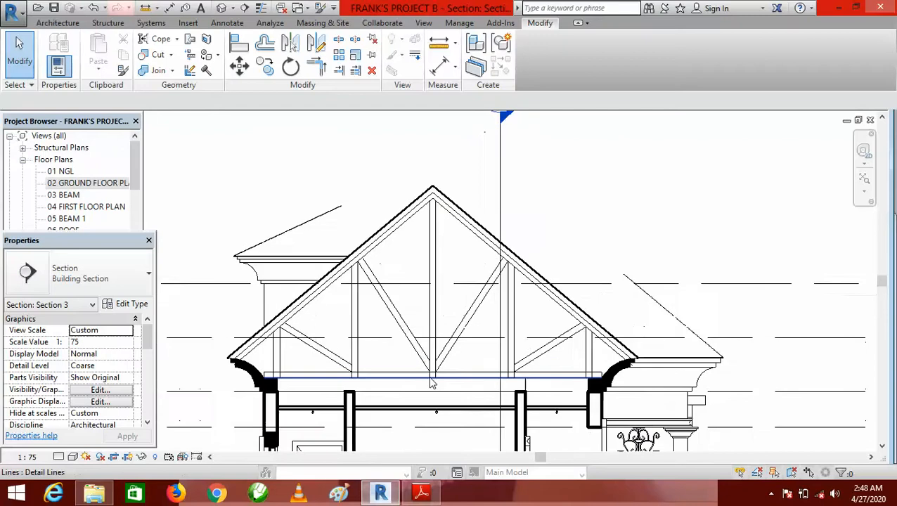
{"action": "left_click", "coordinate": [355, 72]}
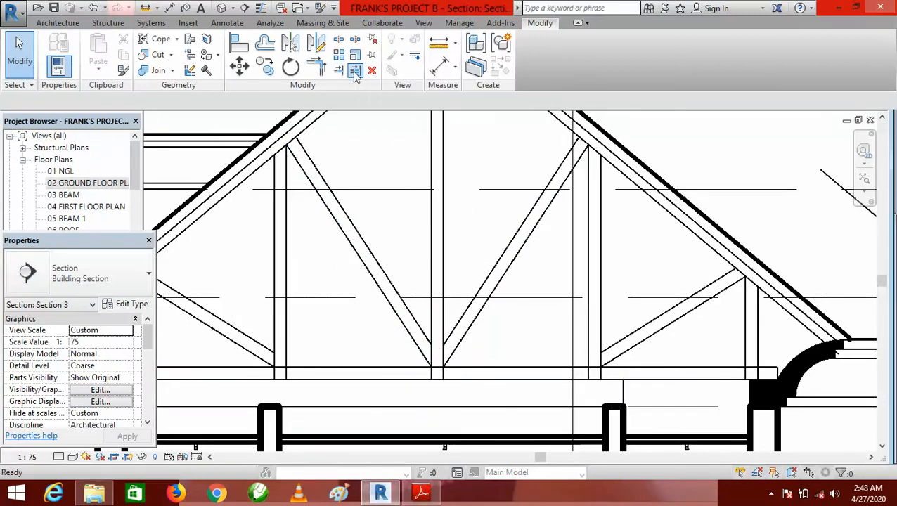
{"action": "scroll", "coordinate": [501, 376], "scroll_direction": "up", "scroll_amount": 3}
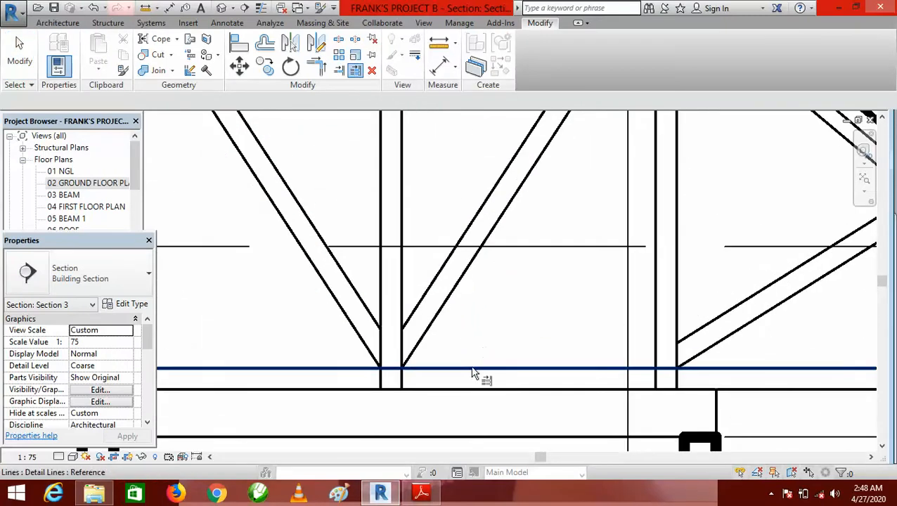
{"action": "left_click", "coordinate": [473, 371]}
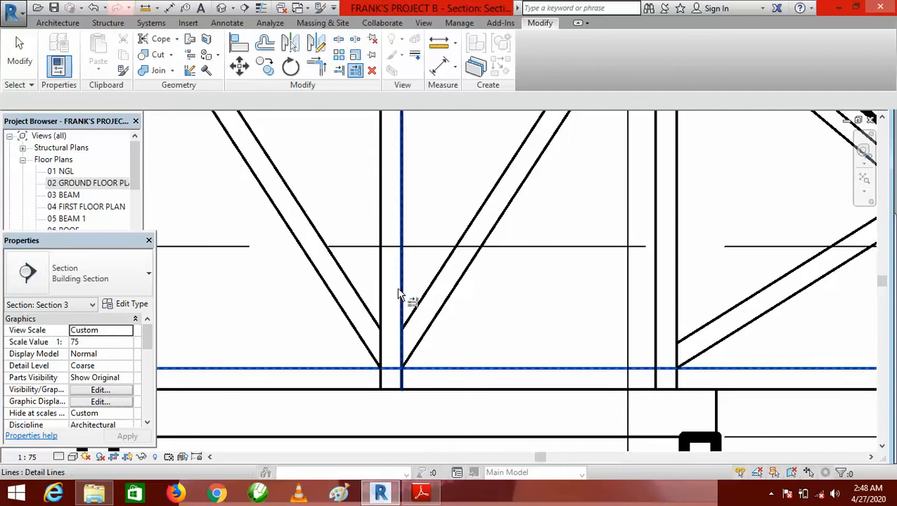
{"action": "scroll", "coordinate": [540, 331], "scroll_direction": "down", "scroll_amount": 5}
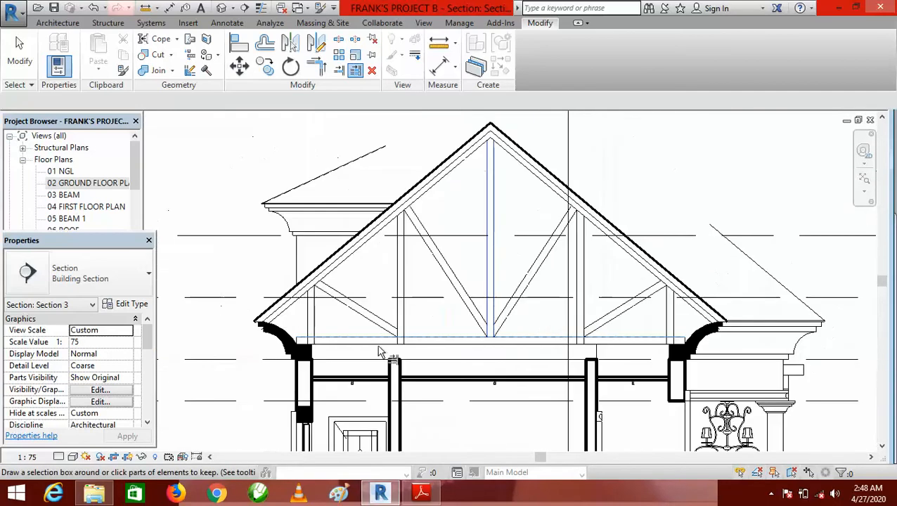
{"action": "scroll", "coordinate": [403, 310], "scroll_direction": "up", "scroll_amount": 4}
{"action": "left_click", "coordinate": [437, 295]}
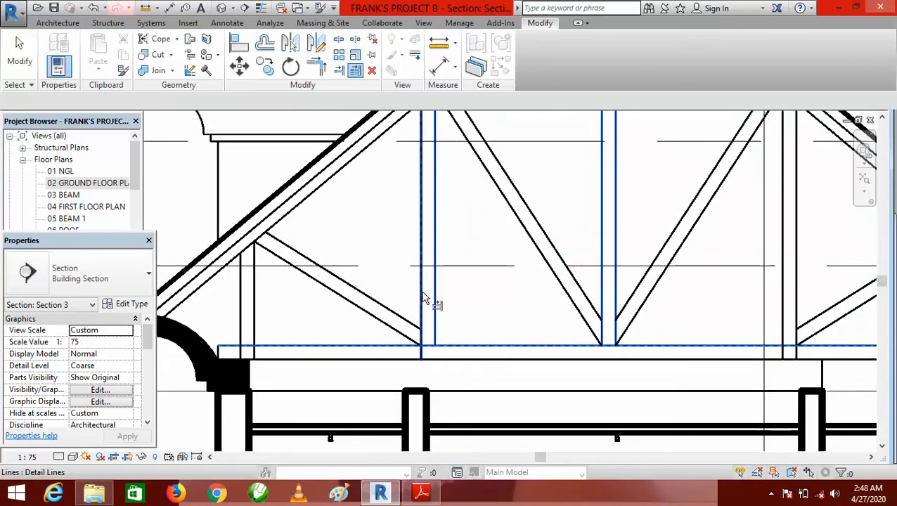
{"action": "left_click", "coordinate": [422, 294]}
Trim the left outer post's lines at the tie beam's upper line near the left eave.
{"action": "scroll", "coordinate": [506, 273], "scroll_direction": "down", "scroll_amount": 1}
{"action": "scroll", "coordinate": [507, 272], "scroll_direction": "down", "scroll_amount": 1}
{"action": "scroll", "coordinate": [357, 322], "scroll_direction": "up", "scroll_amount": 2}
{"action": "left_click", "coordinate": [369, 282]}
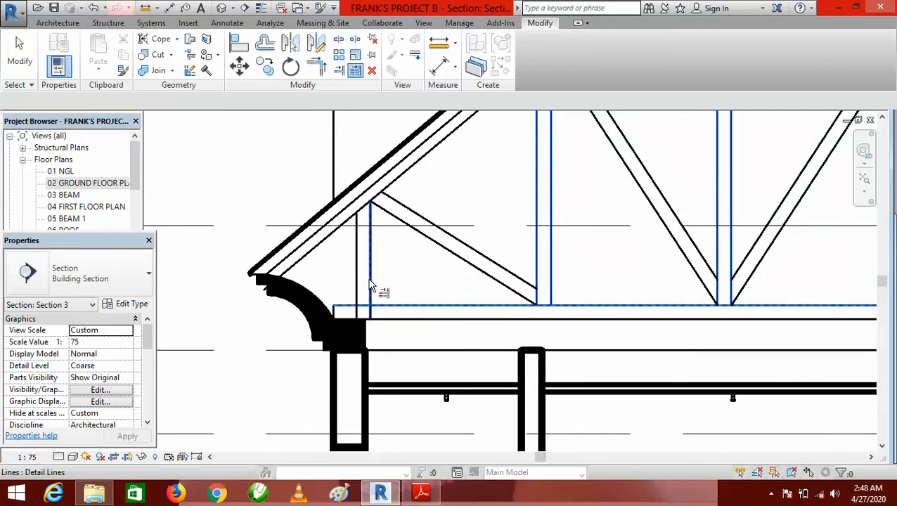
{"action": "left_click", "coordinate": [358, 294]}
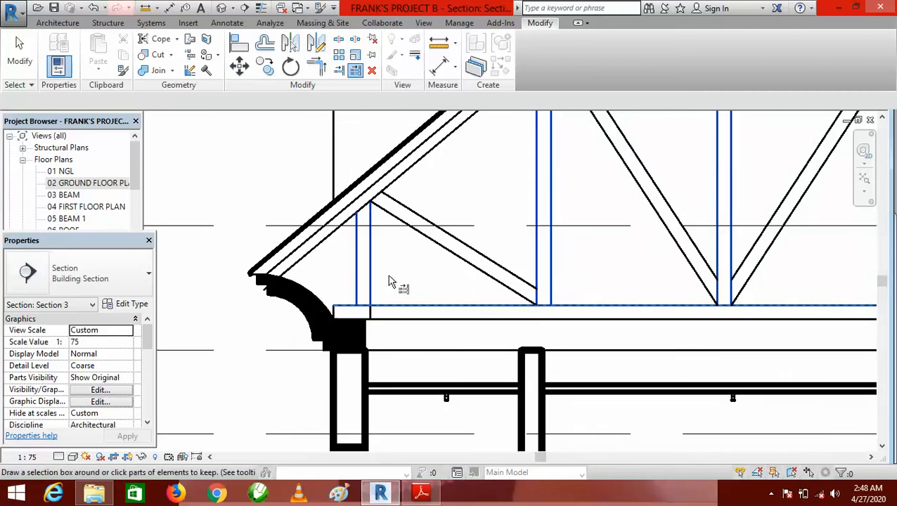
Trim both lines of the right outer post at the tie beam's upper line.
{"action": "scroll", "coordinate": [434, 311], "scroll_direction": "down", "scroll_amount": 3}
{"action": "scroll", "coordinate": [501, 314], "scroll_direction": "up", "scroll_amount": 2}
{"action": "scroll", "coordinate": [470, 321], "scroll_direction": "up", "scroll_amount": 2}
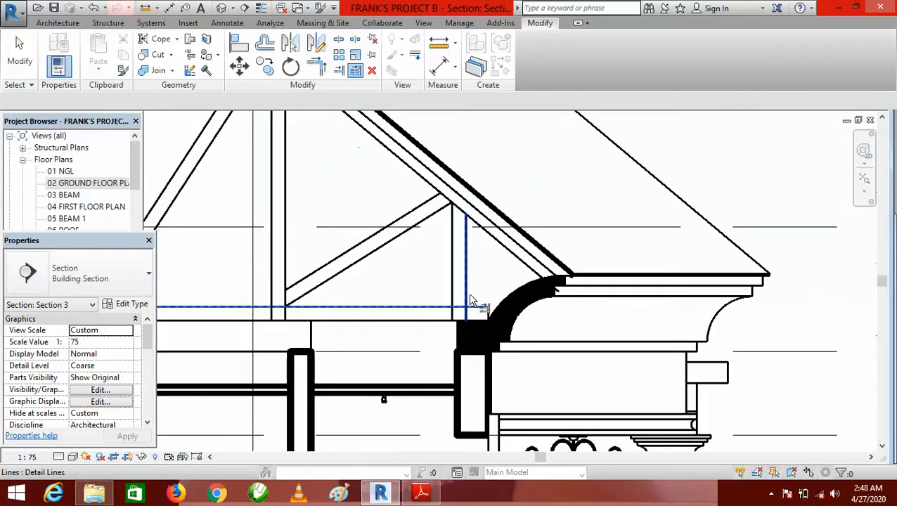
{"action": "left_click", "coordinate": [469, 285]}
{"action": "left_click", "coordinate": [457, 296]}
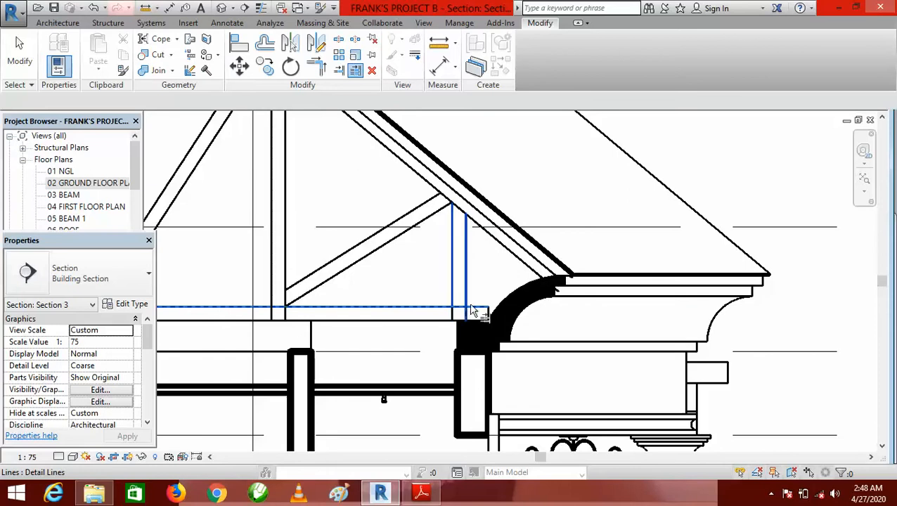
{"action": "left_click", "coordinate": [355, 71]}
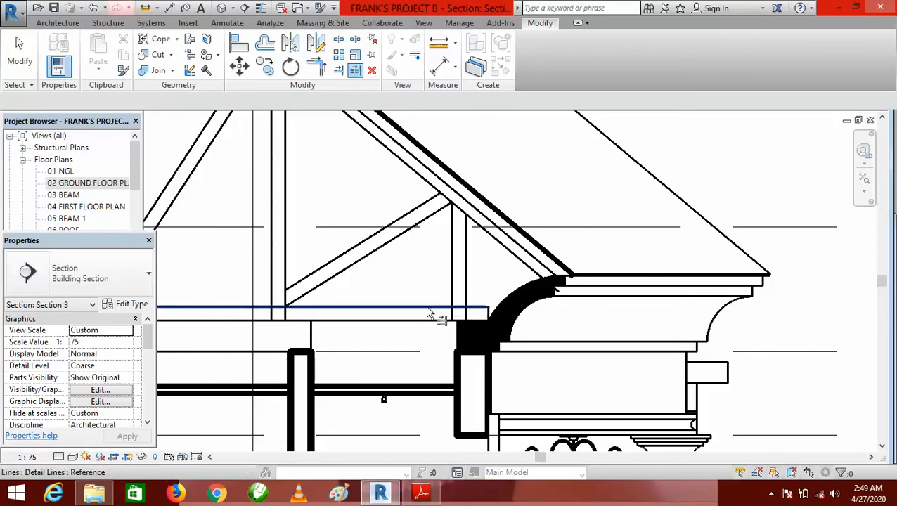
{"action": "left_click", "coordinate": [430, 309]}
{"action": "left_click", "coordinate": [468, 288]}
{"action": "left_click", "coordinate": [457, 285]}
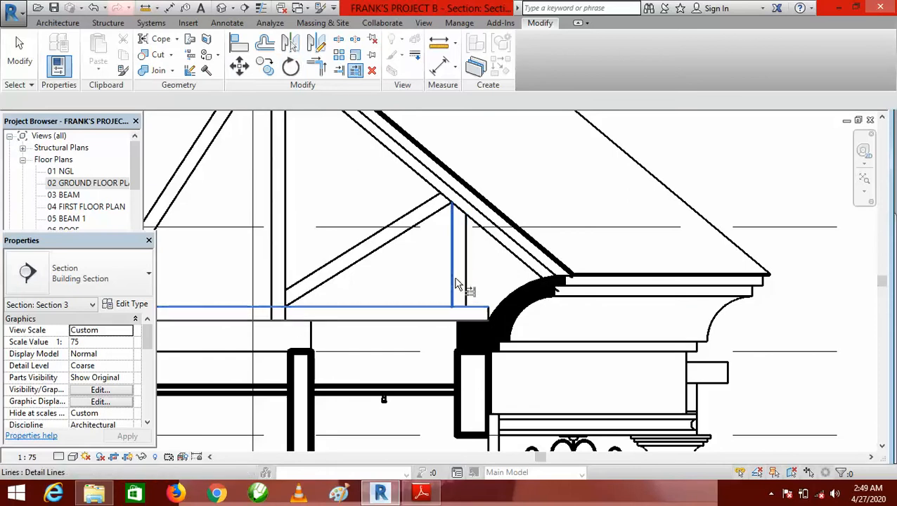
Trim both lines of the right inner post at the tie beam's upper line.
{"action": "left_click", "coordinate": [283, 267]}
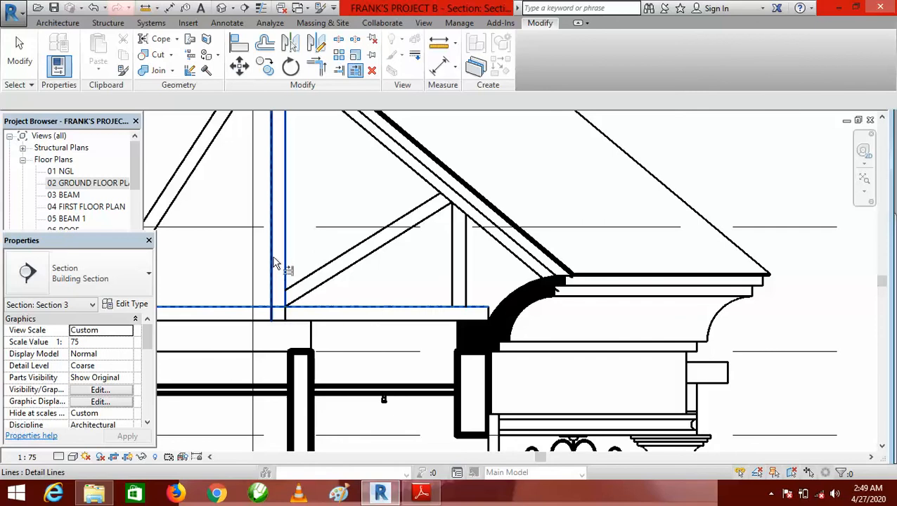
{"action": "left_click", "coordinate": [272, 269]}
{"action": "left_click", "coordinate": [356, 71]}
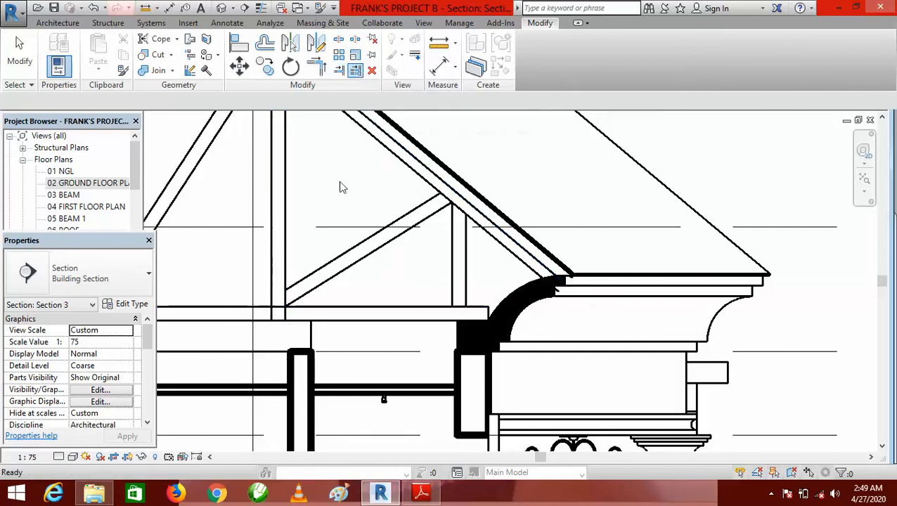
{"action": "left_click", "coordinate": [315, 308]}
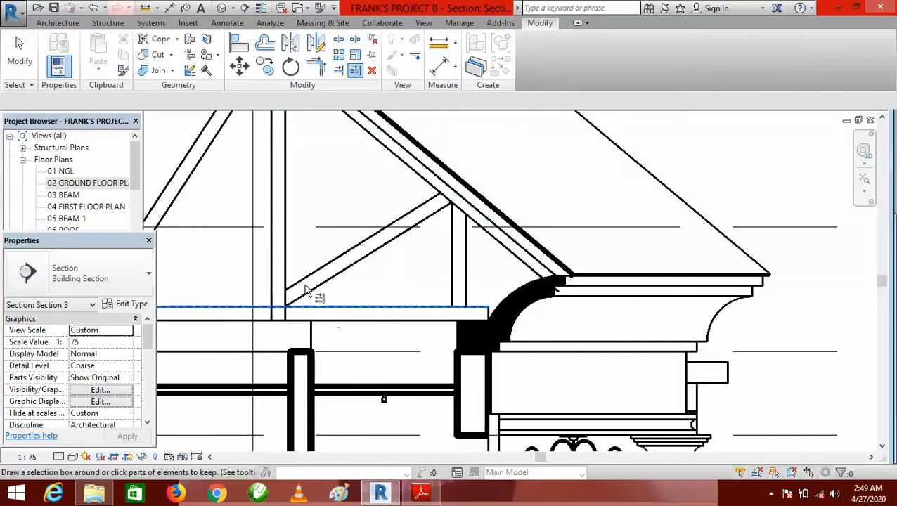
{"action": "left_click", "coordinate": [275, 263]}
Trim the left outer post's remaining right-hand line at the tie beam's upper line.
{"action": "scroll", "coordinate": [505, 315], "scroll_direction": "down", "scroll_amount": 5}
{"action": "scroll", "coordinate": [346, 360], "scroll_direction": "up", "scroll_amount": 6}
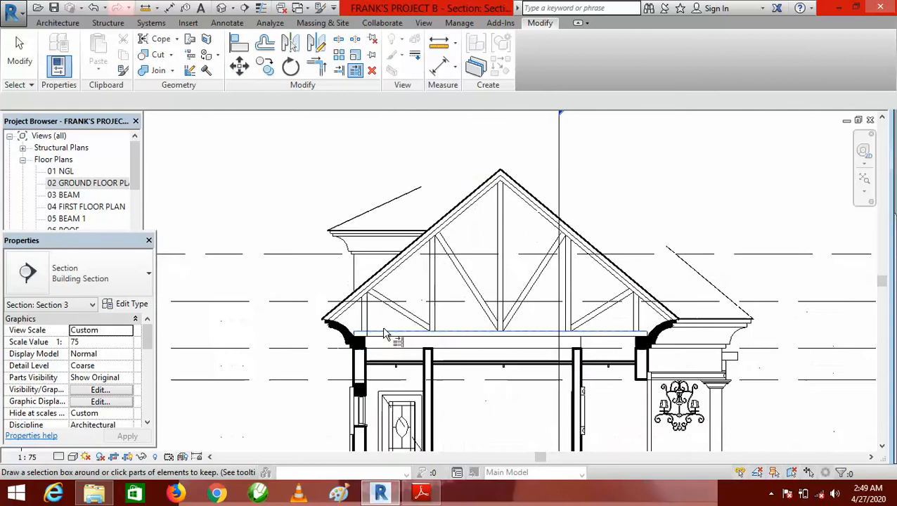
{"action": "left_click", "coordinate": [356, 71]}
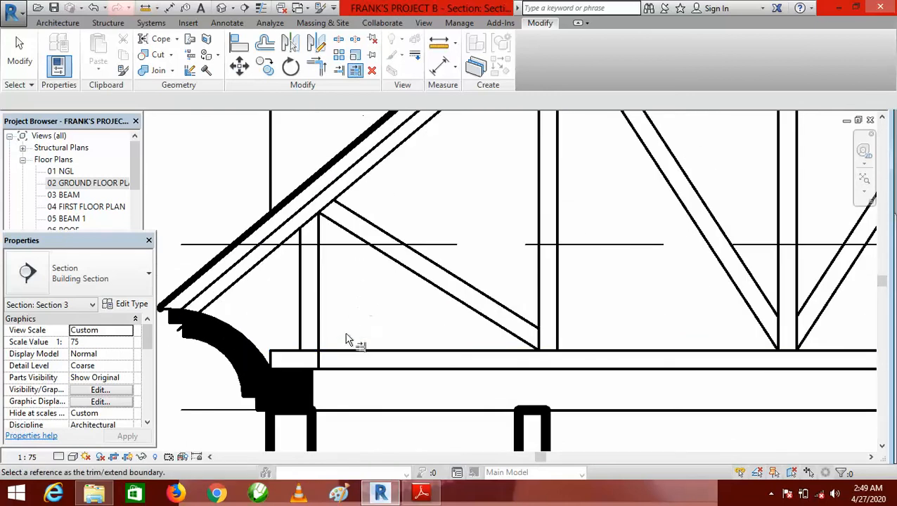
{"action": "left_click", "coordinate": [348, 351]}
{"action": "scroll", "coordinate": [322, 326], "scroll_direction": "down", "scroll_amount": 6}
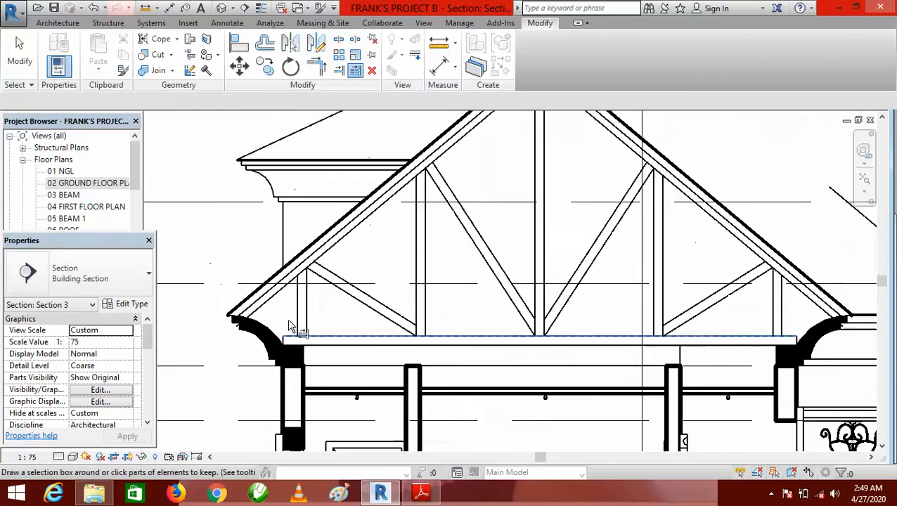
{"action": "right_click", "coordinate": [505, 189]}
{"action": "left_click", "coordinate": [574, 196]}
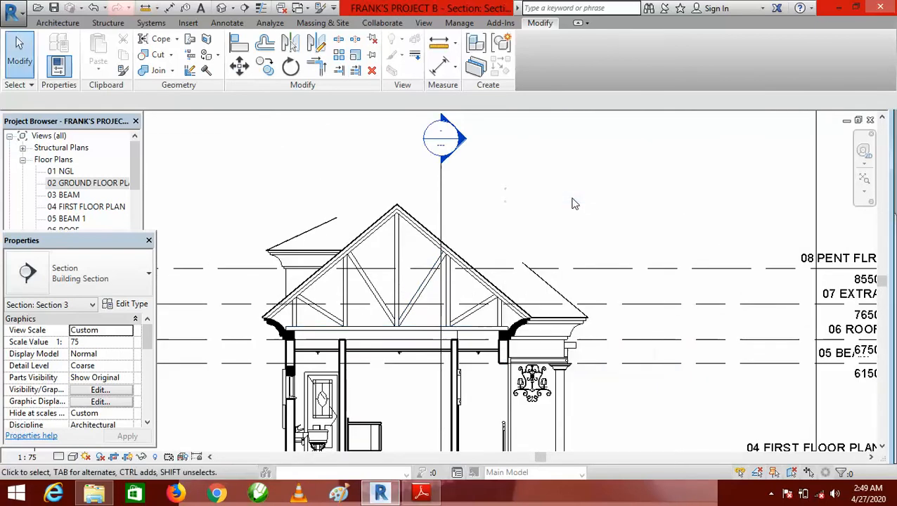
{"action": "right_click", "coordinate": [573, 202]}
{"action": "left_click", "coordinate": [637, 206]}
Examine the trimmed roof truss, its apex and posts, and the rest of the building in Section 3.
{"action": "scroll", "coordinate": [420, 260], "scroll_direction": "up", "scroll_amount": 3}
{"action": "scroll", "coordinate": [421, 260], "scroll_direction": "down", "scroll_amount": 4}
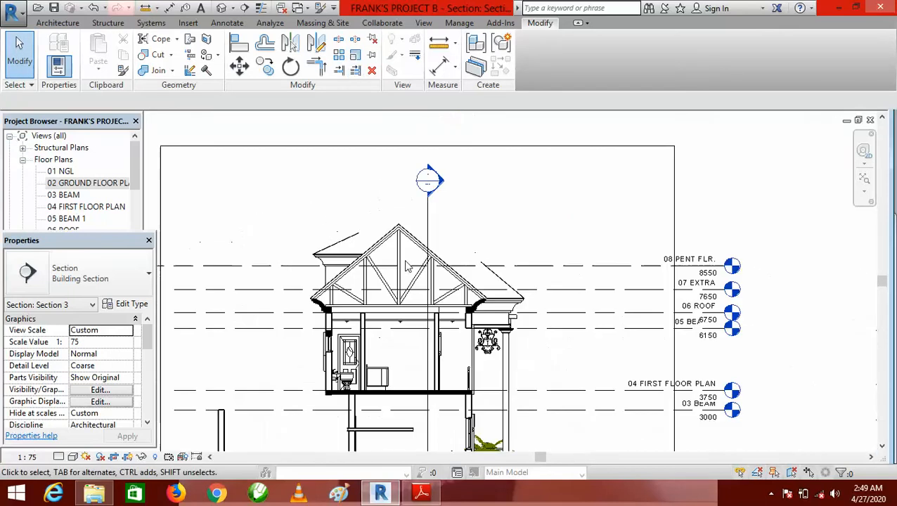
{"action": "scroll", "coordinate": [394, 267], "scroll_direction": "up", "scroll_amount": 2}
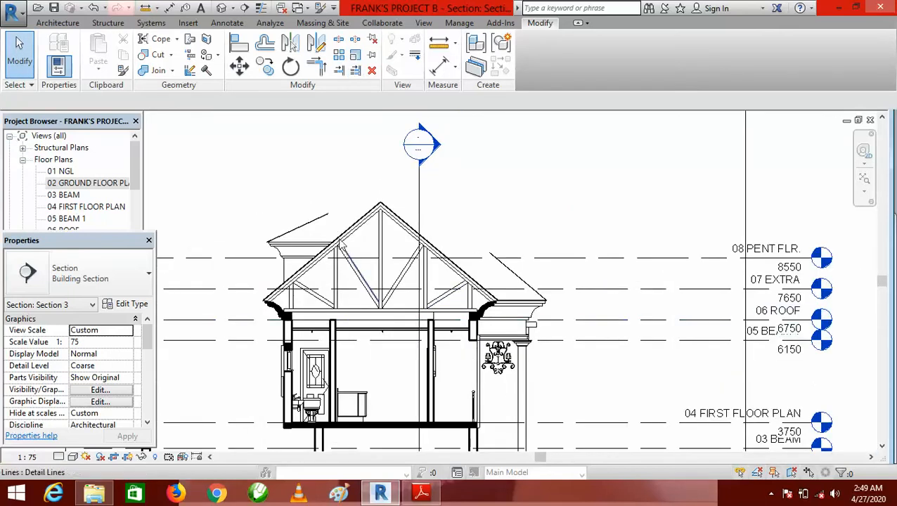
{"action": "scroll", "coordinate": [337, 229], "scroll_direction": "up", "scroll_amount": 3}
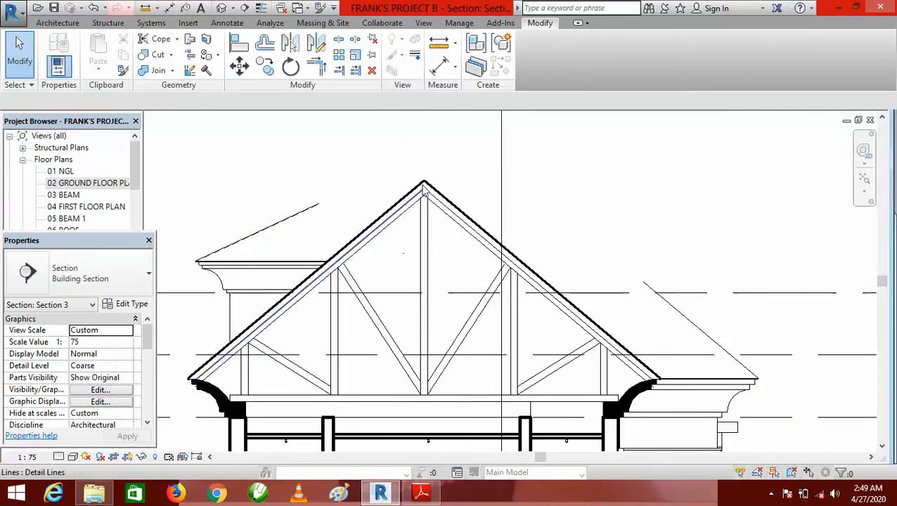
{"action": "scroll", "coordinate": [415, 246], "scroll_direction": "up", "scroll_amount": 2}
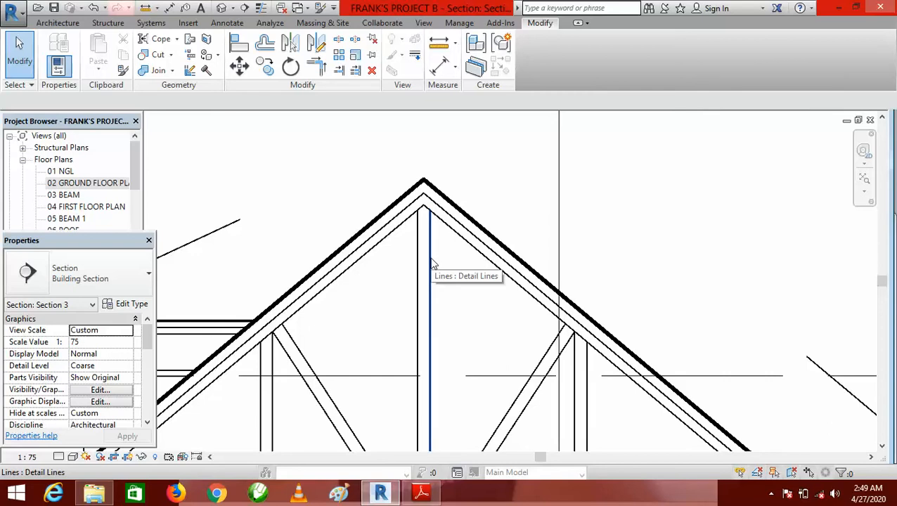
{"action": "scroll", "coordinate": [436, 244], "scroll_direction": "down", "scroll_amount": 5}
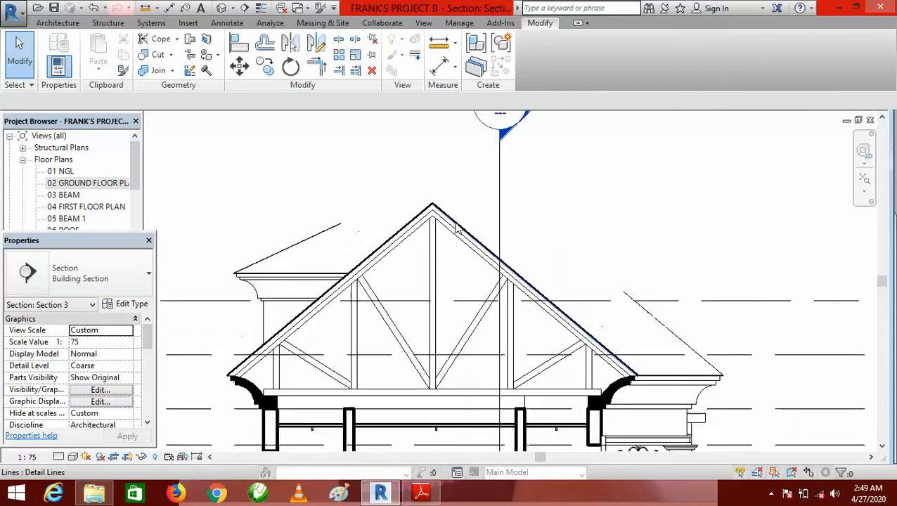
{"action": "scroll", "coordinate": [433, 303], "scroll_direction": "down", "scroll_amount": 1}
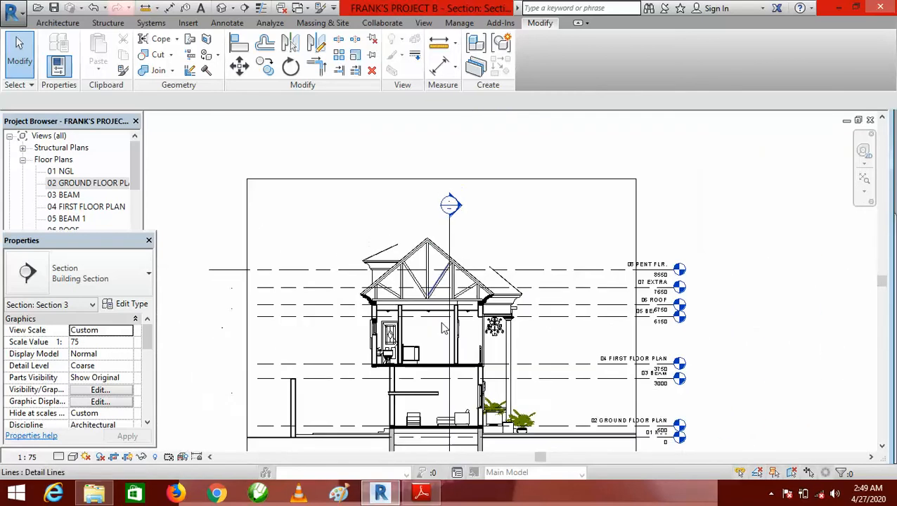
{"action": "scroll", "coordinate": [449, 336], "scroll_direction": "up", "scroll_amount": 2}
{"action": "scroll", "coordinate": [433, 253], "scroll_direction": "down", "scroll_amount": 1}
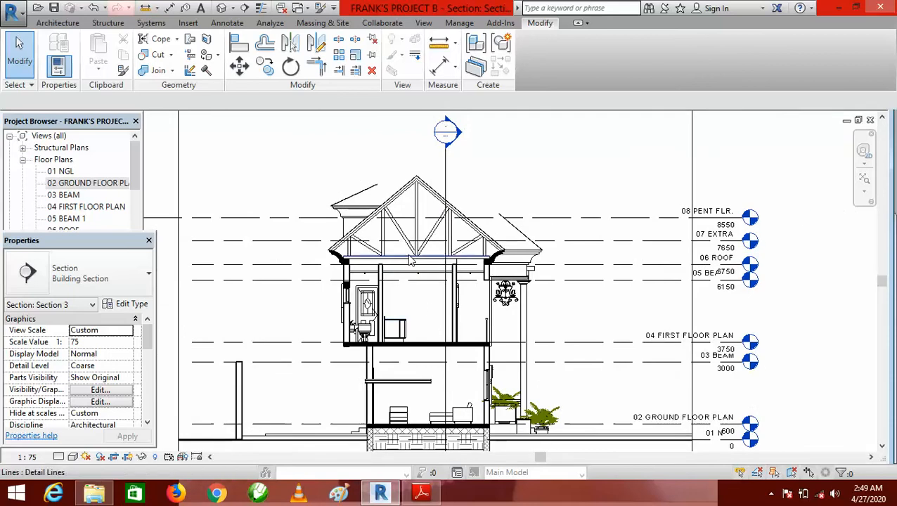
{"action": "scroll", "coordinate": [434, 302], "scroll_direction": "down", "scroll_amount": 1}
{"action": "scroll", "coordinate": [434, 338], "scroll_direction": "up", "scroll_amount": 2}
{"action": "scroll", "coordinate": [435, 372], "scroll_direction": "down", "scroll_amount": 2}
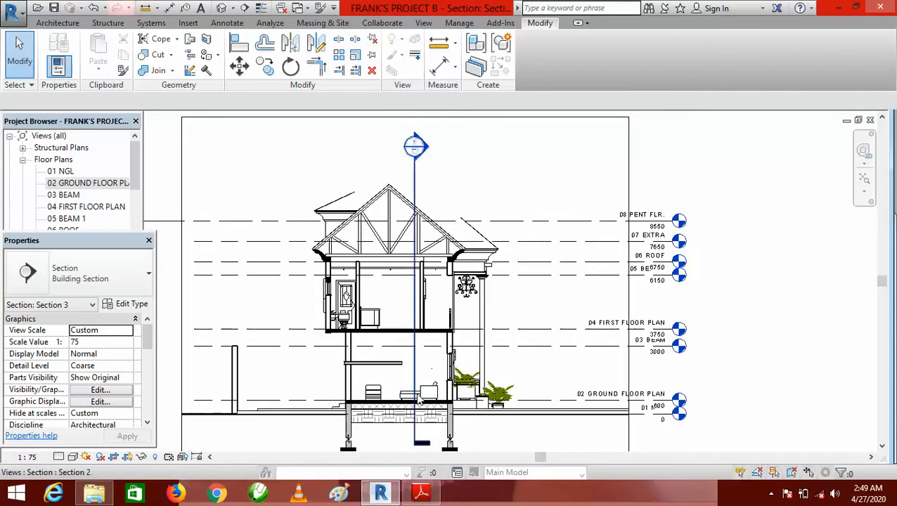
{"action": "scroll", "coordinate": [429, 337], "scroll_direction": "up", "scroll_amount": 2}
{"action": "scroll", "coordinate": [422, 307], "scroll_direction": "down", "scroll_amount": 2}
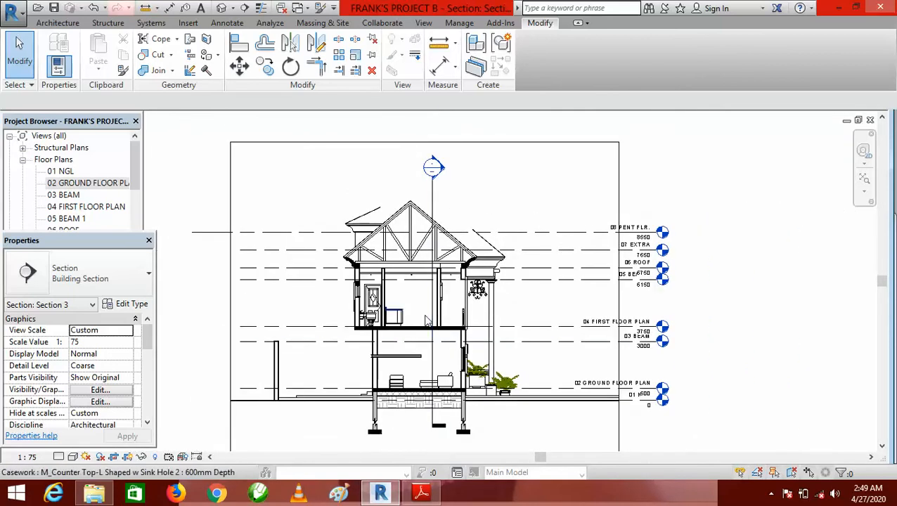
{"action": "scroll", "coordinate": [435, 316], "scroll_direction": "up", "scroll_amount": 1}
{"action": "scroll", "coordinate": [427, 302], "scroll_direction": "down", "scroll_amount": 2}
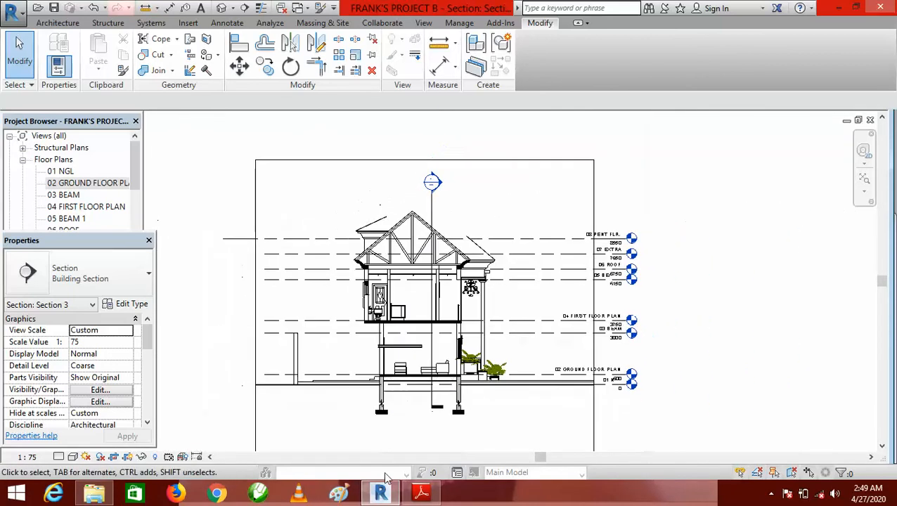
Switch to the reference PDF to check the details along the truss rafters, and return to Revit.
{"action": "left_click", "coordinate": [423, 492]}
{"action": "scroll", "coordinate": [450, 99], "scroll_direction": "up", "scroll_amount": 1}
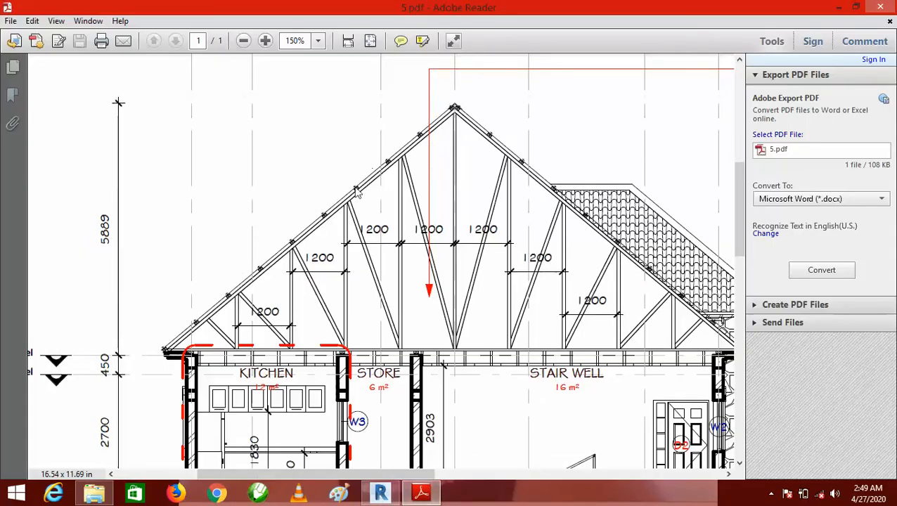
{"action": "scroll", "coordinate": [285, 225], "scroll_direction": "down", "scroll_amount": 1}
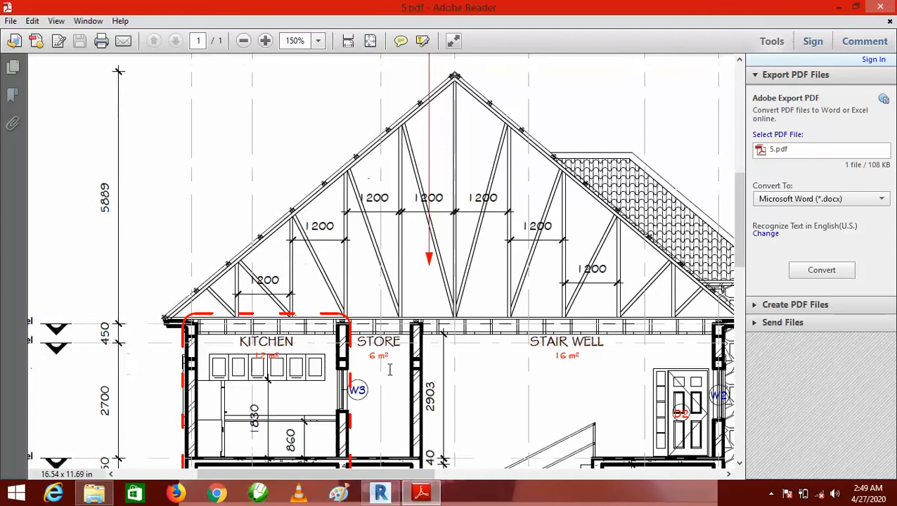
{"action": "left_click", "coordinate": [380, 492]}
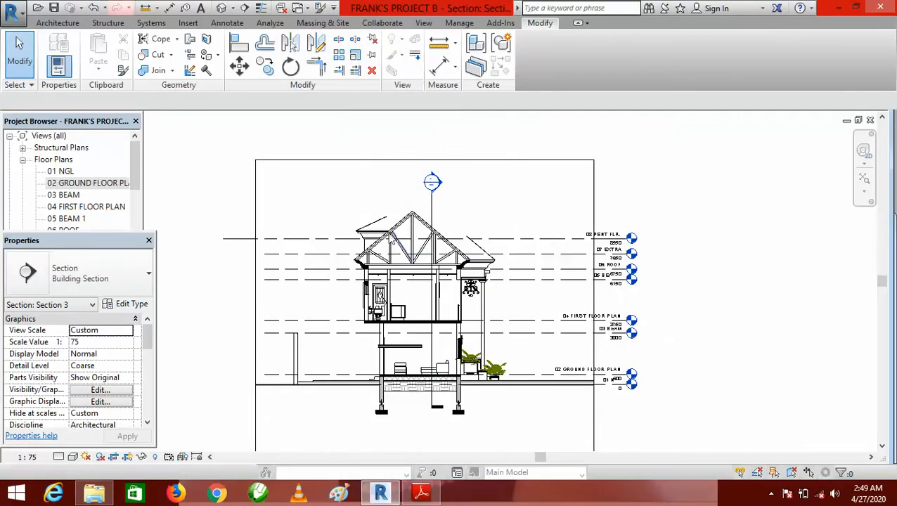
Draw a thin detail line from the rafters' upper-line apex, extending the right rafter's upper line outward past the left roof slope.
{"action": "scroll", "coordinate": [416, 182], "scroll_direction": "up", "scroll_amount": 7}
{"action": "scroll", "coordinate": [416, 180], "scroll_direction": "up", "scroll_amount": 2}
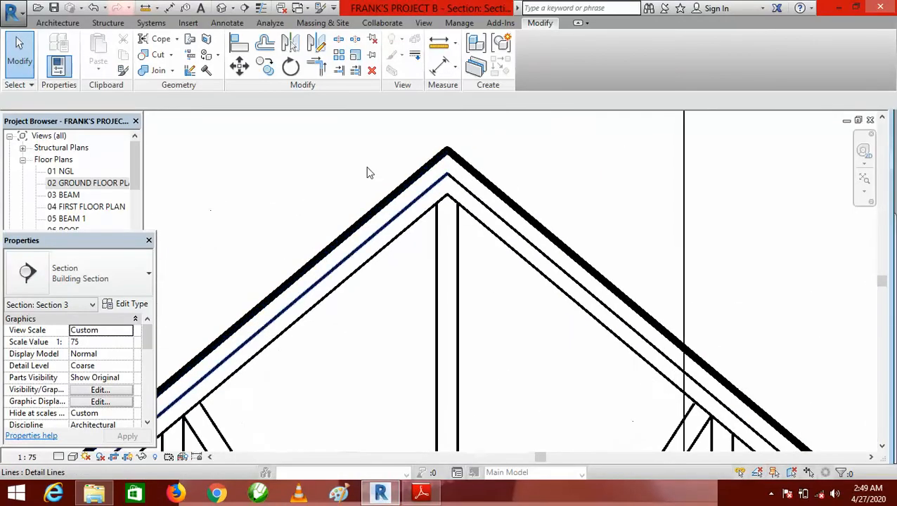
{"action": "left_click", "coordinate": [227, 23]}
{"action": "left_click", "coordinate": [303, 38]}
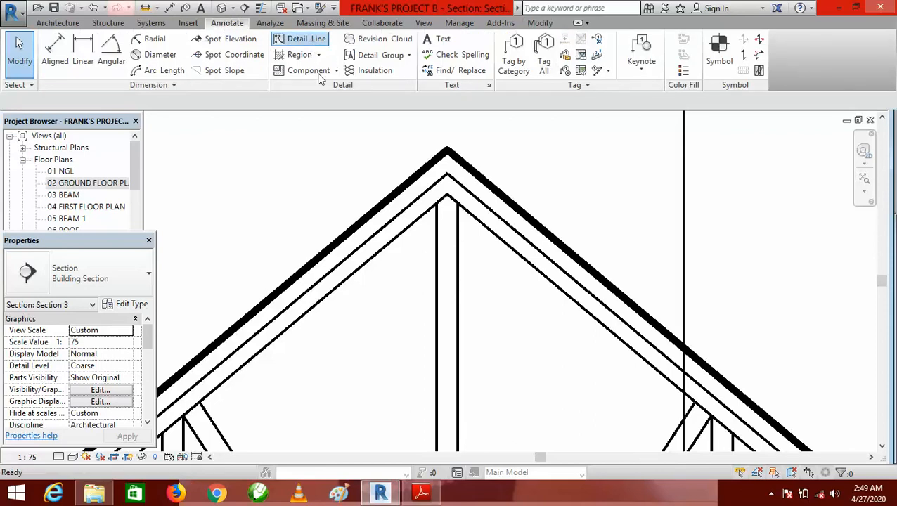
{"action": "scroll", "coordinate": [464, 190], "scroll_direction": "up", "scroll_amount": 1}
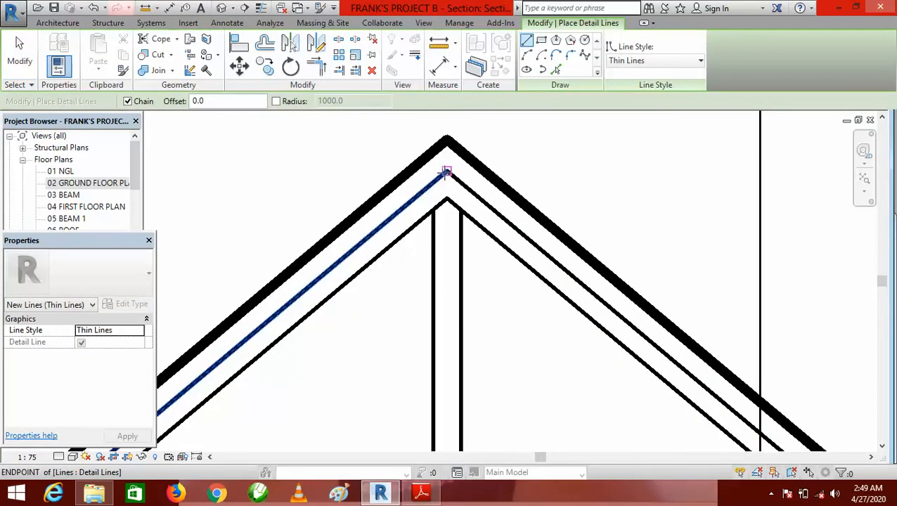
{"action": "left_click", "coordinate": [443, 171]}
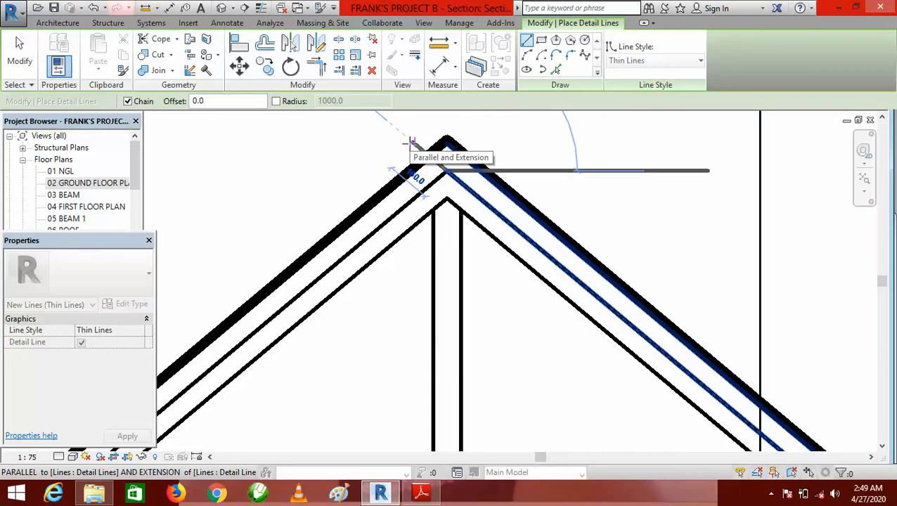
{"action": "left_click", "coordinate": [414, 143]}
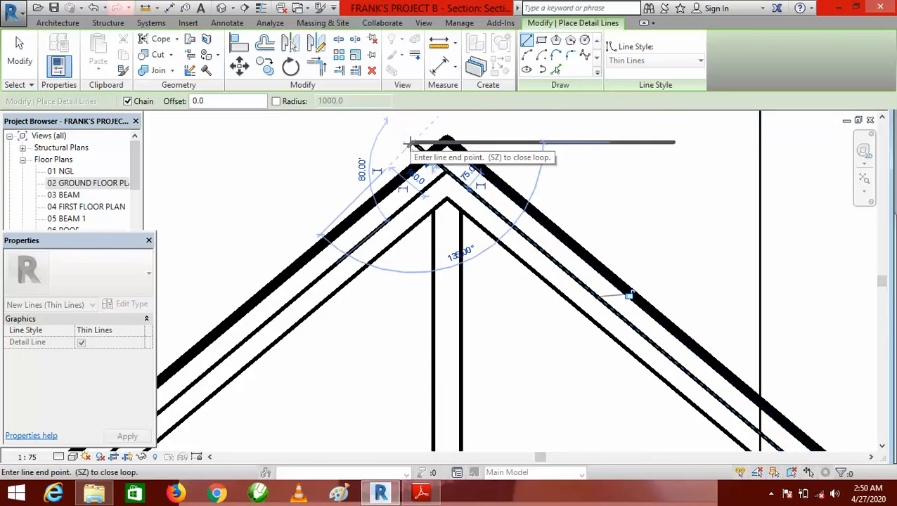
{"action": "key", "text": "Escape"}
{"action": "key", "text": "Escape"}
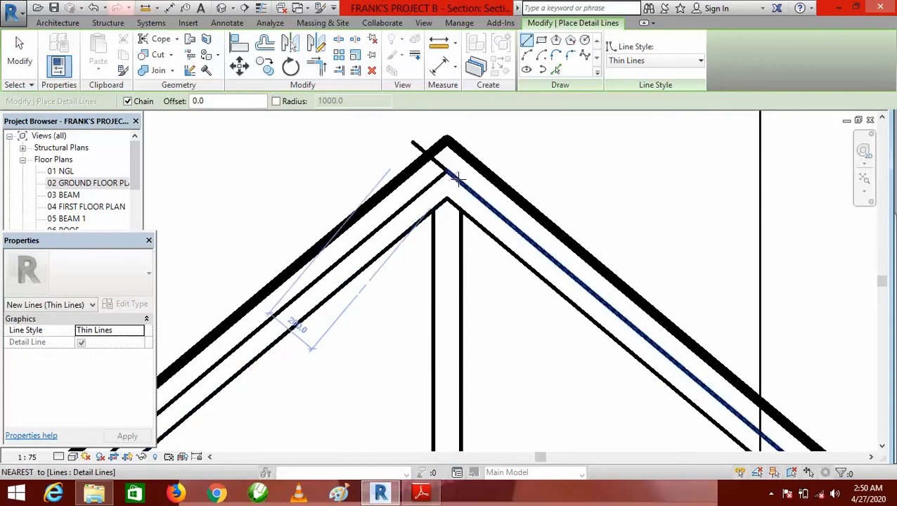
{"action": "scroll", "coordinate": [460, 177], "scroll_direction": "down", "scroll_amount": 1}
{"action": "scroll", "coordinate": [364, 243], "scroll_direction": "down", "scroll_amount": 1}
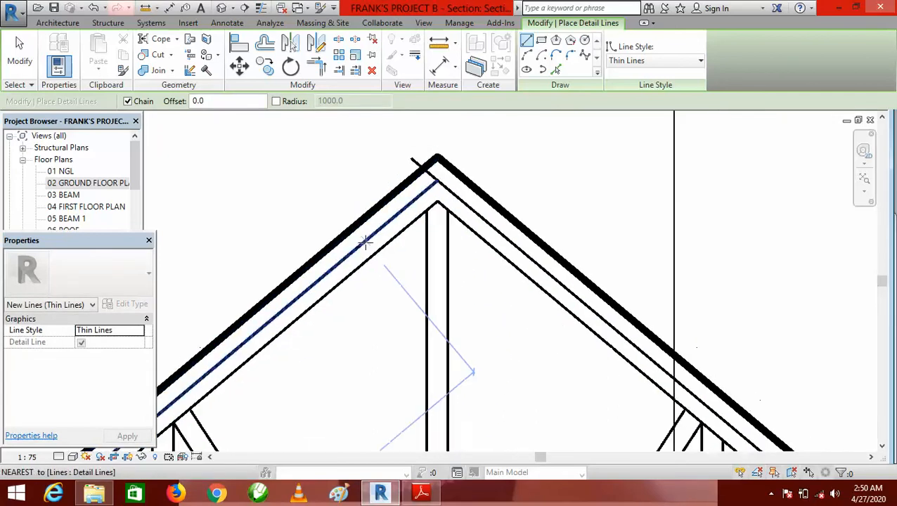
{"action": "scroll", "coordinate": [363, 244], "scroll_direction": "up", "scroll_amount": 2}
{"action": "key", "text": "Escape"}
{"action": "key", "text": "Escape"}
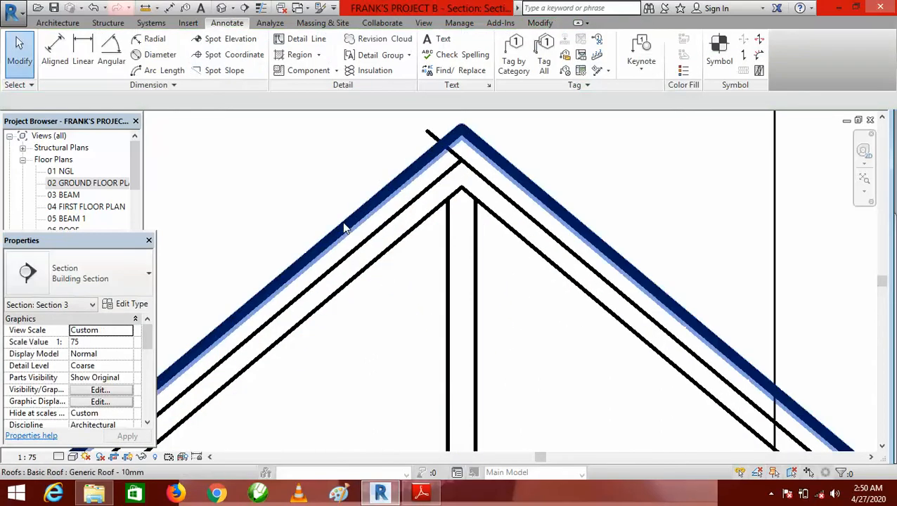
{"action": "left_click", "coordinate": [303, 39]}
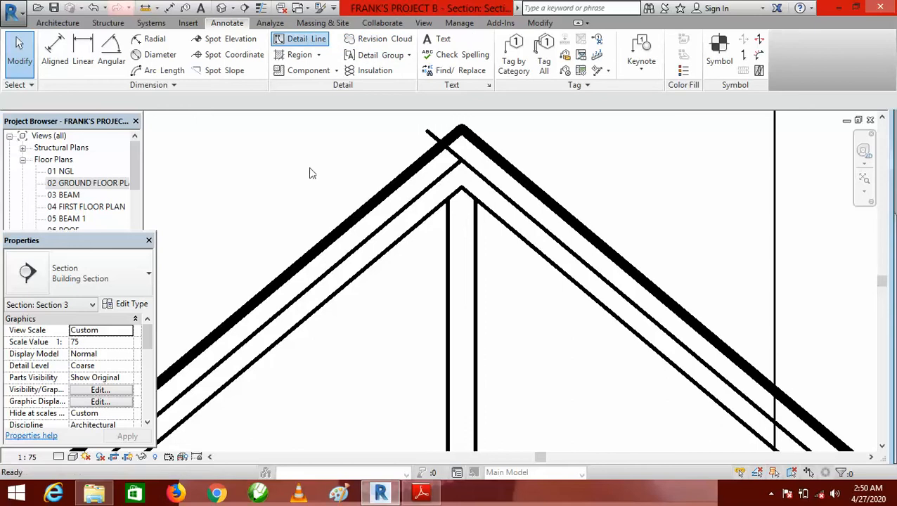
{"action": "left_click", "coordinate": [357, 247]}
{"action": "key", "text": "Escape"}
{"action": "key", "text": "Escape"}
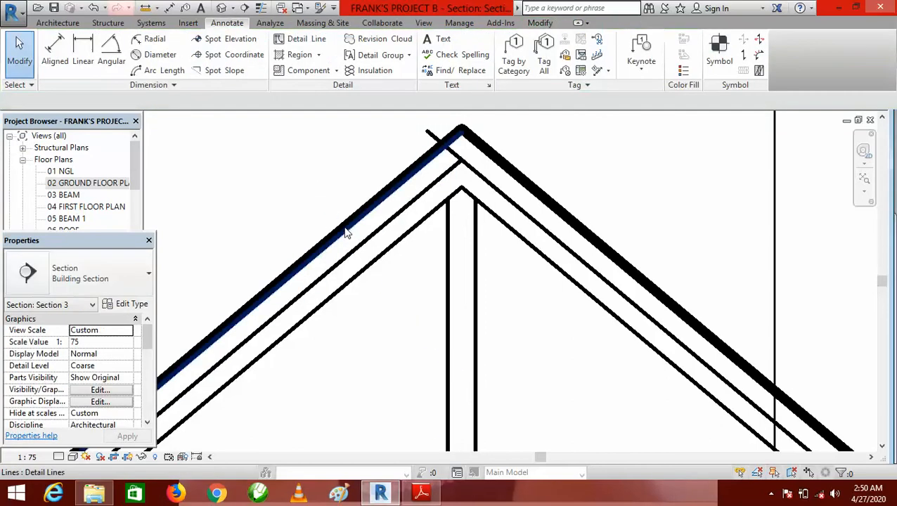
Draw a thin detail line from the left rafter's upper line, partway below the apex, outward across the roof slope.
{"action": "key", "text": "d"}
{"action": "key", "text": "l"}
{"action": "left_click", "coordinate": [357, 248]}
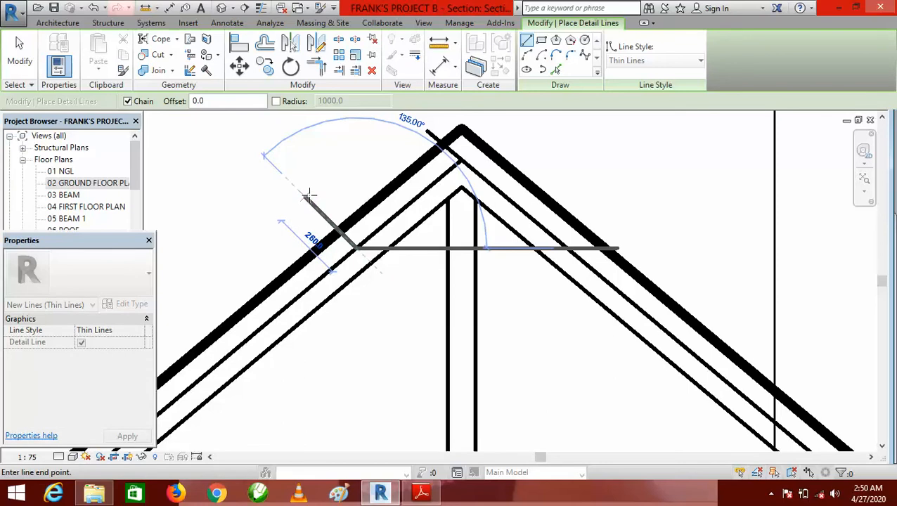
Finish a detail line about 260 mm long at 135° from the left rafter's top line outward across the roof.
{"action": "left_click", "coordinate": [309, 195]}
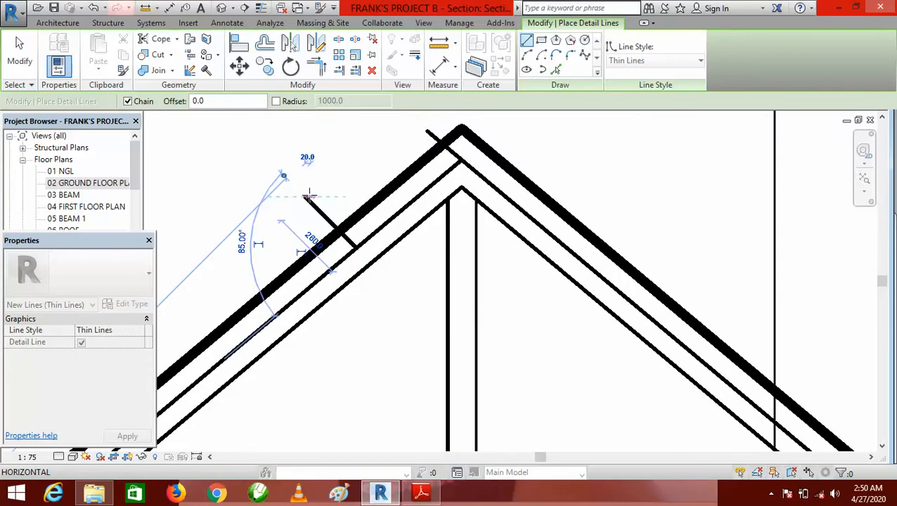
{"action": "key", "text": "Escape"}
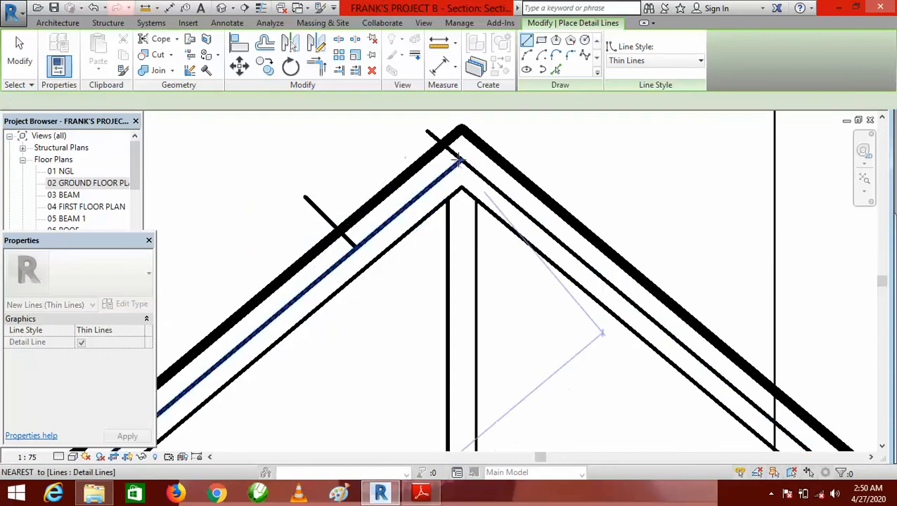
{"action": "key", "text": "Escape"}
Delete the short detail line crossing the roof at the ridge apex.
{"action": "left_click", "coordinate": [432, 138]}
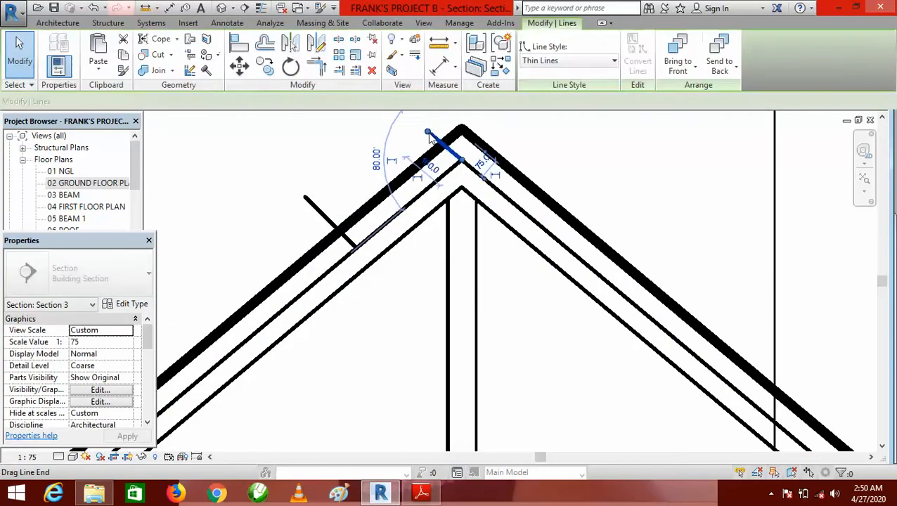
{"action": "key", "text": "Delete"}
{"action": "scroll", "coordinate": [452, 202], "scroll_direction": "down", "scroll_amount": 5}
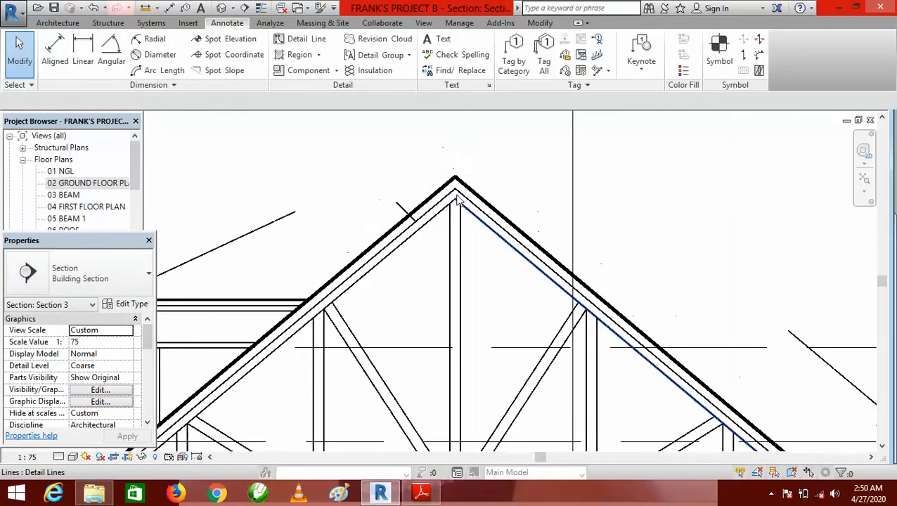
{"action": "scroll", "coordinate": [431, 204], "scroll_direction": "up", "scroll_amount": 6}
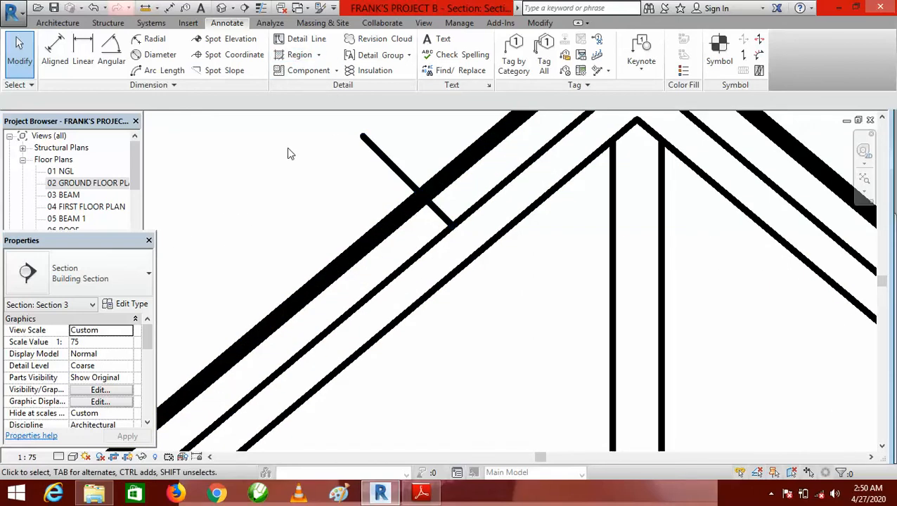
{"action": "scroll", "coordinate": [411, 226], "scroll_direction": "down", "scroll_amount": 3}
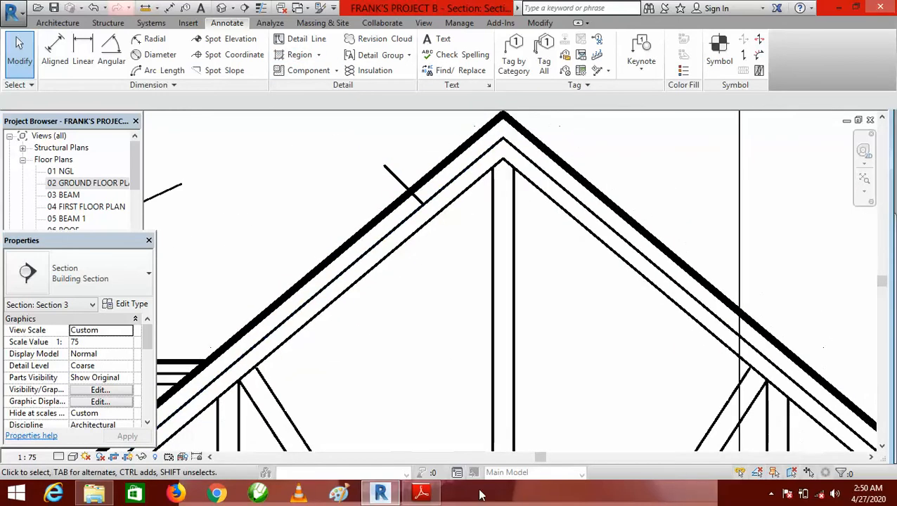
Switch to Adobe Reader, examine the purlin positions and roof member size notes in 5.pdf, and return to Revit.
{"action": "left_click", "coordinate": [423, 494]}
{"action": "scroll", "coordinate": [473, 255], "scroll_direction": "down", "scroll_amount": 1}
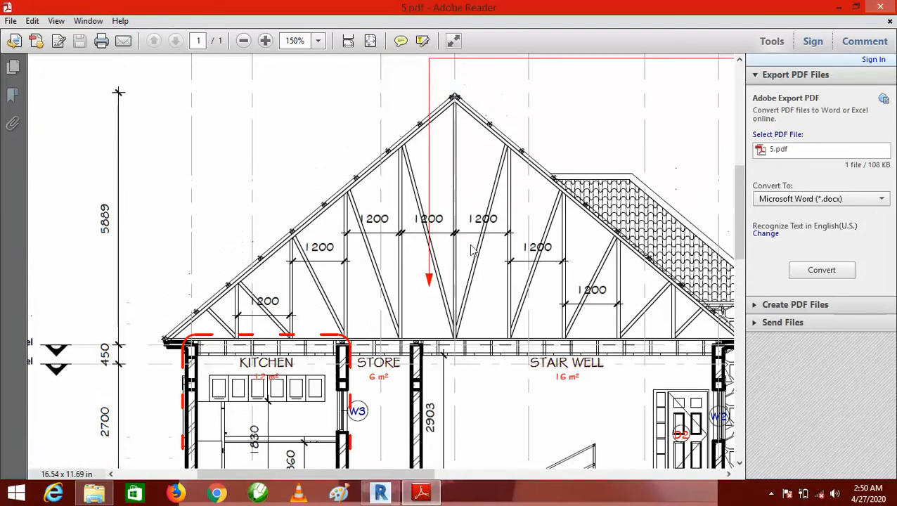
{"action": "scroll", "coordinate": [474, 254], "scroll_direction": "up", "scroll_amount": 3}
{"action": "scroll", "coordinate": [473, 254], "scroll_direction": "up", "scroll_amount": 2}
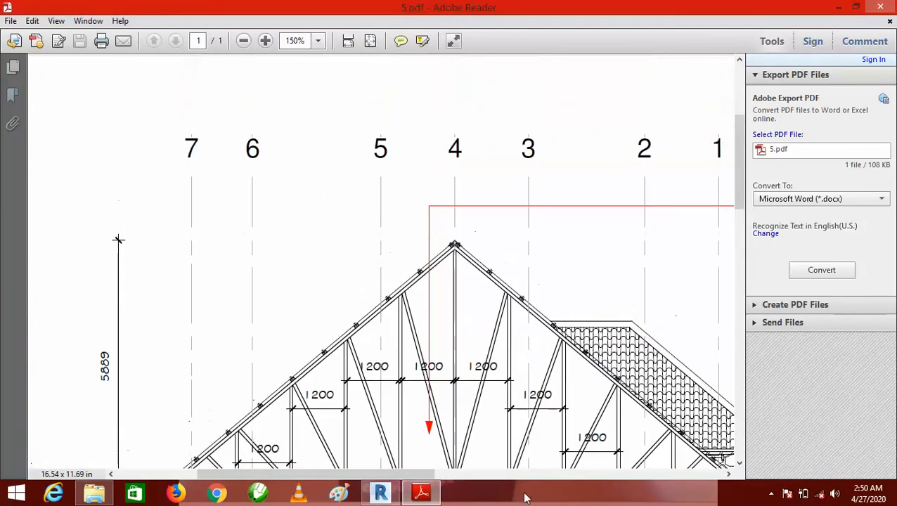
{"action": "left_click", "coordinate": [729, 474]}
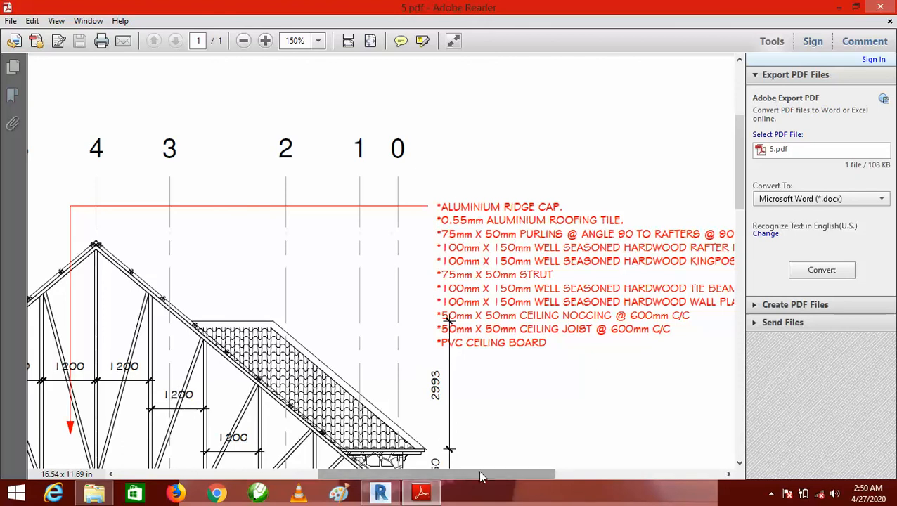
{"action": "left_click_drag", "start_coordinate": [478, 470], "coordinate": [373, 477]}
{"action": "mouse_move", "coordinate": [406, 497]}
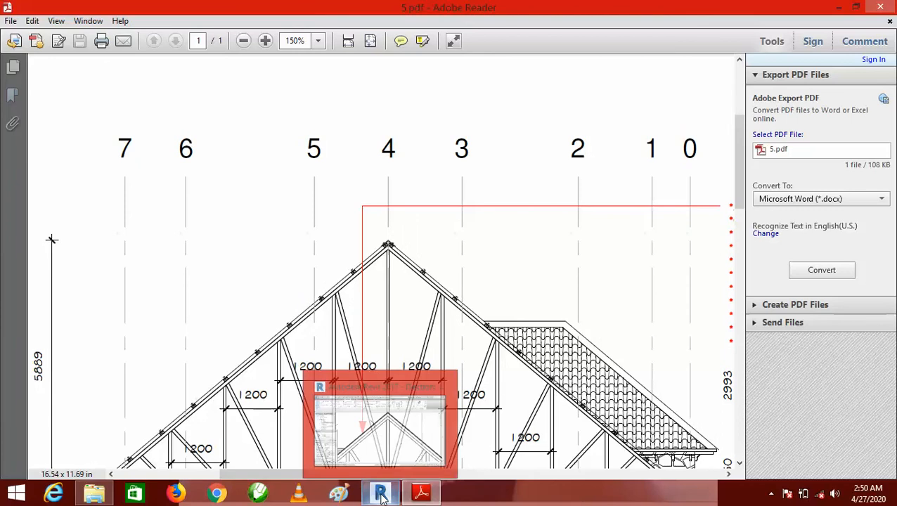
{"action": "left_click", "coordinate": [394, 429]}
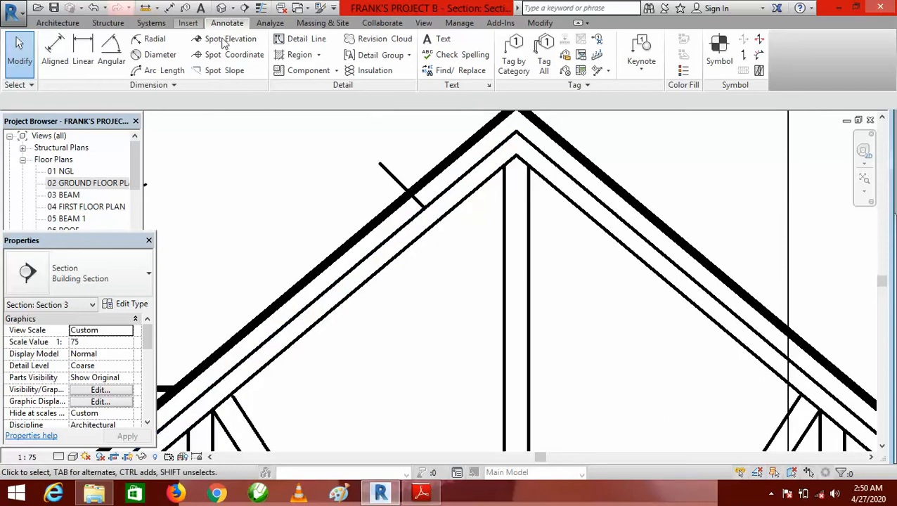
Offset copies of the detail line crossing the left roof slope by 37.5 mm to both sides.
{"action": "left_click", "coordinate": [540, 24]}
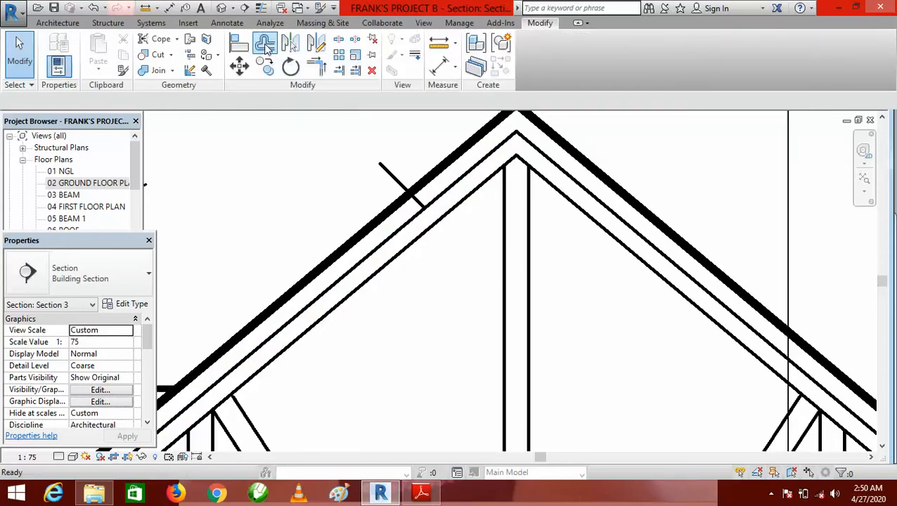
{"action": "left_click", "coordinate": [265, 45]}
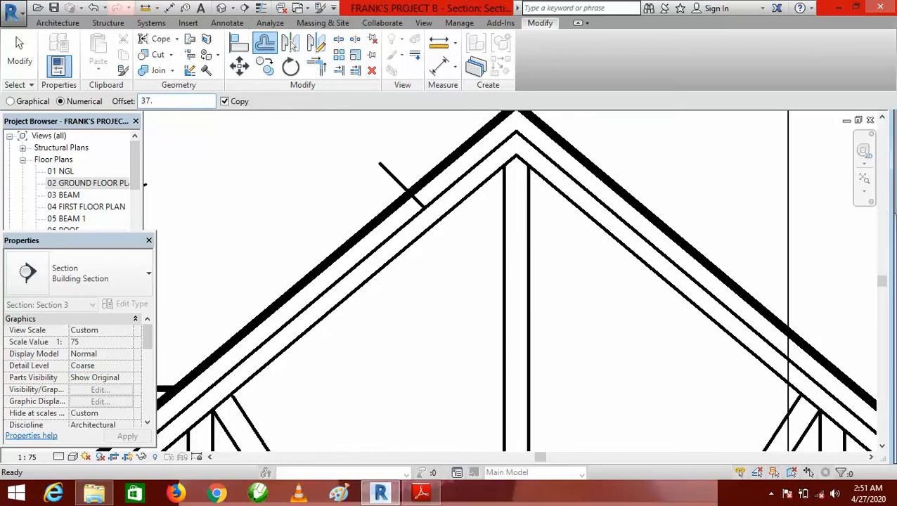
{"action": "left_click", "coordinate": [402, 188]}
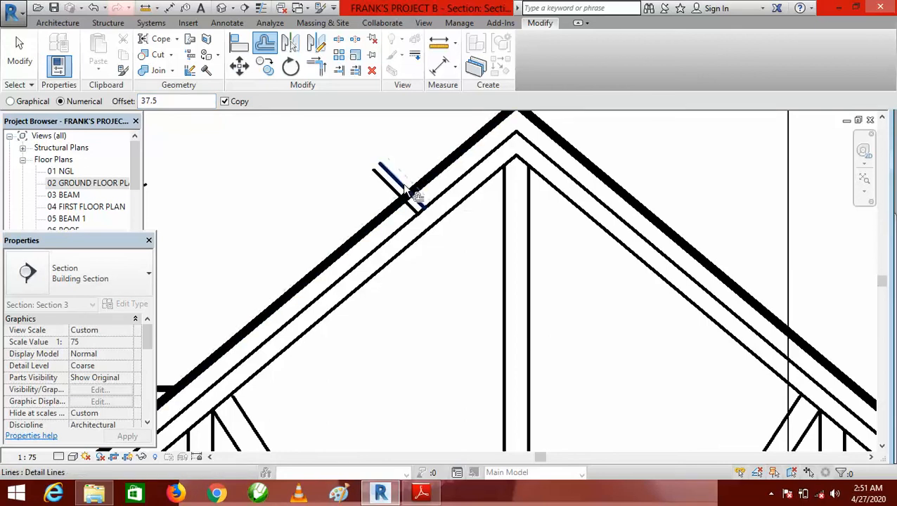
{"action": "left_click", "coordinate": [448, 211]}
{"action": "scroll", "coordinate": [437, 193], "scroll_direction": "up", "scroll_amount": 2}
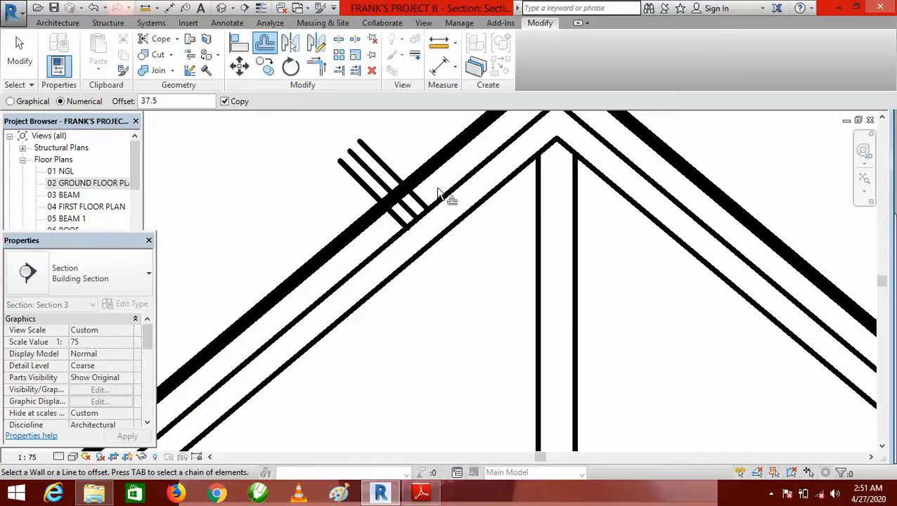
{"action": "key", "text": "Escape"}
Delete the middle of the three parallel lines crossing the left roof slope.
{"action": "left_click", "coordinate": [372, 178]}
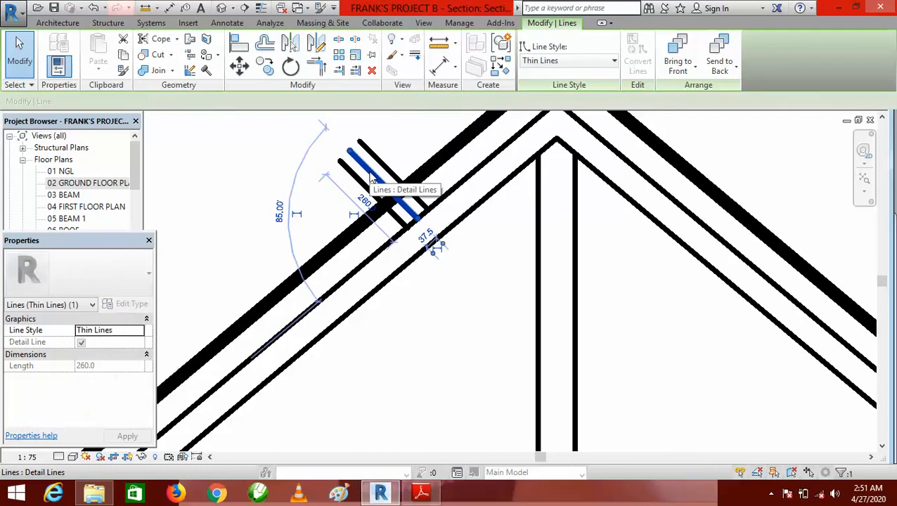
{"action": "key", "text": "Escape"}
{"action": "scroll", "coordinate": [411, 200], "scroll_direction": "up", "scroll_amount": 2}
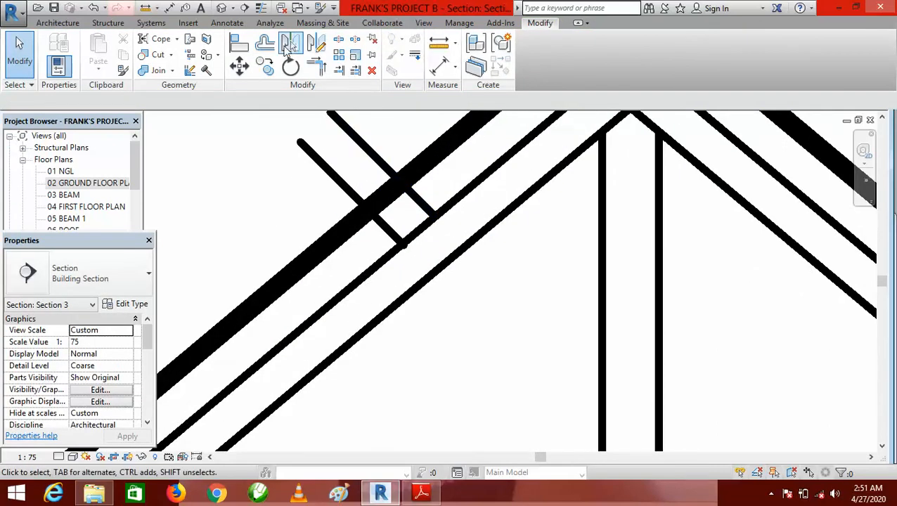
Draw two crossing diagonal detail lines between the parallel lines, from the rafter's top line to the roof.
{"action": "left_click", "coordinate": [227, 23]}
{"action": "left_click", "coordinate": [304, 36]}
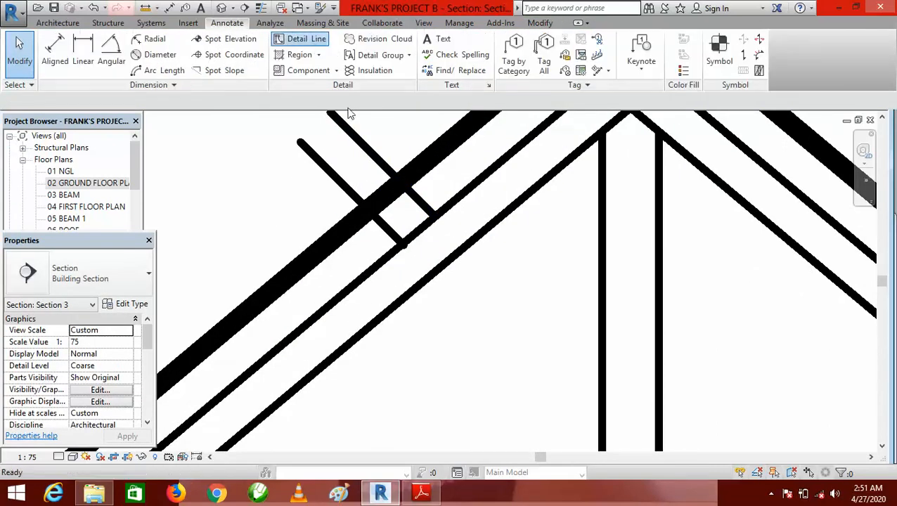
{"action": "left_click", "coordinate": [402, 245]}
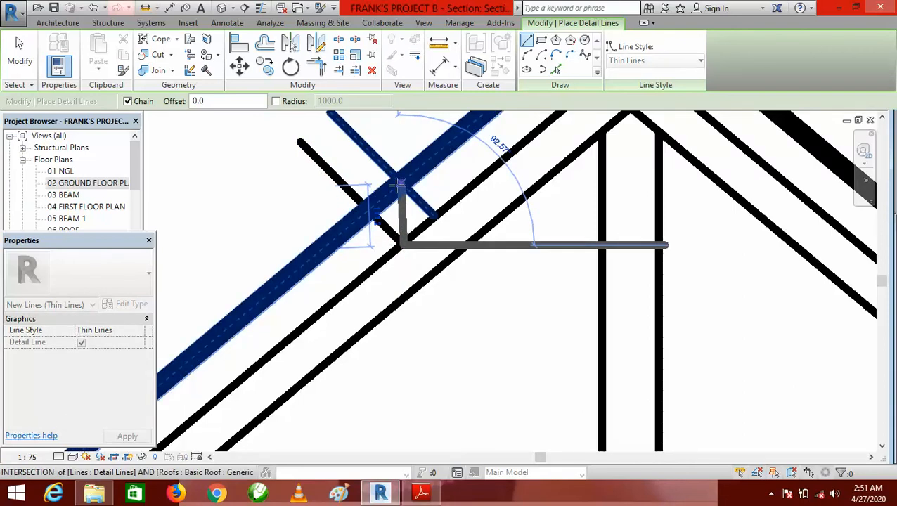
{"action": "left_click", "coordinate": [401, 185]}
{"action": "key", "text": "Escape"}
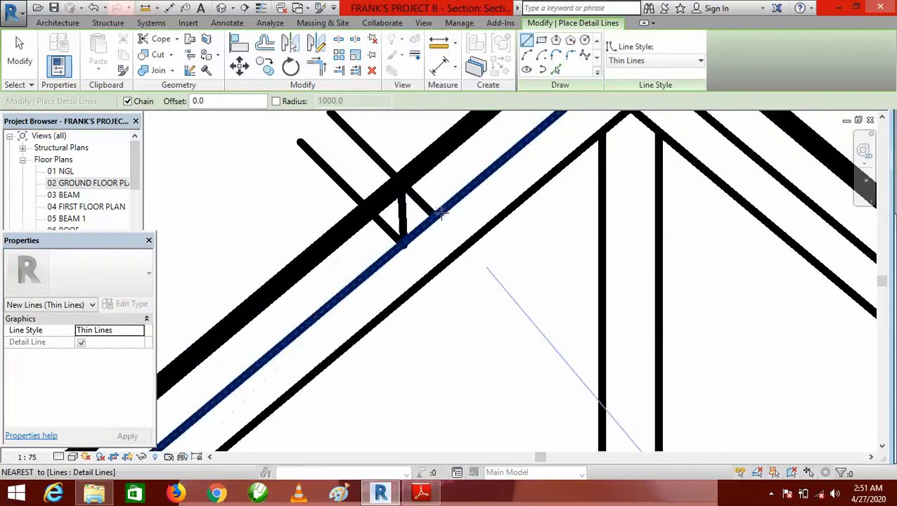
{"action": "left_click", "coordinate": [433, 215]}
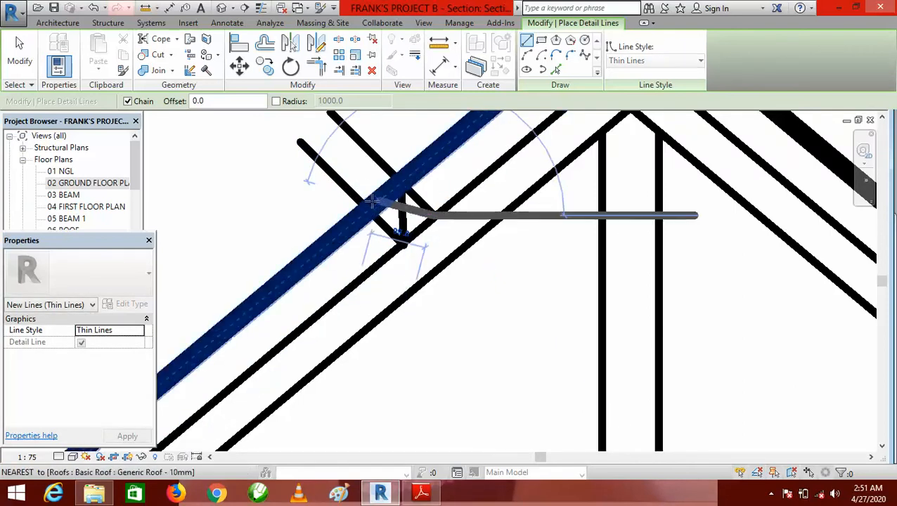
{"action": "left_click", "coordinate": [367, 209]}
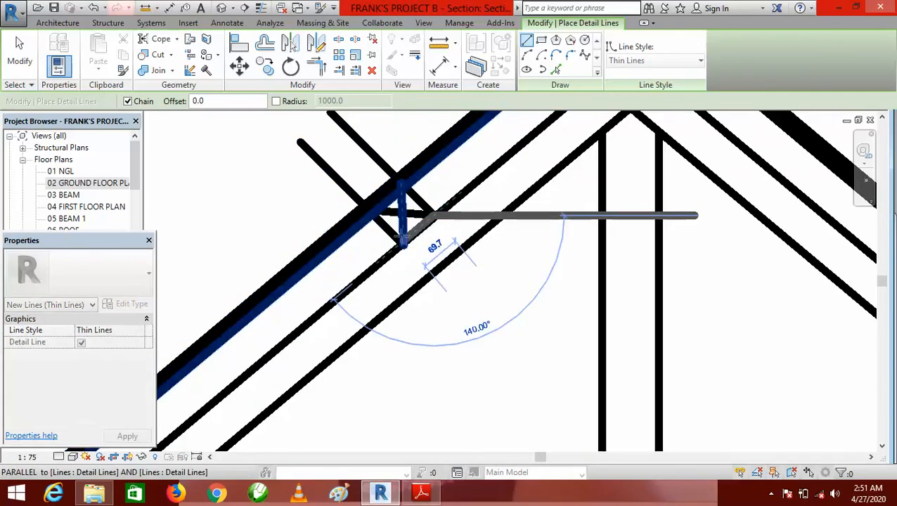
Draw the purlin's bottom edge along the rafter and its top edge along the roof as detail lines.
{"action": "left_click", "coordinate": [402, 242]}
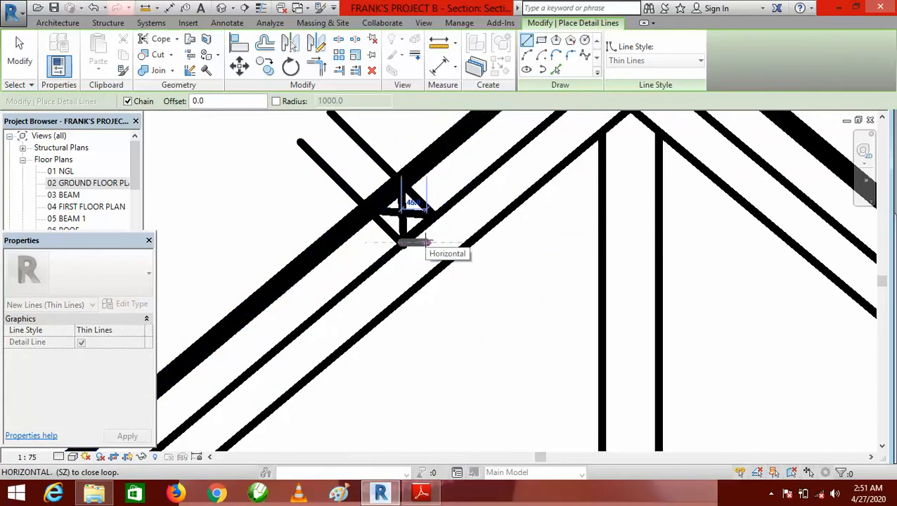
{"action": "key", "text": "Escape"}
{"action": "left_click", "coordinate": [367, 209]}
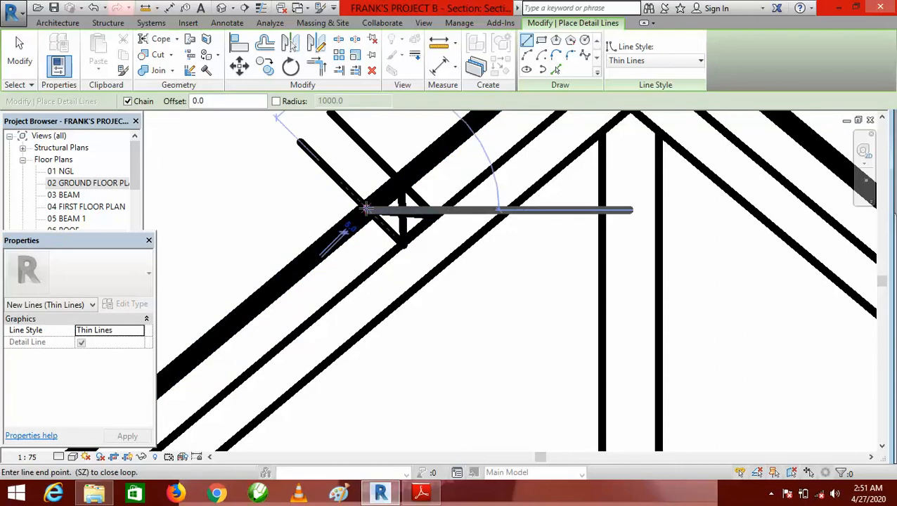
{"action": "left_click", "coordinate": [398, 181]}
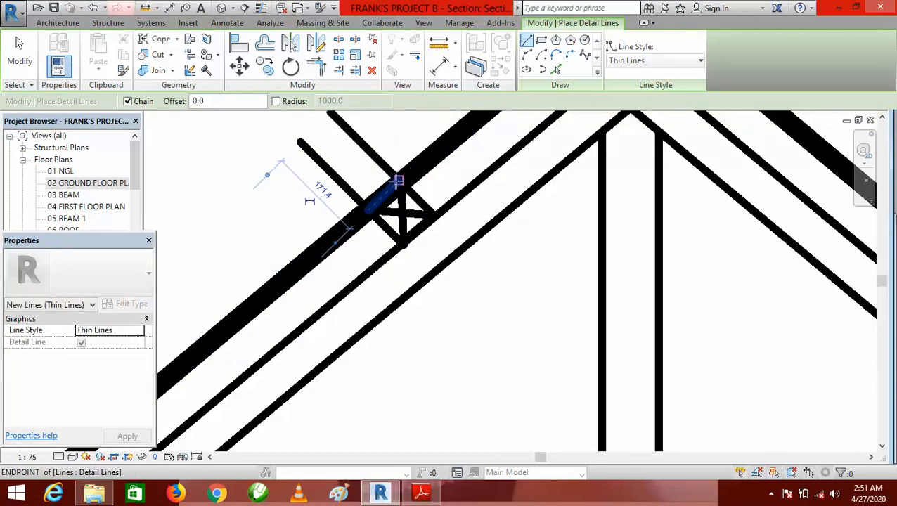
{"action": "key", "text": "Escape"}
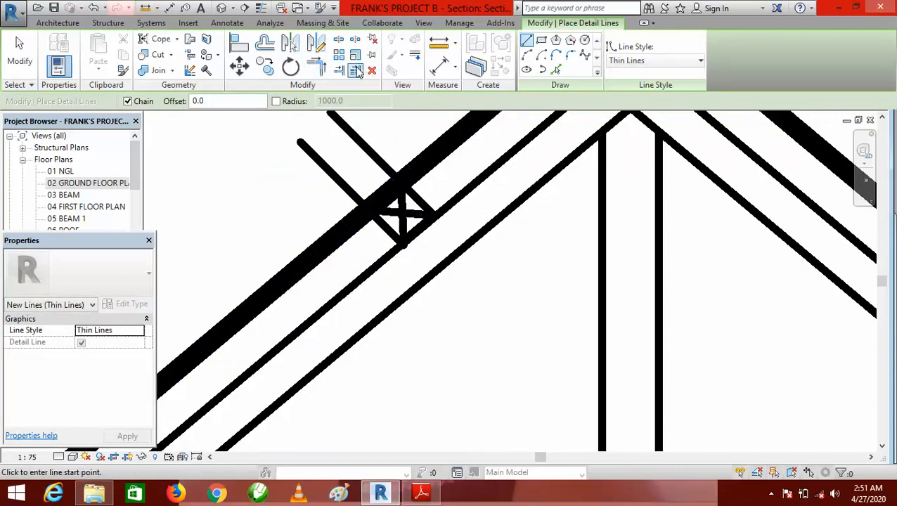
{"action": "key", "text": "Escape"}
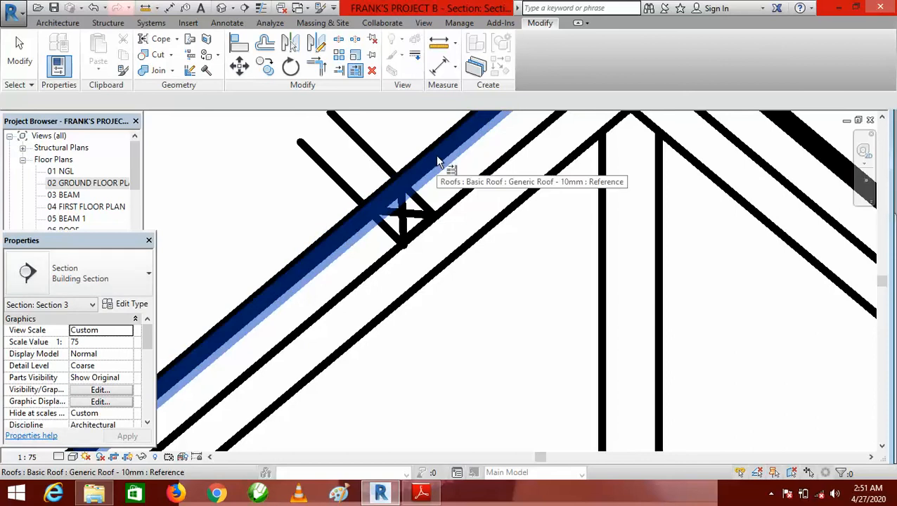
Try to trim the purlin's upper side line at the roof with Trim/Extend Multiple Elements.
{"action": "left_click", "coordinate": [437, 157]}
{"action": "left_click", "coordinate": [420, 204]}
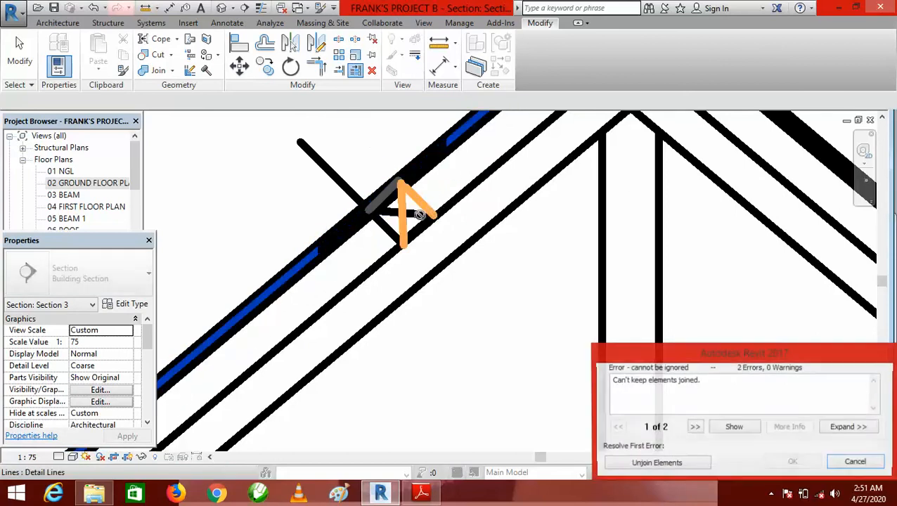
{"action": "left_click", "coordinate": [855, 462]}
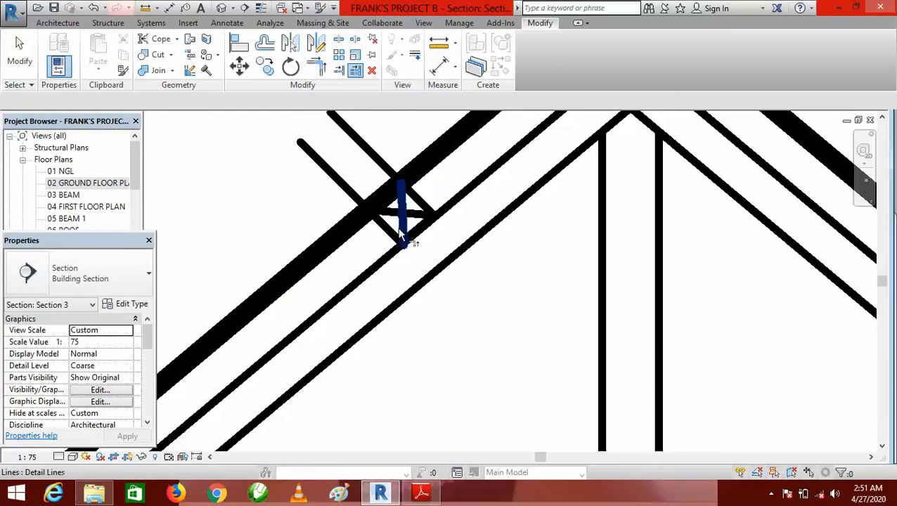
Trim both side lines of the purlin to corners with its top edge, removing the parts above the roof.
{"action": "left_click", "coordinate": [382, 196]}
{"action": "left_click", "coordinate": [419, 197]}
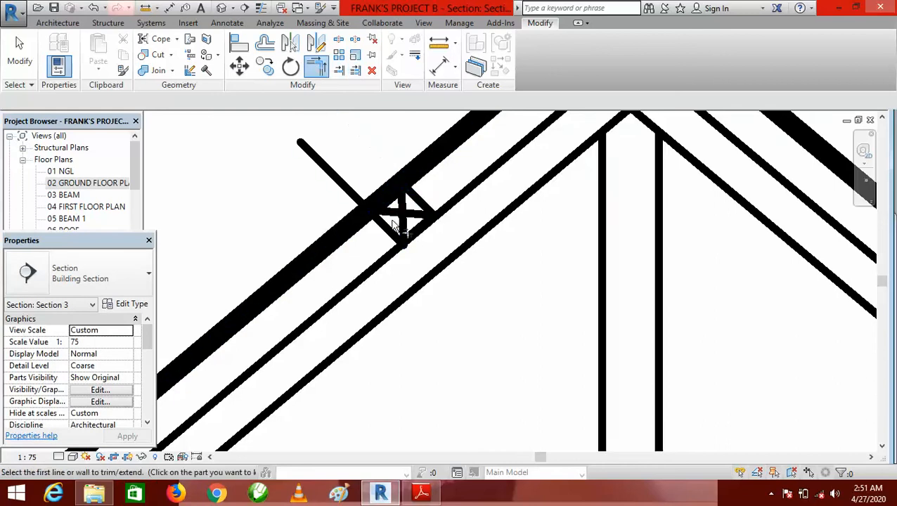
{"action": "left_click", "coordinate": [386, 196]}
{"action": "scroll", "coordinate": [388, 227], "scroll_direction": "down", "scroll_amount": 5}
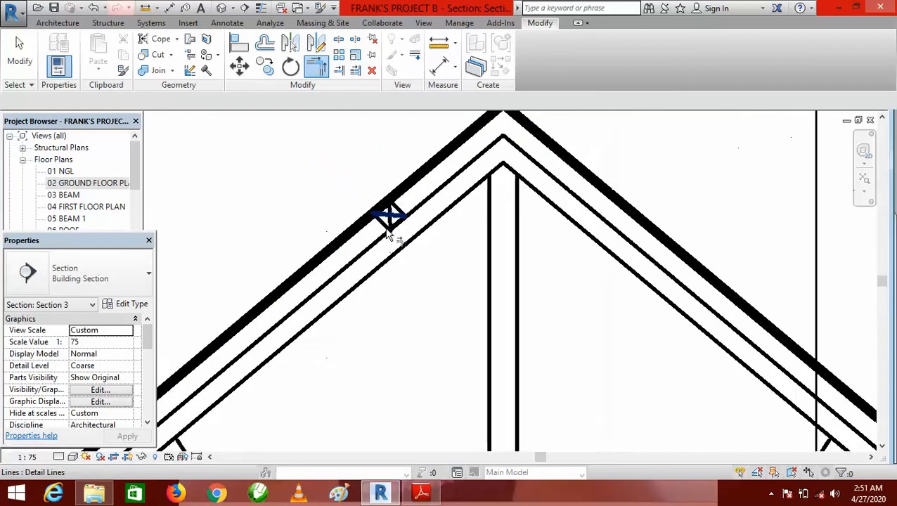
{"action": "scroll", "coordinate": [393, 236], "scroll_direction": "up", "scroll_amount": 2}
{"action": "right_click", "coordinate": [321, 148]}
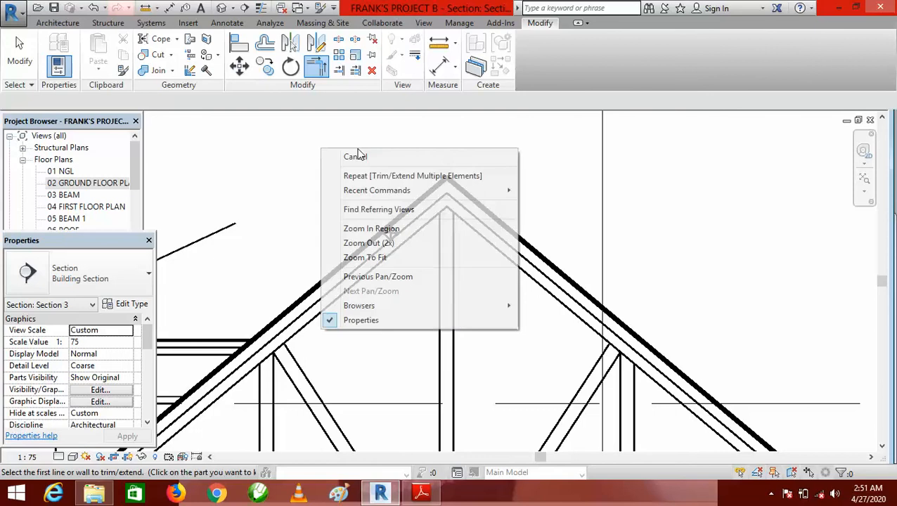
{"action": "left_click", "coordinate": [355, 156]}
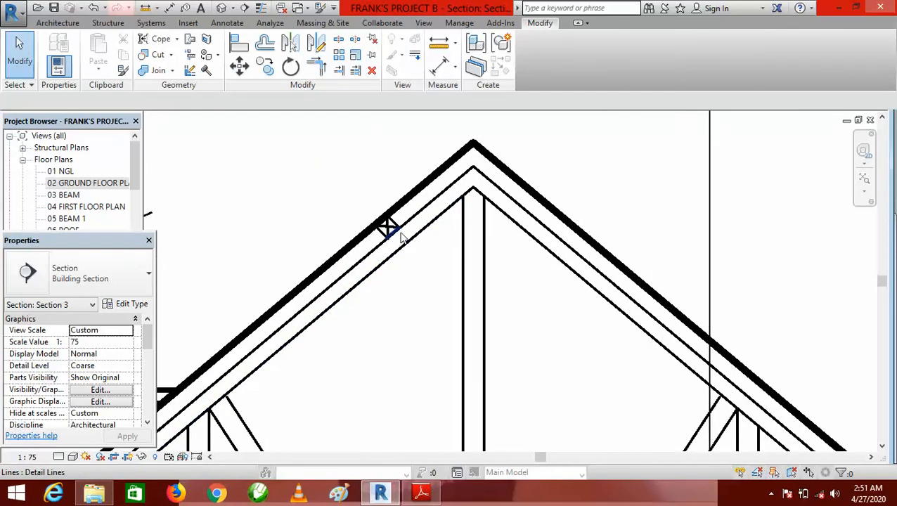
{"action": "scroll", "coordinate": [398, 235], "scroll_direction": "down", "scroll_amount": 3}
{"action": "scroll", "coordinate": [389, 232], "scroll_direction": "up", "scroll_amount": 4}
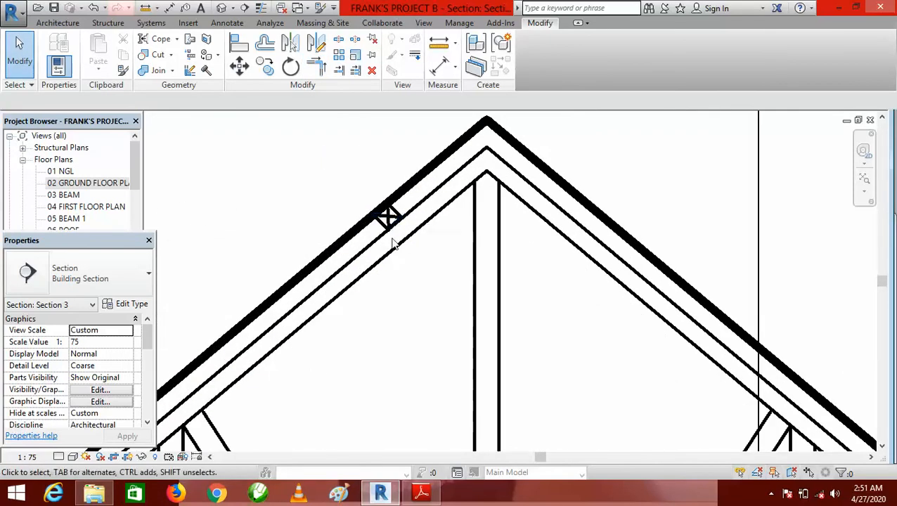
{"action": "scroll", "coordinate": [418, 211], "scroll_direction": "down", "scroll_amount": 2}
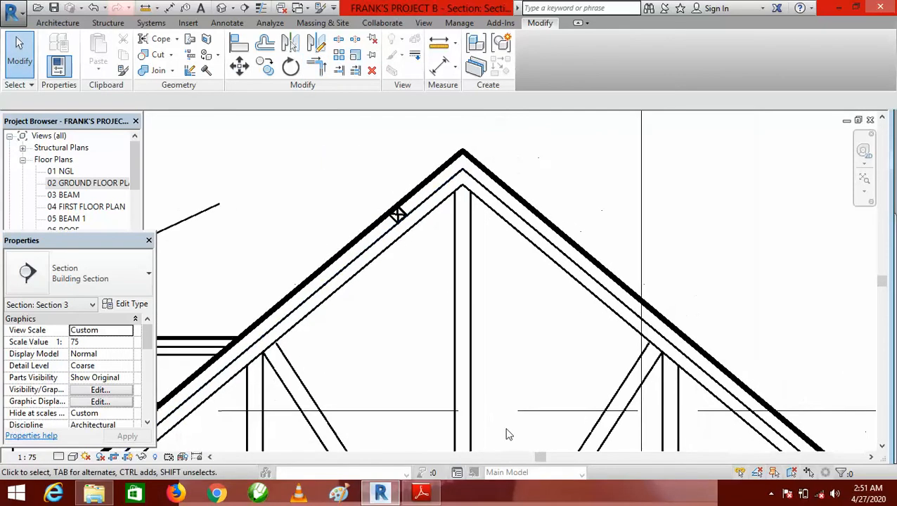
Switch to Adobe Reader and examine the purlins and nails along the rafter in 5.pdf at 400% zoom.
{"action": "left_click", "coordinate": [421, 492]}
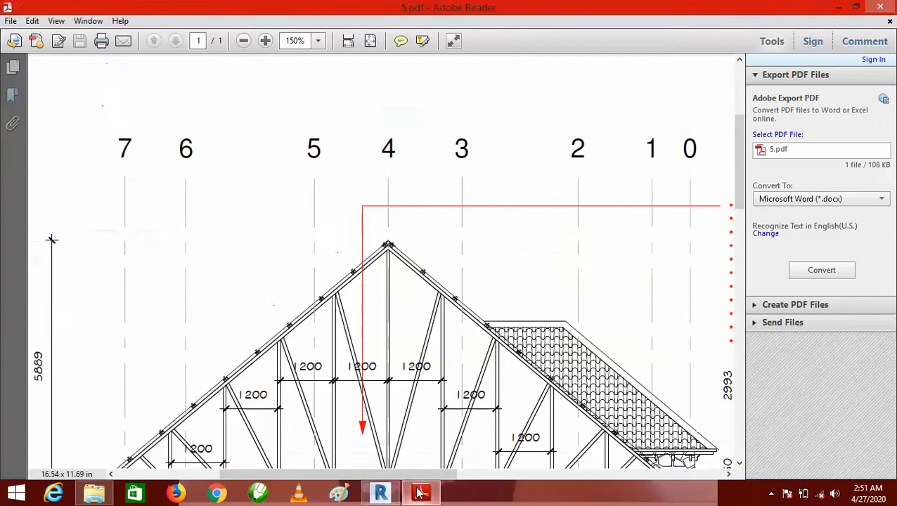
{"action": "left_click", "coordinate": [317, 43]}
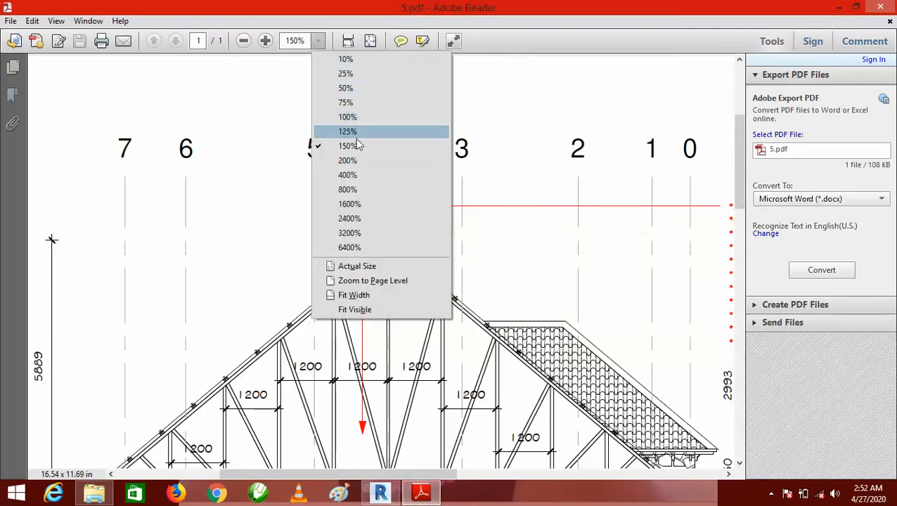
{"action": "left_click", "coordinate": [349, 163]}
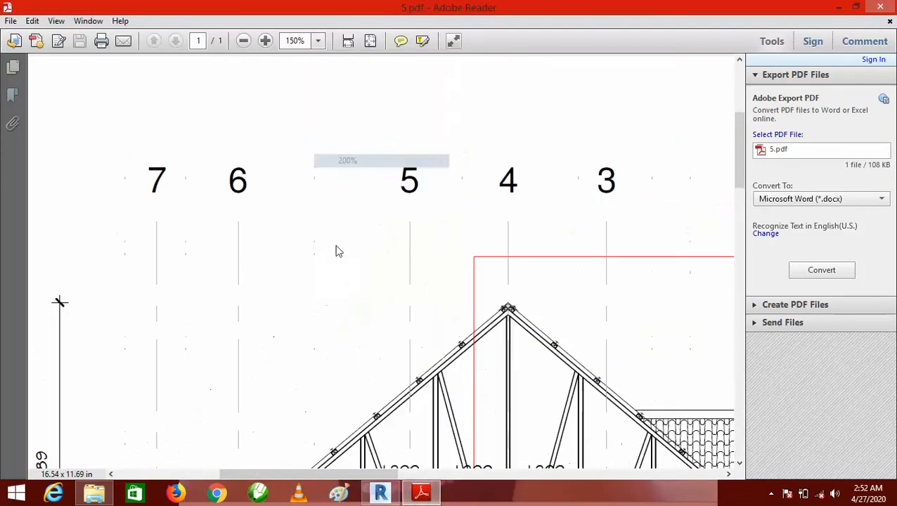
{"action": "left_click", "coordinate": [317, 42]}
{"action": "left_click", "coordinate": [350, 175]}
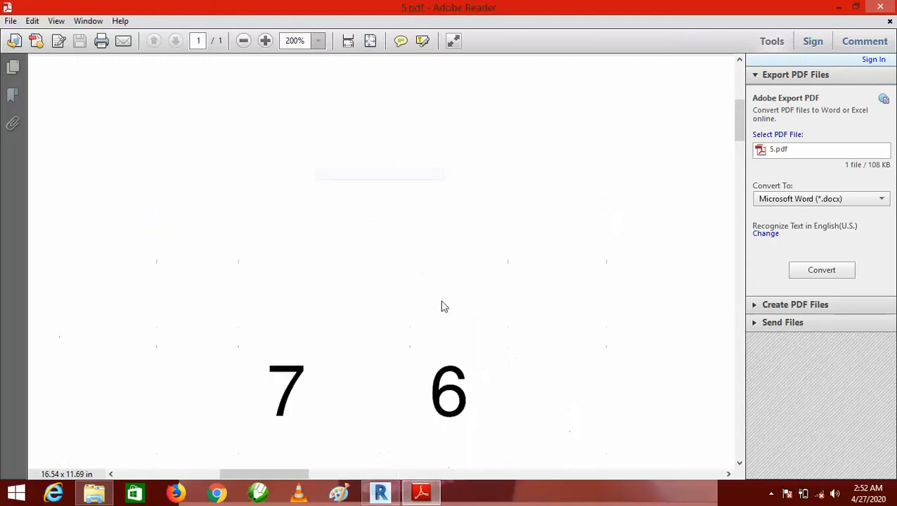
{"action": "left_click", "coordinate": [739, 464]}
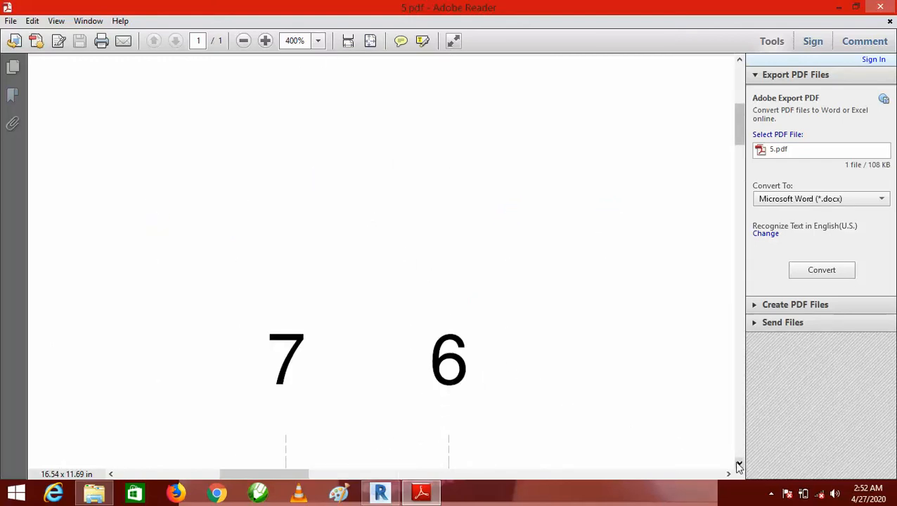
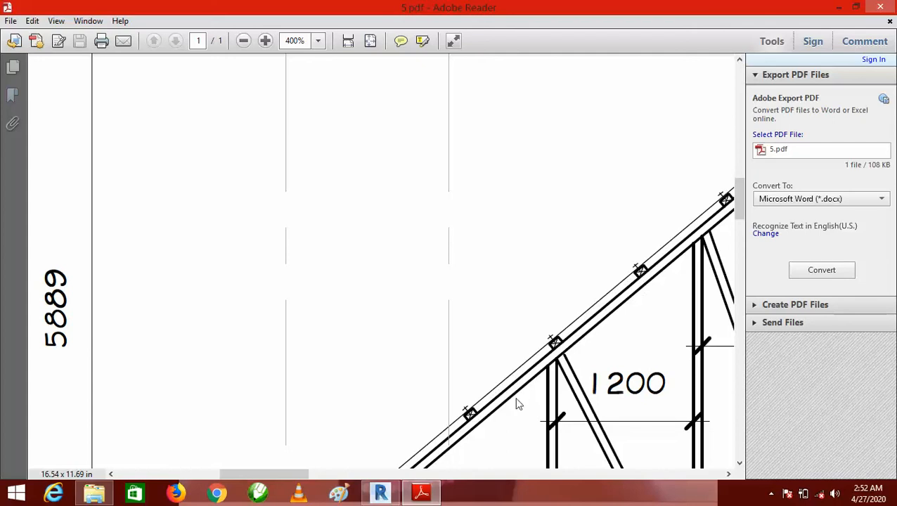
Switch to Revit and draw the nail's shank as a detail line about 80 mm long, outward from the roof at the purlin.
{"action": "left_click", "coordinate": [398, 478]}
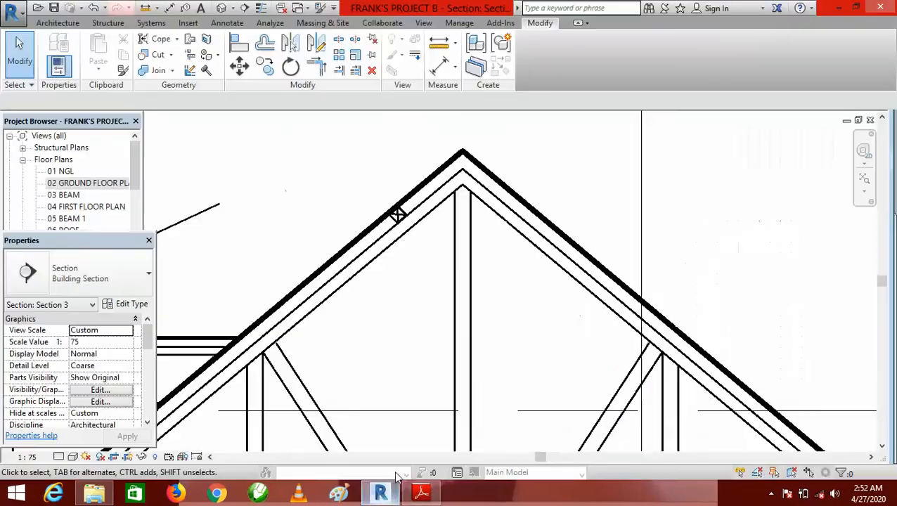
{"action": "left_click", "coordinate": [227, 24]}
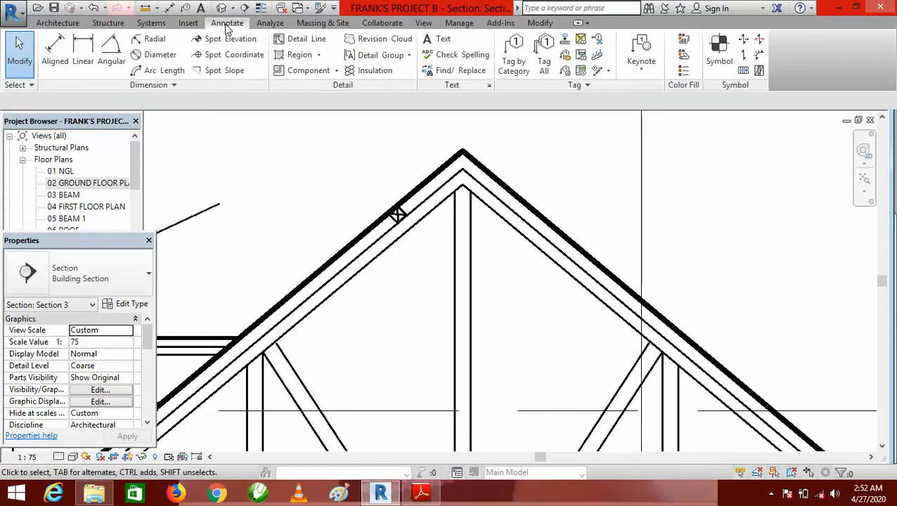
{"action": "left_click", "coordinate": [302, 39]}
{"action": "scroll", "coordinate": [392, 204], "scroll_direction": "up", "scroll_amount": 2}
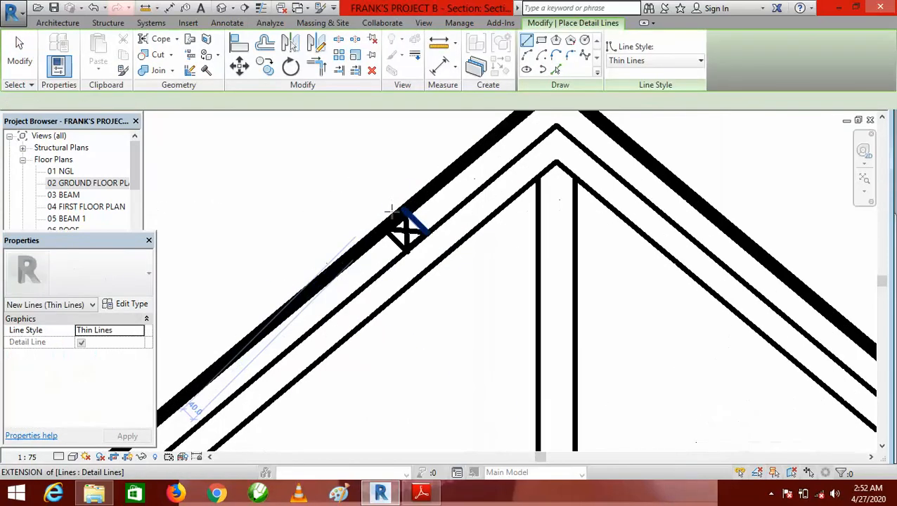
{"action": "left_click", "coordinate": [403, 223]}
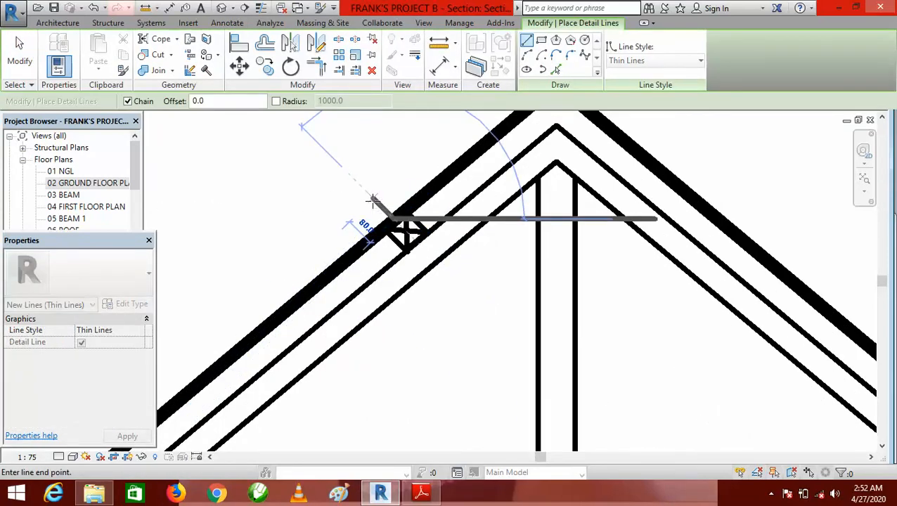
{"action": "right_click", "coordinate": [373, 201]}
{"action": "left_click", "coordinate": [426, 210]}
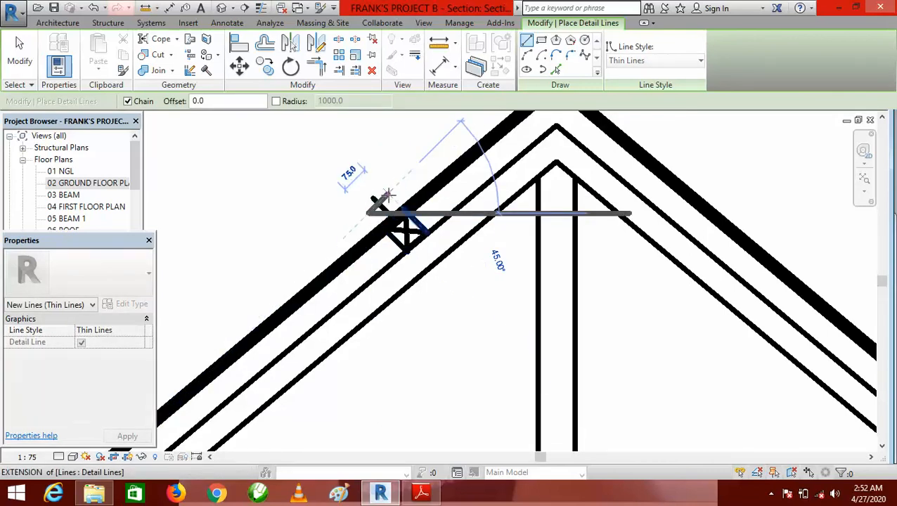
Draw a detail line about 75 mm long across the nail's shank, perpendicular to it, as the nail head.
{"action": "right_click", "coordinate": [387, 194]}
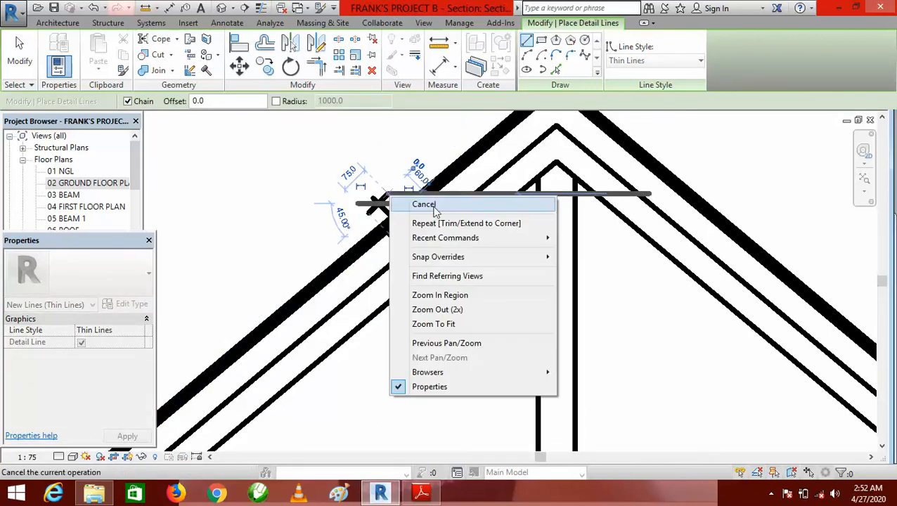
{"action": "left_click", "coordinate": [392, 199]}
{"action": "left_click", "coordinate": [392, 202]}
{"action": "scroll", "coordinate": [392, 202], "scroll_direction": "down", "scroll_amount": 3}
{"action": "right_click", "coordinate": [396, 181]}
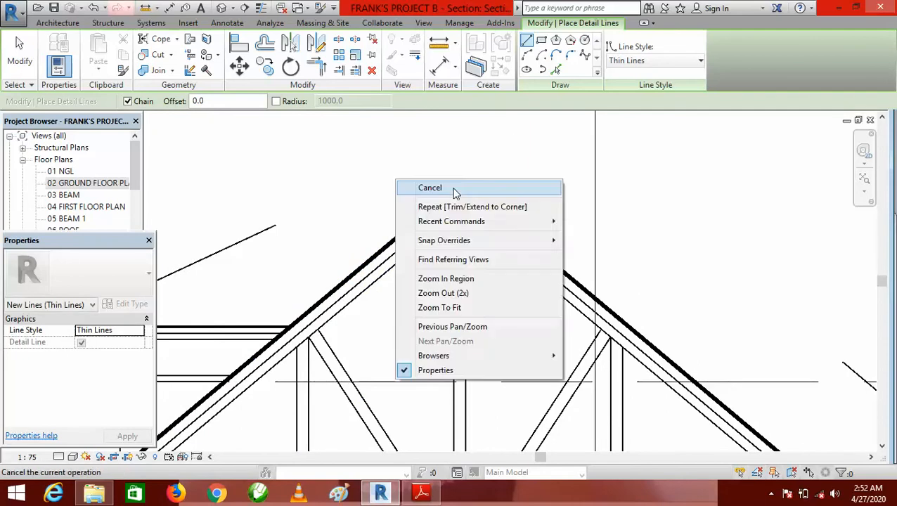
{"action": "left_click", "coordinate": [447, 190]}
Shorten the outer end of the nail's shank to meet the cross line.
{"action": "scroll", "coordinate": [414, 234], "scroll_direction": "up", "scroll_amount": 6}
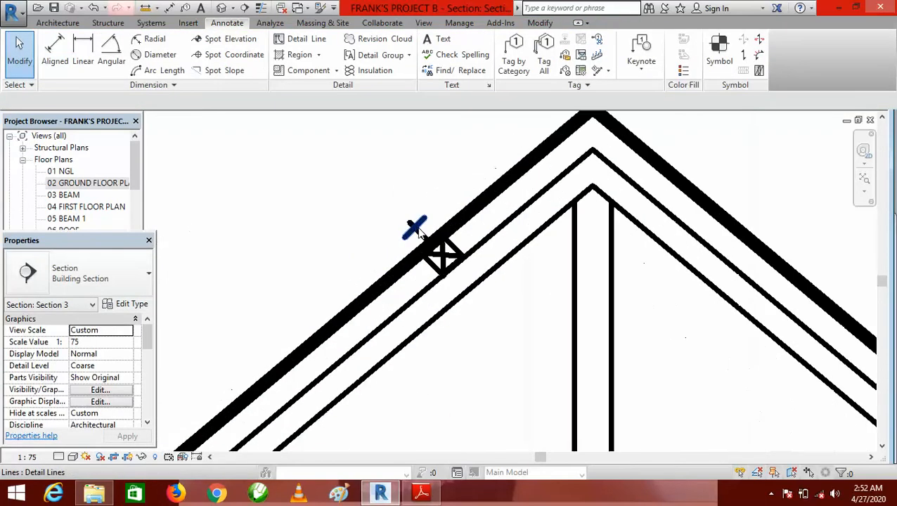
{"action": "left_click", "coordinate": [425, 244]}
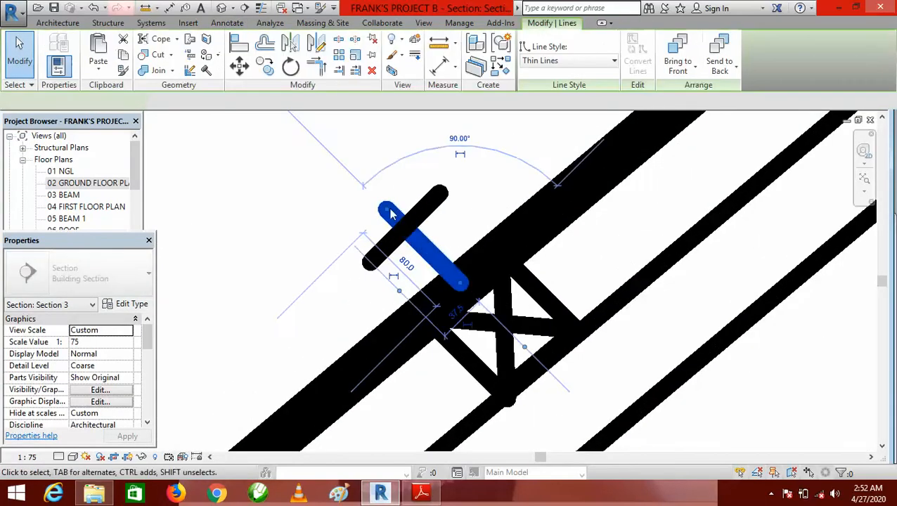
{"action": "left_click_drag", "start_coordinate": [388, 213], "coordinate": [407, 229]}
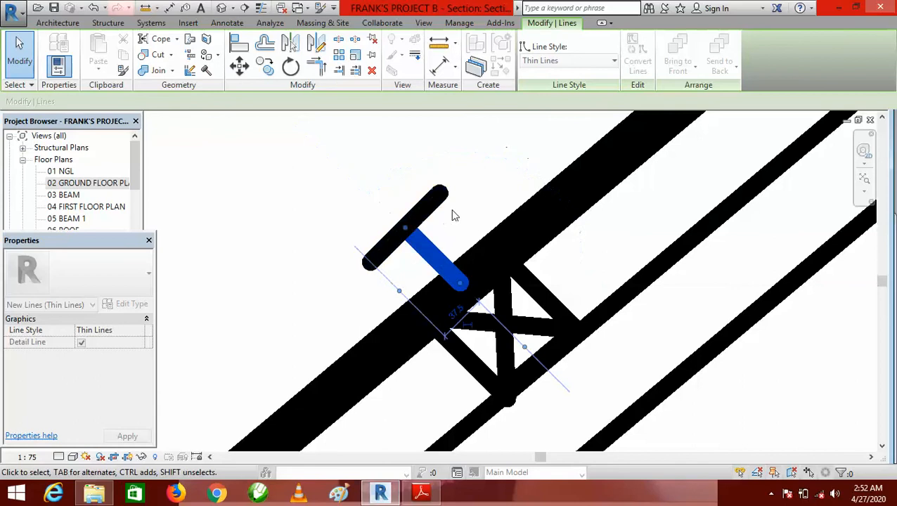
{"action": "left_click", "coordinate": [465, 208]}
Move the cross line along the shank closer to the roof, and extend the shank's outer end beyond it.
{"action": "left_click", "coordinate": [427, 205]}
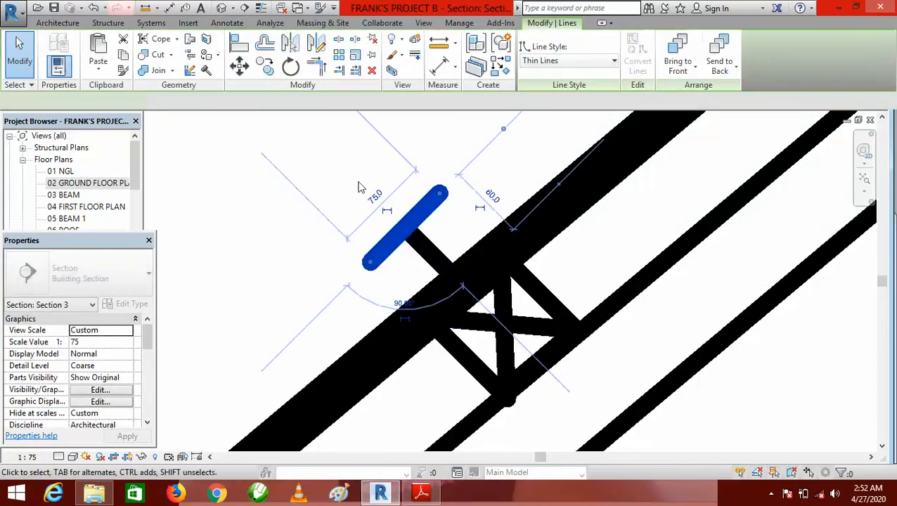
{"action": "left_click", "coordinate": [242, 68]}
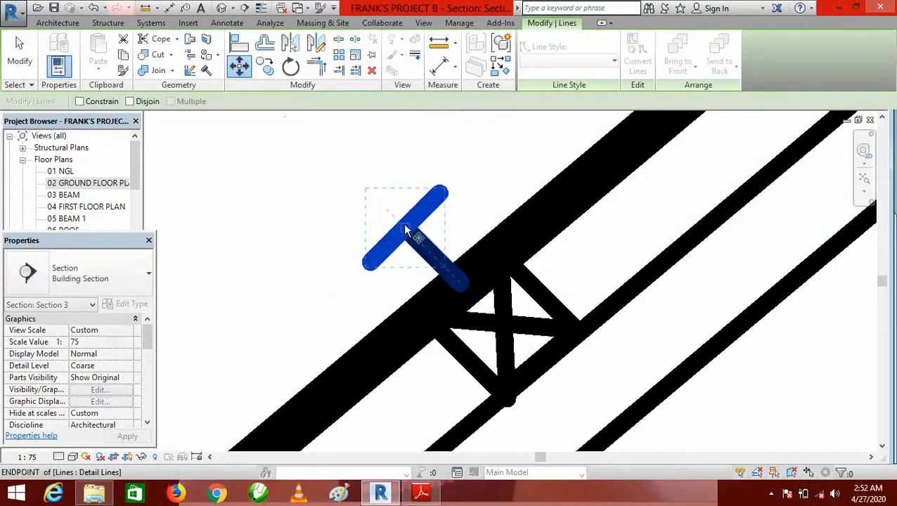
{"action": "left_click", "coordinate": [406, 228]}
{"action": "left_click", "coordinate": [424, 252]}
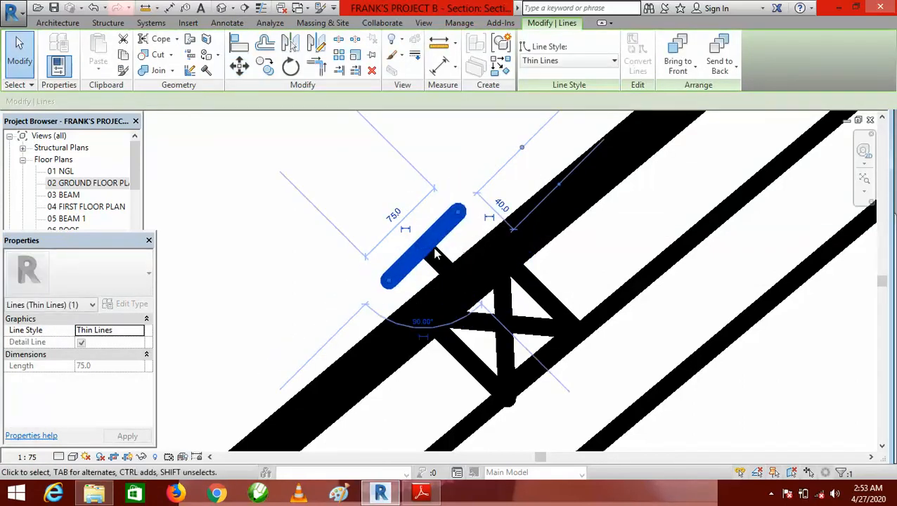
{"action": "left_click", "coordinate": [427, 253]}
{"action": "left_click_drag", "start_coordinate": [424, 252], "coordinate": [404, 227]}
Shorten the nail's cross line at both ends by similar amounts so it stays centred on the shank.
{"action": "left_click", "coordinate": [456, 216]}
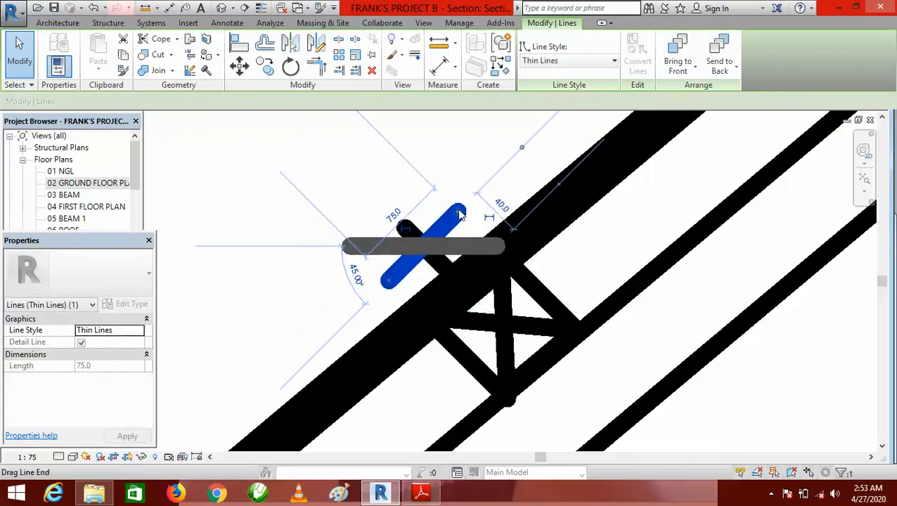
{"action": "left_click_drag", "start_coordinate": [458, 214], "coordinate": [445, 227]}
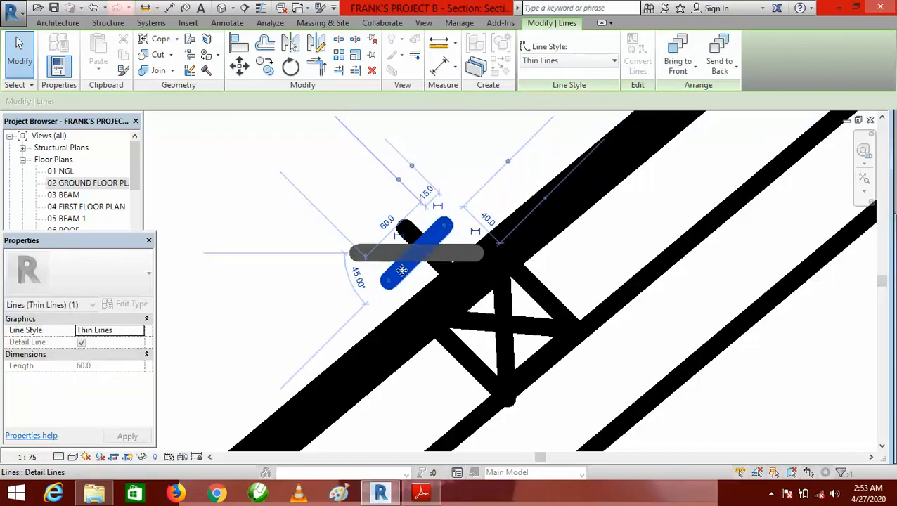
{"action": "left_click_drag", "start_coordinate": [389, 276], "coordinate": [398, 268]}
{"action": "left_click", "coordinate": [455, 170]}
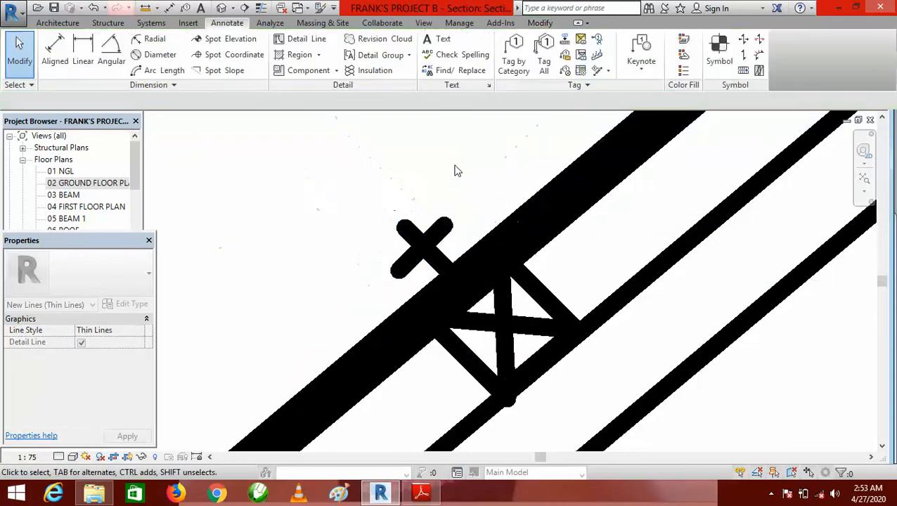
Create a detail group named Roof Nail from all the purlin and nail lines.
{"action": "scroll", "coordinate": [452, 170], "scroll_direction": "down", "scroll_amount": 4}
{"action": "scroll", "coordinate": [441, 189], "scroll_direction": "down", "scroll_amount": 5}
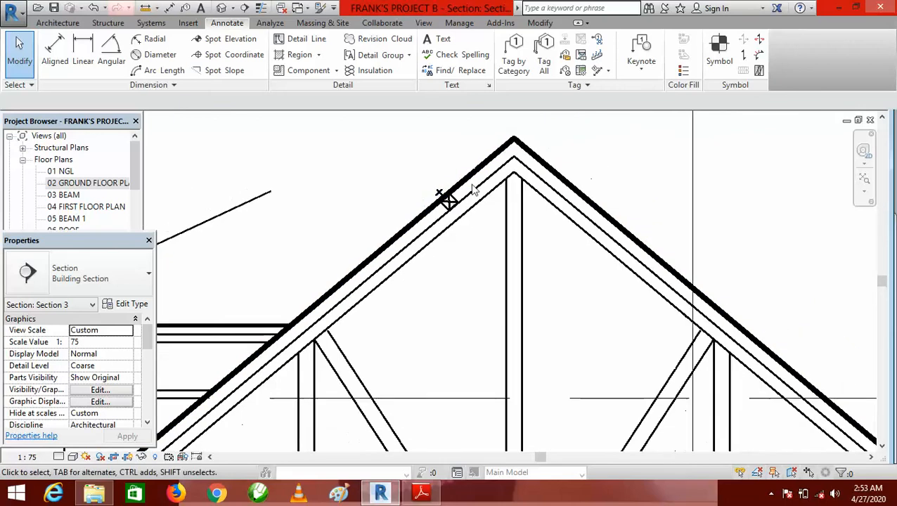
{"action": "scroll", "coordinate": [473, 189], "scroll_direction": "up", "scroll_amount": 3}
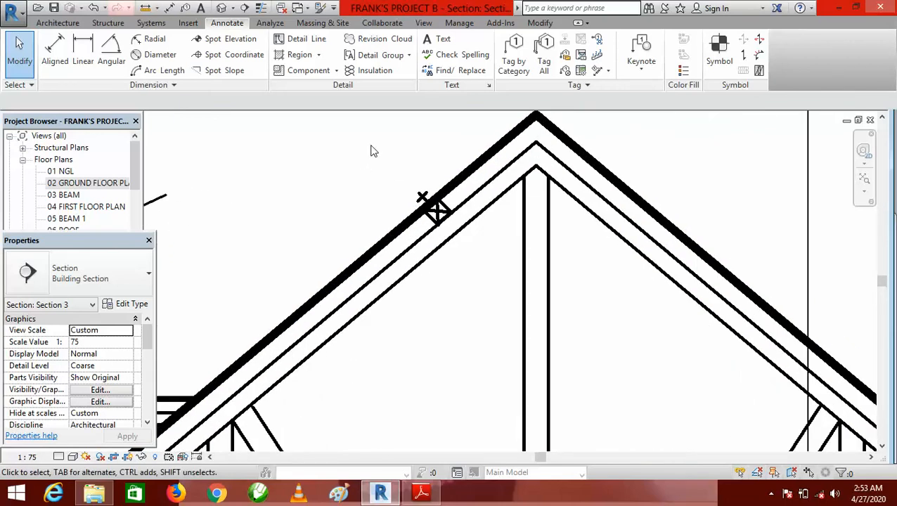
{"action": "left_click_drag", "start_coordinate": [371, 143], "coordinate": [470, 264]}
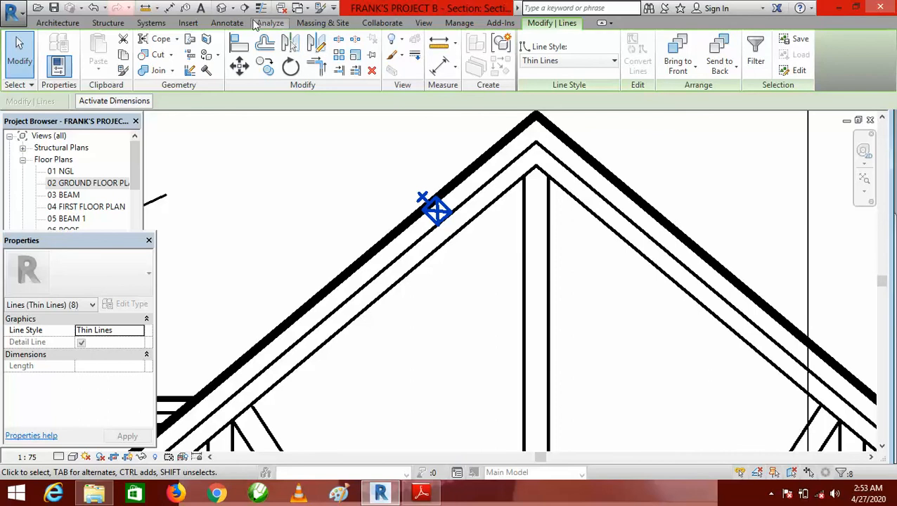
{"action": "left_click", "coordinate": [227, 22]}
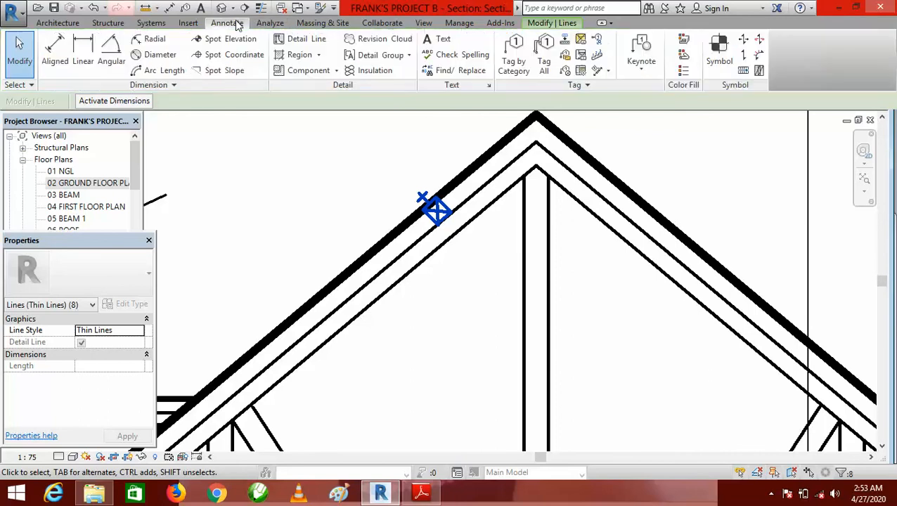
{"action": "left_click", "coordinate": [397, 60]}
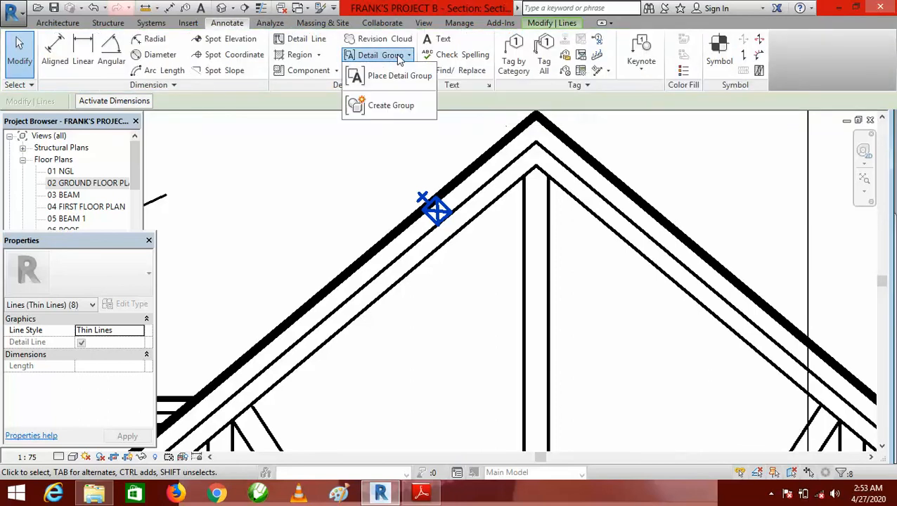
{"action": "left_click", "coordinate": [408, 106]}
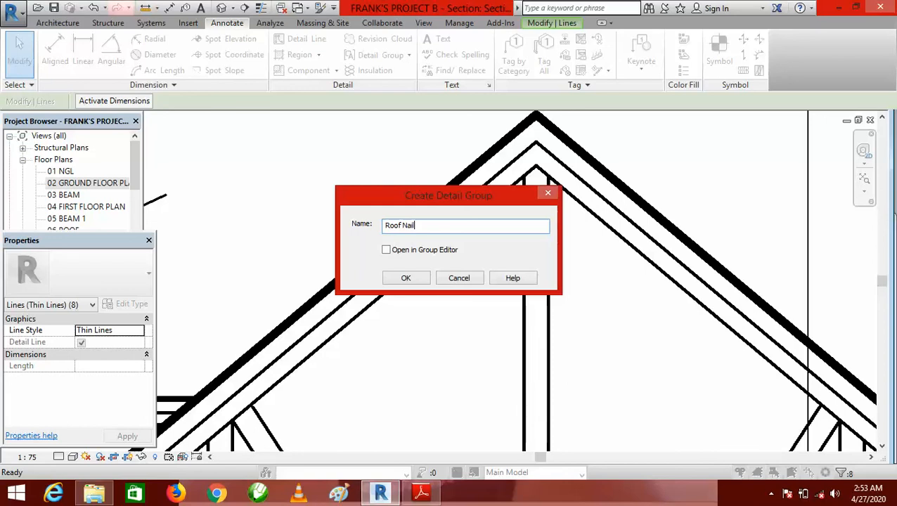
{"action": "left_click", "coordinate": [419, 282]}
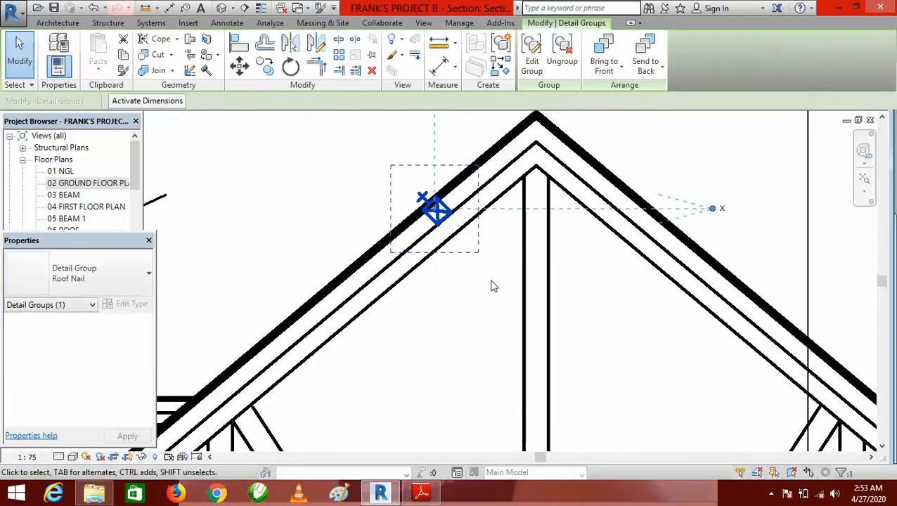
Move the Roof Nail group up along the rafter, from the purlin's lower corner on the ridge side to the apex of the rafter's top line.
{"action": "left_click", "coordinate": [241, 65]}
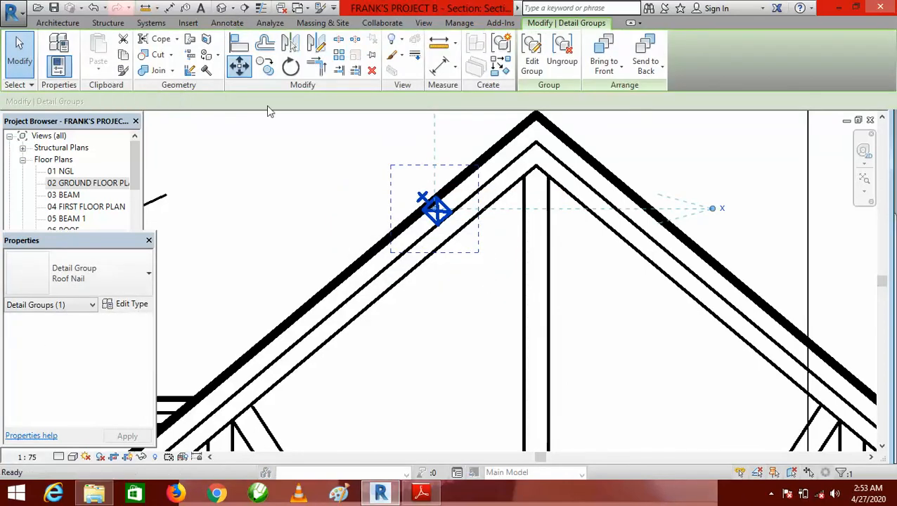
{"action": "scroll", "coordinate": [433, 207], "scroll_direction": "up", "scroll_amount": 2}
{"action": "left_click", "coordinate": [465, 216]}
{"action": "scroll", "coordinate": [466, 220], "scroll_direction": "down", "scroll_amount": 3}
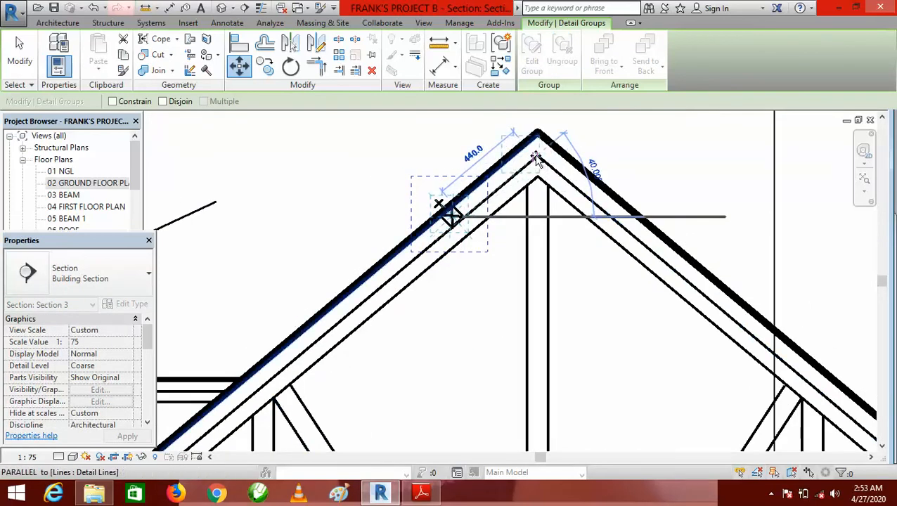
{"action": "left_click", "coordinate": [537, 159]}
{"action": "scroll", "coordinate": [533, 172], "scroll_direction": "up", "scroll_amount": 1}
{"action": "scroll", "coordinate": [549, 179], "scroll_direction": "down", "scroll_amount": 2}
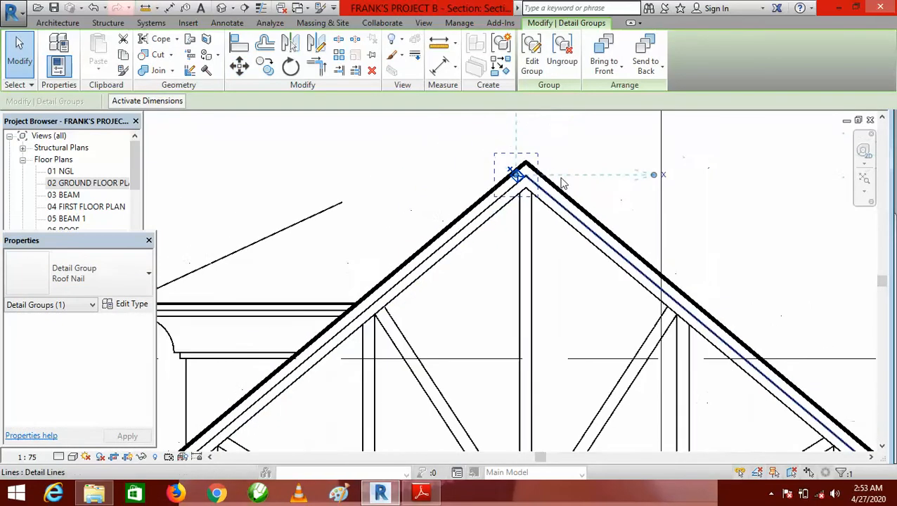
{"action": "key", "text": "Escape"}
Draw a detail line across the left rafter at a 900 offset from the apex Roof Nail group, as a spacing marker.
{"action": "scroll", "coordinate": [517, 172], "scroll_direction": "up", "scroll_amount": 3}
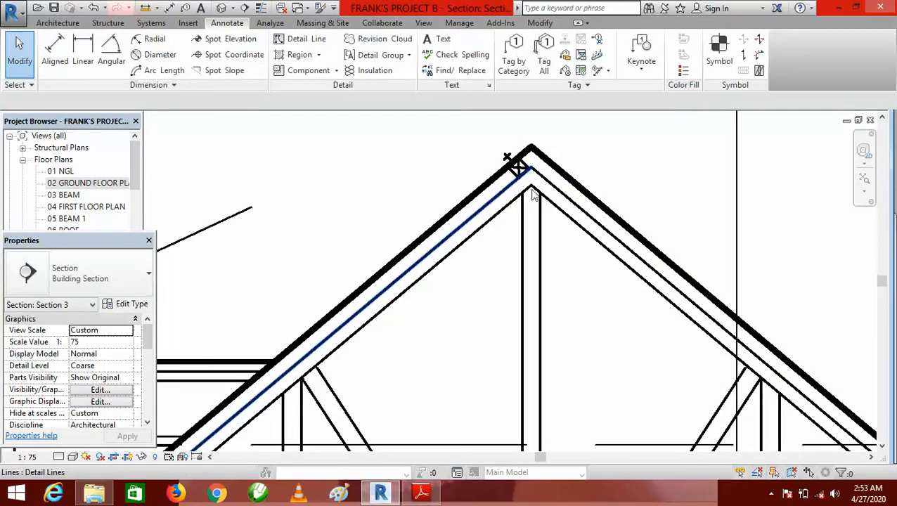
{"action": "scroll", "coordinate": [563, 199], "scroll_direction": "down", "scroll_amount": 2}
{"action": "scroll", "coordinate": [556, 183], "scroll_direction": "up", "scroll_amount": 2}
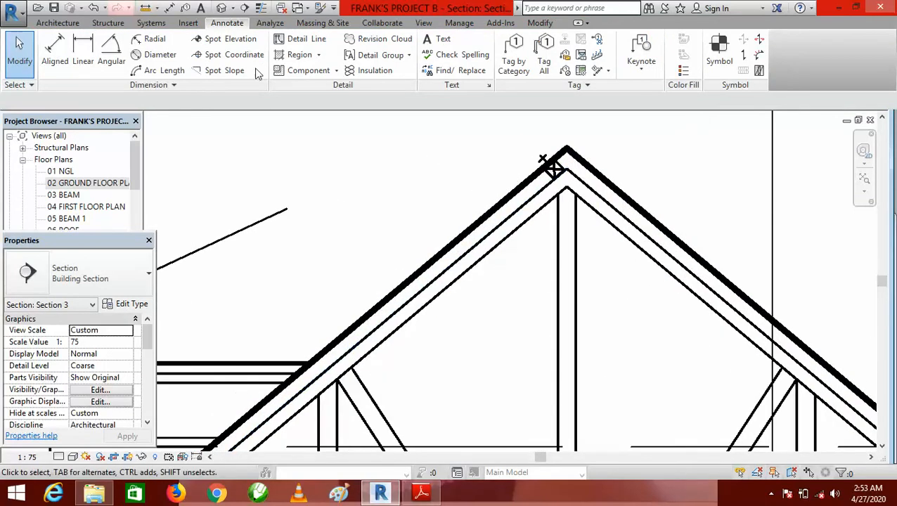
{"action": "left_click", "coordinate": [311, 40]}
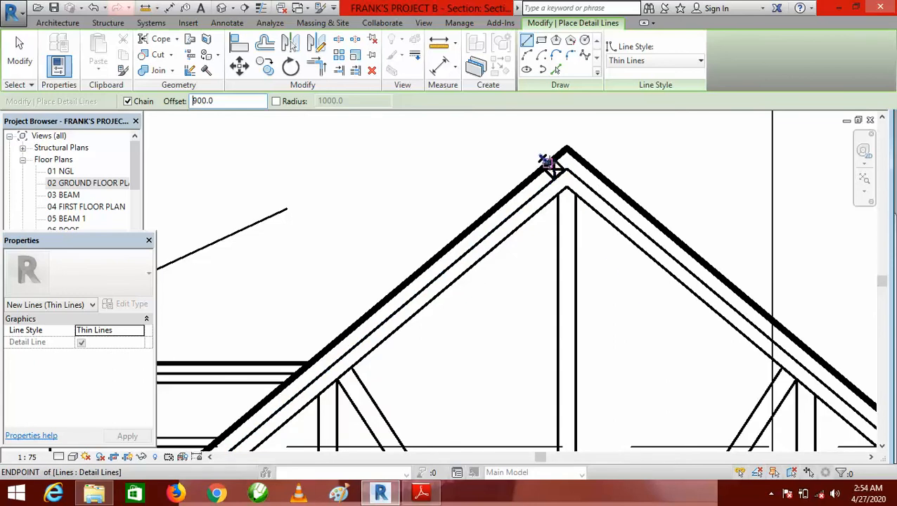
{"action": "left_click", "coordinate": [548, 163]}
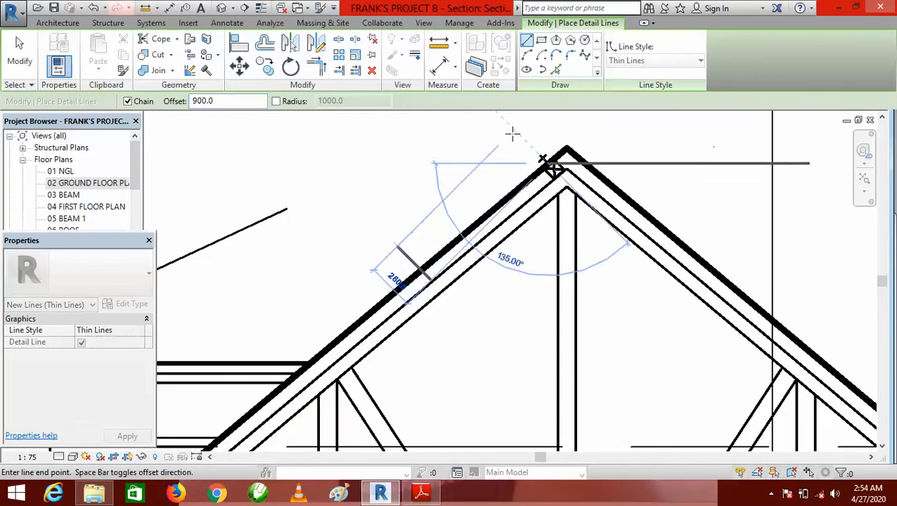
{"action": "right_click", "coordinate": [533, 132]}
{"action": "left_click", "coordinate": [551, 145]}
{"action": "scroll", "coordinate": [444, 180], "scroll_direction": "down", "scroll_amount": 3}
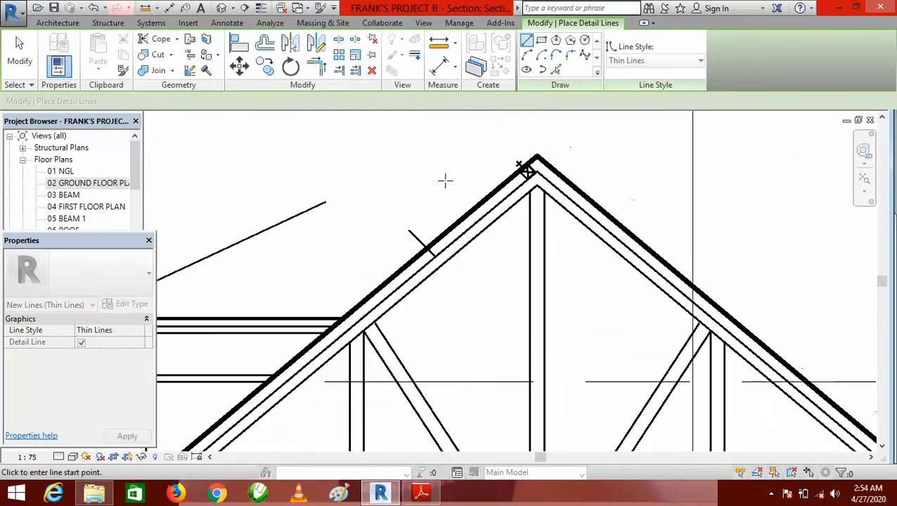
Draw a second detail line across the left rafter, offset 900 down the slope from the first spacing line.
{"action": "scroll", "coordinate": [425, 240], "scroll_direction": "up", "scroll_amount": 2}
{"action": "left_click", "coordinate": [450, 234]}
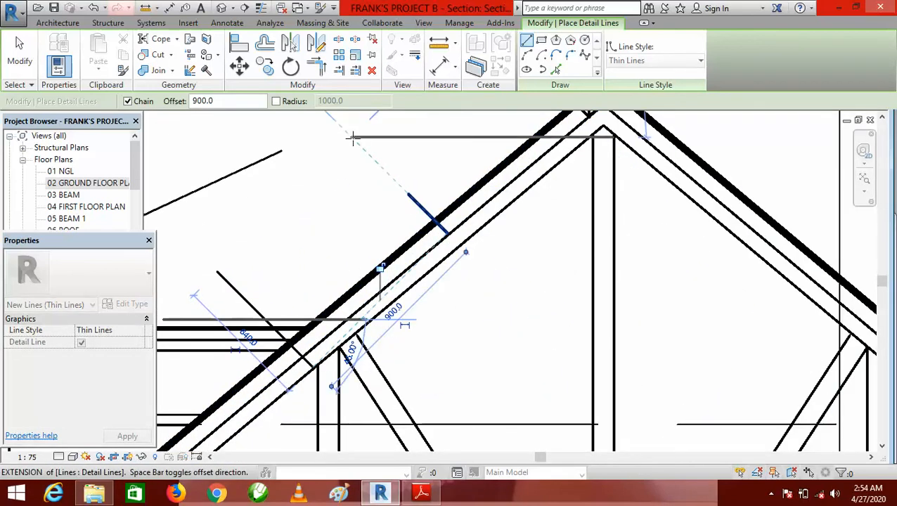
{"action": "right_click", "coordinate": [351, 138]}
{"action": "left_click", "coordinate": [381, 154]}
{"action": "scroll", "coordinate": [424, 172], "scroll_direction": "down", "scroll_amount": 3}
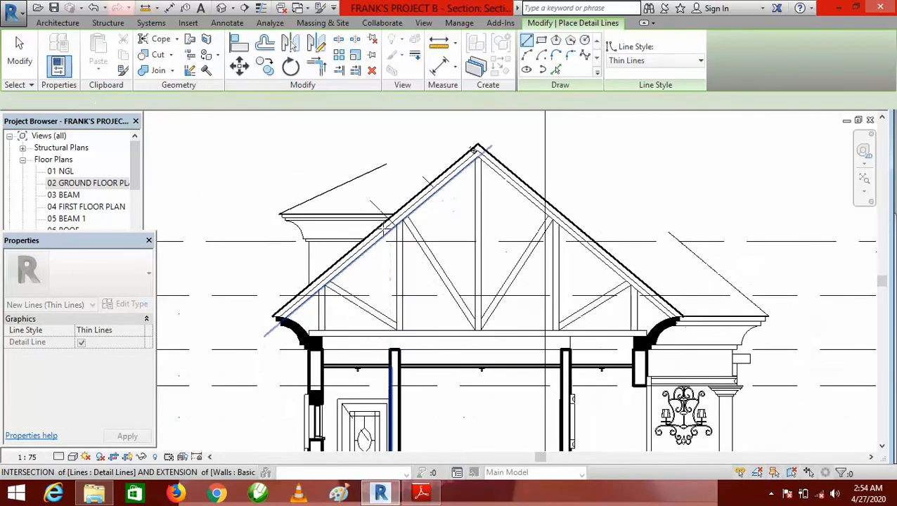
Draw a third spacing line across the left rafter at a 900 offset down the slope from the second.
{"action": "scroll", "coordinate": [391, 225], "scroll_direction": "up", "scroll_amount": 4}
{"action": "left_click", "coordinate": [403, 216]}
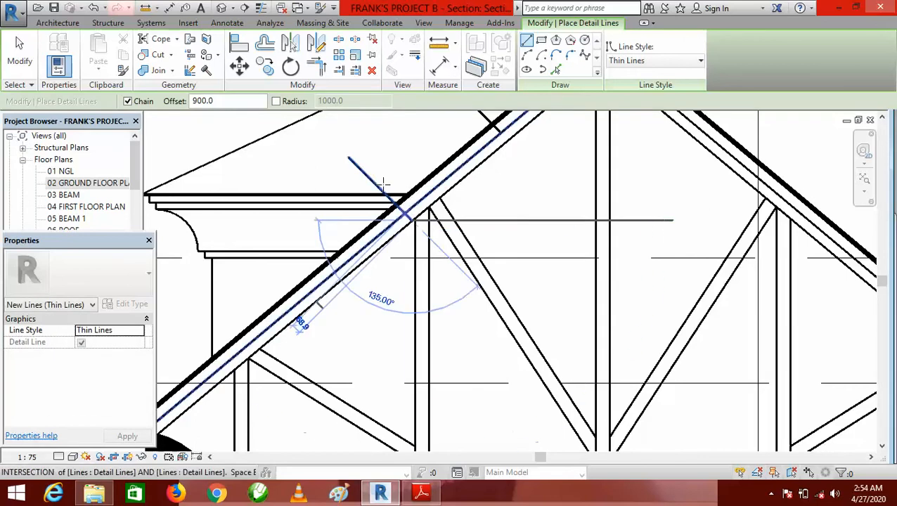
{"action": "left_click", "coordinate": [341, 151]}
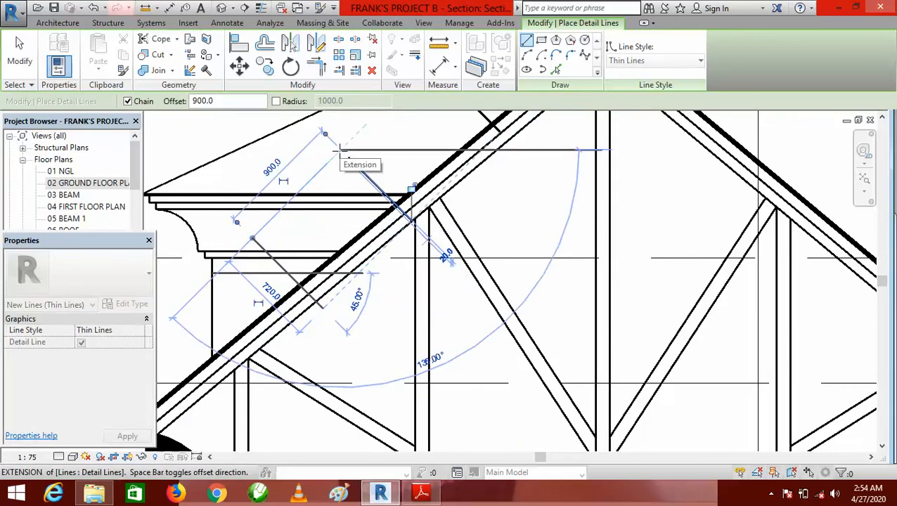
{"action": "key", "text": "Escape"}
{"action": "key", "text": "Escape"}
{"action": "scroll", "coordinate": [355, 172], "scroll_direction": "down", "scroll_amount": 5}
{"action": "scroll", "coordinate": [421, 151], "scroll_direction": "up", "scroll_amount": 6}
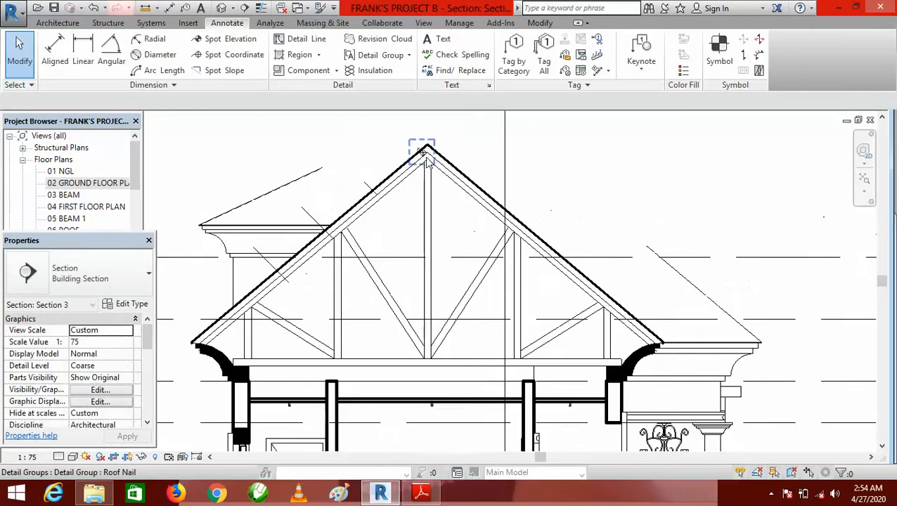
Copy the apex Roof Nail group with multiple copies enabled, placing the first copy where the first spacing line crosses the rafter's top line.
{"action": "left_click", "coordinate": [423, 159]}
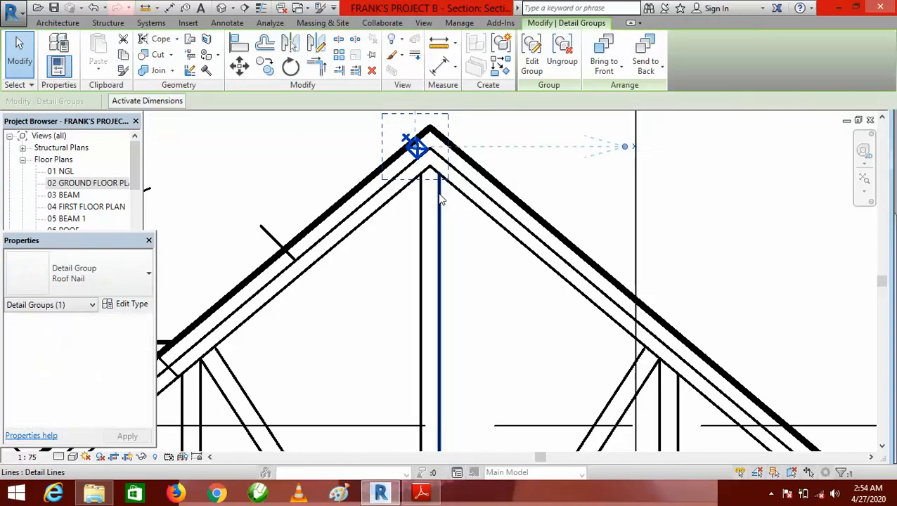
{"action": "left_click", "coordinate": [265, 68]}
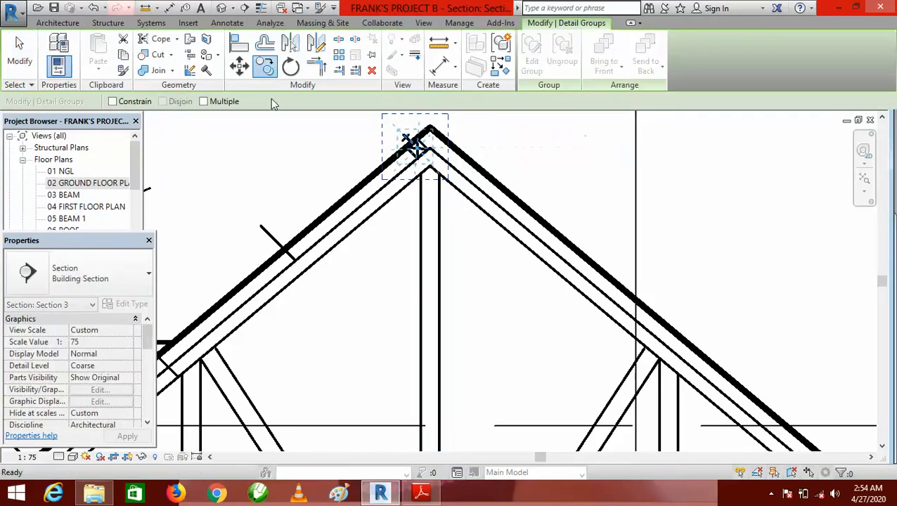
{"action": "left_click", "coordinate": [204, 102]}
{"action": "left_click", "coordinate": [415, 144]}
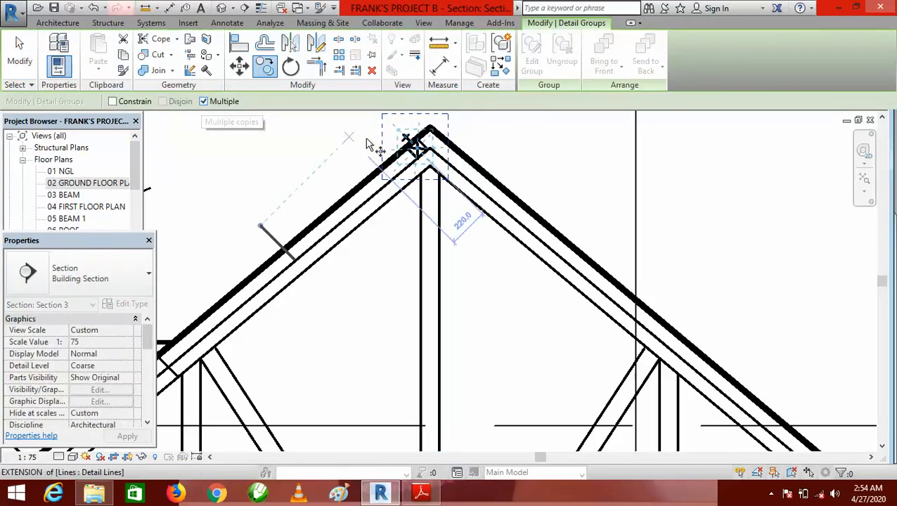
{"action": "scroll", "coordinate": [422, 148], "scroll_direction": "up", "scroll_amount": 4}
{"action": "scroll", "coordinate": [443, 161], "scroll_direction": "down", "scroll_amount": 3}
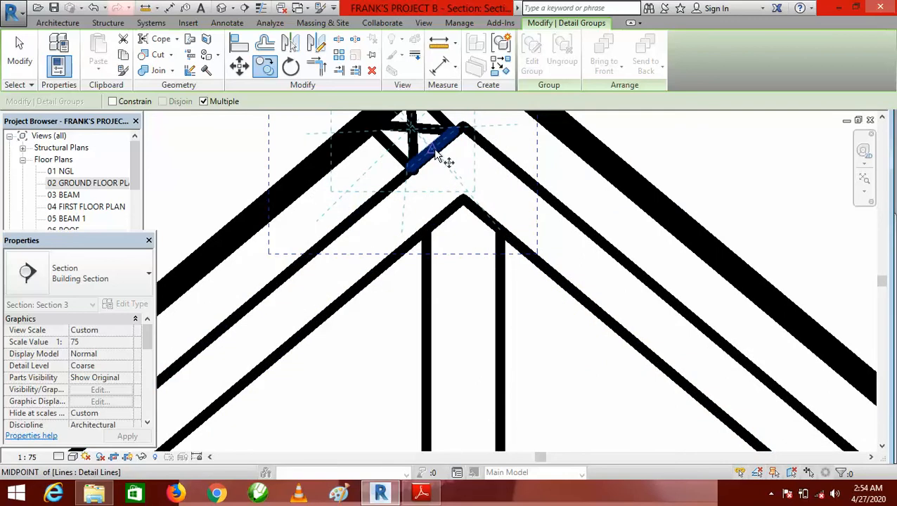
{"action": "scroll", "coordinate": [485, 141], "scroll_direction": "down", "scroll_amount": 2}
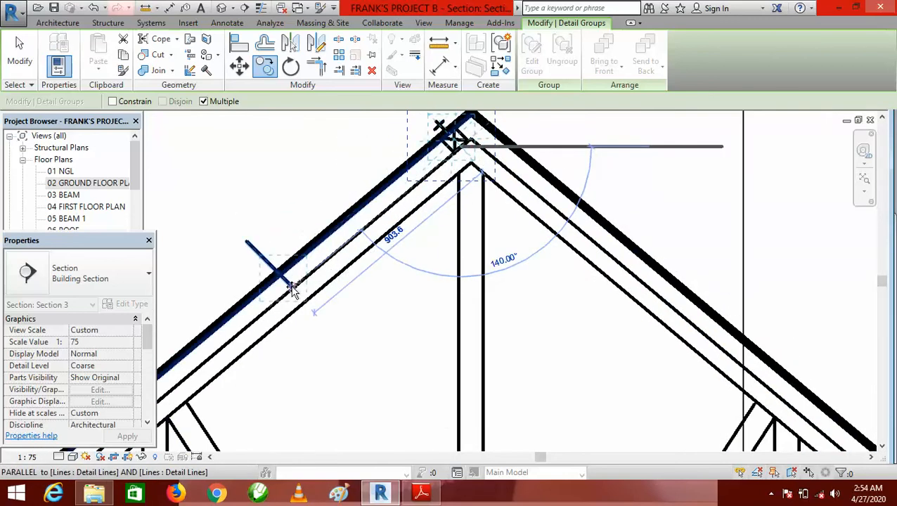
{"action": "scroll", "coordinate": [291, 285], "scroll_direction": "down", "scroll_amount": 5}
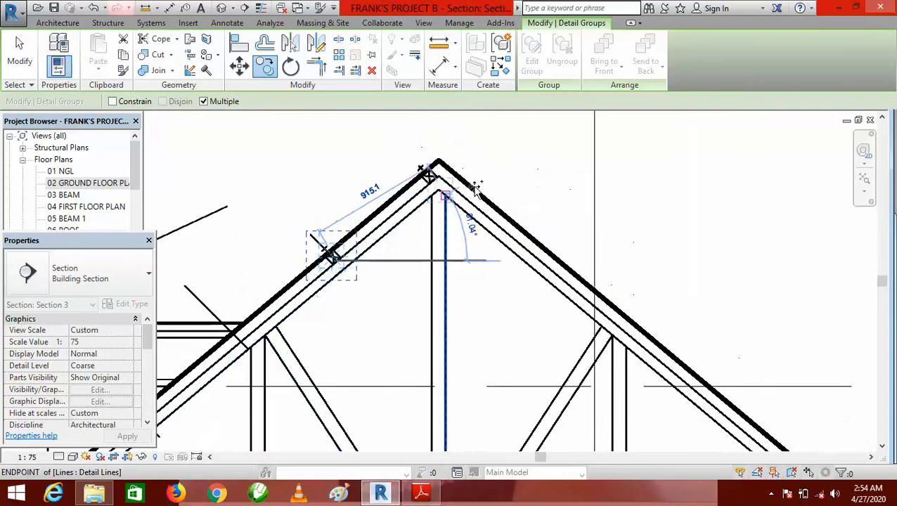
Place further Roof Nail copies where the second and third spacing lines cross the rafter's top line.
{"action": "scroll", "coordinate": [385, 239], "scroll_direction": "up", "scroll_amount": 5}
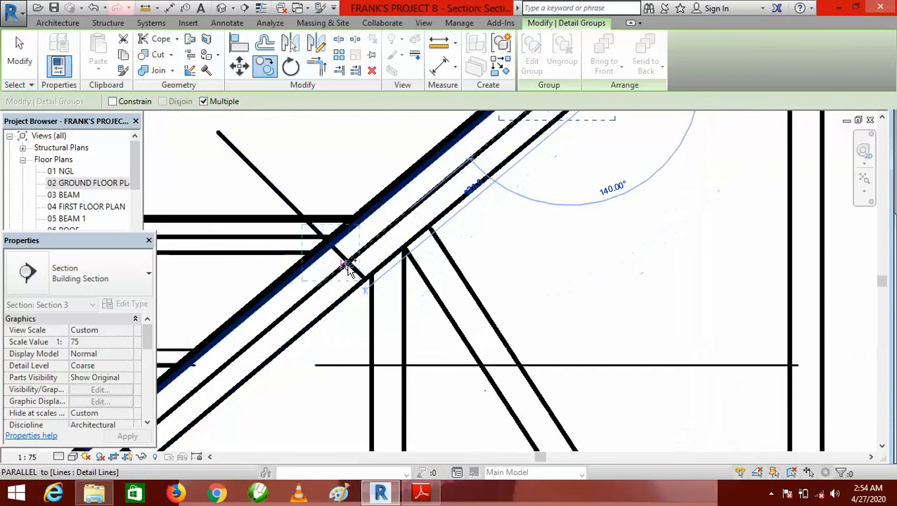
{"action": "scroll", "coordinate": [350, 262], "scroll_direction": "down", "scroll_amount": 4}
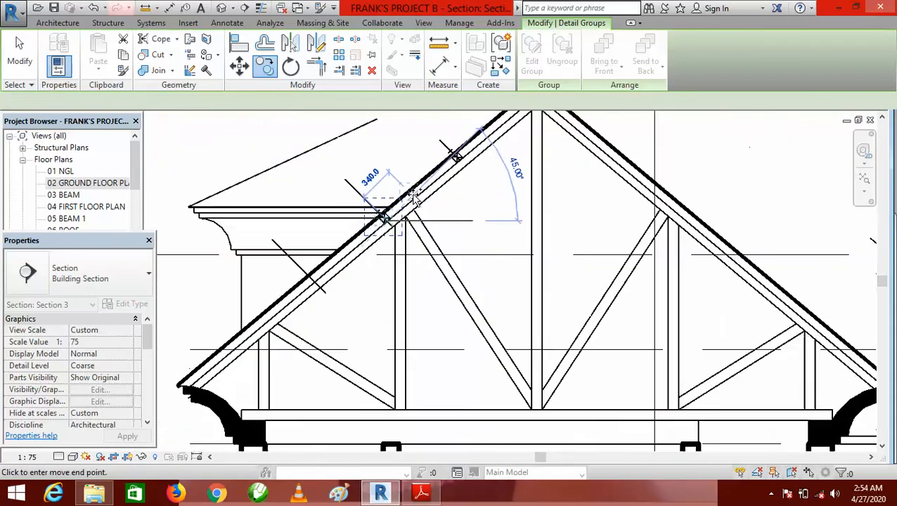
{"action": "scroll", "coordinate": [323, 295], "scroll_direction": "up", "scroll_amount": 4}
{"action": "scroll", "coordinate": [325, 288], "scroll_direction": "up", "scroll_amount": 2}
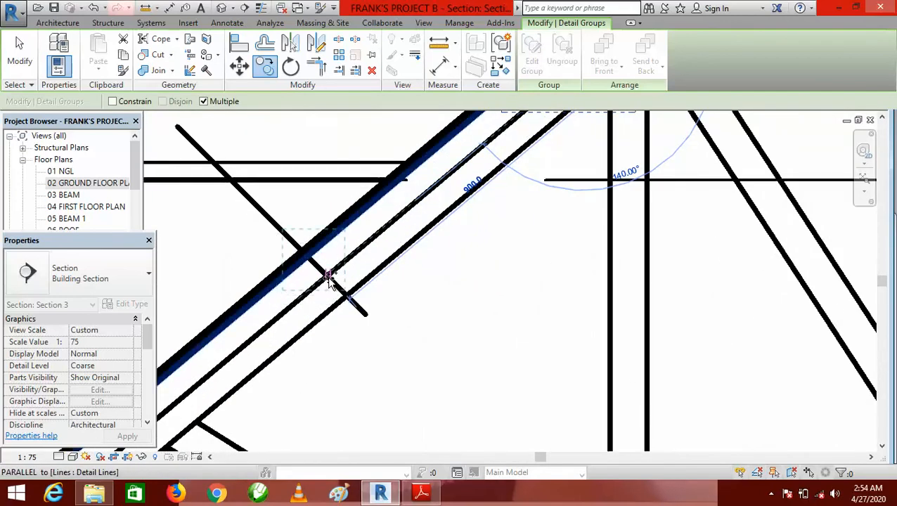
{"action": "scroll", "coordinate": [327, 276], "scroll_direction": "up", "scroll_amount": 3}
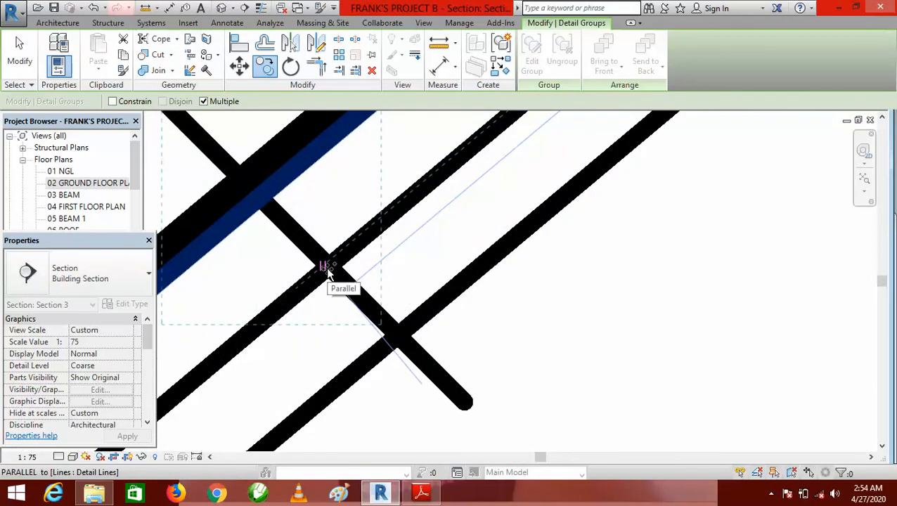
{"action": "left_click", "coordinate": [327, 270]}
{"action": "key", "text": "Escape"}
{"action": "scroll", "coordinate": [373, 239], "scroll_direction": "down", "scroll_amount": 6}
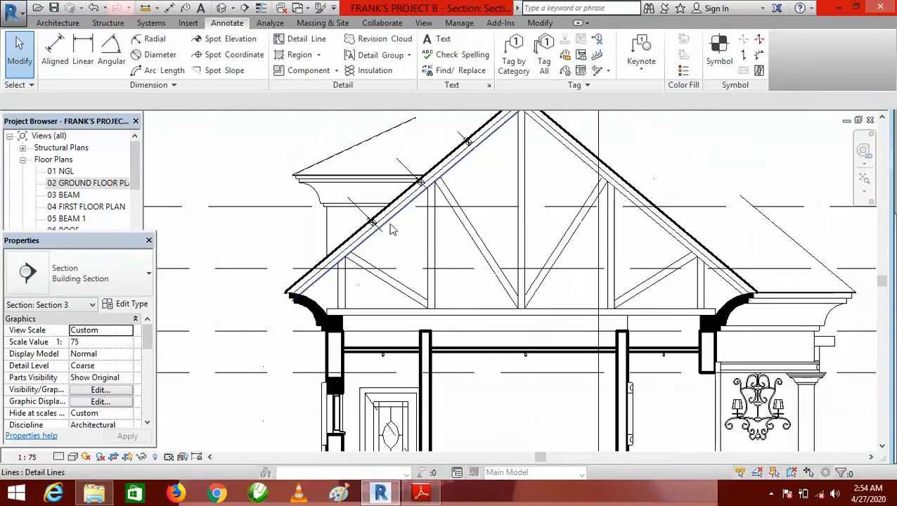
Copy the lowest Roof Nail group one more spacing down the left rafter, using the matching purlin corners of the last two groups as reference.
{"action": "scroll", "coordinate": [392, 229], "scroll_direction": "up", "scroll_amount": 5}
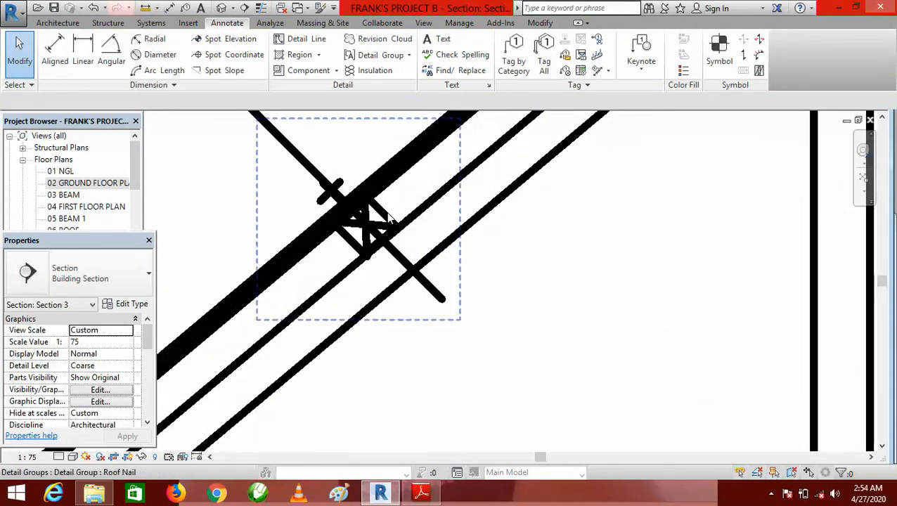
{"action": "left_click", "coordinate": [389, 220]}
{"action": "scroll", "coordinate": [380, 239], "scroll_direction": "down", "scroll_amount": 6}
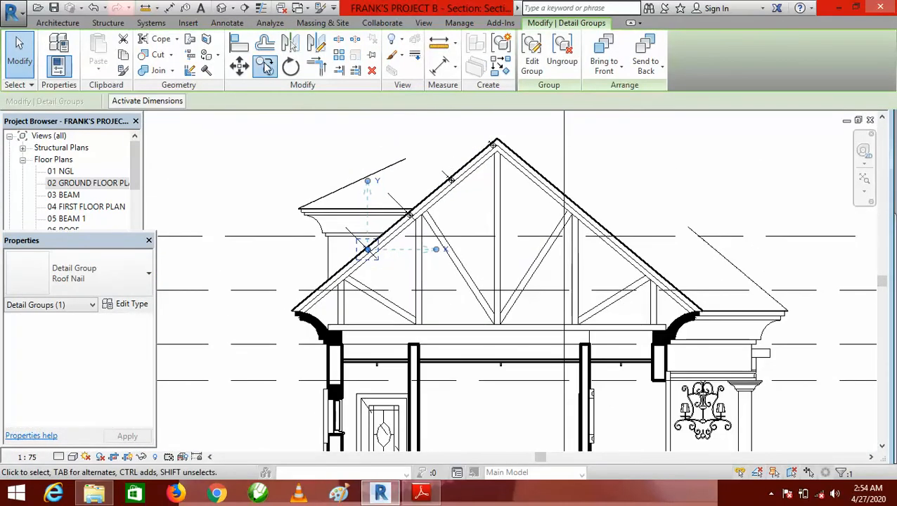
{"action": "left_click", "coordinate": [266, 66]}
{"action": "scroll", "coordinate": [366, 250], "scroll_direction": "up", "scroll_amount": 7}
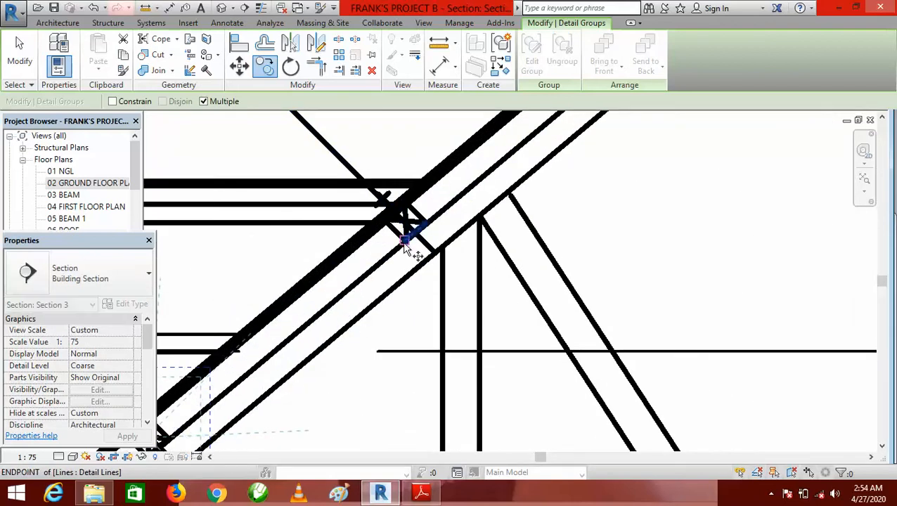
{"action": "left_click", "coordinate": [405, 244]}
{"action": "scroll", "coordinate": [436, 231], "scroll_direction": "down", "scroll_amount": 5}
{"action": "scroll", "coordinate": [298, 343], "scroll_direction": "up", "scroll_amount": 6}
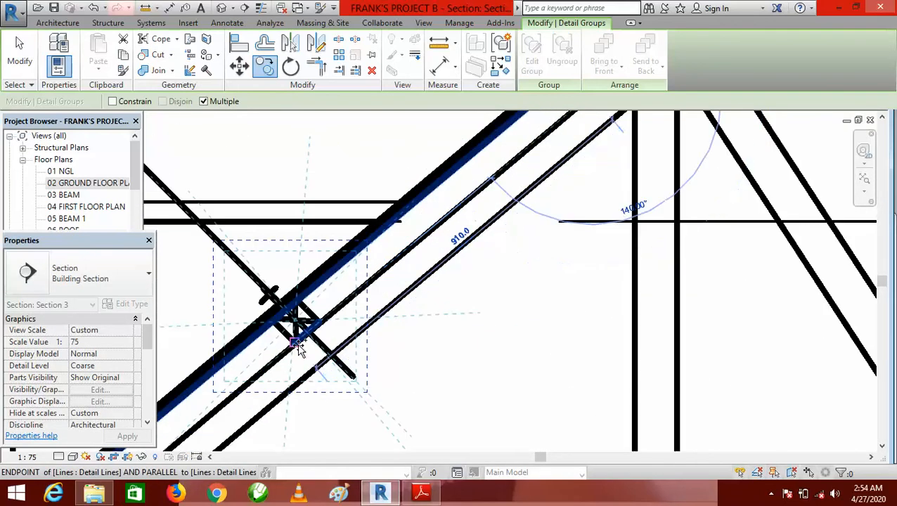
{"action": "scroll", "coordinate": [352, 322], "scroll_direction": "down", "scroll_amount": 6}
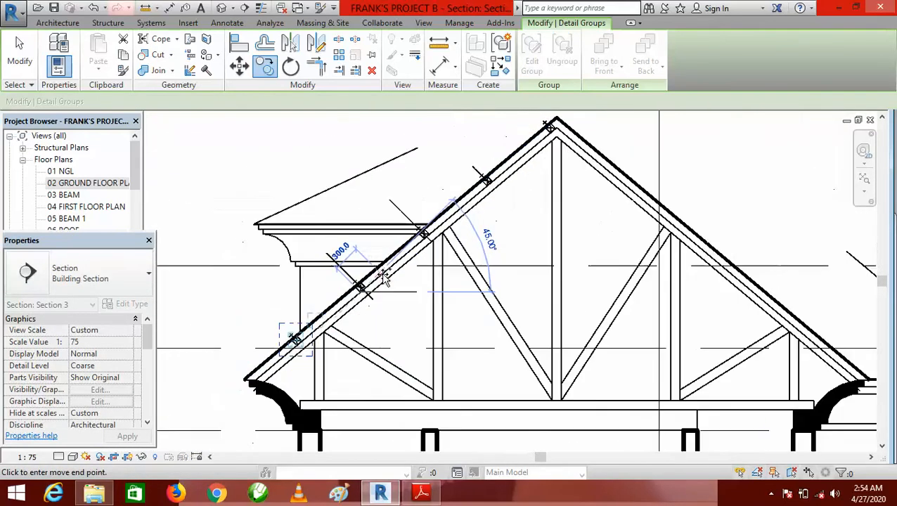
{"action": "scroll", "coordinate": [239, 371], "scroll_direction": "up", "scroll_amount": 3}
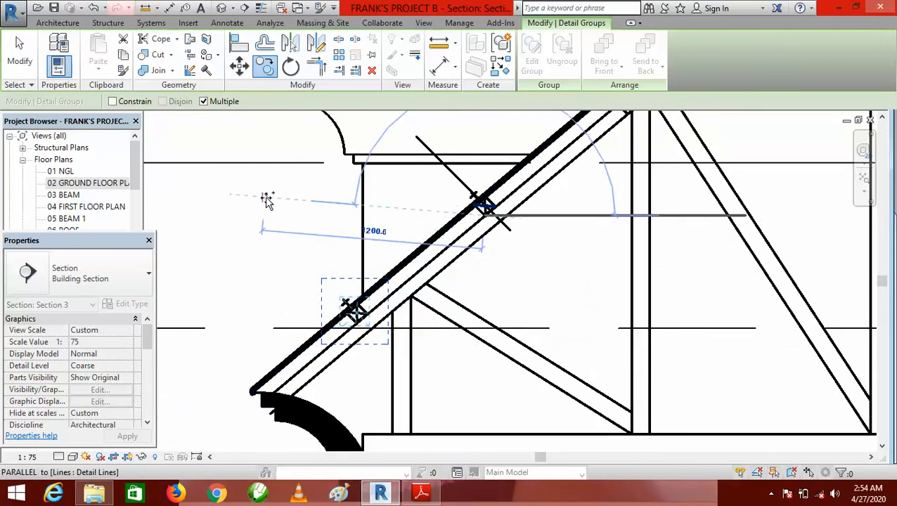
{"action": "key", "text": "Escape"}
{"action": "key", "text": "Escape"}
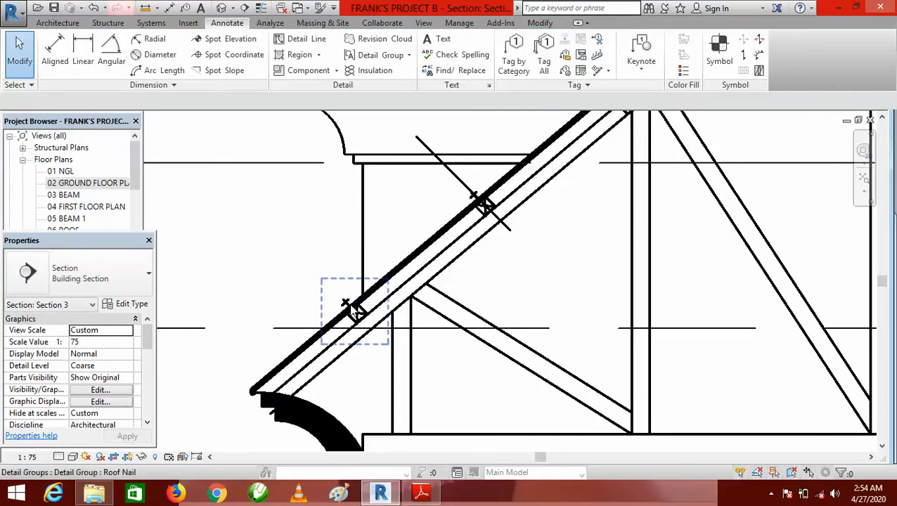
Copy the lowest Roof Nail group from its purlin's lower corner to the eaves end of the left rafter's top line.
{"action": "left_click", "coordinate": [354, 309]}
{"action": "key", "text": "c"}
{"action": "key", "text": "c"}
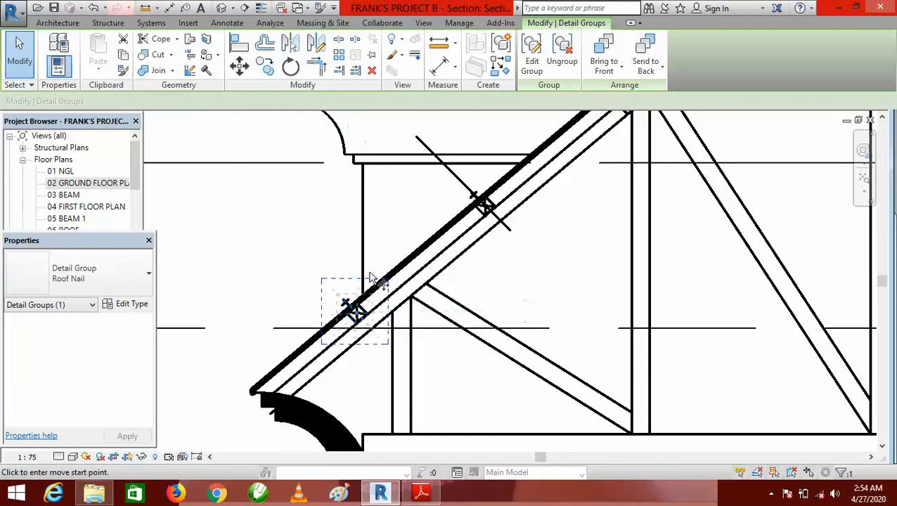
{"action": "scroll", "coordinate": [345, 363], "scroll_direction": "up", "scroll_amount": 2}
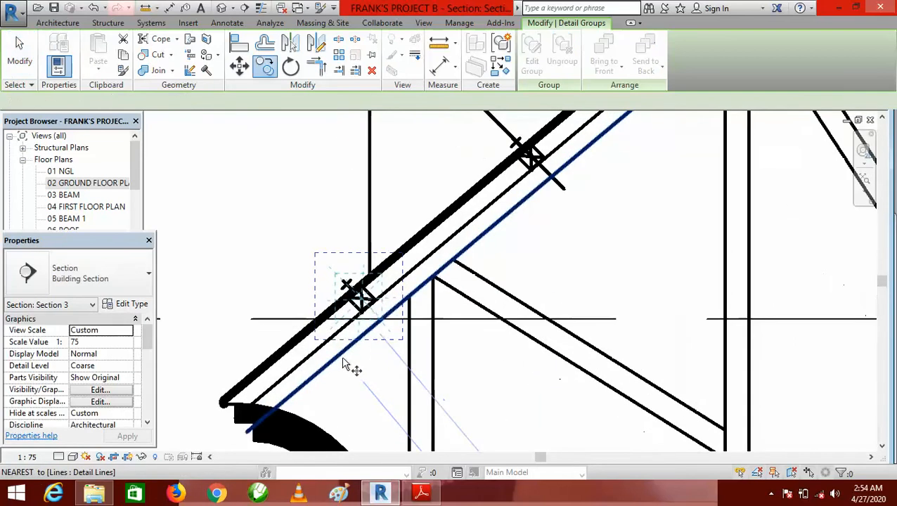
{"action": "left_click", "coordinate": [363, 314]}
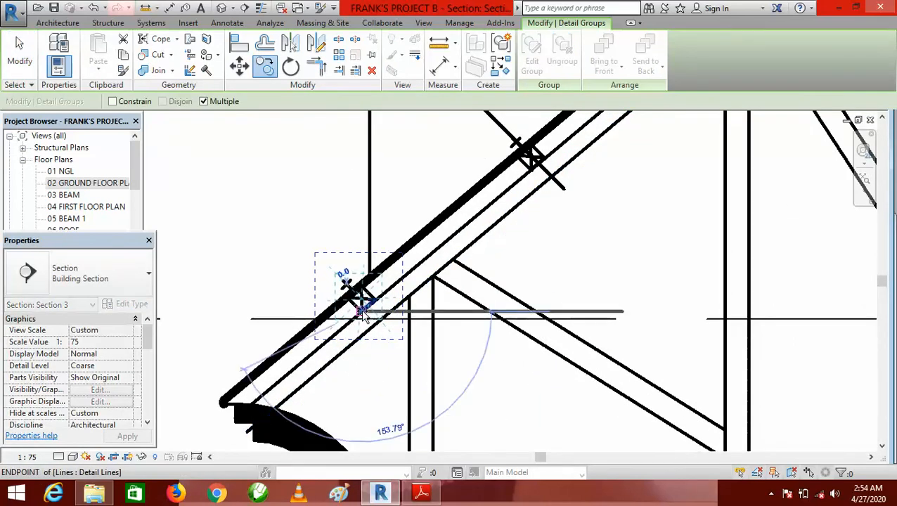
{"action": "left_click", "coordinate": [252, 406]}
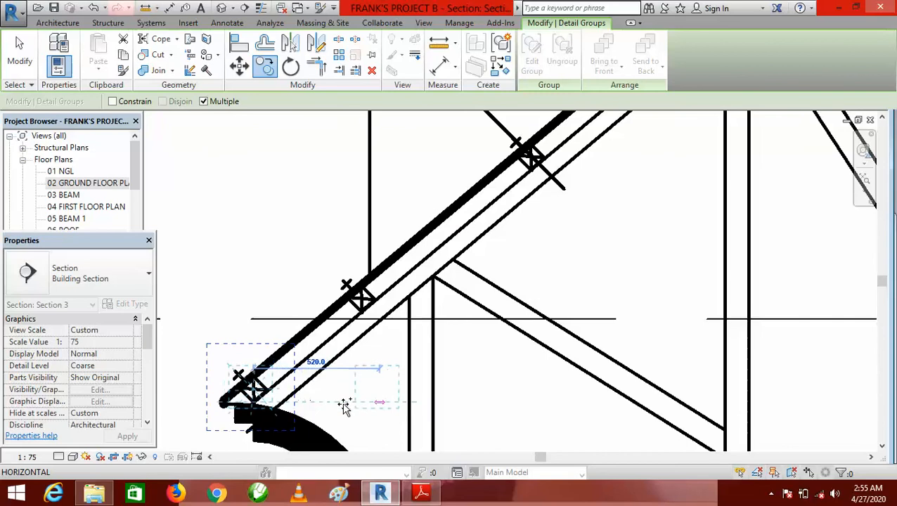
{"action": "scroll", "coordinate": [286, 295], "scroll_direction": "down", "scroll_amount": 2}
{"action": "key", "text": "Escape"}
{"action": "key", "text": "Escape"}
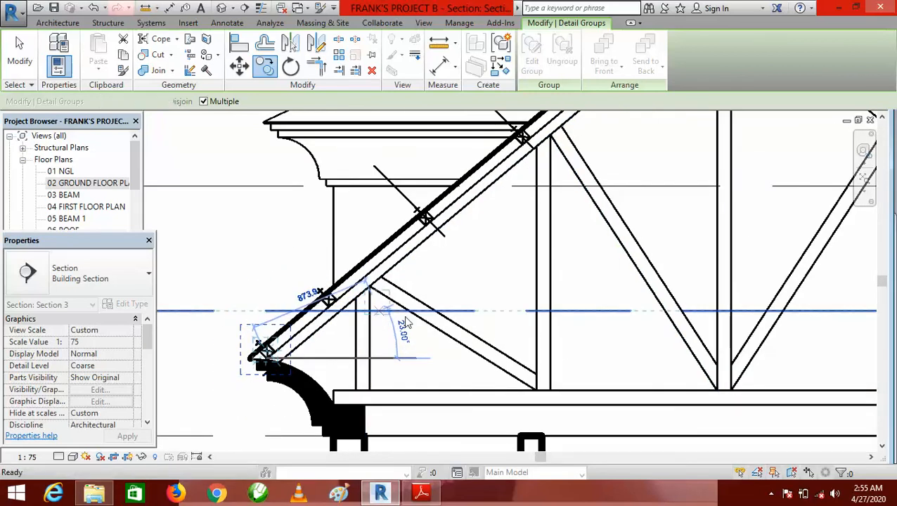
Delete the temporary diagonal spacing lines that cross the left rafter.
{"action": "scroll", "coordinate": [353, 312], "scroll_direction": "down", "scroll_amount": 4}
{"action": "scroll", "coordinate": [417, 234], "scroll_direction": "up", "scroll_amount": 2}
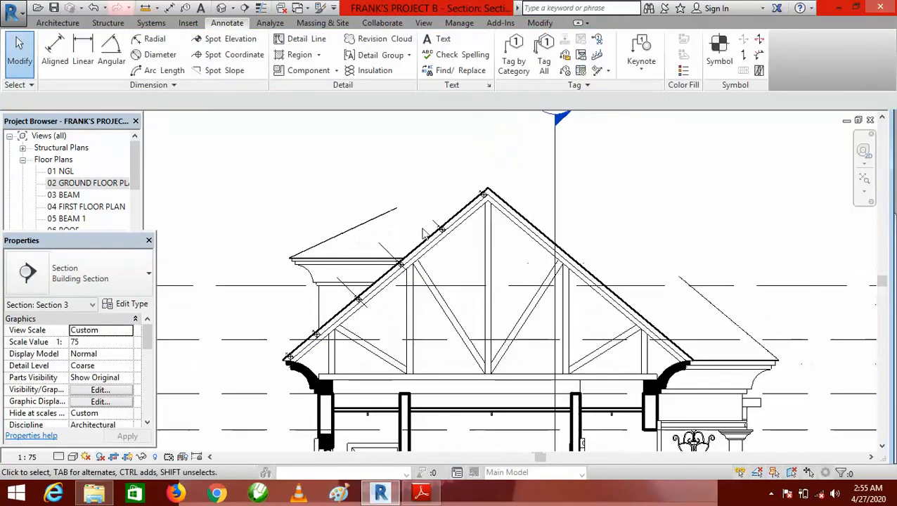
{"action": "scroll", "coordinate": [434, 225], "scroll_direction": "up", "scroll_amount": 3}
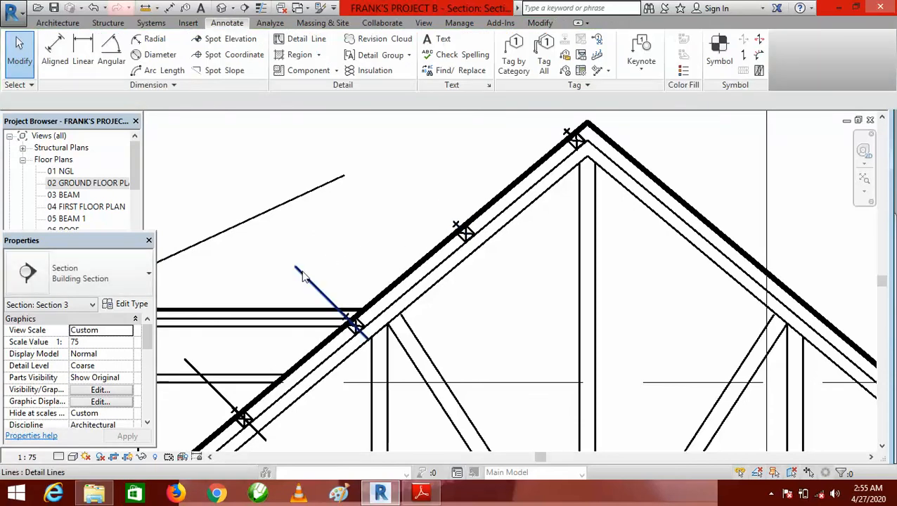
{"action": "scroll", "coordinate": [426, 239], "scroll_direction": "down", "scroll_amount": 3}
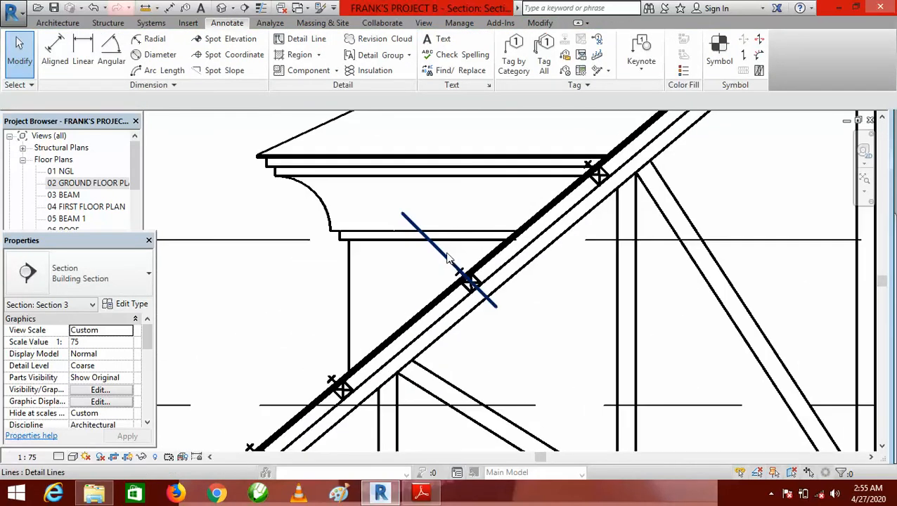
{"action": "left_click", "coordinate": [443, 263]}
{"action": "key", "text": "Delete"}
{"action": "scroll", "coordinate": [360, 258], "scroll_direction": "down", "scroll_amount": 4}
{"action": "scroll", "coordinate": [281, 334], "scroll_direction": "up", "scroll_amount": 2}
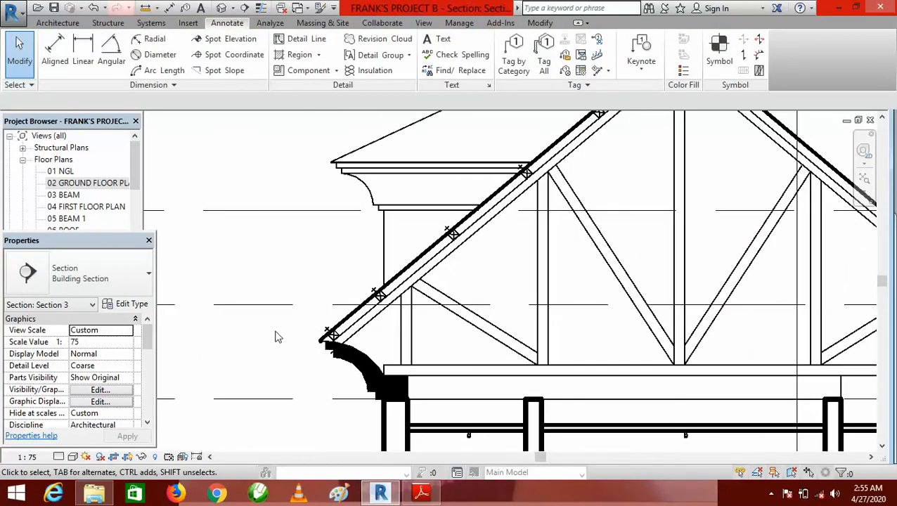
{"action": "scroll", "coordinate": [524, 304], "scroll_direction": "down", "scroll_amount": 3}
{"action": "scroll", "coordinate": [492, 289], "scroll_direction": "up", "scroll_amount": 2}
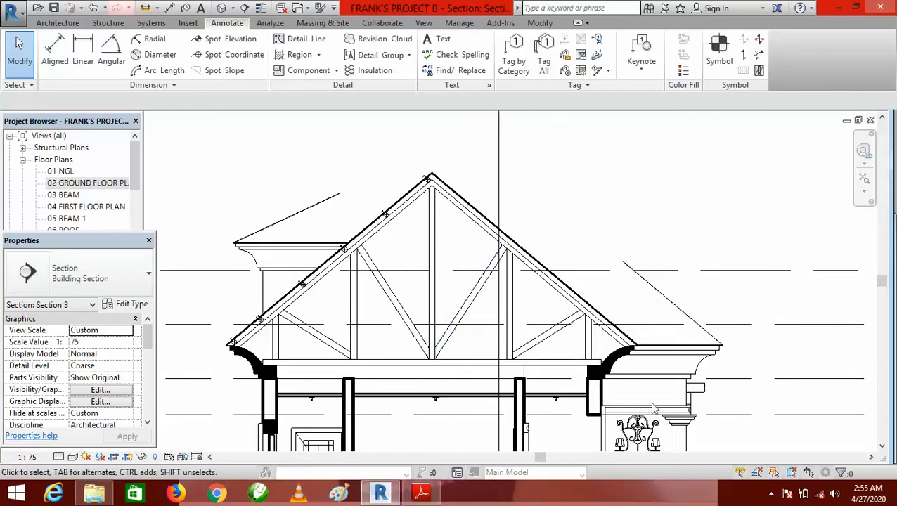
Select all six Roof Nail groups along the left rafter, from the apex down to the eaves.
{"action": "scroll", "coordinate": [415, 184], "scroll_direction": "up", "scroll_amount": 2}
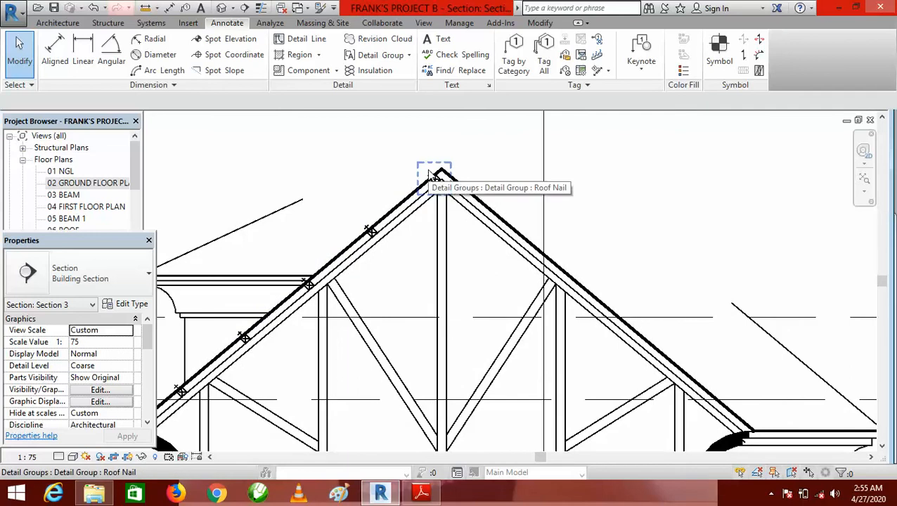
{"action": "double_click", "coordinate": [430, 174]}
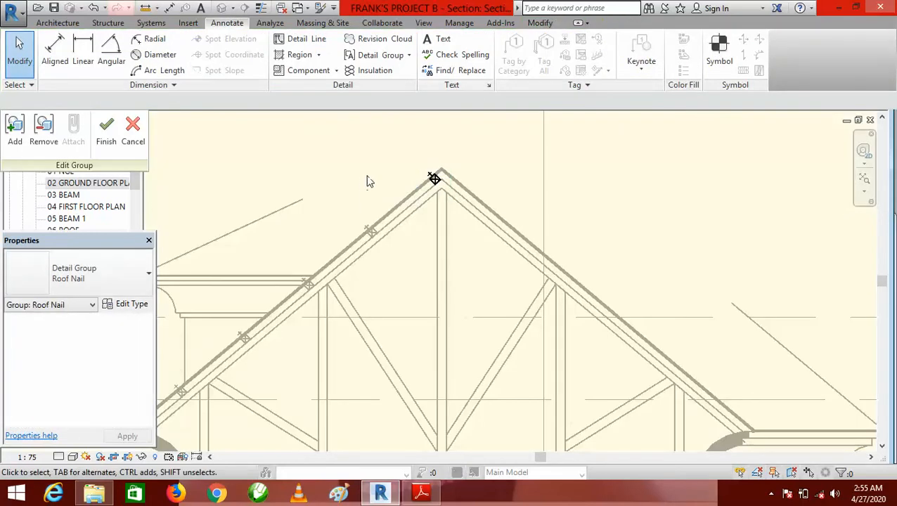
{"action": "left_click", "coordinate": [133, 130]}
{"action": "scroll", "coordinate": [537, 186], "scroll_direction": "down", "scroll_amount": 4}
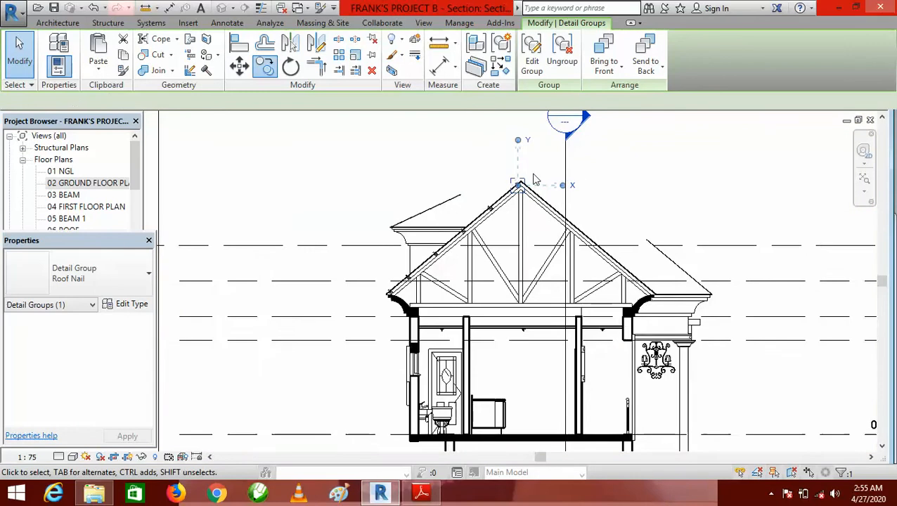
{"action": "scroll", "coordinate": [492, 190], "scroll_direction": "up", "scroll_amount": 2}
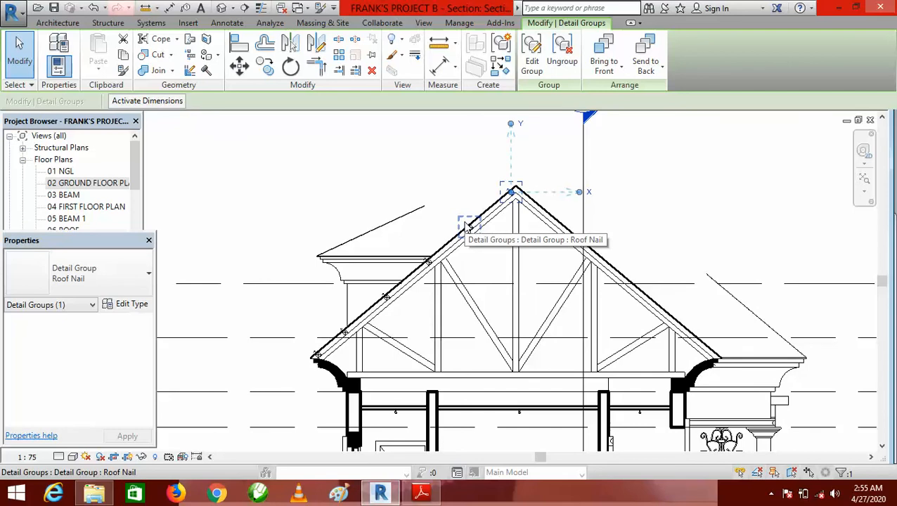
{"action": "left_click", "coordinate": [465, 224], "text": "ctrl"}
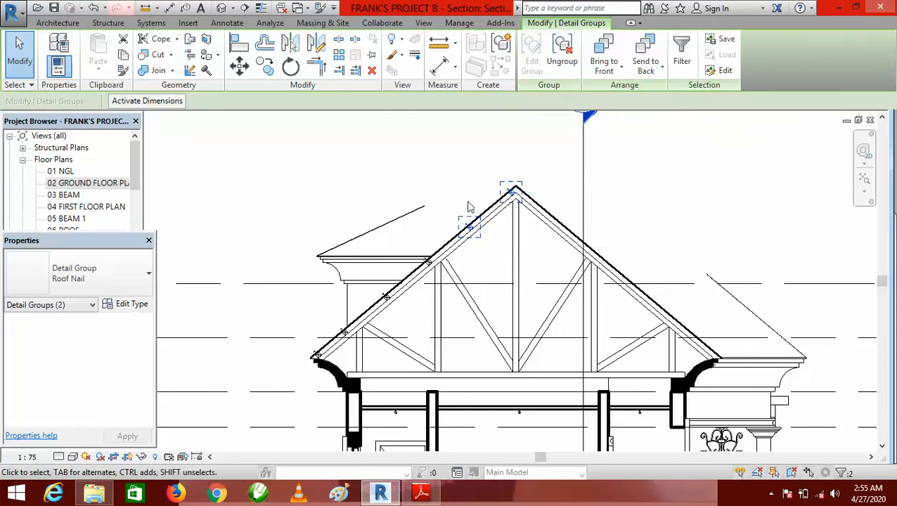
{"action": "scroll", "coordinate": [466, 223], "scroll_direction": "down", "scroll_amount": 3}
{"action": "scroll", "coordinate": [438, 251], "scroll_direction": "up", "scroll_amount": 6}
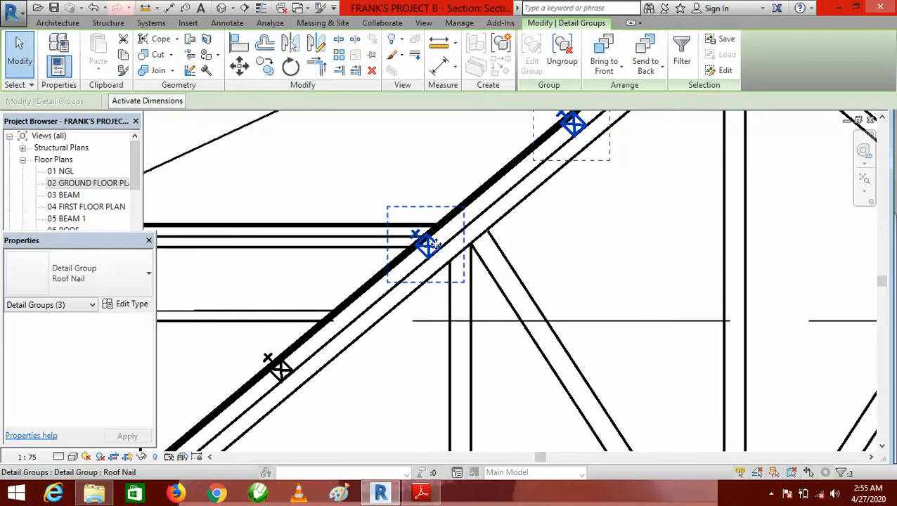
{"action": "scroll", "coordinate": [431, 243], "scroll_direction": "down", "scroll_amount": 4}
{"action": "scroll", "coordinate": [384, 264], "scroll_direction": "up", "scroll_amount": 6}
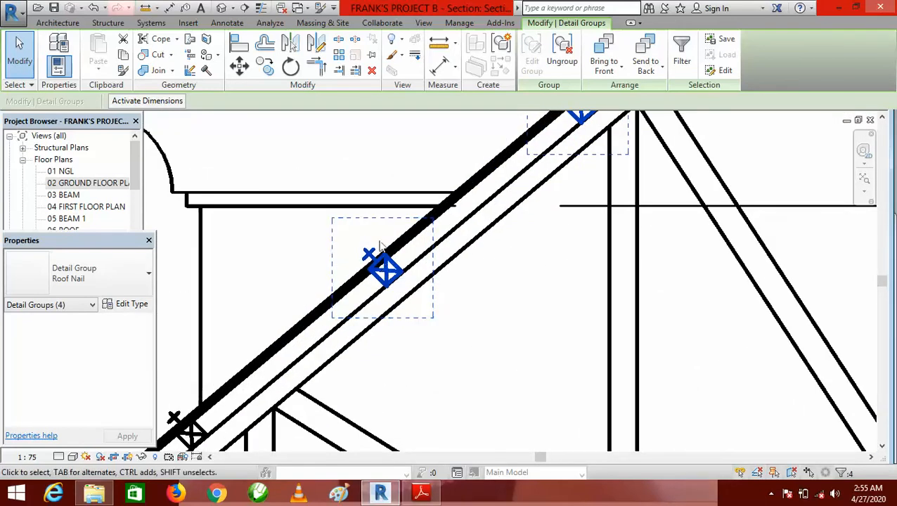
{"action": "scroll", "coordinate": [380, 246], "scroll_direction": "down", "scroll_amount": 4}
{"action": "scroll", "coordinate": [348, 289], "scroll_direction": "up", "scroll_amount": 5}
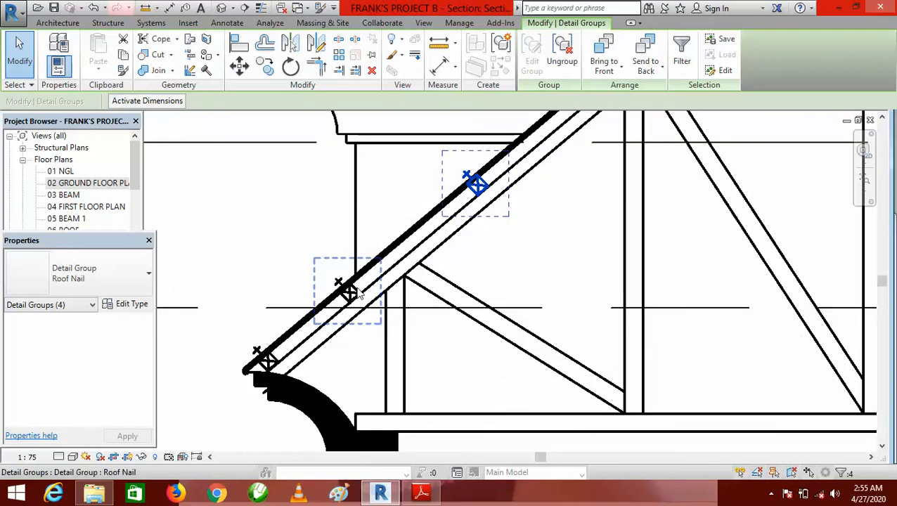
{"action": "scroll", "coordinate": [358, 283], "scroll_direction": "down", "scroll_amount": 4}
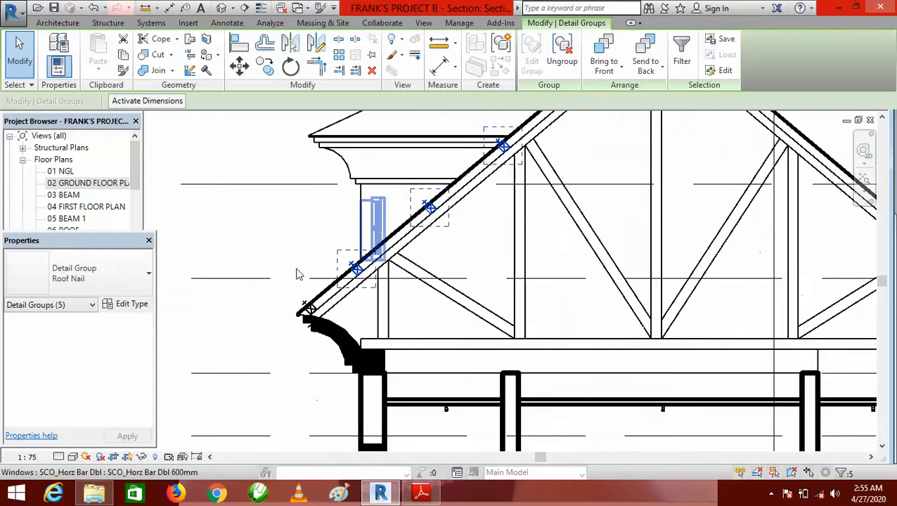
{"action": "scroll", "coordinate": [299, 278], "scroll_direction": "up", "scroll_amount": 5}
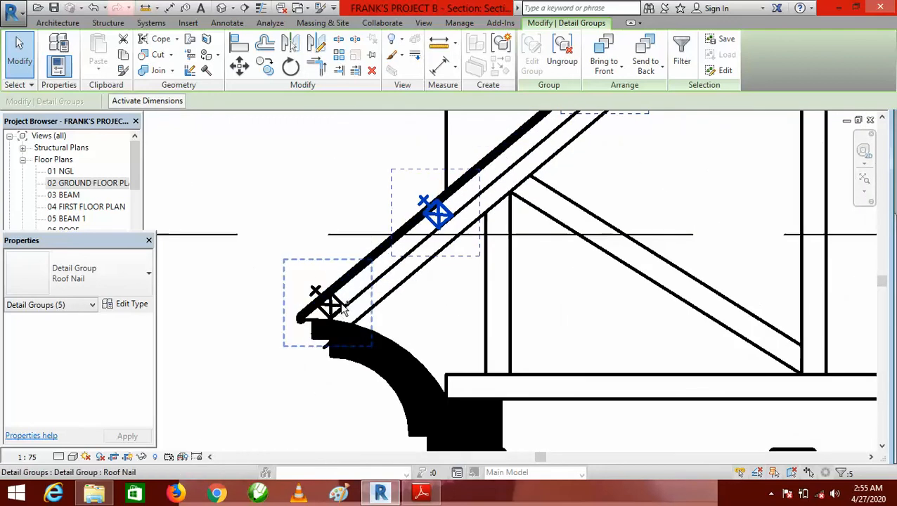
{"action": "left_click", "coordinate": [341, 305], "text": "ctrl"}
{"action": "scroll", "coordinate": [335, 290], "scroll_direction": "down", "scroll_amount": 5}
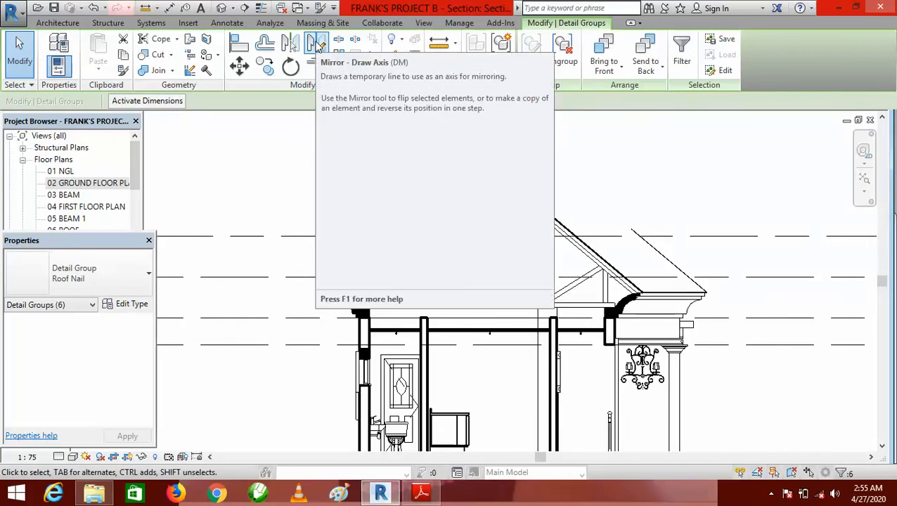
Mirror copies of the selected Roof Nail groups onto the right rafter about a vertical axis drawn from the roof apex.
{"action": "left_click", "coordinate": [317, 44]}
{"action": "scroll", "coordinate": [442, 181], "scroll_direction": "up", "scroll_amount": 5}
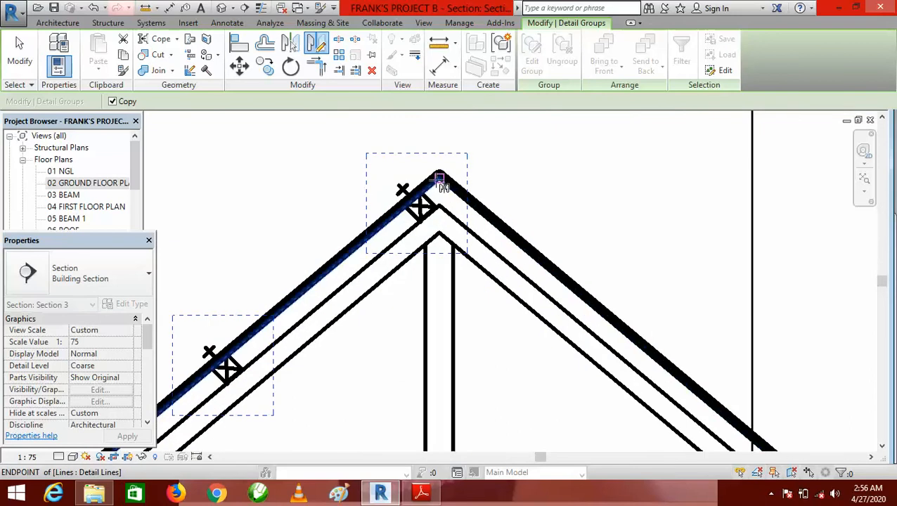
{"action": "left_click", "coordinate": [441, 176]}
{"action": "scroll", "coordinate": [443, 179], "scroll_direction": "down", "scroll_amount": 1}
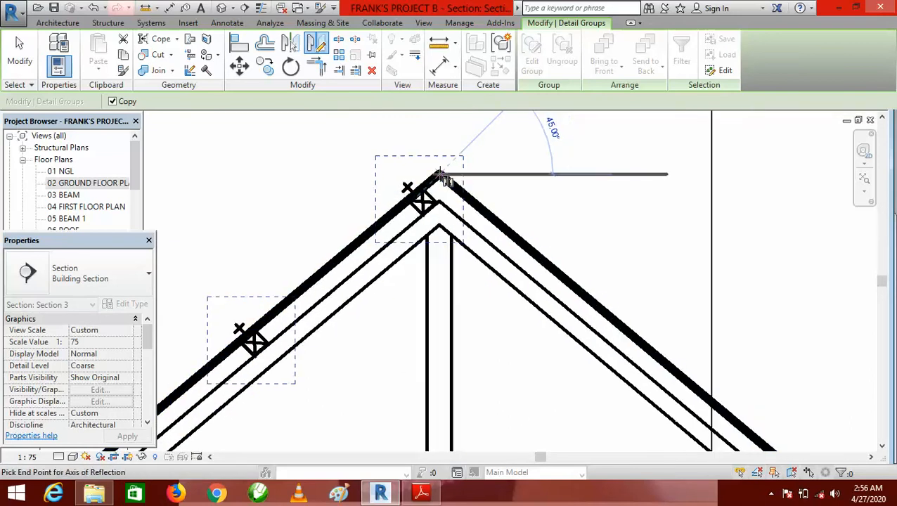
{"action": "scroll", "coordinate": [442, 179], "scroll_direction": "down", "scroll_amount": 1}
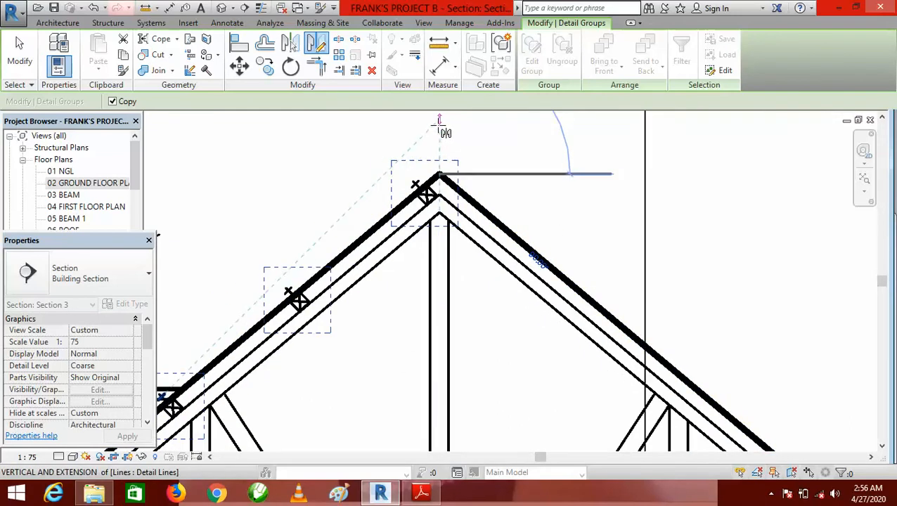
{"action": "scroll", "coordinate": [439, 123], "scroll_direction": "down", "scroll_amount": 2}
{"action": "left_click", "coordinate": [440, 124]}
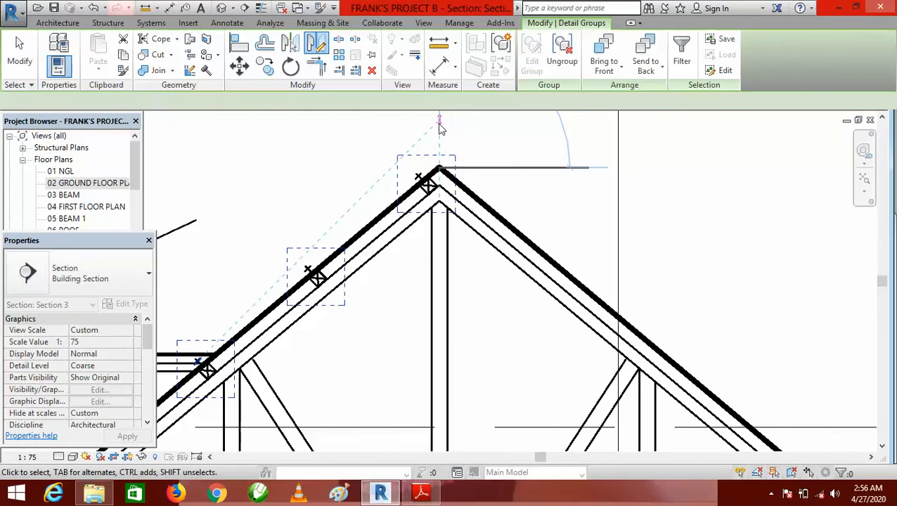
{"action": "scroll", "coordinate": [457, 187], "scroll_direction": "up", "scroll_amount": 2}
{"action": "scroll", "coordinate": [461, 192], "scroll_direction": "up", "scroll_amount": 1}
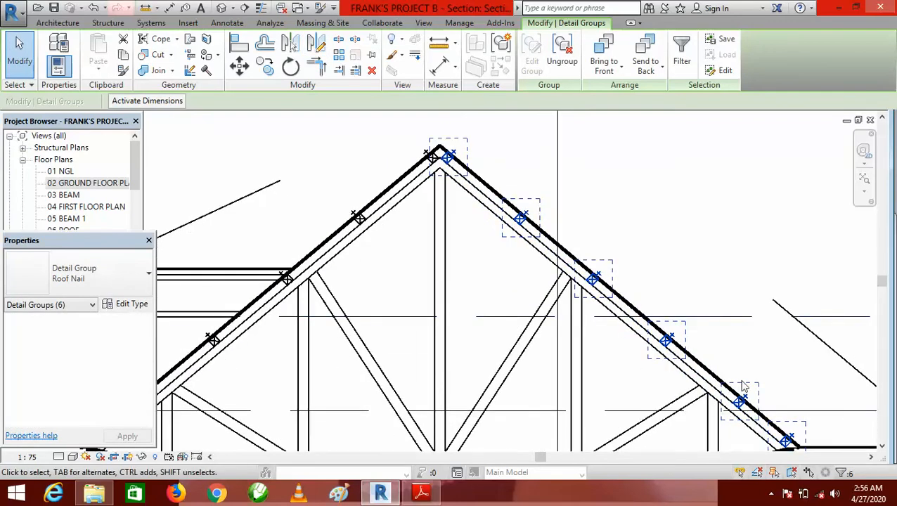
{"action": "key", "text": "Escape"}
Examine the building section from the roof truss through both floors down to the foundation.
{"action": "scroll", "coordinate": [505, 257], "scroll_direction": "down", "scroll_amount": 3}
{"action": "scroll", "coordinate": [505, 257], "scroll_direction": "up", "scroll_amount": 2}
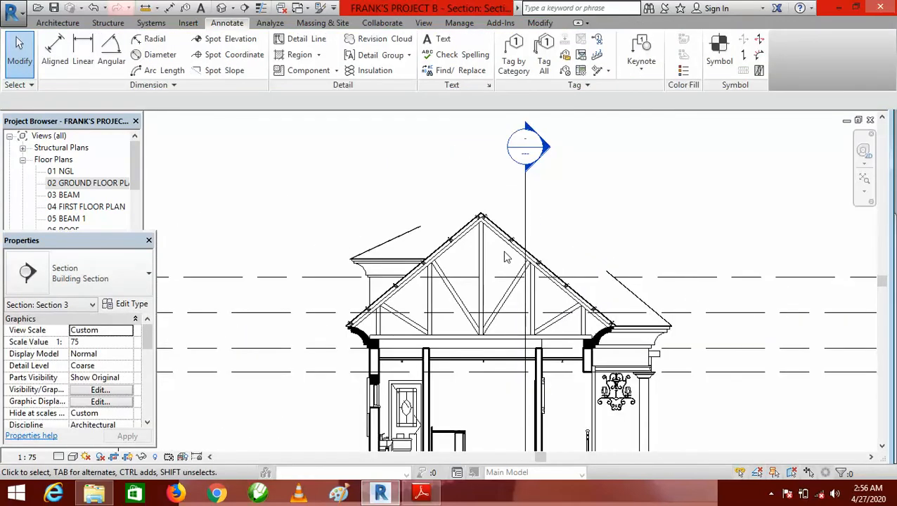
{"action": "scroll", "coordinate": [561, 302], "scroll_direction": "up", "scroll_amount": 1}
{"action": "scroll", "coordinate": [466, 250], "scroll_direction": "down", "scroll_amount": 1}
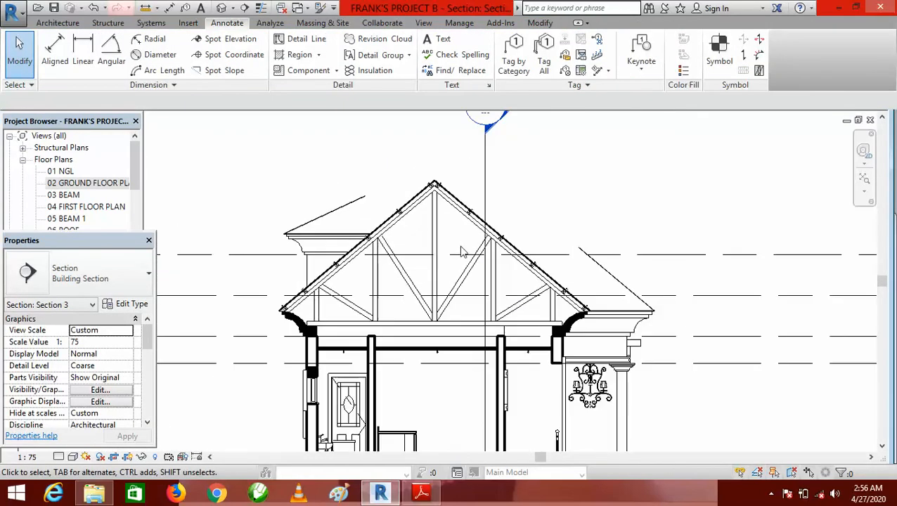
{"action": "scroll", "coordinate": [456, 301], "scroll_direction": "down", "scroll_amount": 1}
{"action": "scroll", "coordinate": [461, 295], "scroll_direction": "up", "scroll_amount": 1}
{"action": "scroll", "coordinate": [464, 288], "scroll_direction": "down", "scroll_amount": 2}
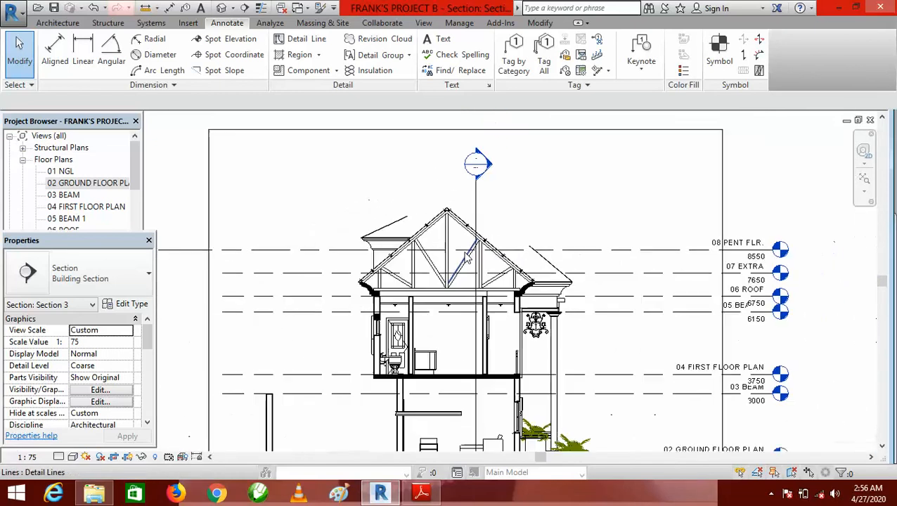
{"action": "scroll", "coordinate": [469, 236], "scroll_direction": "up", "scroll_amount": 1}
{"action": "scroll", "coordinate": [469, 236], "scroll_direction": "down", "scroll_amount": 2}
{"action": "scroll", "coordinate": [479, 211], "scroll_direction": "up", "scroll_amount": 2}
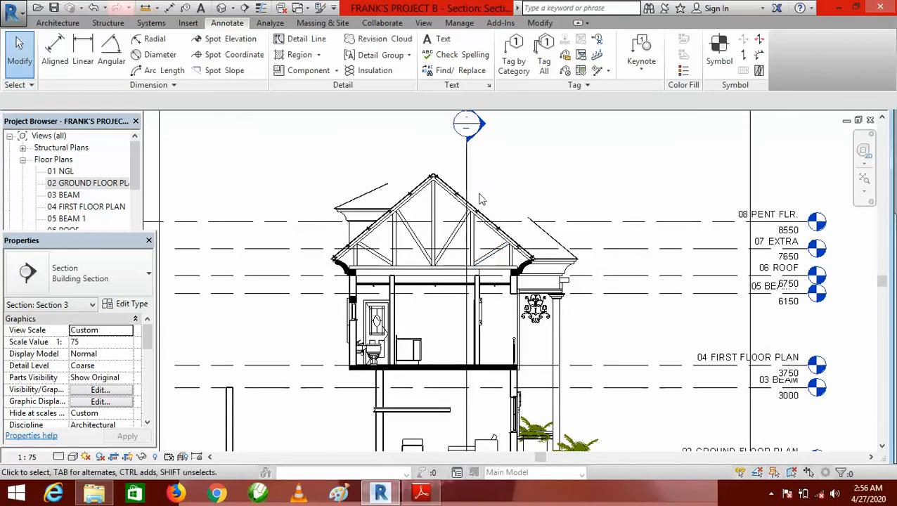
{"action": "scroll", "coordinate": [481, 211], "scroll_direction": "down", "scroll_amount": 2}
{"action": "scroll", "coordinate": [479, 271], "scroll_direction": "up", "scroll_amount": 2}
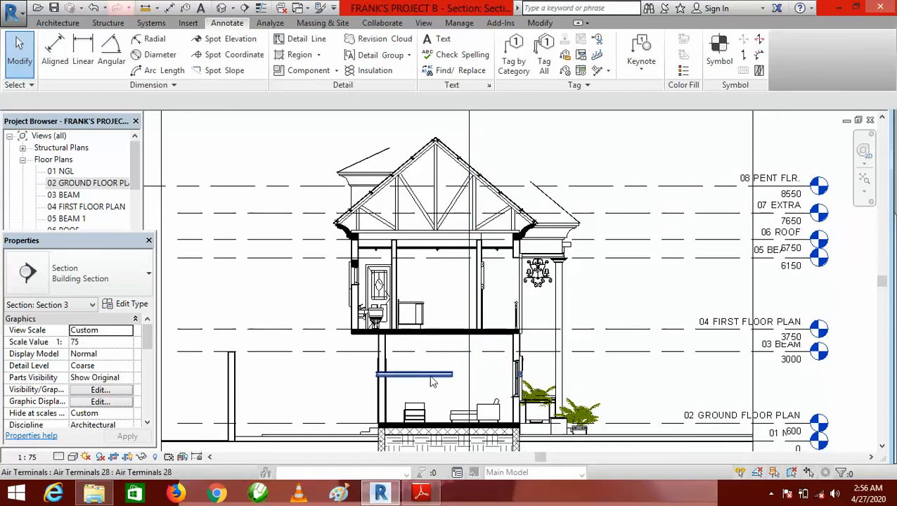
{"action": "scroll", "coordinate": [432, 382], "scroll_direction": "up", "scroll_amount": 3}
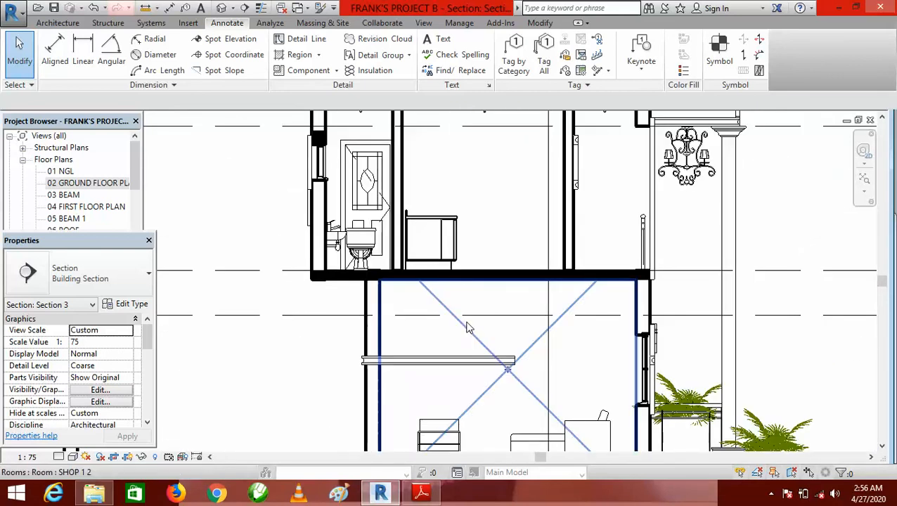
{"action": "scroll", "coordinate": [469, 326], "scroll_direction": "down", "scroll_amount": 2}
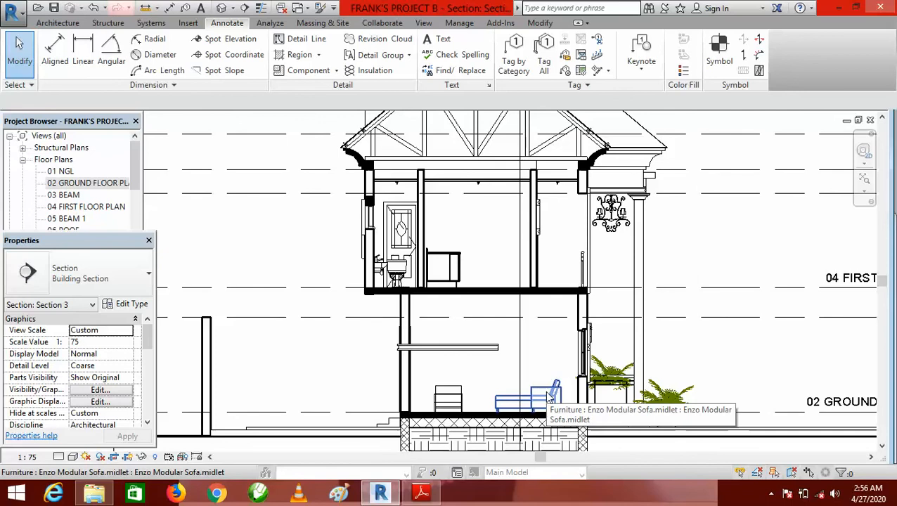
{"action": "scroll", "coordinate": [534, 379], "scroll_direction": "down", "scroll_amount": 3}
{"action": "scroll", "coordinate": [469, 297], "scroll_direction": "up", "scroll_amount": 2}
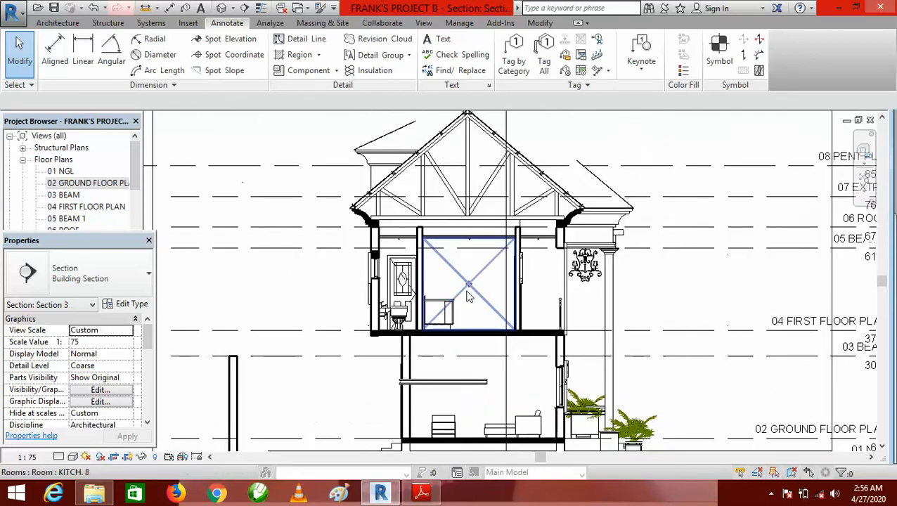
{"action": "scroll", "coordinate": [469, 296], "scroll_direction": "down", "scroll_amount": 2}
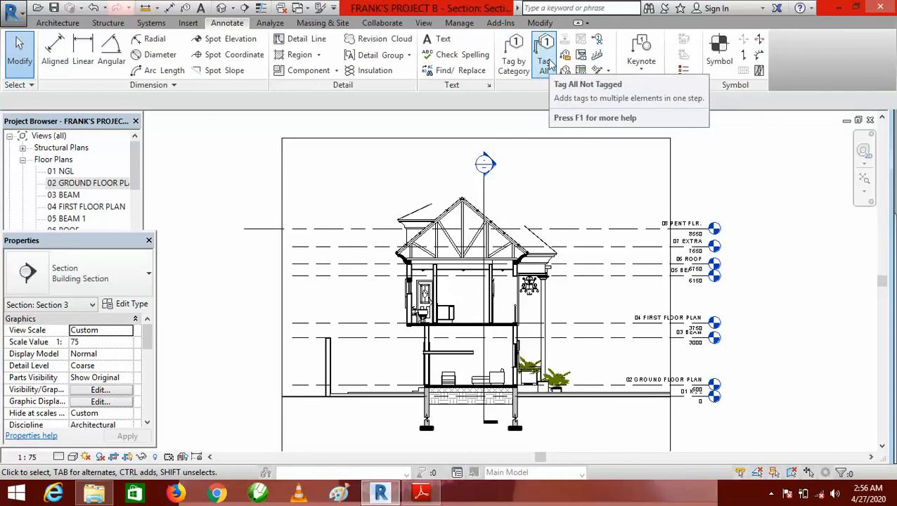
{"action": "left_click", "coordinate": [514, 64]}
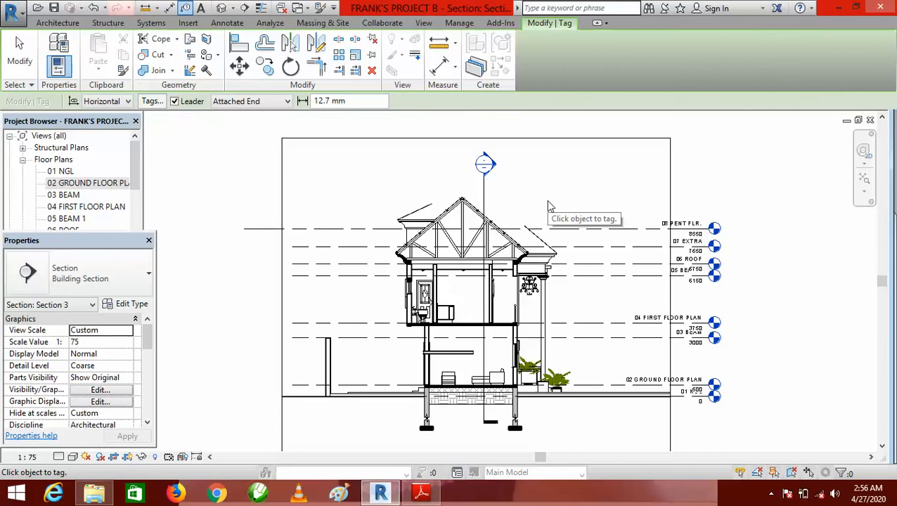
{"action": "scroll", "coordinate": [550, 266], "scroll_direction": "down", "scroll_amount": 5}
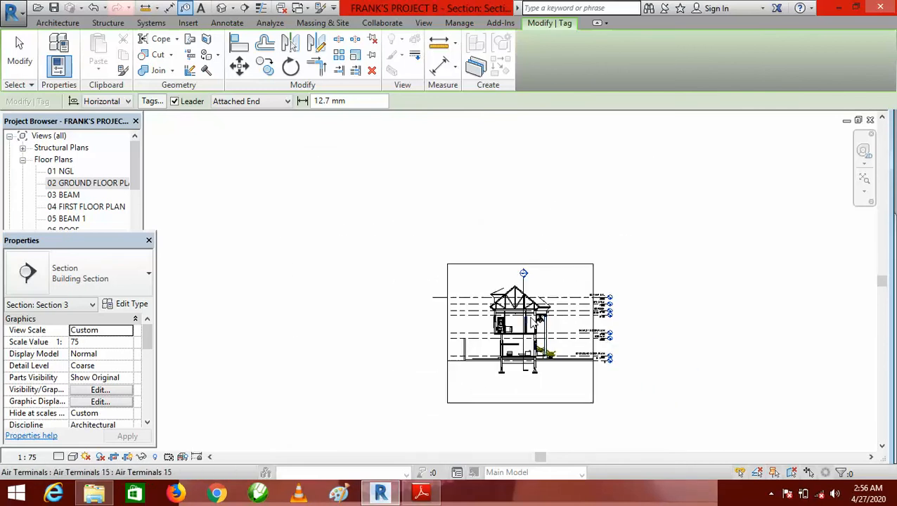
{"action": "scroll", "coordinate": [532, 322], "scroll_direction": "up", "scroll_amount": 3}
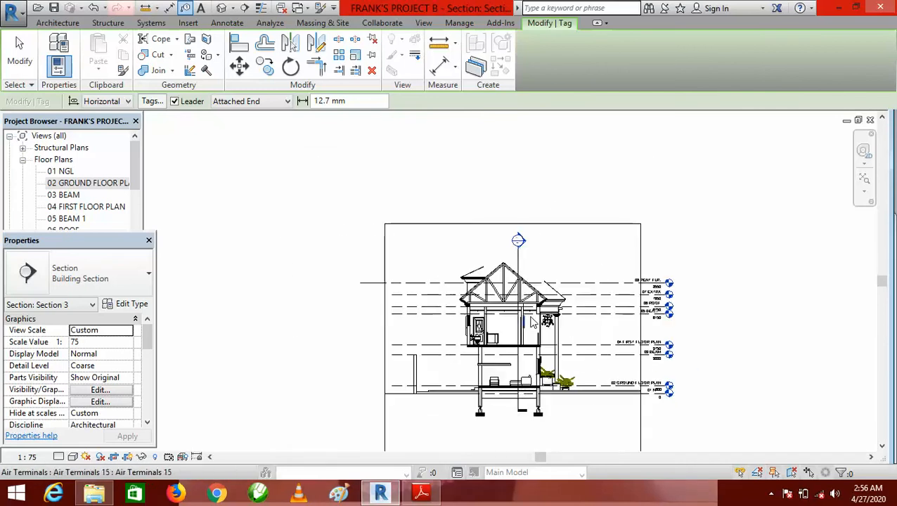
Undo the mirroring of the Roof Nail groups onto the right rafter and leave the active command.
{"action": "left_click", "coordinate": [91, 10]}
{"action": "scroll", "coordinate": [515, 281], "scroll_direction": "up", "scroll_amount": 8}
{"action": "key", "text": "Escape"}
{"action": "scroll", "coordinate": [535, 193], "scroll_direction": "down", "scroll_amount": 5}
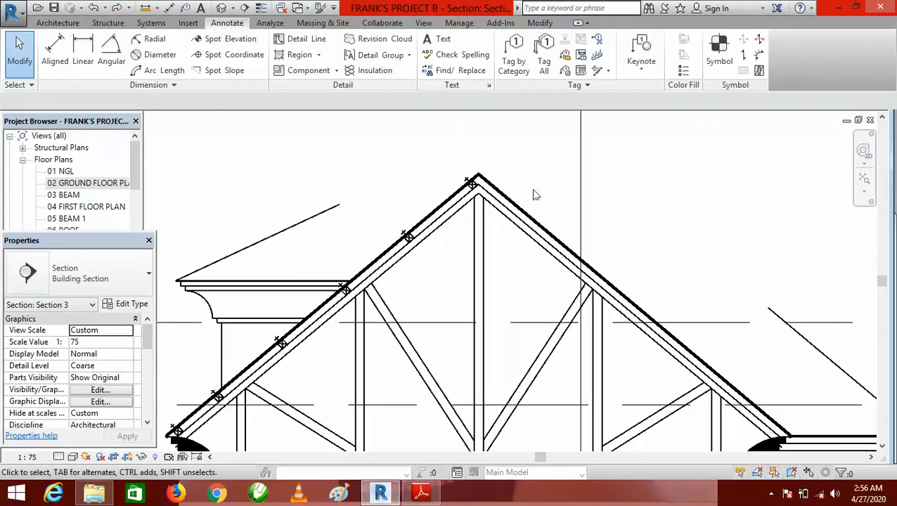
Tag all untagged rooms in the current section view with M_Room Tag : Room Tag.
{"action": "left_click", "coordinate": [546, 57]}
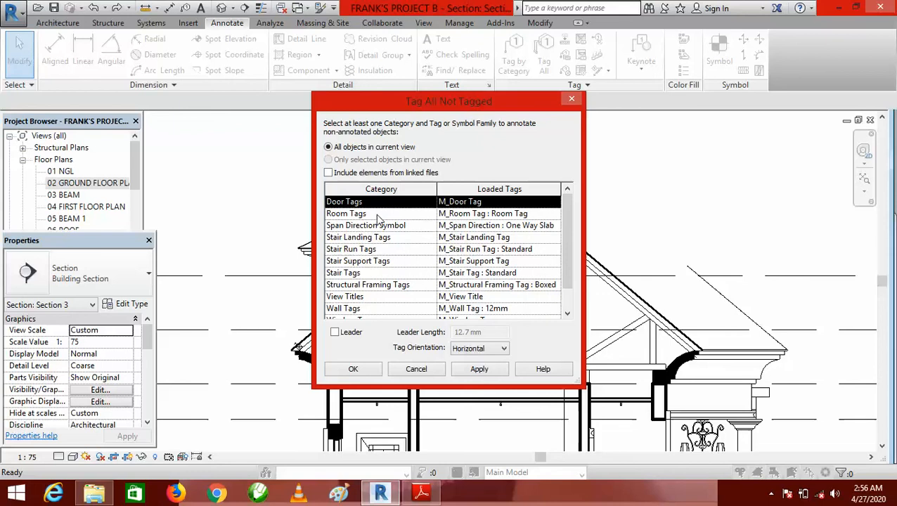
{"action": "left_click", "coordinate": [378, 214]}
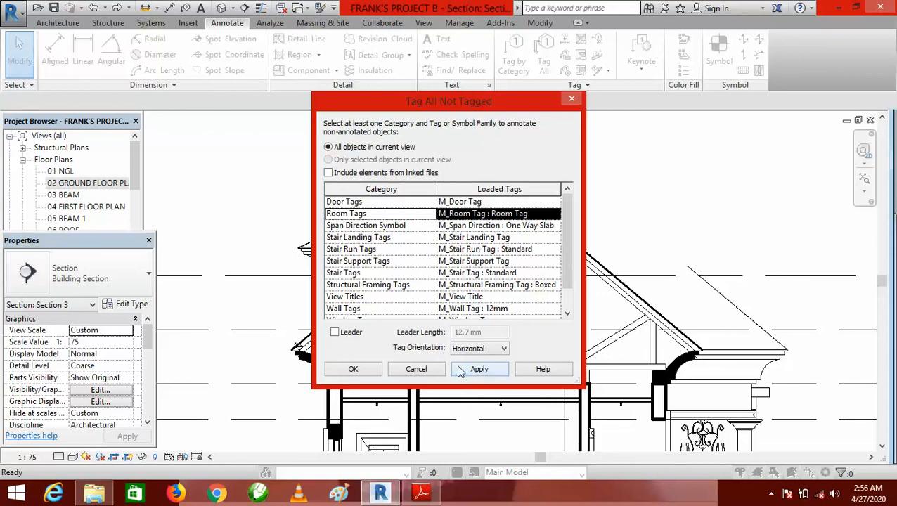
{"action": "left_click", "coordinate": [353, 370]}
{"action": "scroll", "coordinate": [472, 236], "scroll_direction": "down", "scroll_amount": 4}
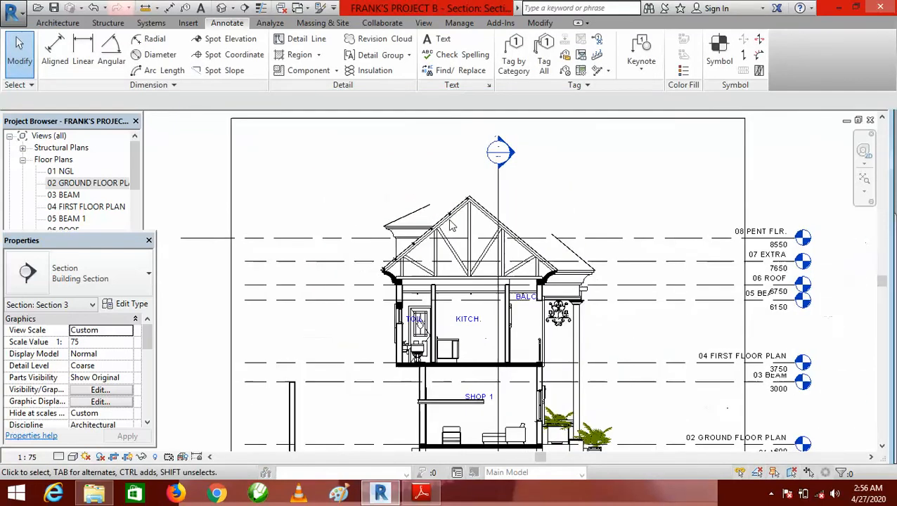
Nudge the BALC. room tag down from the ceiling until it lines up with the KITCH. tag.
{"action": "scroll", "coordinate": [476, 352], "scroll_direction": "up", "scroll_amount": 3}
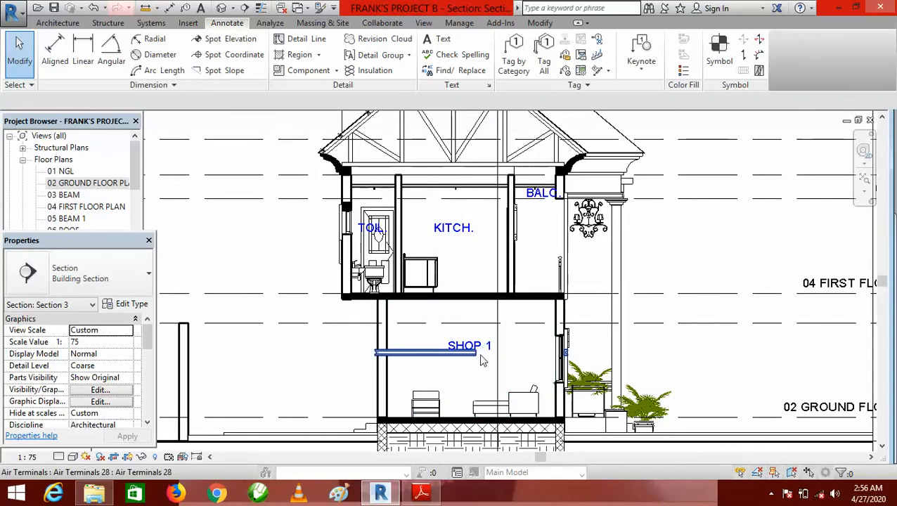
{"action": "scroll", "coordinate": [372, 232], "scroll_direction": "up", "scroll_amount": 1}
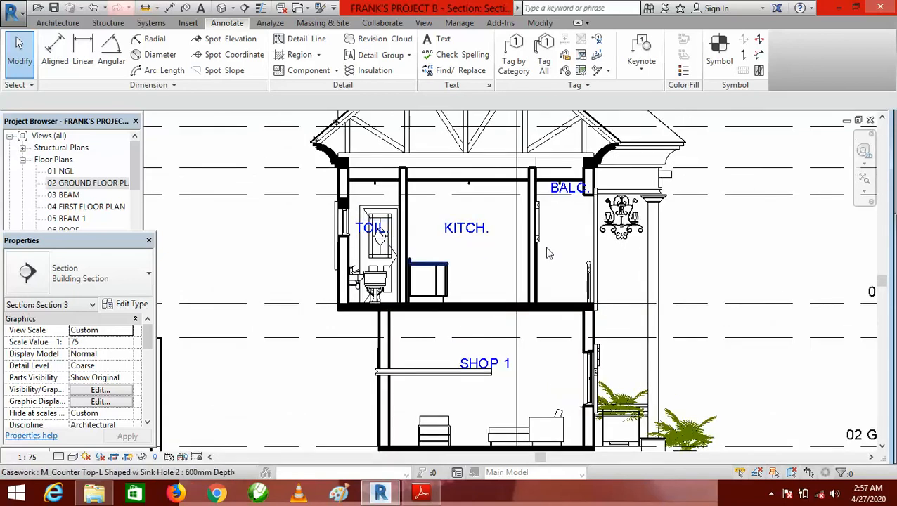
{"action": "scroll", "coordinate": [575, 194], "scroll_direction": "up", "scroll_amount": 1}
{"action": "scroll", "coordinate": [573, 193], "scroll_direction": "up", "scroll_amount": 1}
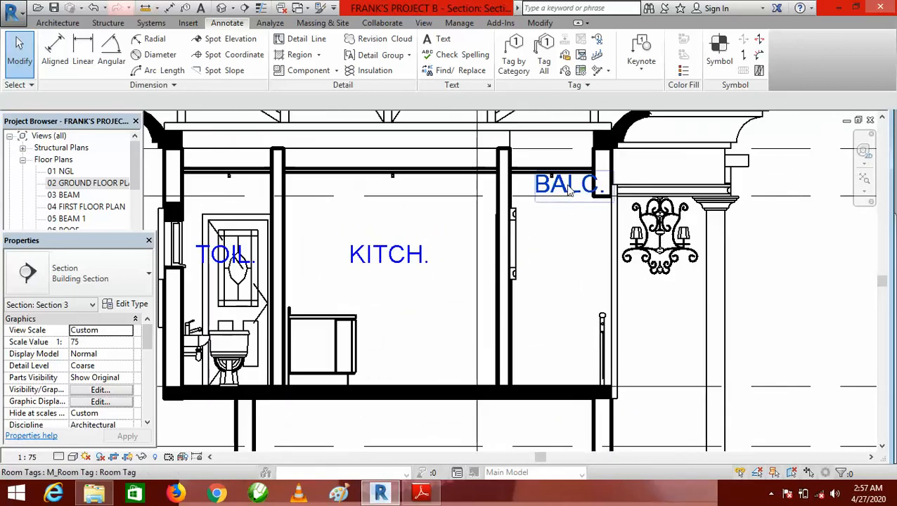
{"action": "left_click", "coordinate": [569, 191]}
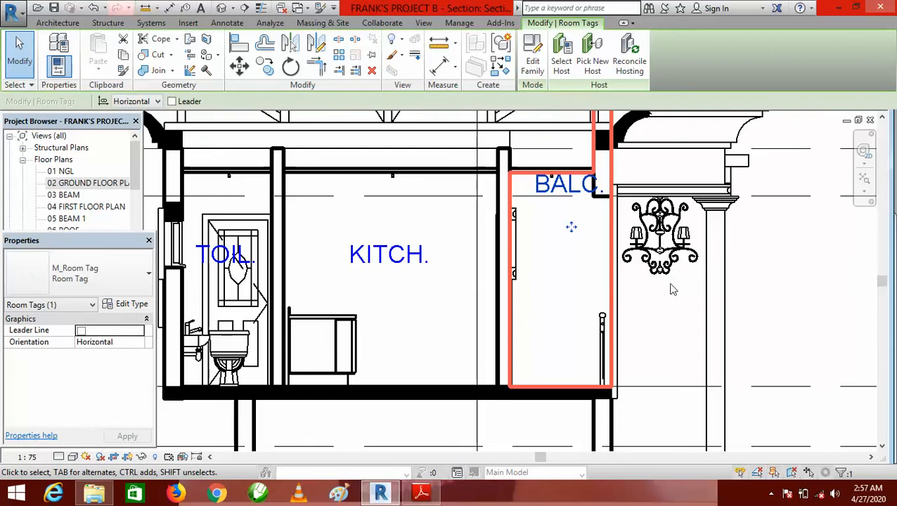
{"action": "key", "text": "Down"}
{"action": "key", "text": "Down"}
{"action": "key", "text": "Down"}
{"action": "key", "text": "Down"}
{"action": "key", "text": "Down"}
{"action": "key", "text": "Down"}
{"action": "key", "text": "Down"}
{"action": "key", "text": "Down"}
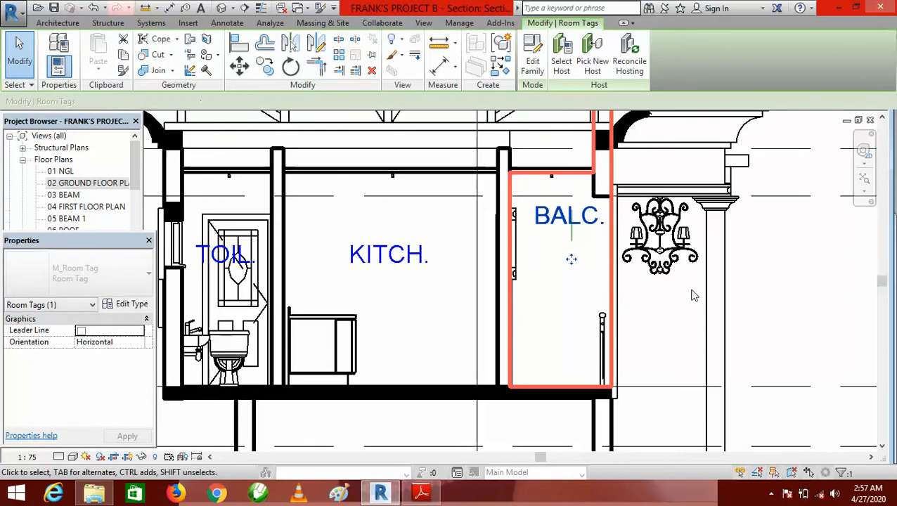
{"action": "key", "text": "Down"}
{"action": "key", "text": "Down"}
{"action": "key", "text": "Down"}
{"action": "key", "text": "Down"}
{"action": "key", "text": "Down"}
{"action": "key", "text": "Down"}
{"action": "key", "text": "Down"}
{"action": "key", "text": "Down"}
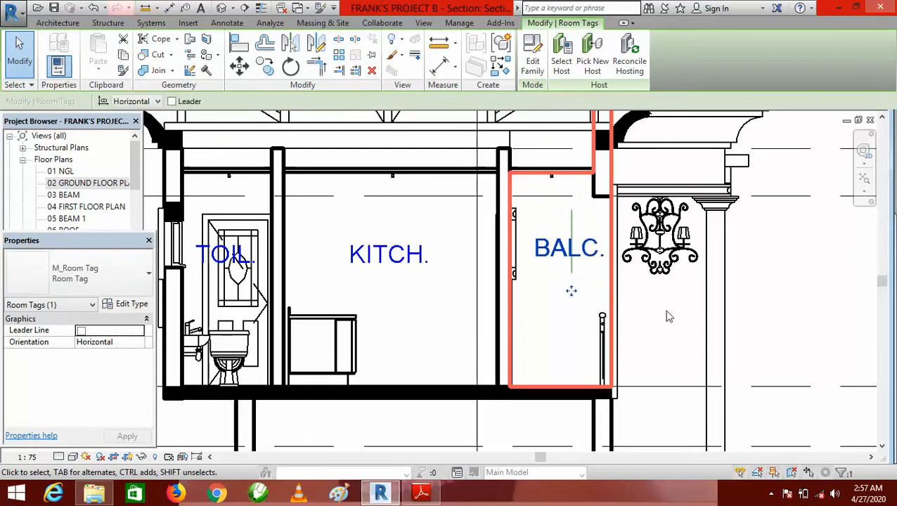
{"action": "left_click", "coordinate": [668, 316]}
Start a vertical aligned dimension string at the outside ground line, through the ground floor level, to the underside and top of the first floor slab.
{"action": "scroll", "coordinate": [398, 255], "scroll_direction": "down", "scroll_amount": 5}
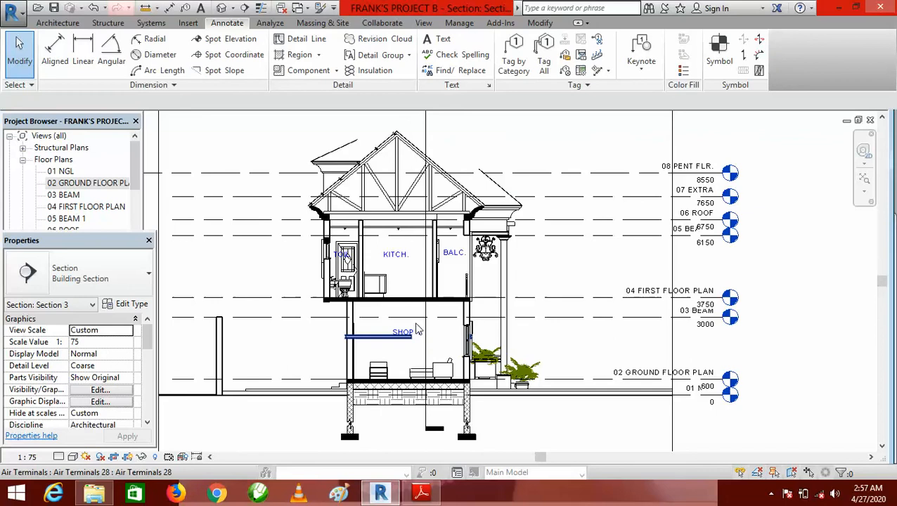
{"action": "scroll", "coordinate": [416, 331], "scroll_direction": "up", "scroll_amount": 4}
{"action": "scroll", "coordinate": [415, 388], "scroll_direction": "down", "scroll_amount": 4}
{"action": "scroll", "coordinate": [410, 279], "scroll_direction": "up", "scroll_amount": 2}
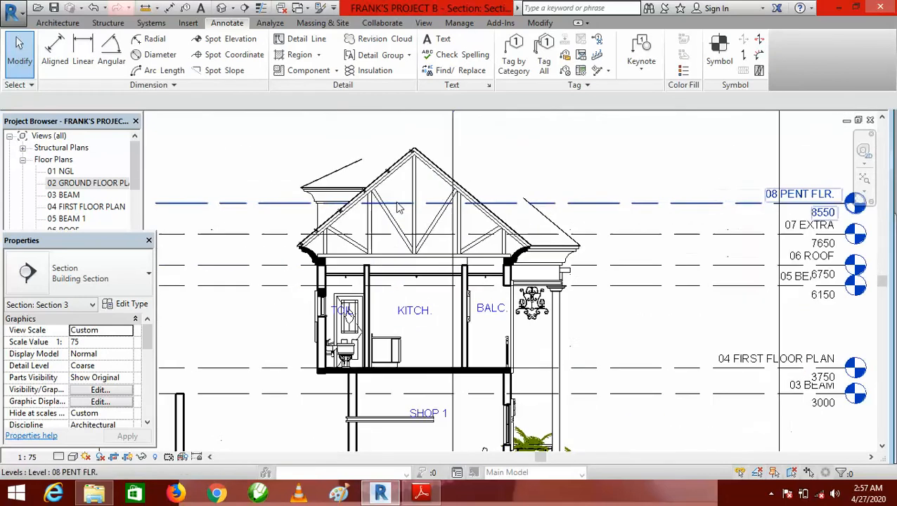
{"action": "scroll", "coordinate": [398, 206], "scroll_direction": "down", "scroll_amount": 2}
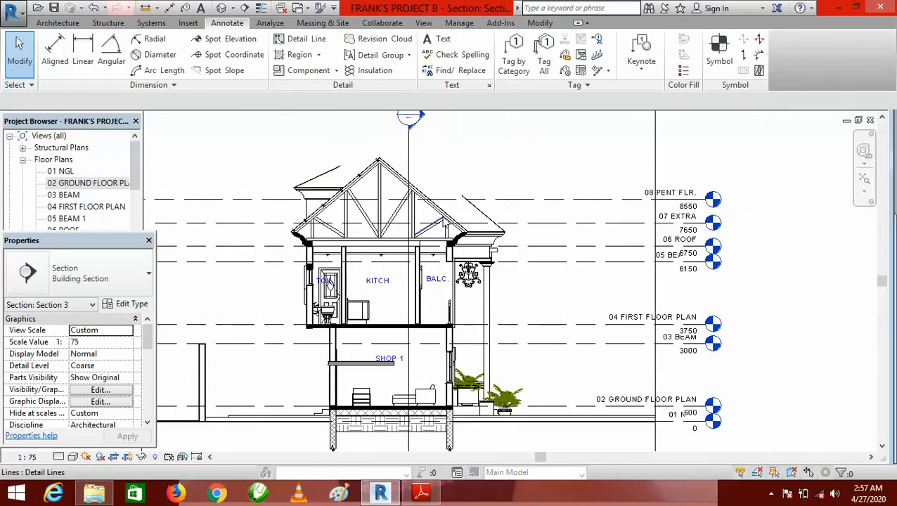
{"action": "scroll", "coordinate": [478, 203], "scroll_direction": "down", "scroll_amount": 2}
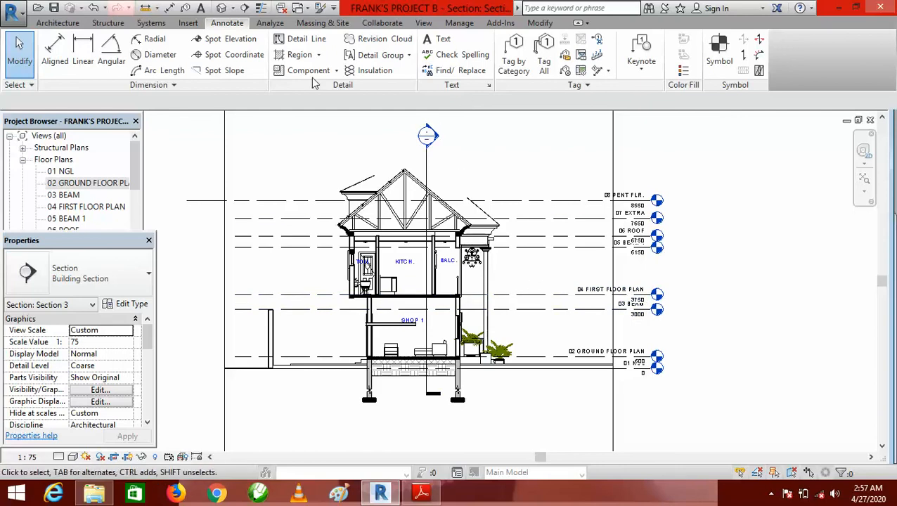
{"action": "key", "text": "d"}
{"action": "key", "text": "i"}
{"action": "scroll", "coordinate": [534, 366], "scroll_direction": "up", "scroll_amount": 5}
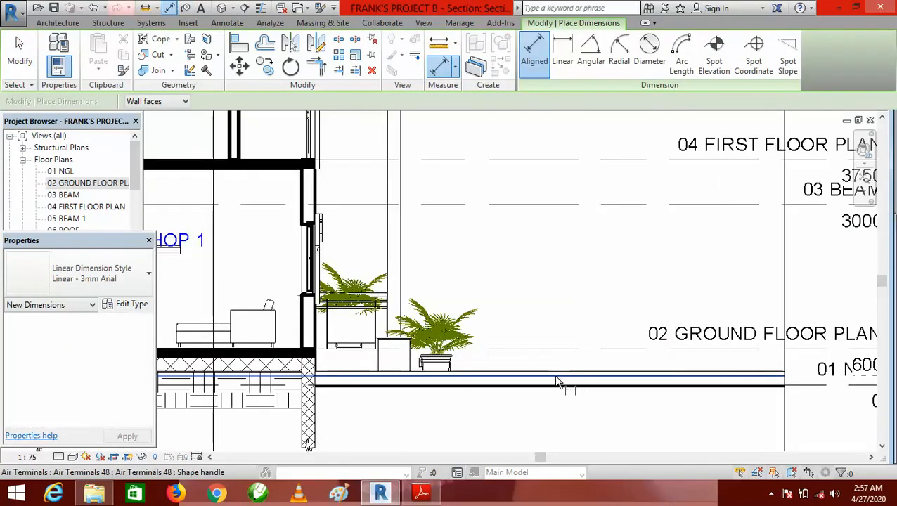
{"action": "left_click", "coordinate": [557, 382]}
{"action": "left_click", "coordinate": [562, 353]}
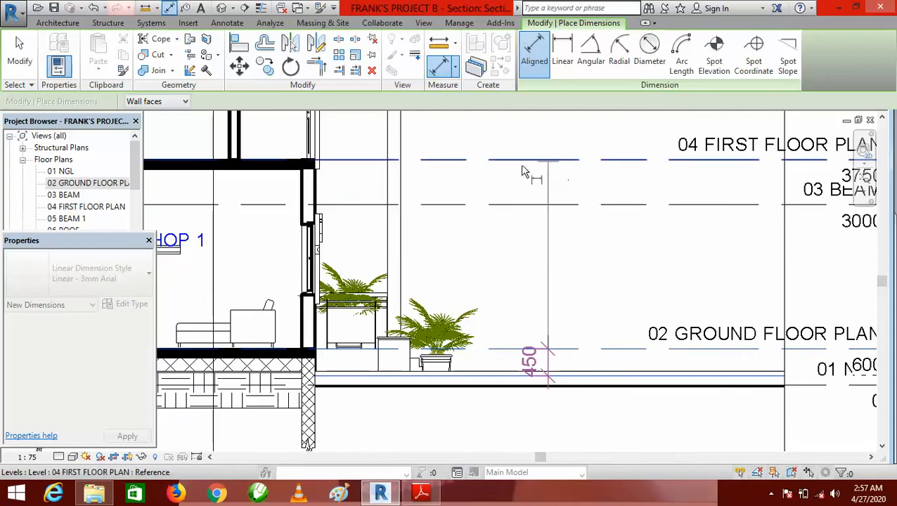
{"action": "scroll", "coordinate": [259, 187], "scroll_direction": "up", "scroll_amount": 2}
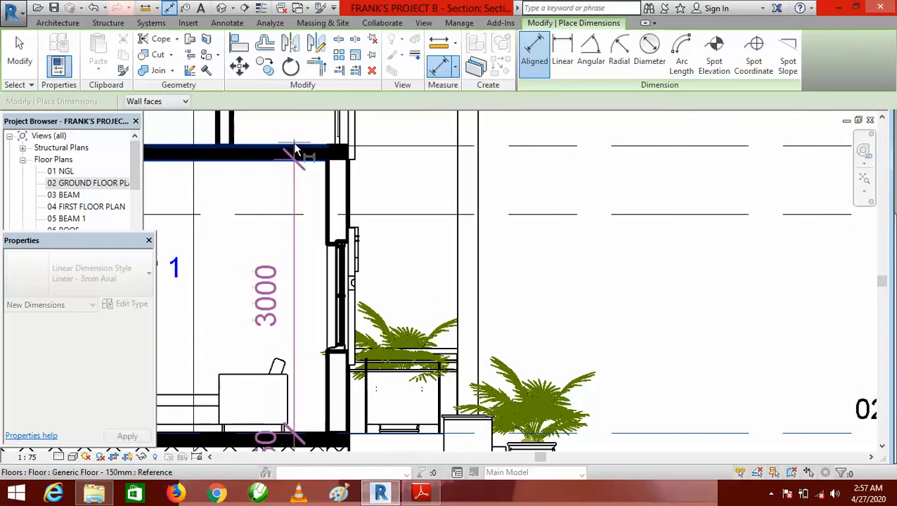
Extend the vertical dimension string from the first floor slab up to the underside of the beam above the balcony.
{"action": "scroll", "coordinate": [538, 211], "scroll_direction": "down", "scroll_amount": 5}
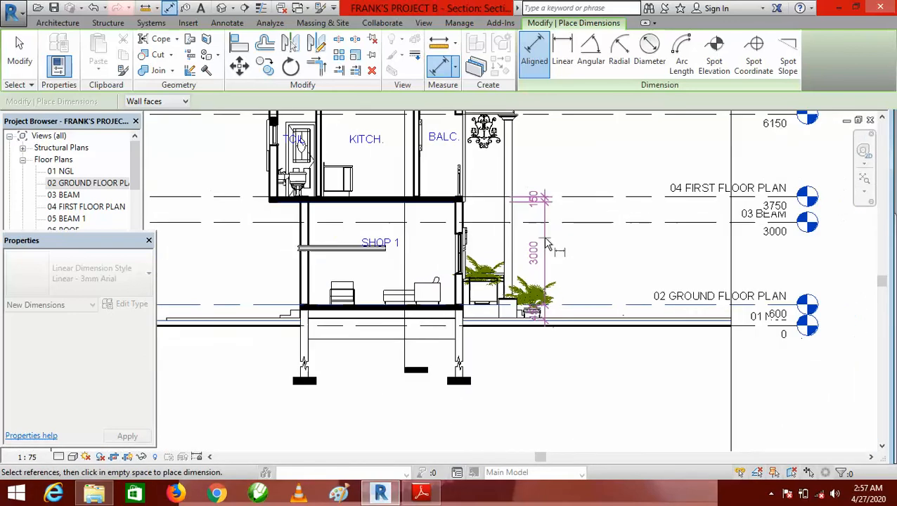
{"action": "scroll", "coordinate": [540, 189], "scroll_direction": "up", "scroll_amount": 4}
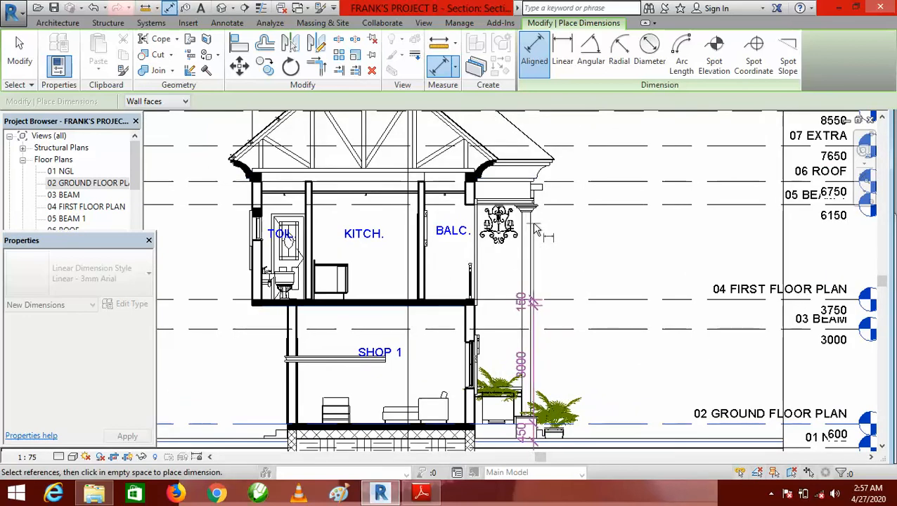
{"action": "scroll", "coordinate": [471, 197], "scroll_direction": "up", "scroll_amount": 4}
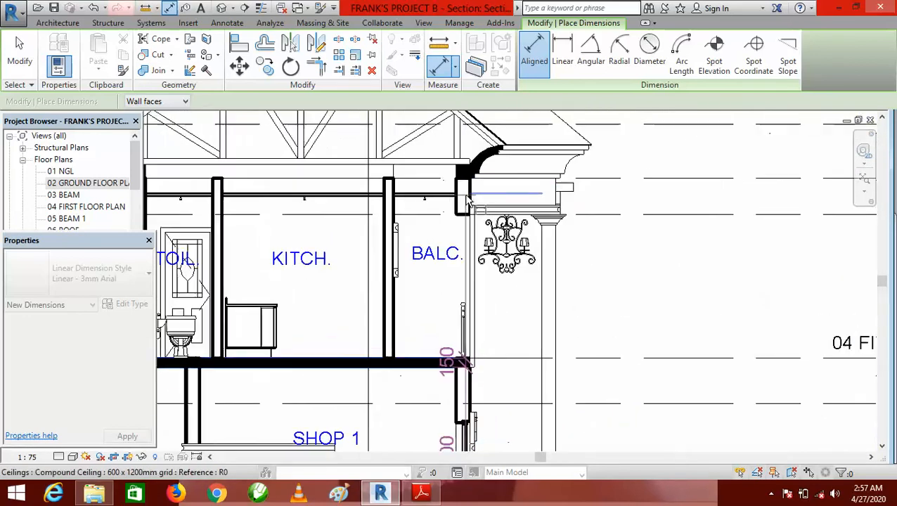
{"action": "scroll", "coordinate": [492, 193], "scroll_direction": "down", "scroll_amount": 2}
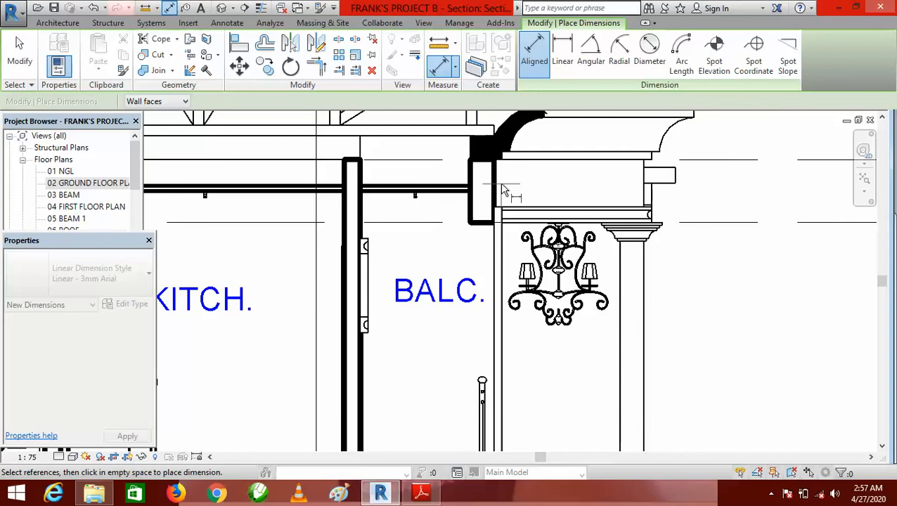
{"action": "scroll", "coordinate": [502, 190], "scroll_direction": "up", "scroll_amount": 1}
{"action": "scroll", "coordinate": [503, 190], "scroll_direction": "down", "scroll_amount": 1}
{"action": "scroll", "coordinate": [500, 181], "scroll_direction": "up", "scroll_amount": 1}
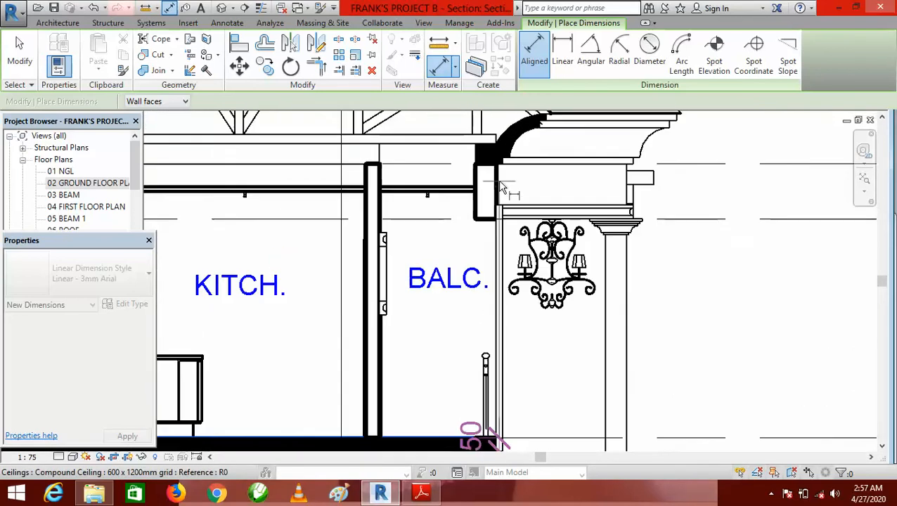
{"action": "scroll", "coordinate": [464, 194], "scroll_direction": "up", "scroll_amount": 3}
{"action": "scroll", "coordinate": [461, 195], "scroll_direction": "down", "scroll_amount": 3}
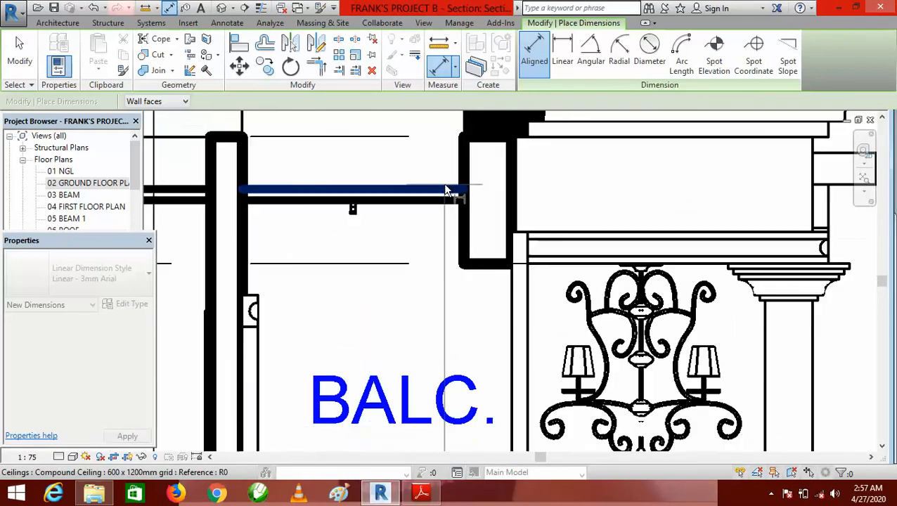
{"action": "scroll", "coordinate": [456, 211], "scroll_direction": "up", "scroll_amount": 3}
{"action": "scroll", "coordinate": [431, 220], "scroll_direction": "up", "scroll_amount": 1}
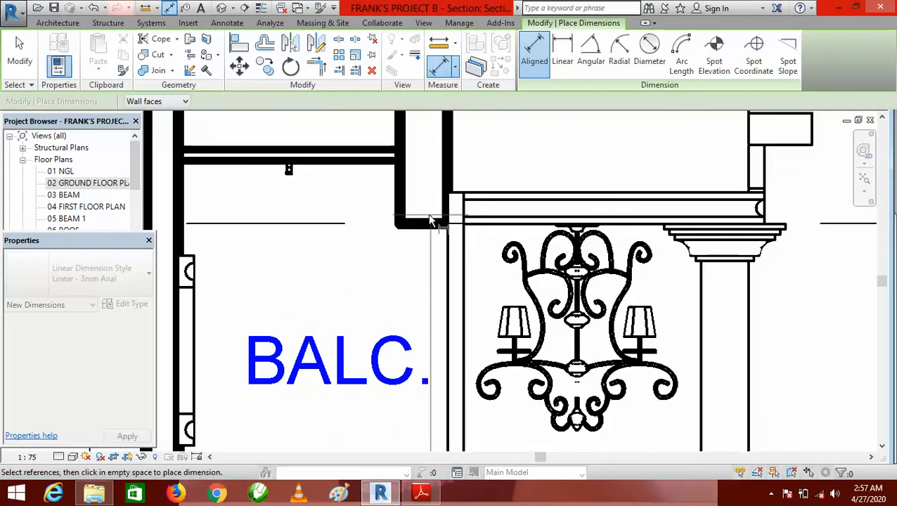
{"action": "left_click", "coordinate": [424, 224]}
Extend the dimension string to the base of the eaves moulding at 06 ROOF level and place it beside the porch column.
{"action": "scroll", "coordinate": [428, 224], "scroll_direction": "down", "scroll_amount": 4}
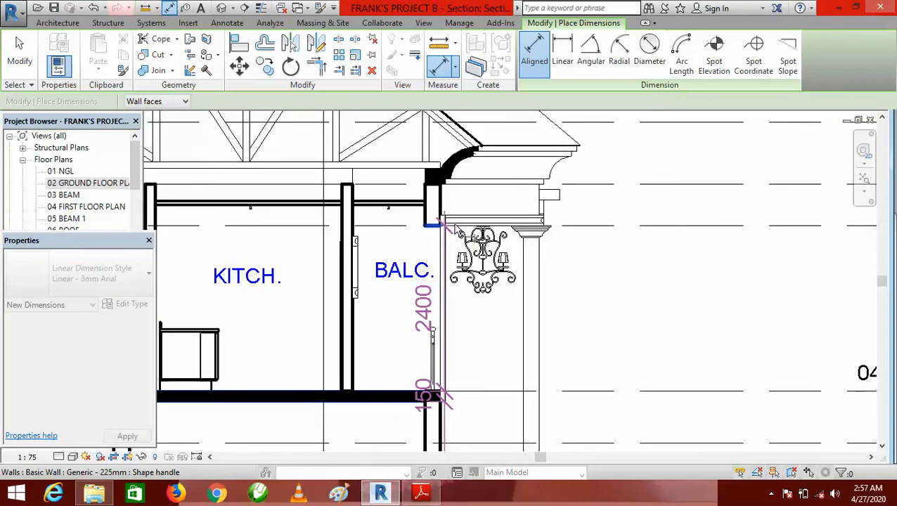
{"action": "scroll", "coordinate": [571, 207], "scroll_direction": "up", "scroll_amount": 1}
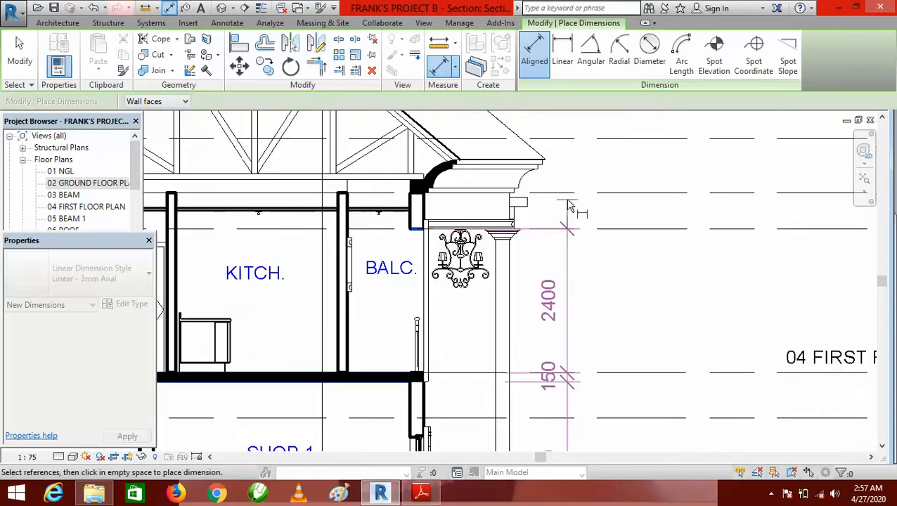
{"action": "scroll", "coordinate": [503, 198], "scroll_direction": "up", "scroll_amount": 5}
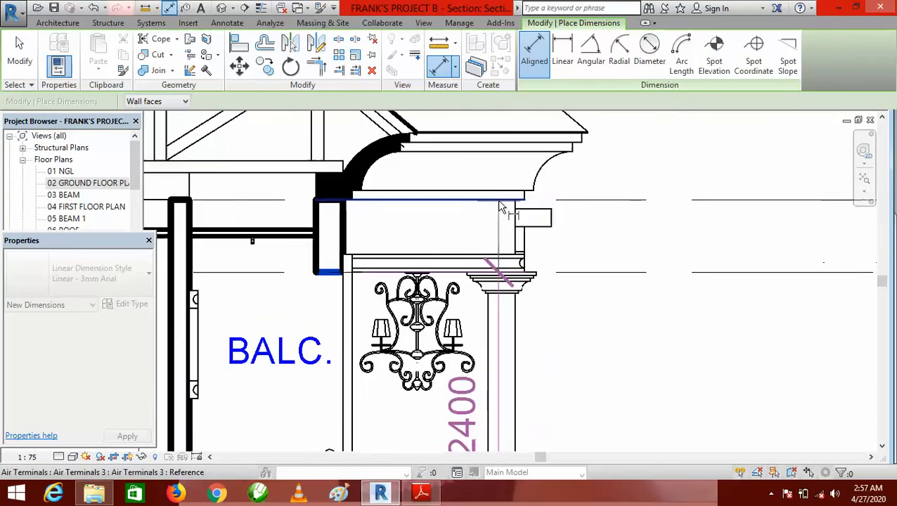
{"action": "scroll", "coordinate": [434, 170], "scroll_direction": "down", "scroll_amount": 1}
{"action": "scroll", "coordinate": [439, 185], "scroll_direction": "up", "scroll_amount": 2}
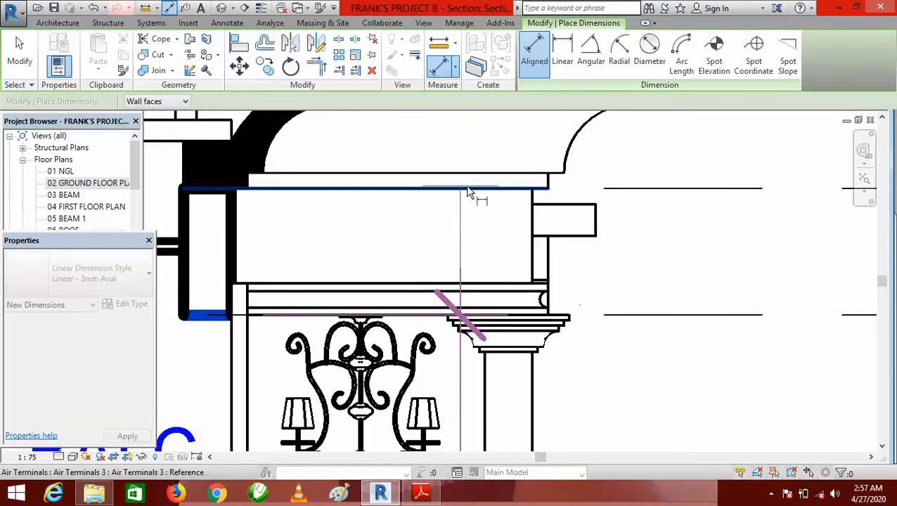
{"action": "left_click", "coordinate": [479, 187]}
{"action": "scroll", "coordinate": [426, 201], "scroll_direction": "down", "scroll_amount": 1}
{"action": "scroll", "coordinate": [427, 200], "scroll_direction": "down", "scroll_amount": 3}
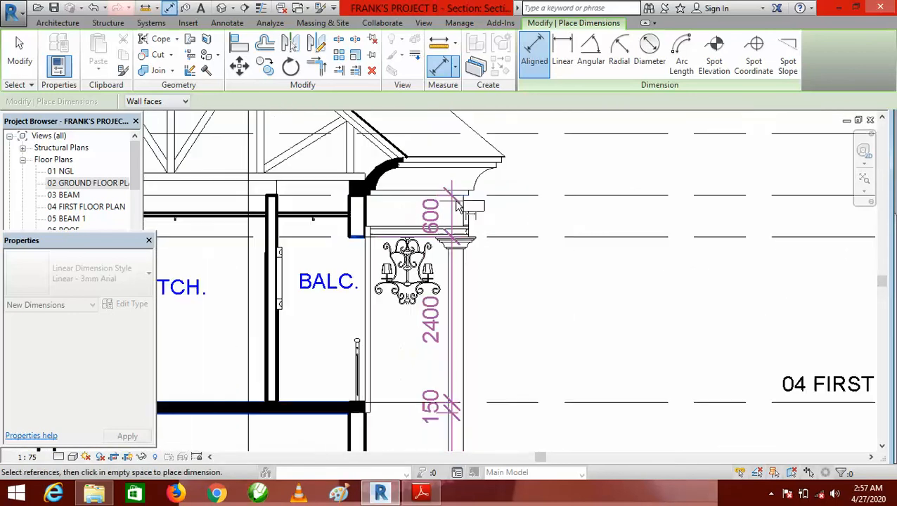
{"action": "scroll", "coordinate": [414, 168], "scroll_direction": "up", "scroll_amount": 2}
{"action": "scroll", "coordinate": [435, 172], "scroll_direction": "up", "scroll_amount": 4}
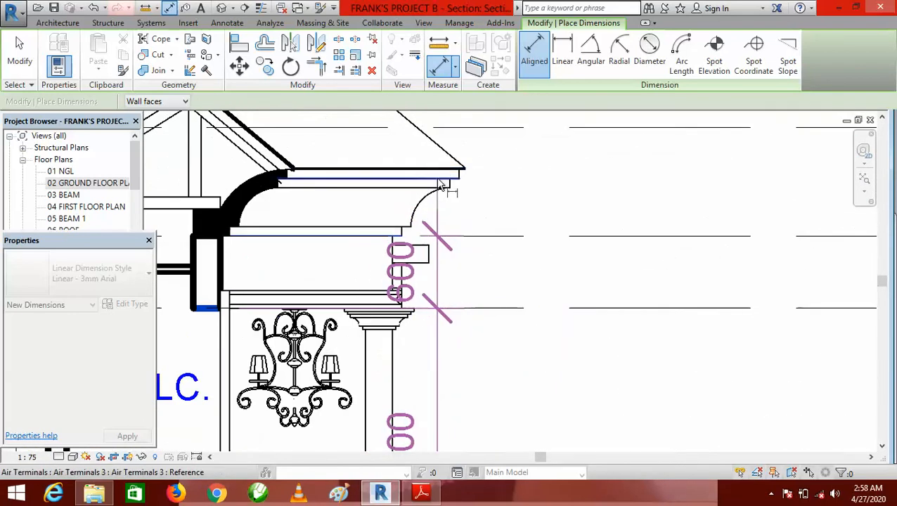
{"action": "left_click", "coordinate": [443, 173]}
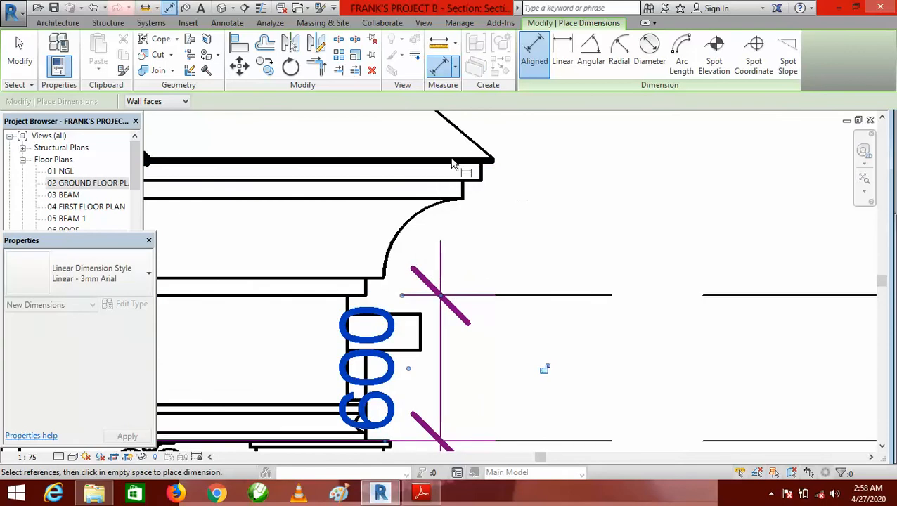
Add an aligned dimension from the base of the eaves moulding to the roof's lower edge, in line with the existing string.
{"action": "scroll", "coordinate": [484, 219], "scroll_direction": "down", "scroll_amount": 2}
{"action": "scroll", "coordinate": [483, 218], "scroll_direction": "down", "scroll_amount": 2}
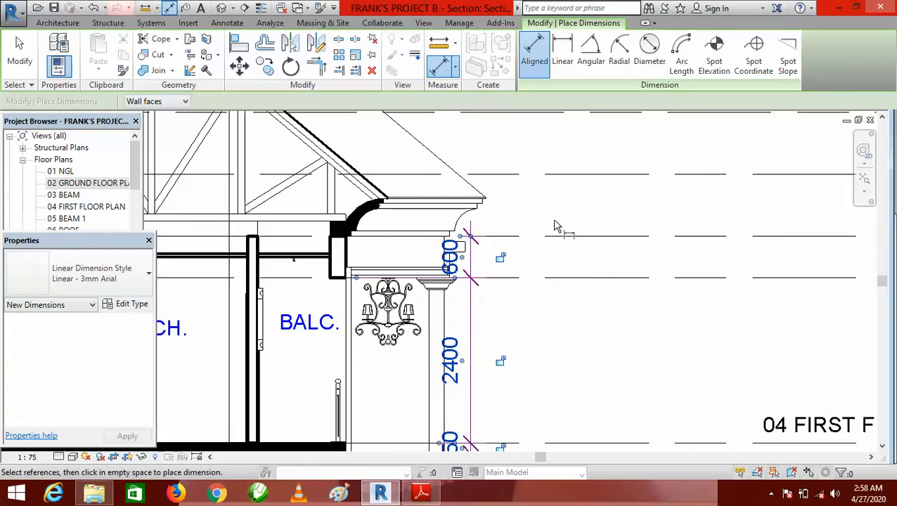
{"action": "scroll", "coordinate": [482, 232], "scroll_direction": "up", "scroll_amount": 4}
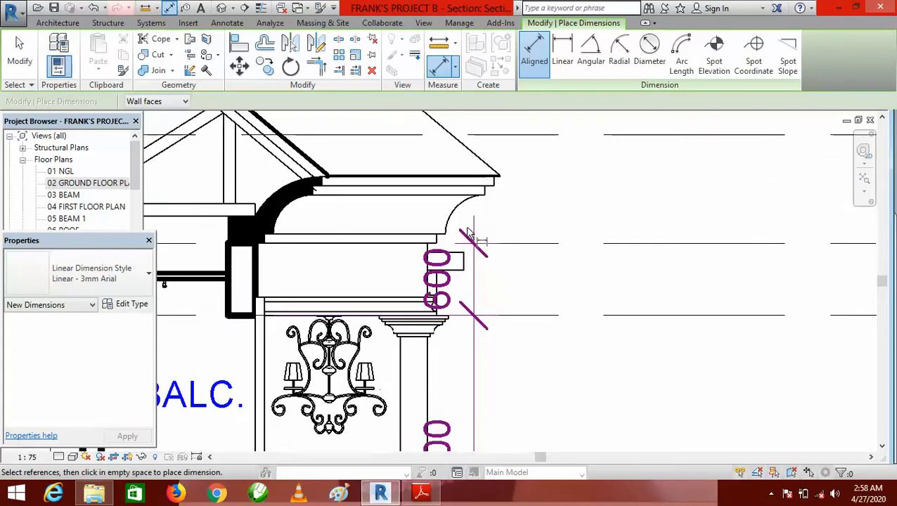
{"action": "left_click", "coordinate": [369, 257]}
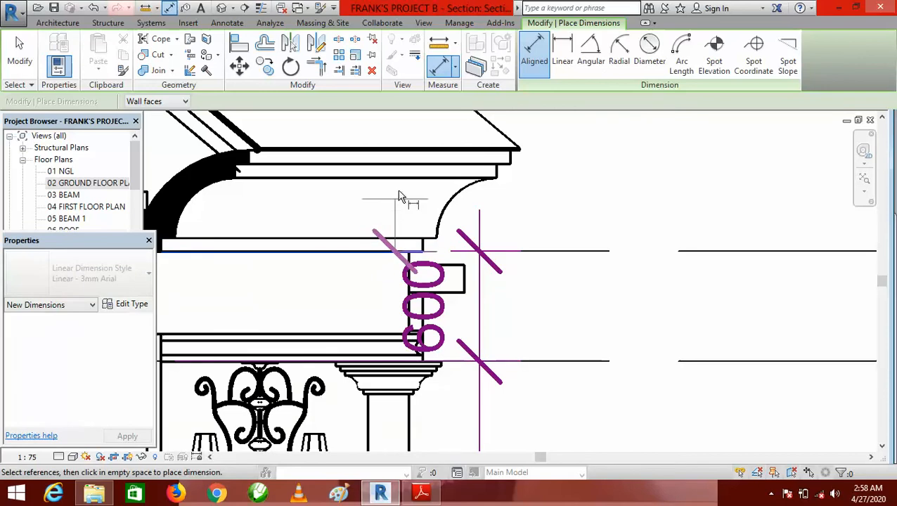
{"action": "left_click", "coordinate": [455, 160]}
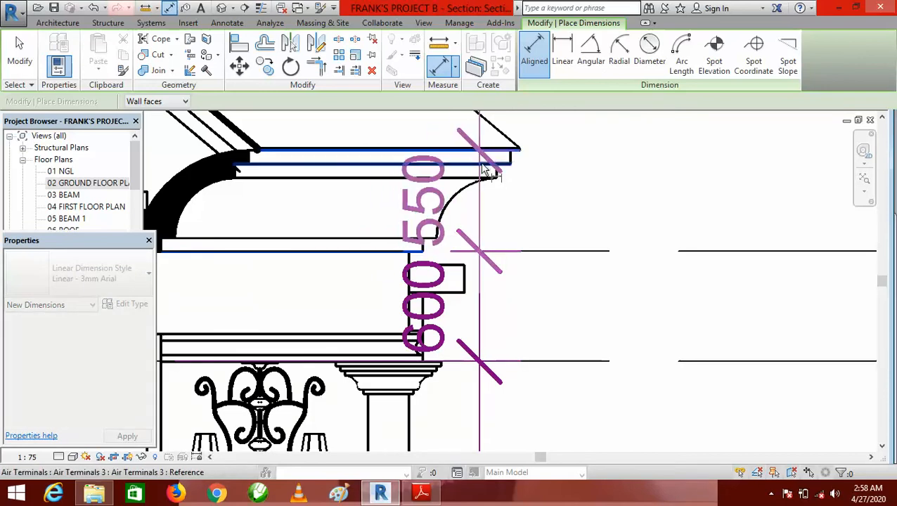
{"action": "left_click", "coordinate": [525, 261]}
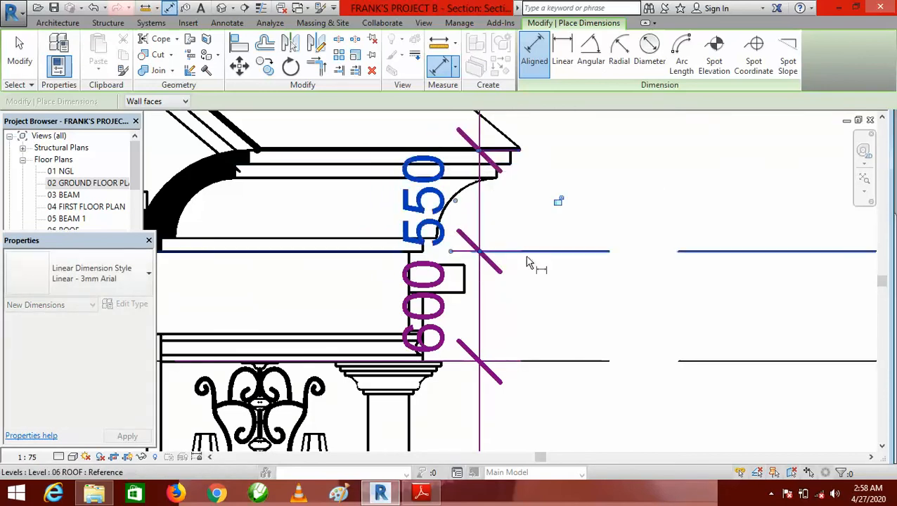
Add an aligned dimension from the roof's lower edge to the ridge and place it in line with the existing vertical string.
{"action": "scroll", "coordinate": [528, 280], "scroll_direction": "down", "scroll_amount": 3}
{"action": "scroll", "coordinate": [520, 271], "scroll_direction": "down", "scroll_amount": 2}
{"action": "scroll", "coordinate": [496, 249], "scroll_direction": "up", "scroll_amount": 5}
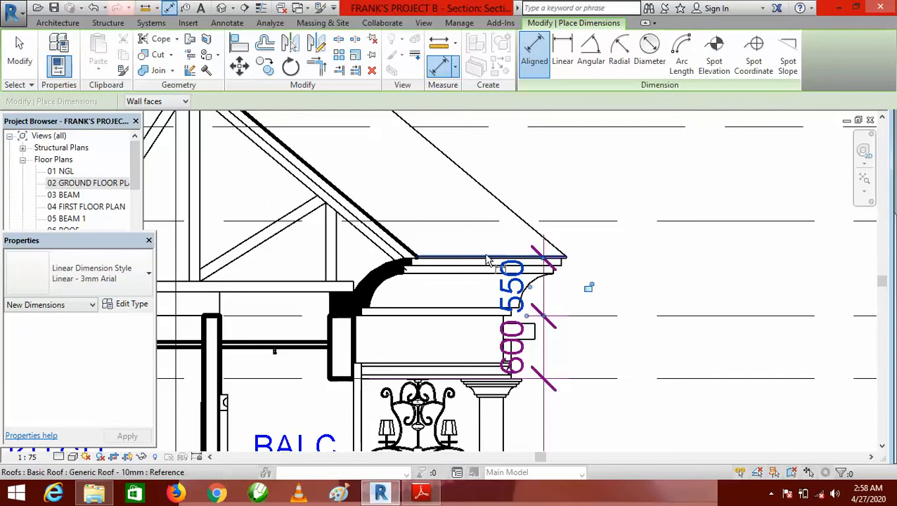
{"action": "left_click", "coordinate": [482, 259]}
{"action": "scroll", "coordinate": [631, 251], "scroll_direction": "down", "scroll_amount": 5}
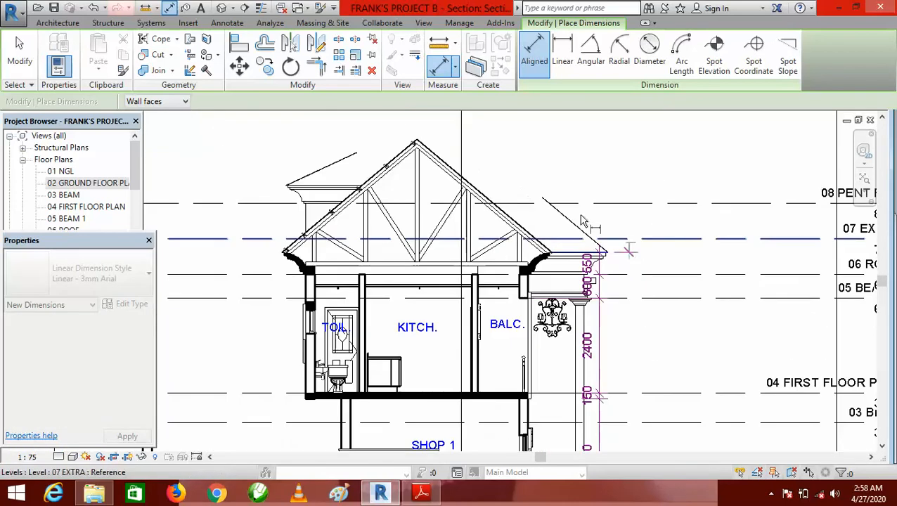
{"action": "scroll", "coordinate": [430, 142], "scroll_direction": "up", "scroll_amount": 2}
{"action": "scroll", "coordinate": [422, 144], "scroll_direction": "up", "scroll_amount": 4}
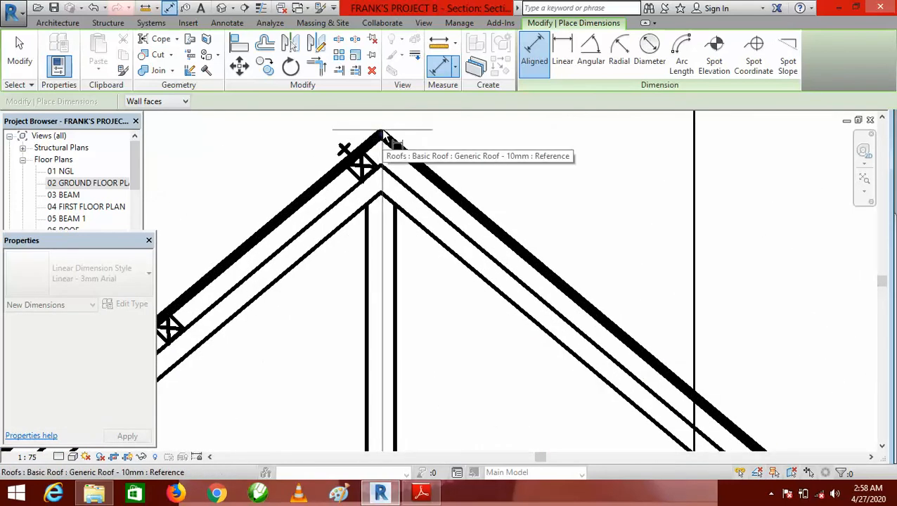
{"action": "left_click", "coordinate": [383, 133]}
{"action": "scroll", "coordinate": [457, 141], "scroll_direction": "down", "scroll_amount": 4}
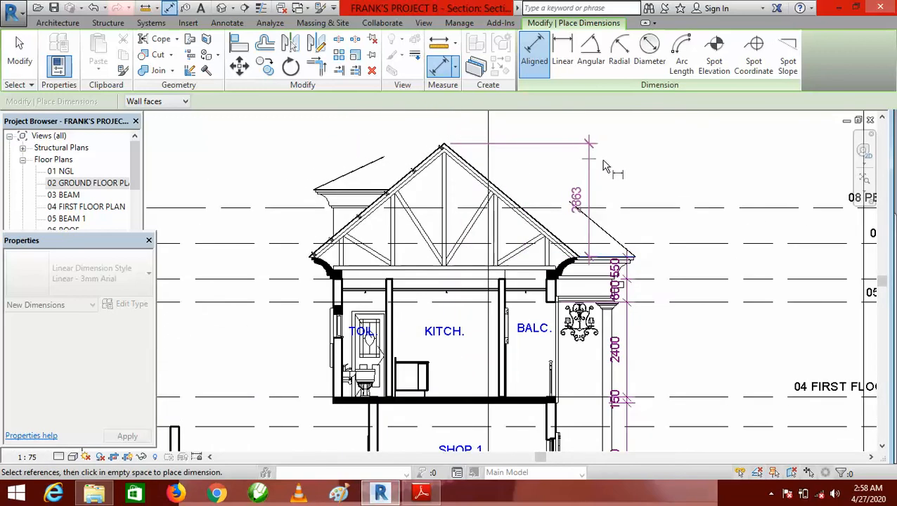
{"action": "left_click", "coordinate": [631, 169]}
{"action": "scroll", "coordinate": [605, 179], "scroll_direction": "down", "scroll_amount": 4}
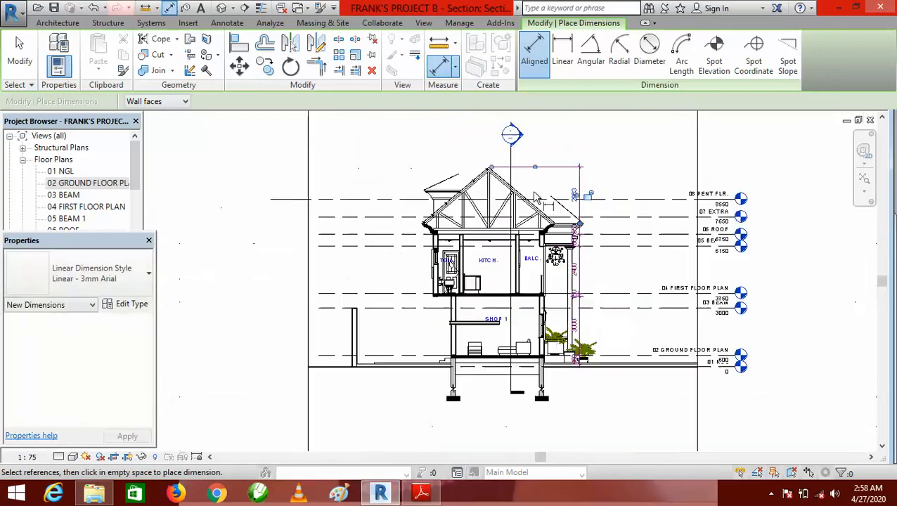
{"action": "key", "text": "Escape"}
{"action": "key", "text": "Escape"}
Move the three vertical dimension strings together outward from the building, clear of the porch and potted plants.
{"action": "scroll", "coordinate": [591, 185], "scroll_direction": "up", "scroll_amount": 3}
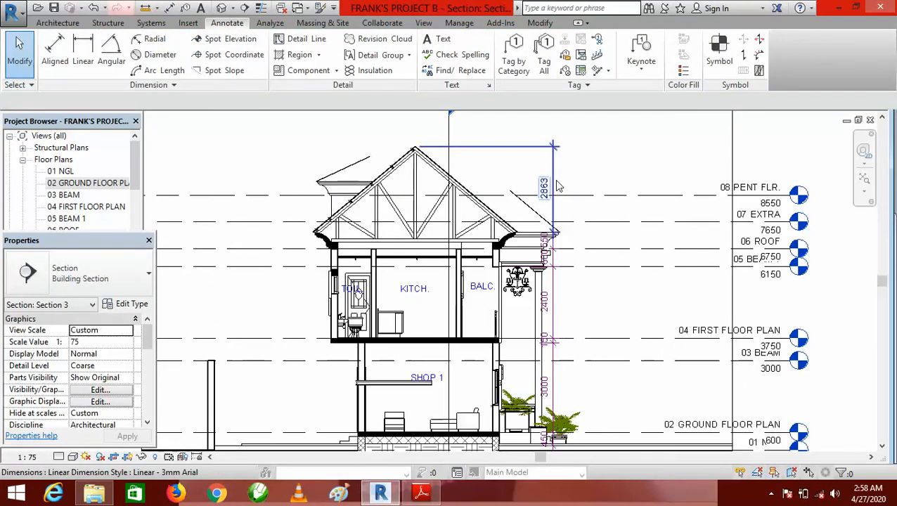
{"action": "left_click", "coordinate": [554, 239]}
{"action": "scroll", "coordinate": [555, 244], "scroll_direction": "up", "scroll_amount": 5}
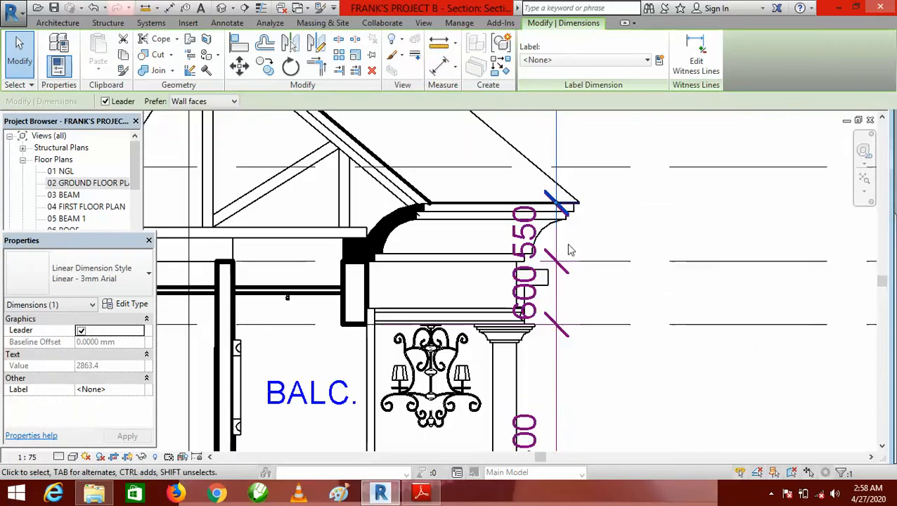
{"action": "left_click", "coordinate": [566, 289], "text": "ctrl"}
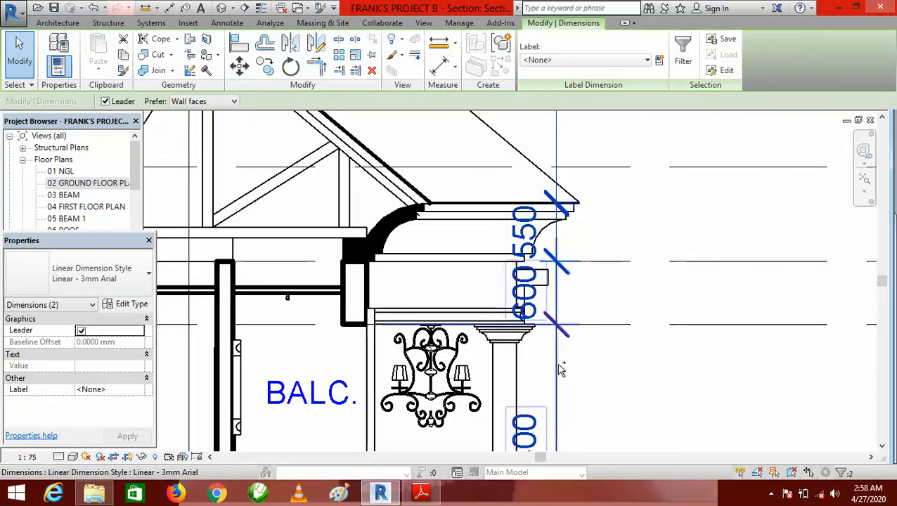
{"action": "left_click", "coordinate": [559, 365], "text": "ctrl"}
{"action": "scroll", "coordinate": [486, 256], "scroll_direction": "down", "scroll_amount": 2}
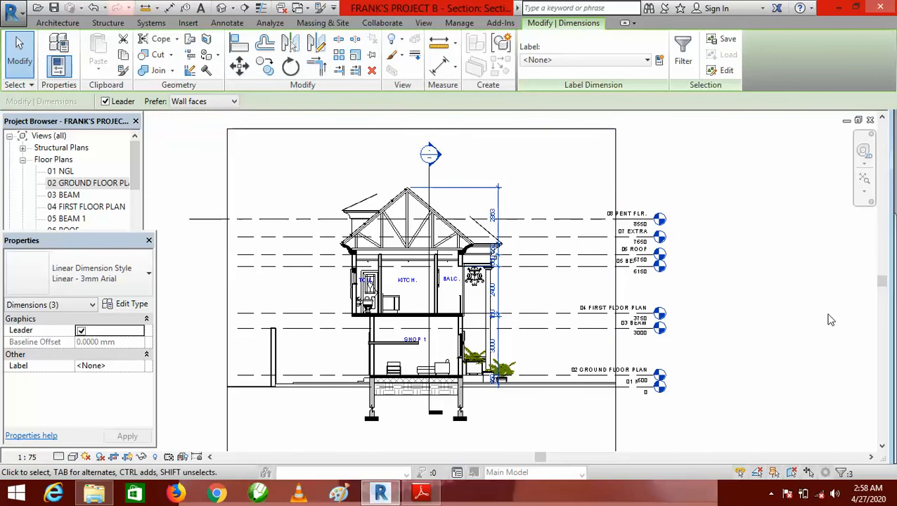
{"action": "key", "text": "Right"}
{"action": "key", "text": "Right"}
{"action": "key", "text": "Right"}
{"action": "key", "text": "Right"}
{"action": "key", "text": "Right"}
{"action": "key", "text": "Right"}
{"action": "key", "text": "Right"}
{"action": "key", "text": "Right"}
{"action": "key", "text": "Right"}
{"action": "key", "text": "Right"}
{"action": "key", "text": "Right"}
{"action": "key", "text": "Right"}
{"action": "key", "text": "Right"}
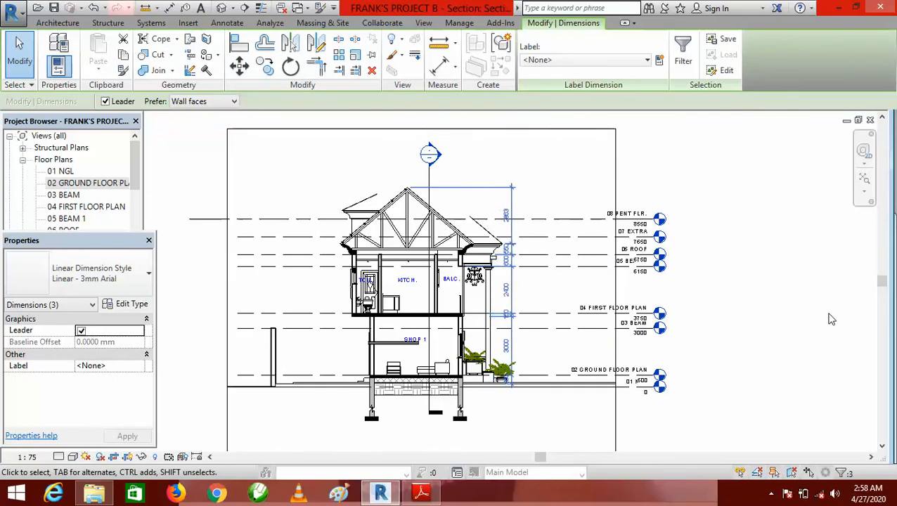
{"action": "key", "text": "Right"}
{"action": "key", "text": "Right"}
{"action": "key", "text": "Right"}
{"action": "key", "text": "Right"}
{"action": "key", "text": "Right"}
{"action": "key", "text": "Right"}
{"action": "key", "text": "Right"}
{"action": "key", "text": "Right"}
{"action": "key", "text": "Right"}
{"action": "key", "text": "Right"}
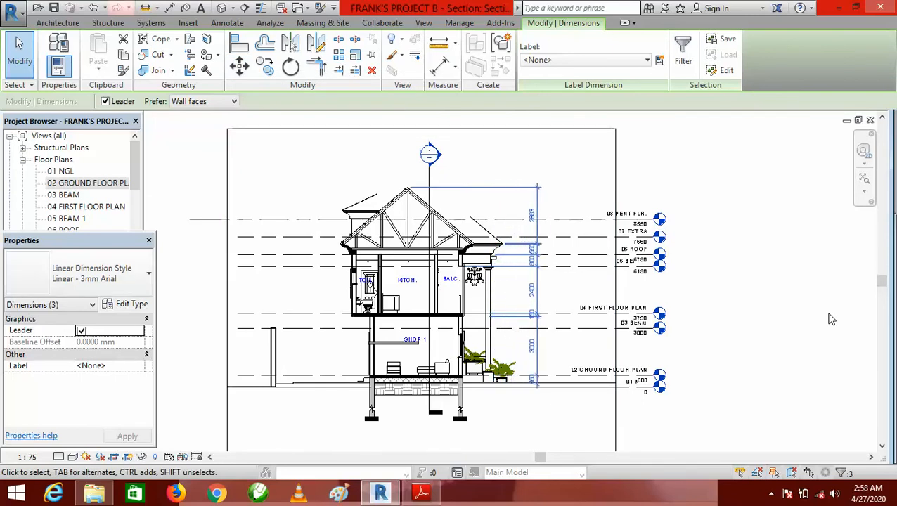
{"action": "key", "text": "Right"}
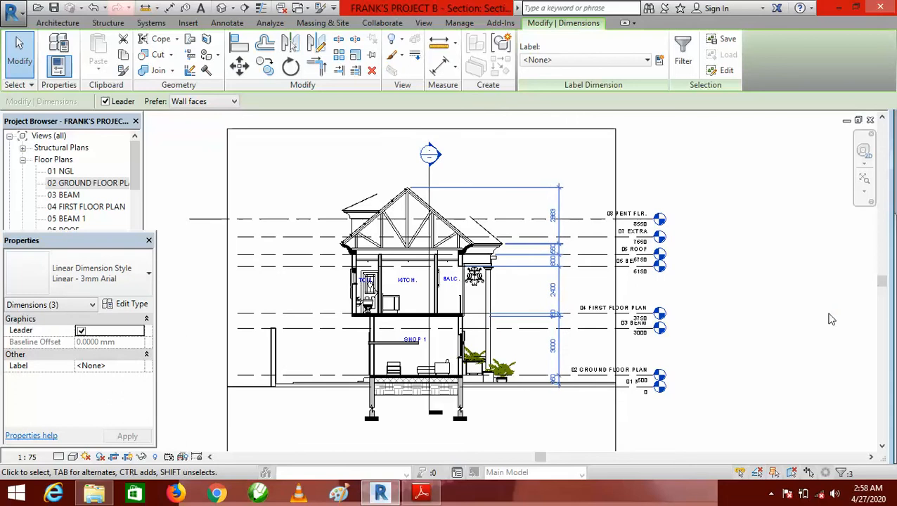
{"action": "key", "text": "Escape"}
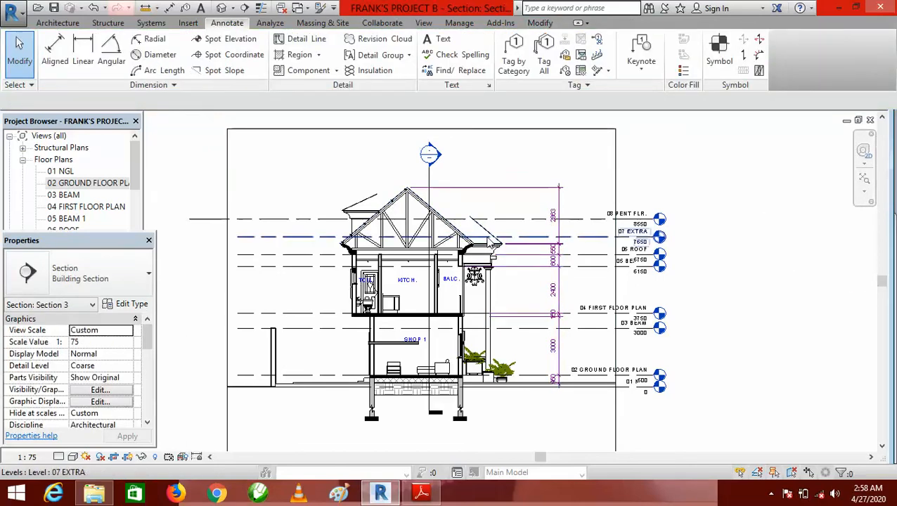
Switch to 5.pdf in Adobe Reader, set the zoom to 125% and examine the roof construction notes beside the truss.
{"action": "scroll", "coordinate": [479, 232], "scroll_direction": "up", "scroll_amount": 2}
{"action": "scroll", "coordinate": [219, 271], "scroll_direction": "down", "scroll_amount": 3}
{"action": "scroll", "coordinate": [413, 284], "scroll_direction": "down", "scroll_amount": 4}
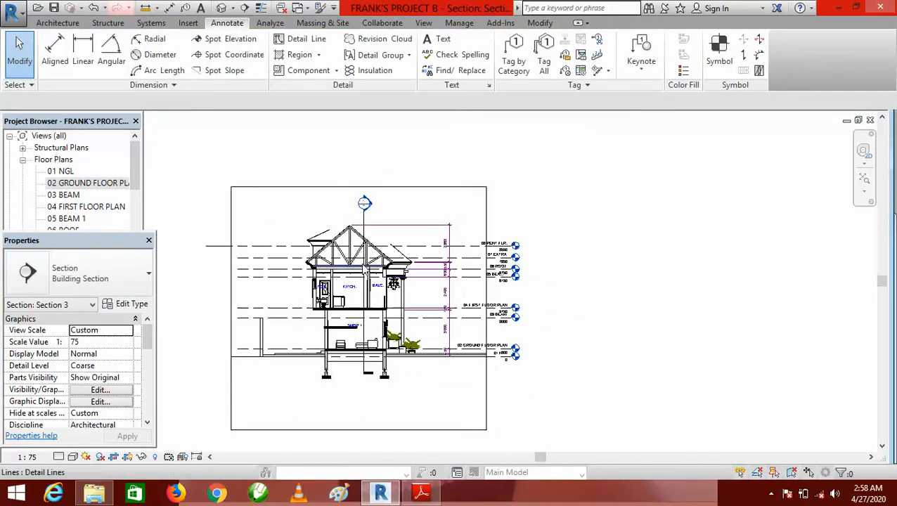
{"action": "left_click", "coordinate": [420, 494]}
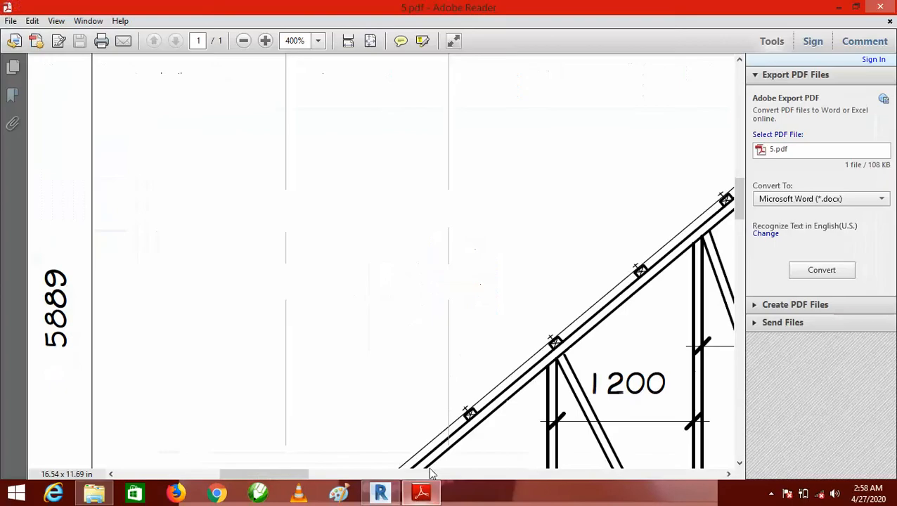
{"action": "scroll", "coordinate": [362, 302], "scroll_direction": "down", "scroll_amount": 2}
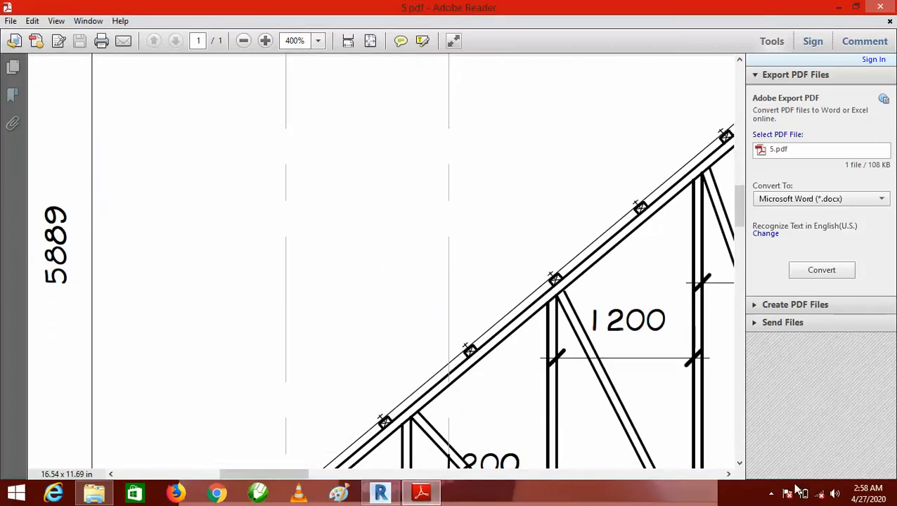
{"action": "left_click_drag", "start_coordinate": [728, 475], "coordinate": [729, 476]}
{"action": "scroll", "coordinate": [537, 239], "scroll_direction": "up", "scroll_amount": 3}
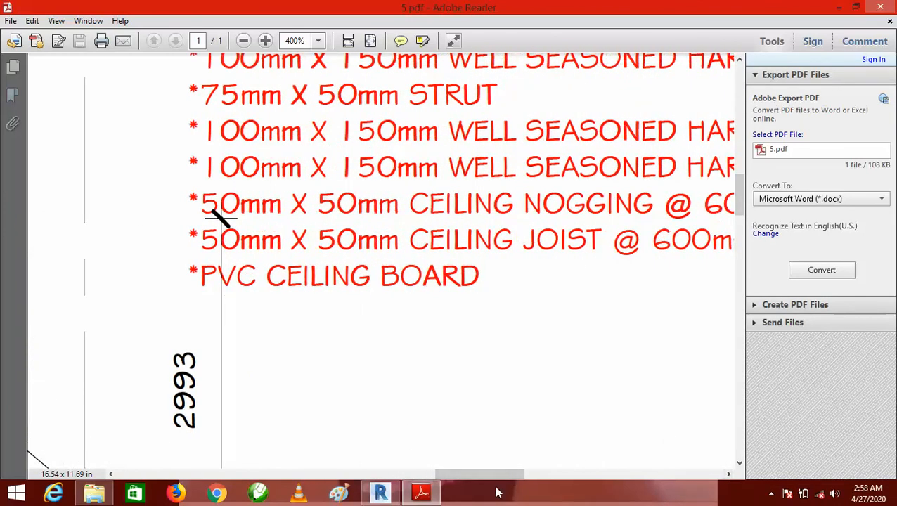
{"action": "left_click", "coordinate": [320, 43]}
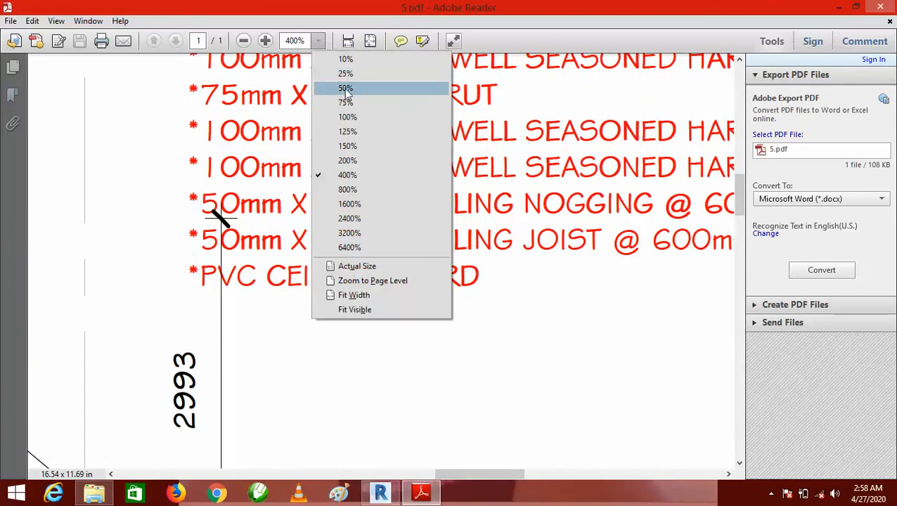
{"action": "left_click", "coordinate": [348, 132]}
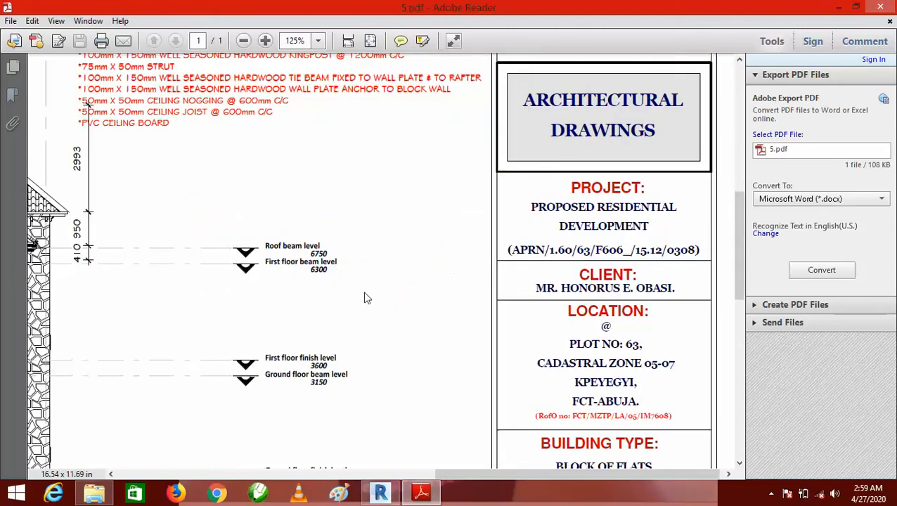
{"action": "scroll", "coordinate": [169, 237], "scroll_direction": "up", "scroll_amount": 5}
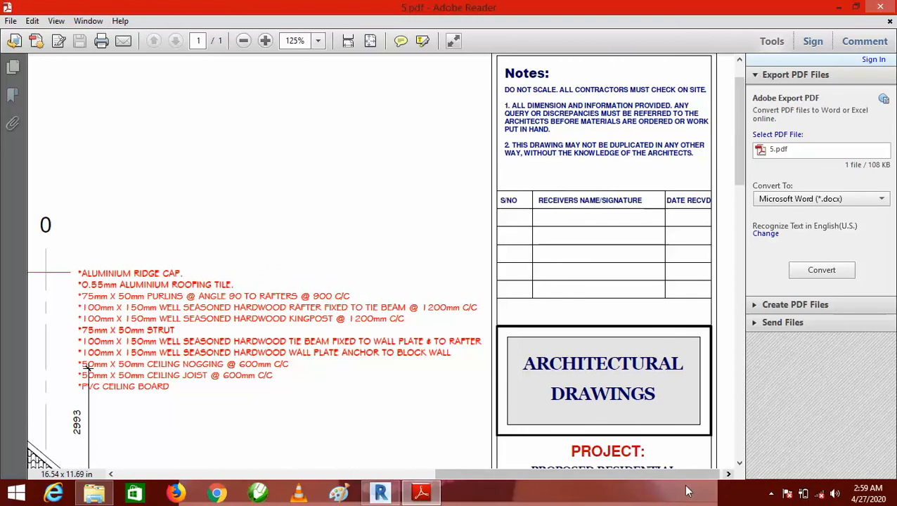
{"action": "left_click", "coordinate": [110, 475]}
{"action": "left_click_drag", "start_coordinate": [111, 475], "coordinate": [111, 476]}
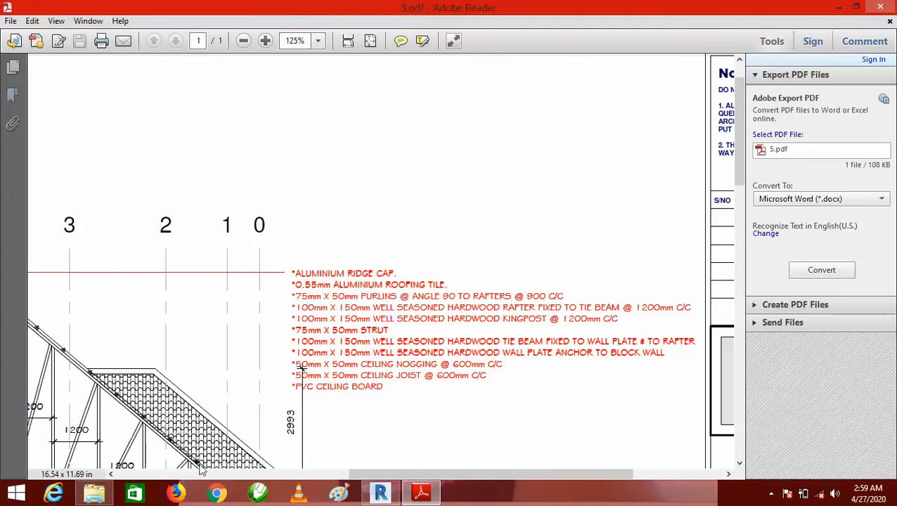
{"action": "left_click", "coordinate": [112, 475]}
{"action": "scroll", "coordinate": [356, 331], "scroll_direction": "down", "scroll_amount": 3}
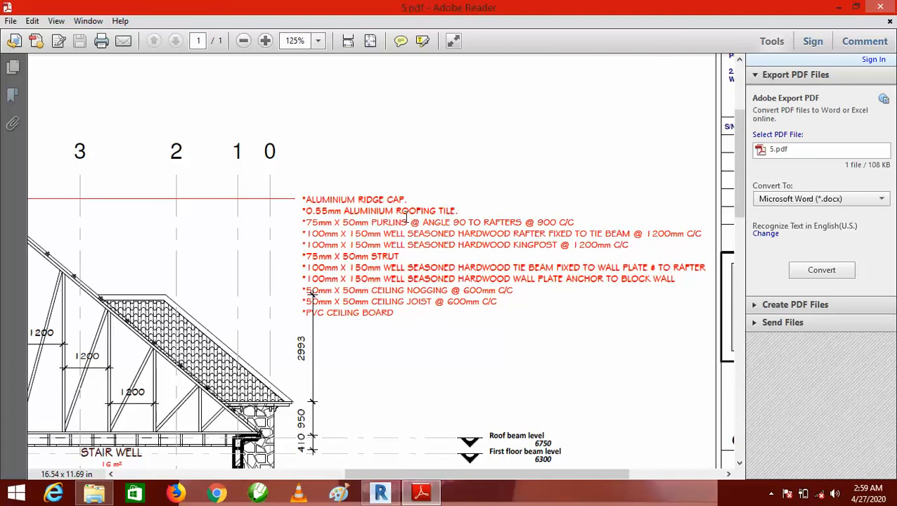
Return to Revit and place a text note above the roof with a two-segment leader pointing to the rafter near the ridge.
{"action": "left_click", "coordinate": [378, 492]}
{"action": "scroll", "coordinate": [450, 323], "scroll_direction": "up", "scroll_amount": 5}
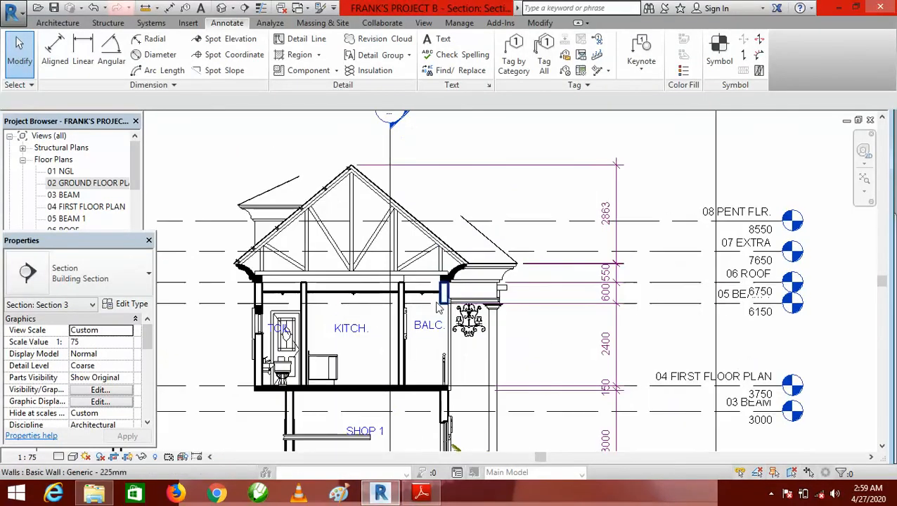
{"action": "scroll", "coordinate": [424, 333], "scroll_direction": "down", "scroll_amount": 1}
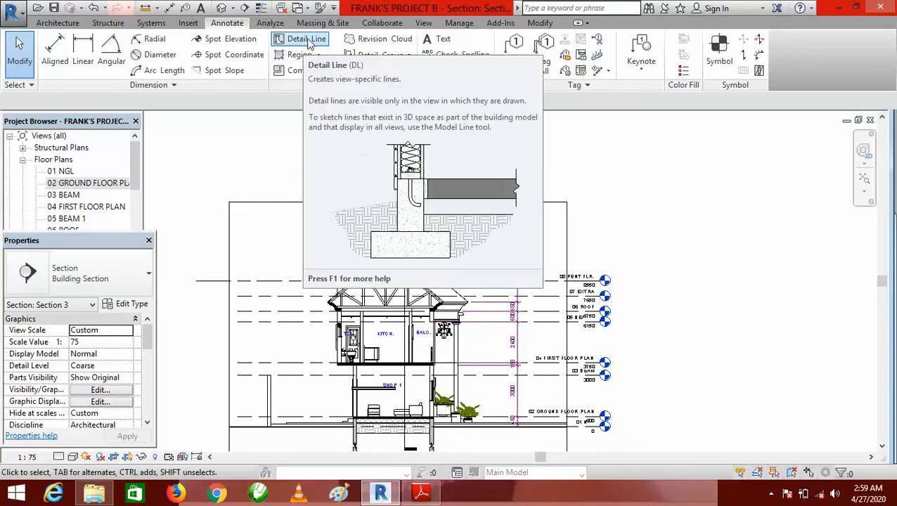
{"action": "left_click", "coordinate": [443, 41]}
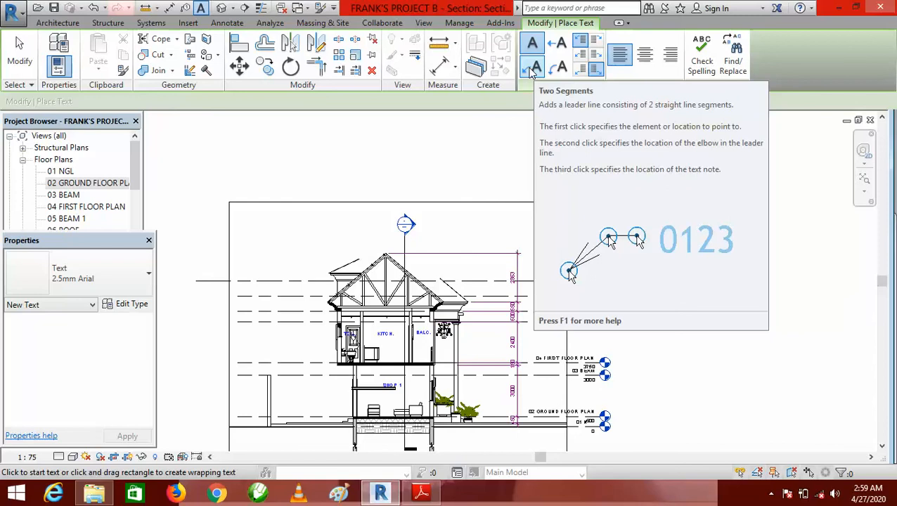
{"action": "left_click", "coordinate": [532, 68]}
{"action": "scroll", "coordinate": [398, 270], "scroll_direction": "up", "scroll_amount": 3}
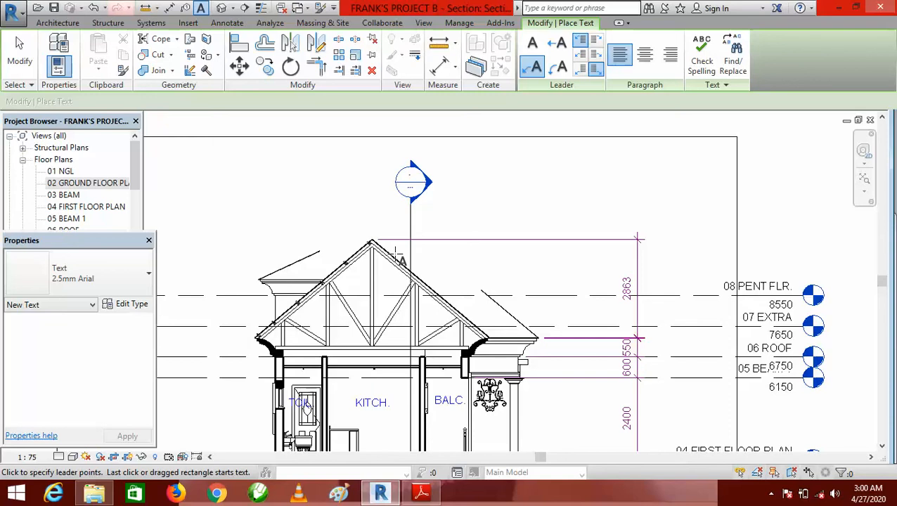
{"action": "left_click", "coordinate": [532, 68]}
{"action": "scroll", "coordinate": [404, 260], "scroll_direction": "up", "scroll_amount": 4}
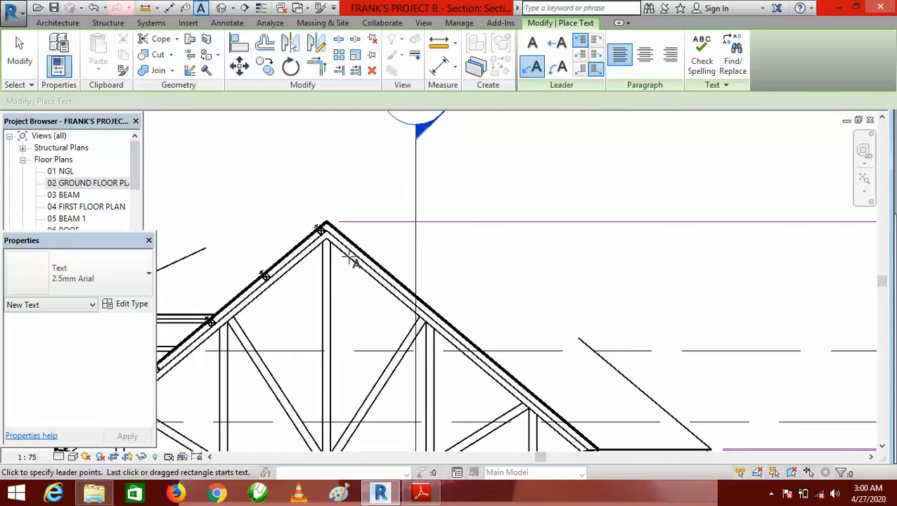
{"action": "left_click", "coordinate": [353, 251]}
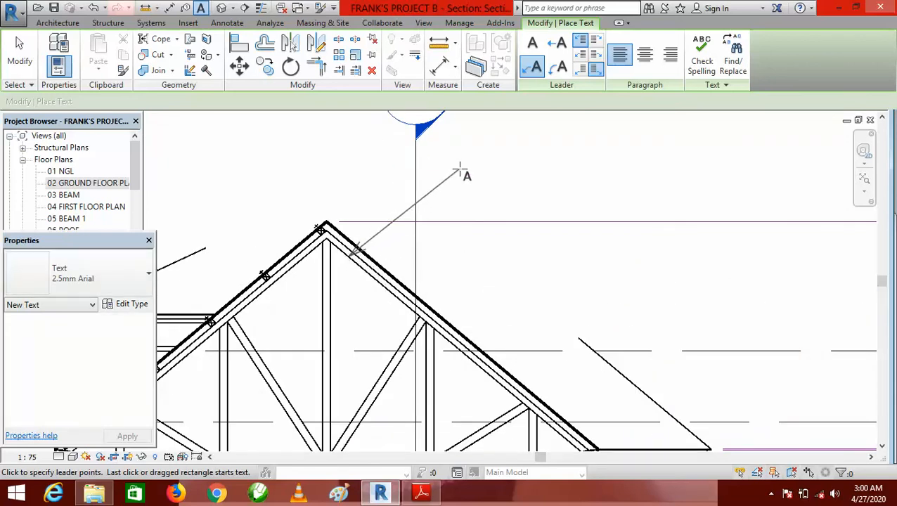
{"action": "scroll", "coordinate": [459, 173], "scroll_direction": "down", "scroll_amount": 2}
{"action": "scroll", "coordinate": [459, 172], "scroll_direction": "down", "scroll_amount": 3}
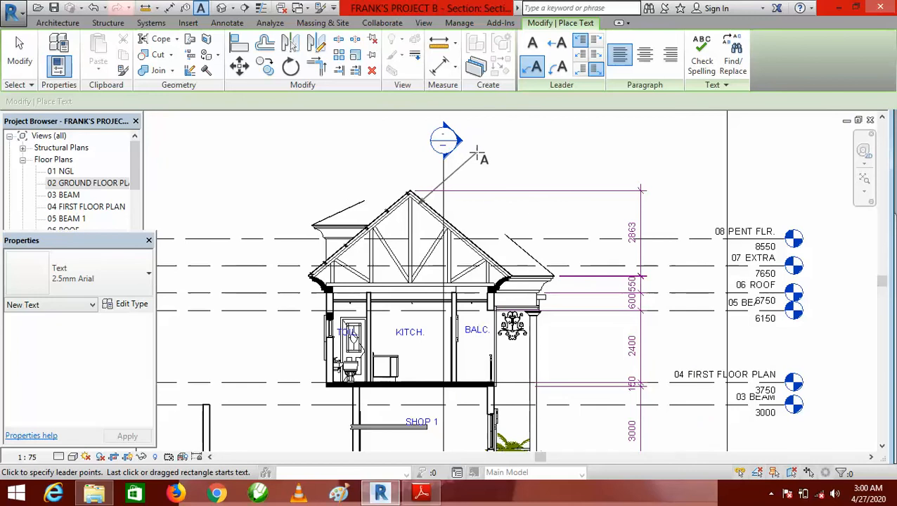
{"action": "left_click", "coordinate": [473, 142]}
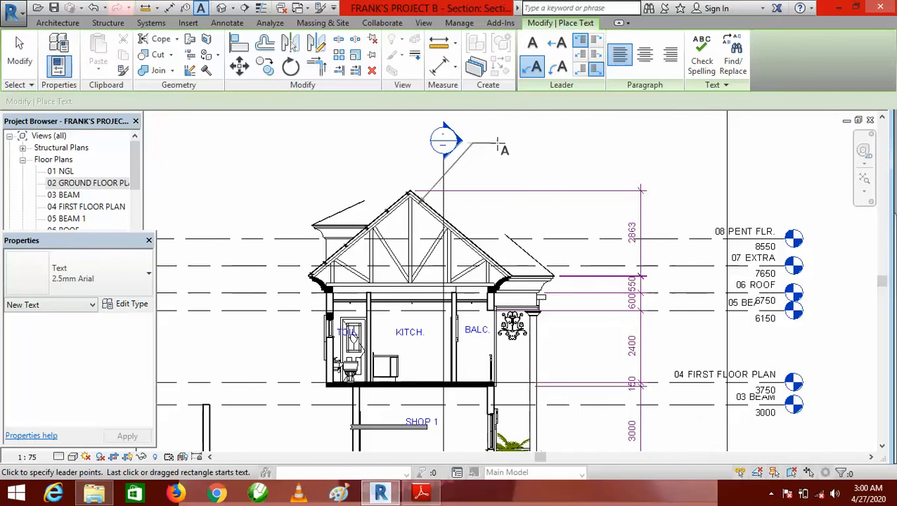
{"action": "left_click", "coordinate": [557, 144]}
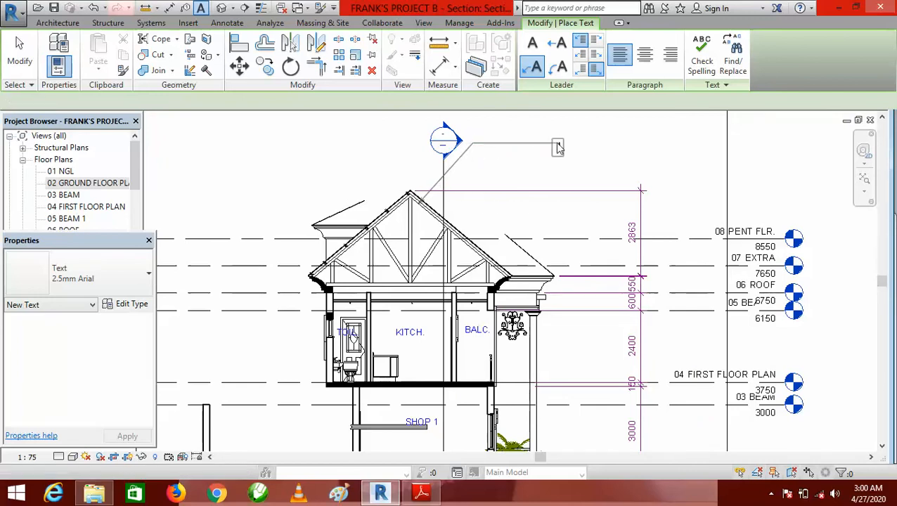
Fill the ridge note with four lines of placeholder text, using repeated dg, sg and sf letters, and finish the note.
{"action": "type", "text": "dgdgdgdgdgdgdgd"}
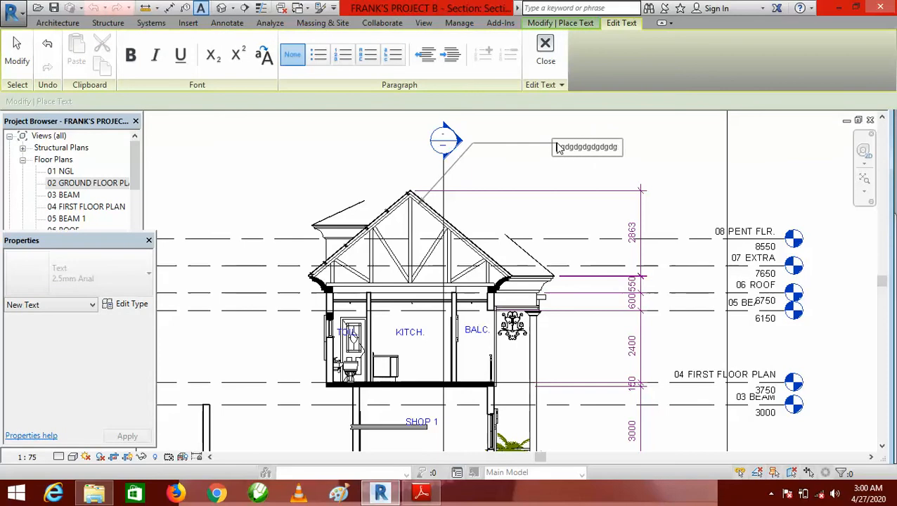
{"action": "key", "text": "Return"}
{"action": "type", "text": "dgdgdgdgdgdgdgdgd"}
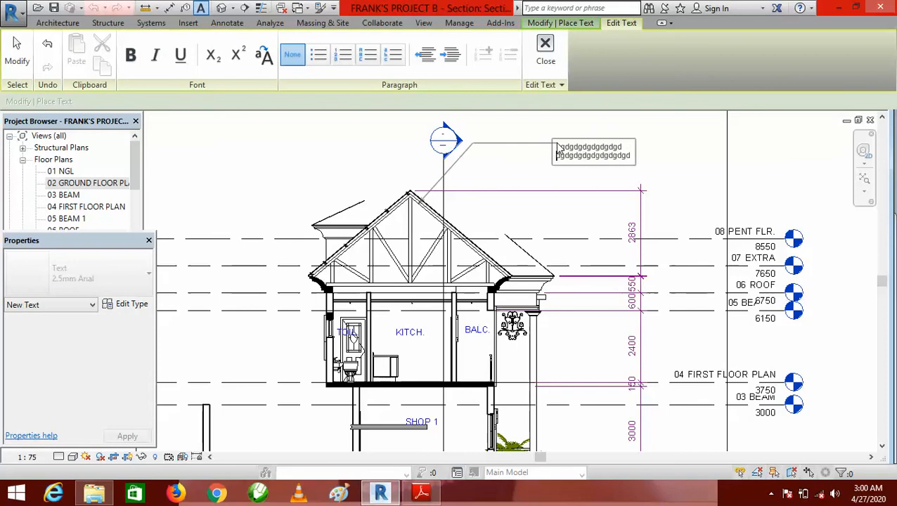
{"action": "key", "text": "Return"}
{"action": "type", "text": "sgsgsg"}
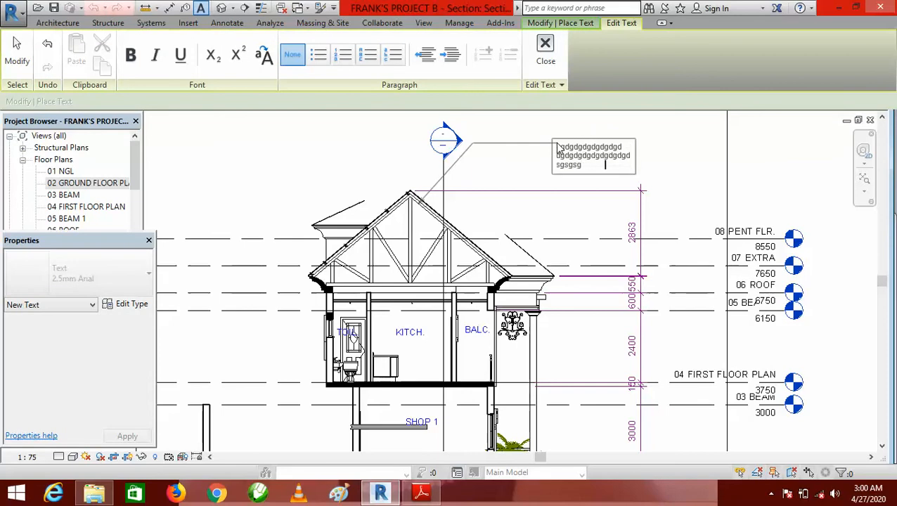
{"action": "type", "text": "sgsgsgsgsgsgsgsgsgsgsg"}
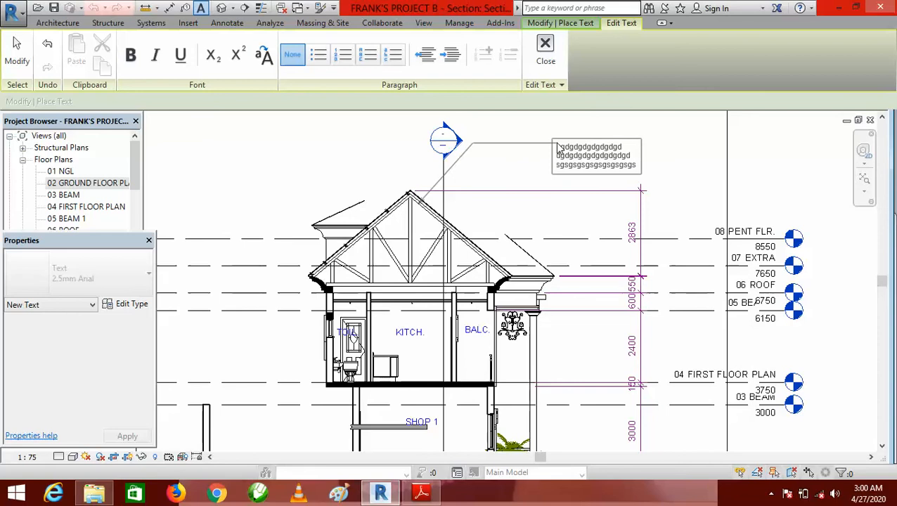
{"action": "key", "text": "Return"}
{"action": "type", "text": "sfsfsfs"}
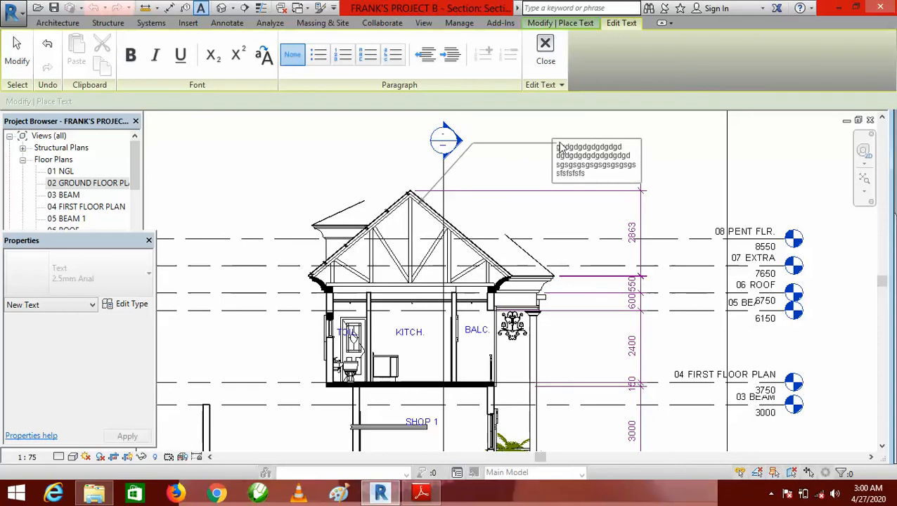
{"action": "left_click", "coordinate": [546, 49]}
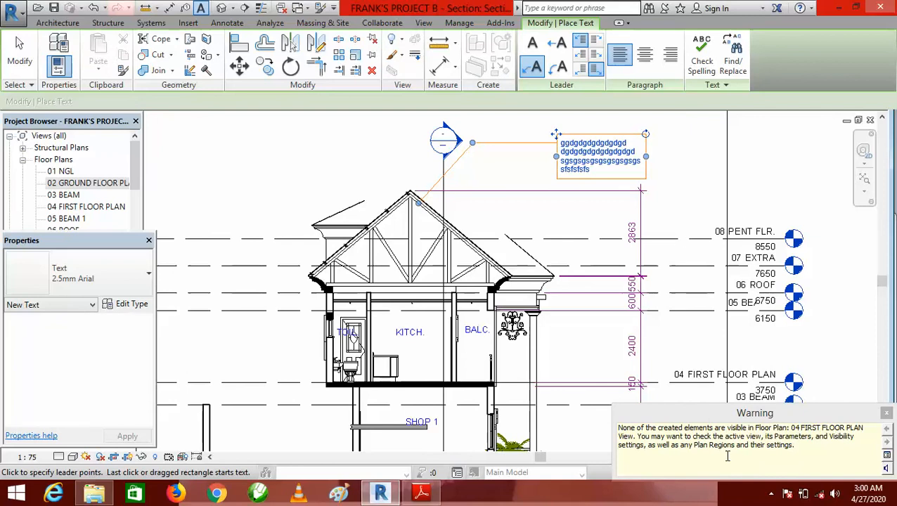
{"action": "key", "text": "Escape"}
{"action": "key", "text": "Escape"}
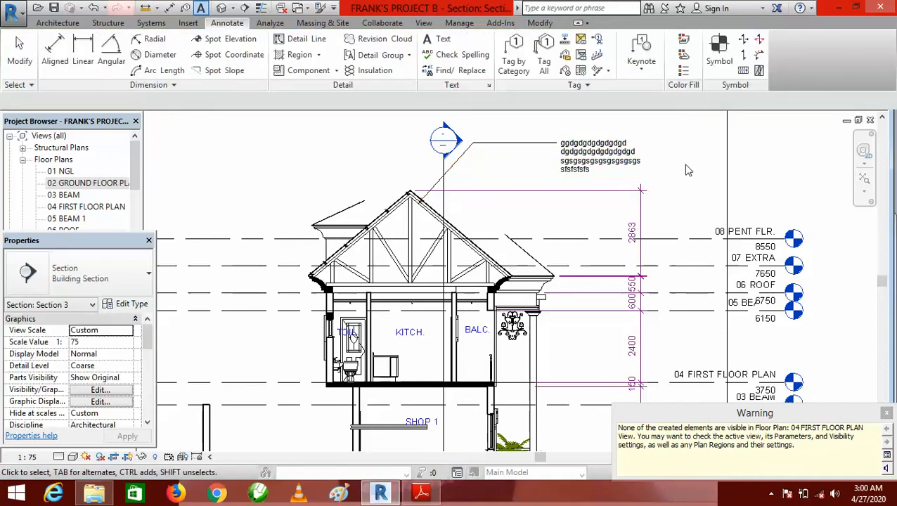
Try an empty text note with a curved leader pointing to the truss's left slope, and delete it.
{"action": "scroll", "coordinate": [511, 190], "scroll_direction": "down", "scroll_amount": 1}
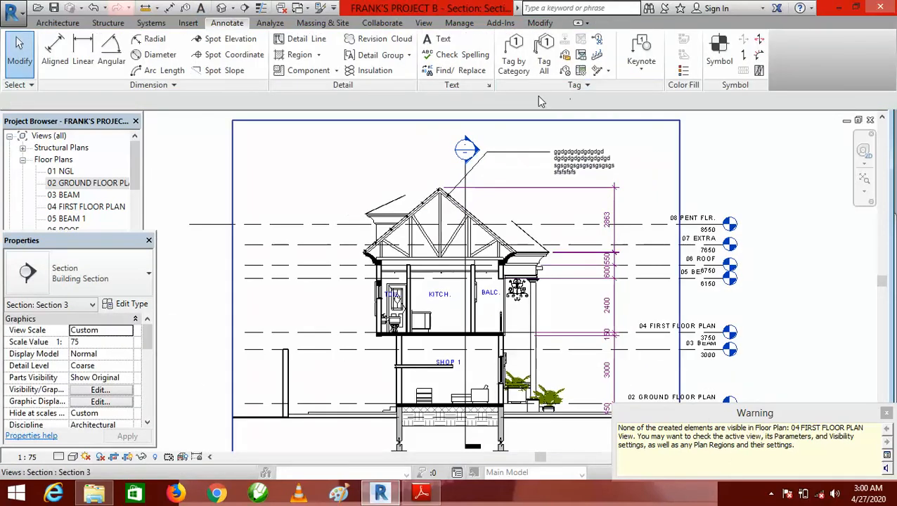
{"action": "left_click", "coordinate": [443, 40]}
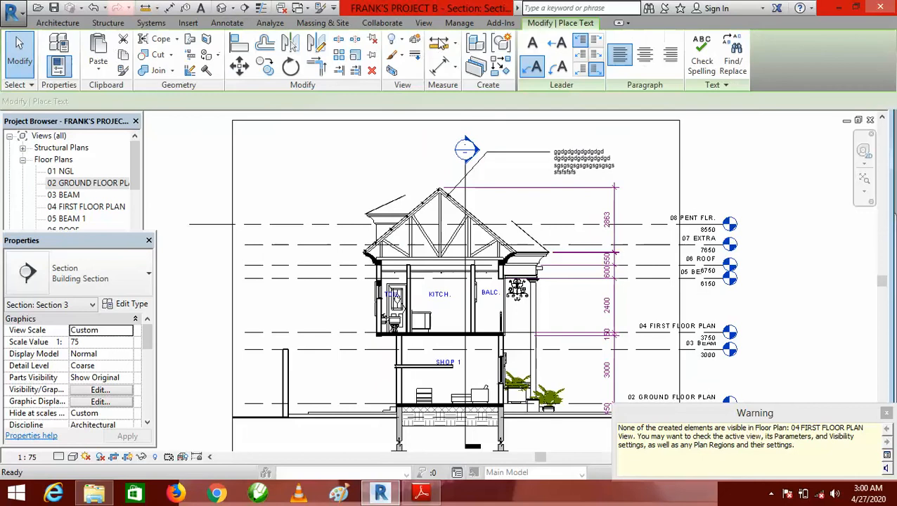
{"action": "left_click", "coordinate": [559, 68]}
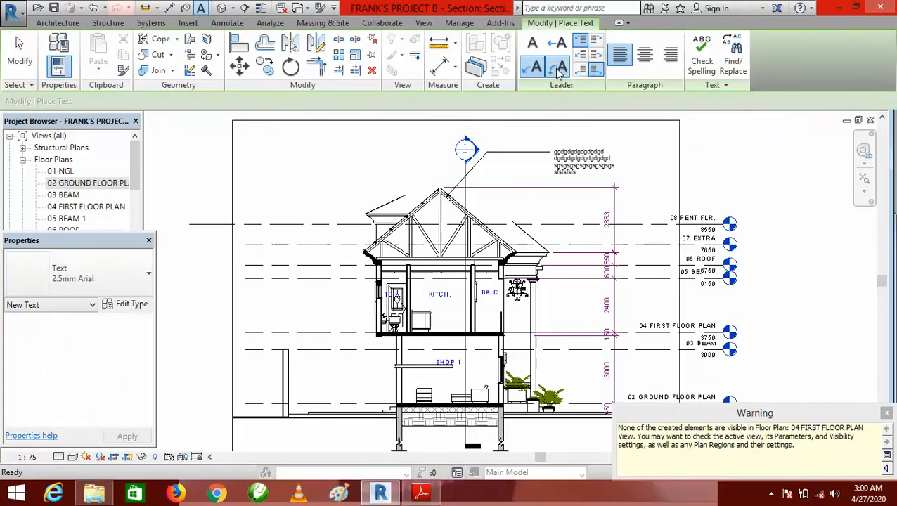
{"action": "scroll", "coordinate": [422, 213], "scroll_direction": "up", "scroll_amount": 1}
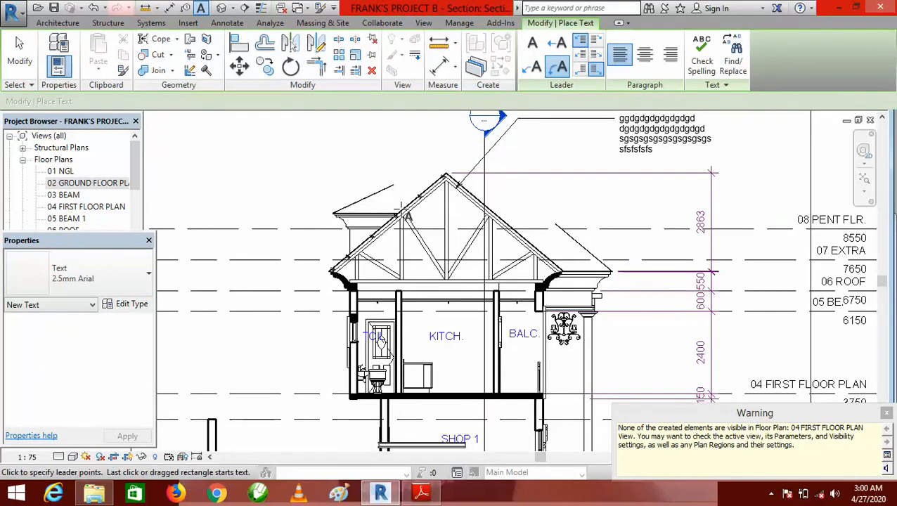
{"action": "scroll", "coordinate": [397, 210], "scroll_direction": "up", "scroll_amount": 1}
{"action": "scroll", "coordinate": [397, 210], "scroll_direction": "down", "scroll_amount": 1}
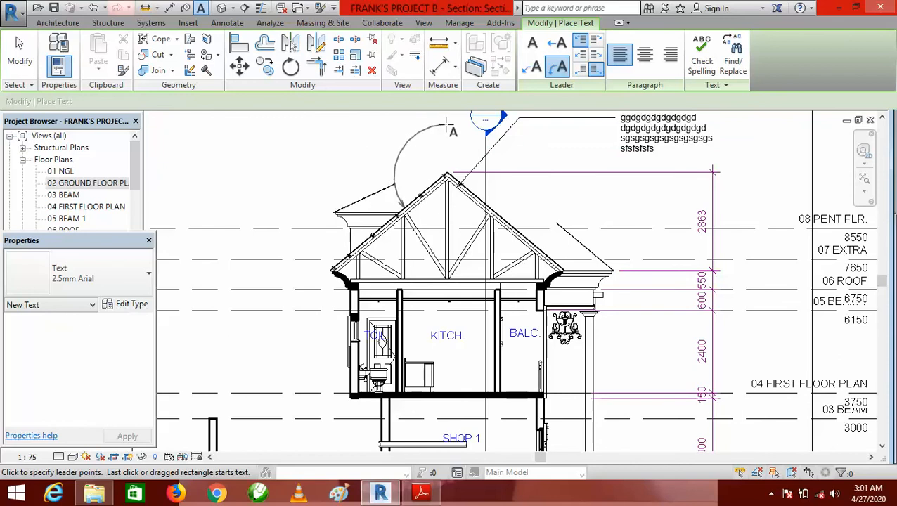
{"action": "left_click", "coordinate": [289, 141]}
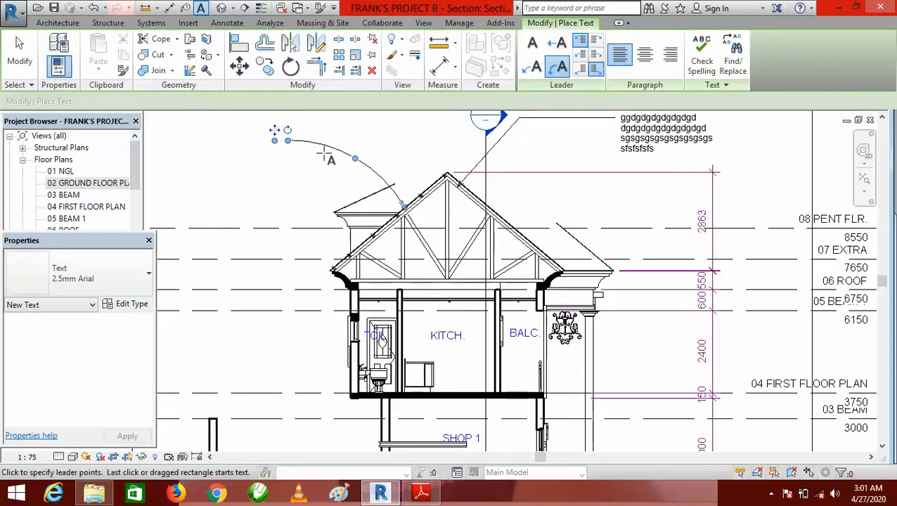
{"action": "scroll", "coordinate": [292, 144], "scroll_direction": "up", "scroll_amount": 3}
{"action": "scroll", "coordinate": [295, 148], "scroll_direction": "down", "scroll_amount": 5}
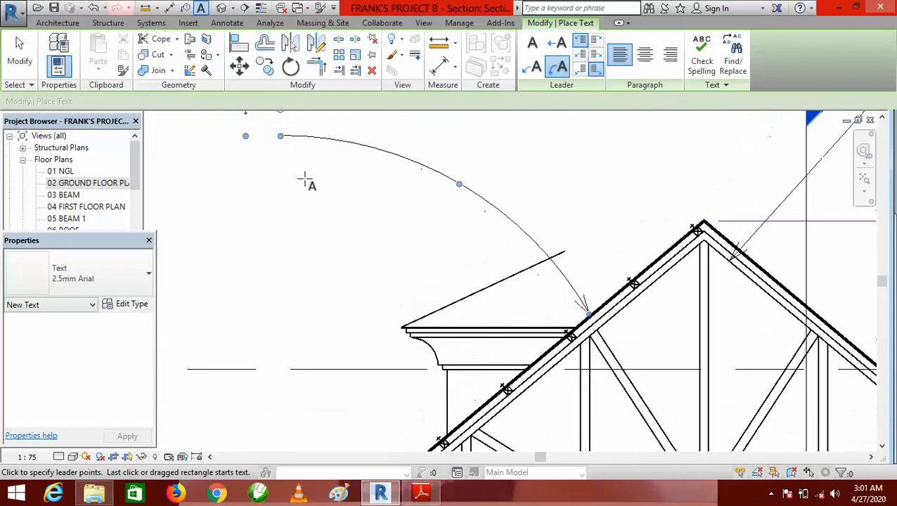
{"action": "key", "text": "Escape"}
{"action": "key", "text": "Escape"}
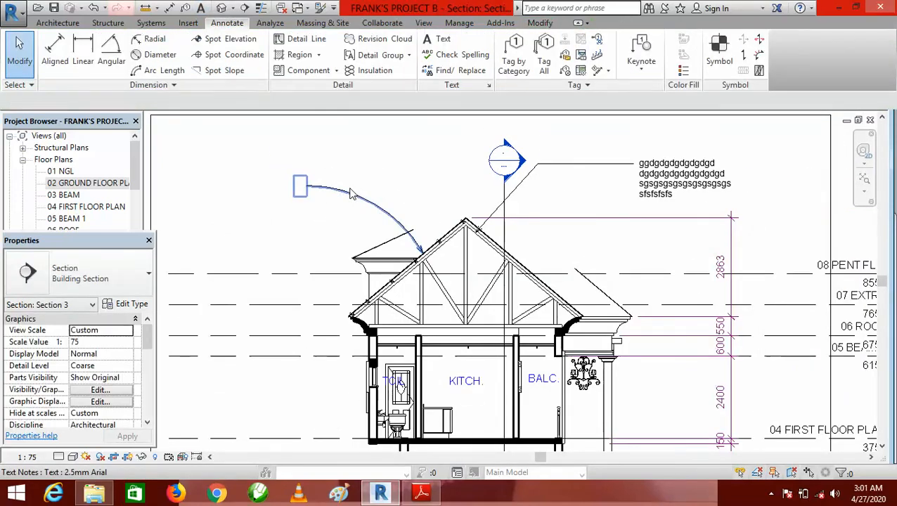
{"action": "left_click", "coordinate": [304, 190]}
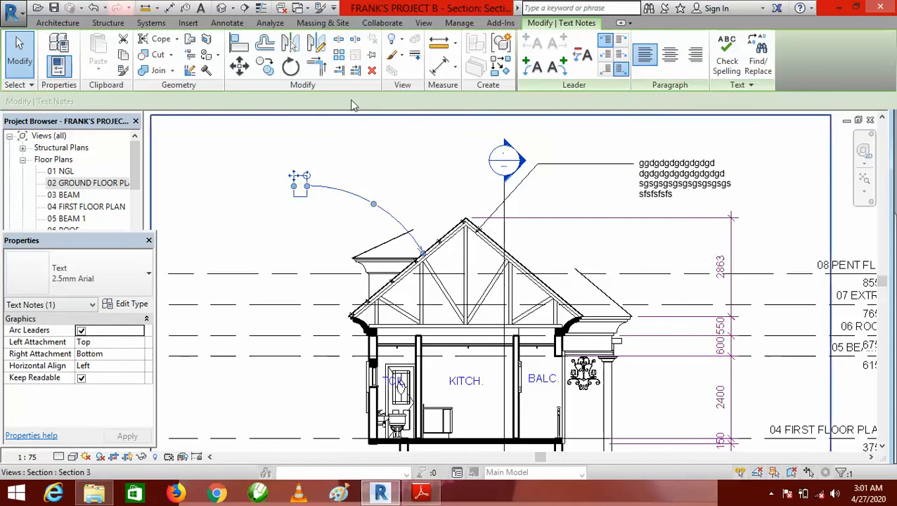
{"action": "left_click", "coordinate": [372, 70]}
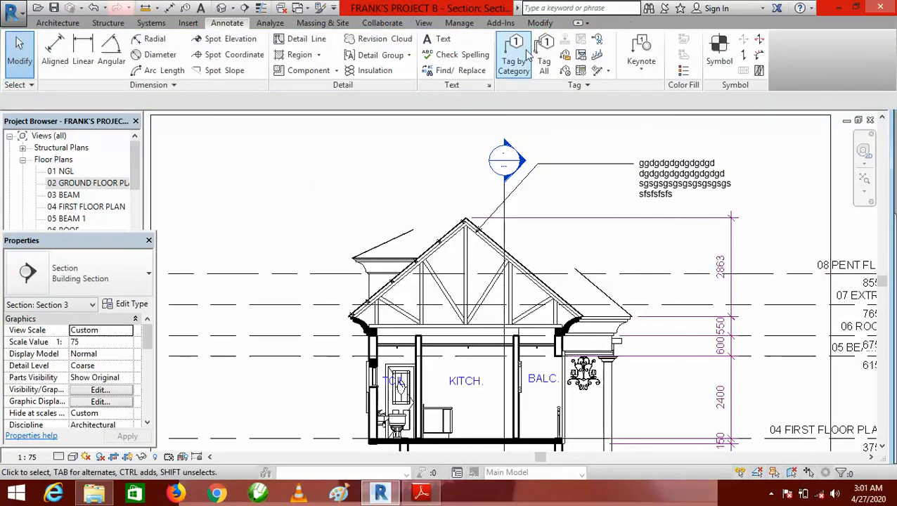
Place a text note beside the roof with a curved leader pointing to the middle of the truss's right rafter.
{"action": "left_click", "coordinate": [433, 41]}
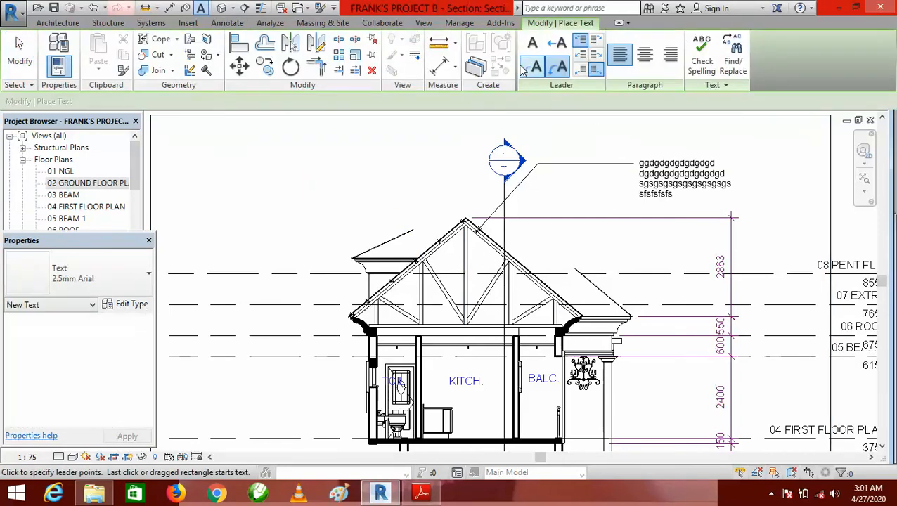
{"action": "left_click", "coordinate": [558, 69]}
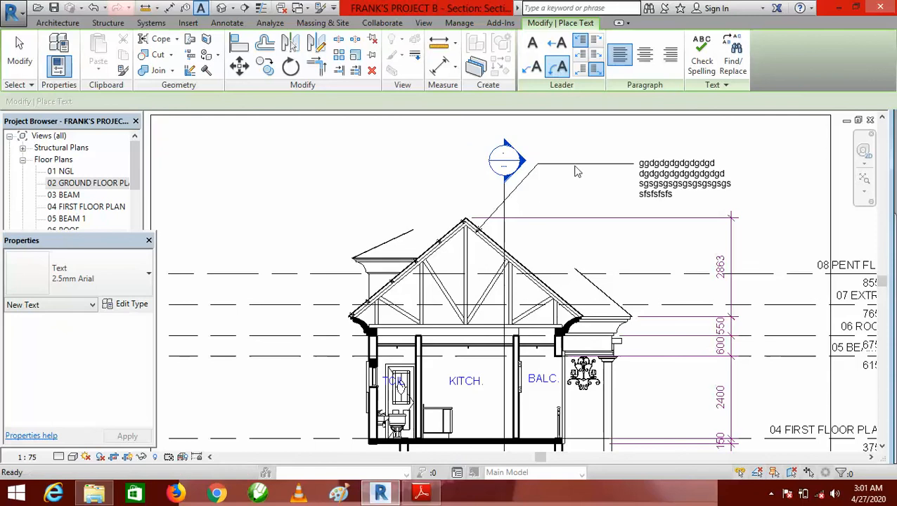
{"action": "left_click", "coordinate": [519, 260]}
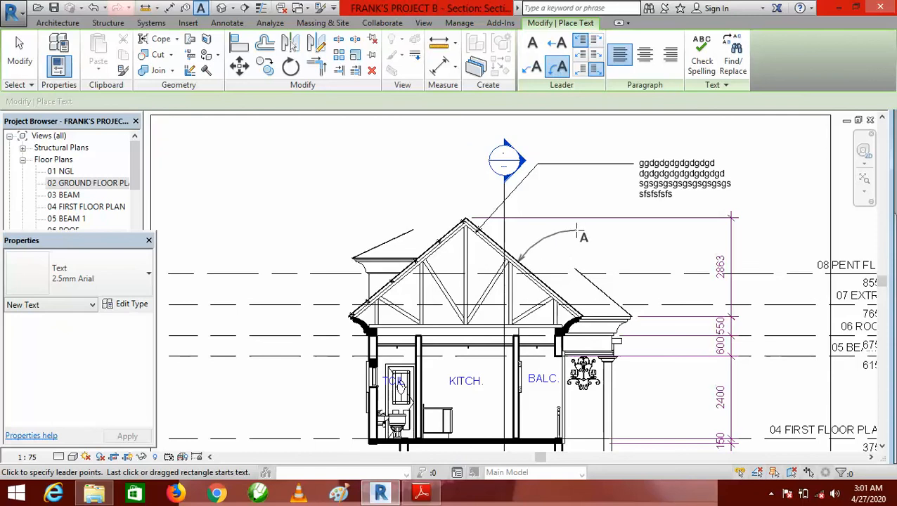
{"action": "left_click", "coordinate": [577, 229]}
Fill the curved-leader note with four lines of placeholder text, using repeated gd, dg, sg and jf letters, and finish it.
{"action": "type", "text": "gdgdgdgdgdgd"}
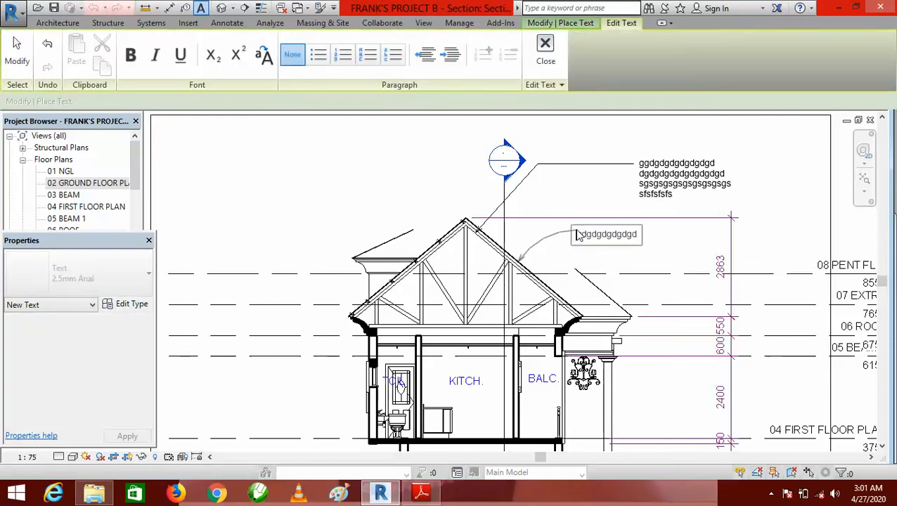
{"action": "key", "text": "Return"}
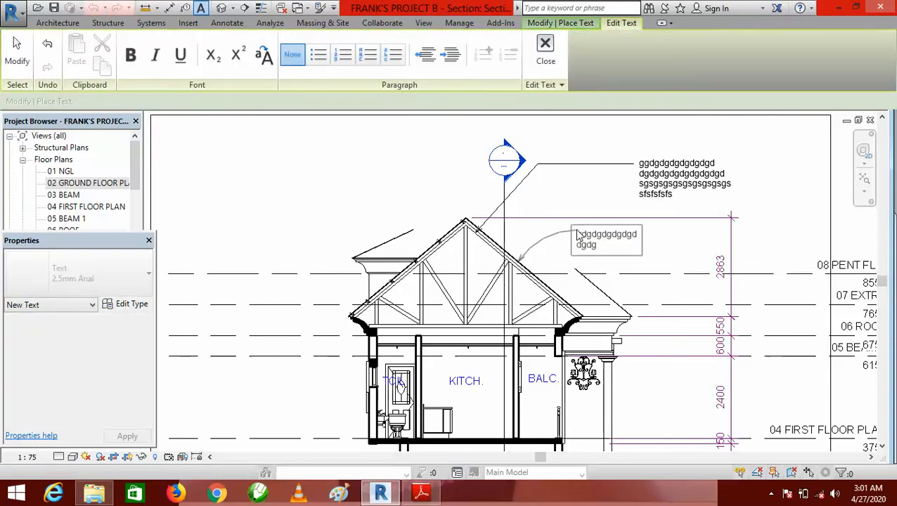
{"action": "type", "text": "gdgdgdgdgd"}
{"action": "key", "text": "Return"}
{"action": "type", "text": "sgsgsgs"}
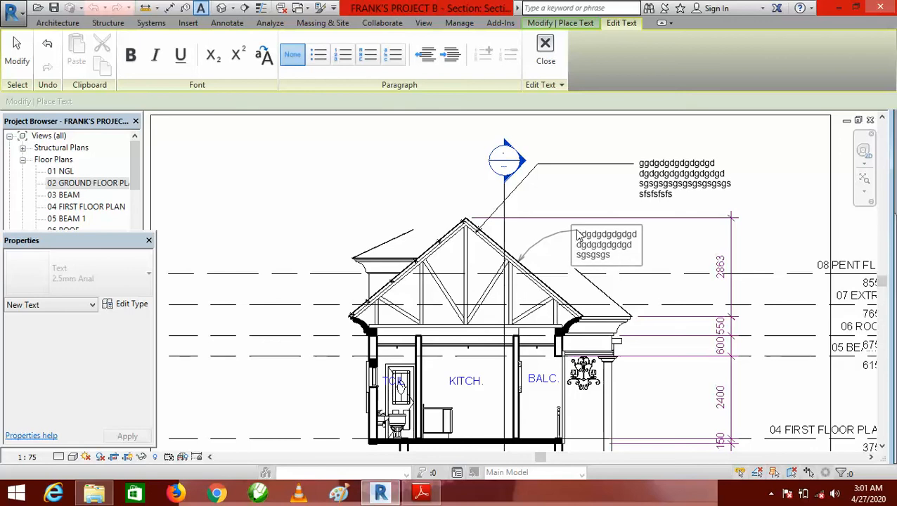
{"action": "type", "text": "gs"}
{"action": "key", "text": "Return"}
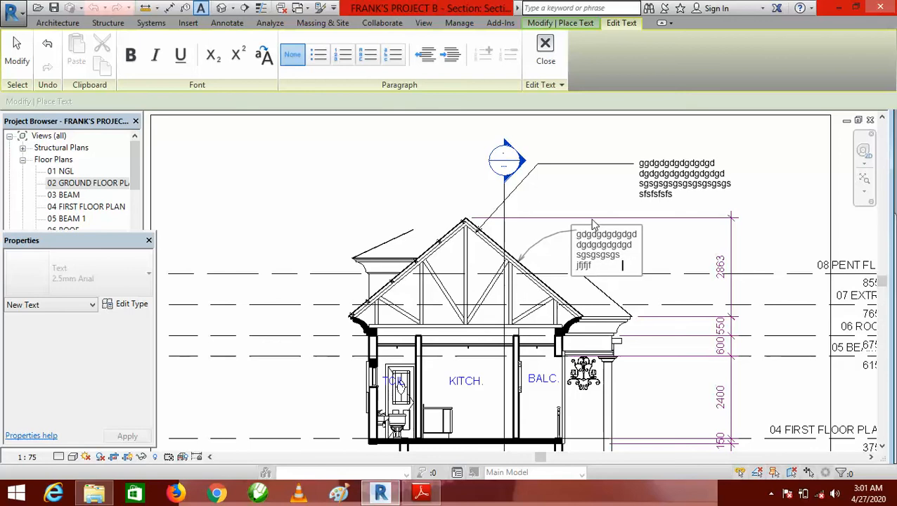
{"action": "left_click", "coordinate": [546, 50]}
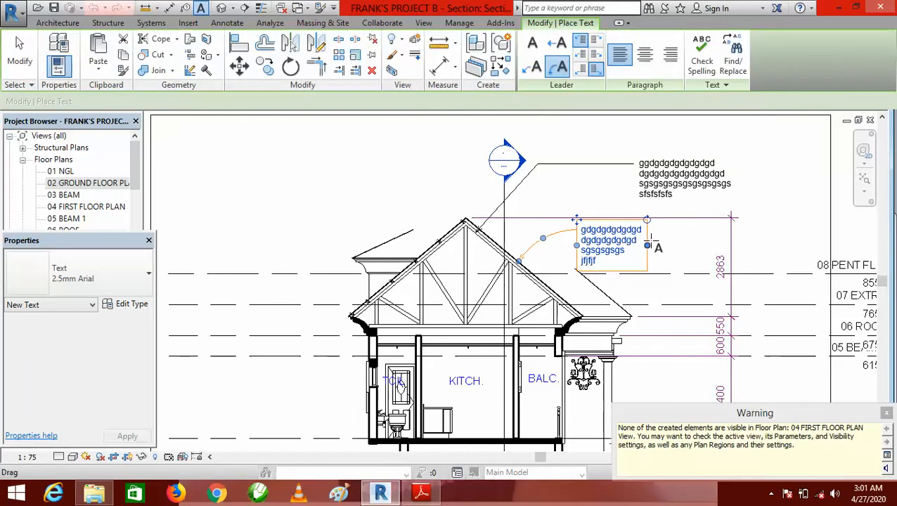
{"action": "key", "text": "Escape"}
{"action": "key", "text": "Escape"}
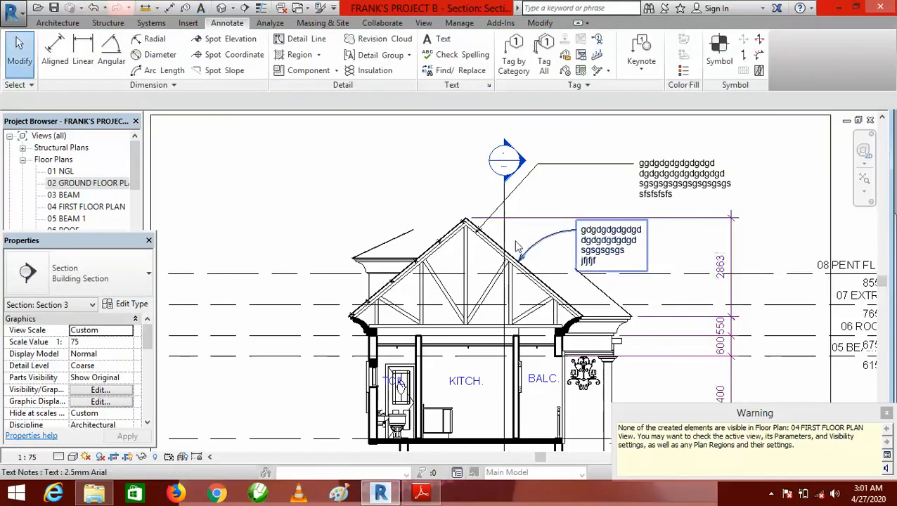
Set the left leader attachment of the upper two-segment note to Middle.
{"action": "scroll", "coordinate": [484, 240], "scroll_direction": "down", "scroll_amount": 1}
{"action": "scroll", "coordinate": [638, 177], "scroll_direction": "up", "scroll_amount": 1}
{"action": "scroll", "coordinate": [638, 181], "scroll_direction": "up", "scroll_amount": 1}
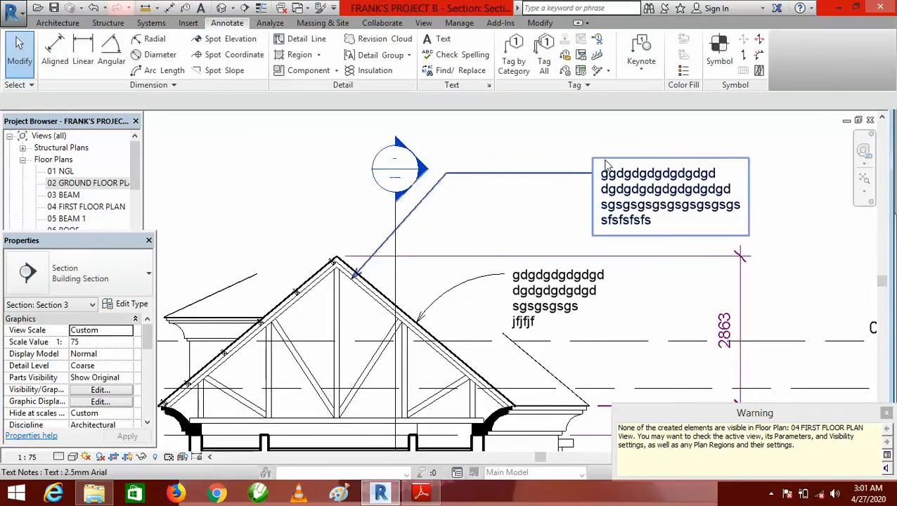
{"action": "left_click", "coordinate": [479, 174]}
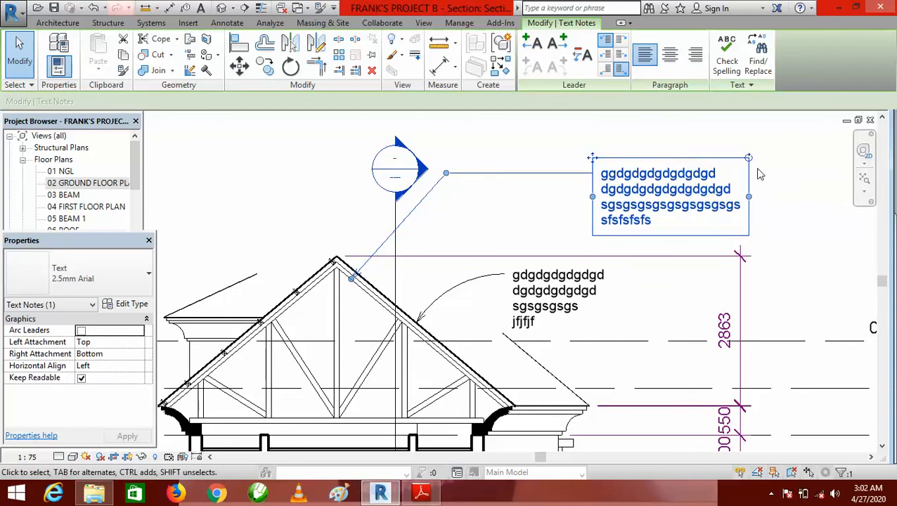
{"action": "left_click", "coordinate": [609, 60]}
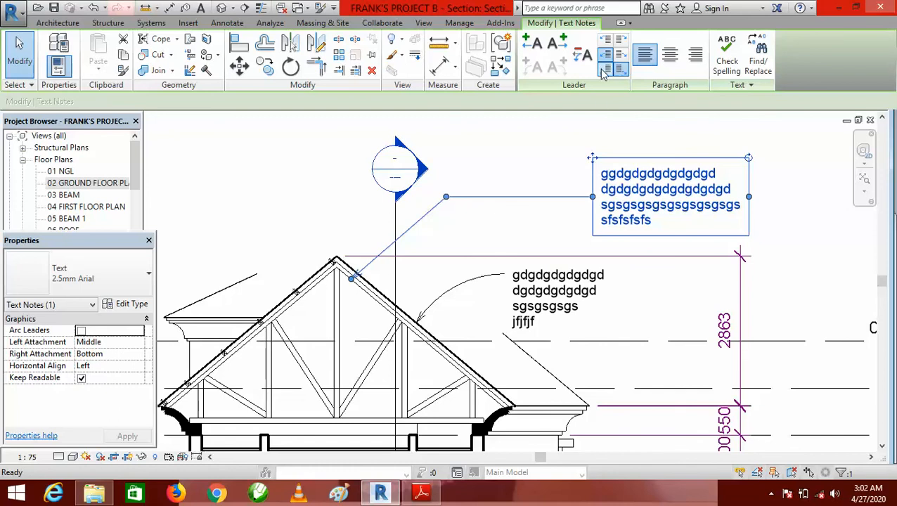
{"action": "scroll", "coordinate": [568, 180], "scroll_direction": "down", "scroll_amount": 1}
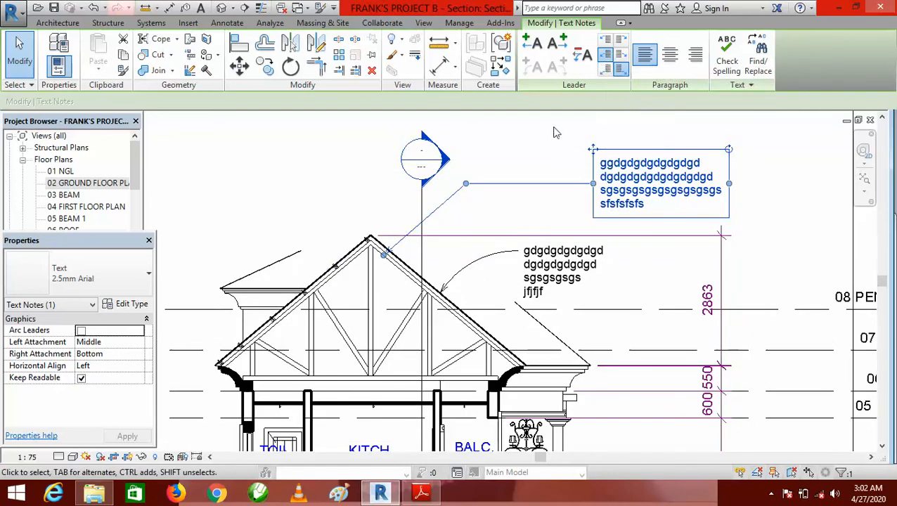
{"action": "left_click", "coordinate": [519, 156]}
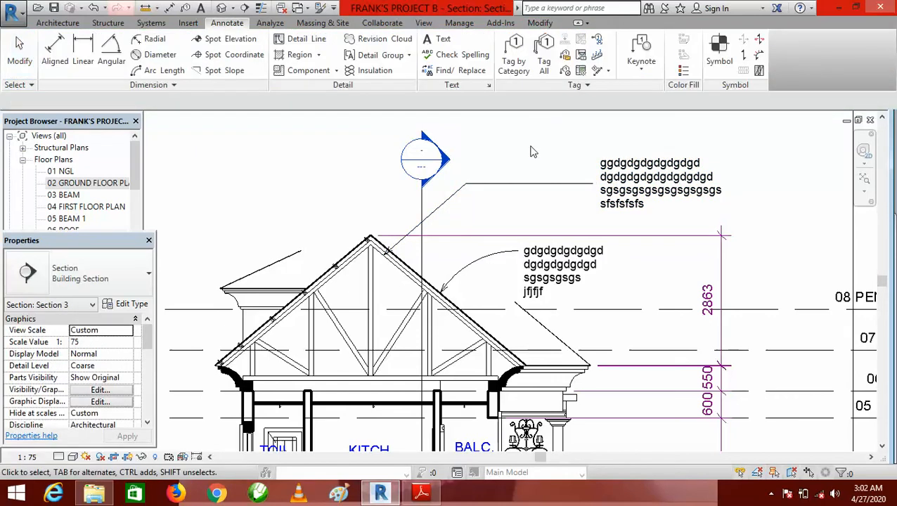
Place a text note above the roof with a two-segment leader, attached at middle left, pointing to the truss's left slope near the ridge.
{"action": "left_click", "coordinate": [434, 41]}
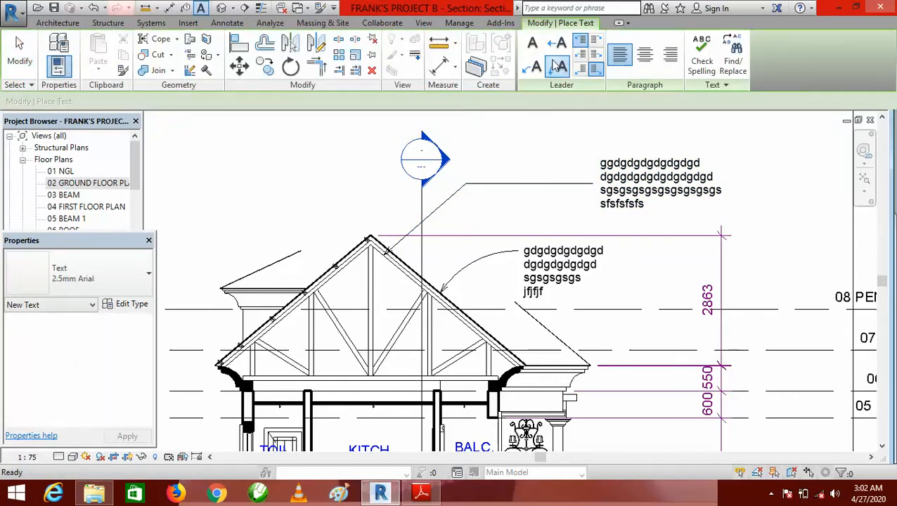
{"action": "left_click", "coordinate": [533, 67]}
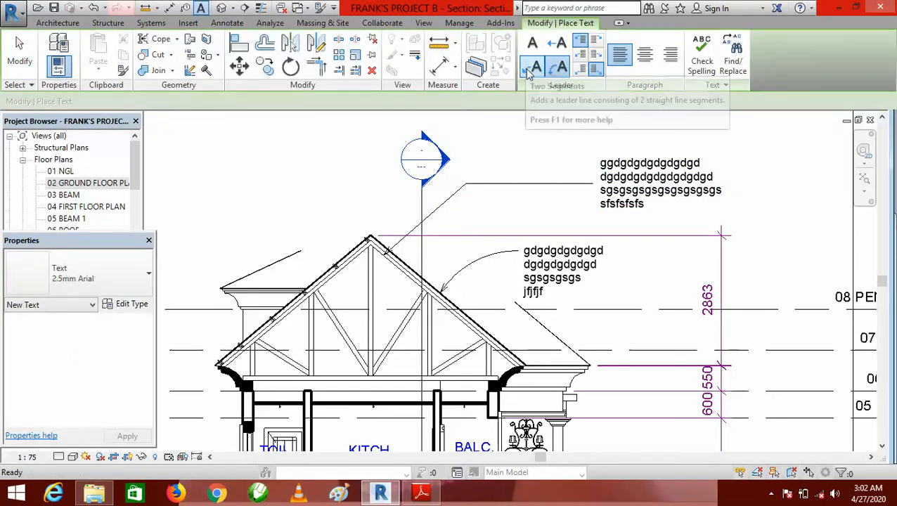
{"action": "left_click", "coordinate": [581, 54]}
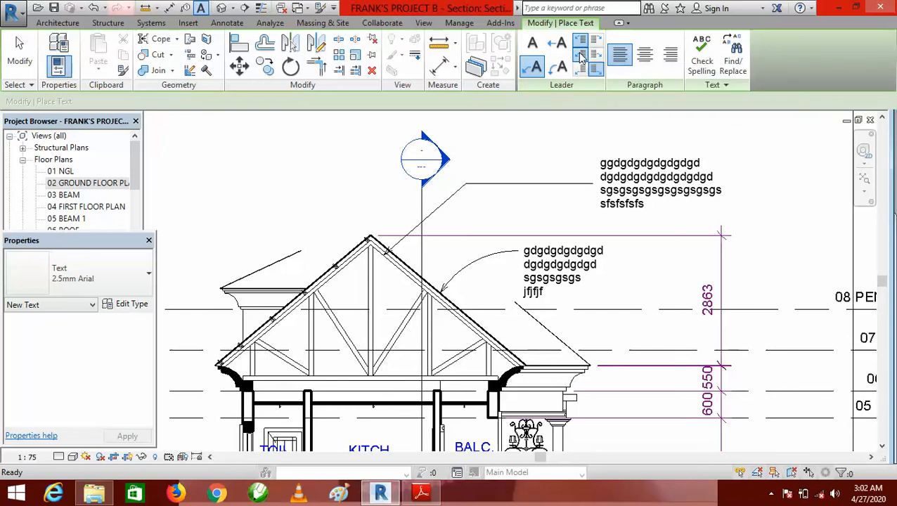
{"action": "left_click", "coordinate": [345, 251]}
{"action": "left_click", "coordinate": [370, 144]}
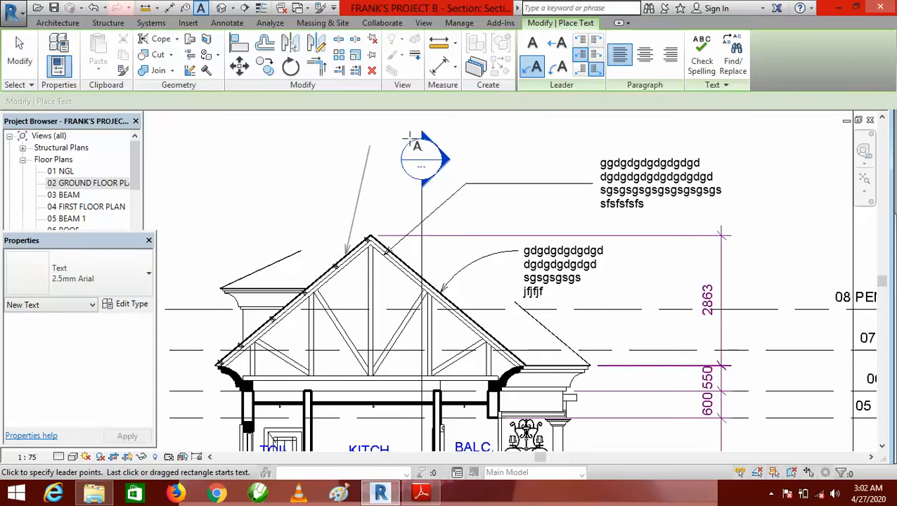
{"action": "left_click", "coordinate": [529, 125]}
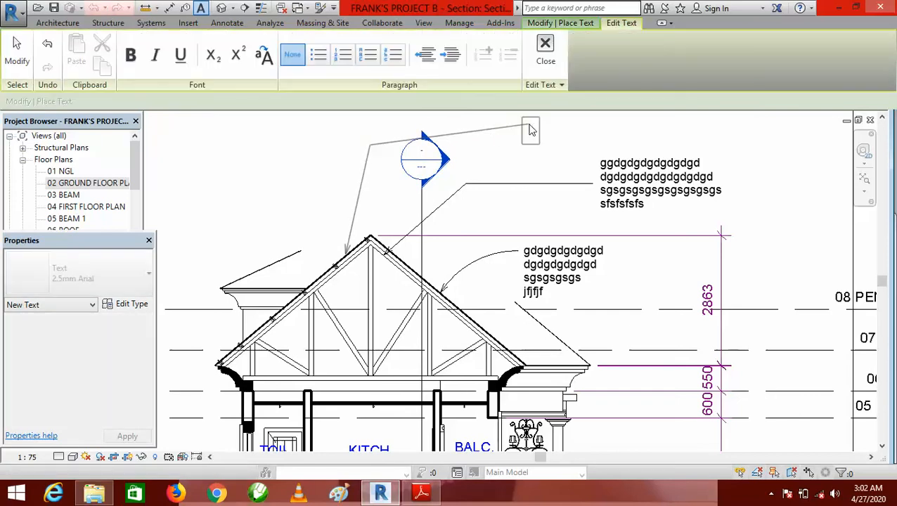
Fill the new left-slope note with two lines of placeholder text, gsgsgsgsgsgjjj and gzg, and finish it.
{"action": "type", "text": "sgsgsgsgsgjjj"}
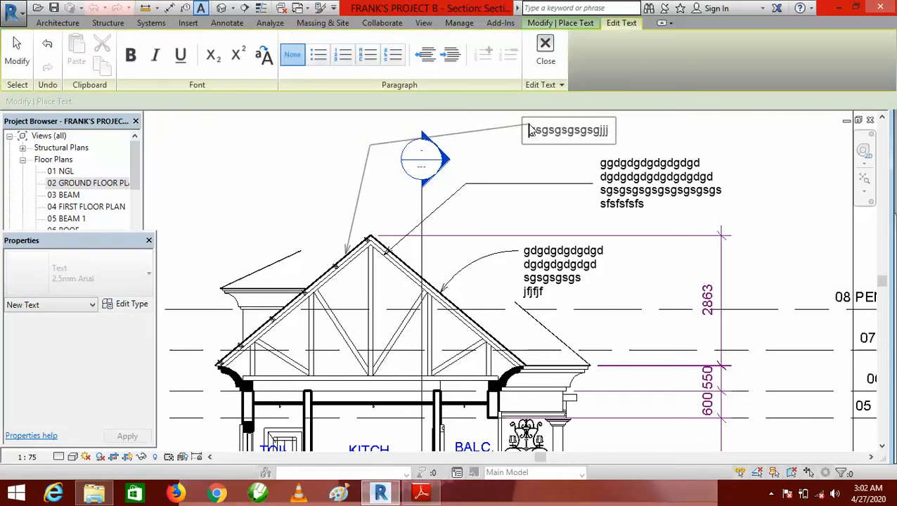
{"action": "key", "text": "Return"}
{"action": "type", "text": "gzg"}
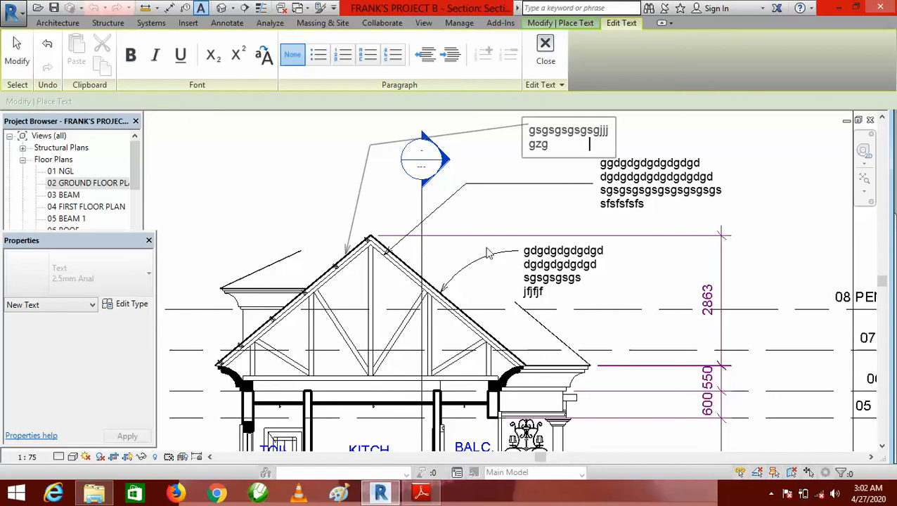
{"action": "scroll", "coordinate": [486, 257], "scroll_direction": "down", "scroll_amount": 1}
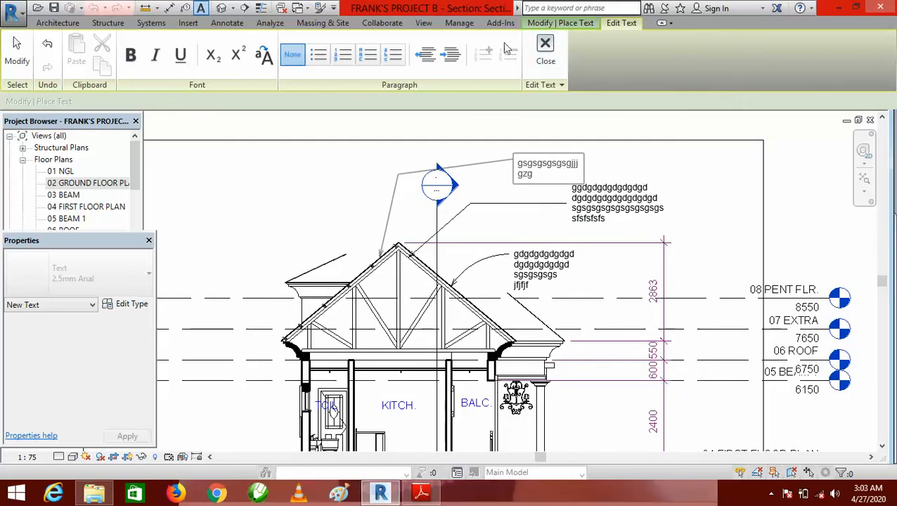
{"action": "left_click", "coordinate": [547, 55]}
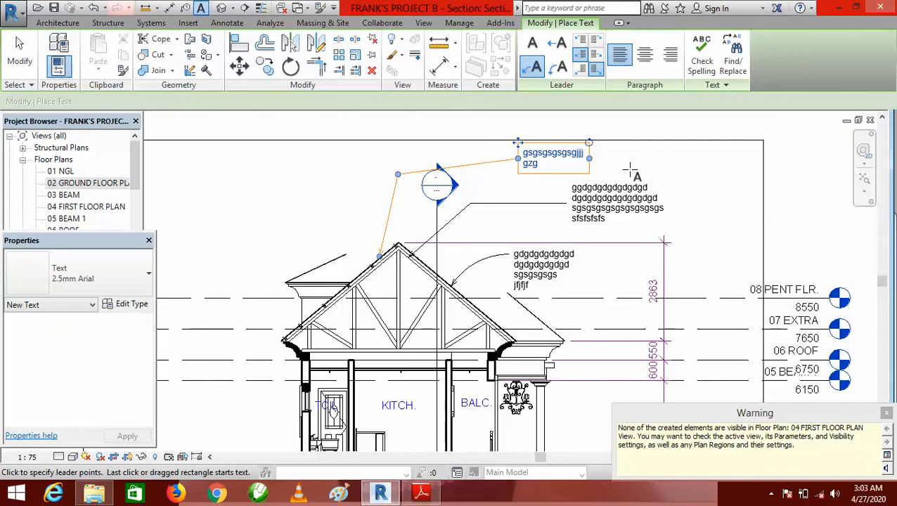
Extend the left-slope note's second line with repeated gs letters, add the lines sfsgsgsgs and shshshs, and finish editing.
{"action": "left_click", "coordinate": [546, 163]}
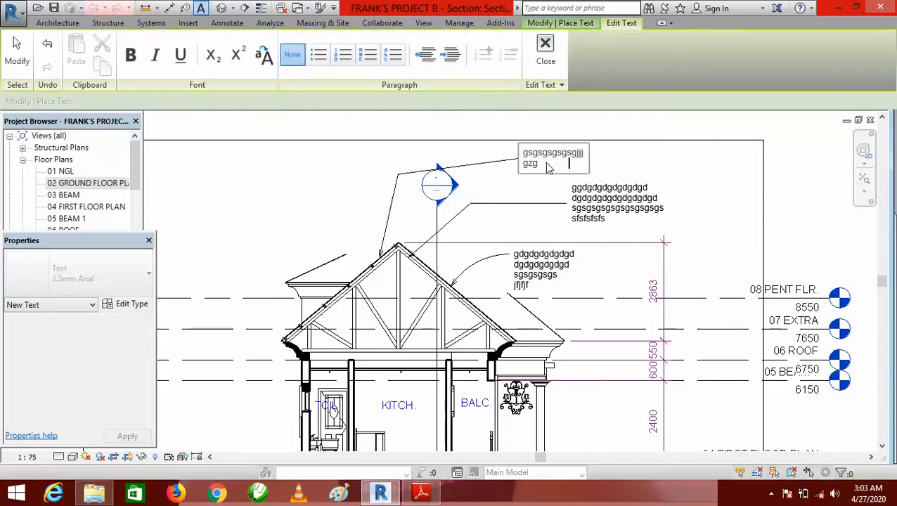
{"action": "type", "text": "gsgsgsgsgsg"}
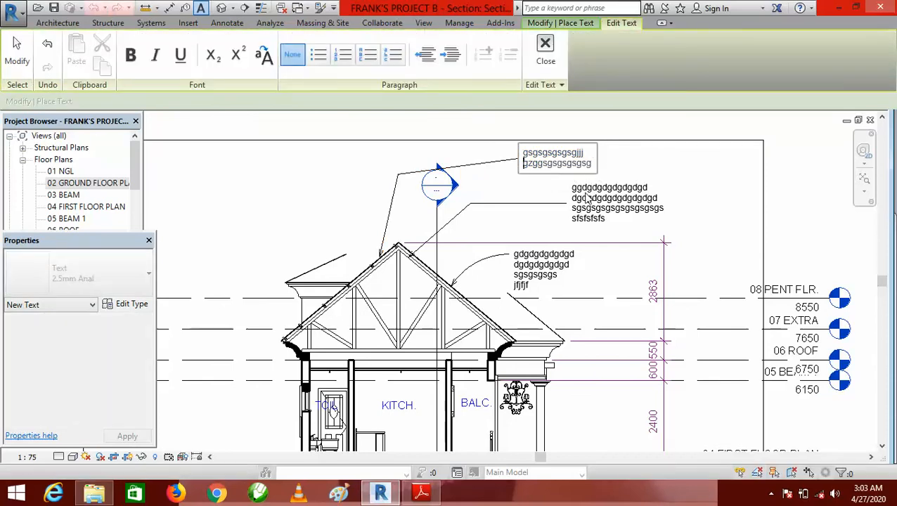
{"action": "key", "text": "Return"}
{"action": "type", "text": "sfsgsgsgs "}
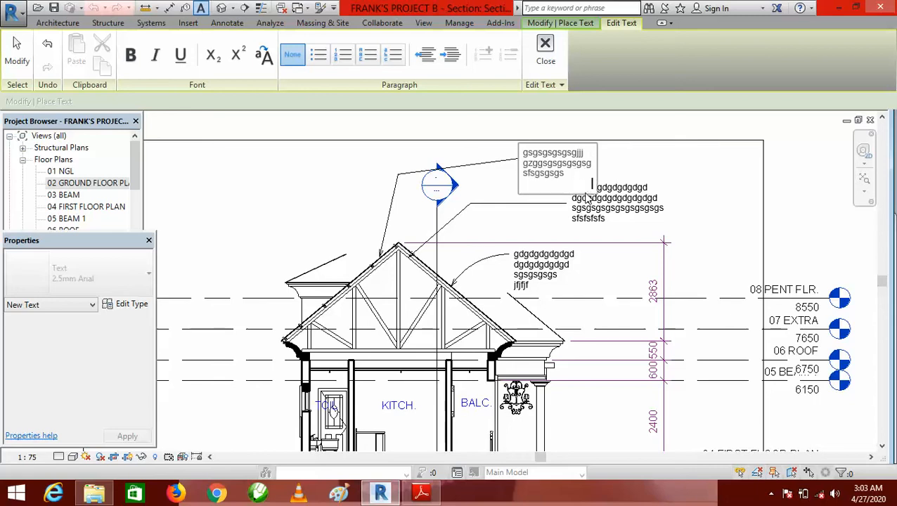
{"action": "type", "text": "shshshs"}
{"action": "left_click", "coordinate": [546, 49]}
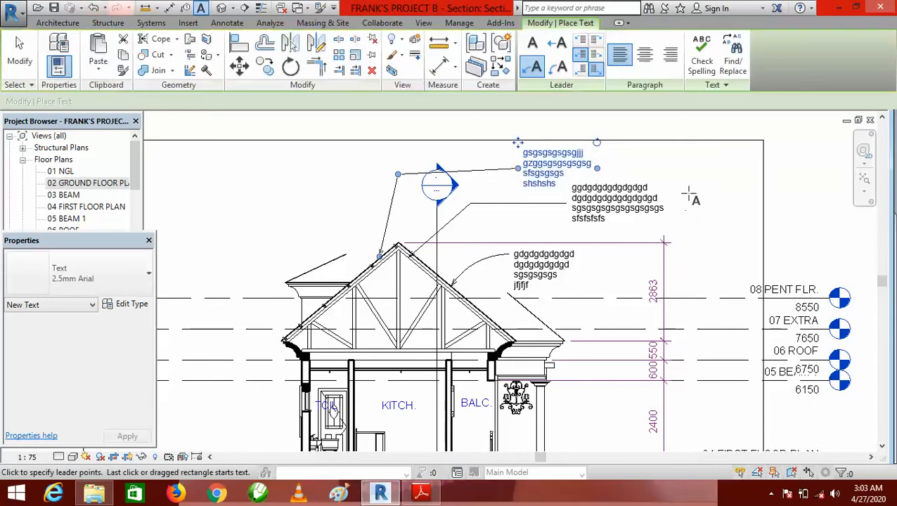
{"action": "key", "text": "Escape"}
{"action": "key", "text": "Escape"}
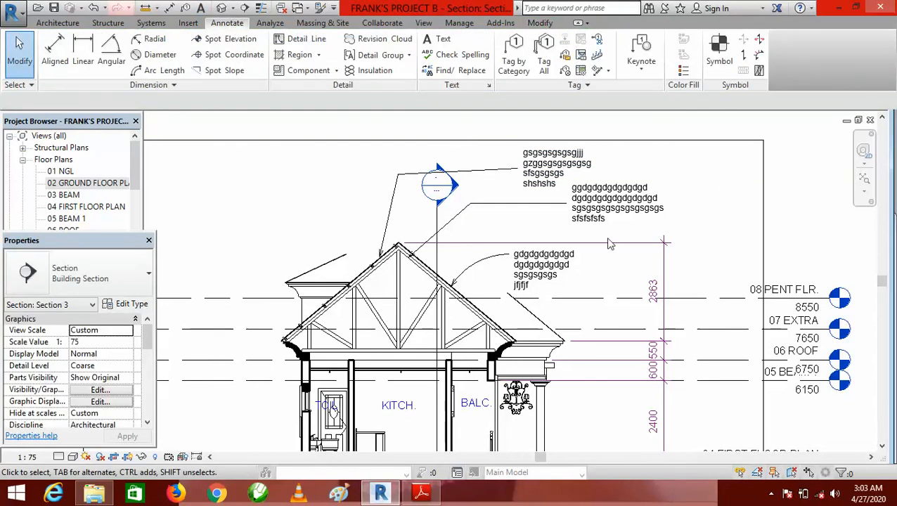
Delete the three placeholder text notes and their leaders beside the roof.
{"action": "scroll", "coordinate": [610, 244], "scroll_direction": "up", "scroll_amount": 3}
{"action": "scroll", "coordinate": [598, 276], "scroll_direction": "down", "scroll_amount": 1}
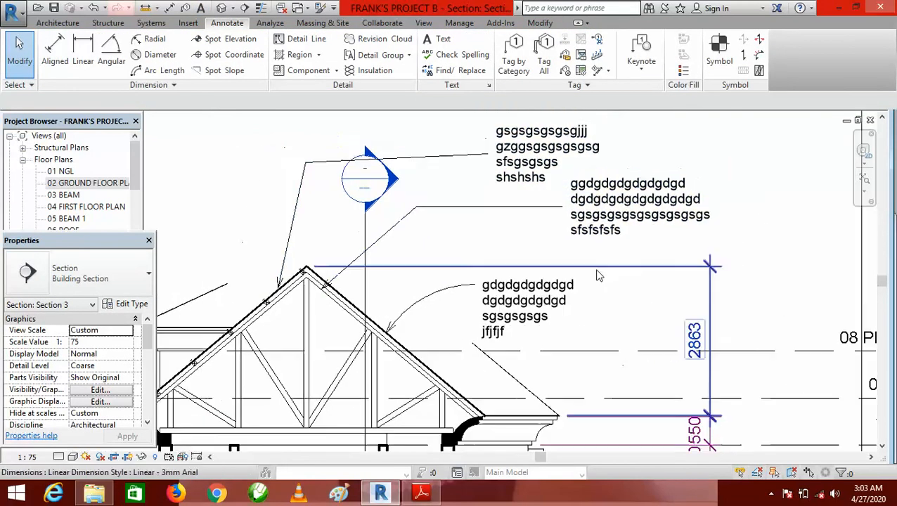
{"action": "scroll", "coordinate": [598, 276], "scroll_direction": "down", "scroll_amount": 2}
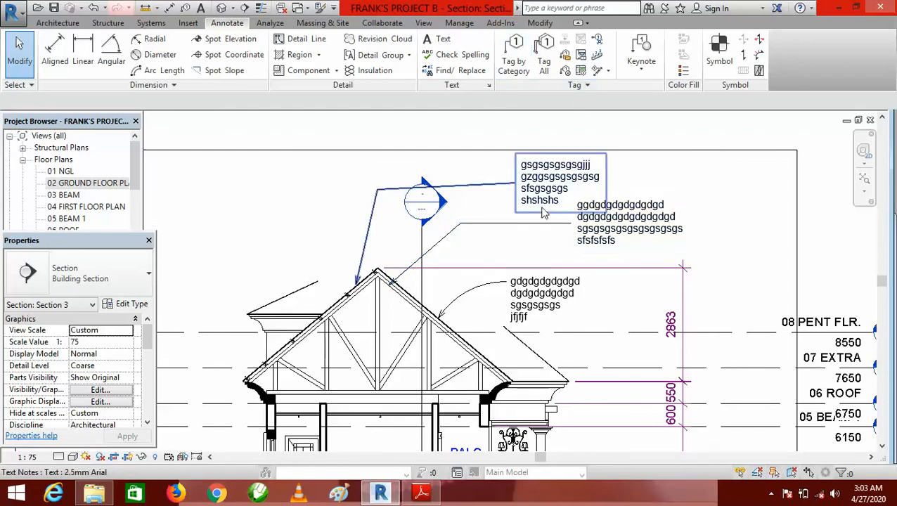
{"action": "scroll", "coordinate": [548, 207], "scroll_direction": "down", "scroll_amount": 2}
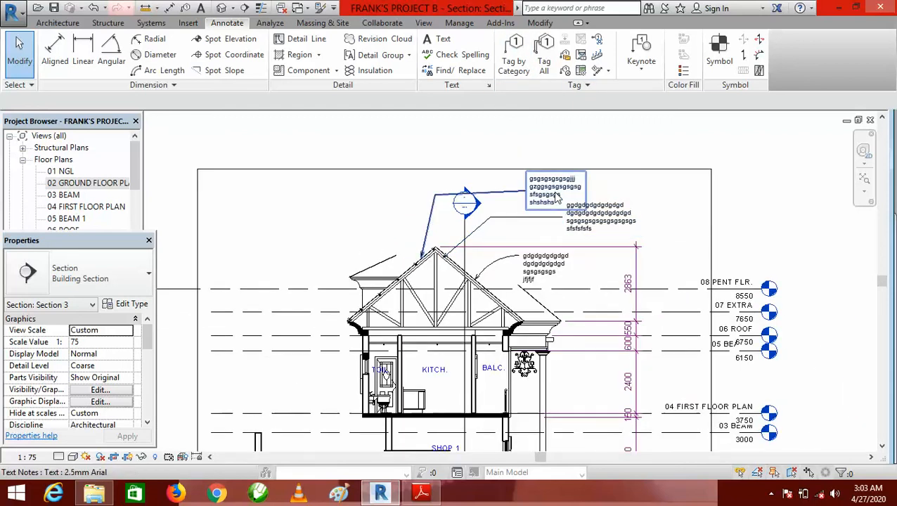
{"action": "left_click", "coordinate": [557, 195]}
{"action": "key", "text": "Delete"}
{"action": "left_click", "coordinate": [587, 222]}
{"action": "key", "text": "Delete"}
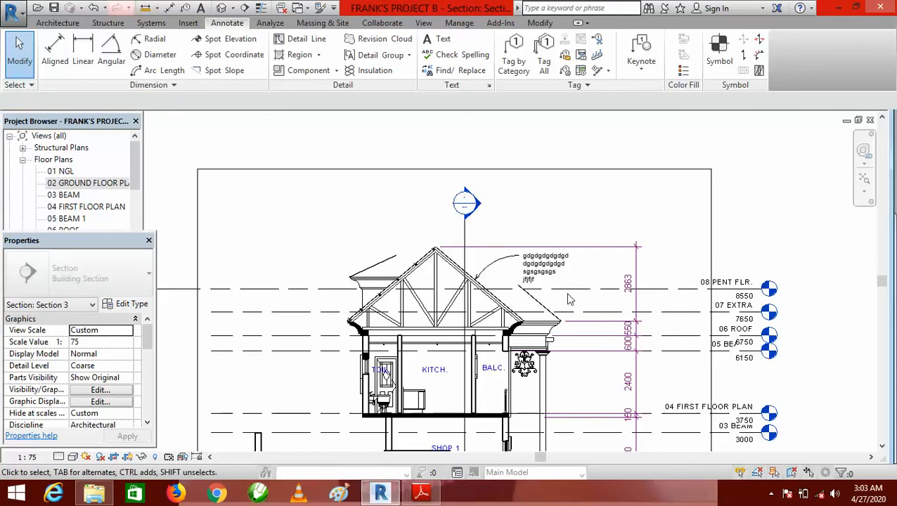
{"action": "left_click", "coordinate": [554, 274]}
{"action": "key", "text": "Delete"}
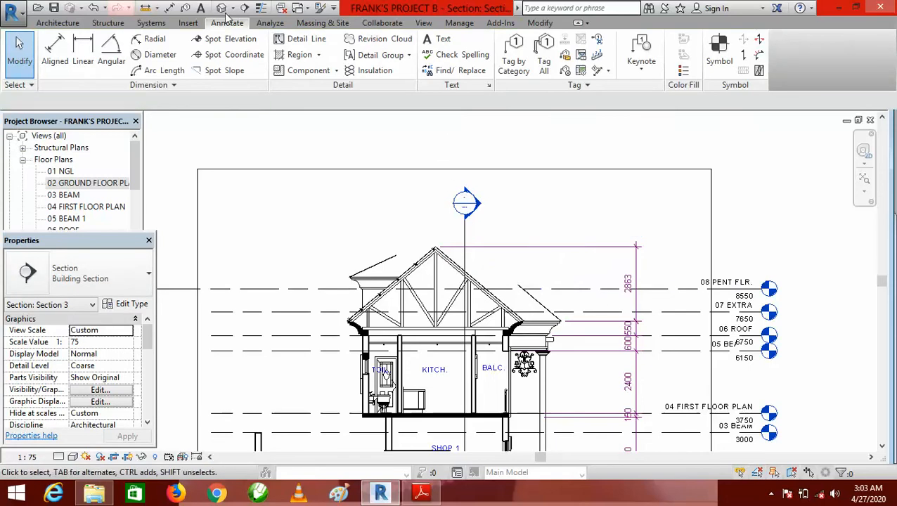
Place a text note above the roof with a two-segment leader pointing to the truss's right rafter near the ridge.
{"action": "left_click", "coordinate": [438, 41]}
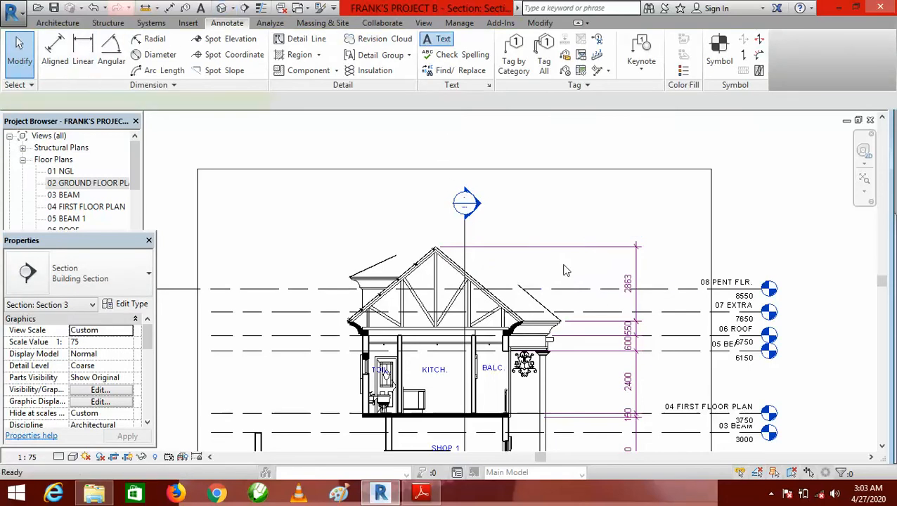
{"action": "scroll", "coordinate": [456, 260], "scroll_direction": "up", "scroll_amount": 2}
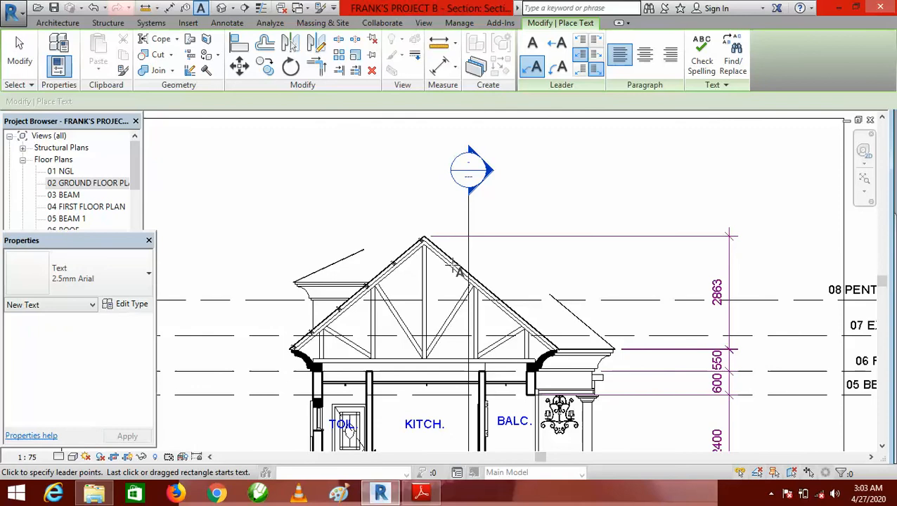
{"action": "left_click", "coordinate": [453, 264]}
{"action": "left_click", "coordinate": [505, 187]}
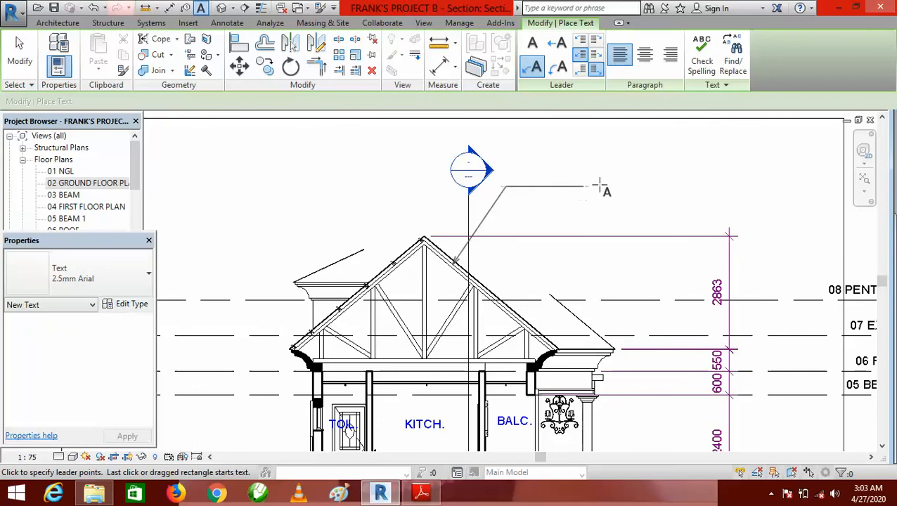
{"action": "left_click", "coordinate": [550, 188]}
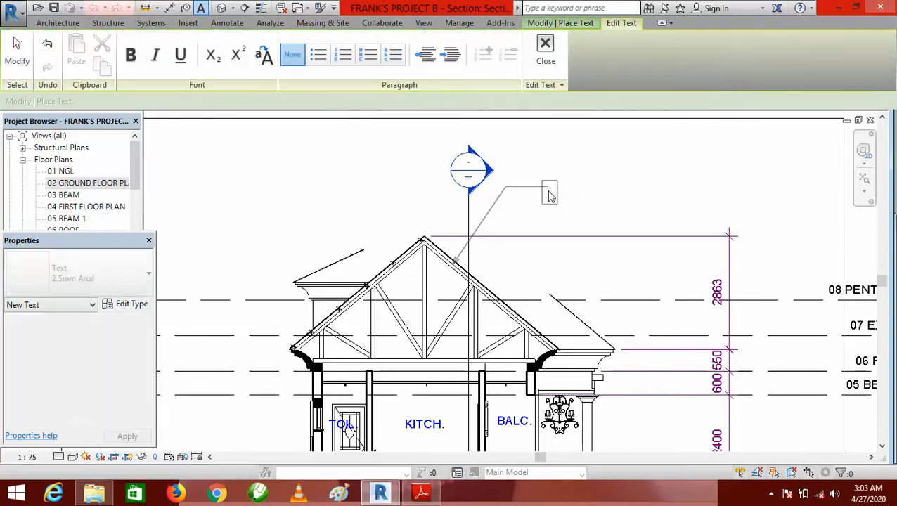
Consult the roof specification in 5.pdf in Adobe Reader, and enter * ALUMINIUM RIDGECAP as the note's first line in Revit.
{"action": "left_click", "coordinate": [424, 492]}
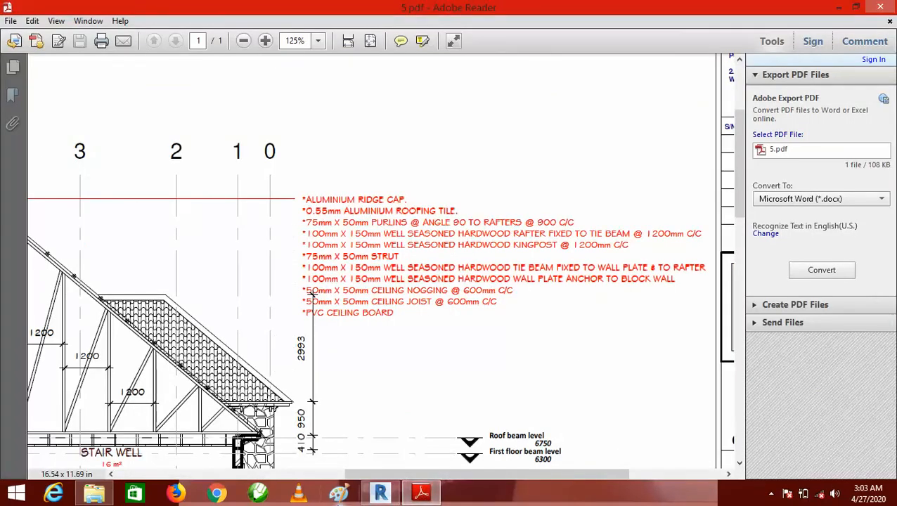
{"action": "left_click", "coordinate": [380, 493]}
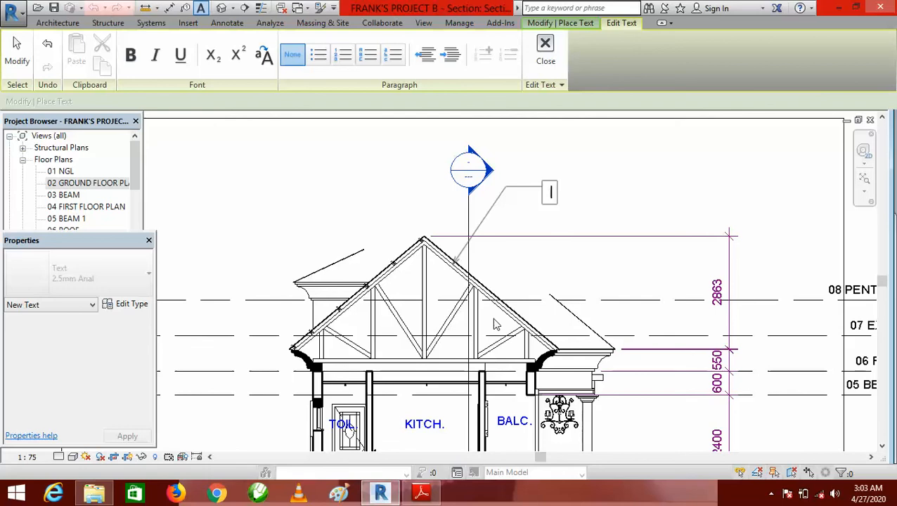
{"action": "type", "text": "* ALUMIN"}
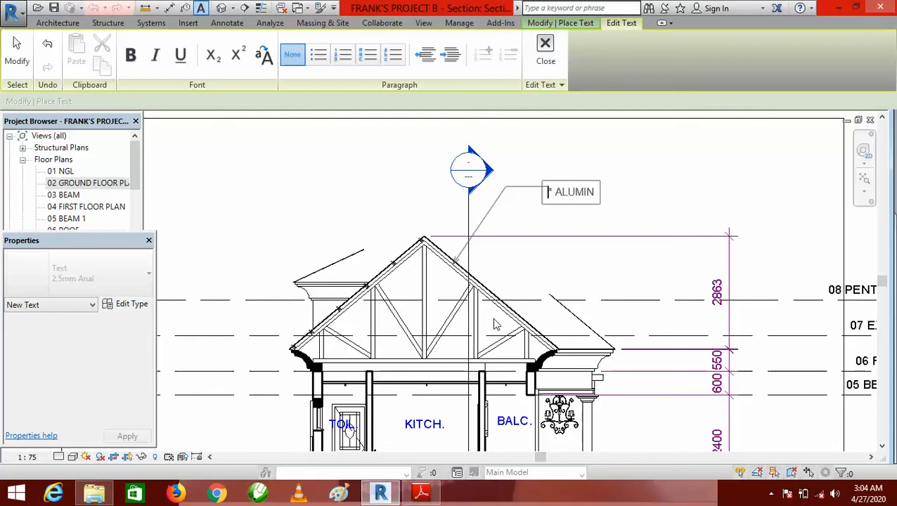
{"action": "type", "text": "IUM RIDGE"}
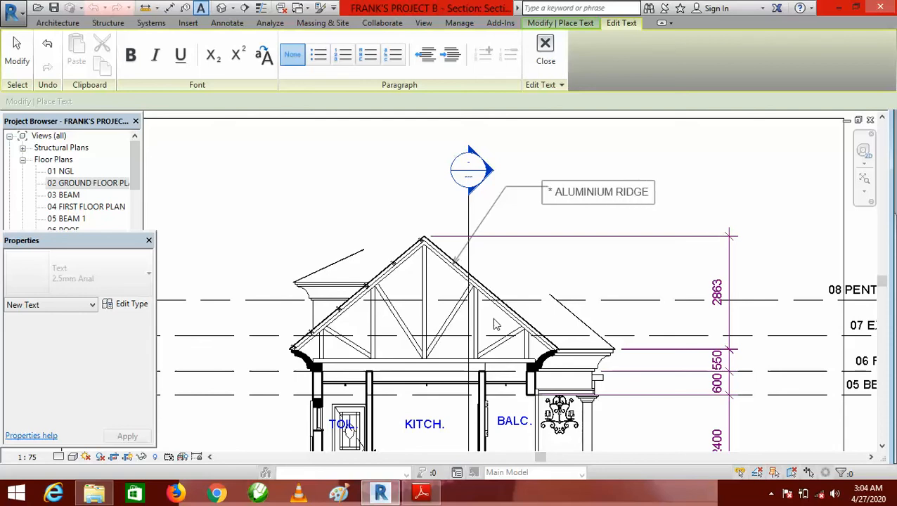
{"action": "type", "text": "CAP"}
{"action": "key", "text": "Return"}
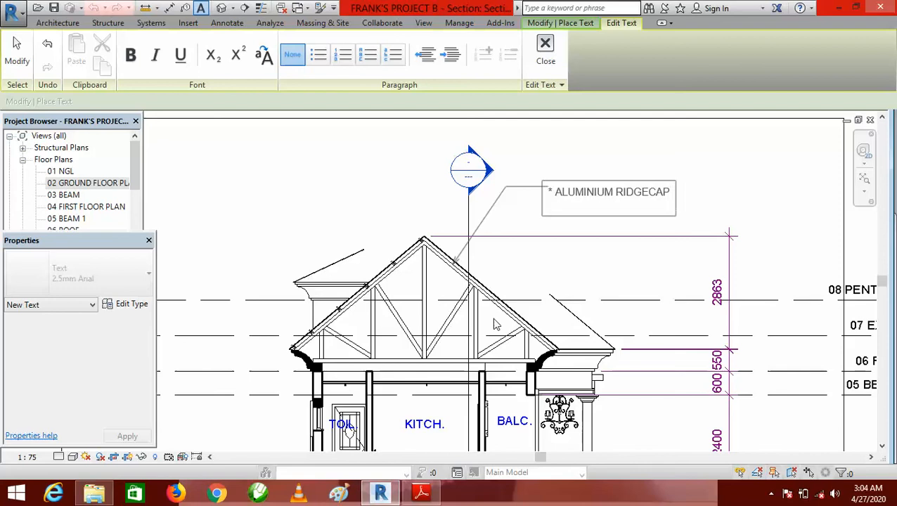
Check 5.pdf in Adobe Reader again, and add *0.55mm ALUMINIUM ROOFING TILES as the note's second line in Revit.
{"action": "left_click", "coordinate": [430, 498]}
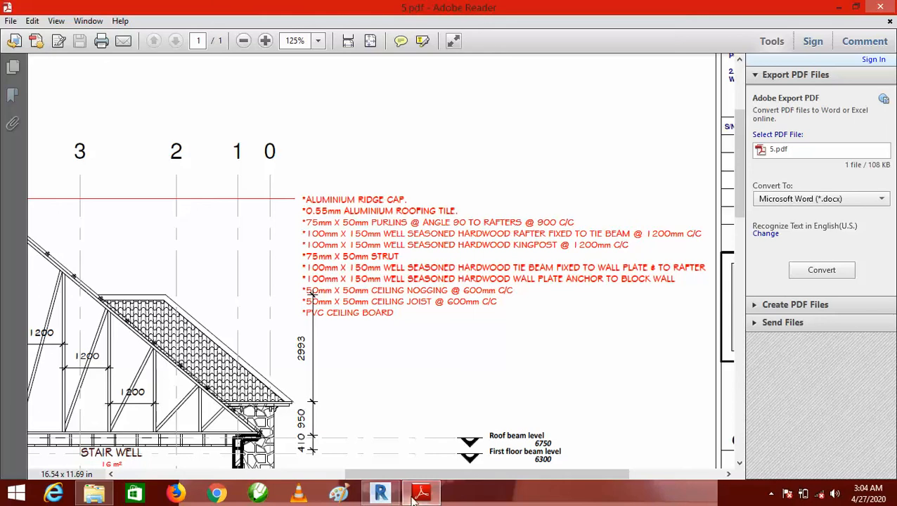
{"action": "left_click", "coordinate": [381, 494]}
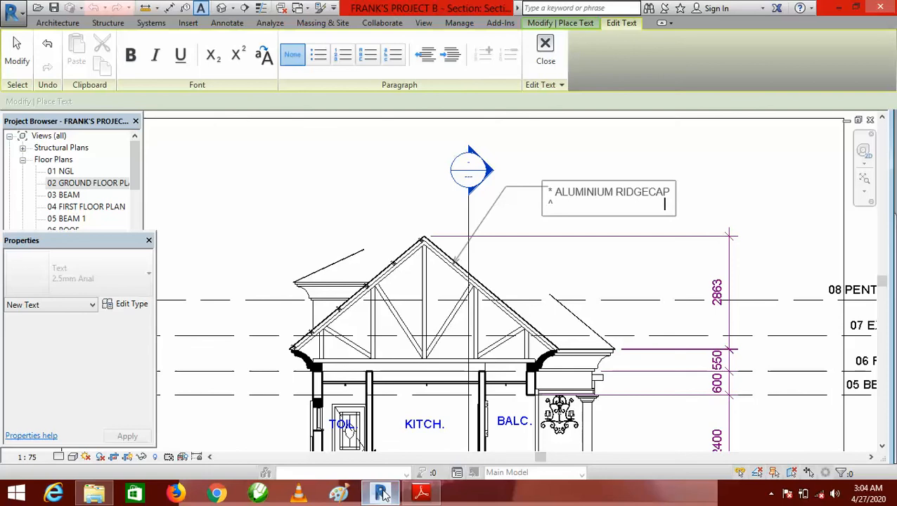
{"action": "key", "text": "BackSpace"}
{"action": "type", "text": "55"}
{"action": "key", "text": "BackSpace"}
{"action": "type", "text": "mm A LUM"}
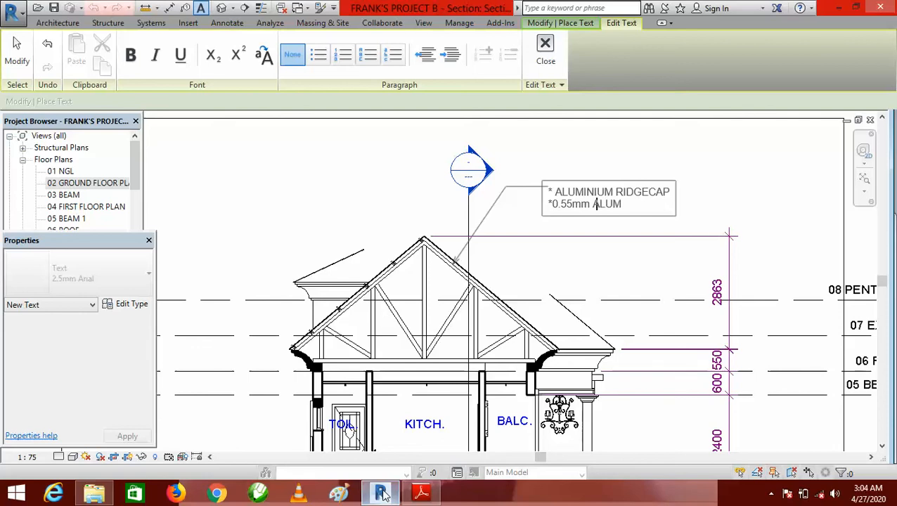
{"action": "type", "text": "INIUM ROOFING"}
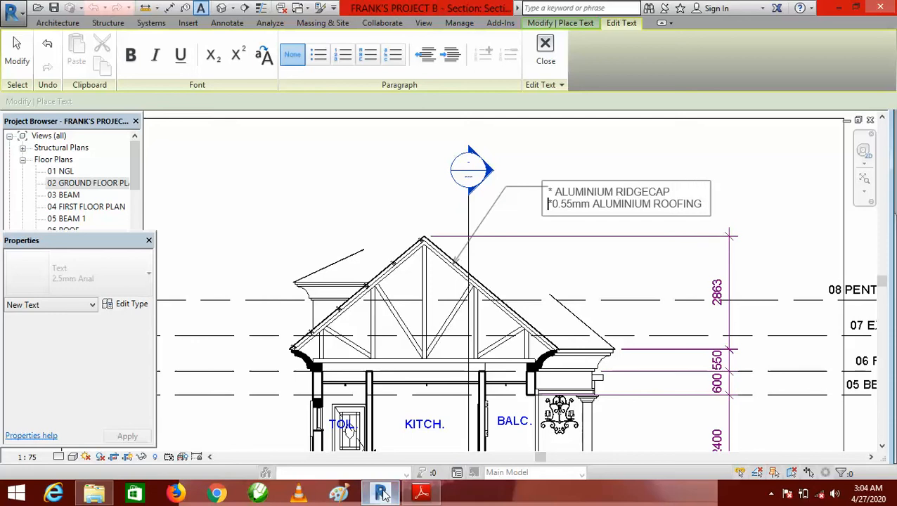
{"action": "type", "text": " TILES"}
{"action": "key", "text": "Home"}
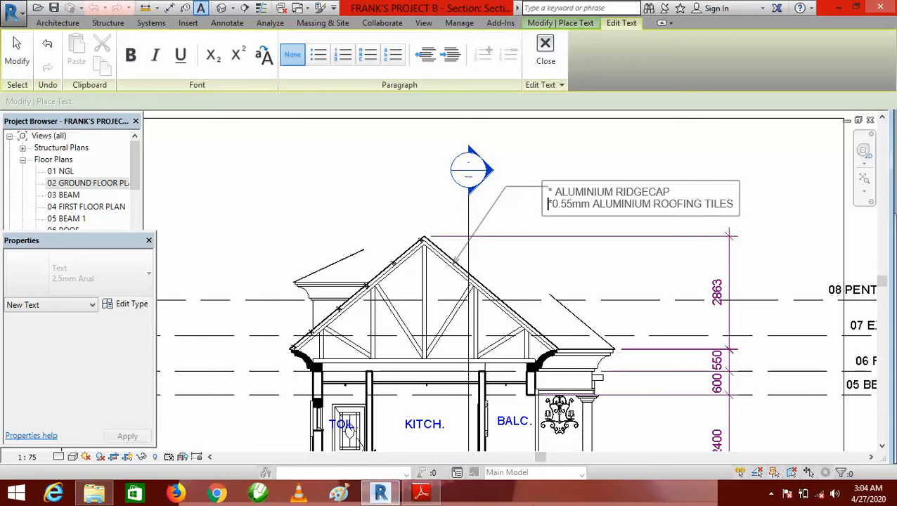
Review the roof material list in 5.pdf in Adobe Reader, and finish editing the two-line roof note in Revit.
{"action": "scroll", "coordinate": [560, 195], "scroll_direction": "down", "scroll_amount": 2}
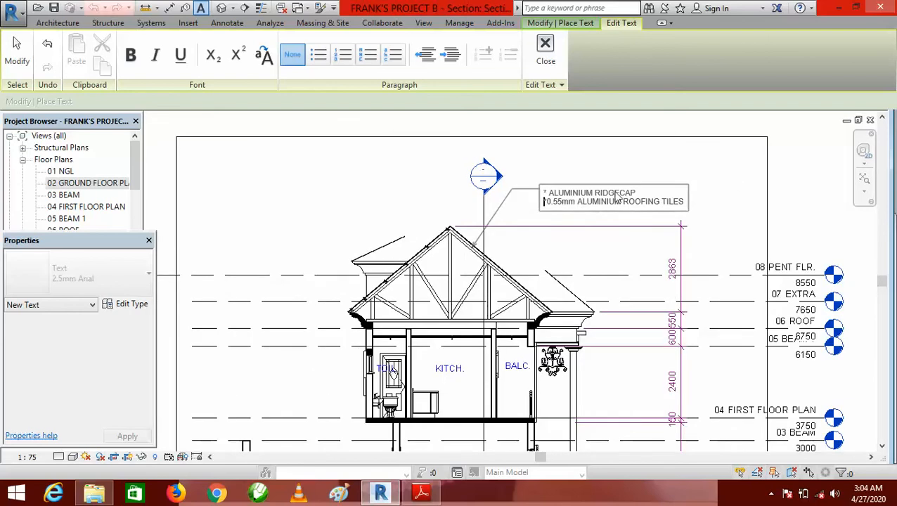
{"action": "left_click", "coordinate": [431, 494]}
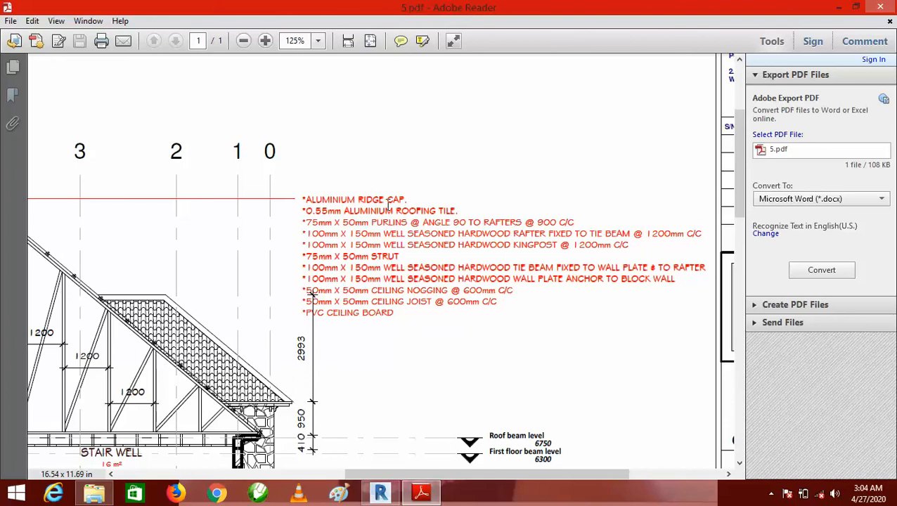
{"action": "scroll", "coordinate": [366, 253], "scroll_direction": "down", "scroll_amount": 1}
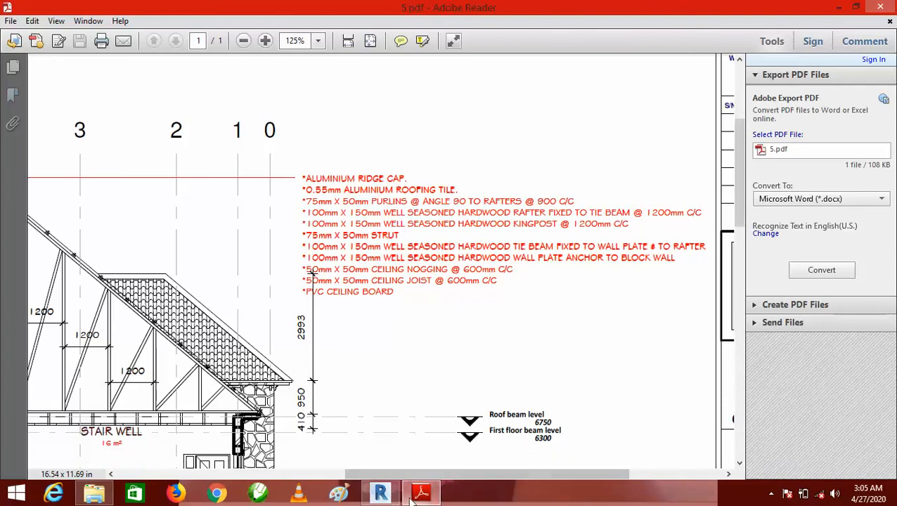
{"action": "left_click", "coordinate": [382, 495]}
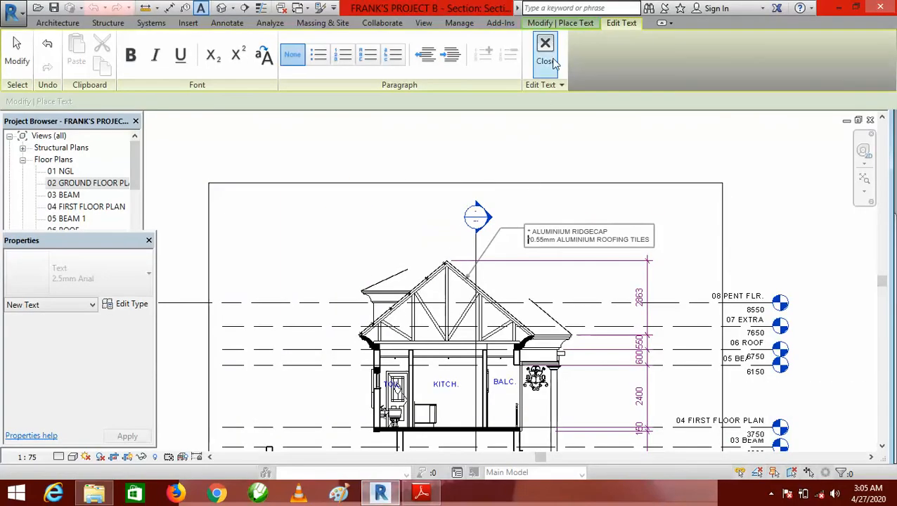
{"action": "left_click", "coordinate": [594, 144]}
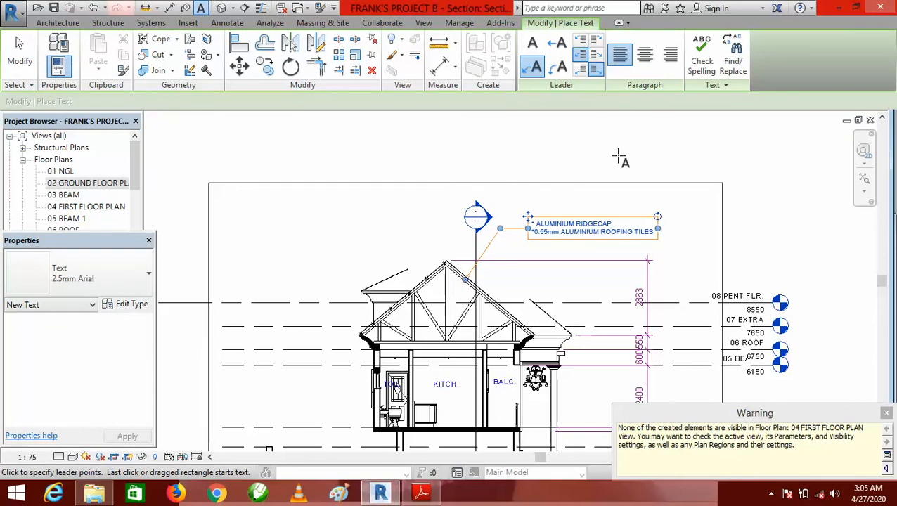
{"action": "key", "text": "Escape"}
{"action": "key", "text": "Escape"}
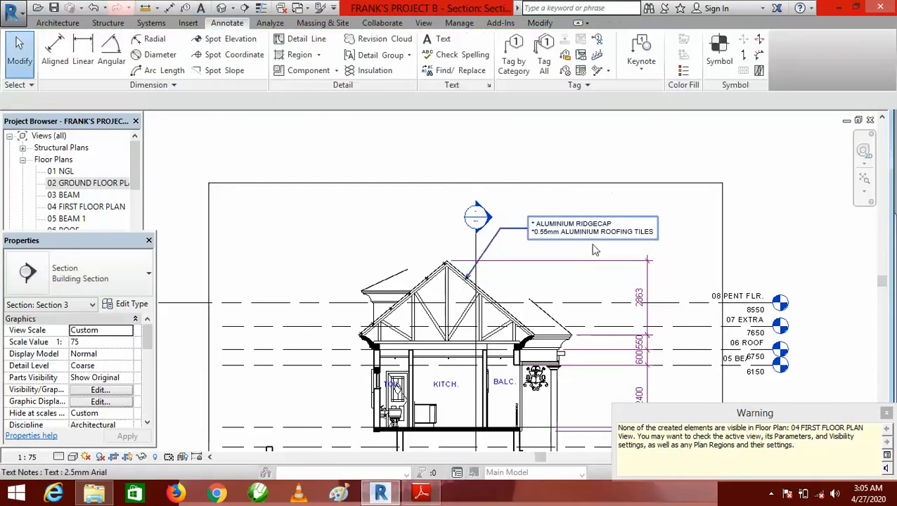
Examine the finished roof note and the section from the truss down to the foundation footings.
{"action": "scroll", "coordinate": [575, 243], "scroll_direction": "up", "scroll_amount": 2}
{"action": "scroll", "coordinate": [612, 211], "scroll_direction": "up", "scroll_amount": 2}
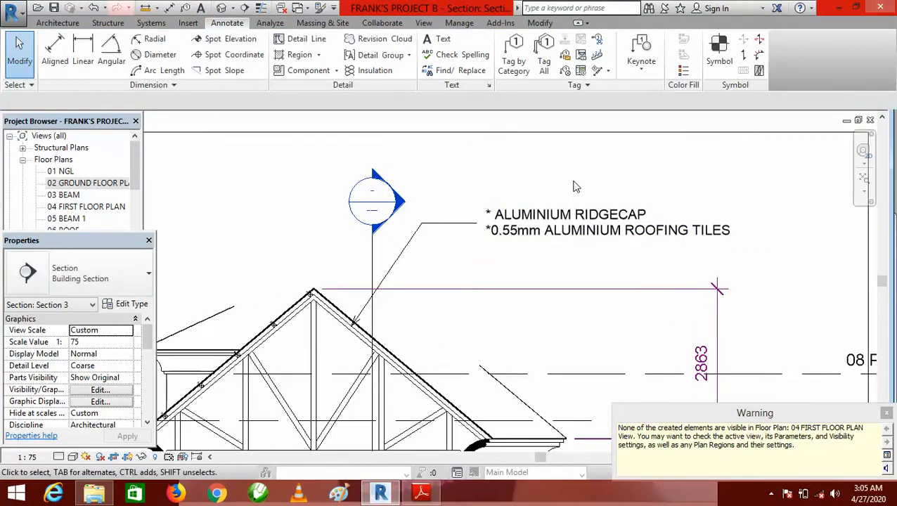
{"action": "scroll", "coordinate": [524, 197], "scroll_direction": "down", "scroll_amount": 3}
{"action": "scroll", "coordinate": [538, 195], "scroll_direction": "up", "scroll_amount": 1}
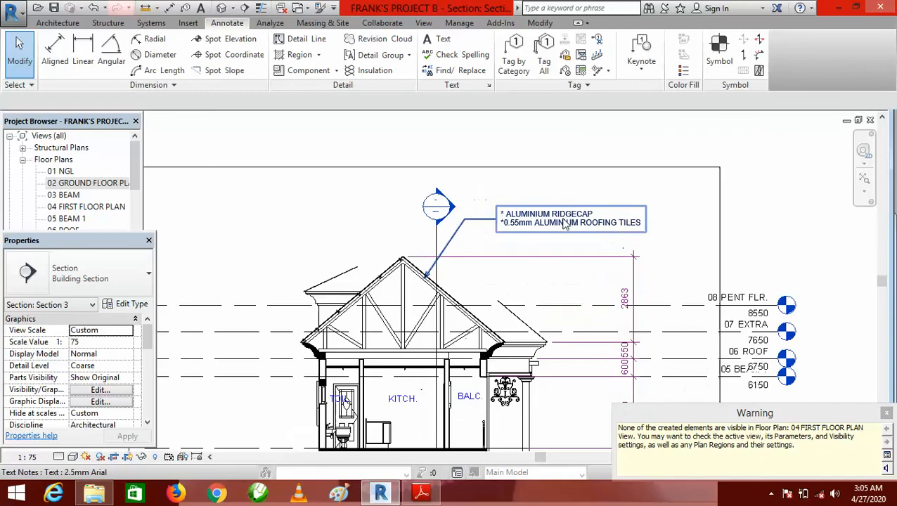
{"action": "scroll", "coordinate": [552, 286], "scroll_direction": "down", "scroll_amount": 3}
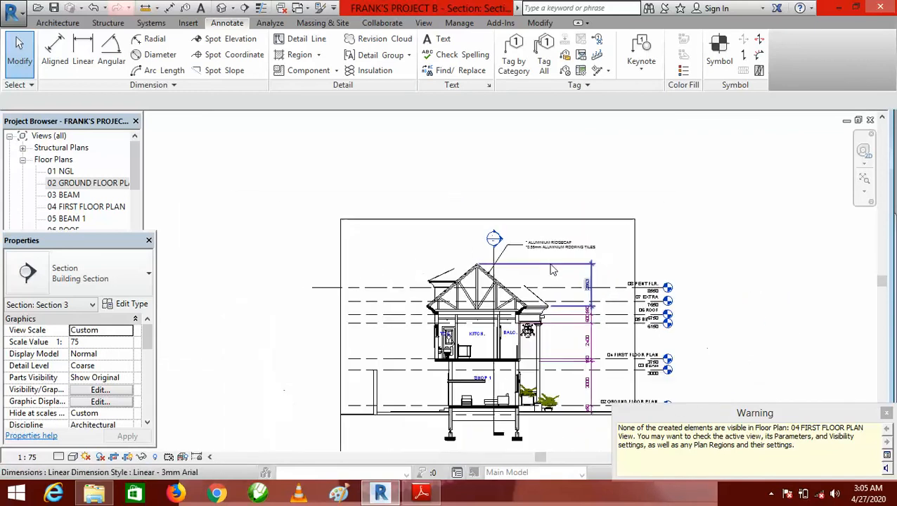
{"action": "scroll", "coordinate": [549, 281], "scroll_direction": "up", "scroll_amount": 4}
{"action": "scroll", "coordinate": [509, 285], "scroll_direction": "down", "scroll_amount": 4}
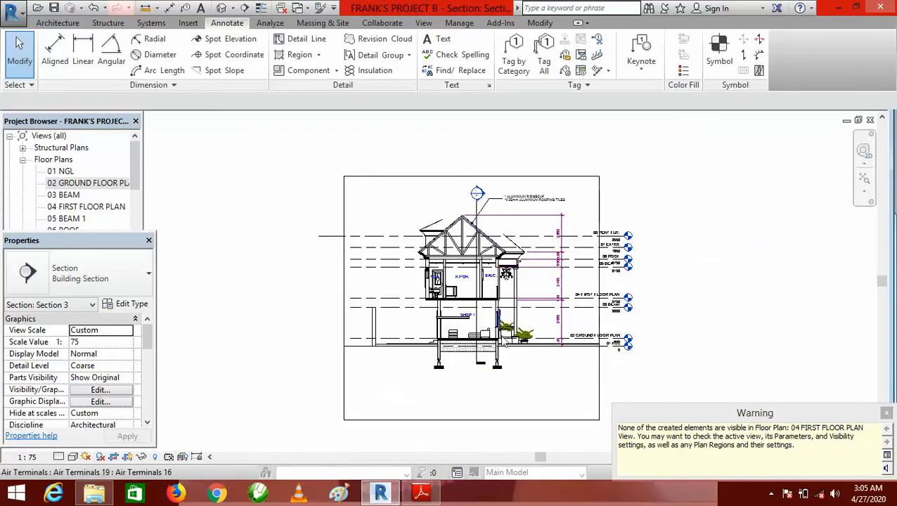
{"action": "scroll", "coordinate": [492, 345], "scroll_direction": "up", "scroll_amount": 5}
{"action": "scroll", "coordinate": [317, 232], "scroll_direction": "down", "scroll_amount": 5}
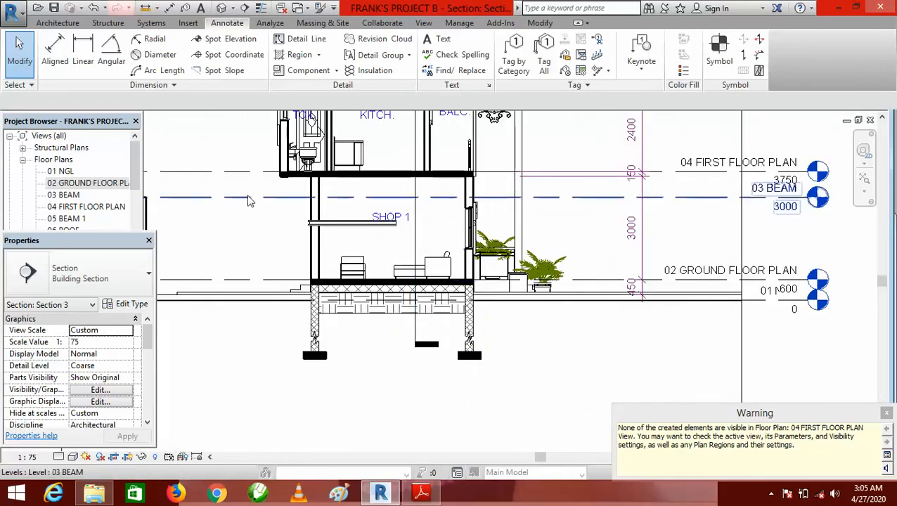
{"action": "left_click", "coordinate": [442, 41]}
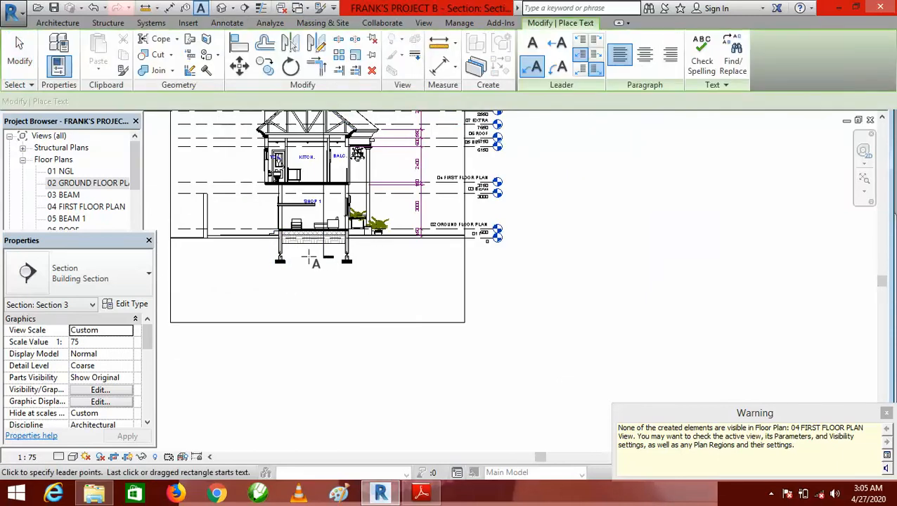
{"action": "scroll", "coordinate": [307, 236], "scroll_direction": "up", "scroll_amount": 5}
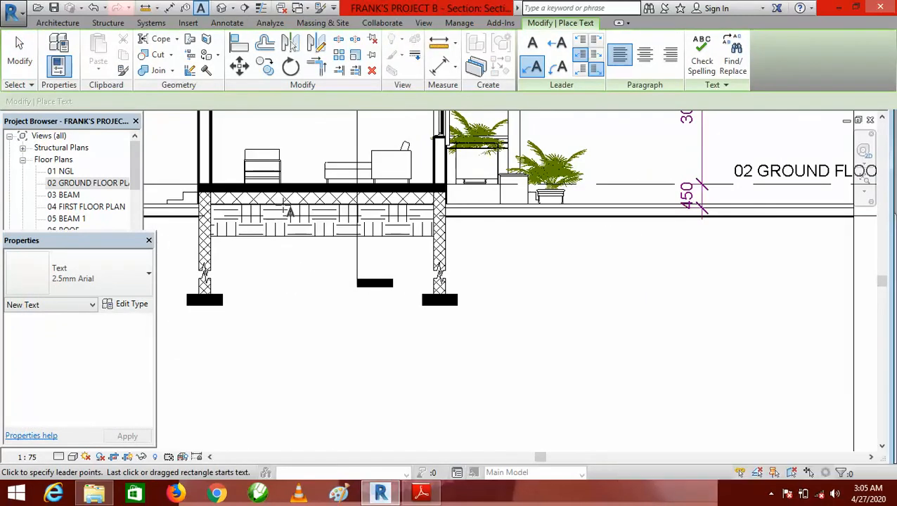
{"action": "left_click", "coordinate": [285, 204]}
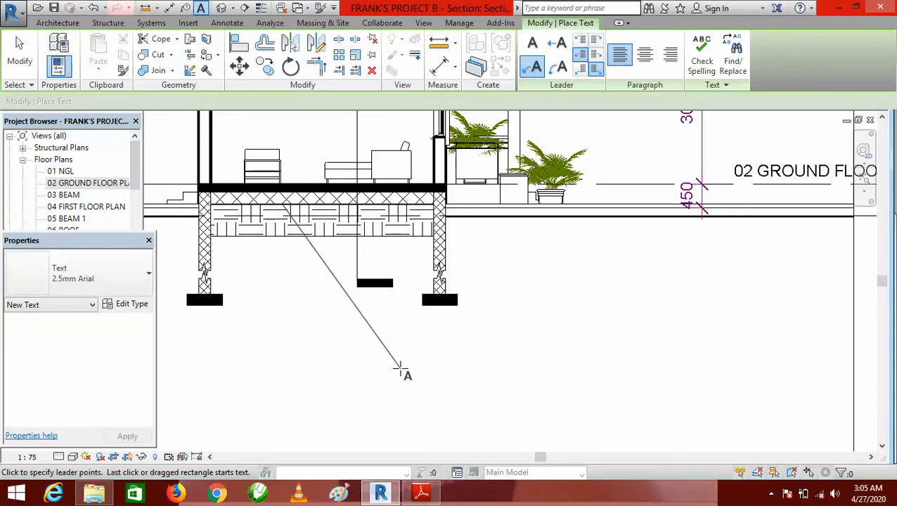
{"action": "left_click", "coordinate": [402, 362]}
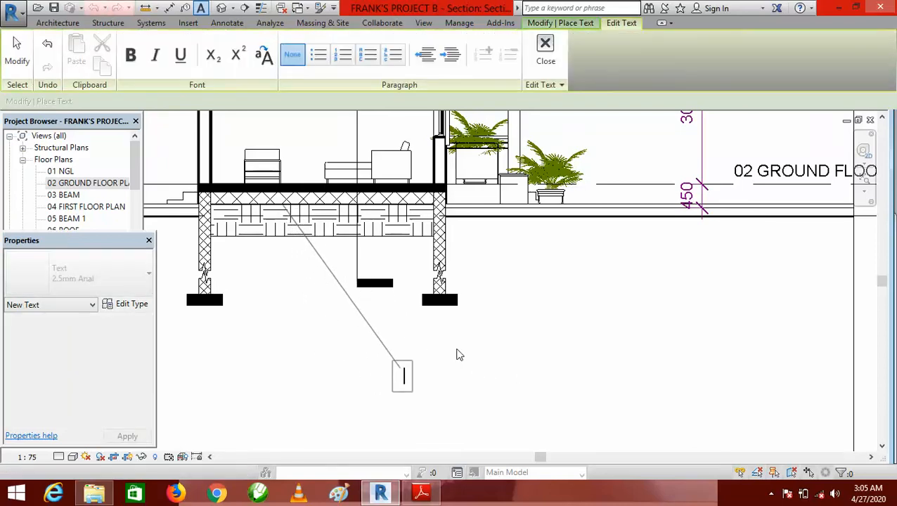
{"action": "key", "text": "Escape"}
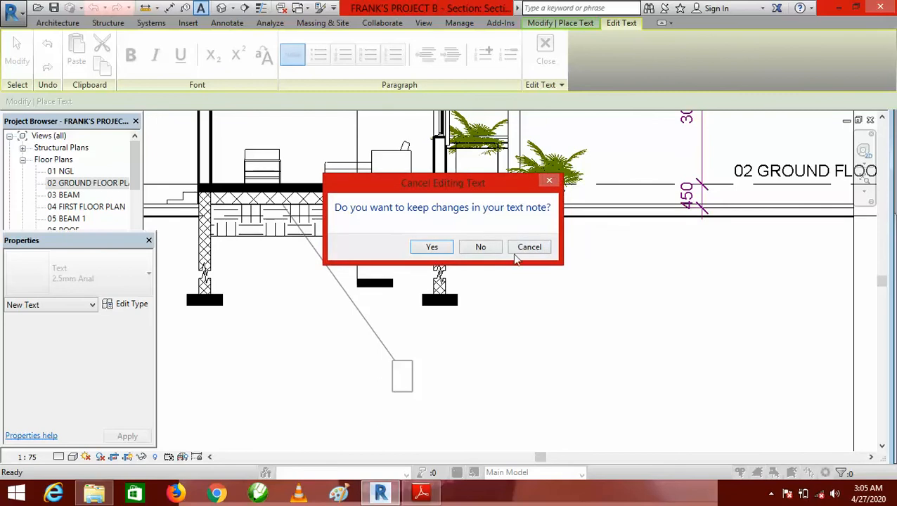
{"action": "left_click", "coordinate": [527, 248]}
{"action": "left_click", "coordinate": [557, 52]}
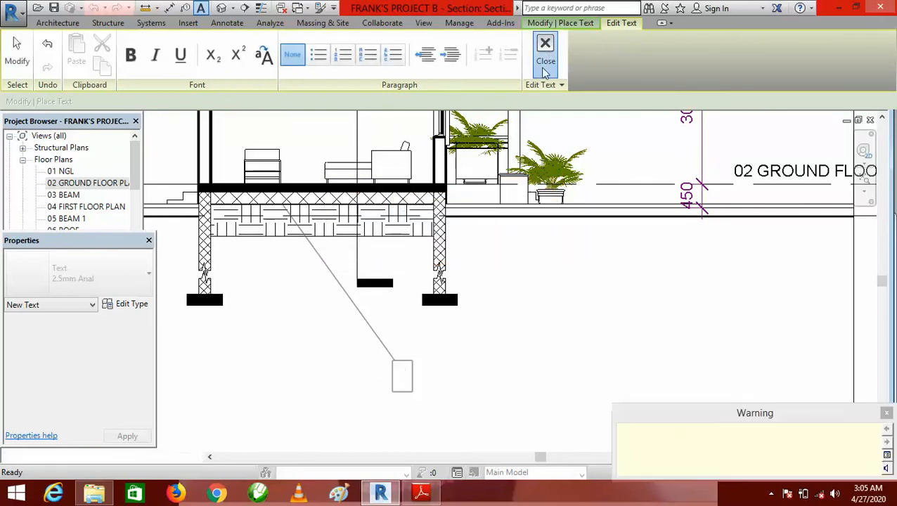
{"action": "key", "text": "Escape"}
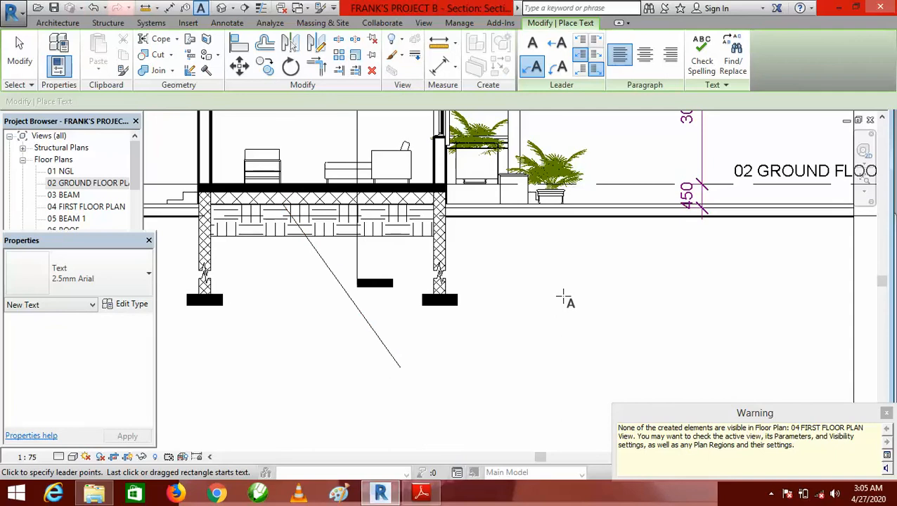
{"action": "key", "text": "Escape"}
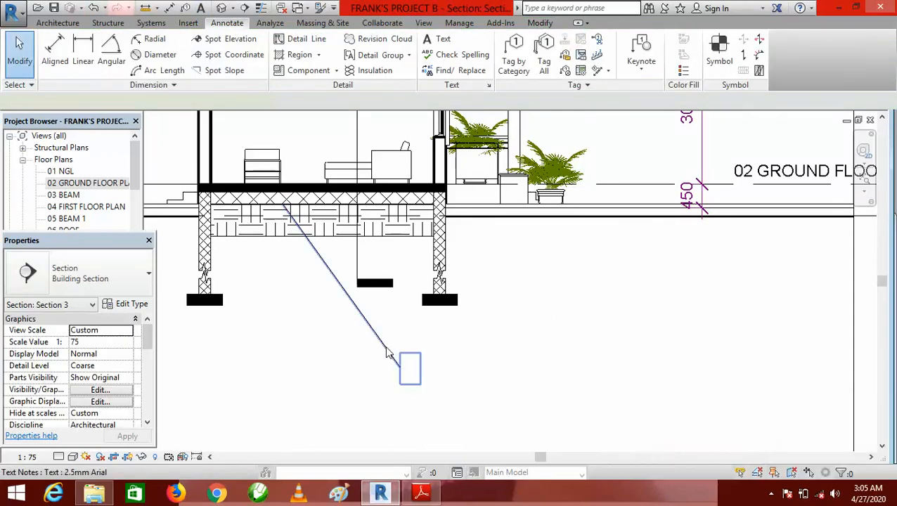
{"action": "left_click", "coordinate": [388, 353]}
{"action": "key", "text": "Delete"}
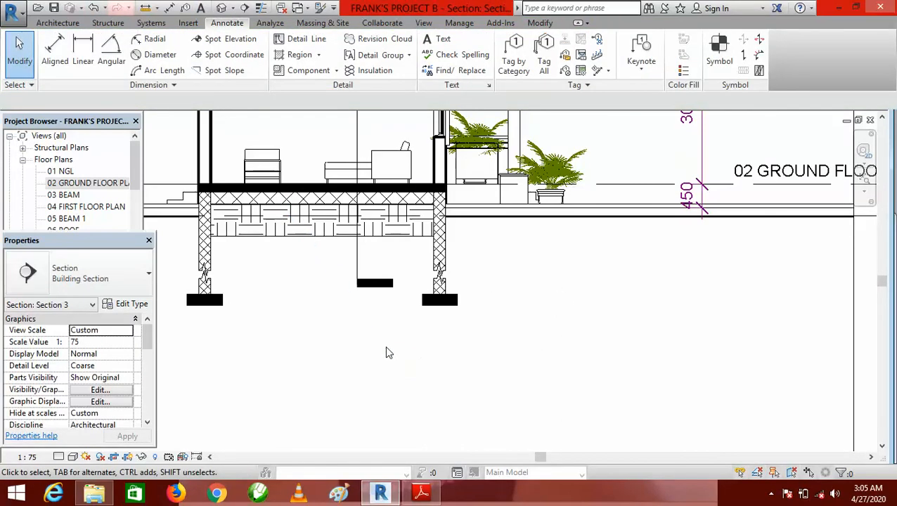
Place a text note below the foundation with a two-segment leader pointing to the underside of the ground floor slab.
{"action": "left_click", "coordinate": [439, 42]}
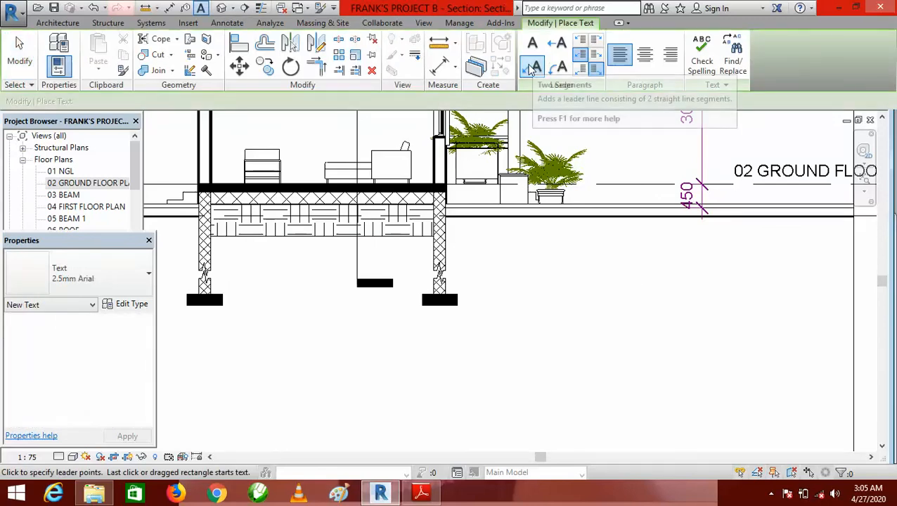
{"action": "left_click", "coordinate": [534, 67]}
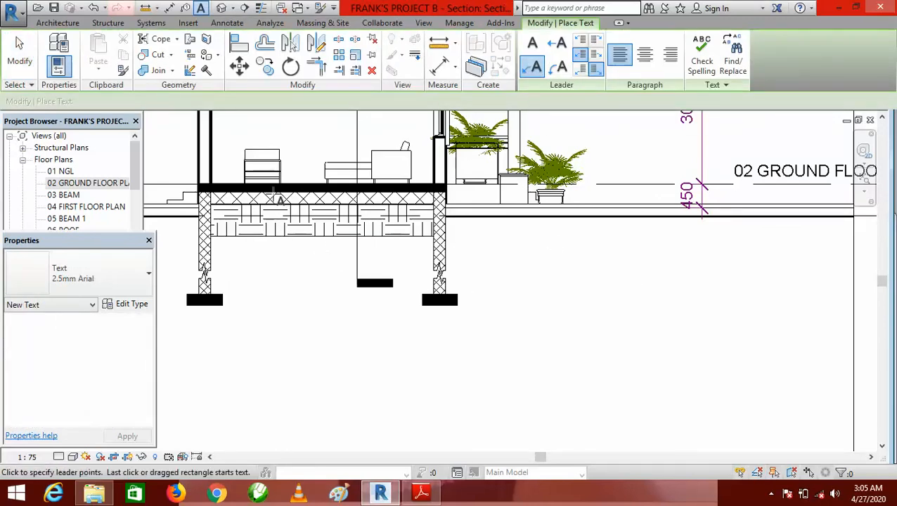
{"action": "left_click", "coordinate": [275, 195]}
{"action": "left_click", "coordinate": [369, 390]}
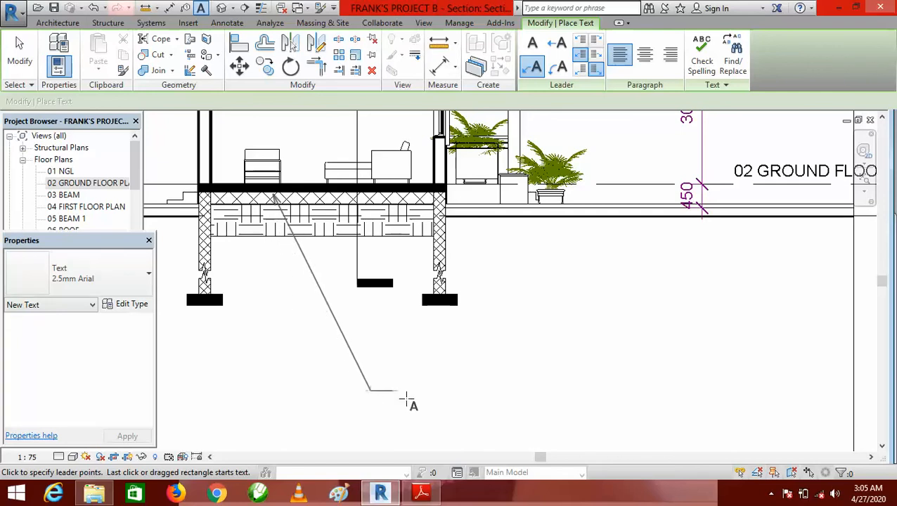
{"action": "left_click", "coordinate": [552, 395]}
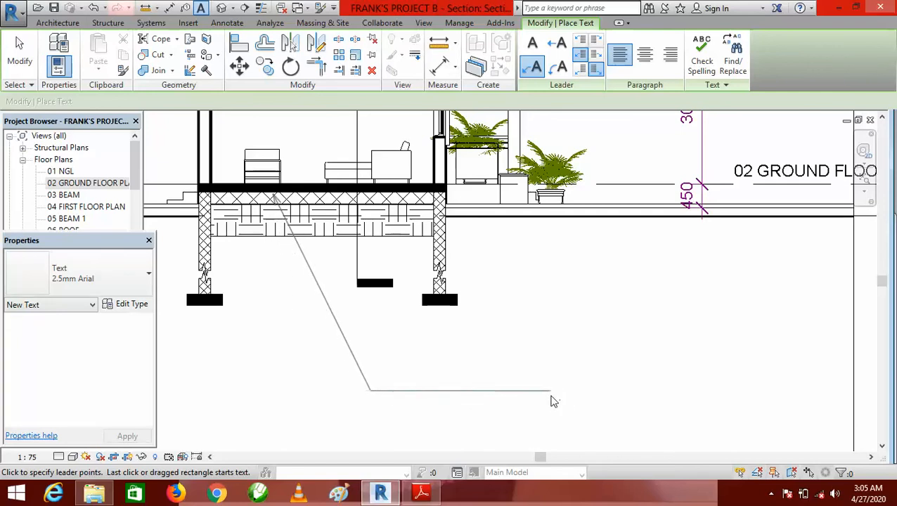
{"action": "scroll", "coordinate": [547, 307], "scroll_direction": "down", "scroll_amount": 2}
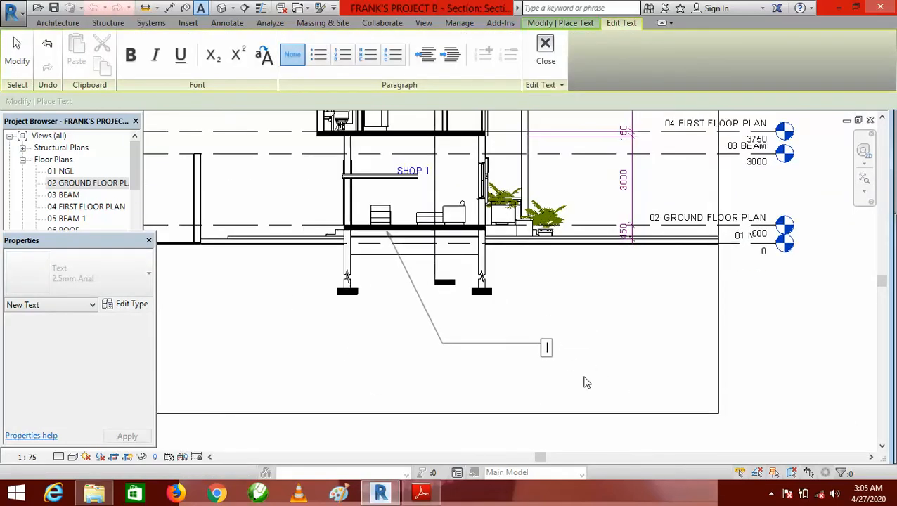
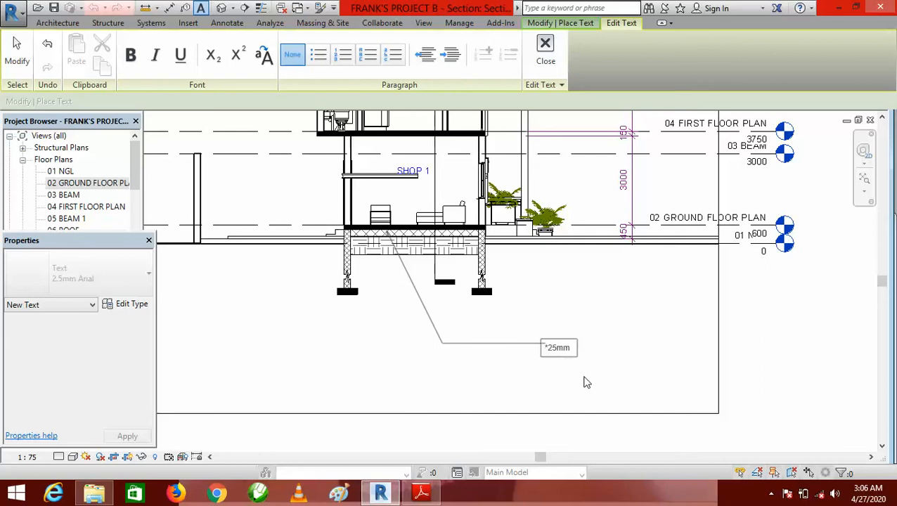
Consult the floor specification in 5.pdf in Adobe Reader, and enter *25mm SAND/CEMENTSCREED FLOOR FINISH as the foundation note's first line in Revit.
{"action": "left_click", "coordinate": [421, 492]}
{"action": "scroll", "coordinate": [490, 218], "scroll_direction": "down", "scroll_amount": 10}
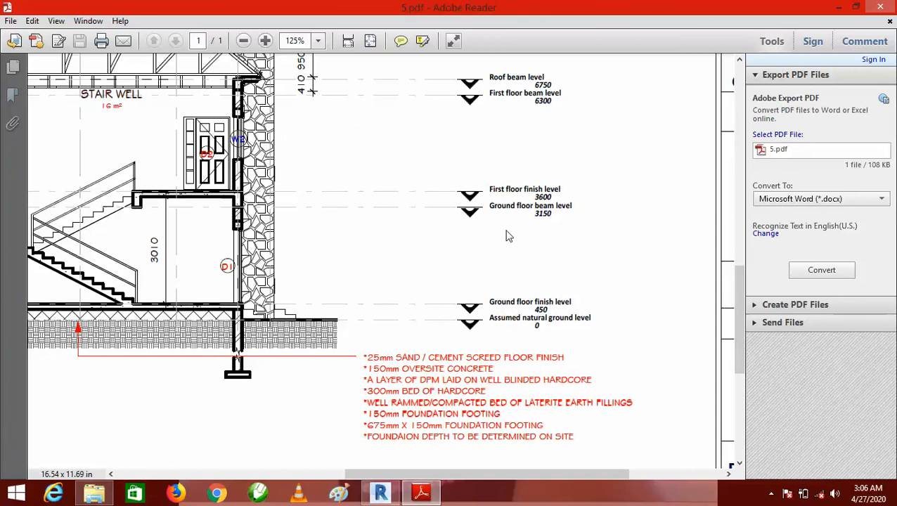
{"action": "left_click", "coordinate": [380, 493]}
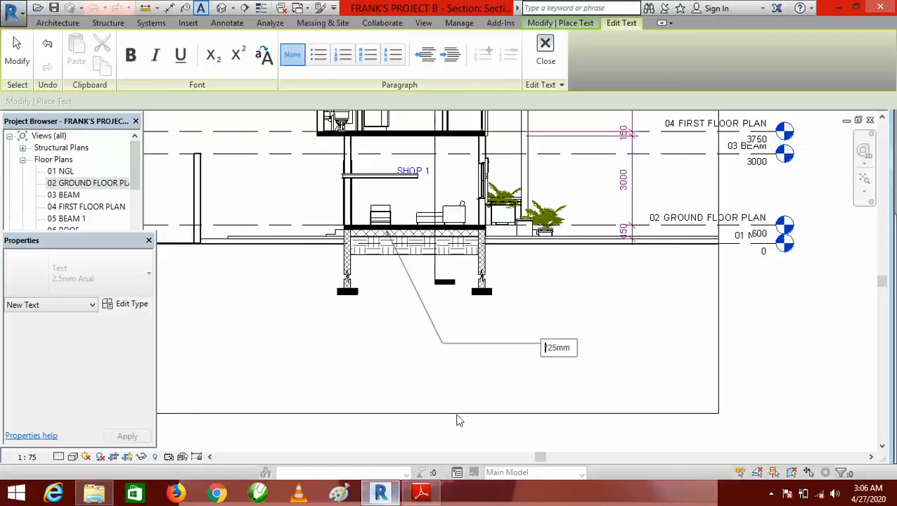
{"action": "type", "text": "S"}
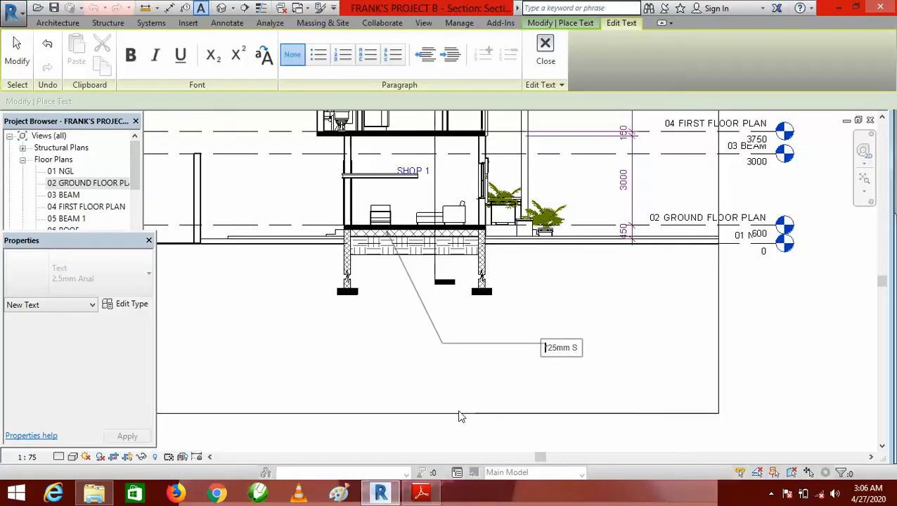
{"action": "type", "text": "AND/CEMENT"}
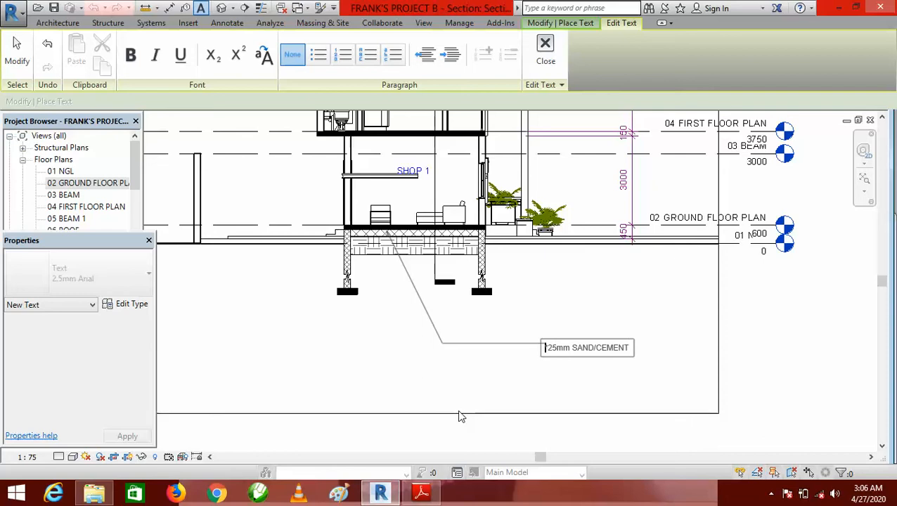
{"action": "type", "text": "*"}
{"action": "left_click", "coordinate": [422, 494]}
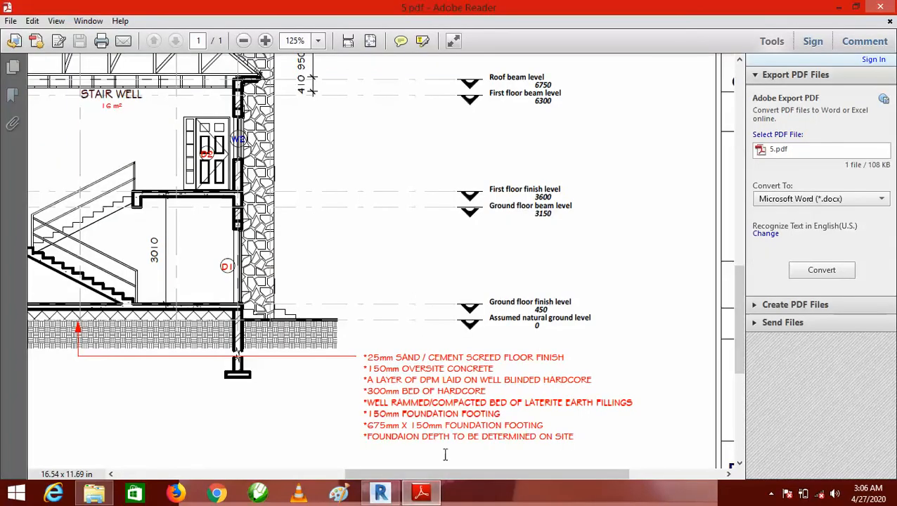
{"action": "left_click", "coordinate": [380, 494]}
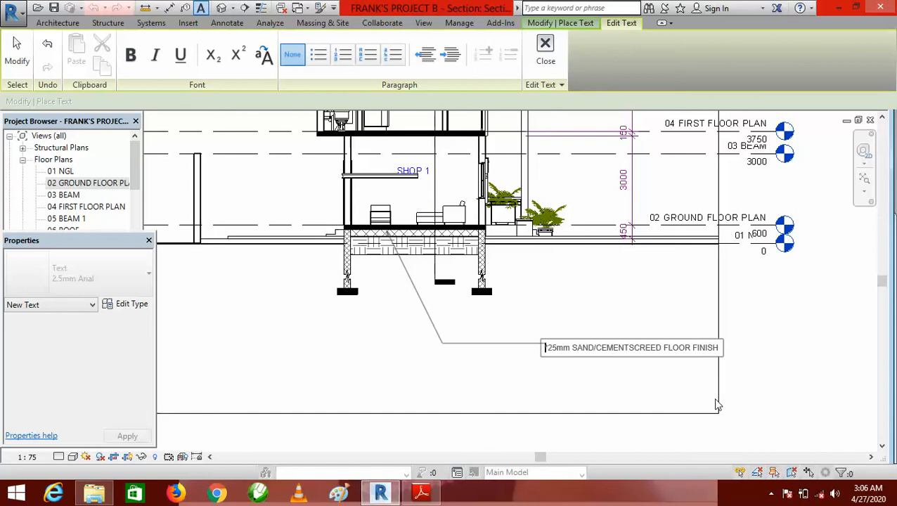
Add three lines of random placeholder letters beneath the floor finish line in the foundation note.
{"action": "key", "text": "Return"}
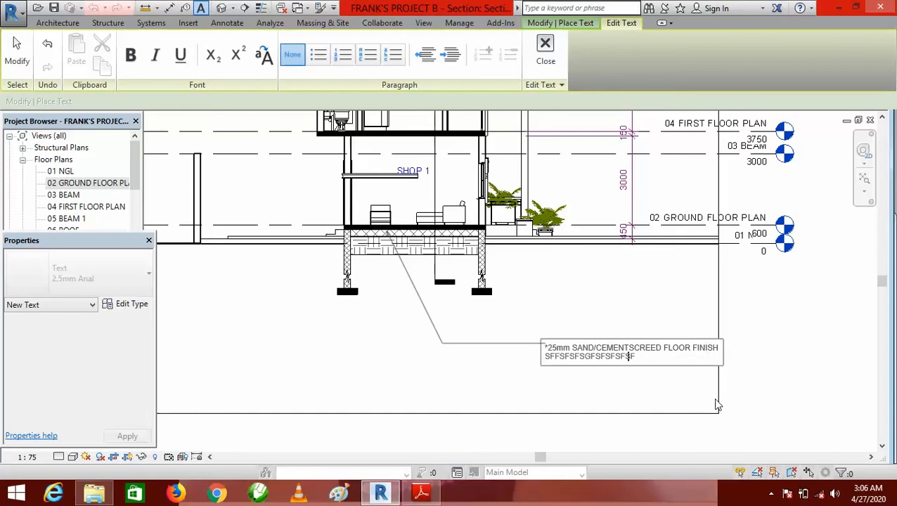
{"action": "key", "text": "Return"}
{"action": "type", "text": "SFSFSGFSFSGS"}
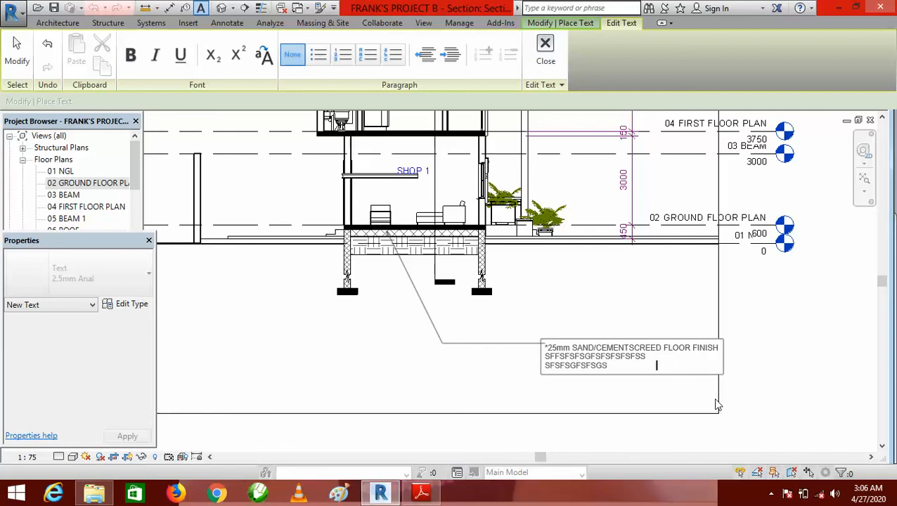
{"action": "type", "text": "FSFSGSS"}
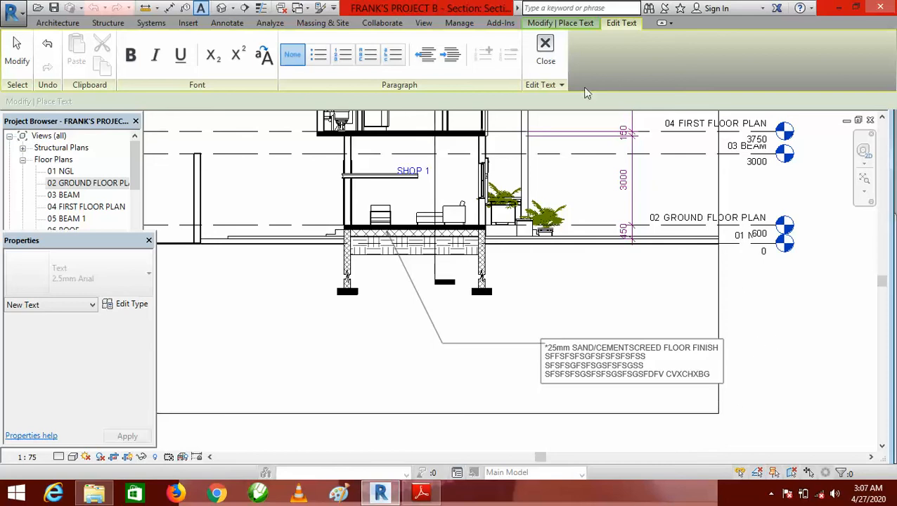
Finish editing the foundation note and exit the Text command.
{"action": "left_click", "coordinate": [546, 50]}
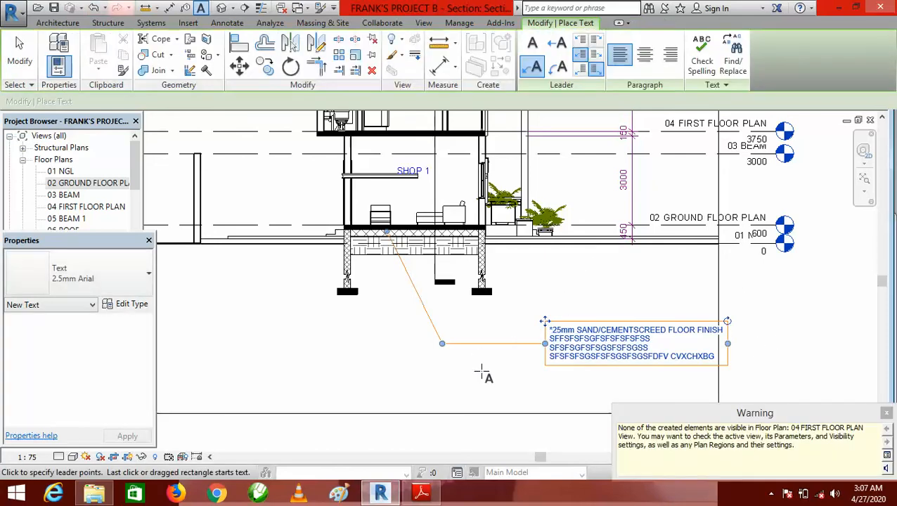
{"action": "key", "text": "Escape"}
{"action": "key", "text": "Escape"}
Examine the roof note, the foundation note and the level dimensions across the whole building section.
{"action": "scroll", "coordinate": [488, 387], "scroll_direction": "down", "scroll_amount": 4}
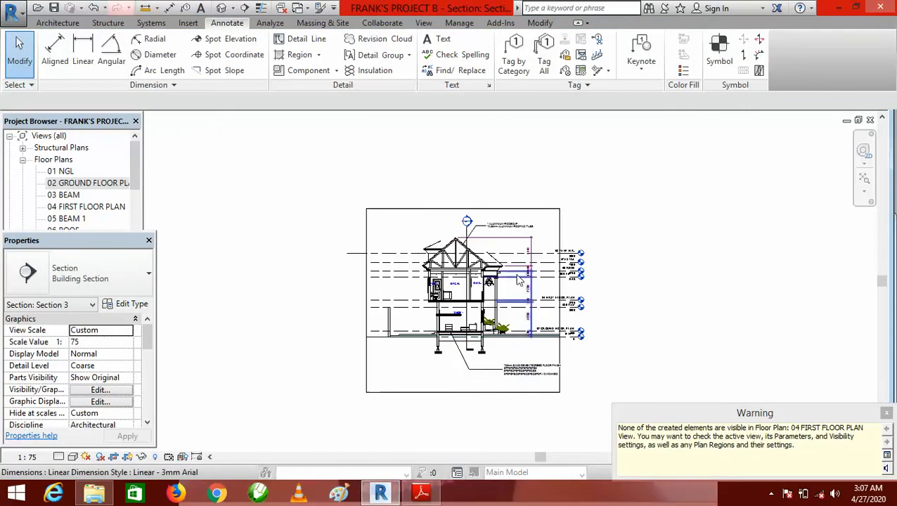
{"action": "scroll", "coordinate": [509, 228], "scroll_direction": "up", "scroll_amount": 2}
{"action": "scroll", "coordinate": [496, 232], "scroll_direction": "up", "scroll_amount": 2}
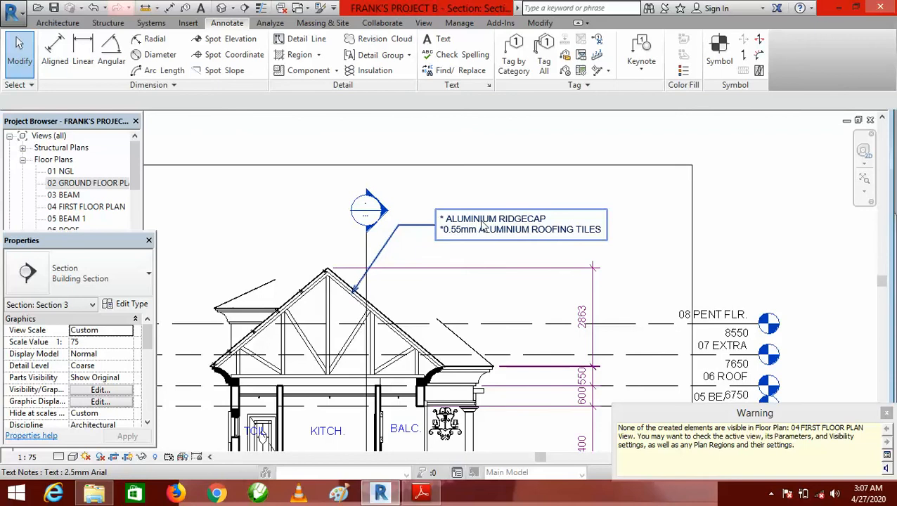
{"action": "scroll", "coordinate": [482, 226], "scroll_direction": "down", "scroll_amount": 3}
{"action": "scroll", "coordinate": [512, 398], "scroll_direction": "up", "scroll_amount": 4}
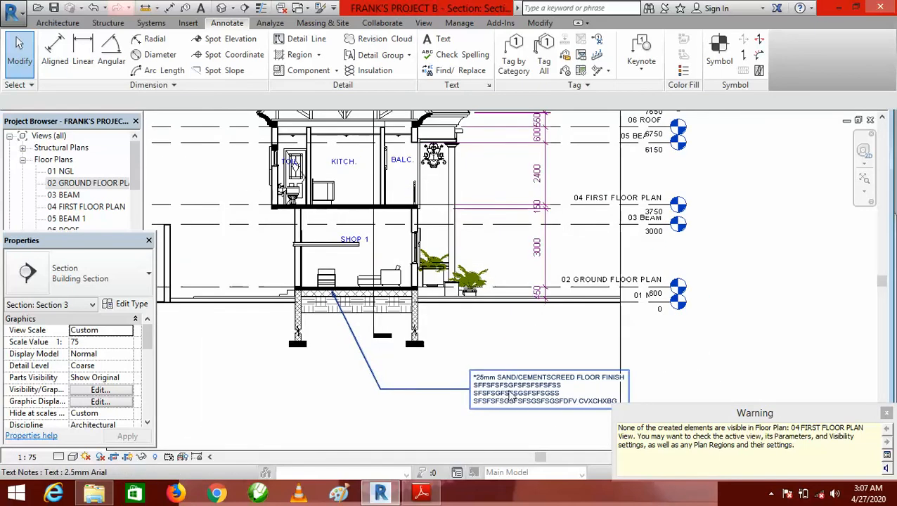
{"action": "scroll", "coordinate": [485, 400], "scroll_direction": "down", "scroll_amount": 1}
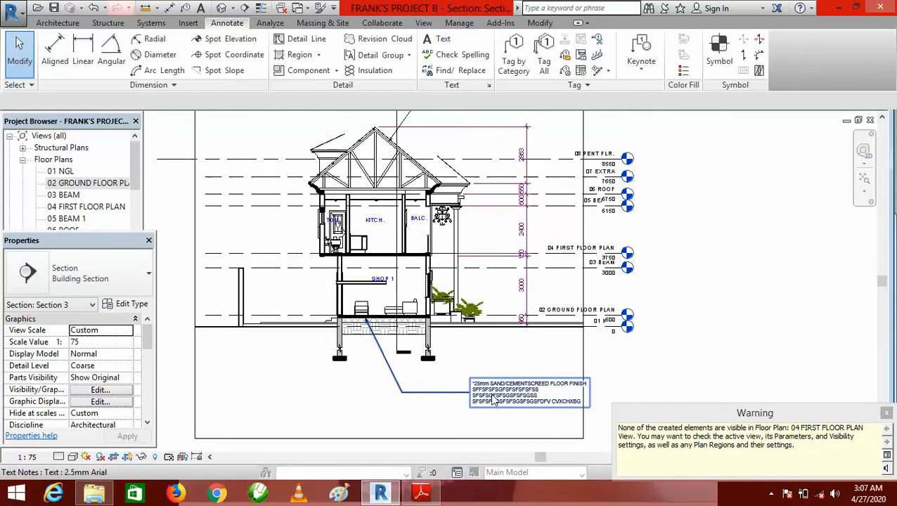
{"action": "scroll", "coordinate": [494, 399], "scroll_direction": "up", "scroll_amount": 1}
{"action": "scroll", "coordinate": [495, 400], "scroll_direction": "down", "scroll_amount": 2}
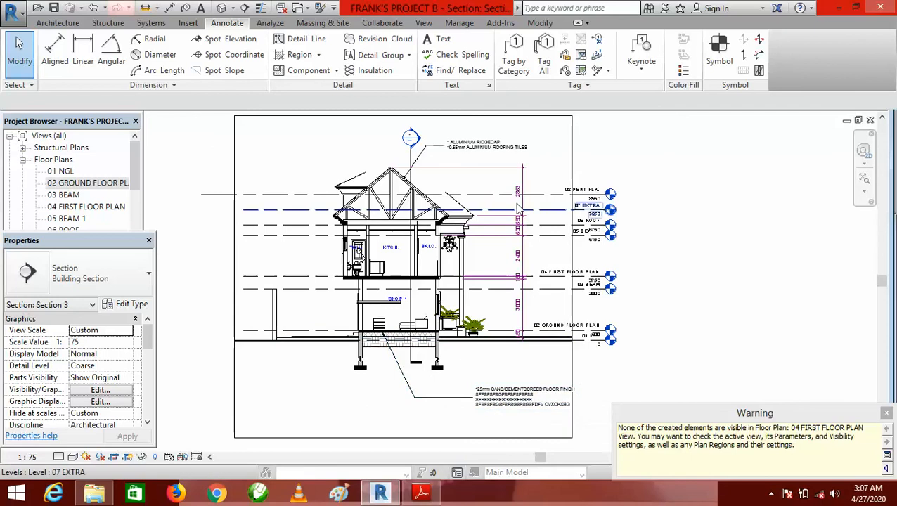
{"action": "scroll", "coordinate": [519, 208], "scroll_direction": "up", "scroll_amount": 3}
{"action": "scroll", "coordinate": [511, 274], "scroll_direction": "down", "scroll_amount": 2}
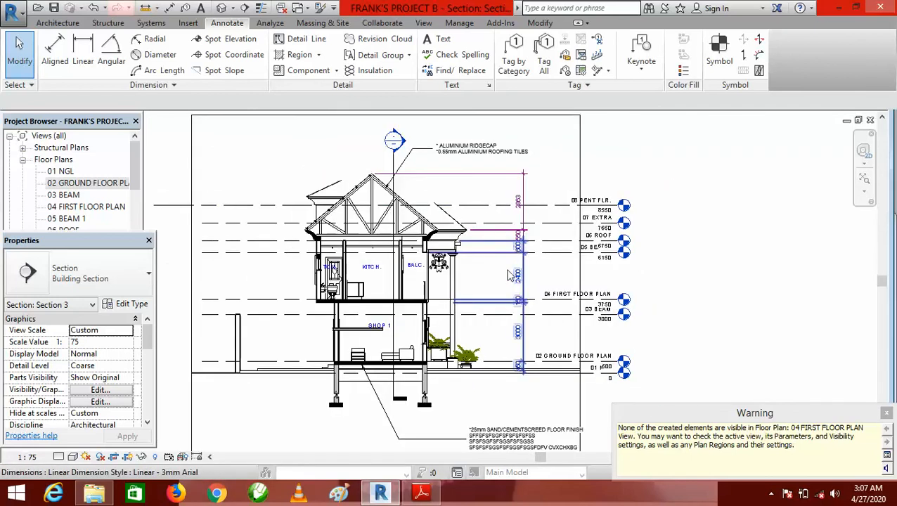
{"action": "scroll", "coordinate": [517, 271], "scroll_direction": "up", "scroll_amount": 2}
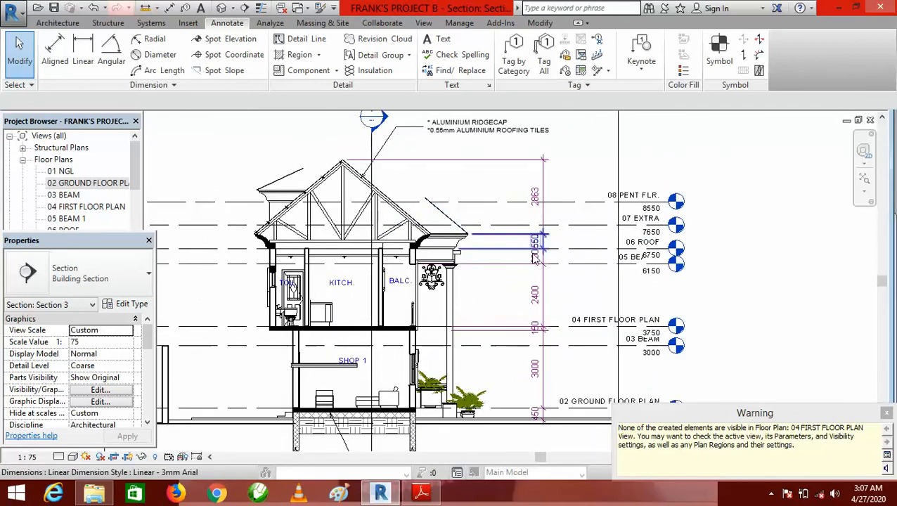
{"action": "scroll", "coordinate": [527, 262], "scroll_direction": "down", "scroll_amount": 2}
{"action": "scroll", "coordinate": [408, 262], "scroll_direction": "up", "scroll_amount": 2}
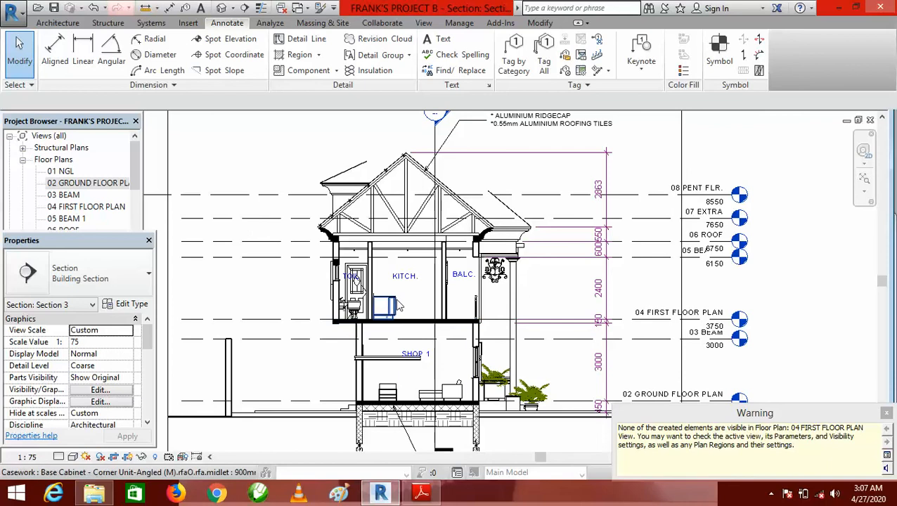
{"action": "scroll", "coordinate": [398, 299], "scroll_direction": "up", "scroll_amount": 3}
{"action": "scroll", "coordinate": [479, 325], "scroll_direction": "down", "scroll_amount": 2}
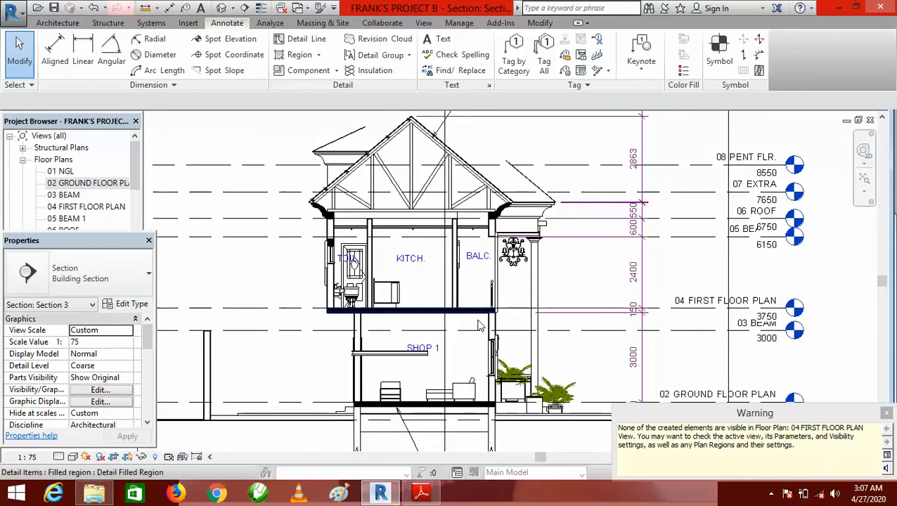
Hide the horizontal air terminal element crossing the SHOP 1 room in this section view.
{"action": "scroll", "coordinate": [383, 362], "scroll_direction": "up", "scroll_amount": 2}
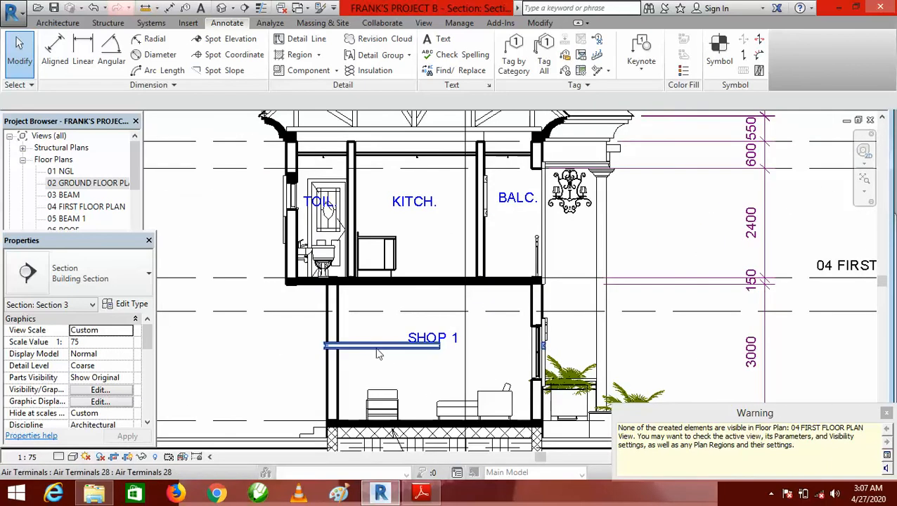
{"action": "scroll", "coordinate": [504, 358], "scroll_direction": "down", "scroll_amount": 2}
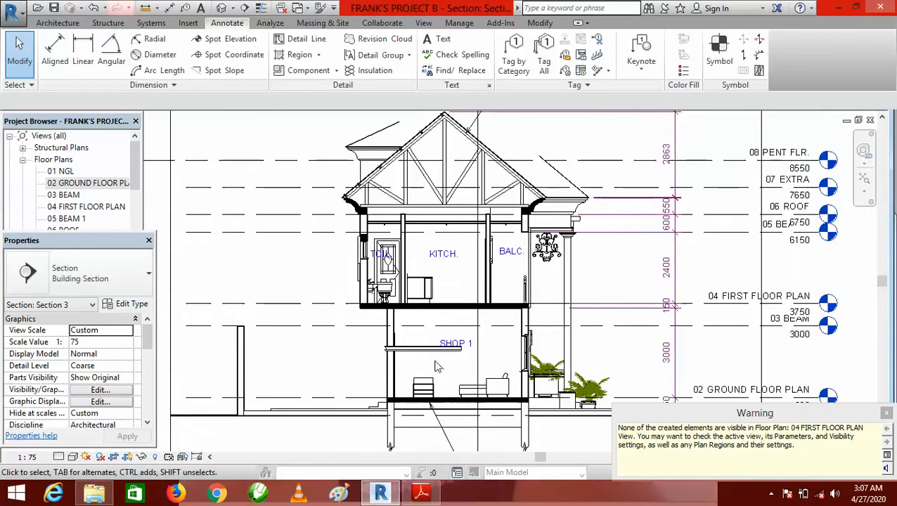
{"action": "scroll", "coordinate": [416, 357], "scroll_direction": "up", "scroll_amount": 2}
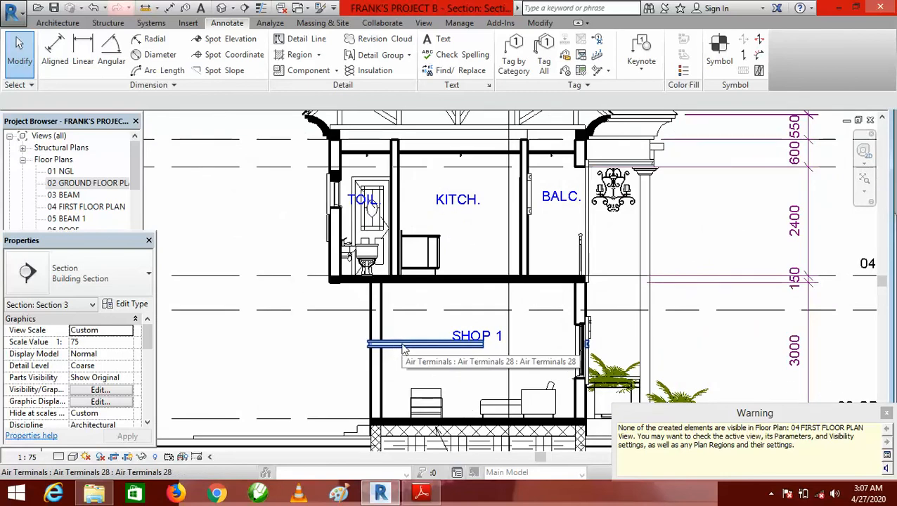
{"action": "scroll", "coordinate": [403, 349], "scroll_direction": "down", "scroll_amount": 3}
{"action": "scroll", "coordinate": [399, 311], "scroll_direction": "up", "scroll_amount": 3}
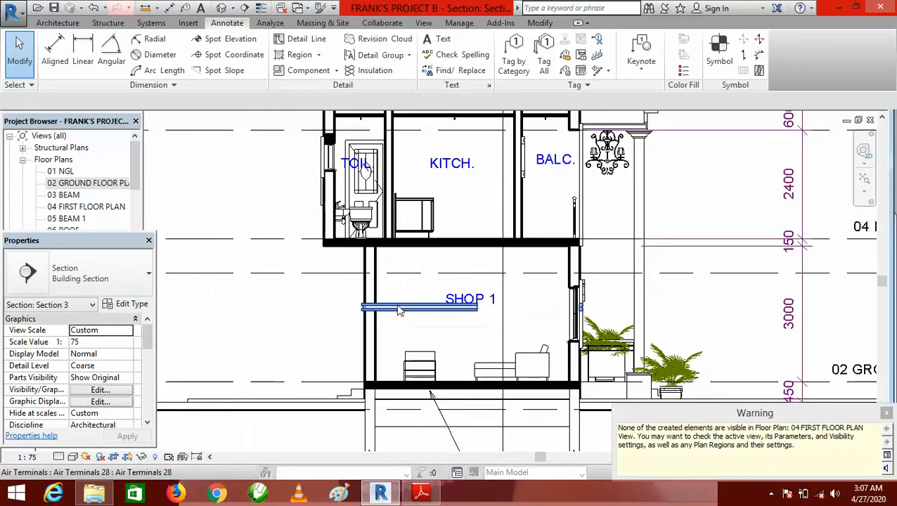
{"action": "scroll", "coordinate": [394, 280], "scroll_direction": "down", "scroll_amount": 1}
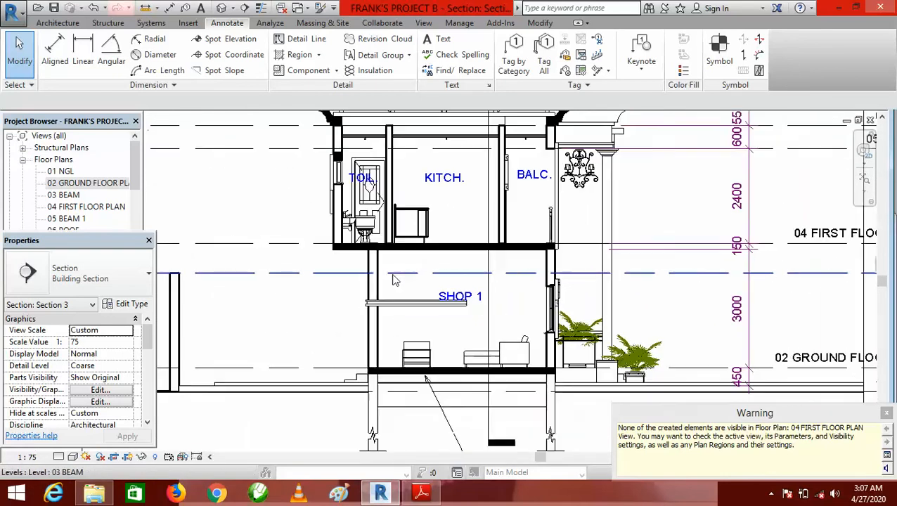
{"action": "scroll", "coordinate": [393, 280], "scroll_direction": "down", "scroll_amount": 2}
{"action": "left_click", "coordinate": [394, 296]}
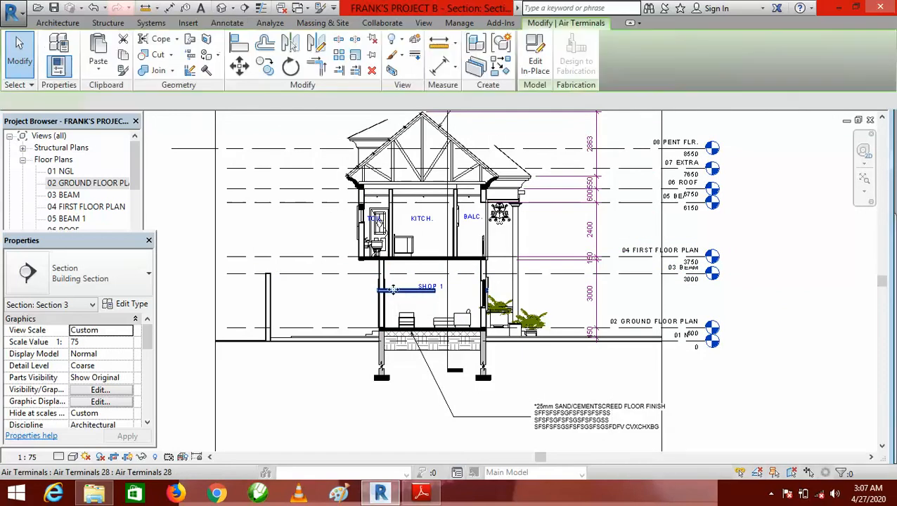
{"action": "right_click", "coordinate": [277, 234]}
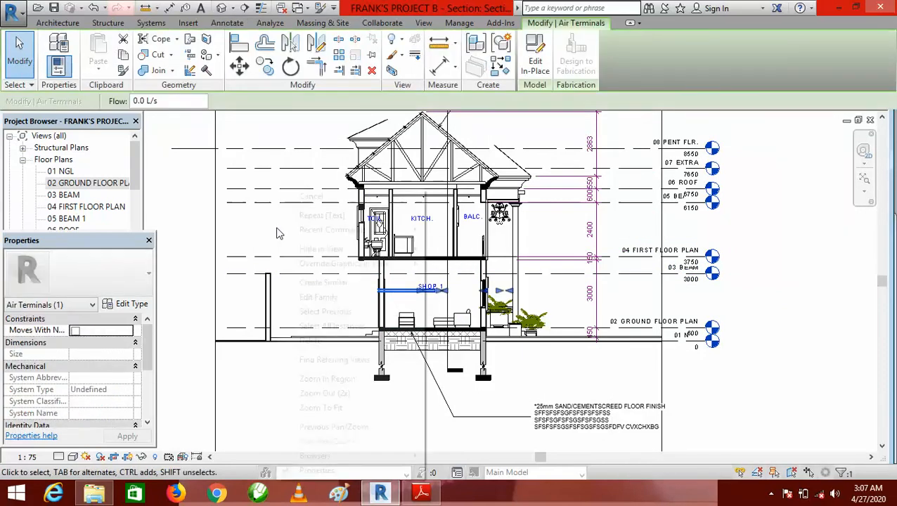
{"action": "mouse_move", "coordinate": [355, 252]}
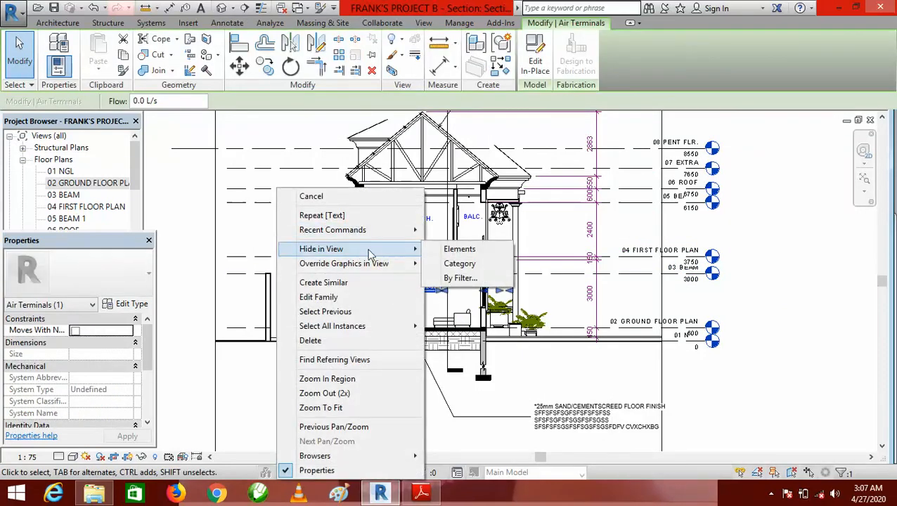
{"action": "left_click", "coordinate": [461, 249]}
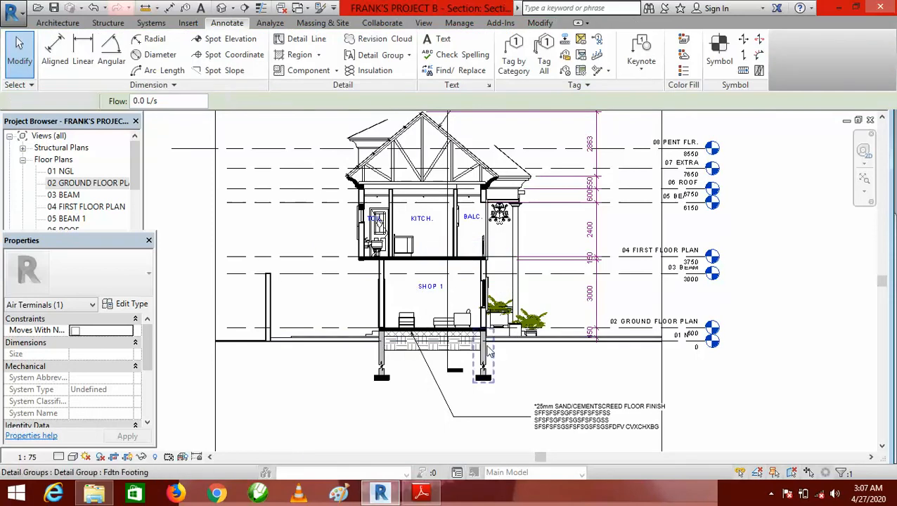
Set the section view's visual style to Realistic and check the rendered roof, rooms and ground.
{"action": "scroll", "coordinate": [406, 303], "scroll_direction": "down", "scroll_amount": 2}
{"action": "scroll", "coordinate": [407, 304], "scroll_direction": "up", "scroll_amount": 2}
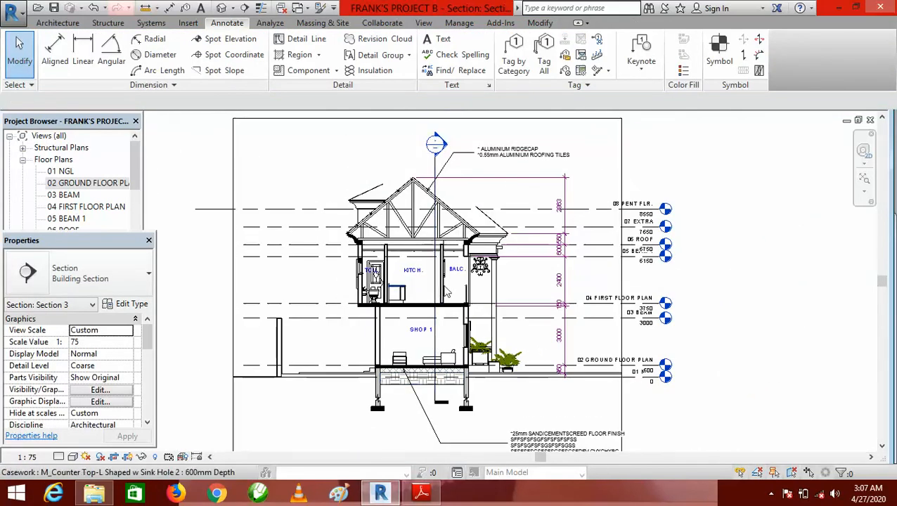
{"action": "scroll", "coordinate": [452, 320], "scroll_direction": "down", "scroll_amount": 2}
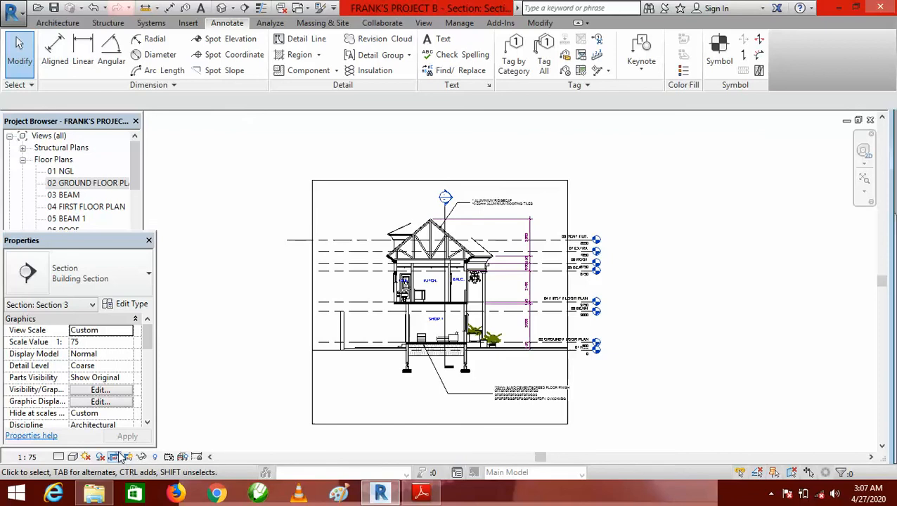
{"action": "left_click", "coordinate": [73, 458]}
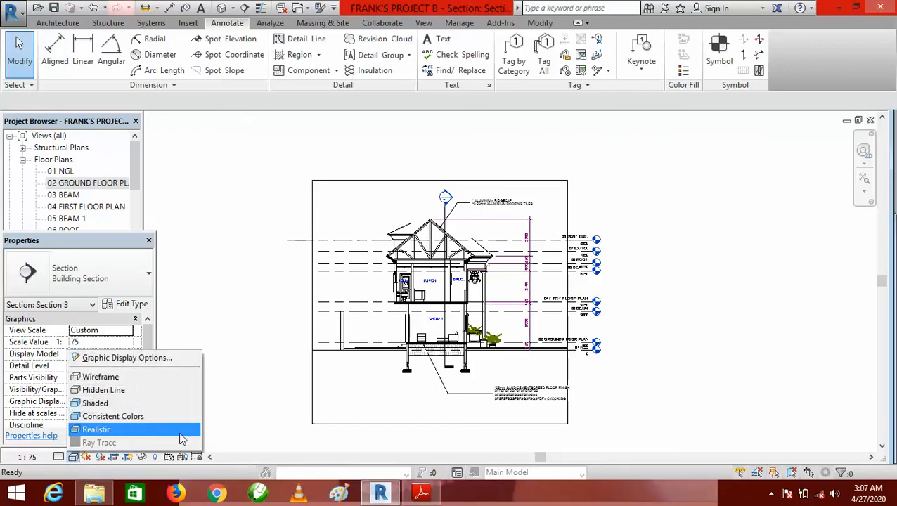
{"action": "left_click", "coordinate": [96, 429]}
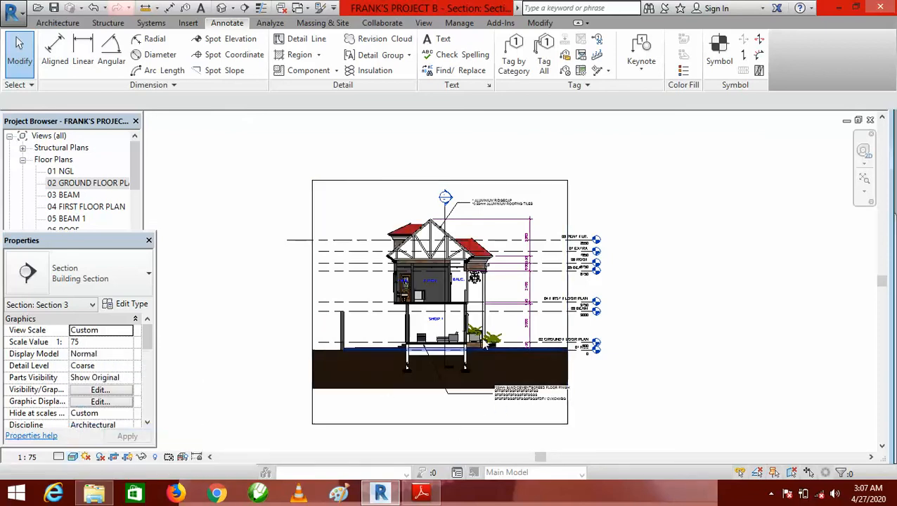
{"action": "scroll", "coordinate": [480, 304], "scroll_direction": "up", "scroll_amount": 2}
{"action": "scroll", "coordinate": [480, 304], "scroll_direction": "up", "scroll_amount": 1}
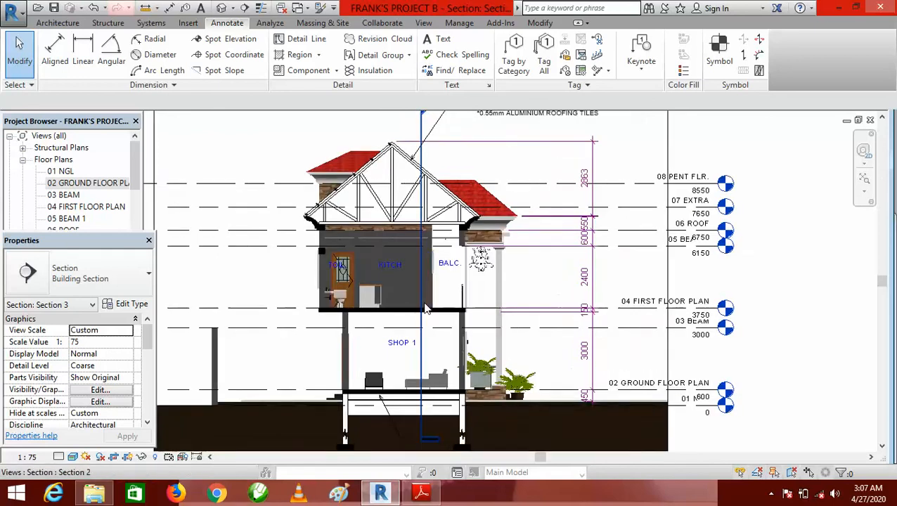
{"action": "scroll", "coordinate": [422, 240], "scroll_direction": "down", "scroll_amount": 1}
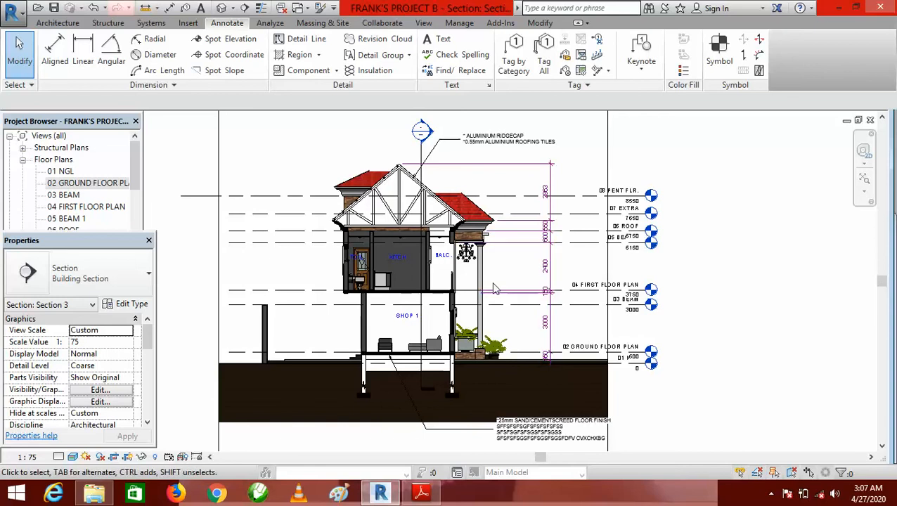
{"action": "scroll", "coordinate": [504, 269], "scroll_direction": "down", "scroll_amount": 1}
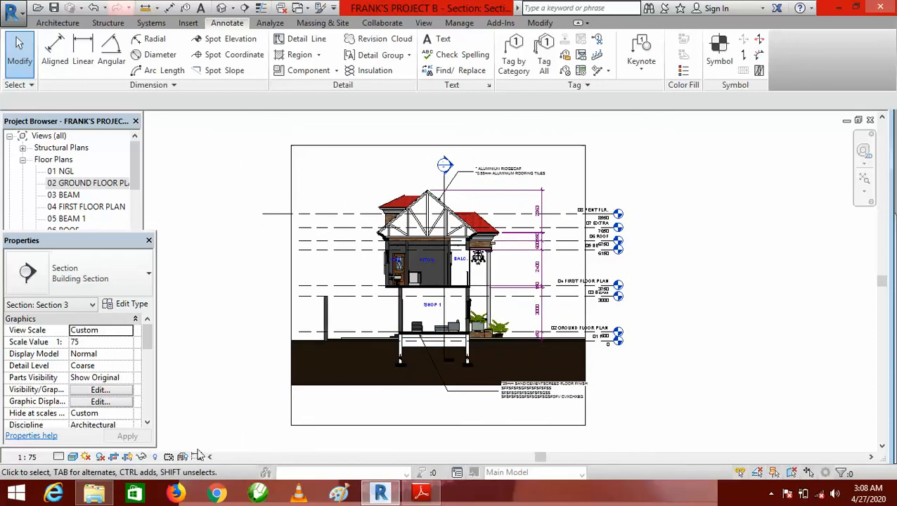
Switch the section's visual style to Hidden Line for comparison and return it to Realistic.
{"action": "left_click", "coordinate": [73, 457]}
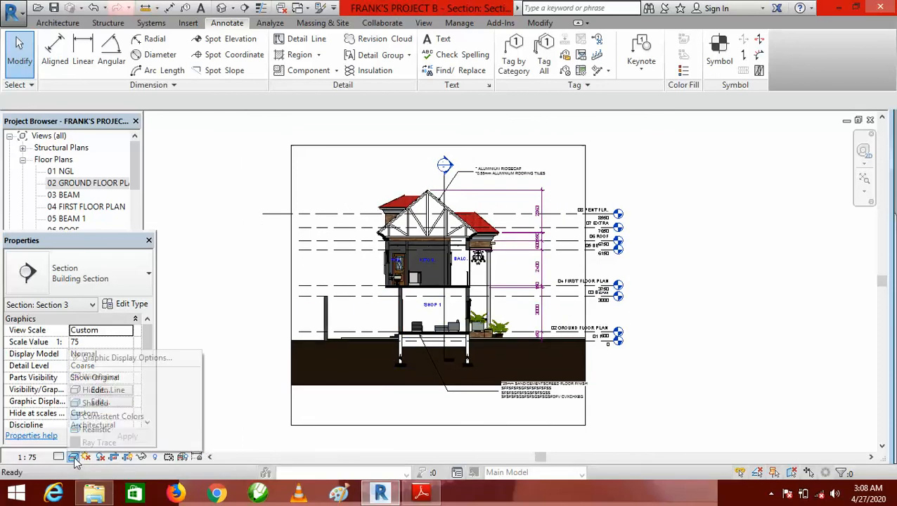
{"action": "left_click", "coordinate": [189, 391]}
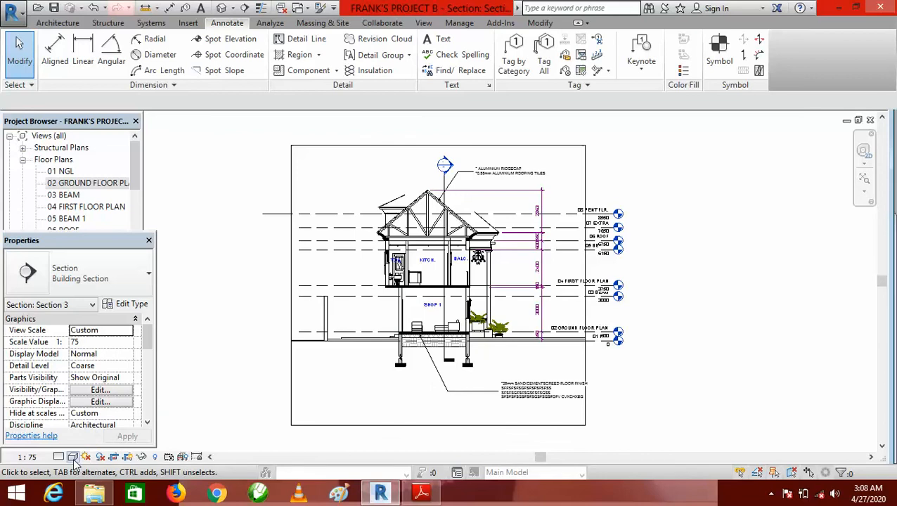
{"action": "left_click", "coordinate": [73, 457]}
{"action": "left_click", "coordinate": [180, 432]}
Examine the realistic section's roof truss, upper rooms and balcony, and the roof material note.
{"action": "scroll", "coordinate": [460, 193], "scroll_direction": "up", "scroll_amount": 4}
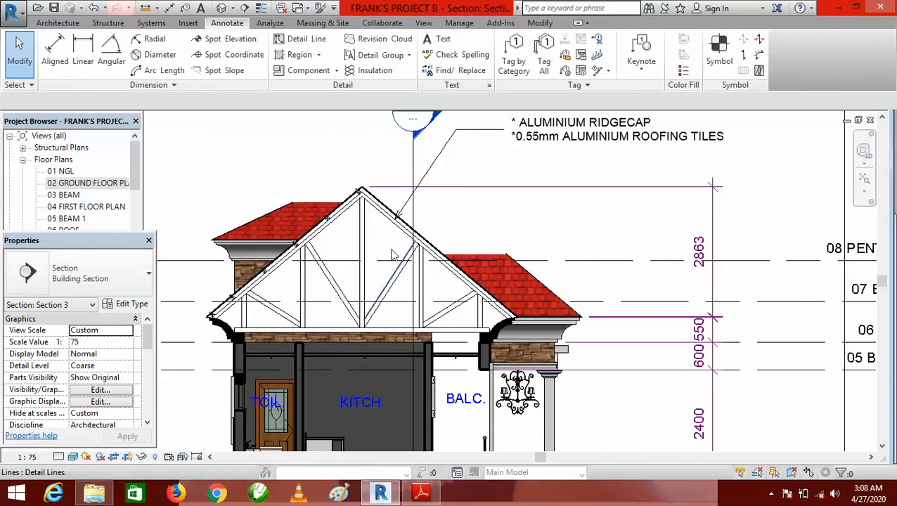
{"action": "scroll", "coordinate": [337, 341], "scroll_direction": "down", "scroll_amount": 5}
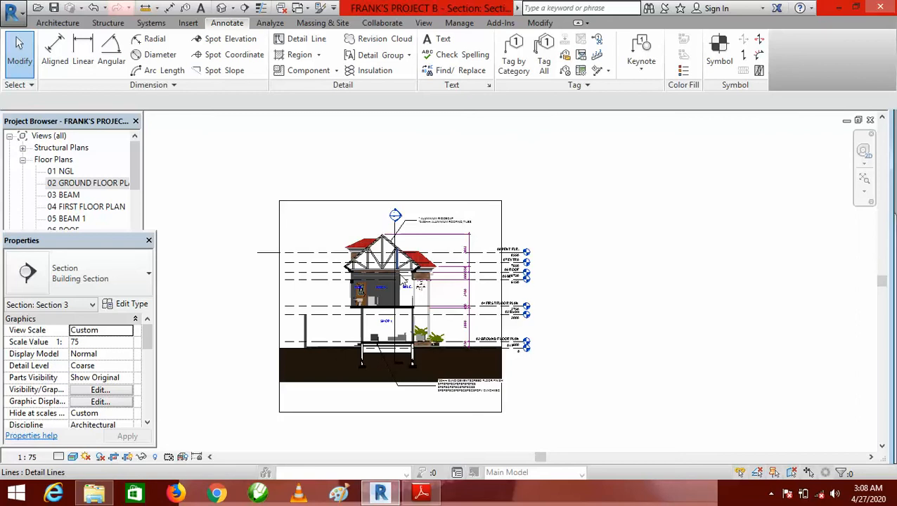
{"action": "scroll", "coordinate": [394, 284], "scroll_direction": "up", "scroll_amount": 3}
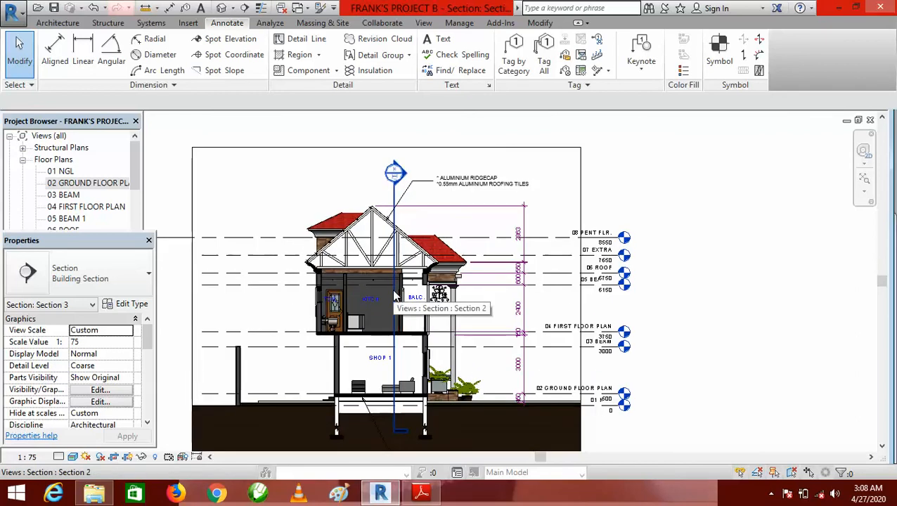
{"action": "scroll", "coordinate": [418, 273], "scroll_direction": "down", "scroll_amount": 2}
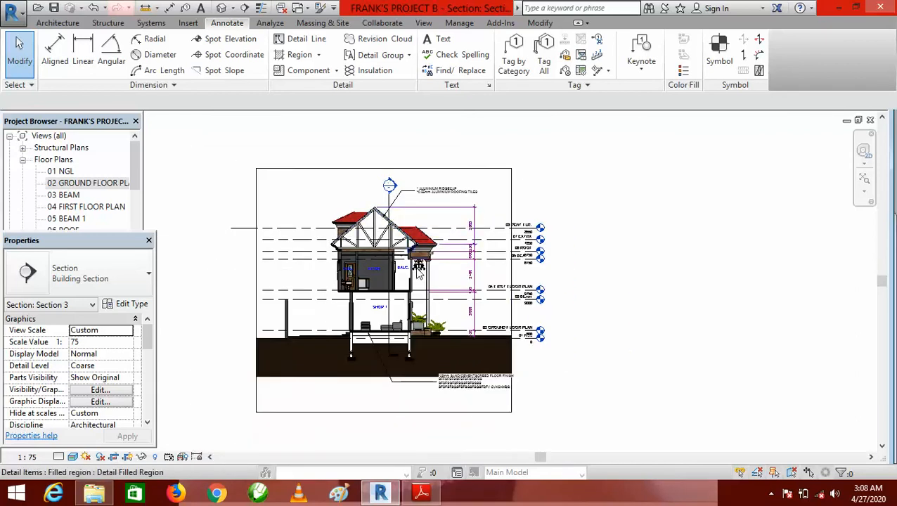
{"action": "scroll", "coordinate": [362, 274], "scroll_direction": "up", "scroll_amount": 2}
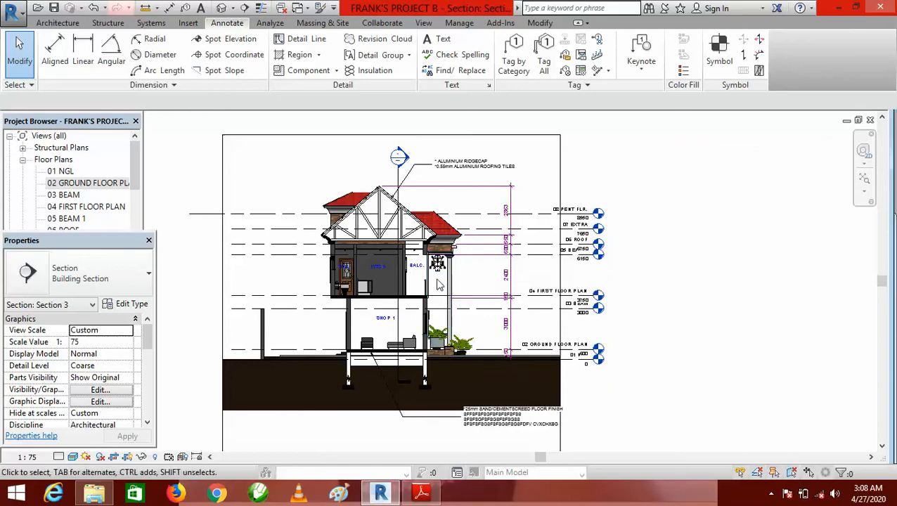
{"action": "scroll", "coordinate": [396, 289], "scroll_direction": "up", "scroll_amount": 2}
{"action": "scroll", "coordinate": [410, 211], "scroll_direction": "down", "scroll_amount": 2}
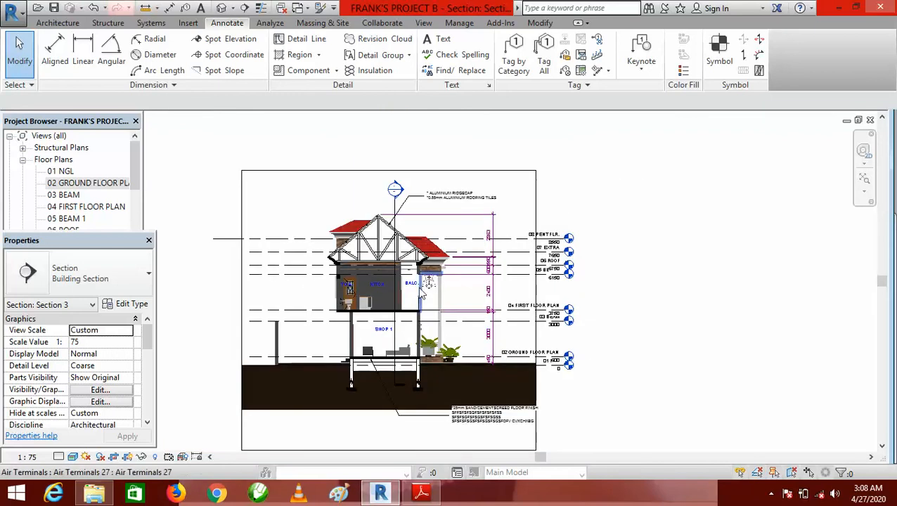
{"action": "scroll", "coordinate": [455, 202], "scroll_direction": "up", "scroll_amount": 3}
{"action": "scroll", "coordinate": [455, 202], "scroll_direction": "up", "scroll_amount": 2}
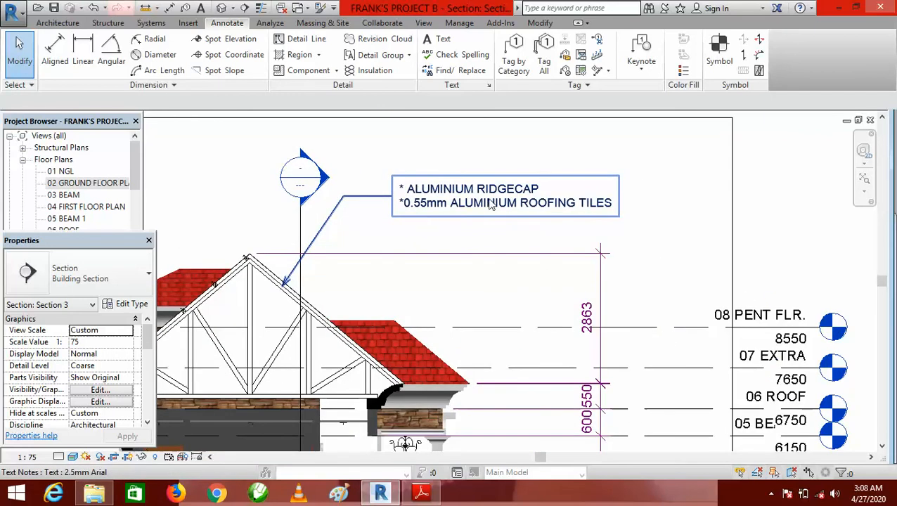
Examine the floor finish leader note below the foundation and the SHOP 1 room, and review the section as a whole.
{"action": "scroll", "coordinate": [490, 197], "scroll_direction": "down", "scroll_amount": 1}
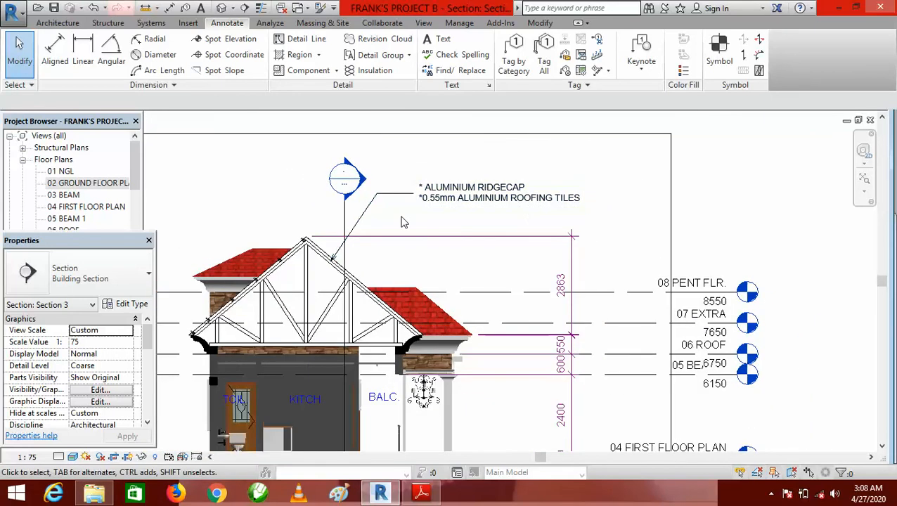
{"action": "scroll", "coordinate": [499, 188], "scroll_direction": "down", "scroll_amount": 1}
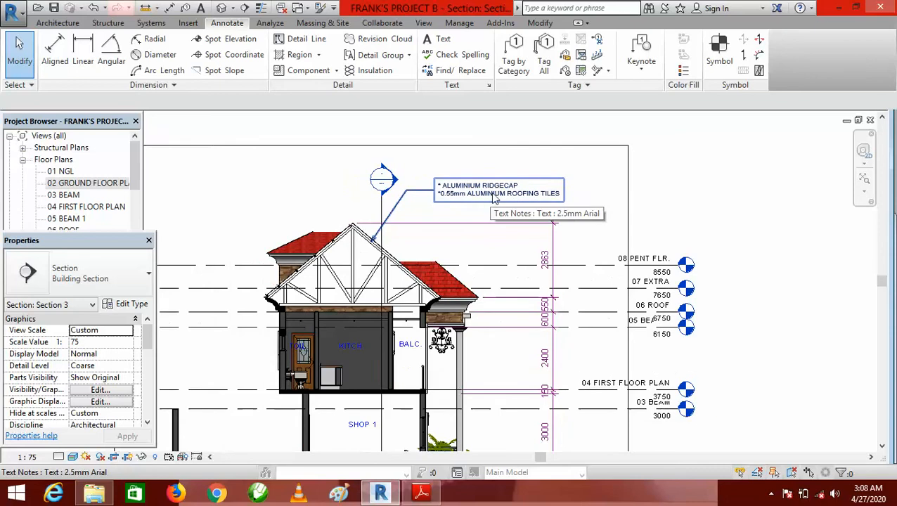
{"action": "scroll", "coordinate": [513, 194], "scroll_direction": "down", "scroll_amount": 1}
{"action": "scroll", "coordinate": [513, 195], "scroll_direction": "down", "scroll_amount": 2}
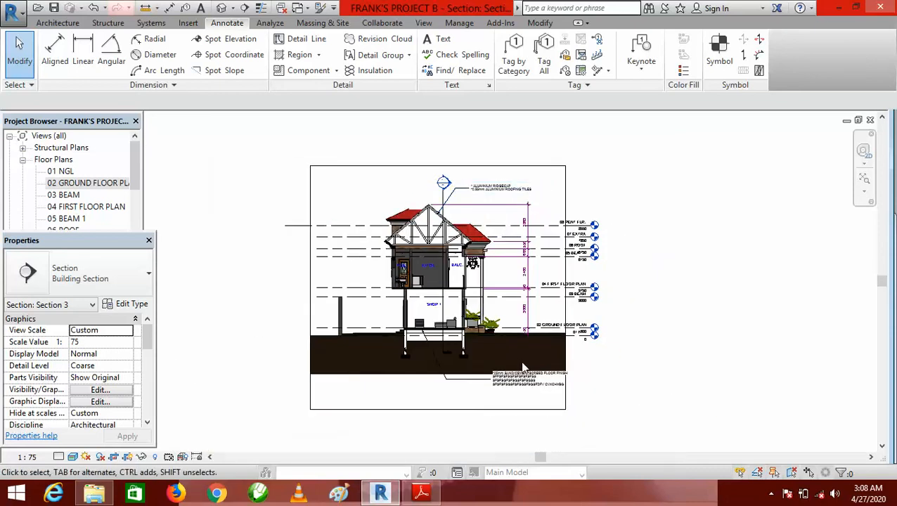
{"action": "scroll", "coordinate": [519, 377], "scroll_direction": "up", "scroll_amount": 4}
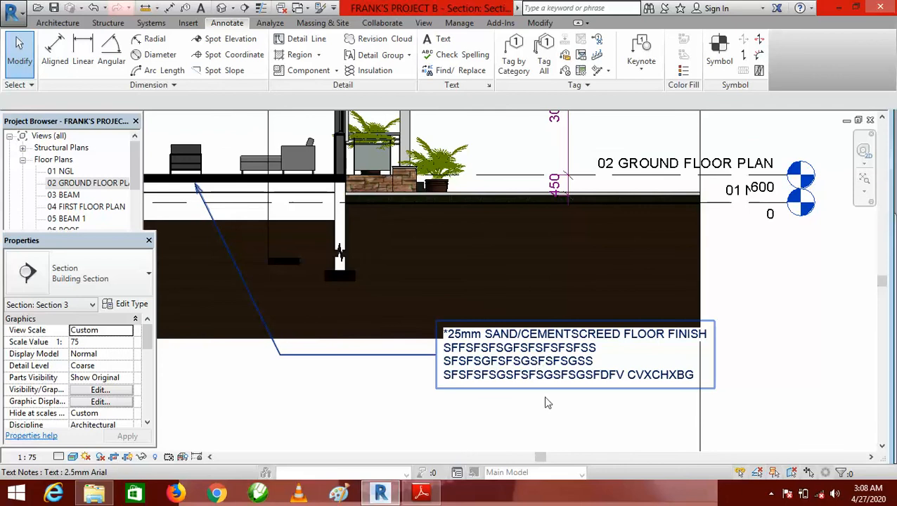
{"action": "scroll", "coordinate": [555, 399], "scroll_direction": "down", "scroll_amount": 3}
{"action": "scroll", "coordinate": [562, 399], "scroll_direction": "up", "scroll_amount": 1}
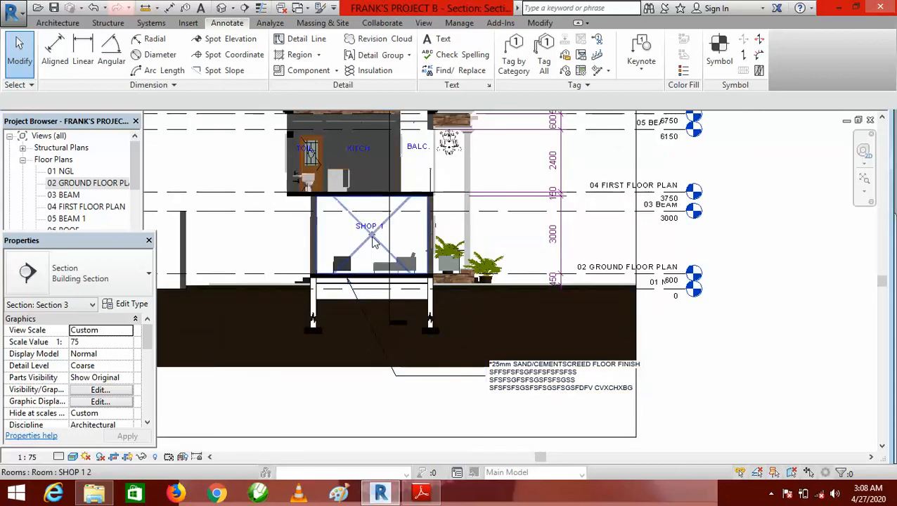
{"action": "scroll", "coordinate": [465, 366], "scroll_direction": "down", "scroll_amount": 1}
{"action": "scroll", "coordinate": [464, 367], "scroll_direction": "down", "scroll_amount": 2}
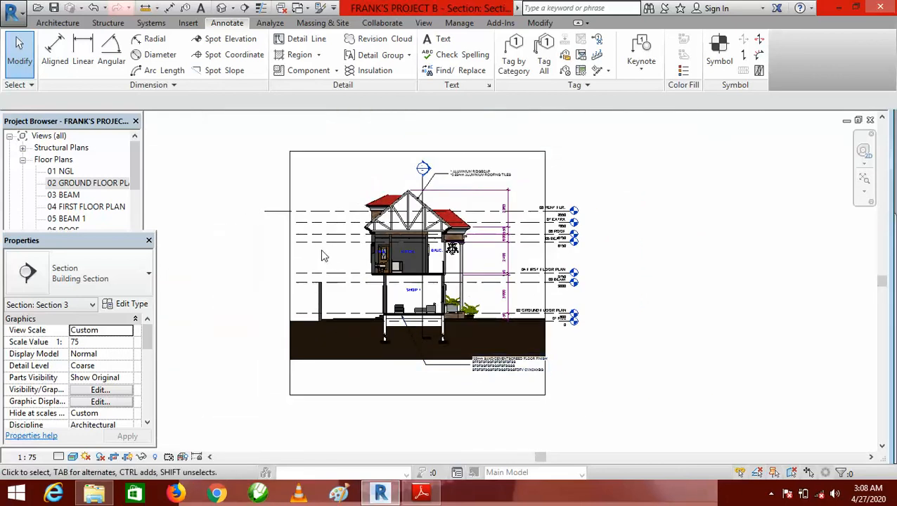
{"action": "scroll", "coordinate": [342, 262], "scroll_direction": "up", "scroll_amount": 2}
{"action": "scroll", "coordinate": [438, 311], "scroll_direction": "down", "scroll_amount": 2}
{"action": "scroll", "coordinate": [471, 302], "scroll_direction": "up", "scroll_amount": 2}
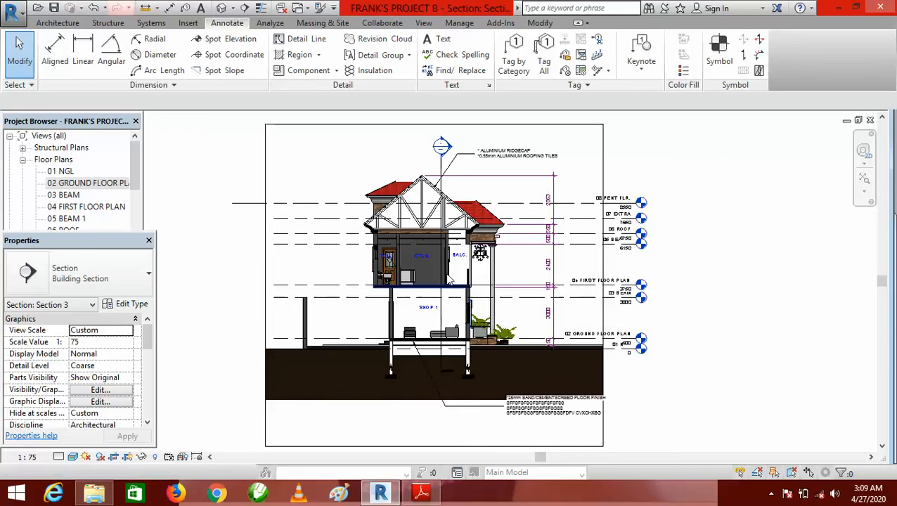
{"action": "scroll", "coordinate": [435, 253], "scroll_direction": "down", "scroll_amount": 2}
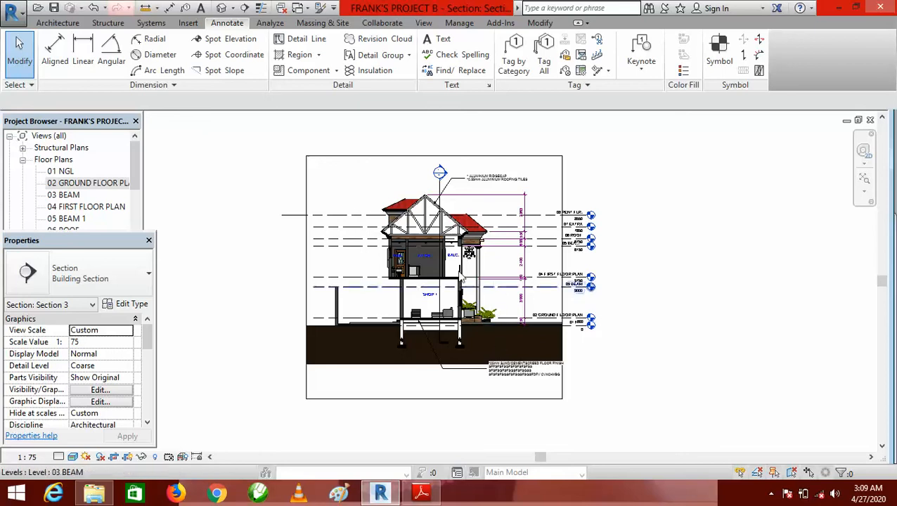
{"action": "scroll", "coordinate": [492, 341], "scroll_direction": "up", "scroll_amount": 1}
{"action": "scroll", "coordinate": [484, 325], "scroll_direction": "down", "scroll_amount": 1}
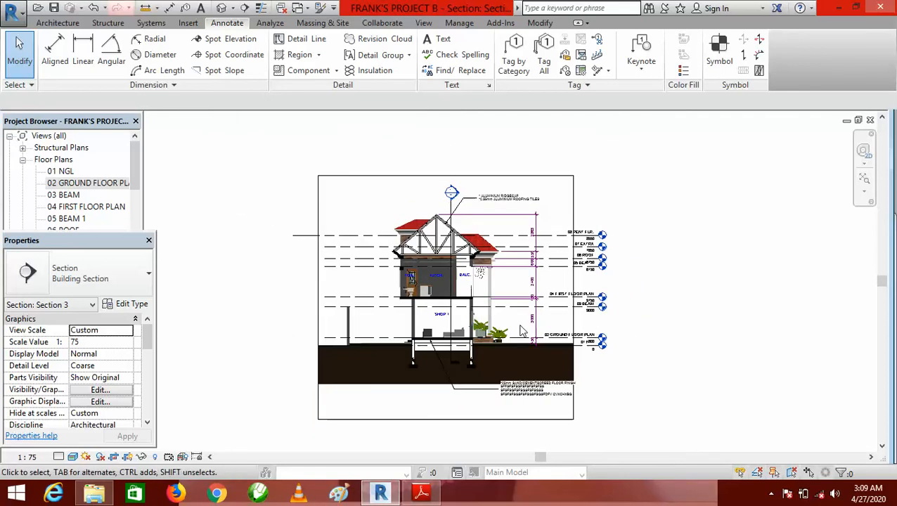
{"action": "left_click", "coordinate": [771, 496]}
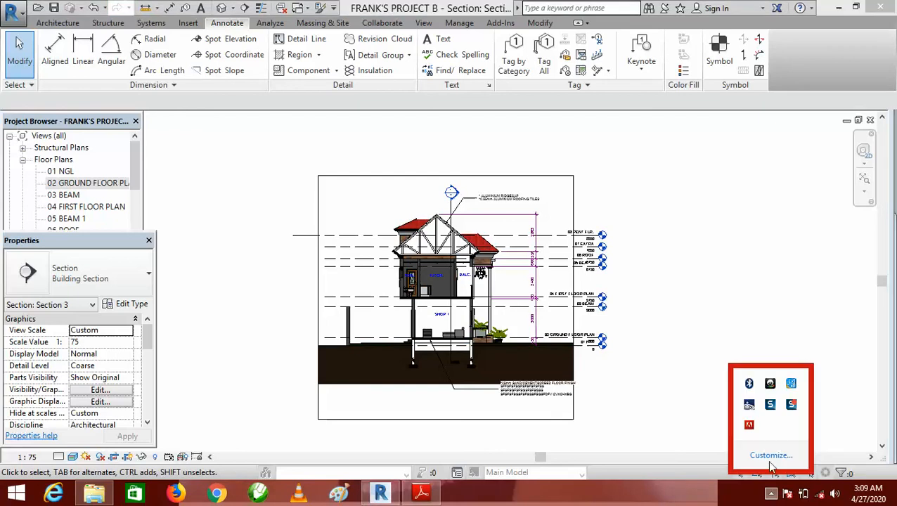